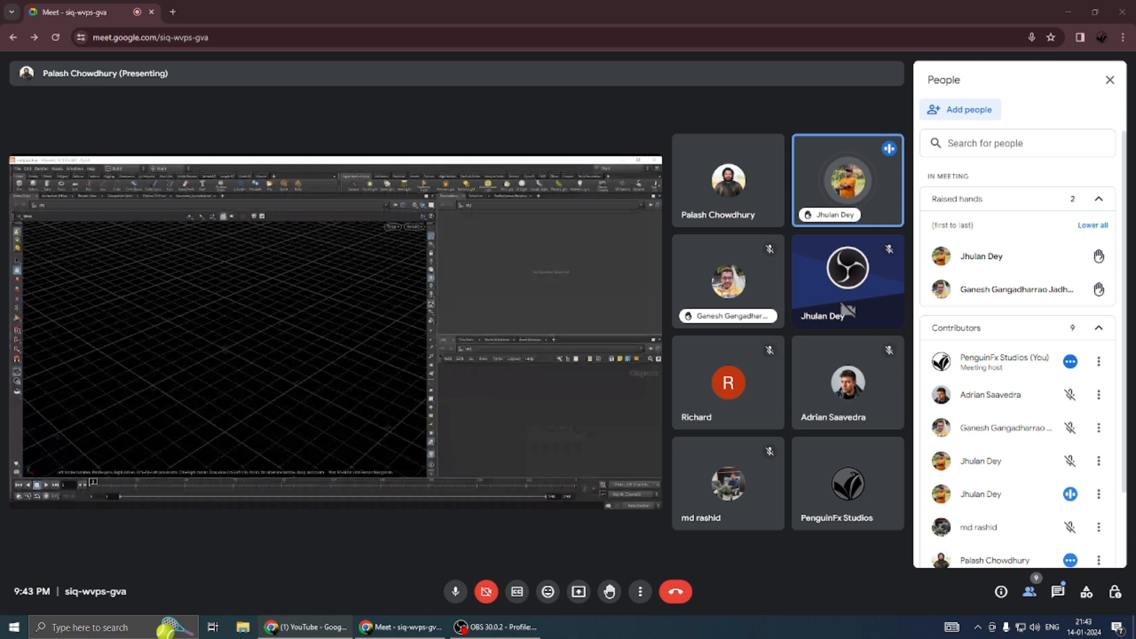
Change the meeting layout to Sidebar.
click(641, 591)
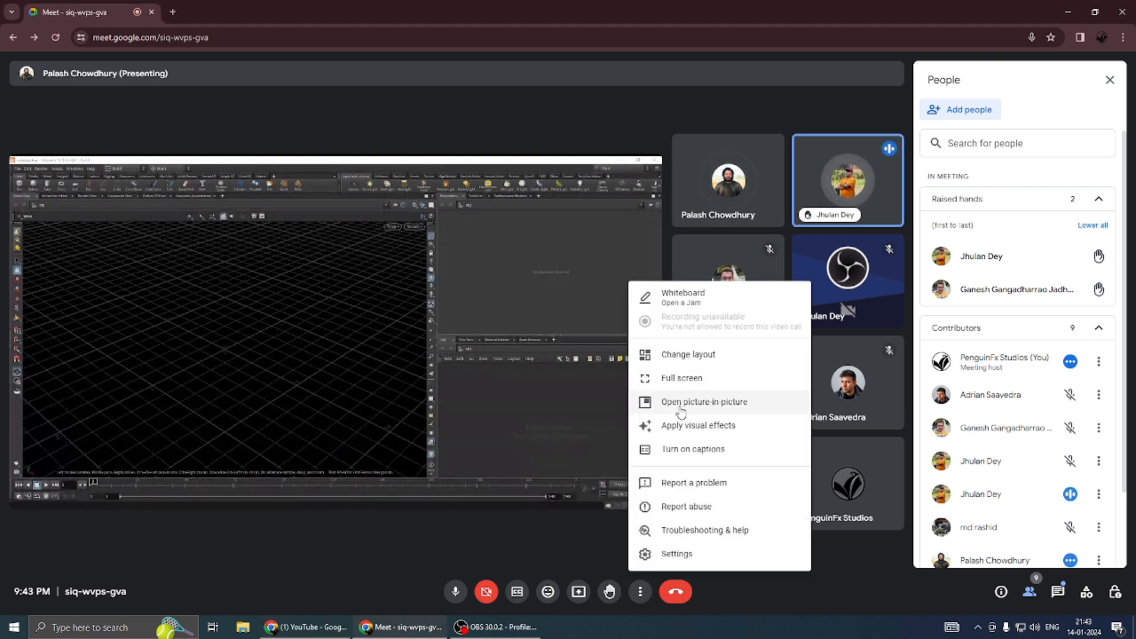
click(696, 366)
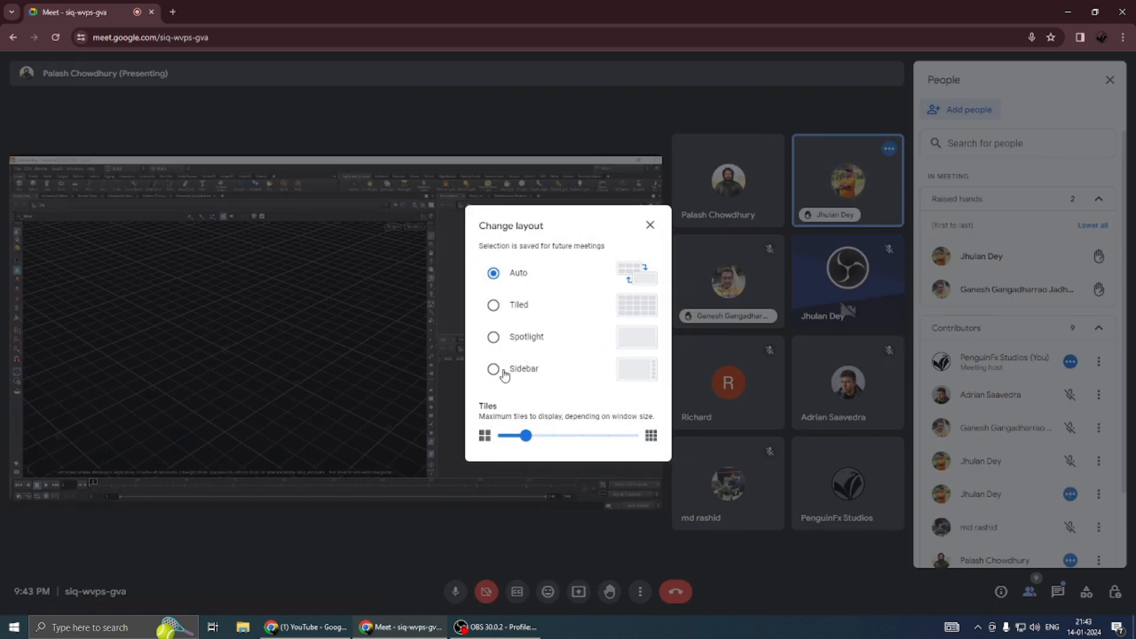
click(494, 372)
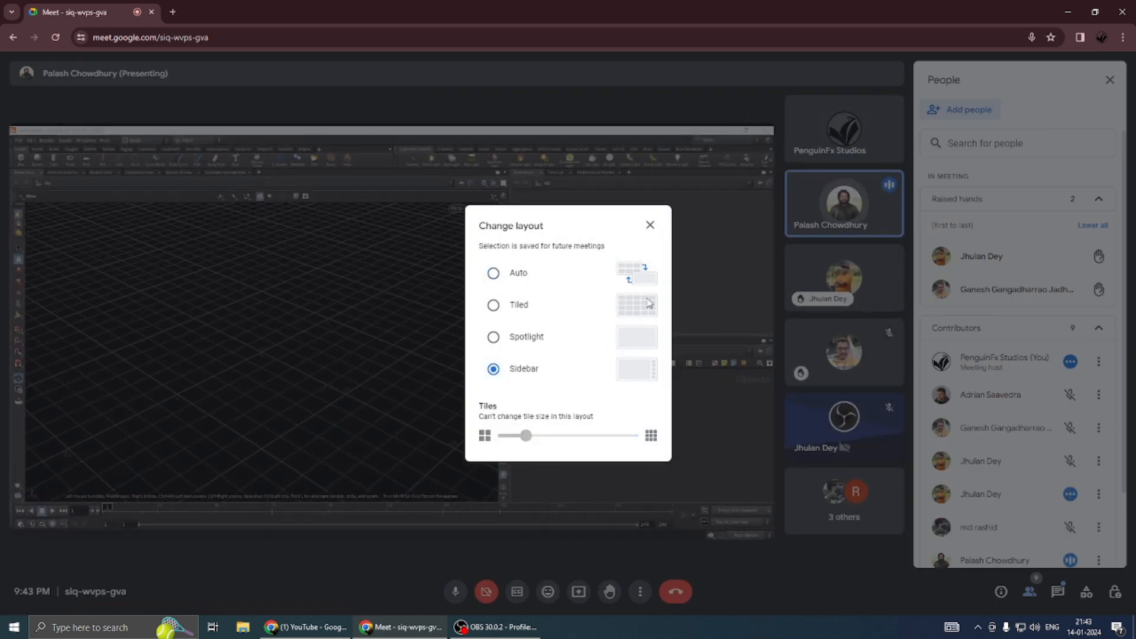
click(650, 224)
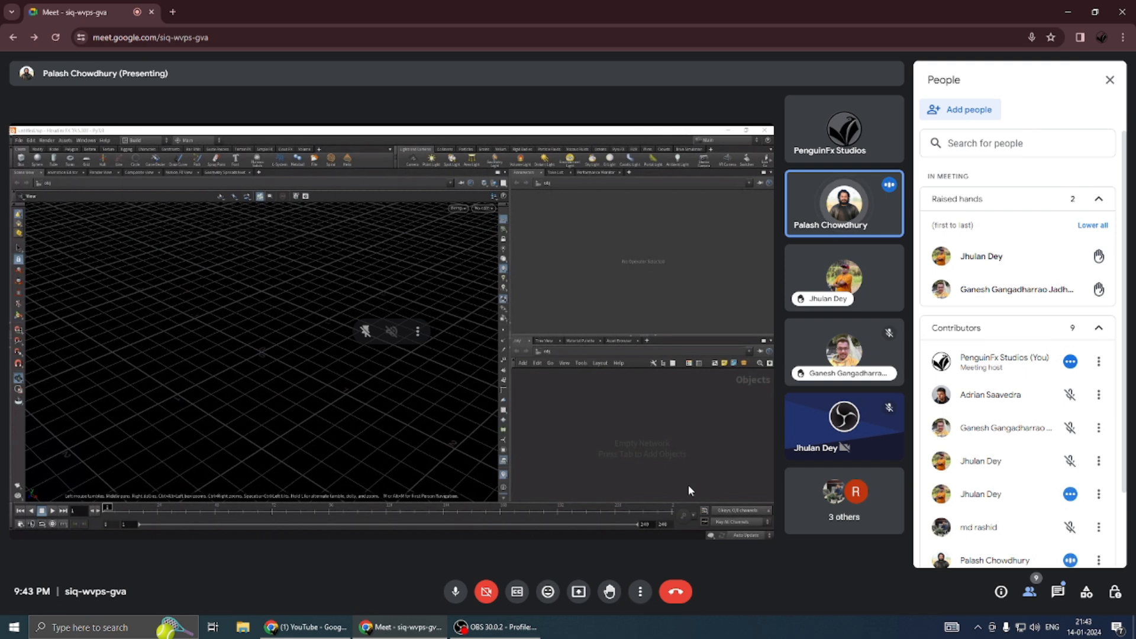
Change the meeting layout to Spotlight so the shared presentation fills the view.
click(637, 598)
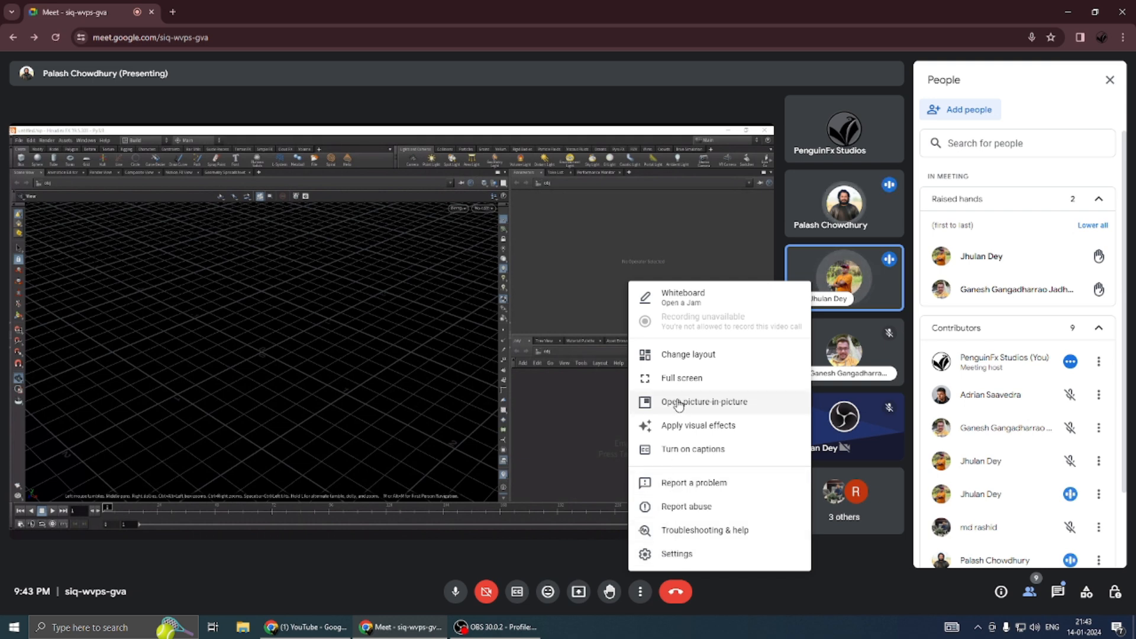
click(688, 355)
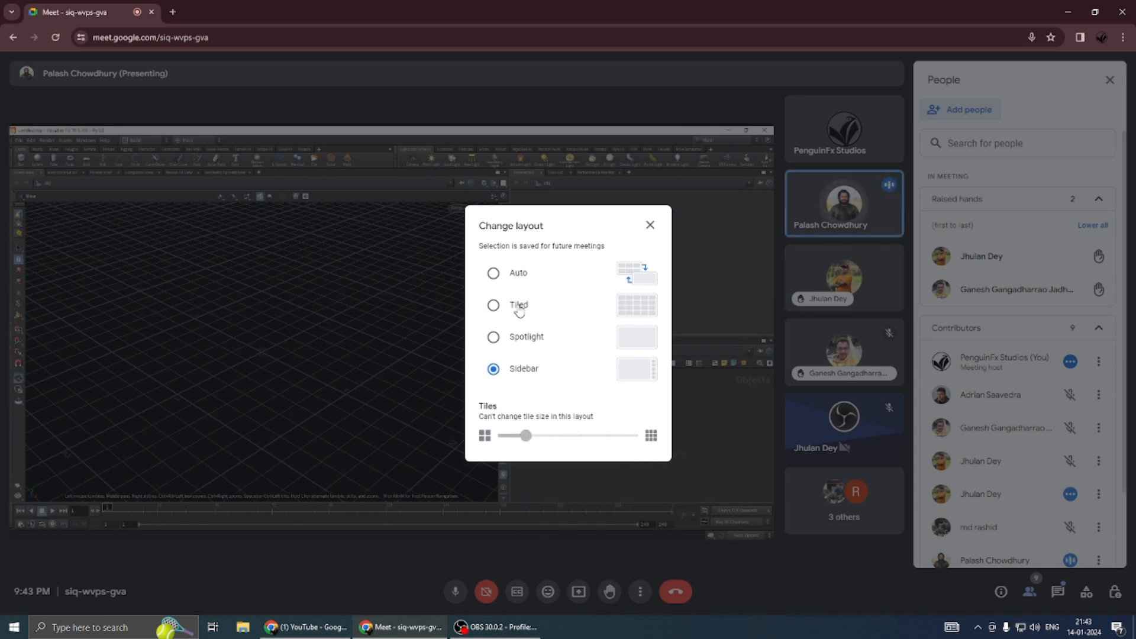
click(519, 339)
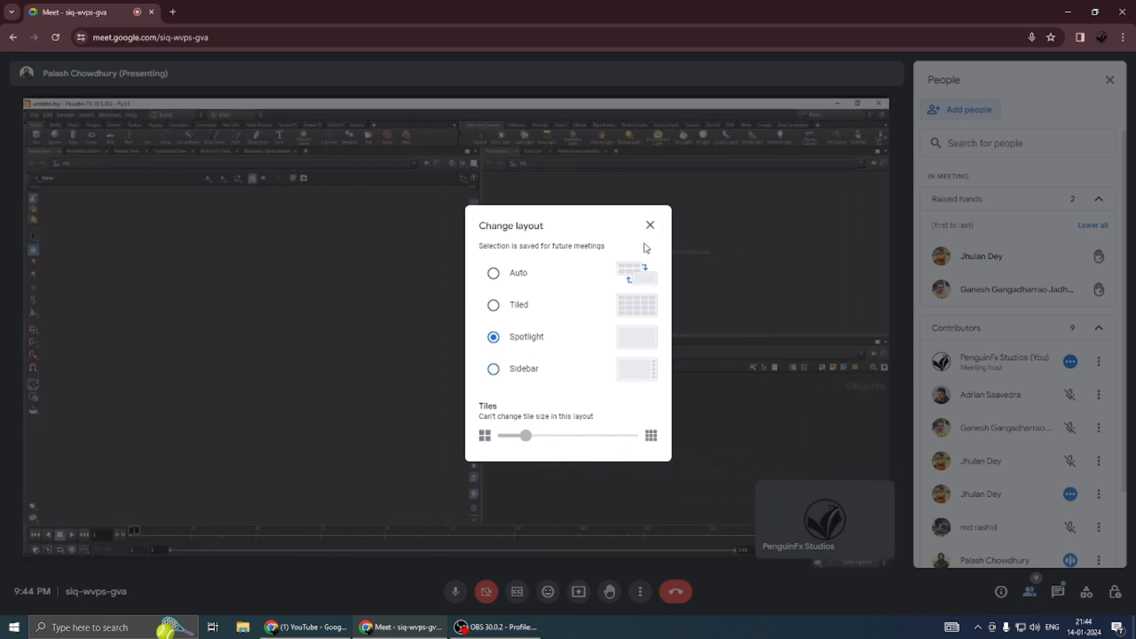
click(649, 225)
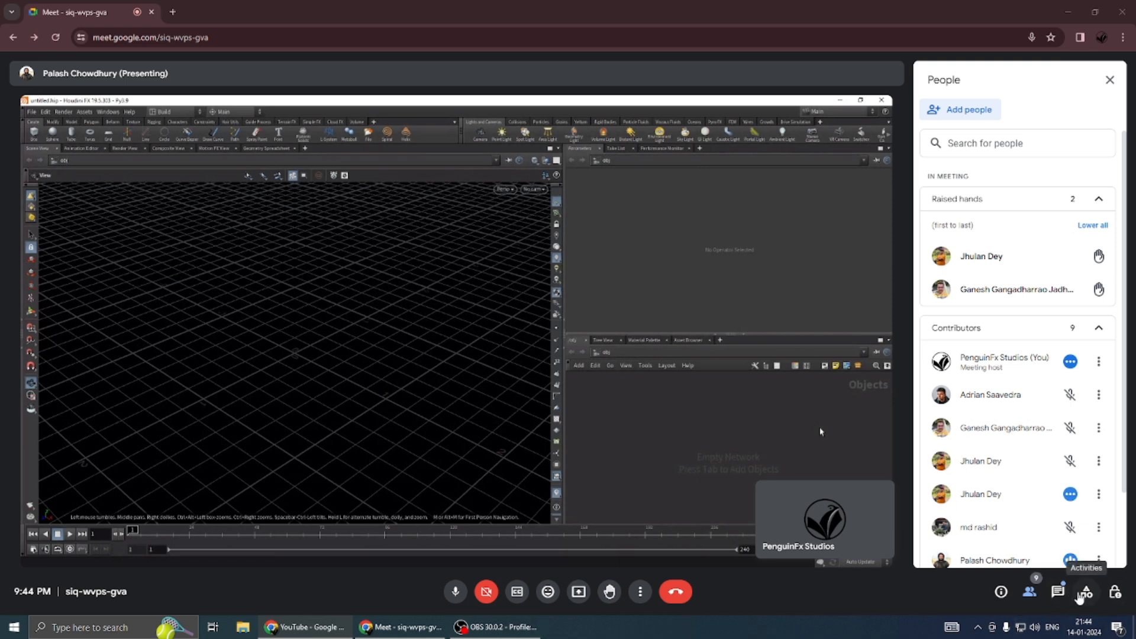
Hide the participant list and admit the two people waiting to join the call.
click(1029, 599)
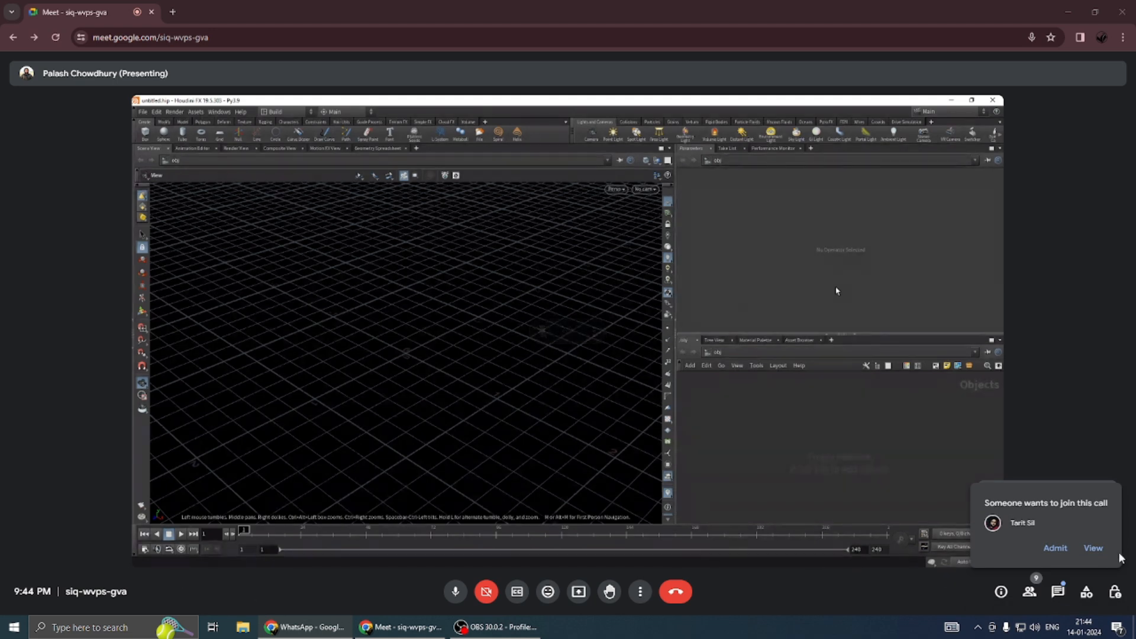
click(1060, 550)
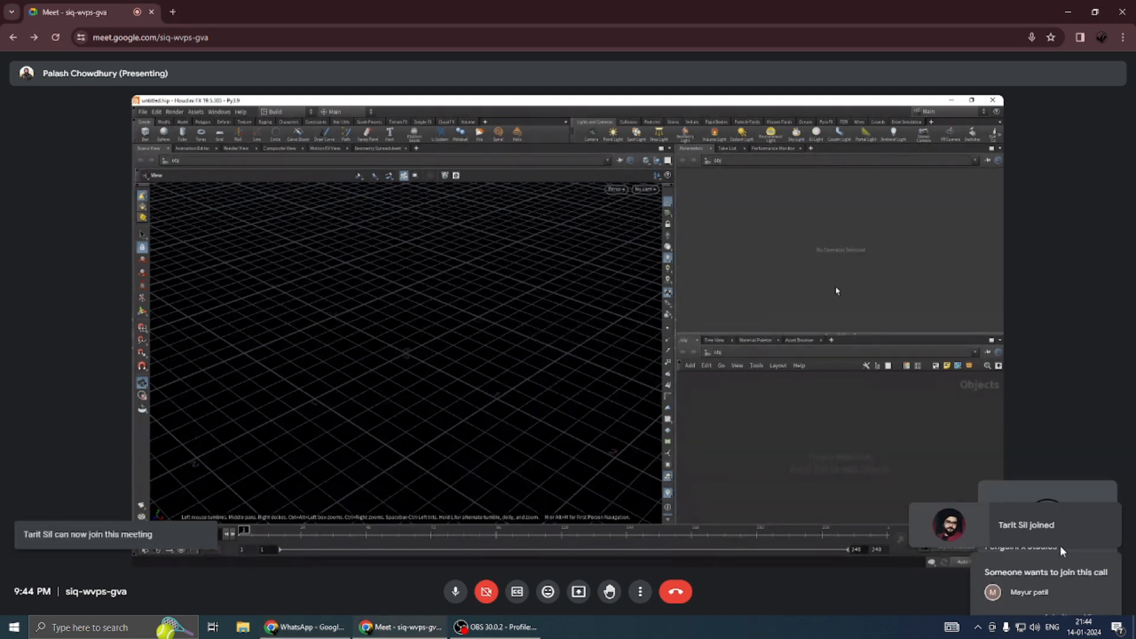
click(1056, 549)
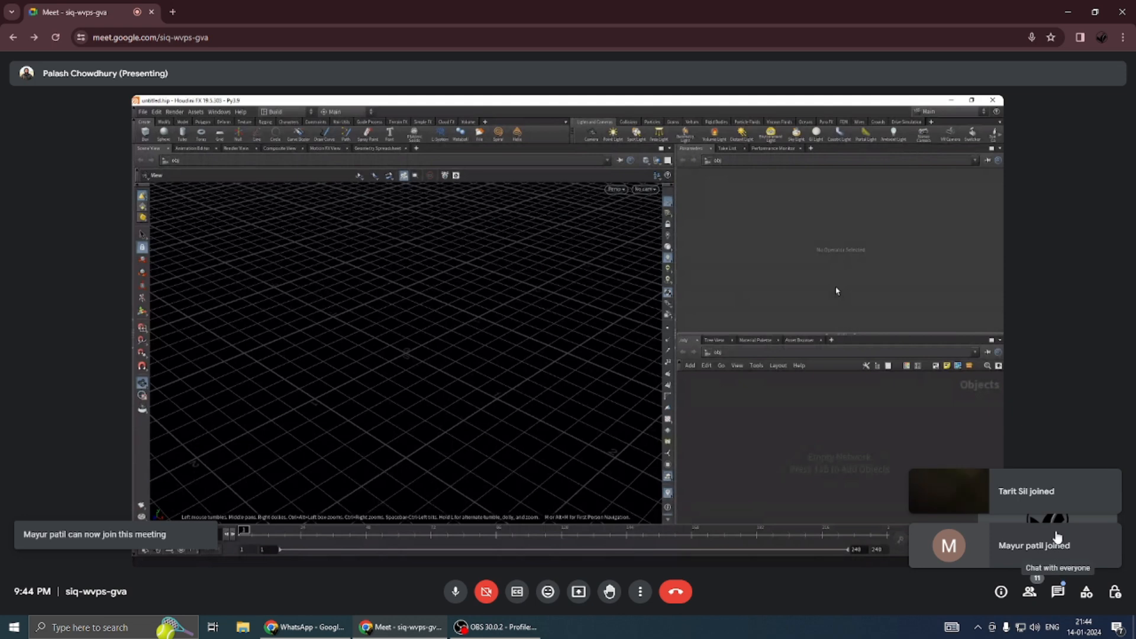
Check the in-call messages and review the meeting's contributor list, dismissing the WhatsApp notification.
click(1058, 592)
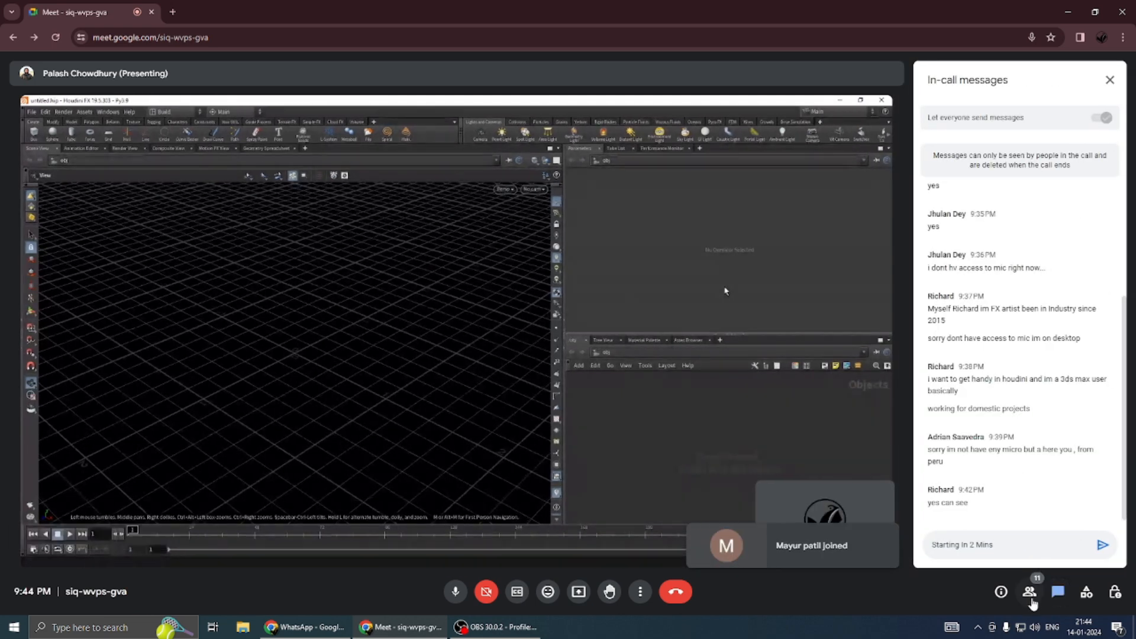
click(1030, 593)
scroll(1035, 489, down, 3)
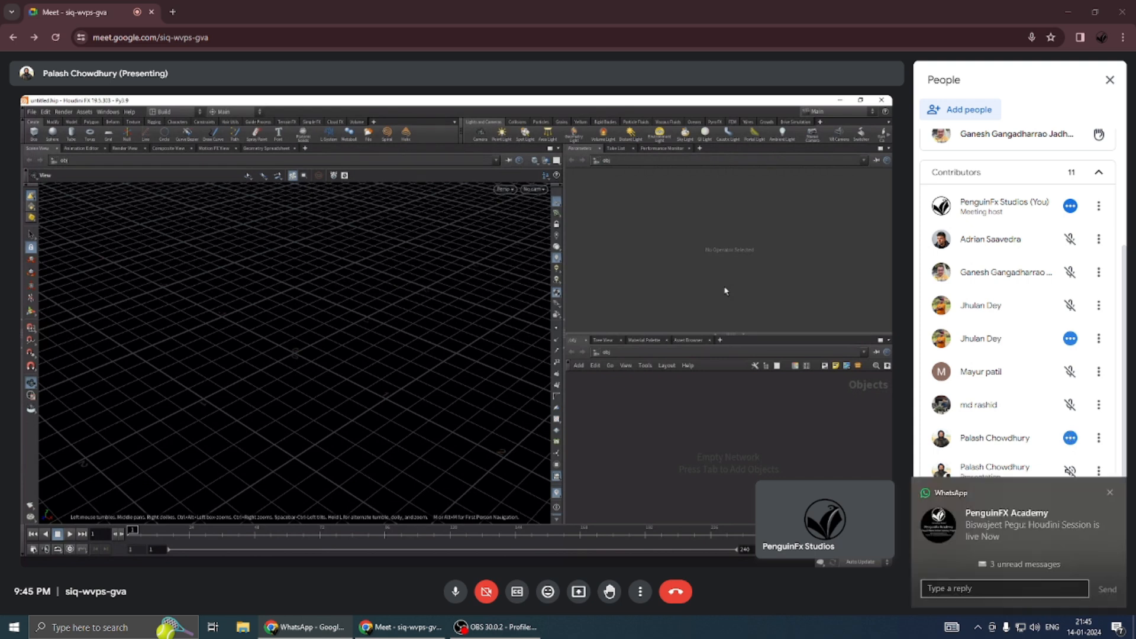
click(1110, 492)
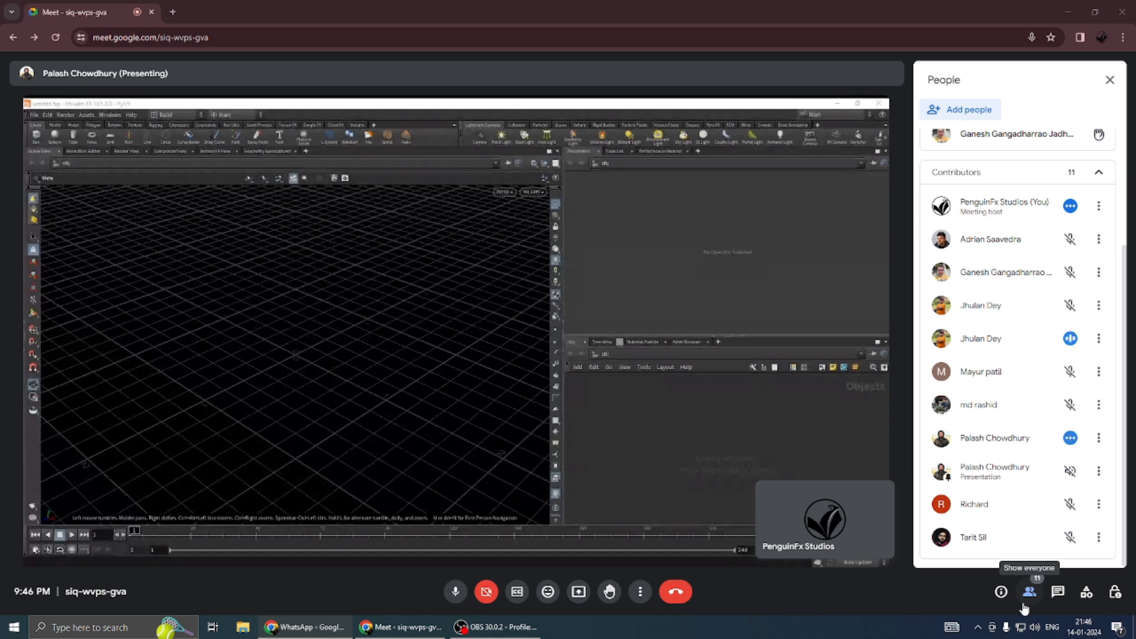
Mute the host's microphone and show the meeting in full screen.
click(455, 591)
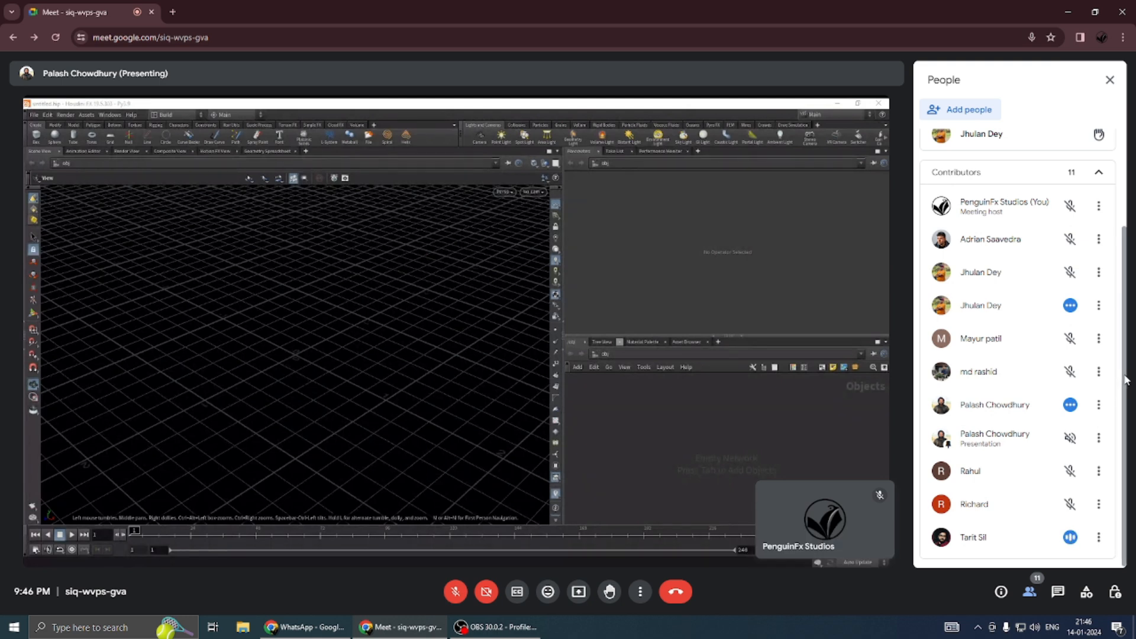
scroll(1125, 370, up, 1)
scroll(1125, 367, down, 1)
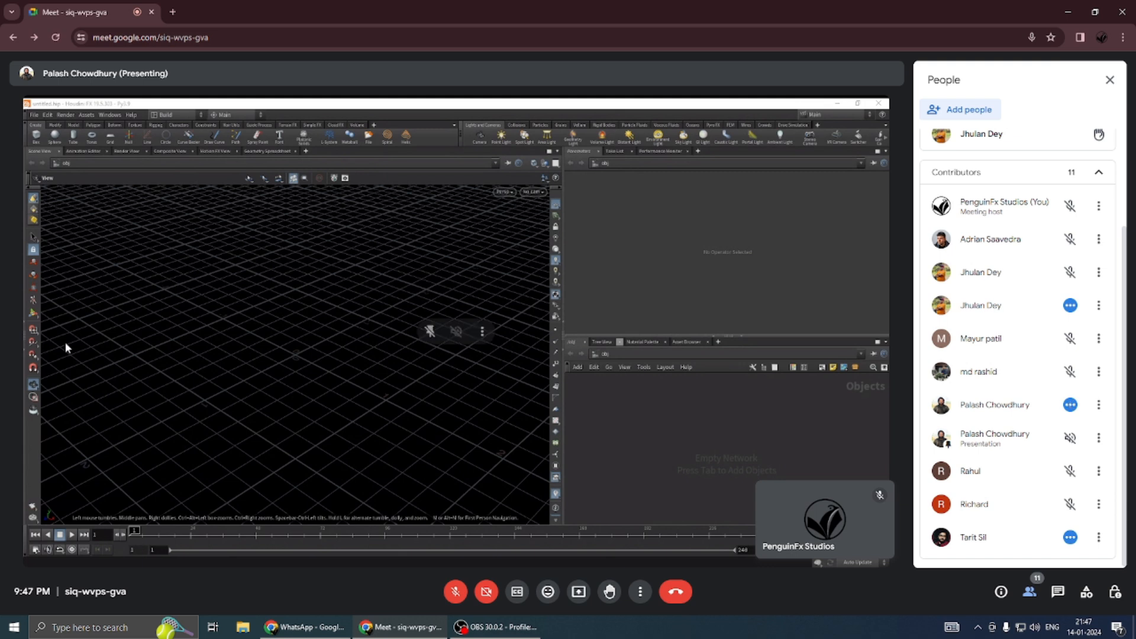
key(F11)
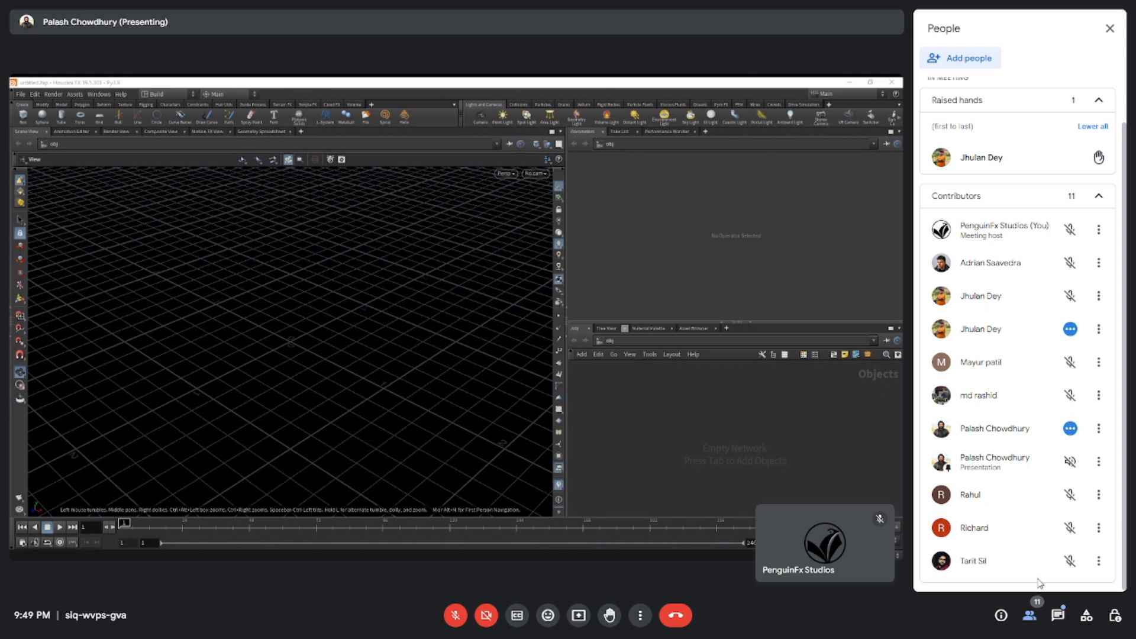
Check the in-call messages for audio feedback and admit the person waiting to join the call.
click(1058, 617)
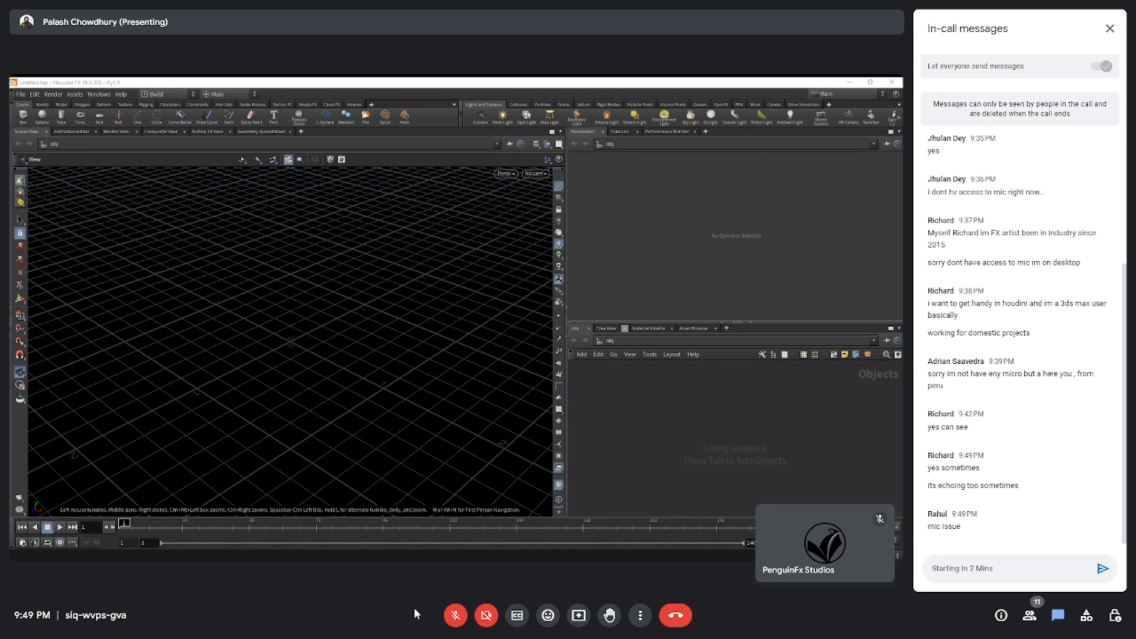
click(455, 616)
click(454, 614)
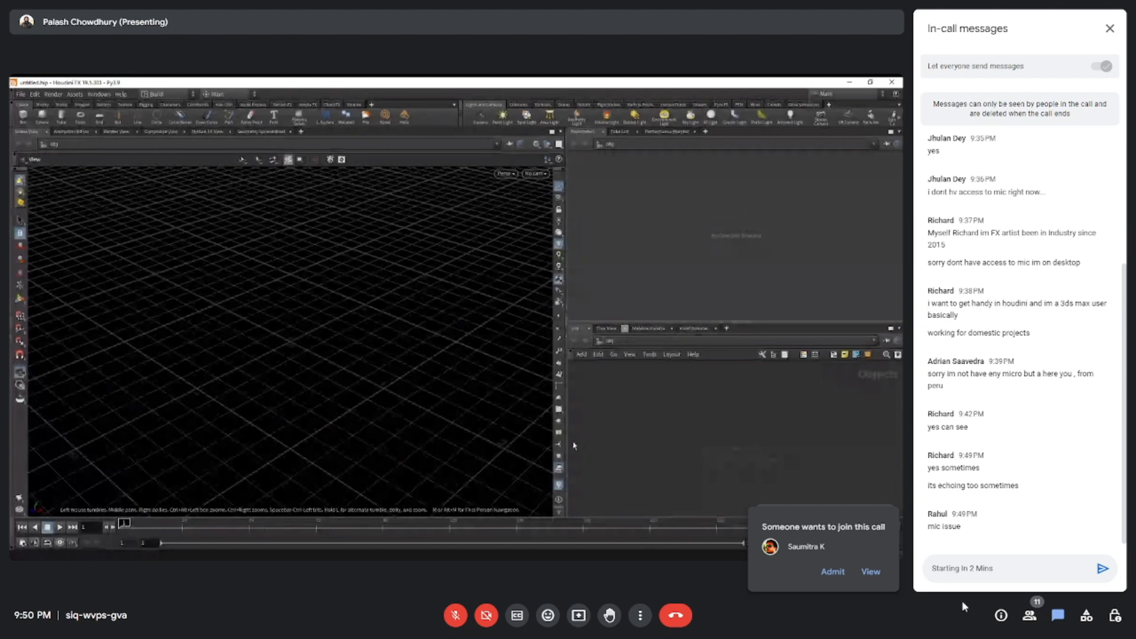
click(832, 572)
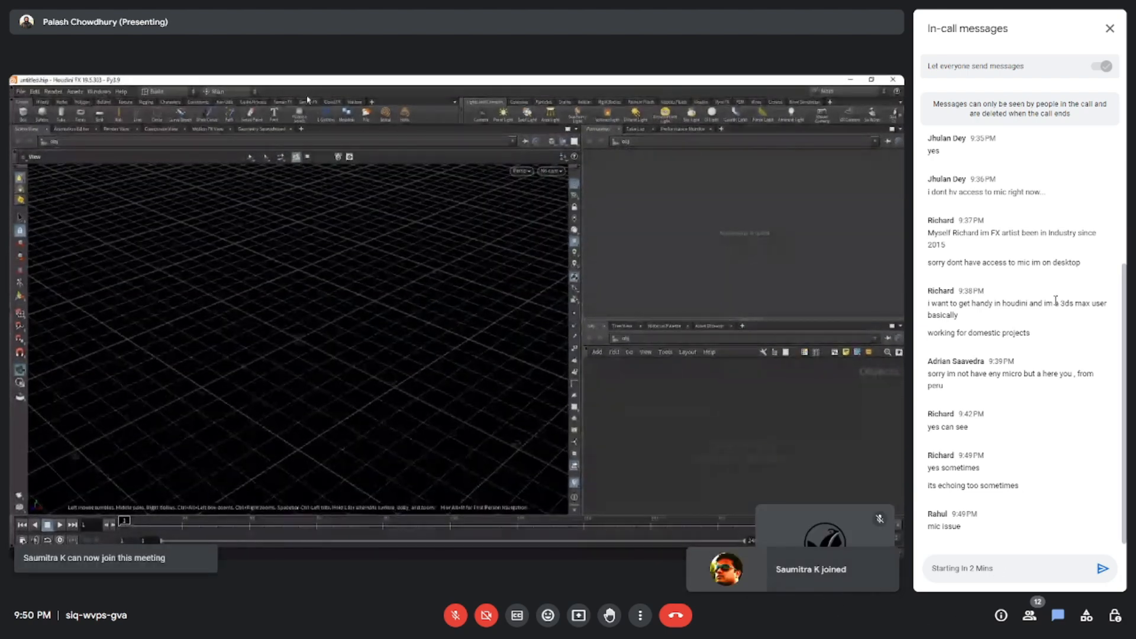
click(1110, 28)
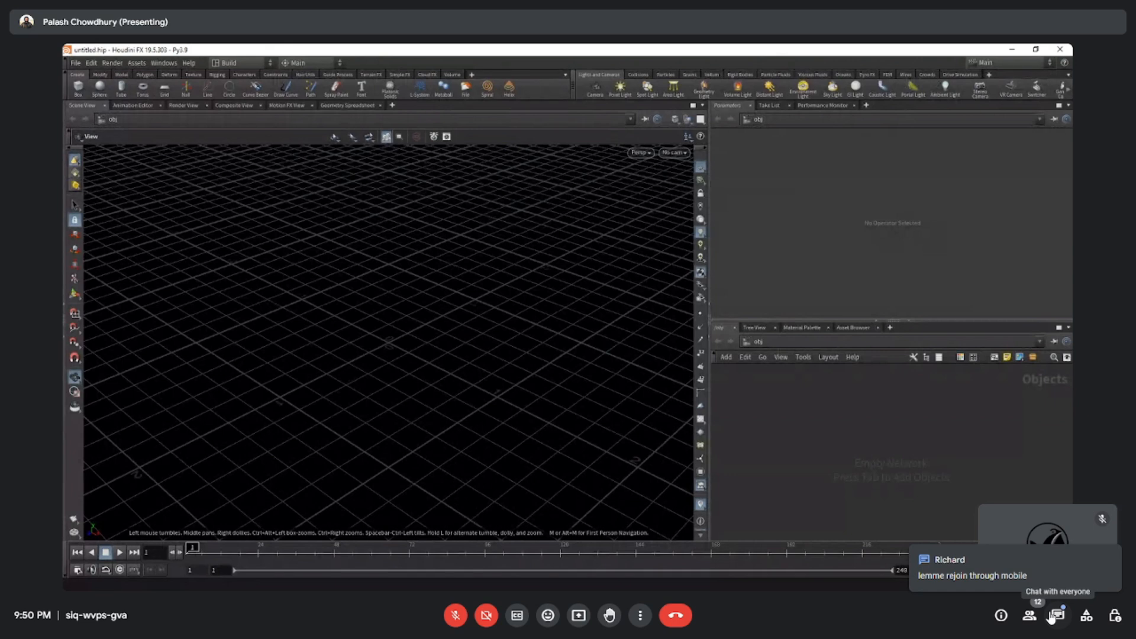
Read the new in-call message and clear the unsent draft from the chat before closing it.
click(1022, 577)
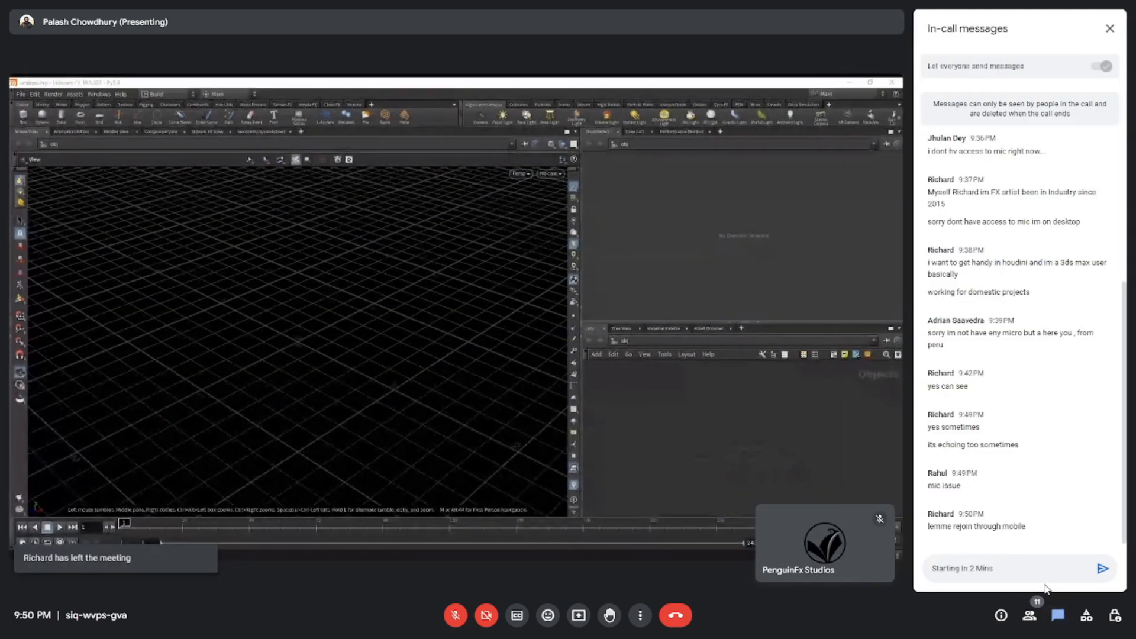
triple_click(1035, 571)
key(BackSpace)
click(1111, 28)
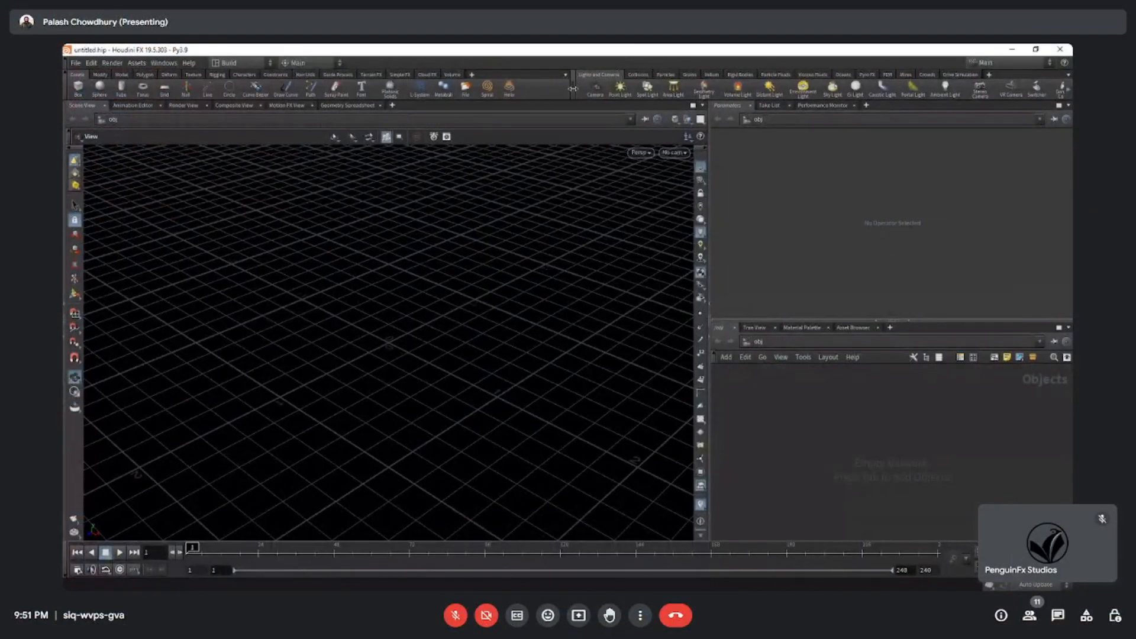
Shift the divider between Houdini's two shelf sets slightly and admit the person waiting to join.
drag(573, 88, 566, 89)
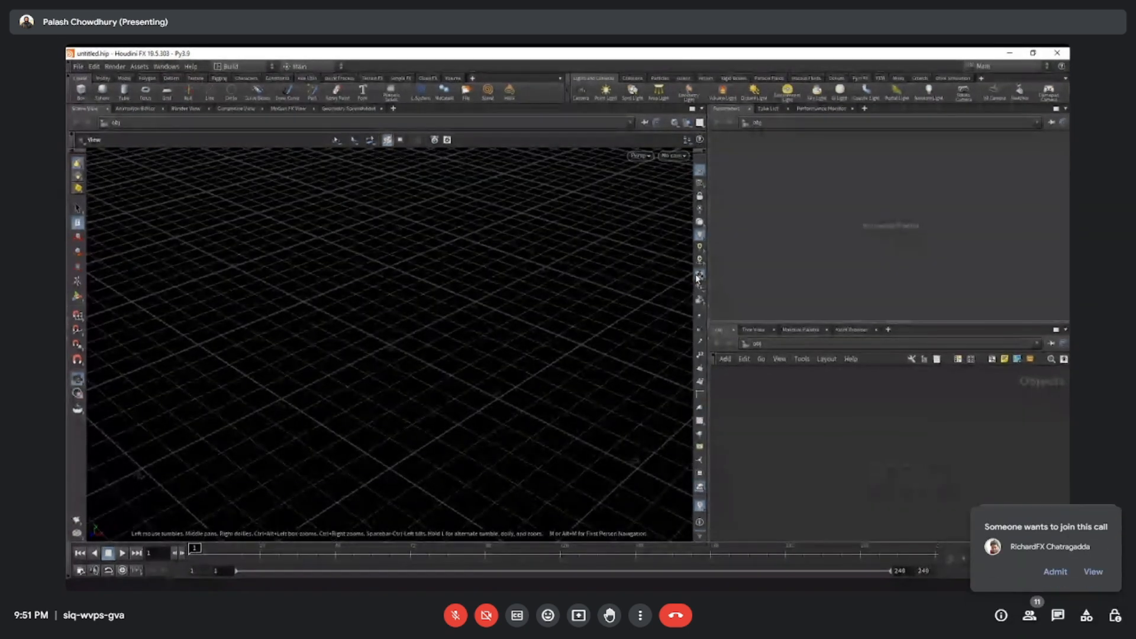
click(1056, 573)
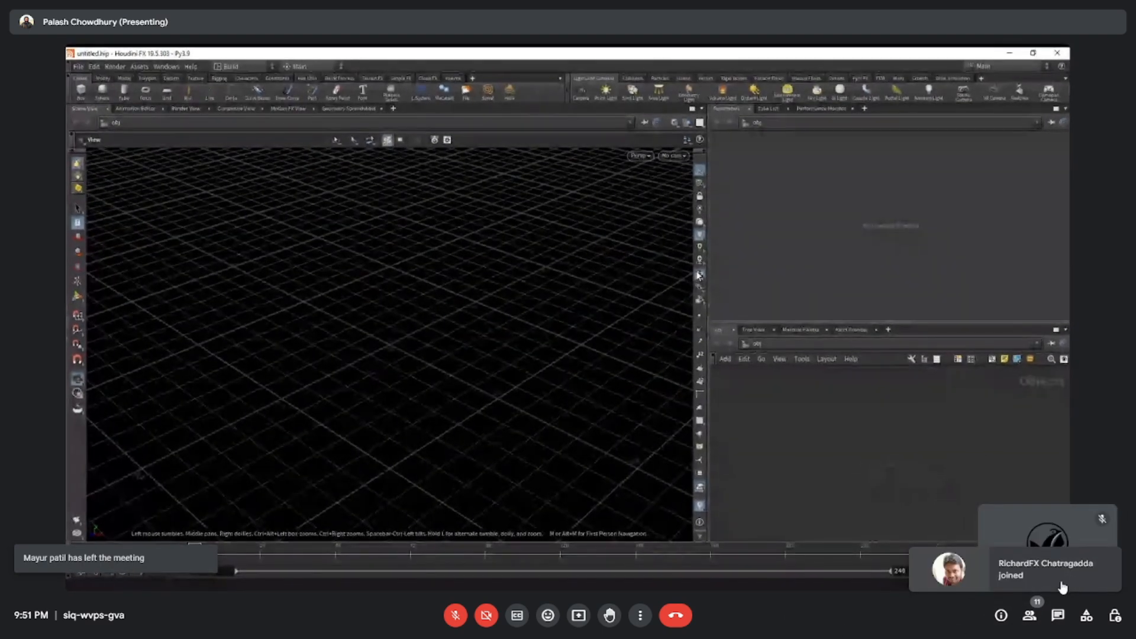
Widen Houdini's Parameters and network panes at the Scene View's expense, and make the network pane taller.
drag(704, 276, 668, 274)
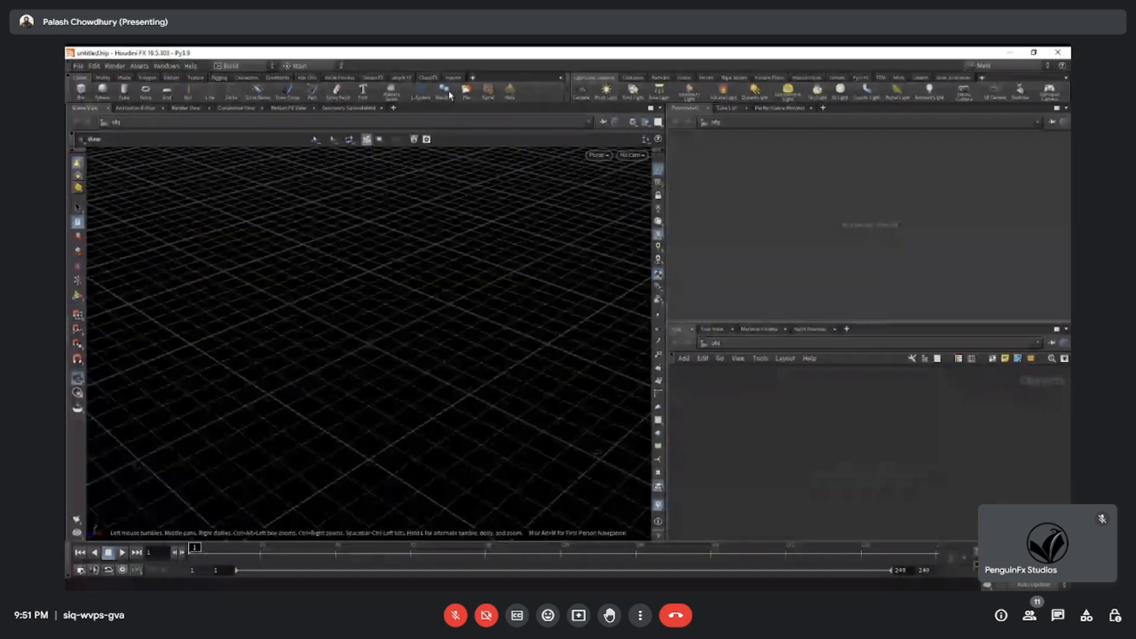
drag(667, 430, 667, 429)
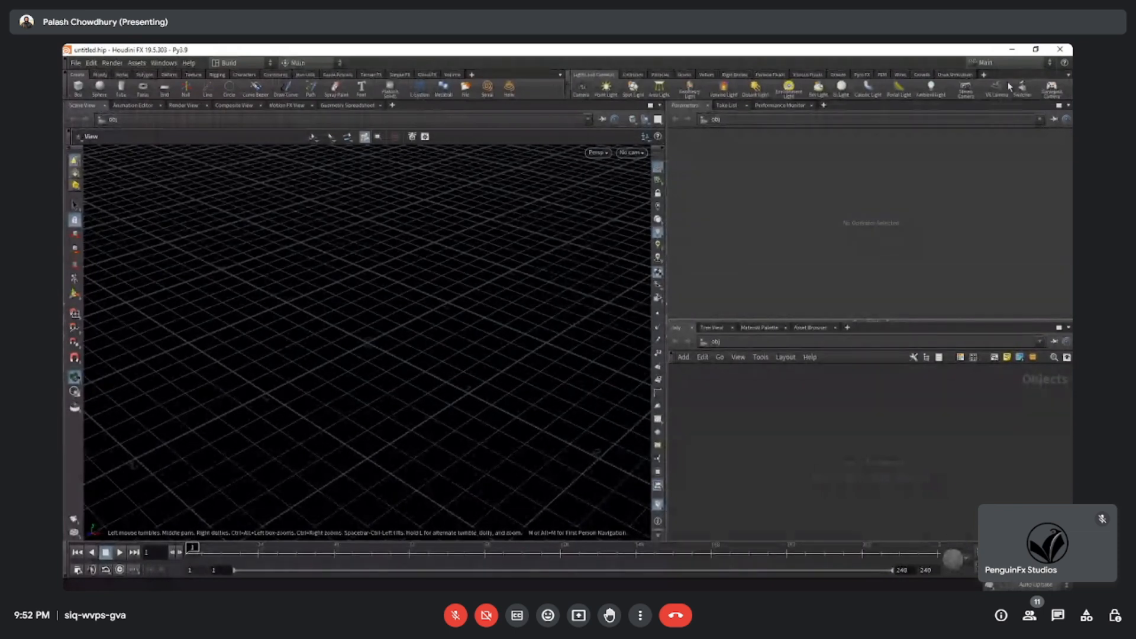
drag(666, 396, 642, 396)
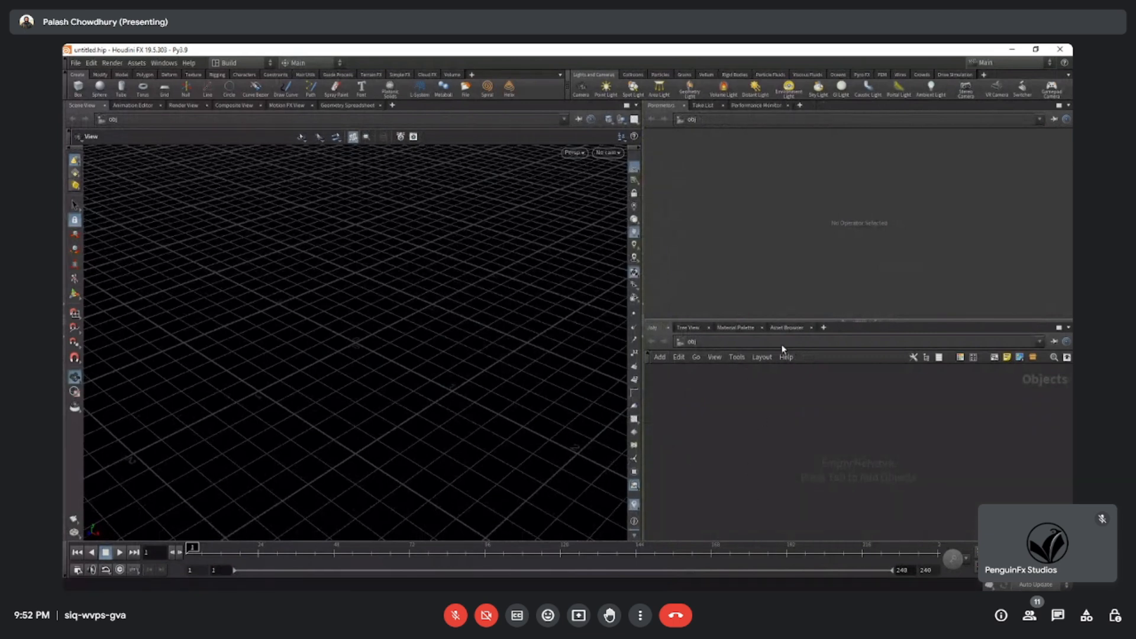
drag(788, 321, 812, 266)
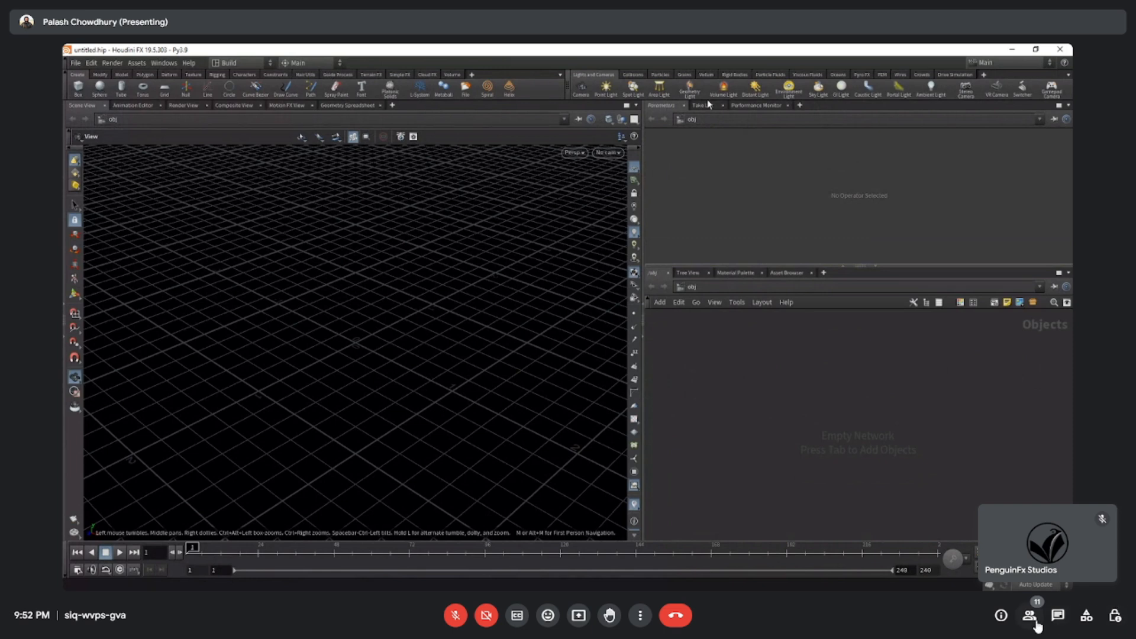
Check who is in the meeting, and restore the hidden shelves above Houdini's Scene View.
click(1034, 621)
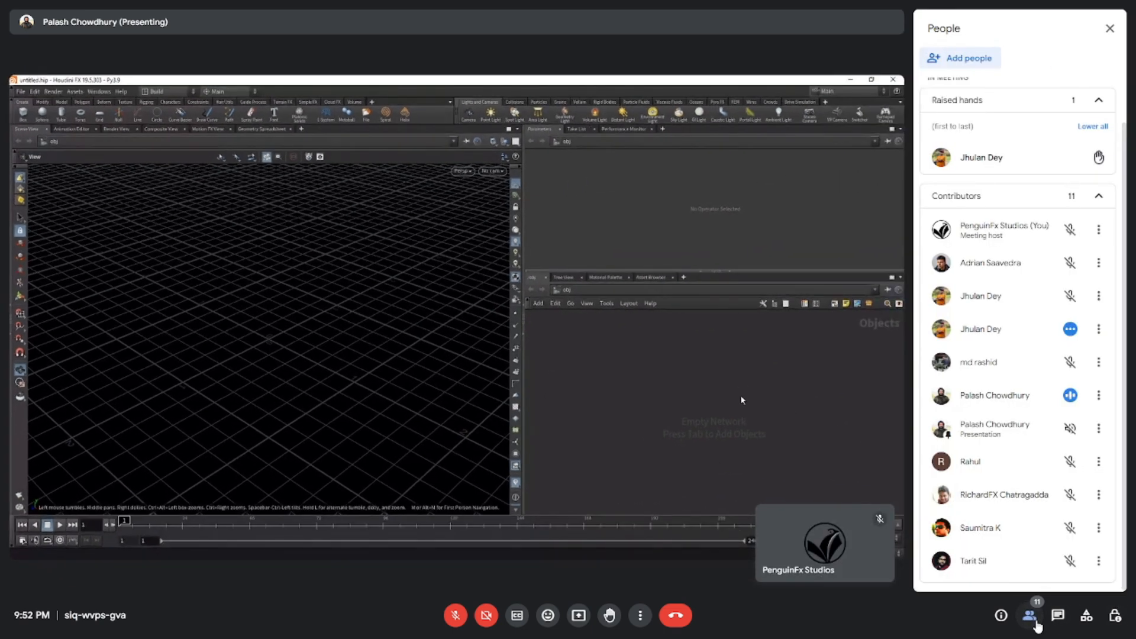
click(1030, 617)
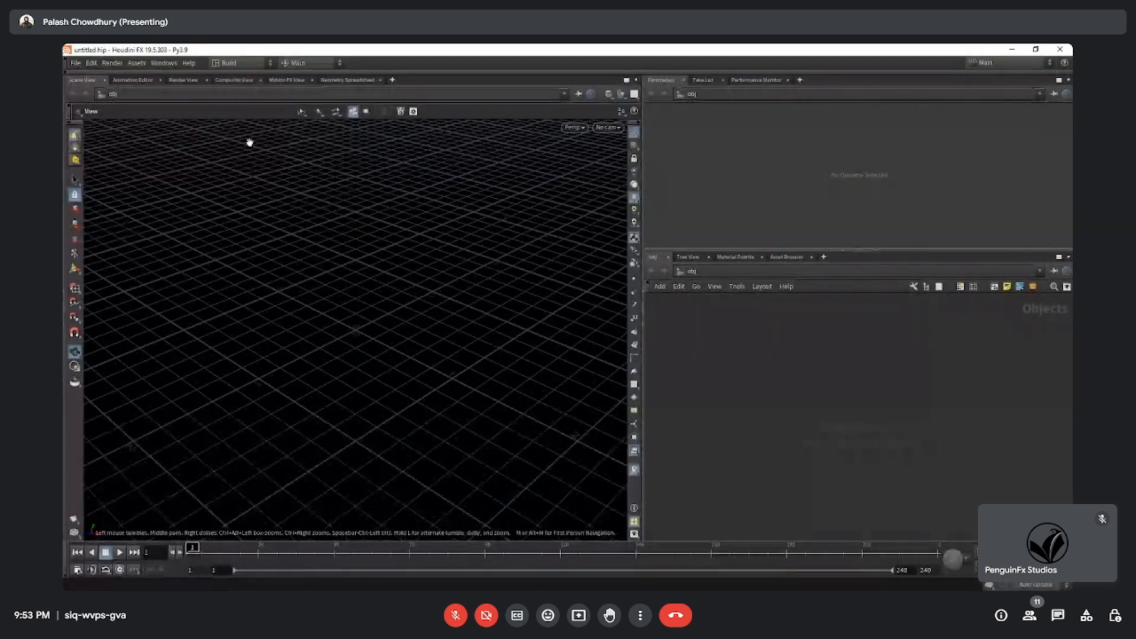
click(68, 71)
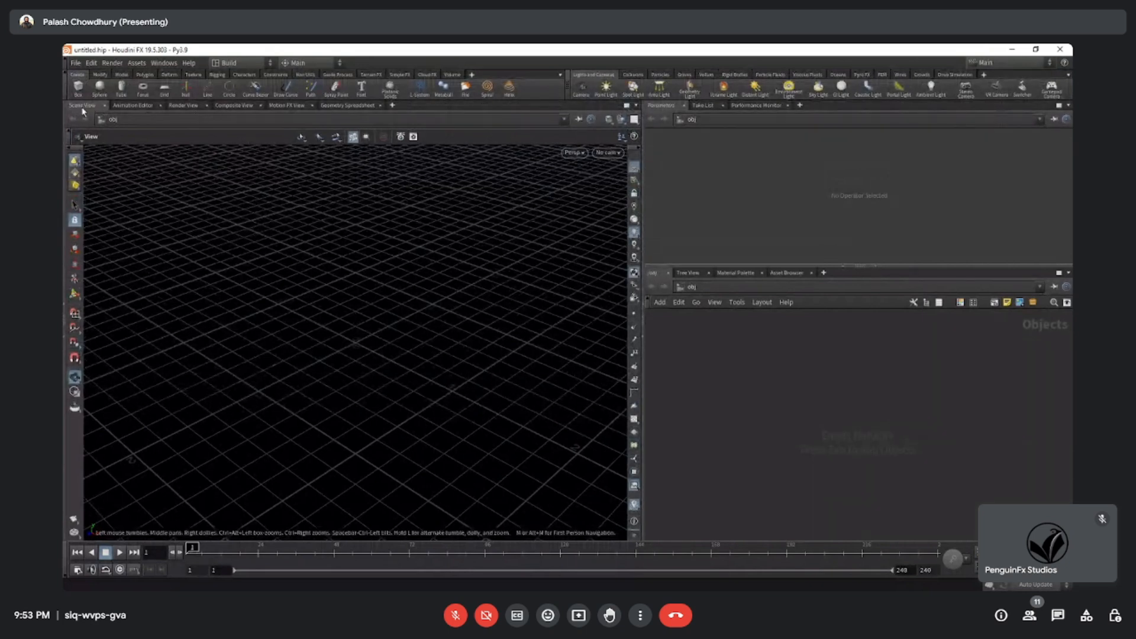
Examine the empty Scene View's grid from a low angle and at different distances.
drag(327, 324, 376, 315)
scroll(376, 315, up, 4)
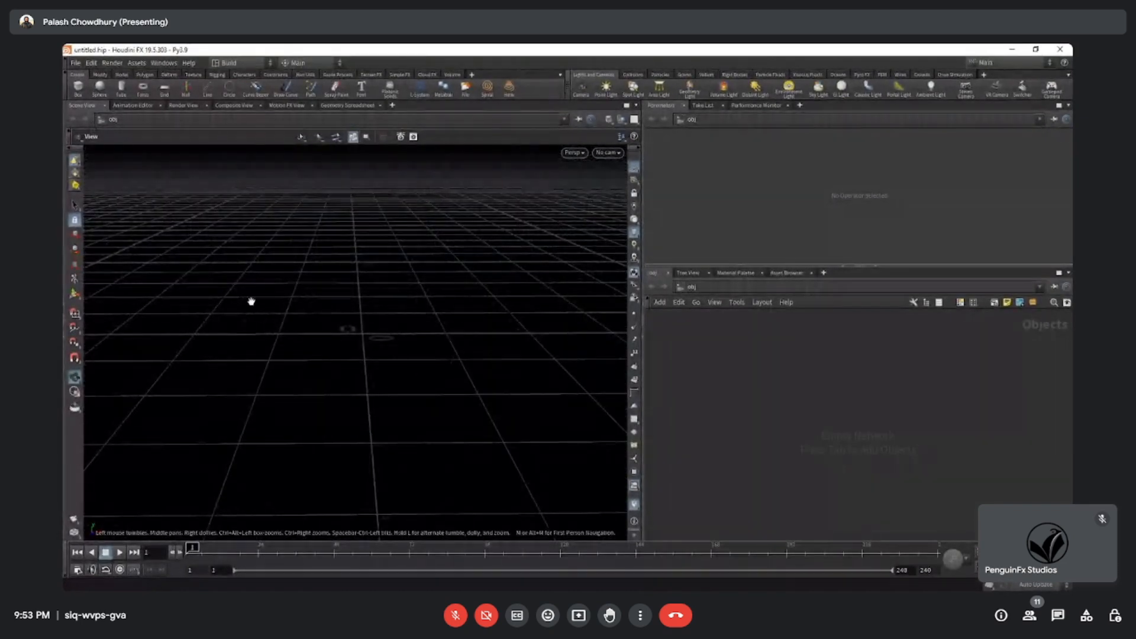
drag(331, 313, 330, 311)
middle_drag(331, 311, 340, 330)
right_drag(340, 329, 350, 363)
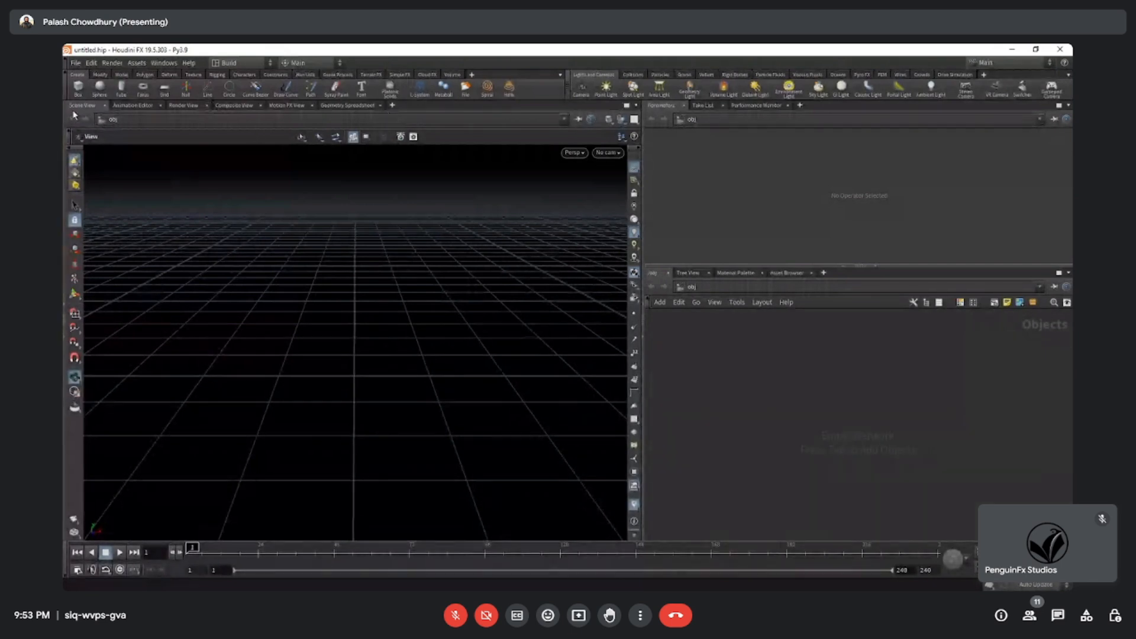
scroll(362, 314, down, 5)
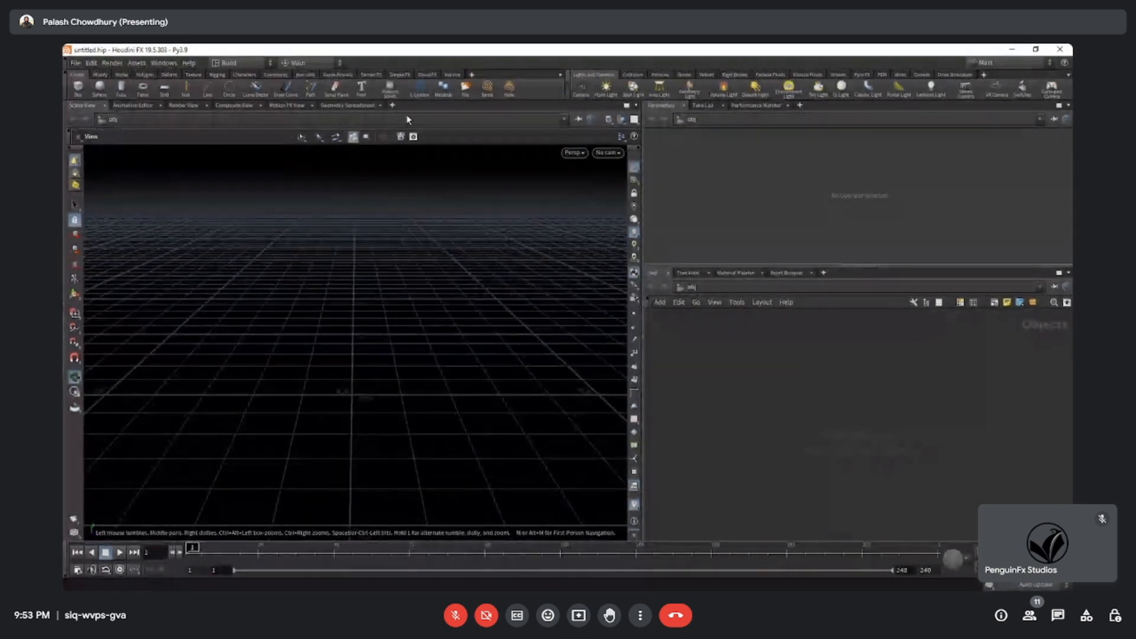
Look through the available pane tab types and the Scene View's component selection options, trying the Points selection mode.
click(392, 107)
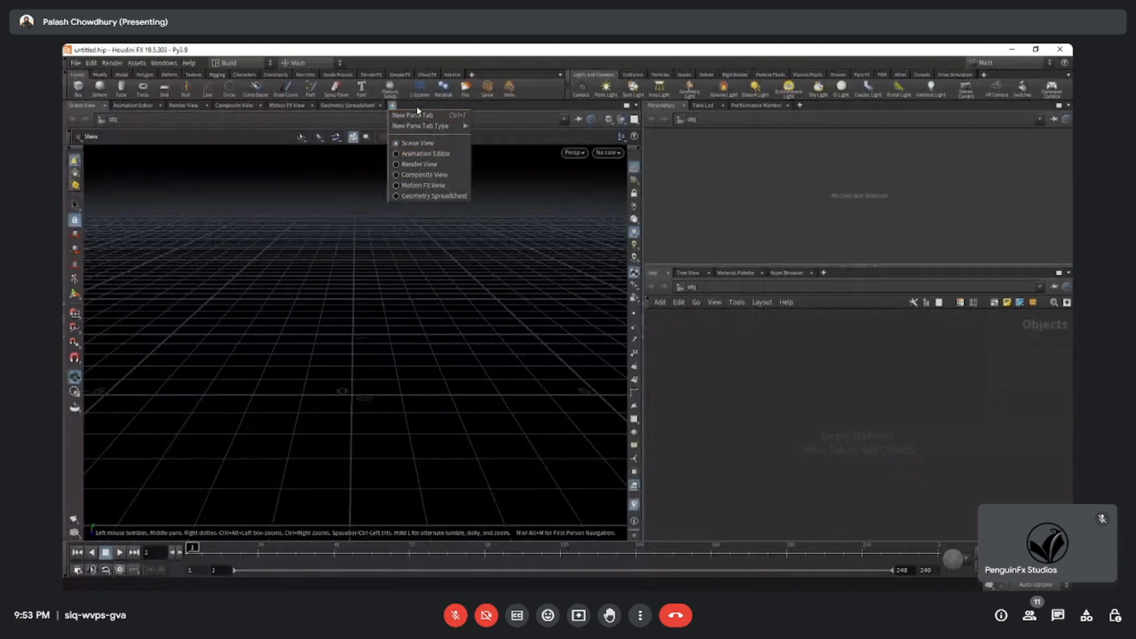
click(435, 46)
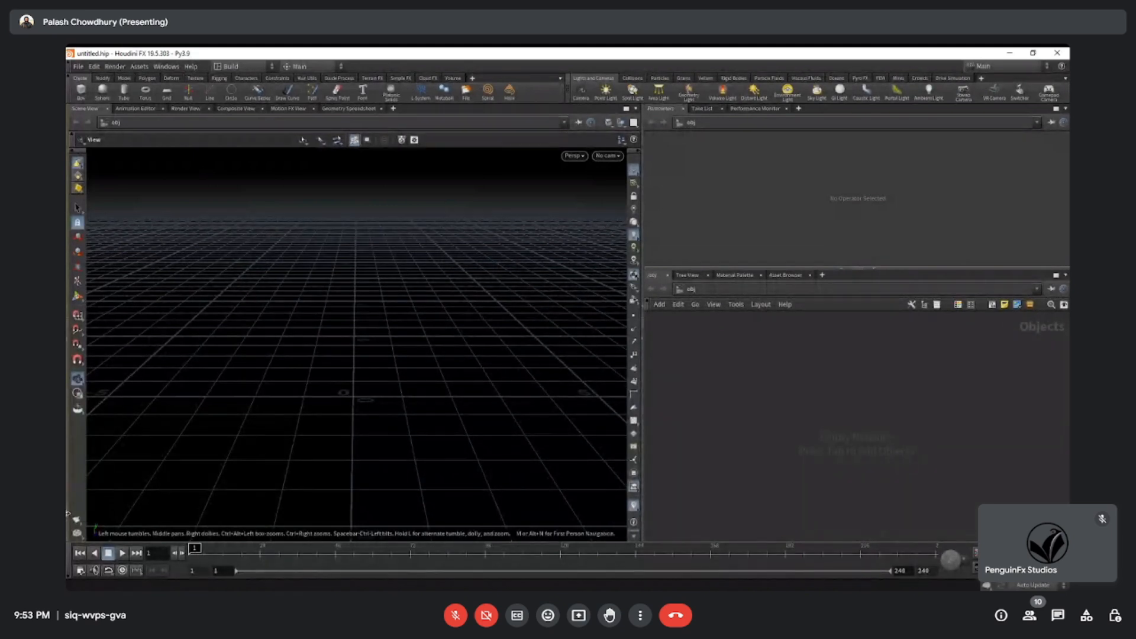
right_click(74, 160)
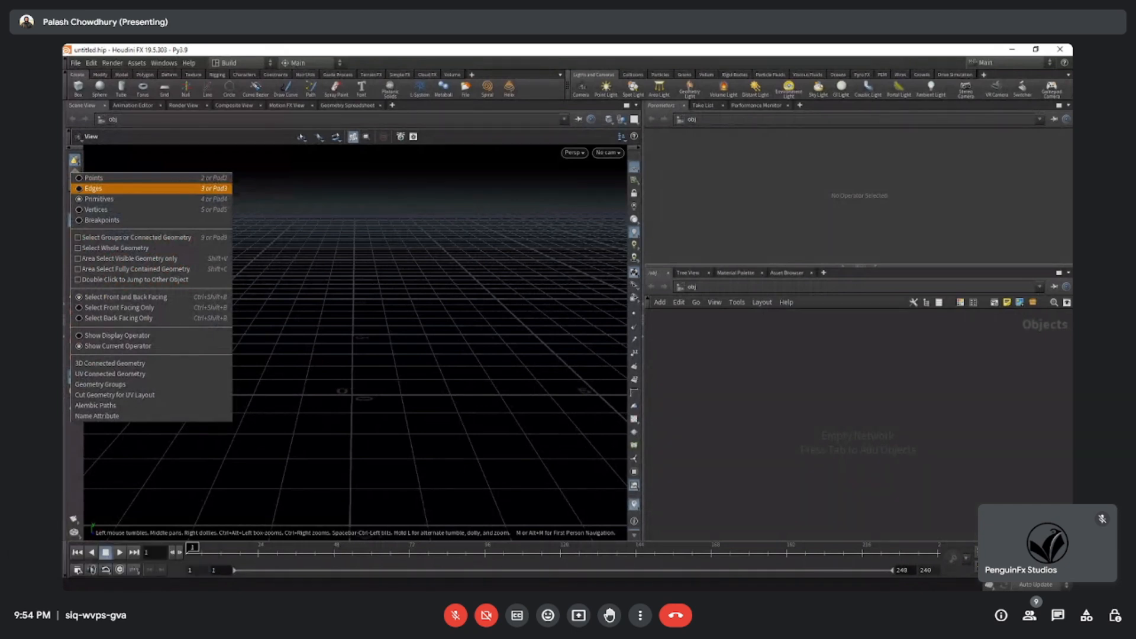
click(94, 177)
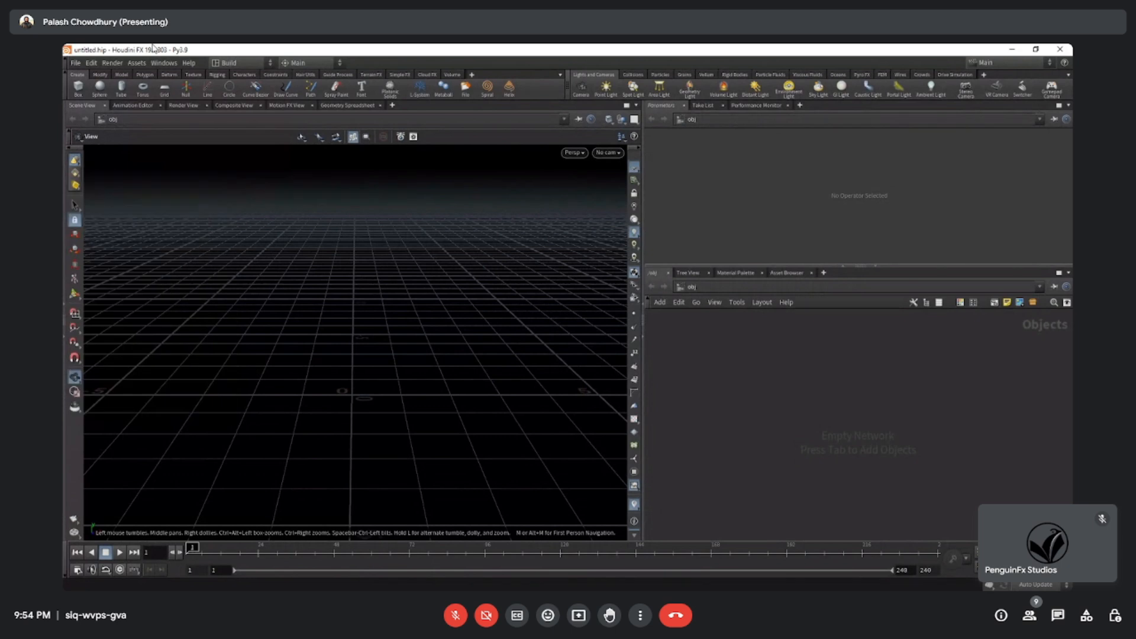
right_click(75, 178)
click(93, 178)
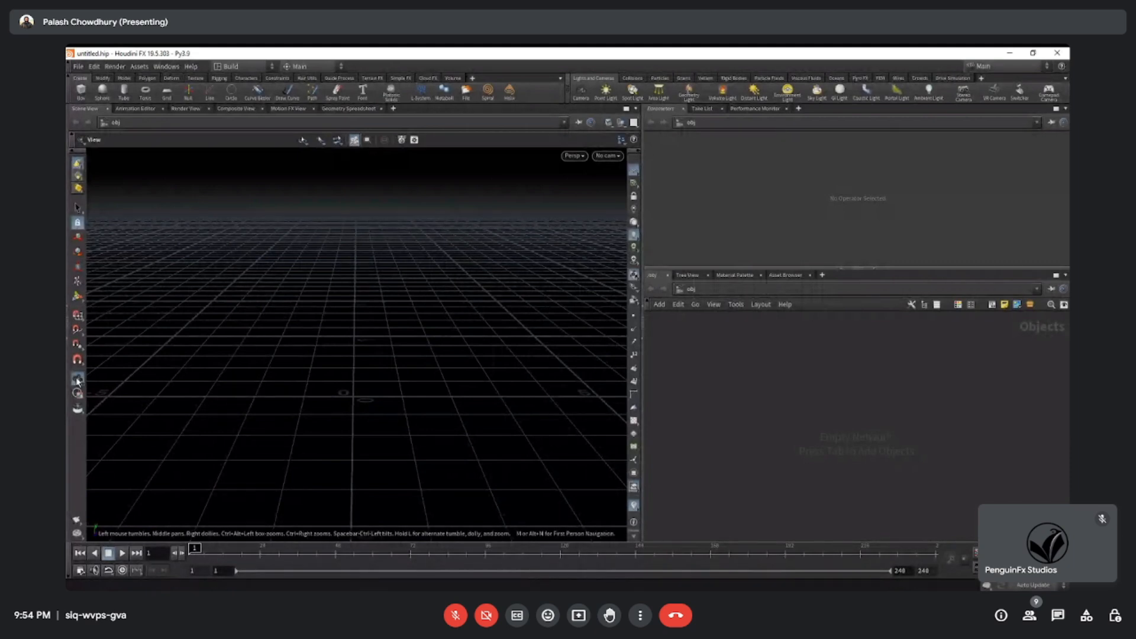
Add a Box object to the object network in Houdini and deselect it.
key(s)
key(Escape)
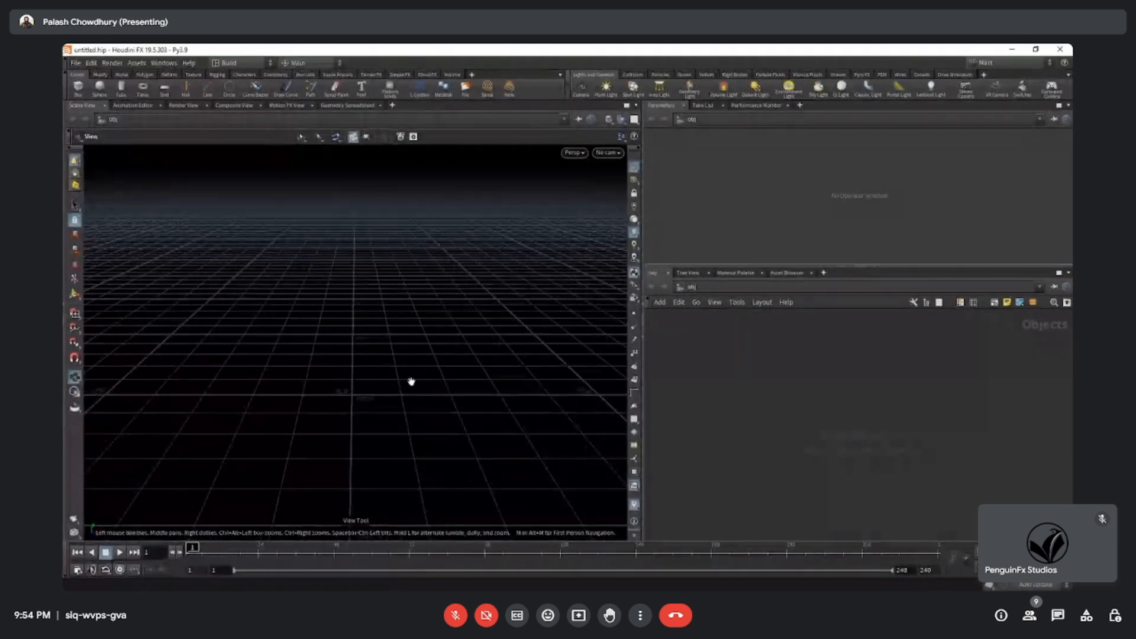
key(Tab)
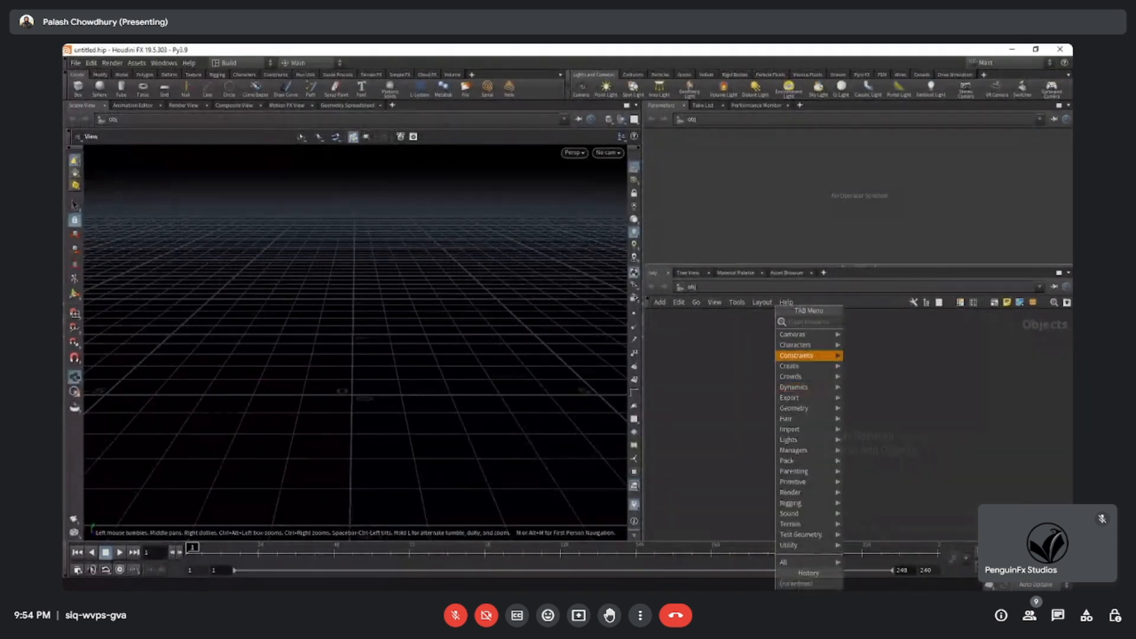
mouse_move(808, 355)
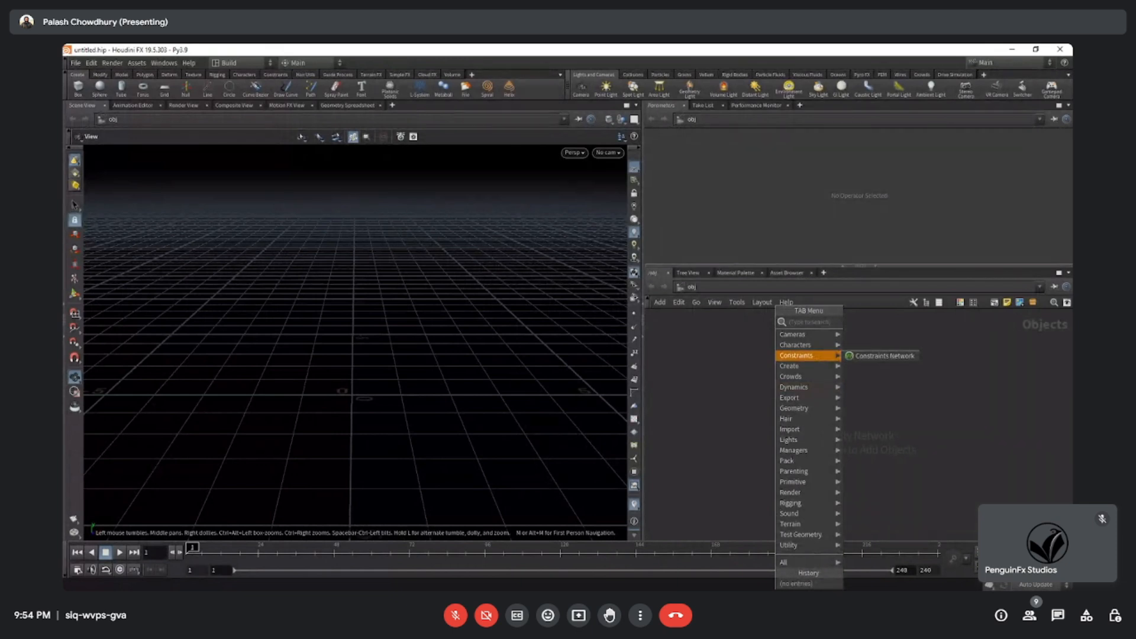
click(855, 367)
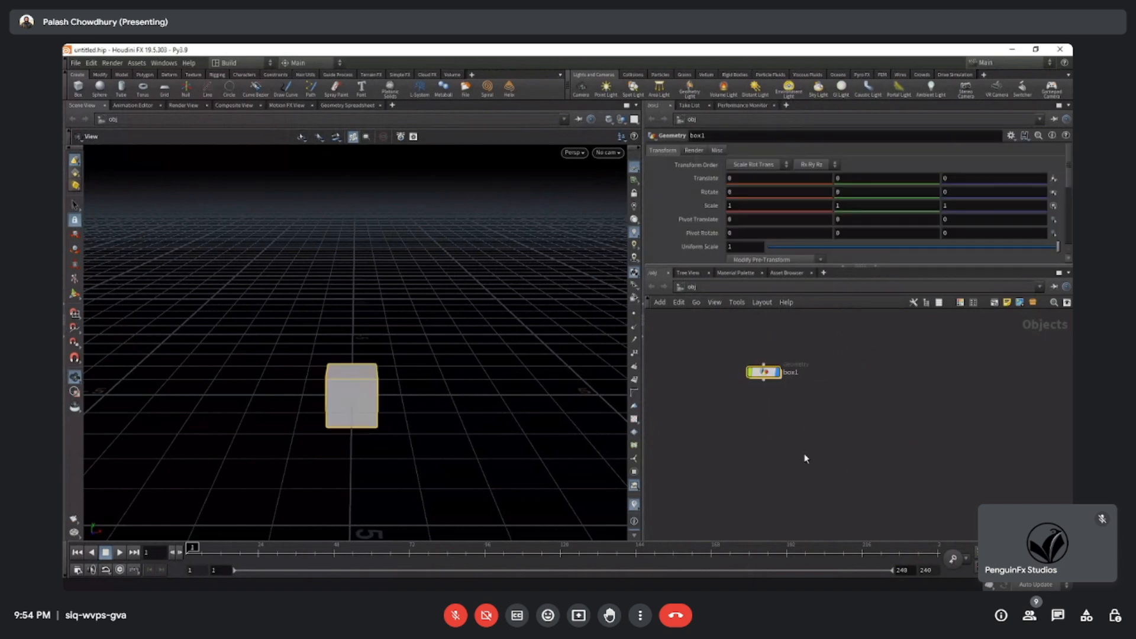
middle_drag(794, 473, 808, 499)
mouse_move(836, 466)
mouse_down()
mouse_move(724, 395)
mouse_move(722, 432)
mouse_up()
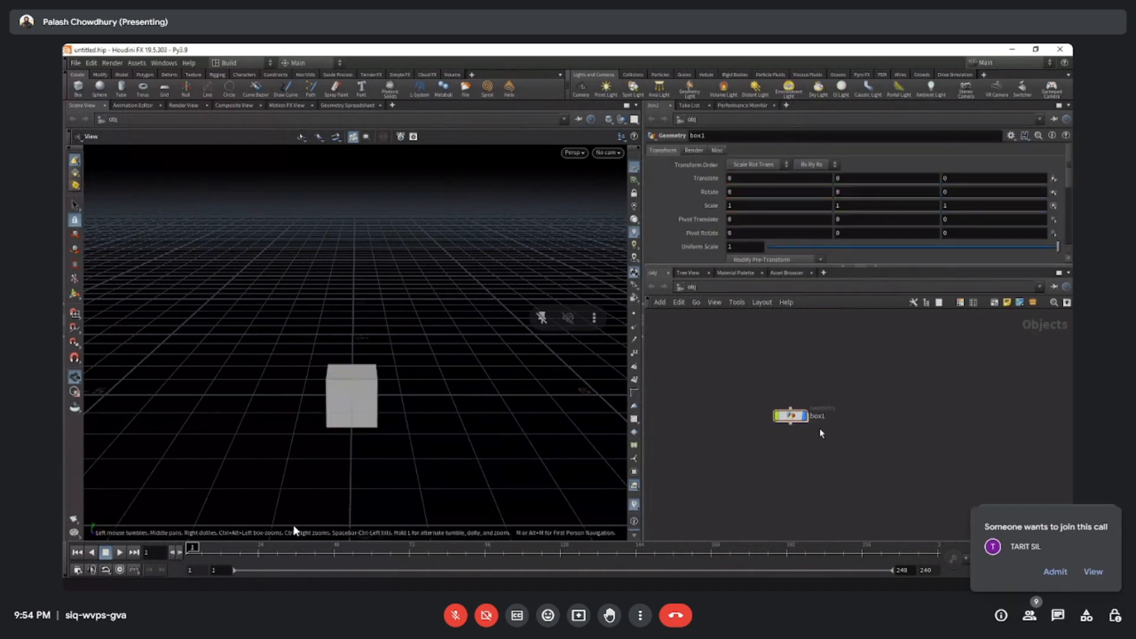
Admit the person waiting to join the call and inspect the box in the Scene View from different angles and distances.
drag(453, 426, 396, 374)
click(1055, 571)
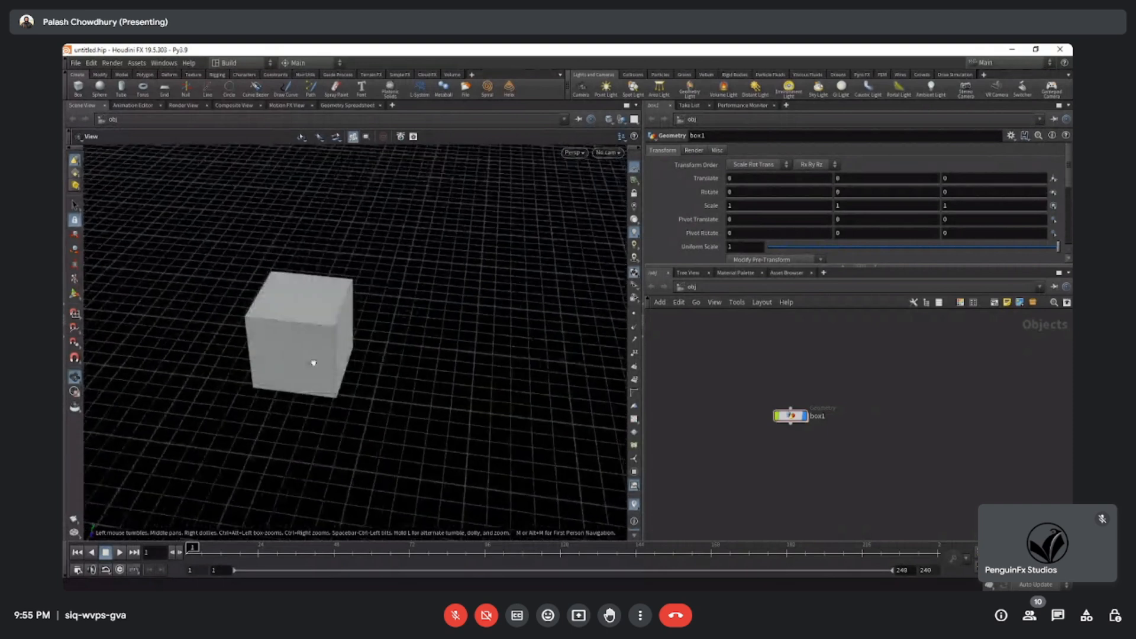
drag(264, 352, 494, 330)
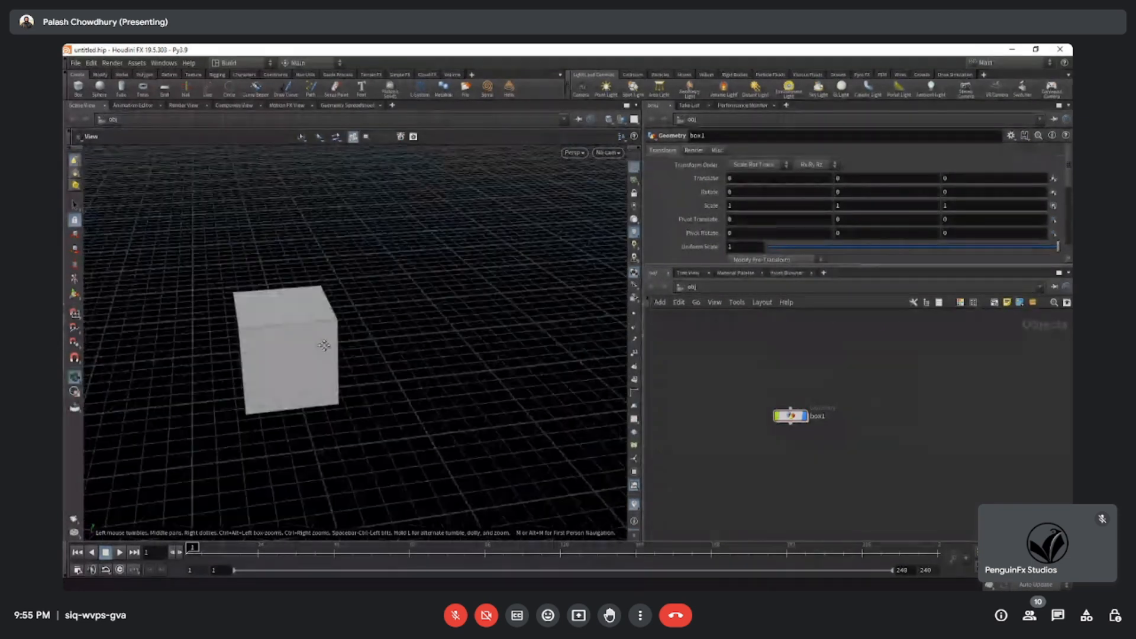
middle_drag(324, 345, 342, 270)
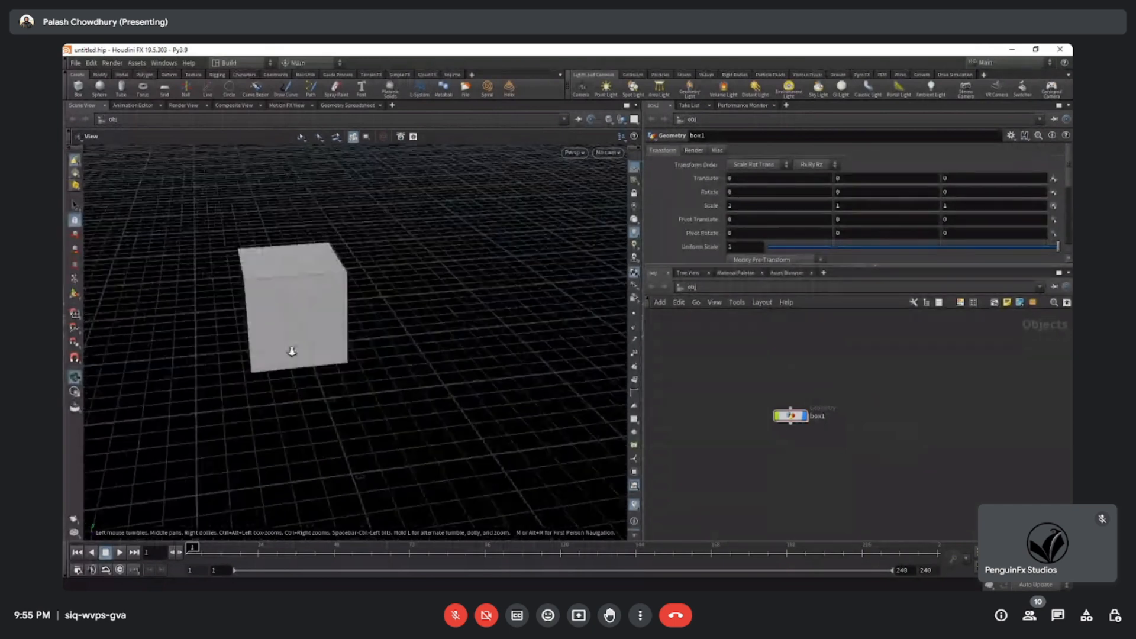
mouse_move(292, 351)
right_down()
mouse_move(449, 249)
mouse_move(246, 357)
mouse_move(435, 257)
mouse_move(287, 355)
mouse_move(309, 355)
right_up()
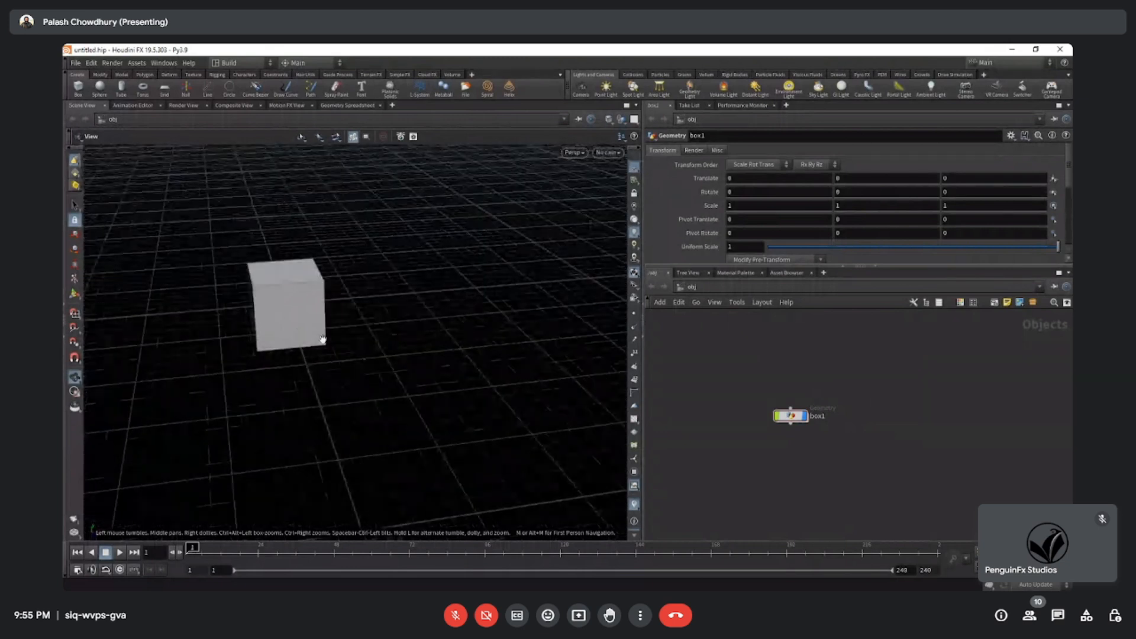
middle_drag(314, 356, 394, 350)
drag(395, 349, 403, 291)
key(super)
text(sn)
key(Escape)
key(super)
key(Escape)
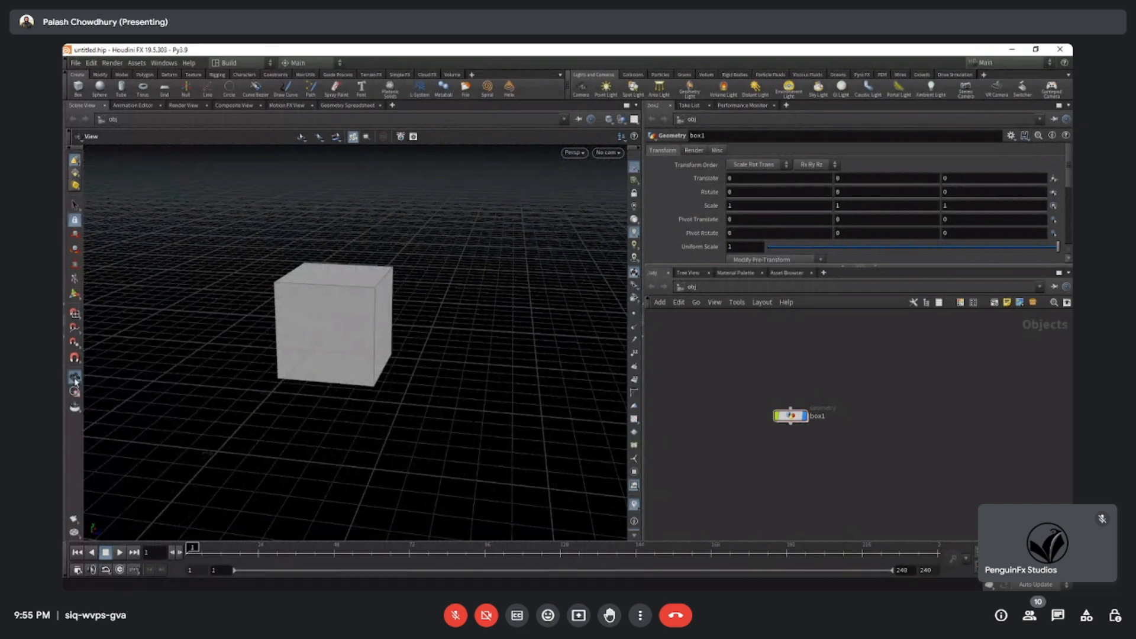
Activate the Select tool and demonstrate selecting and deselecting the box in the Scene View.
click(78, 207)
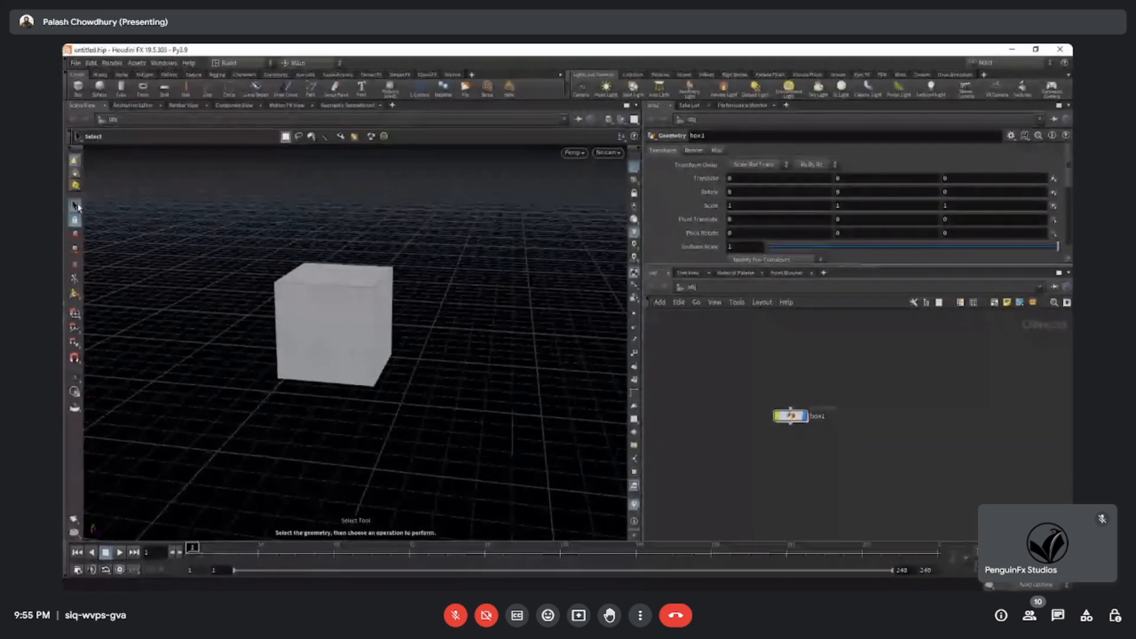
key(super+d)
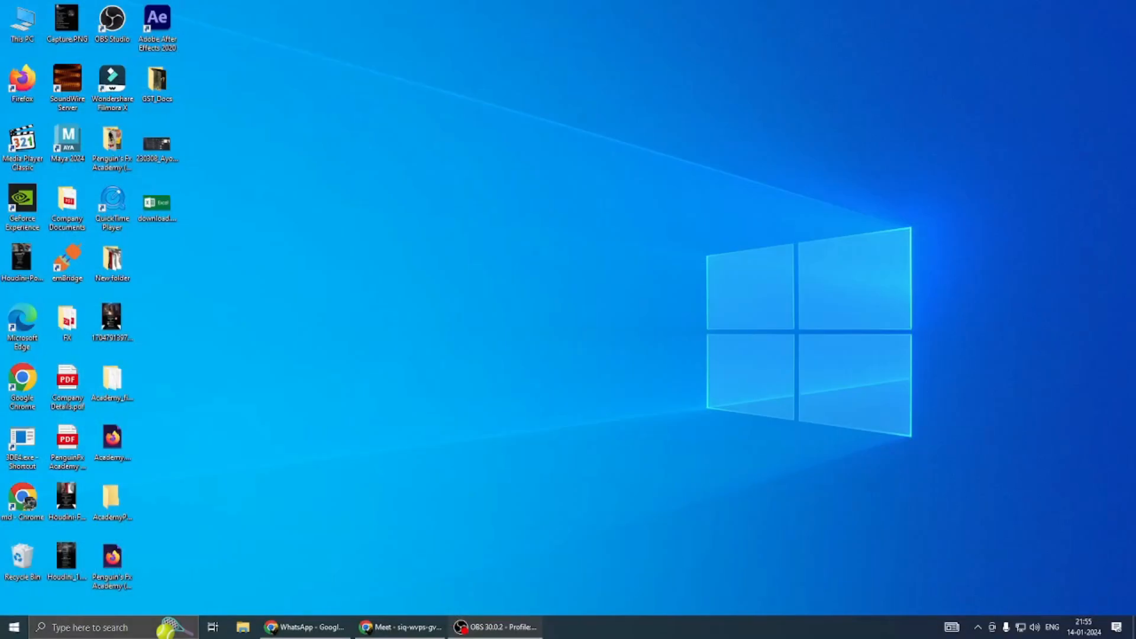
key(super+d)
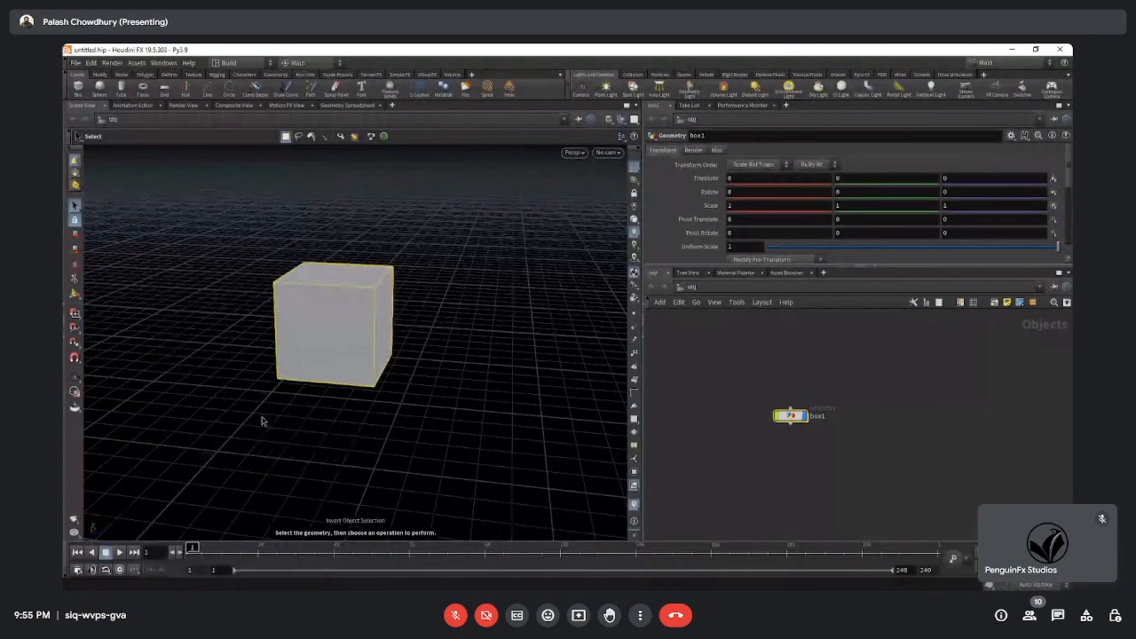
click(229, 408)
drag(217, 401, 237, 436)
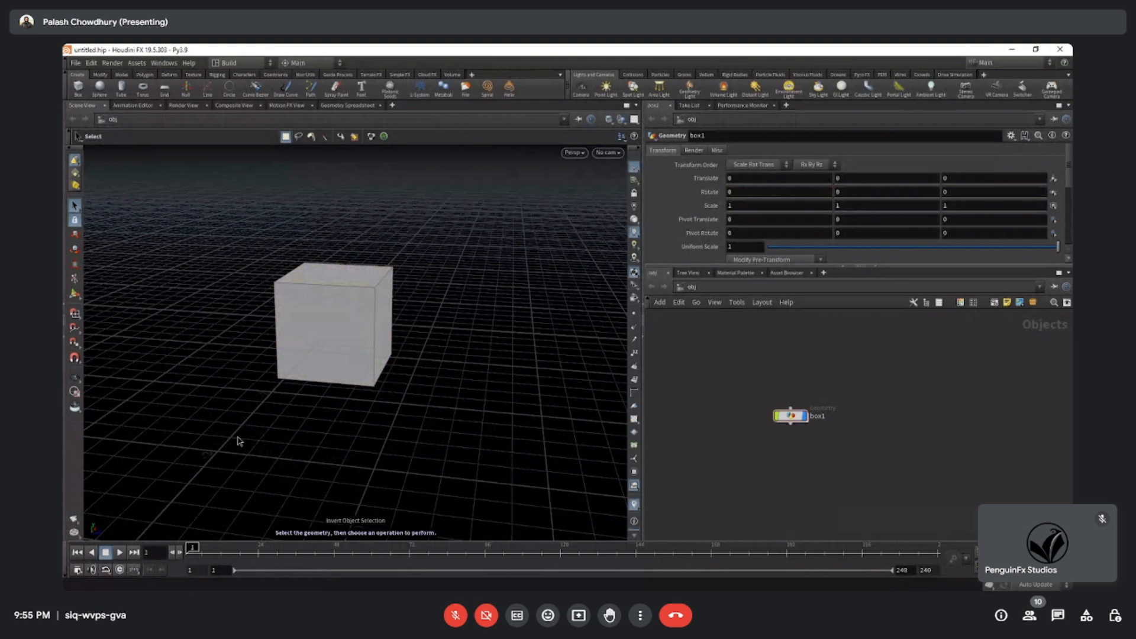
key(Escape)
drag(237, 413, 290, 430)
key(s)
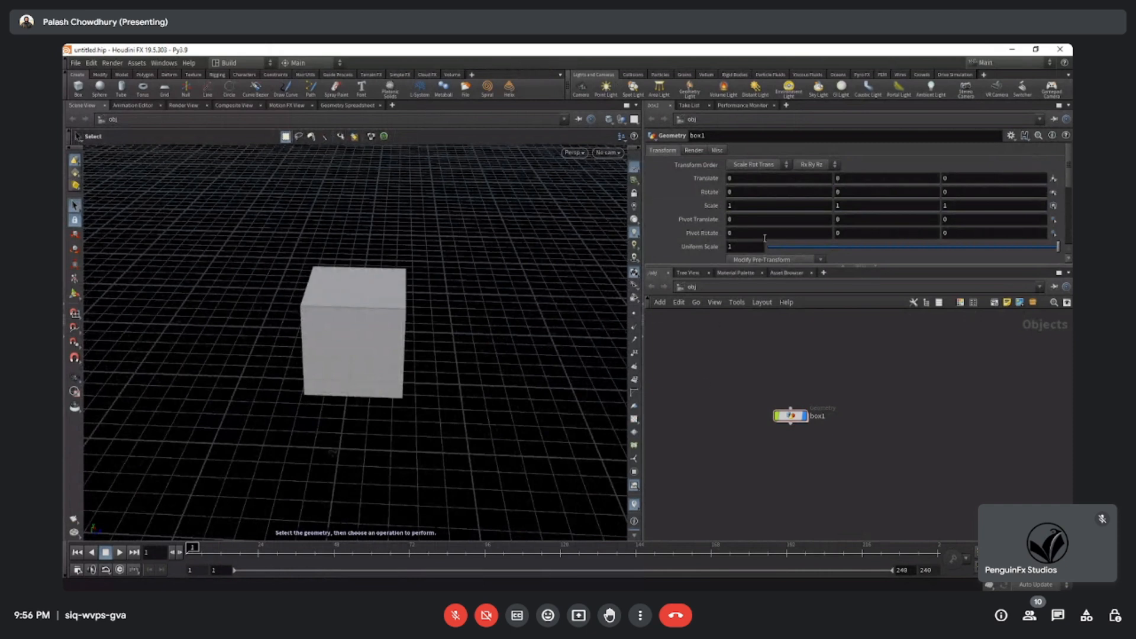
Make the Parameters pane taller, then select the box node and reposition it slightly in the network.
drag(805, 267, 805, 303)
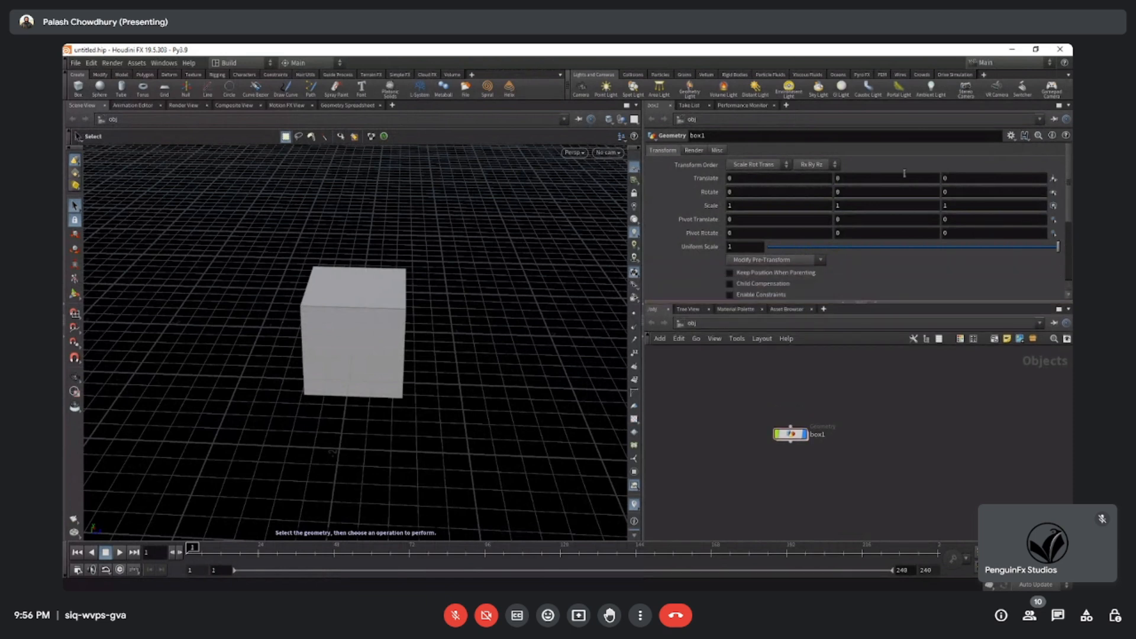
click(791, 434)
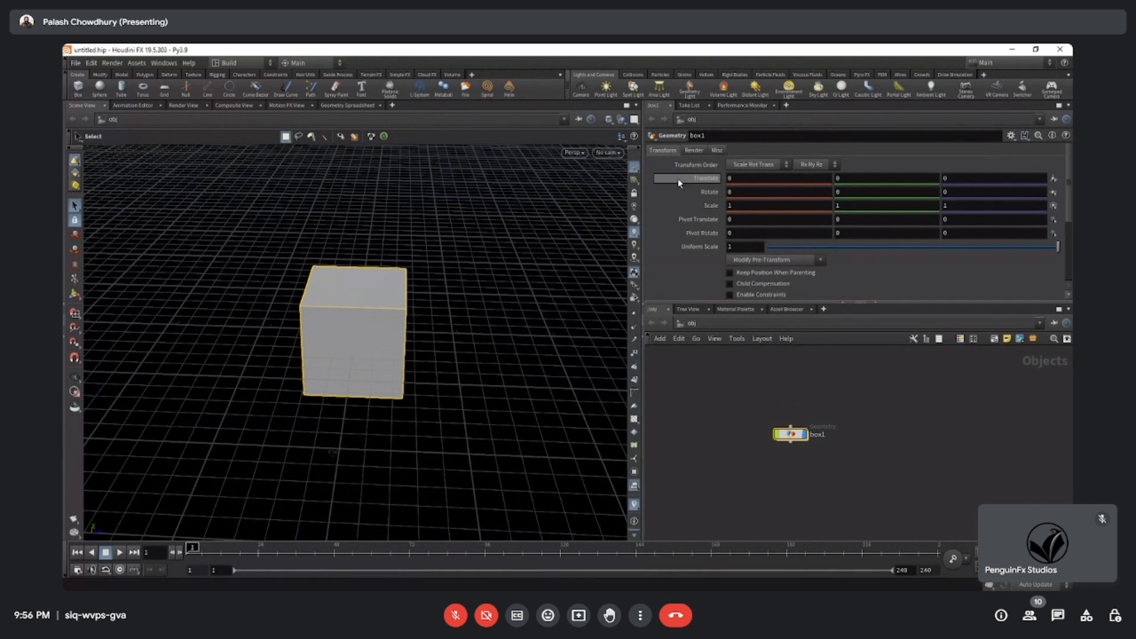
drag(744, 386, 958, 499)
drag(1010, 351, 1069, 379)
drag(795, 397, 733, 497)
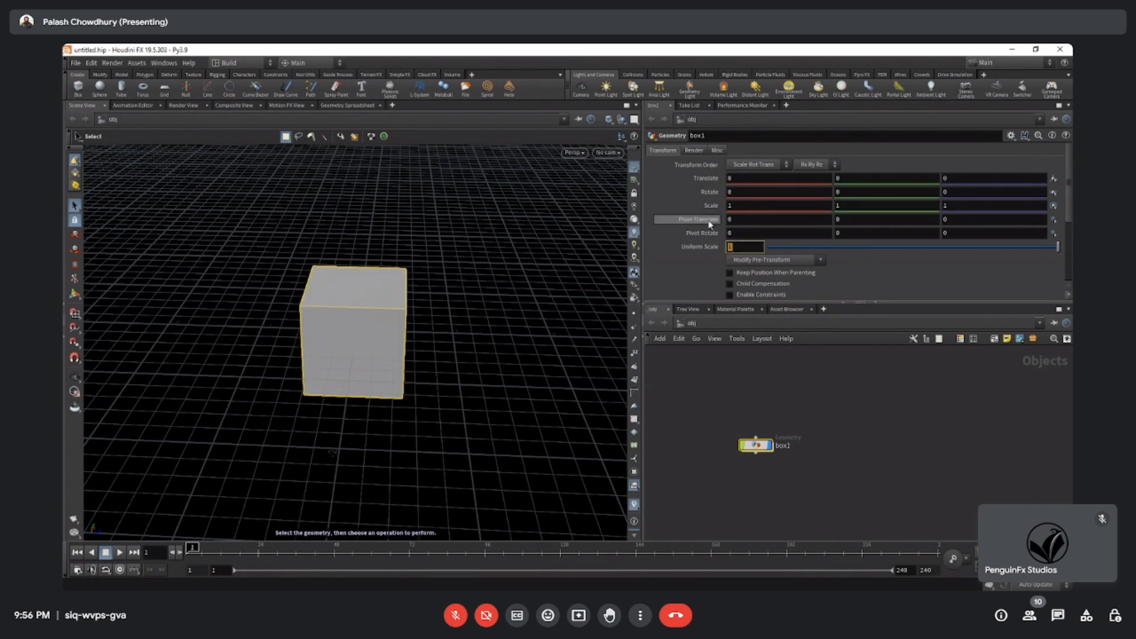
Set the box's X translate to 0.4, X rotate to -0.3 and X scale to 1.8.
middle_drag(734, 181, 737, 208)
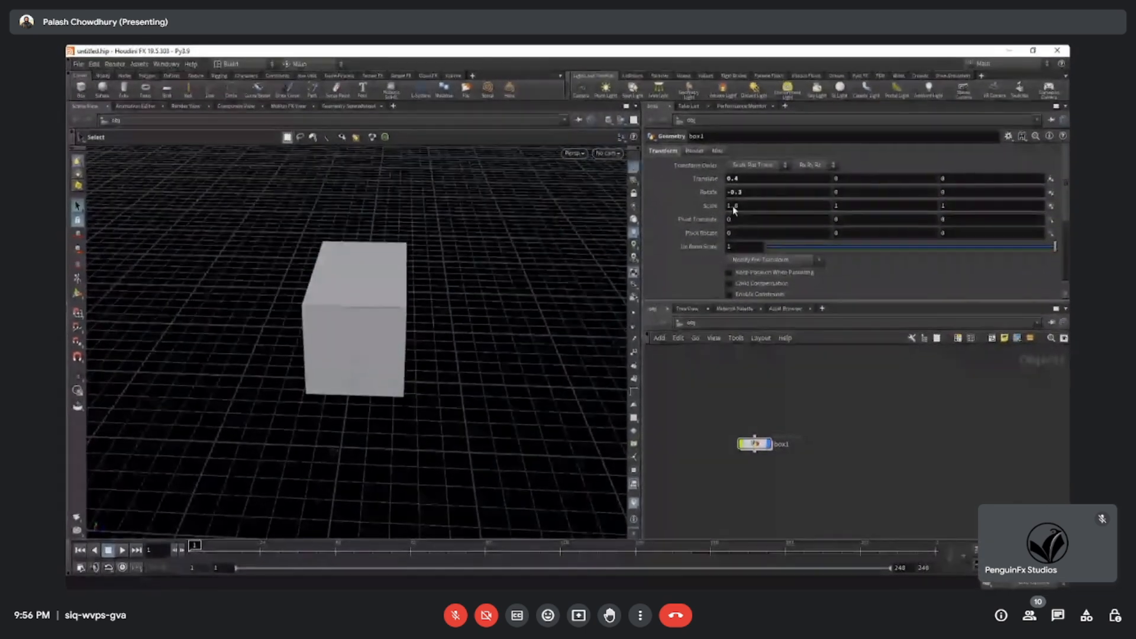
mouse_move(849, 207)
middle_down()
mouse_move(914, 210)
mouse_move(851, 211)
middle_up()
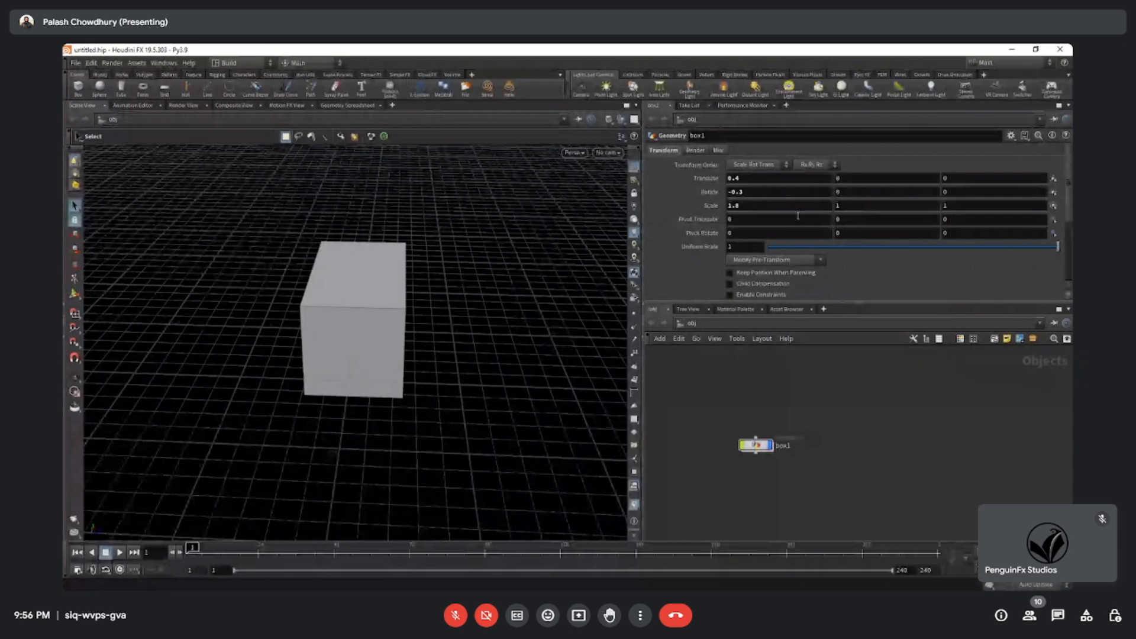
click(399, 339)
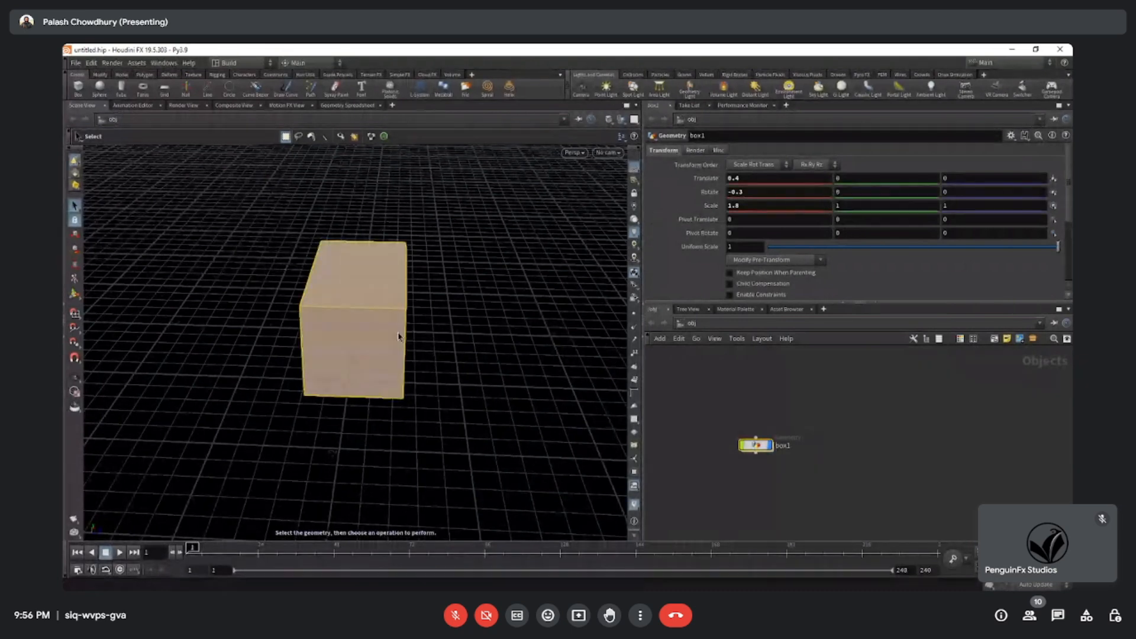
key(Escape)
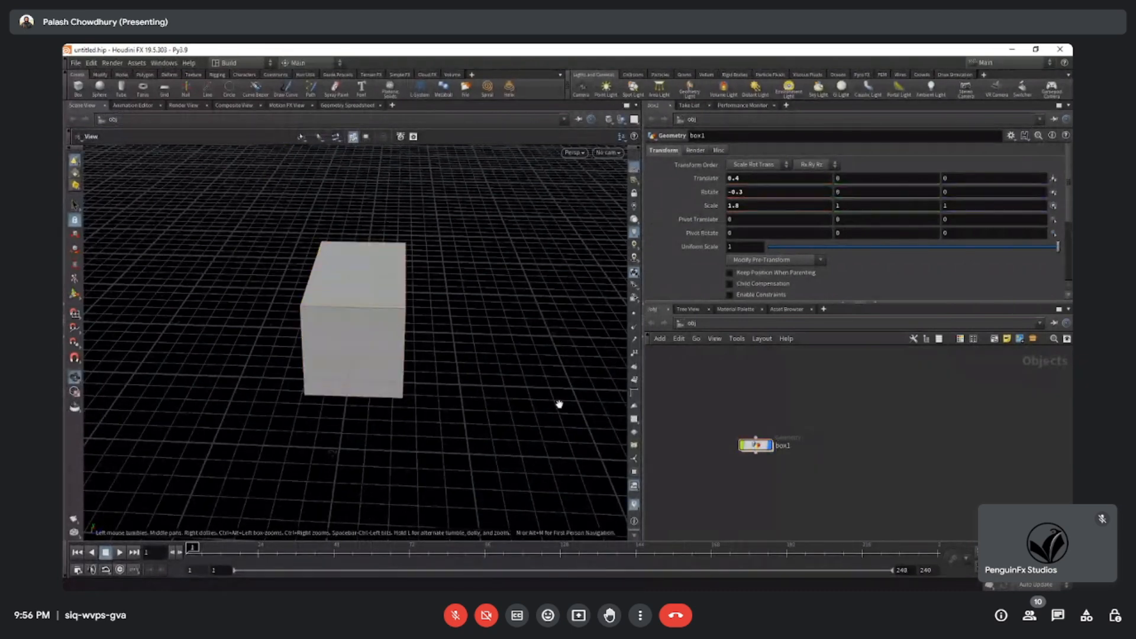
Try the Scene View's point display options on the box and examine it from several angles and closer up.
drag(560, 400, 286, 384)
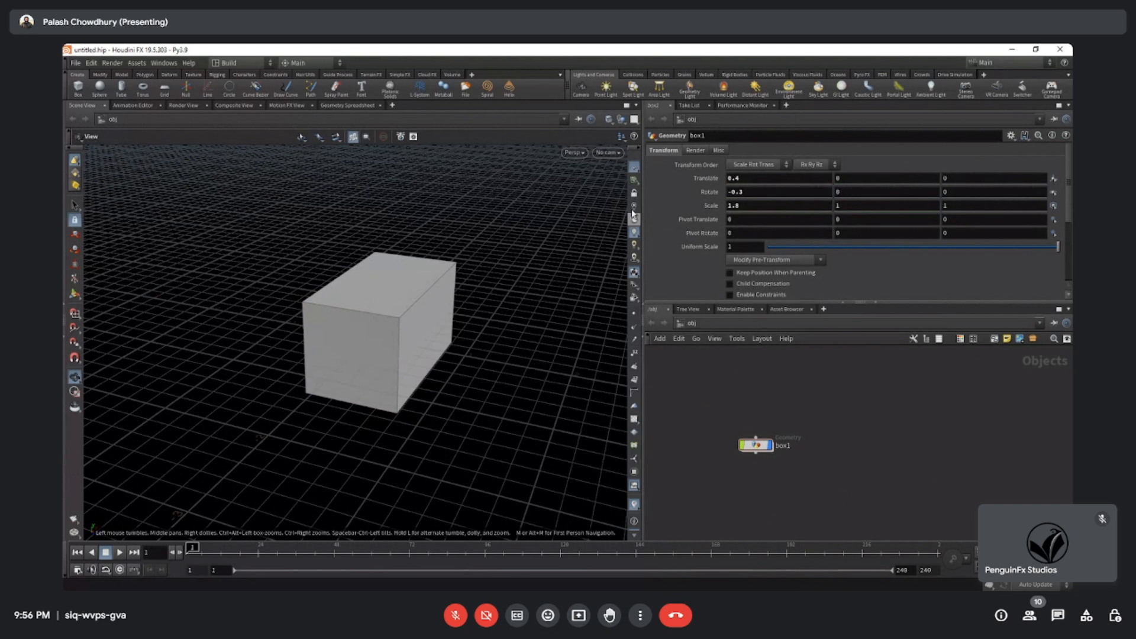
click(635, 328)
drag(367, 331, 430, 322)
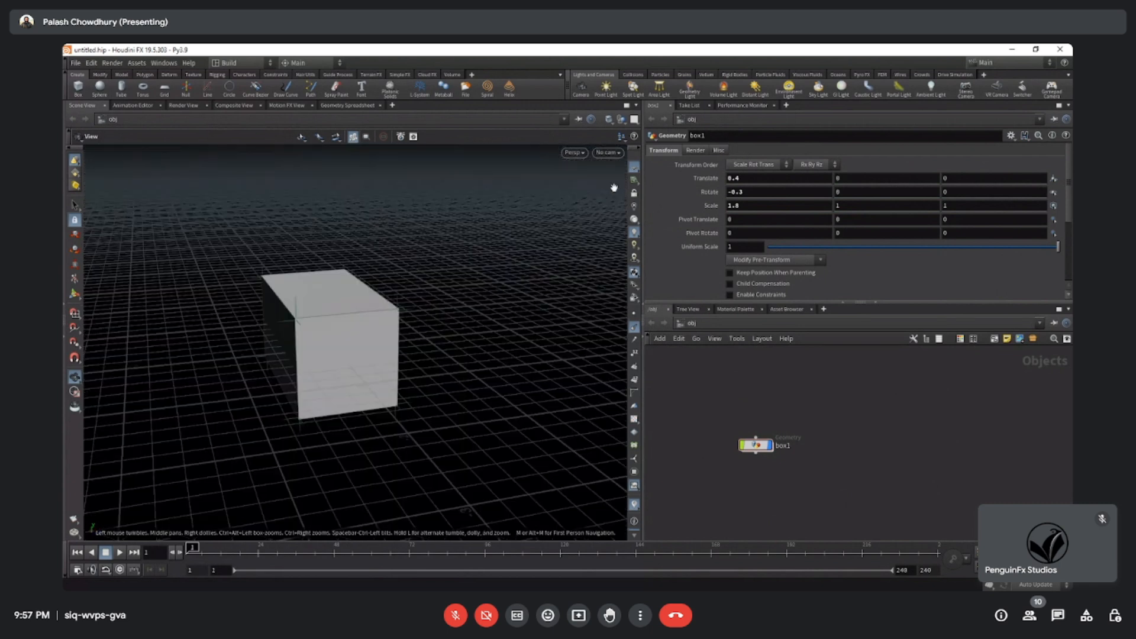
scroll(305, 330, up, 3)
drag(345, 323, 370, 310)
drag(241, 322, 520, 264)
drag(436, 401, 433, 386)
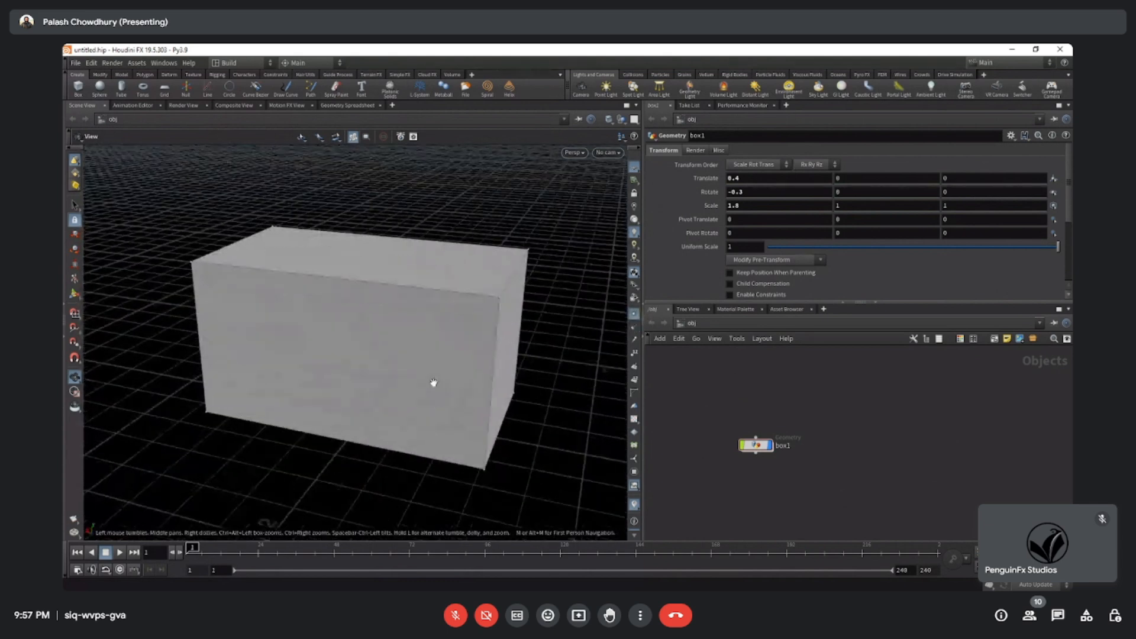
drag(508, 337, 393, 330)
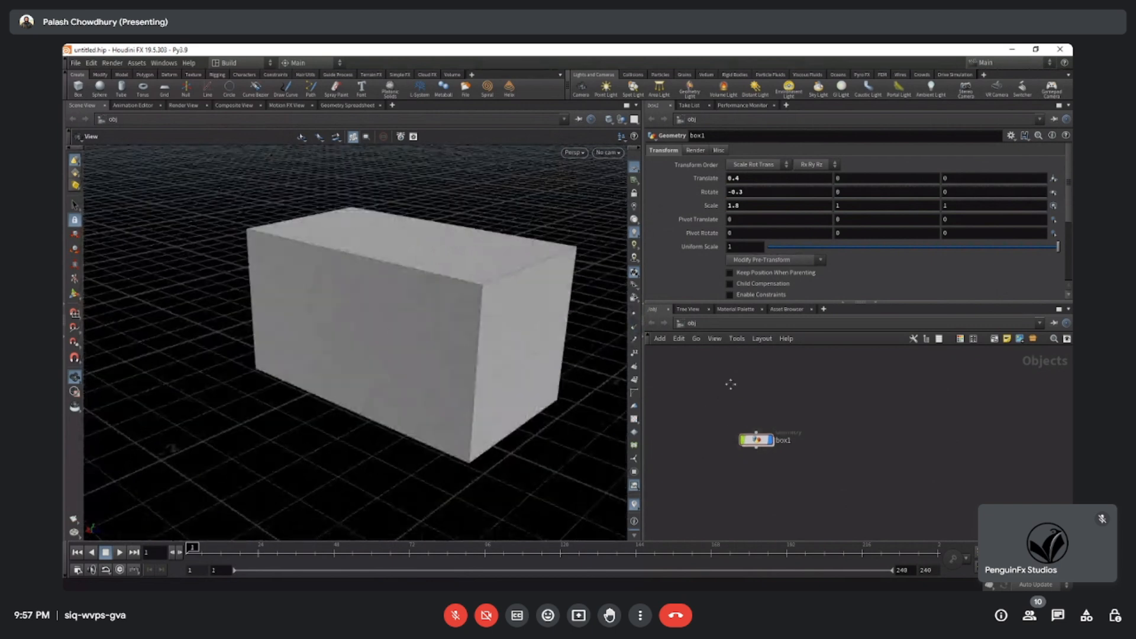
Reposition the box node's view in the network and browse the object-level node categories, including Cameras, Create and the complete list.
middle_drag(769, 476, 758, 439)
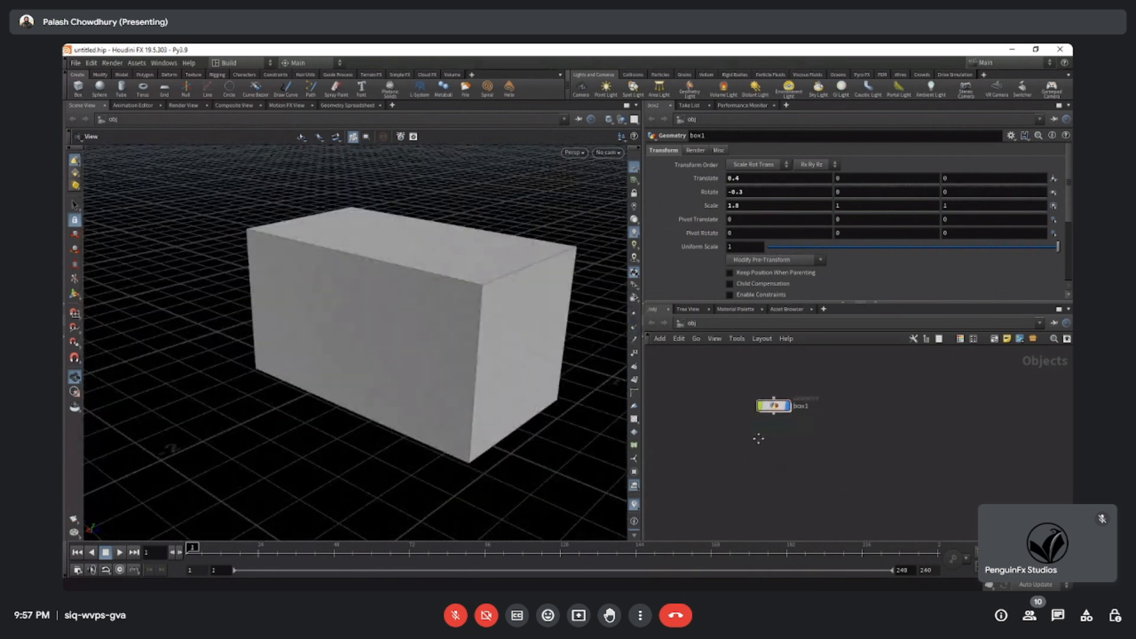
drag(781, 408, 845, 409)
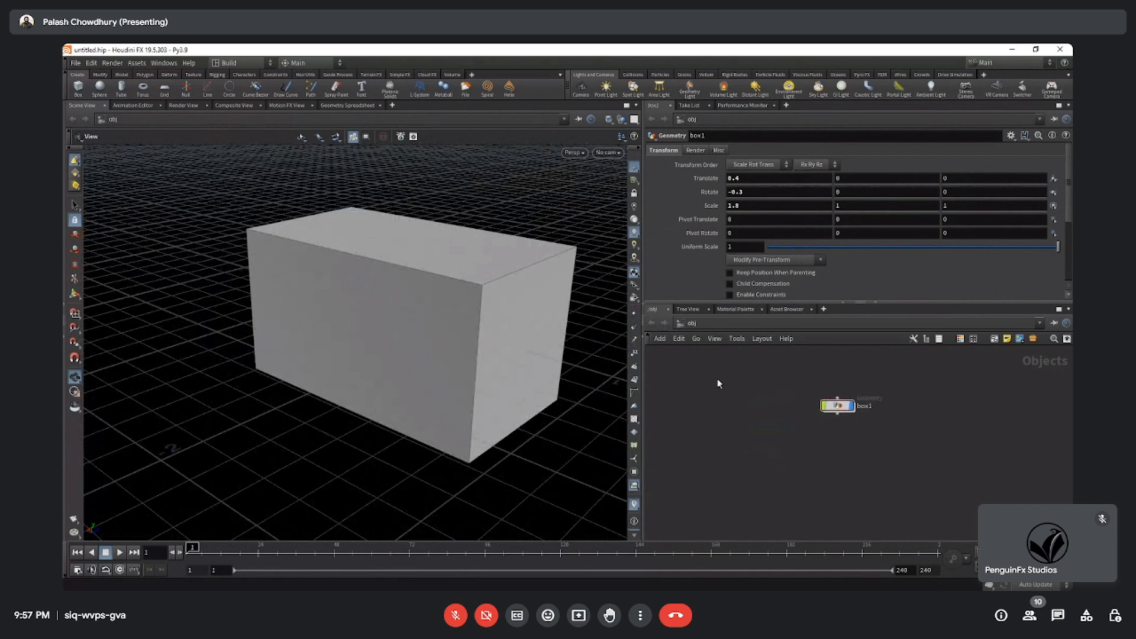
key(Tab)
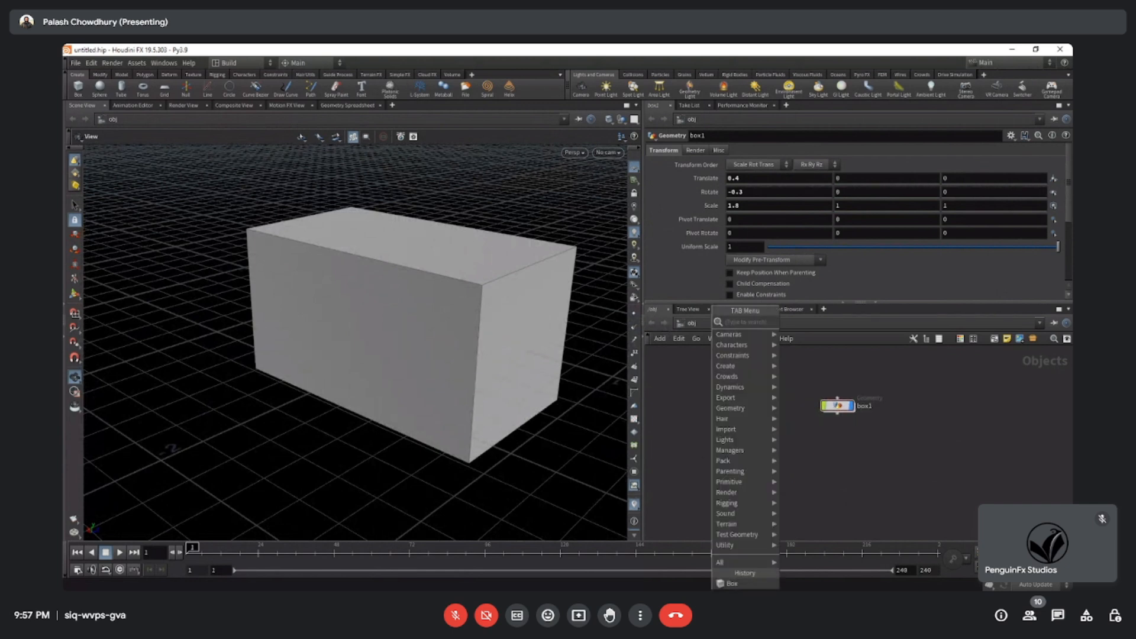
click(690, 380)
key(Tab)
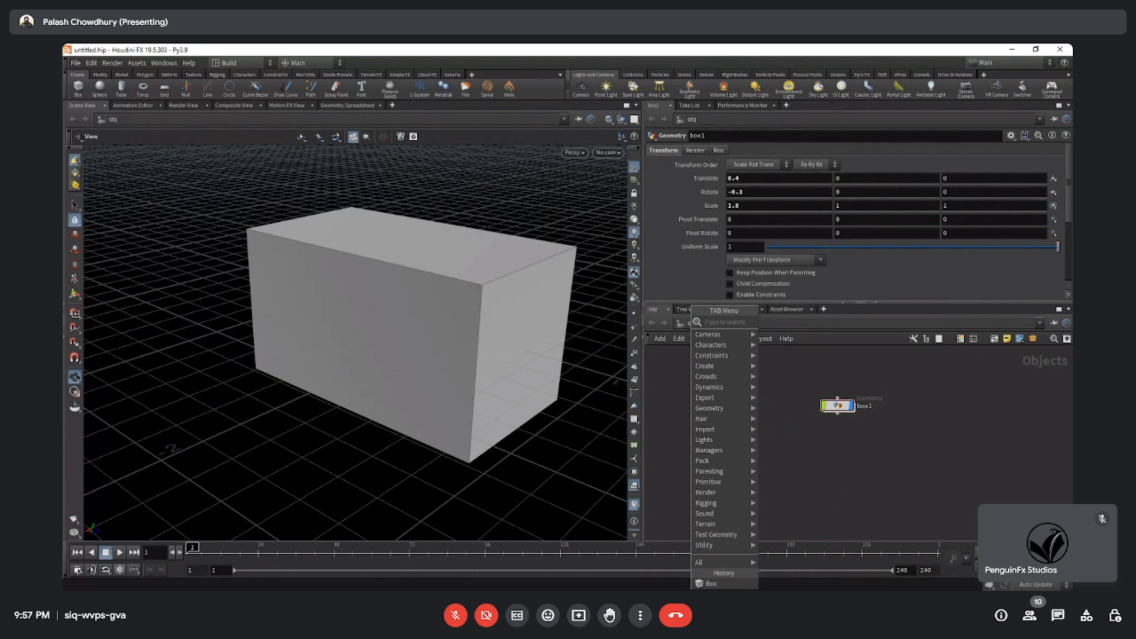
mouse_move(710, 335)
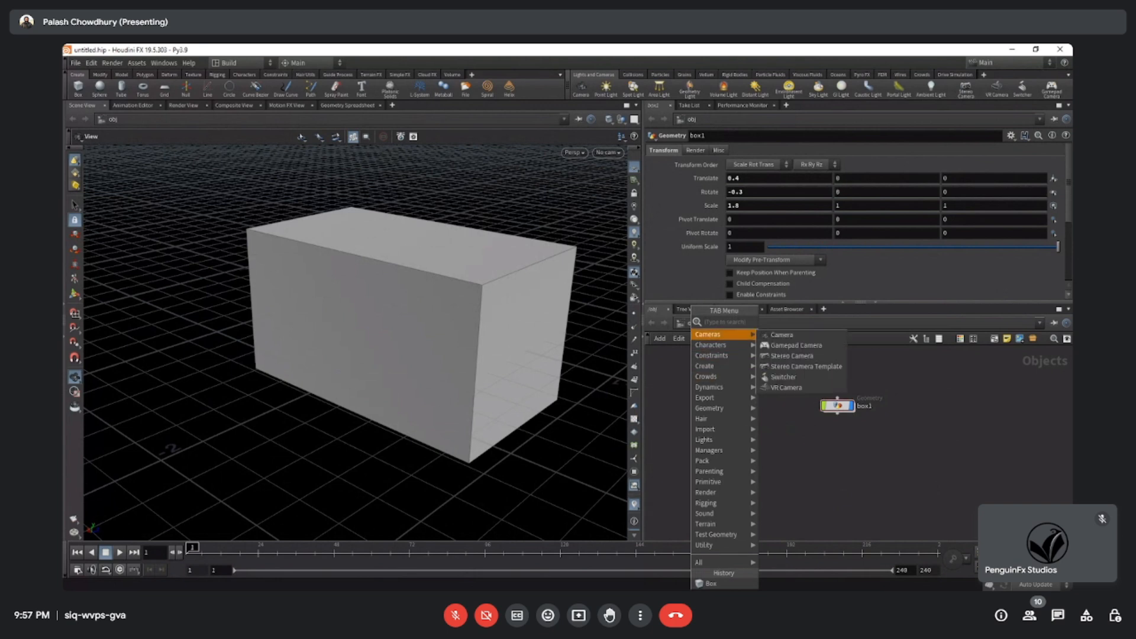
mouse_move(707, 366)
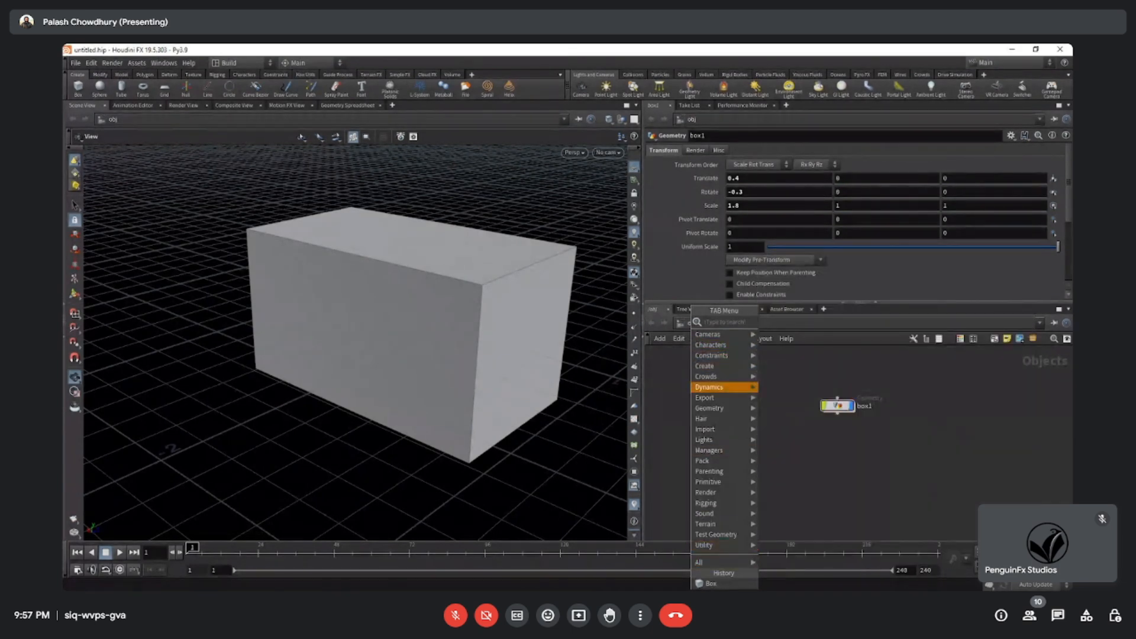
mouse_move(701, 563)
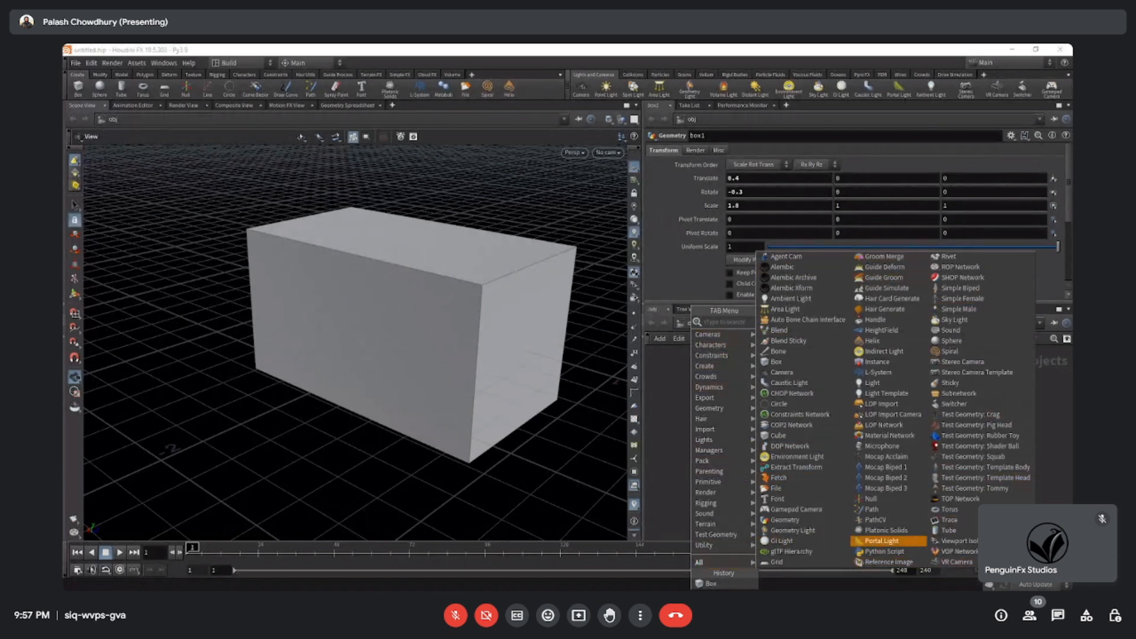
click(688, 465)
Enter the box object's geometry network and look through the complete list of nodes available at that level.
middle_drag(809, 425, 795, 446)
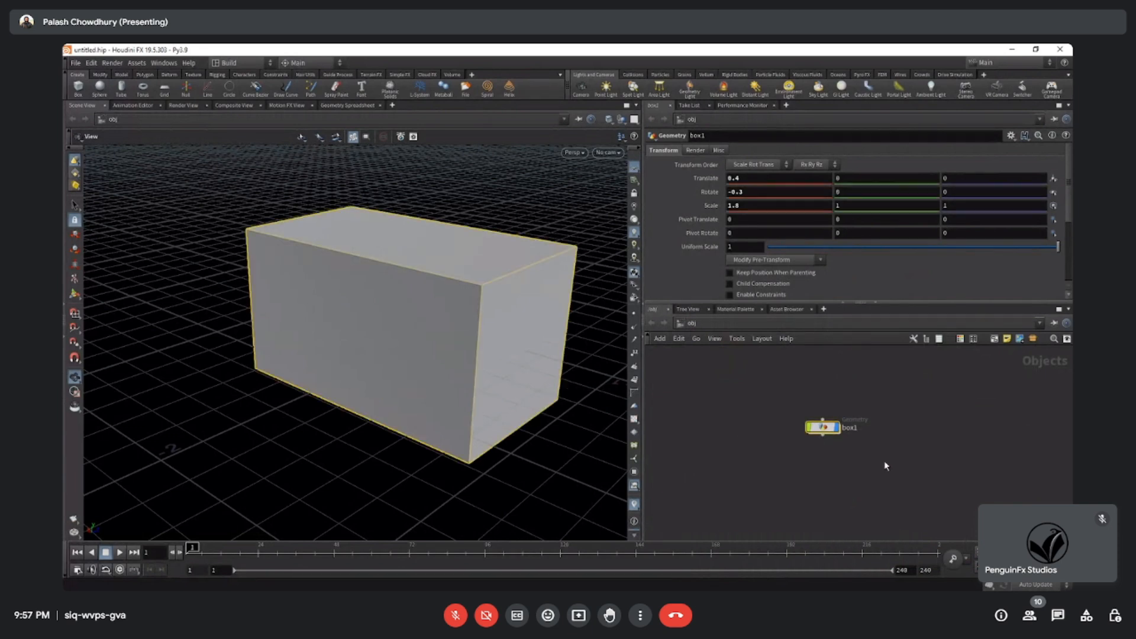
double_click(824, 428)
drag(410, 348, 662, 355)
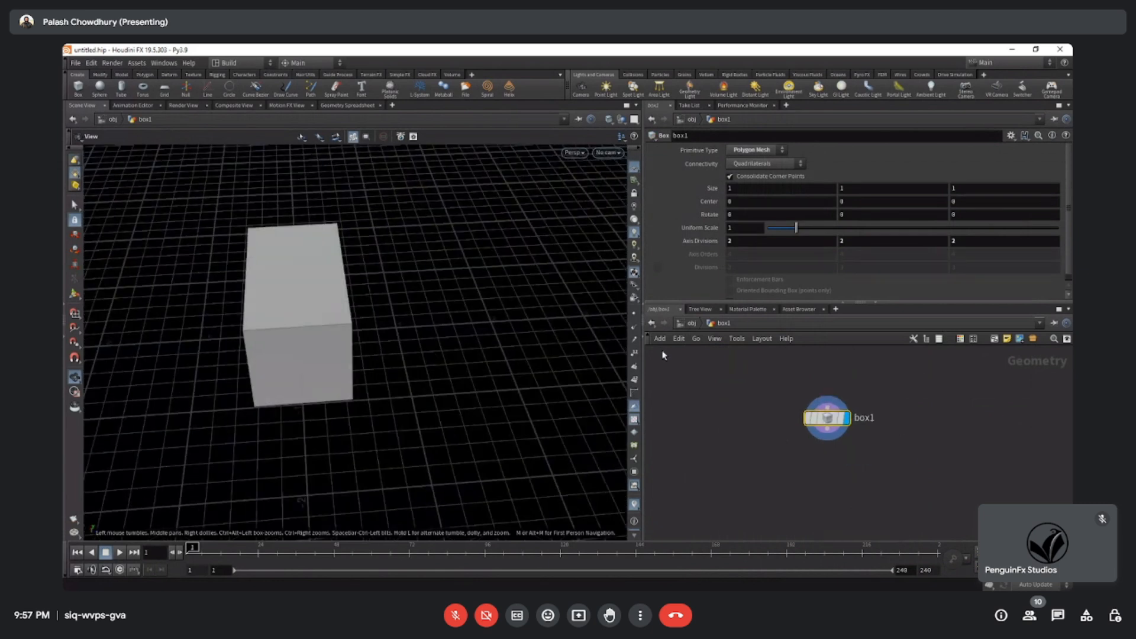
middle_drag(959, 374, 933, 382)
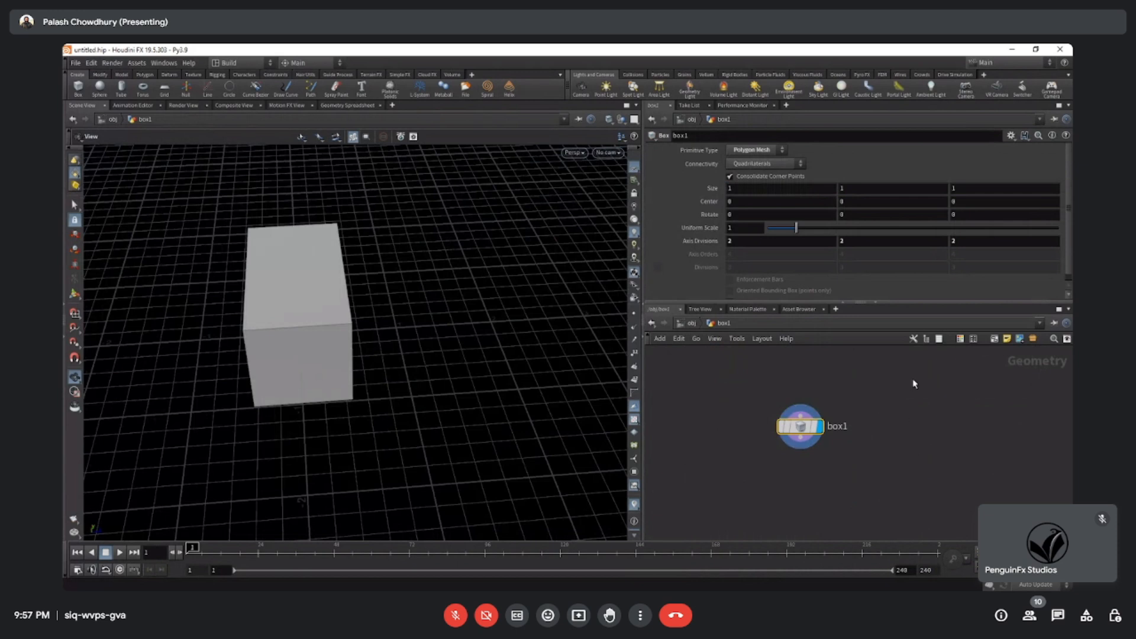
key(Tab)
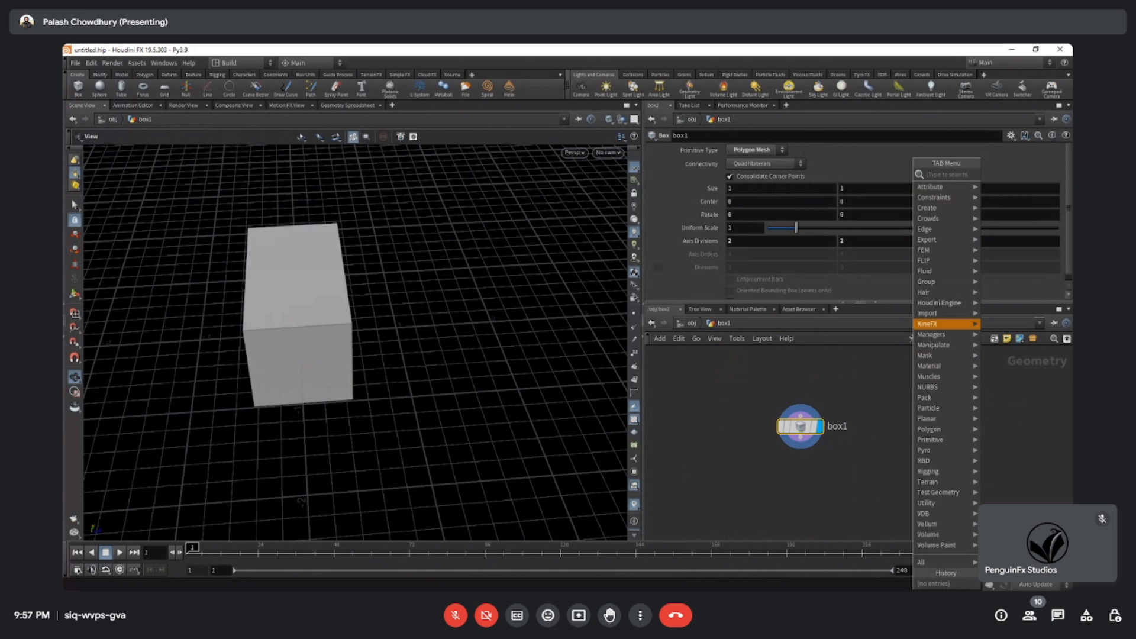
mouse_move(945, 563)
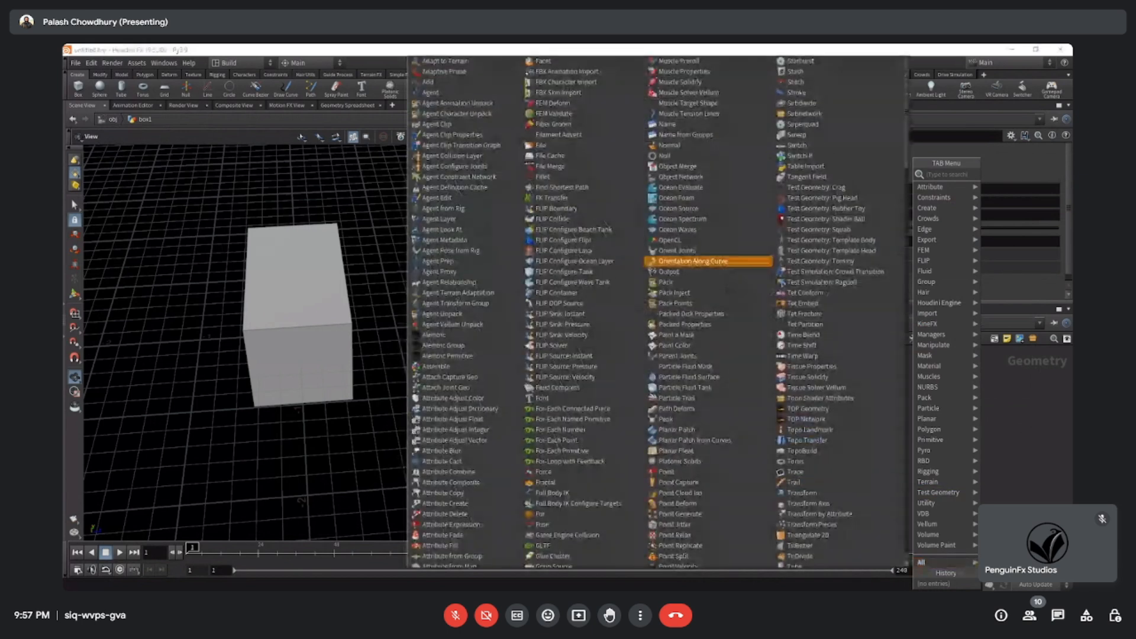
scroll(658, 312, down, 15)
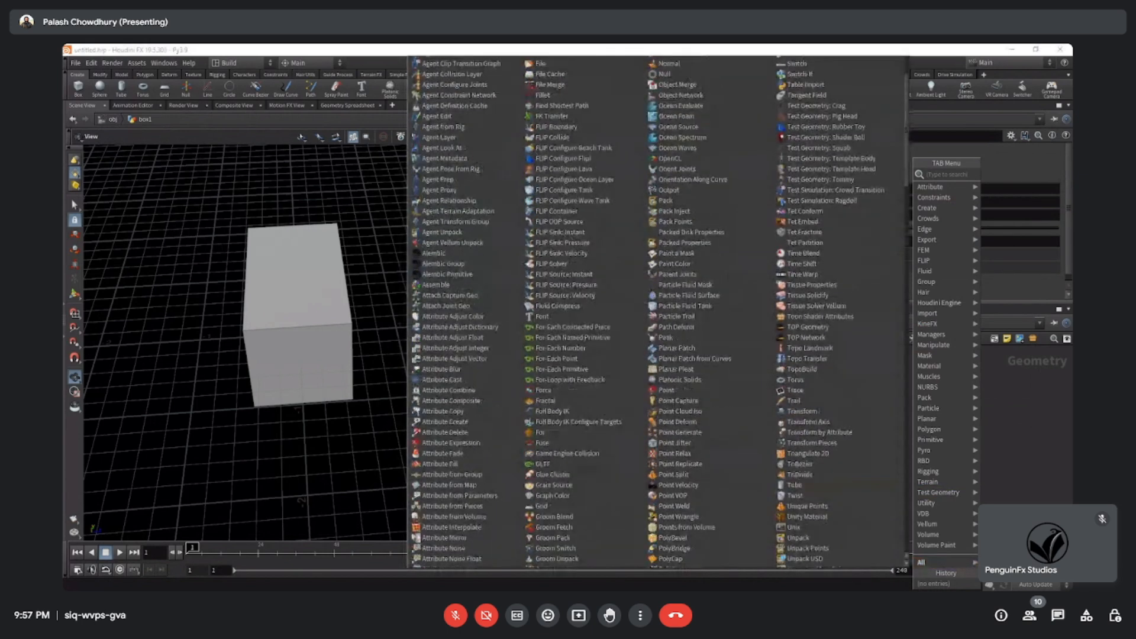
scroll(658, 312, down, 15)
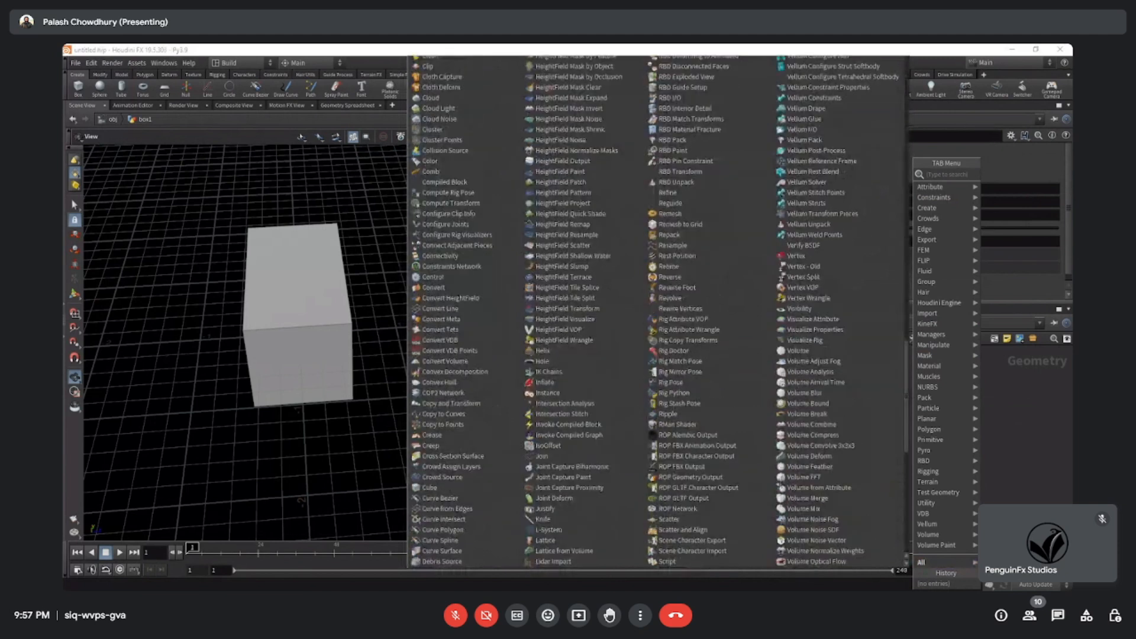
scroll(658, 312, up, 20)
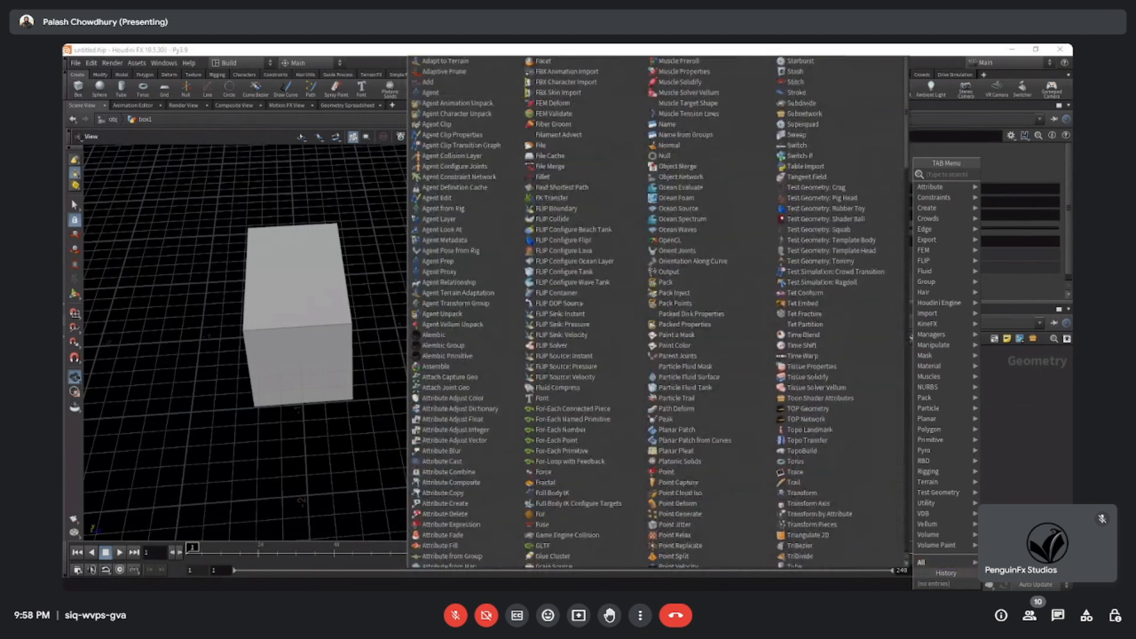
key(Escape)
Demonstrate moving between the object level and the box's geometry network using back, forward and path navigation, ending inside the box.
key(u)
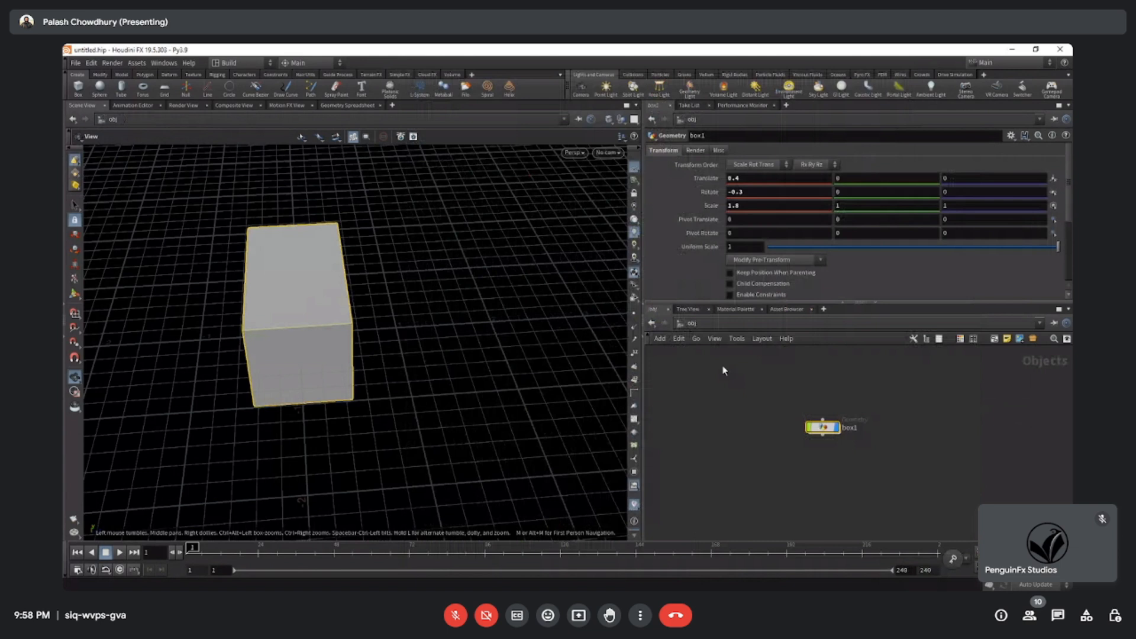
click(854, 460)
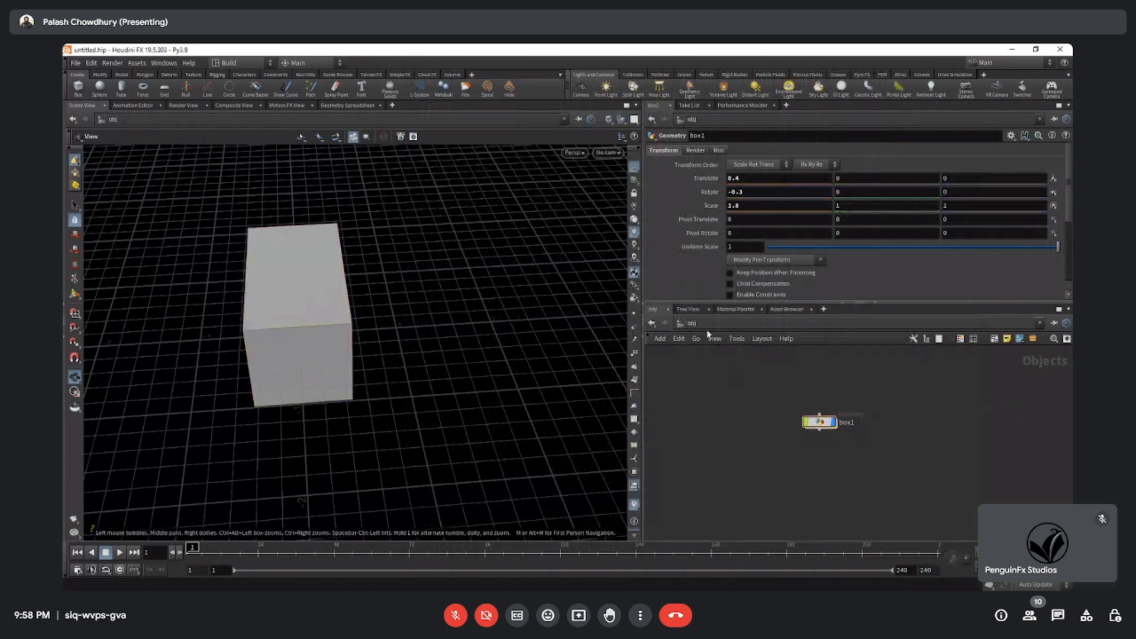
double_click(819, 422)
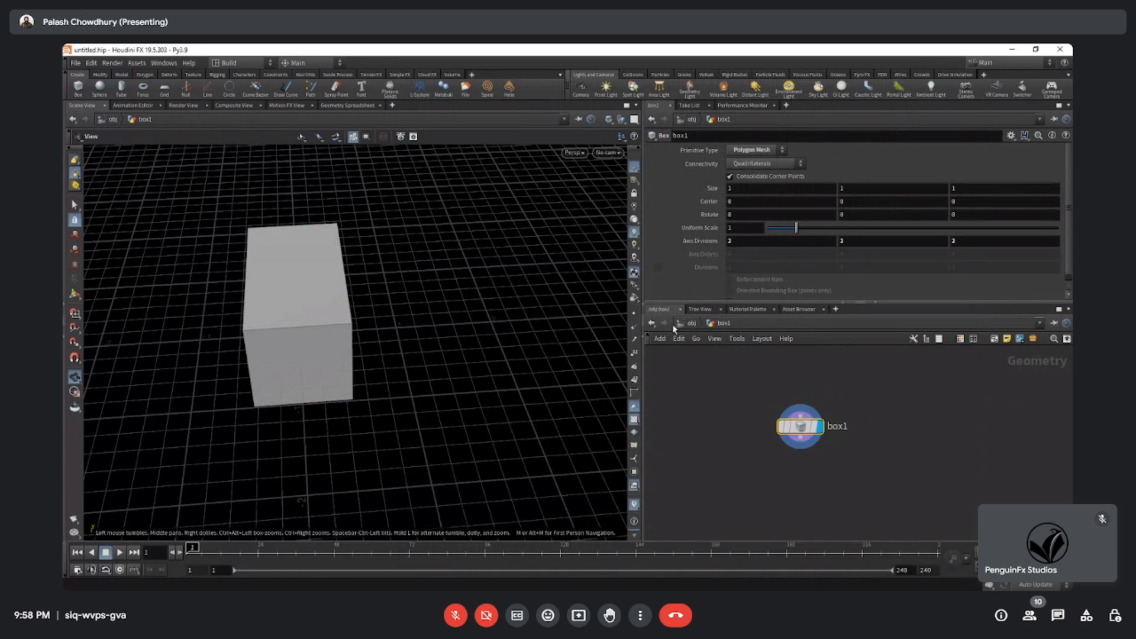
click(650, 323)
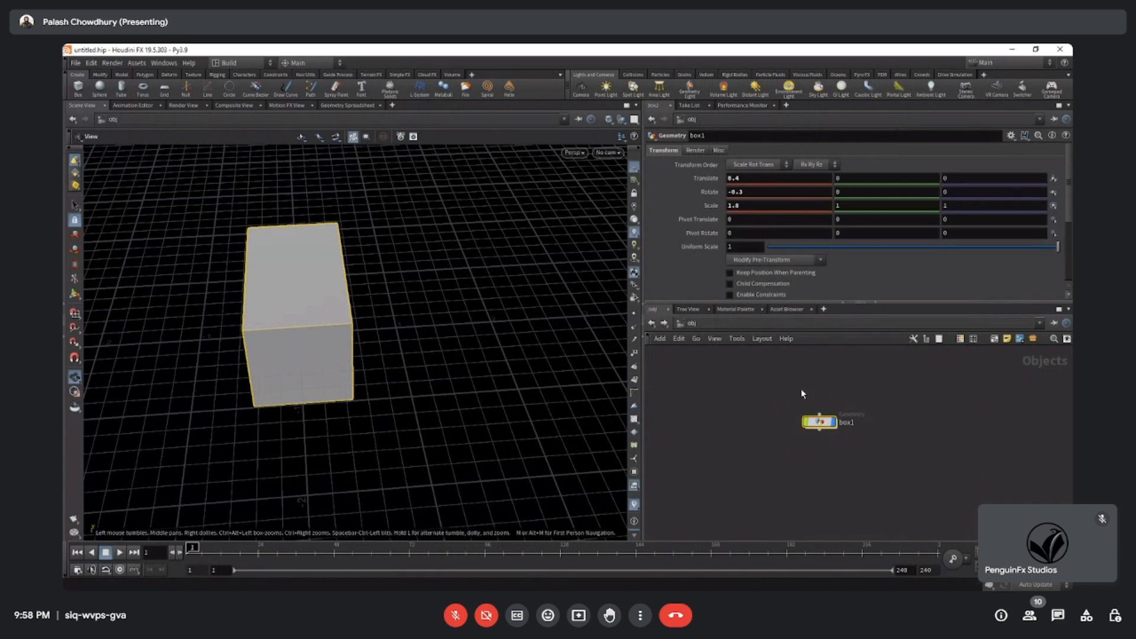
click(665, 324)
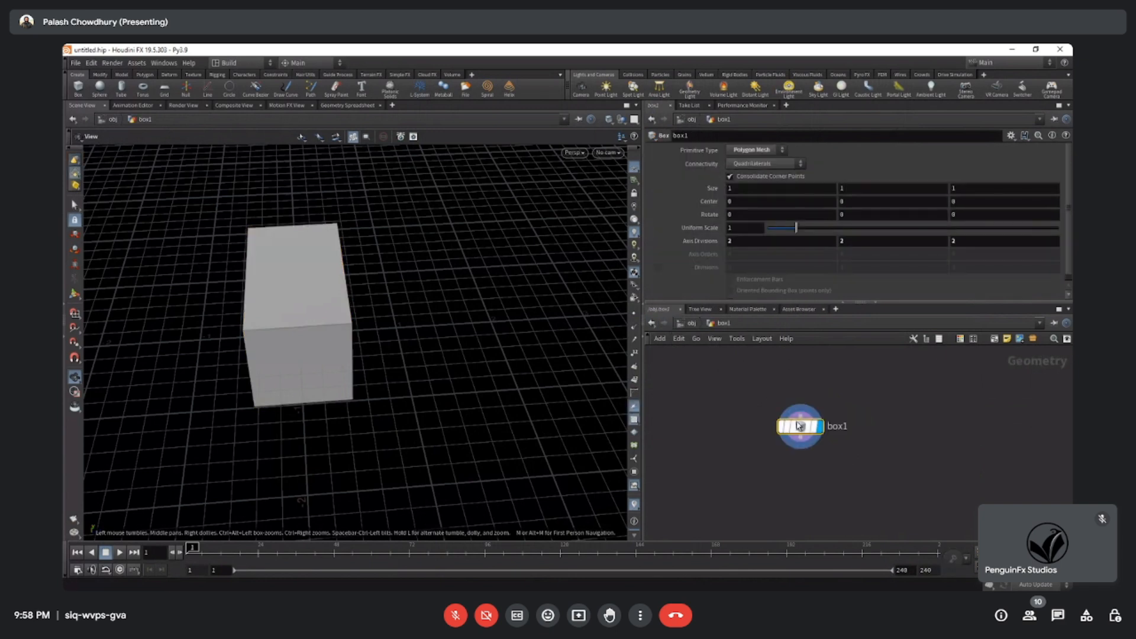
click(691, 324)
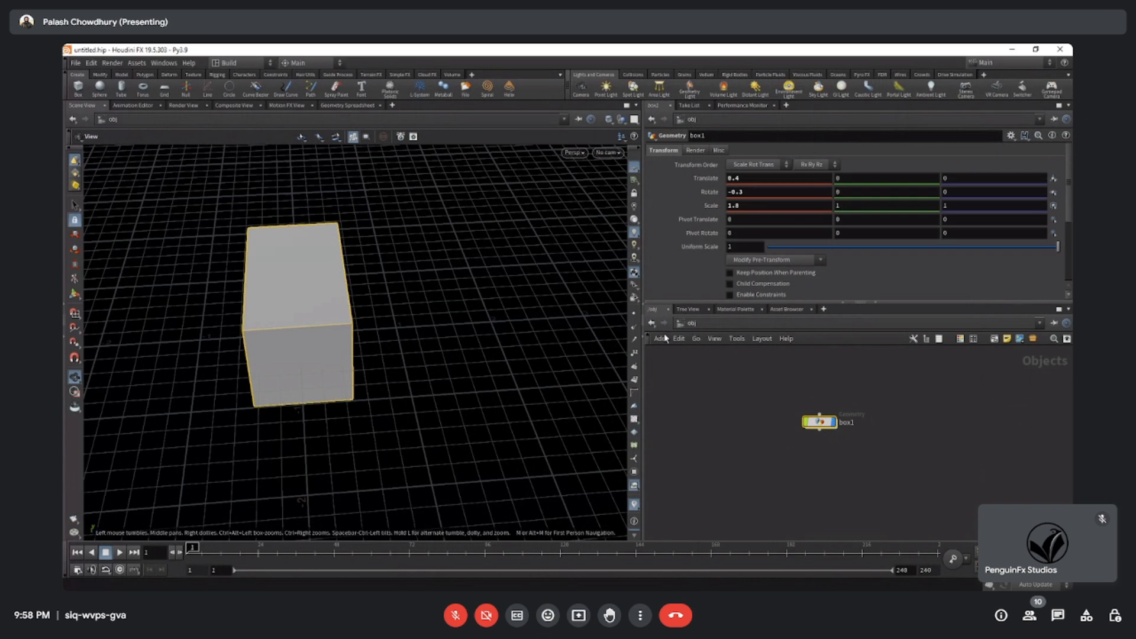
double_click(817, 421)
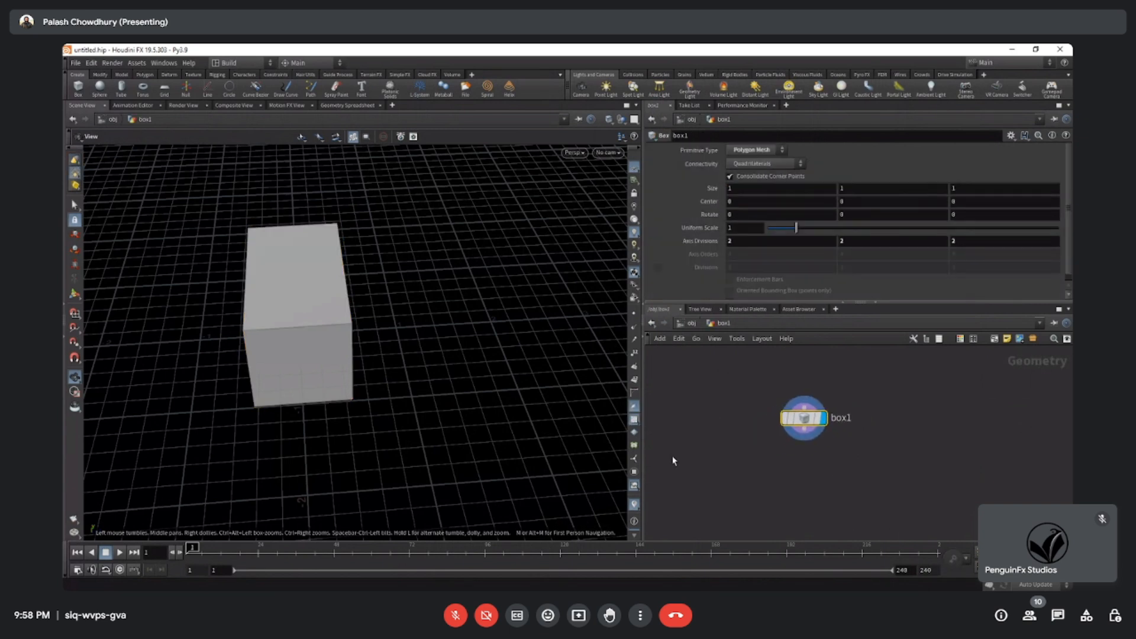
Widen the Parameters and network panes, and make the network pane taller.
drag(642, 444, 552, 444)
drag(759, 418, 750, 426)
drag(774, 302, 775, 265)
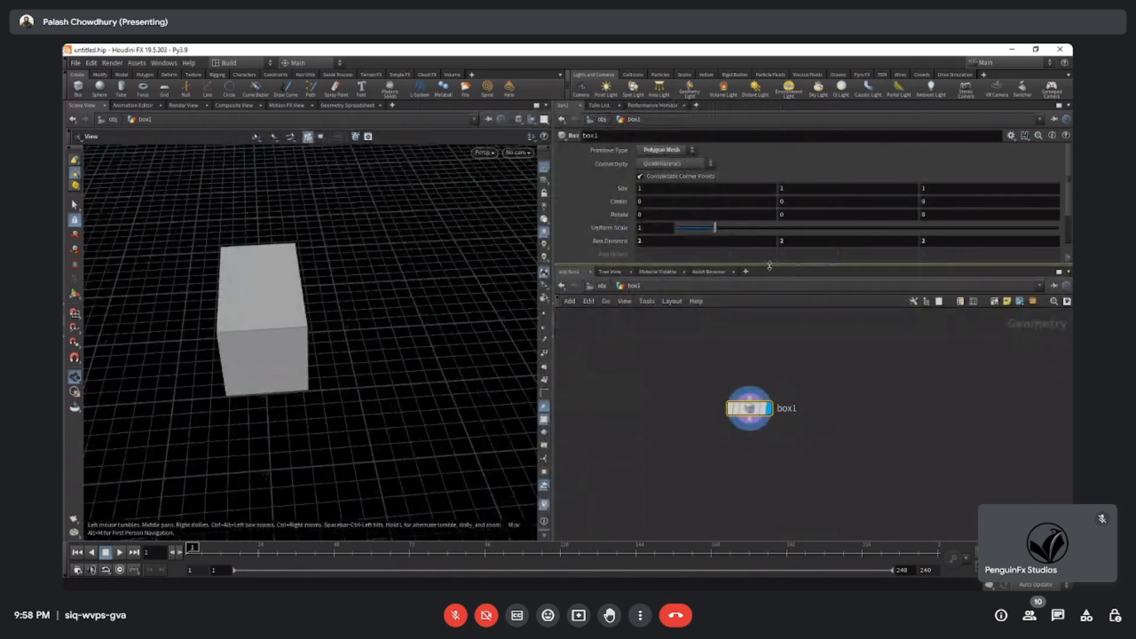
middle_drag(816, 407, 829, 397)
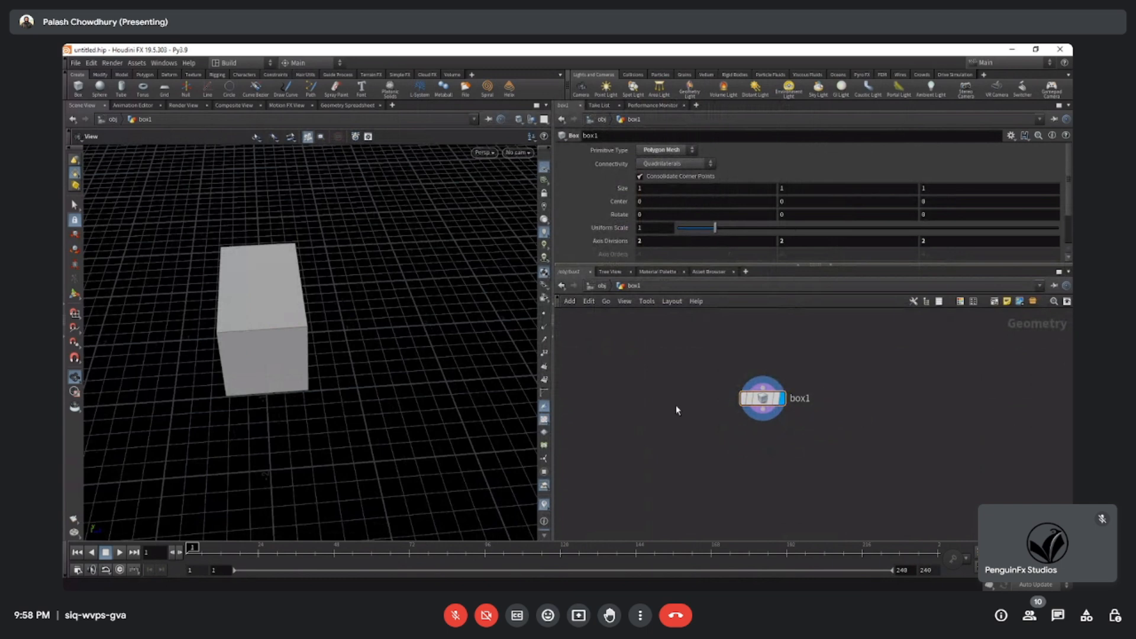
Return to the object level, move the box node aside in the network and rename it movie.
click(603, 285)
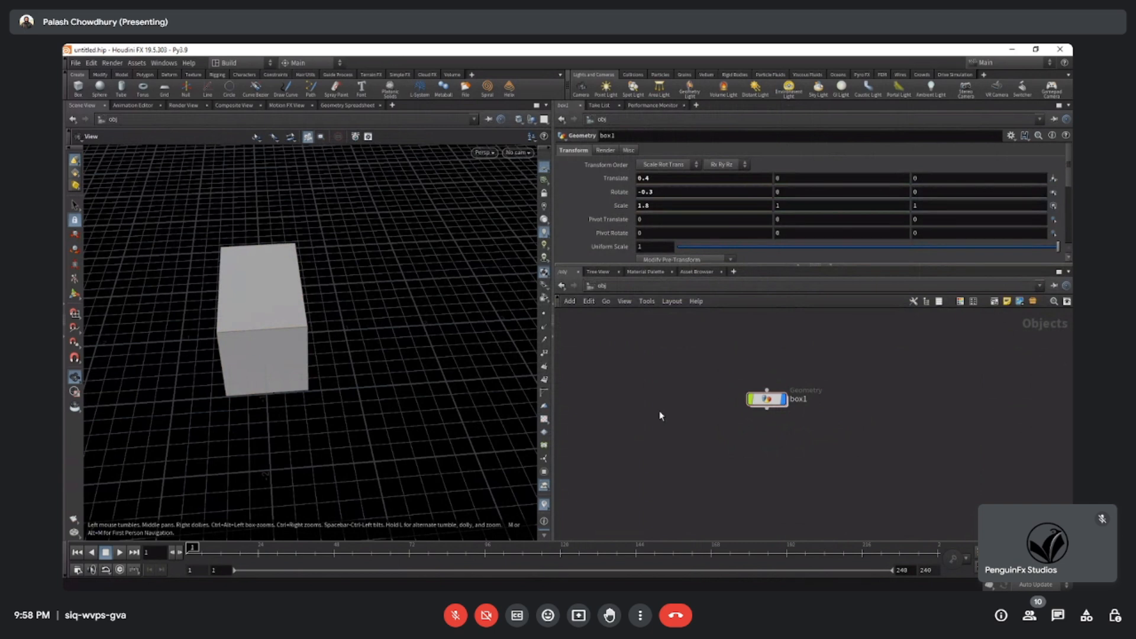
drag(769, 399, 657, 383)
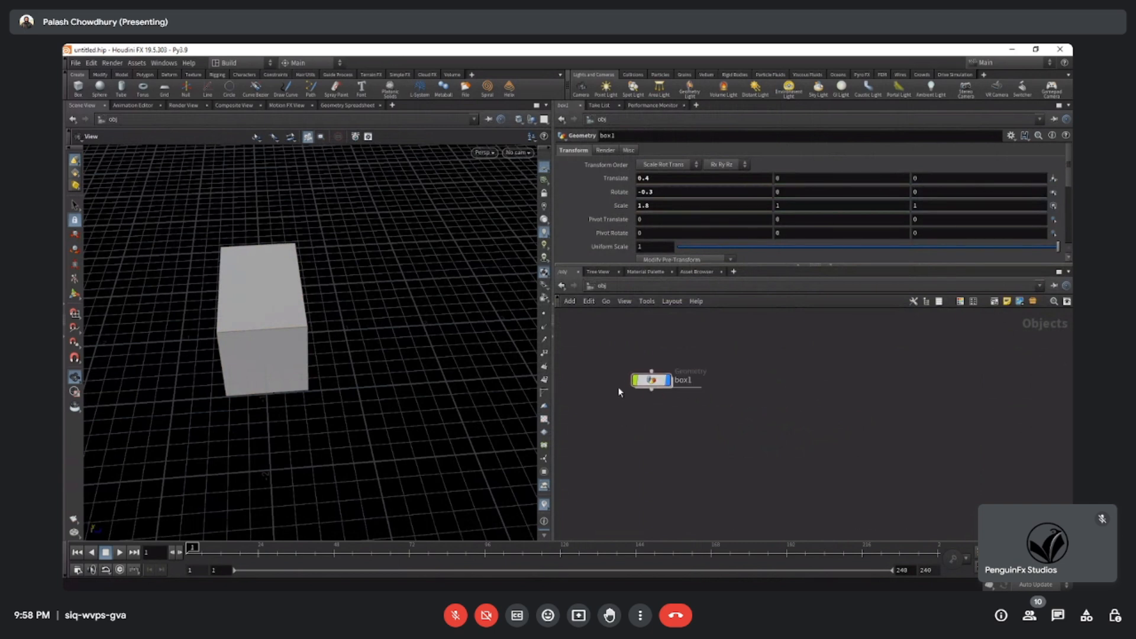
double_click(687, 382)
key(Return)
key(o)
key(o)
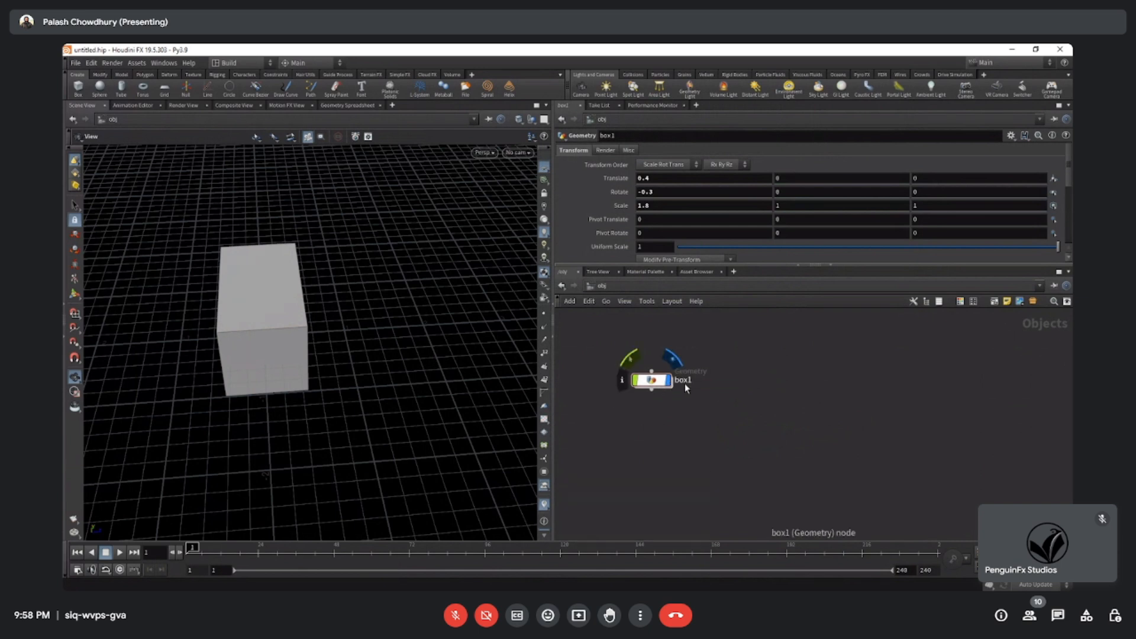
double_click(685, 381)
text(movie)
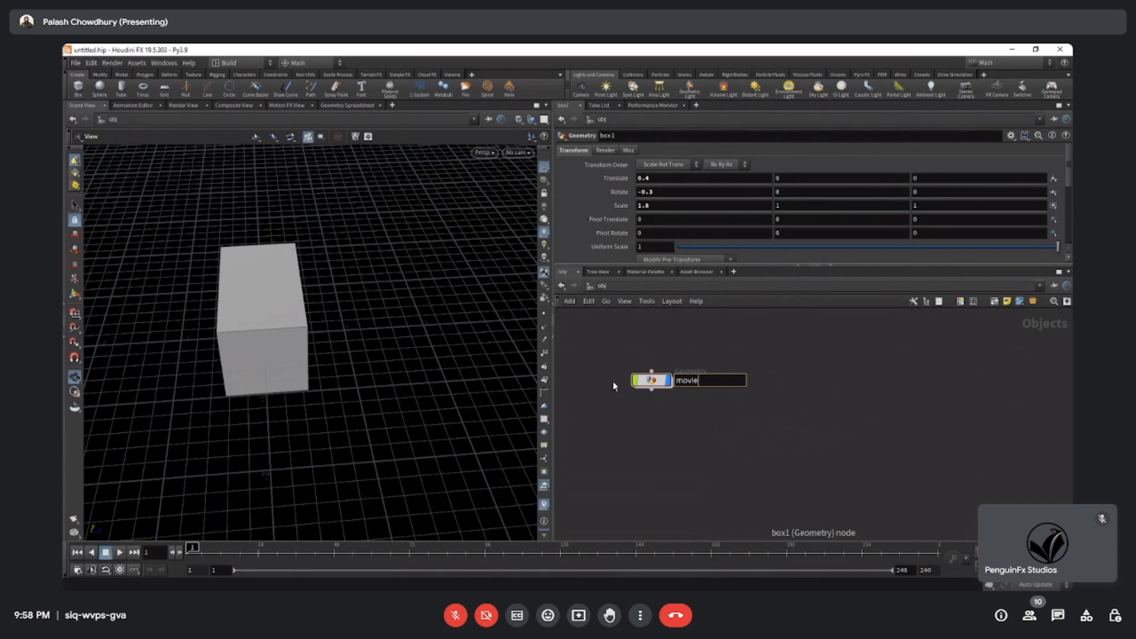
key(Return)
Add a Circle object beside the movie node and rename it songs.
key(Tab)
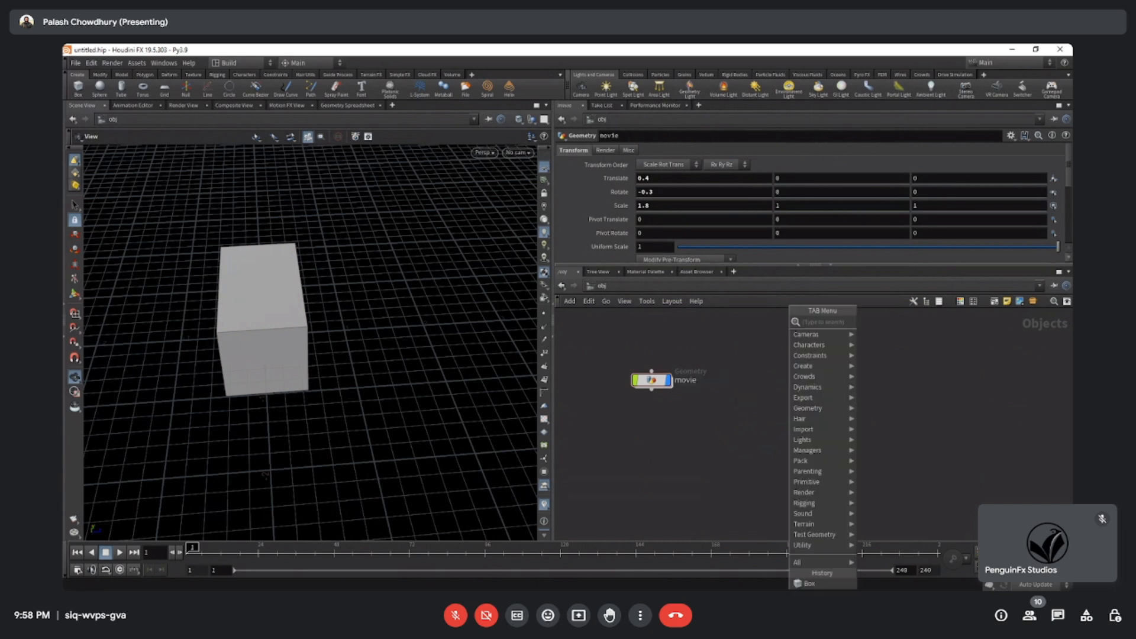
mouse_move(822, 367)
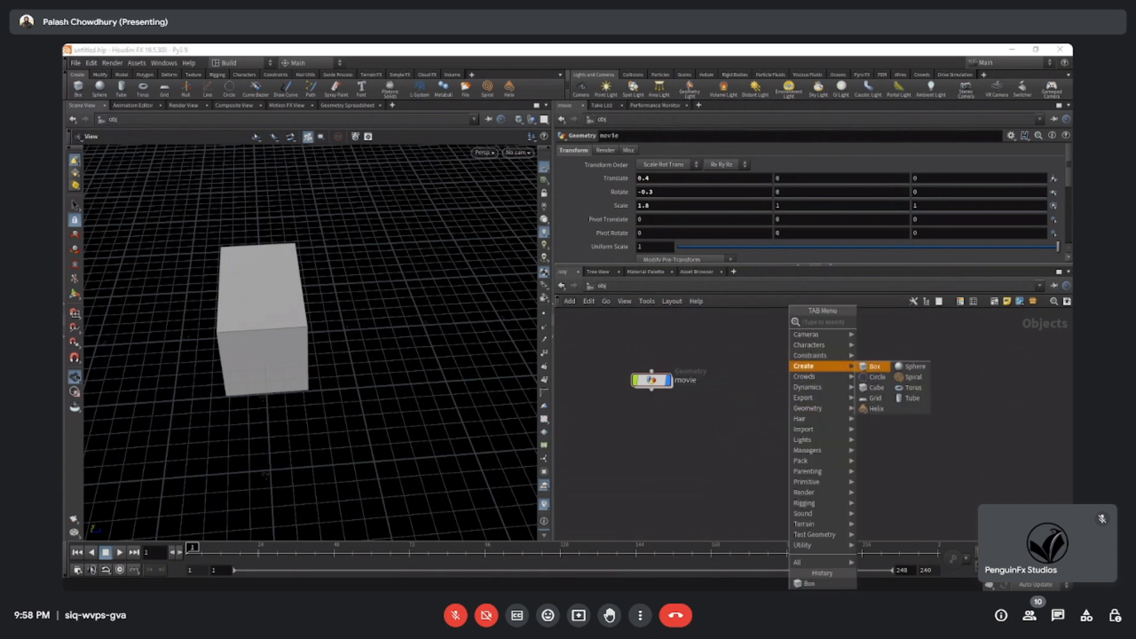
click(877, 377)
click(756, 379)
double_click(803, 380)
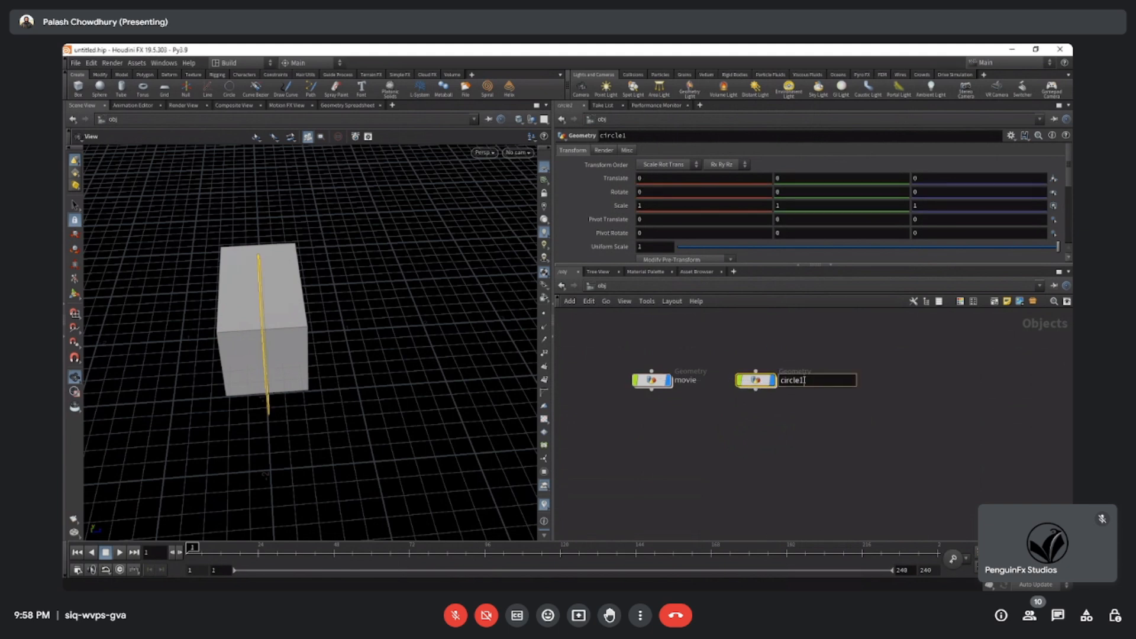
text(songs)
key(Return)
Select the movie node as an example, then add an empty Geometry object in line beside the songs node.
middle_drag(698, 403, 714, 432)
click(664, 428)
drag(612, 359, 693, 436)
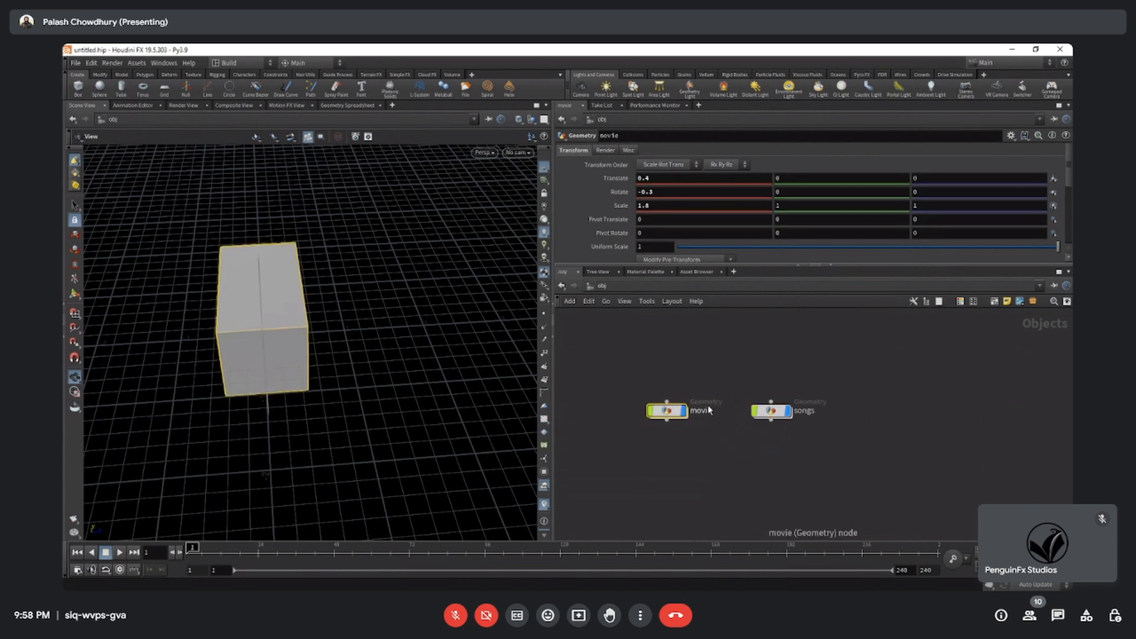
key(Tab)
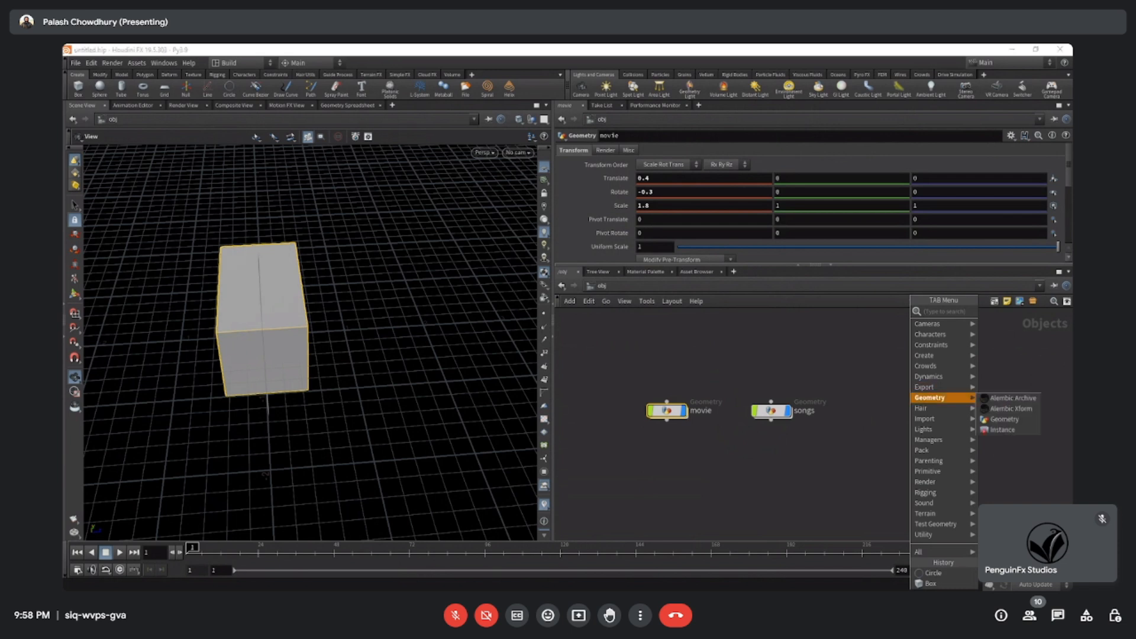
mouse_move(932, 398)
click(1009, 419)
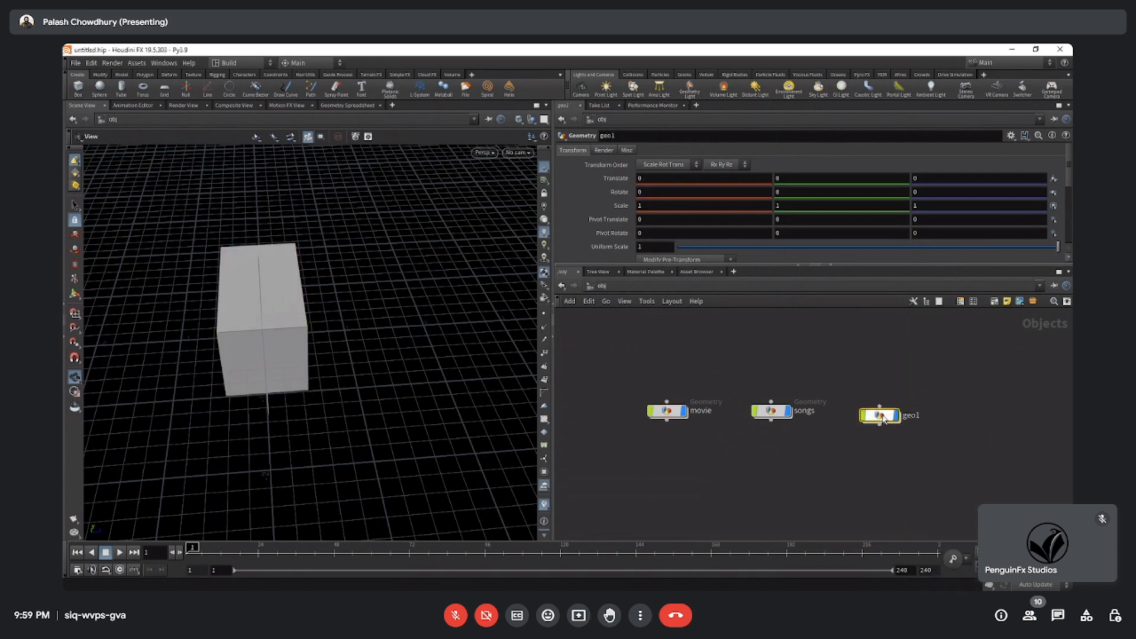
click(890, 418)
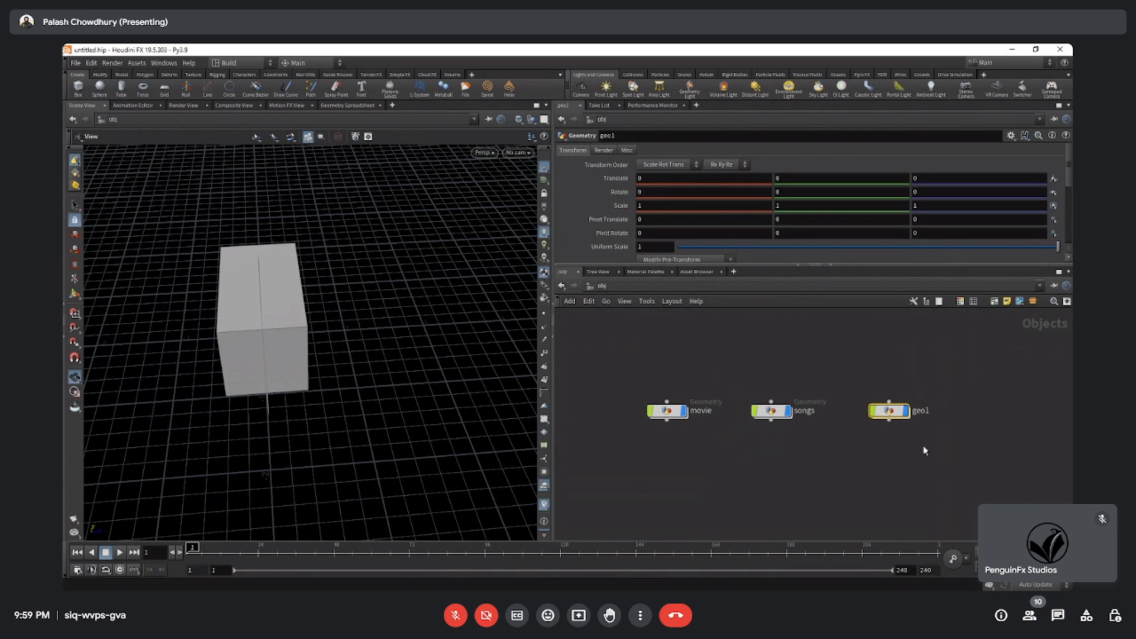
Open the empty geo1 network, admit the person waiting to join the call, and return to the object level.
drag(889, 408, 878, 414)
double_click(878, 414)
click(1055, 572)
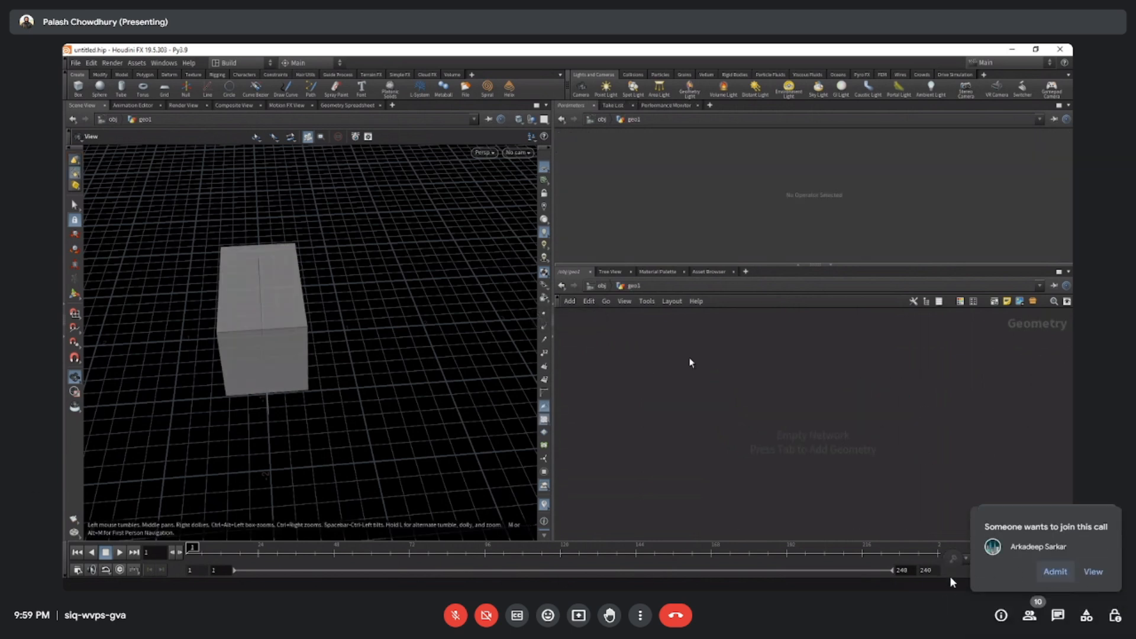
click(601, 286)
Stack the songs and geo1 nodes in a column beneath the movie node.
drag(798, 391, 691, 435)
drag(885, 388, 683, 480)
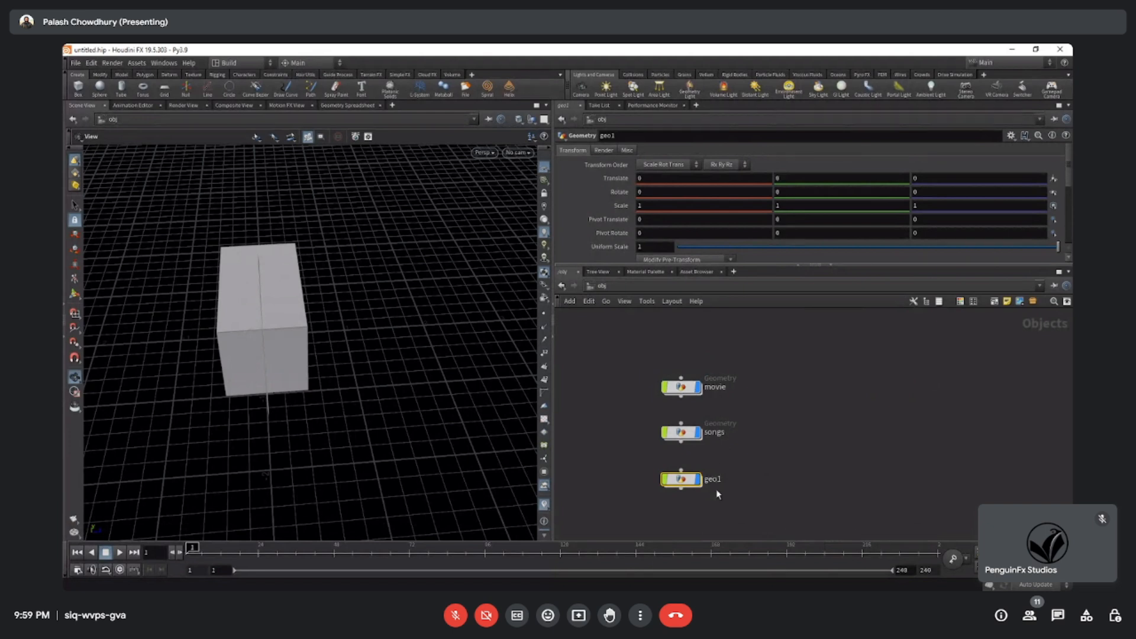
middle_drag(760, 474, 757, 453)
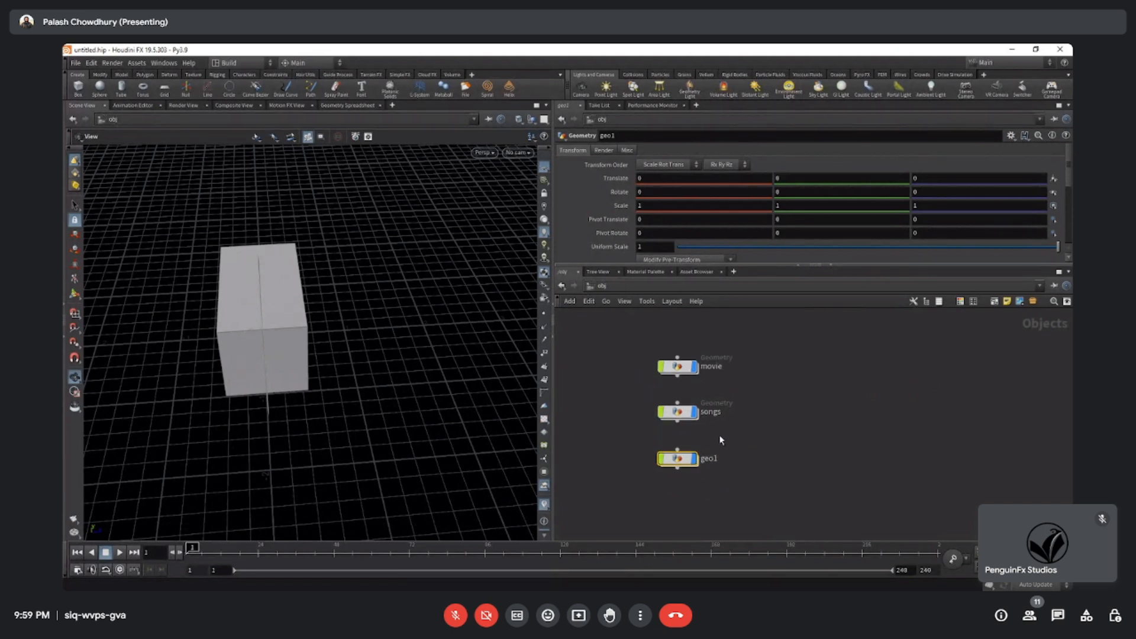
Select the movie, songs and geo1 nodes in turn to point out each separate object.
click(677, 413)
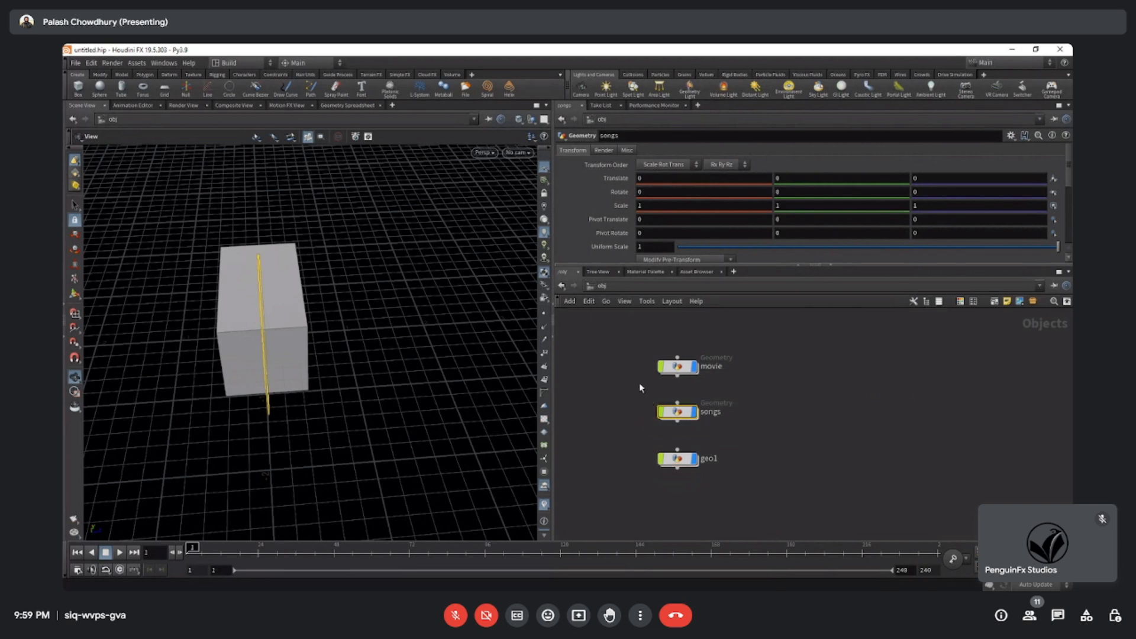
drag(630, 384, 714, 350)
drag(632, 441, 727, 484)
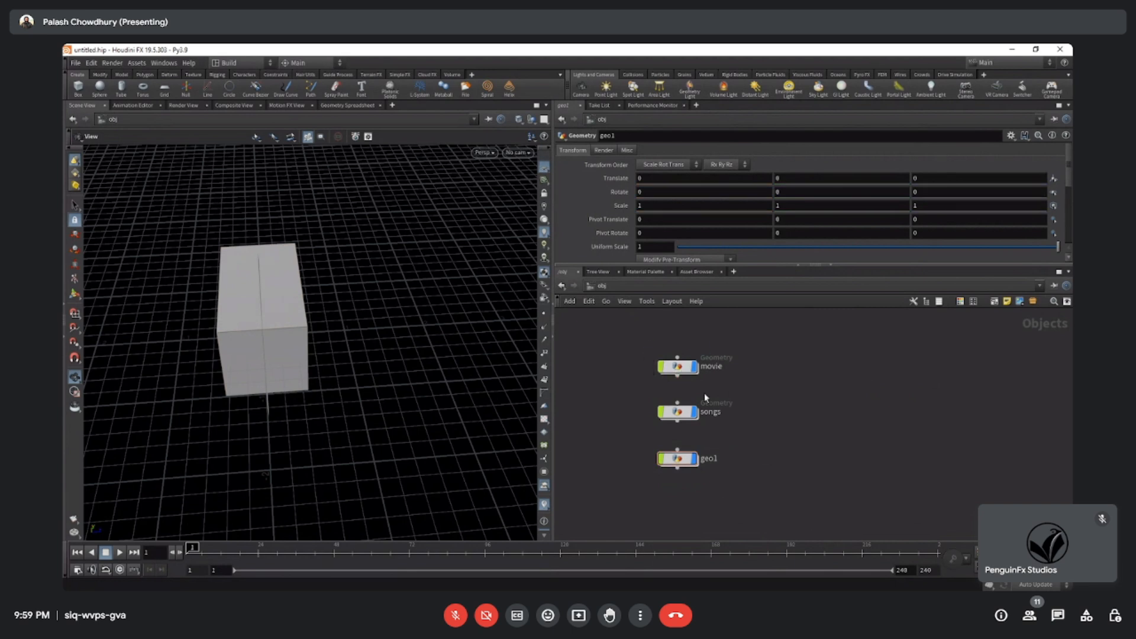
drag(635, 346, 719, 382)
drag(609, 384, 737, 433)
drag(625, 438, 735, 490)
click(692, 495)
middle_drag(790, 461, 737, 435)
key(Tab)
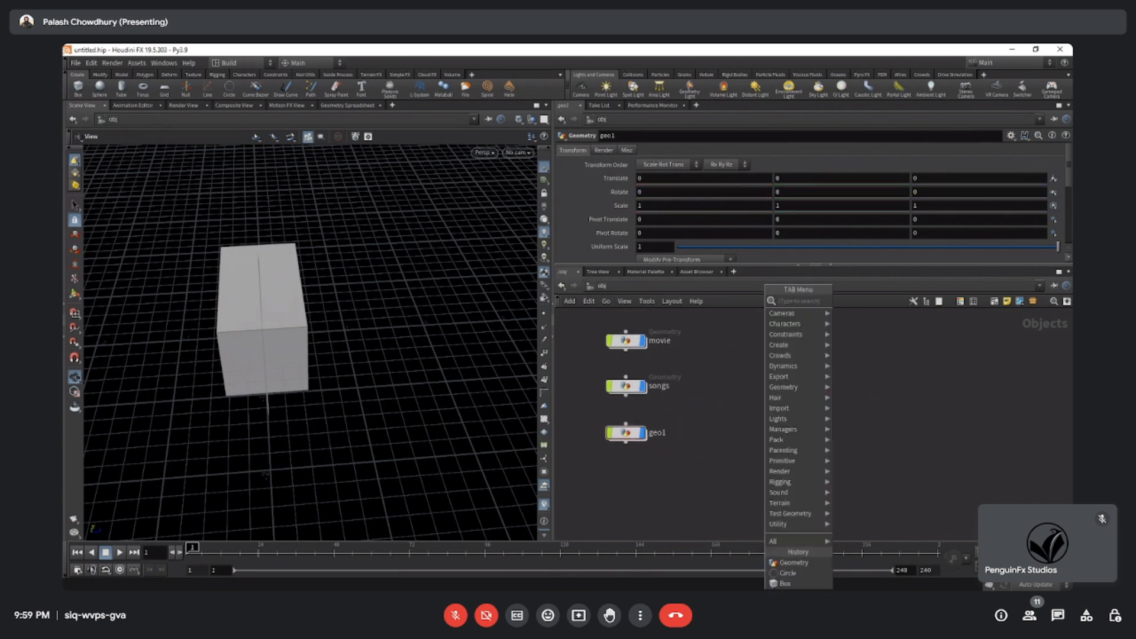
mouse_move(793, 525)
click(717, 429)
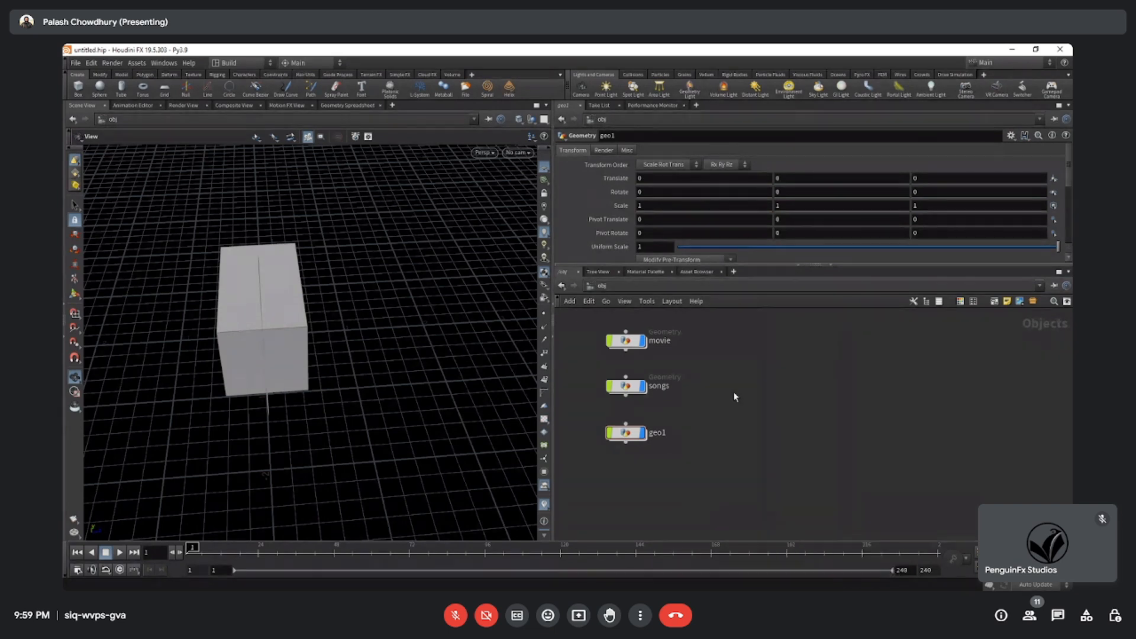
key(Tab)
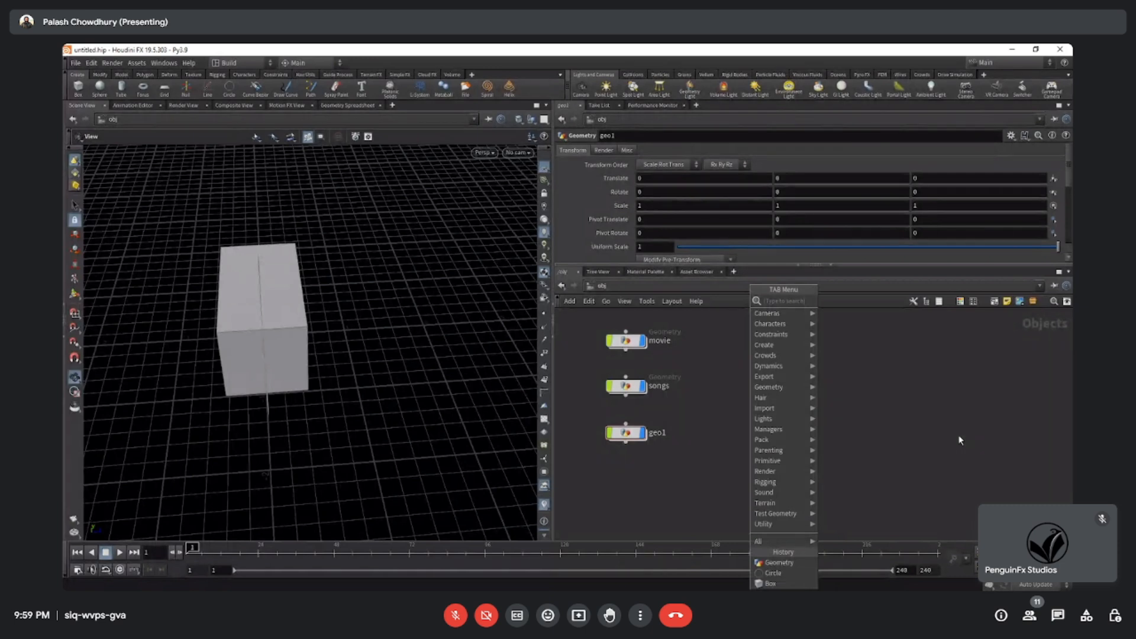
middle_drag(707, 405, 680, 410)
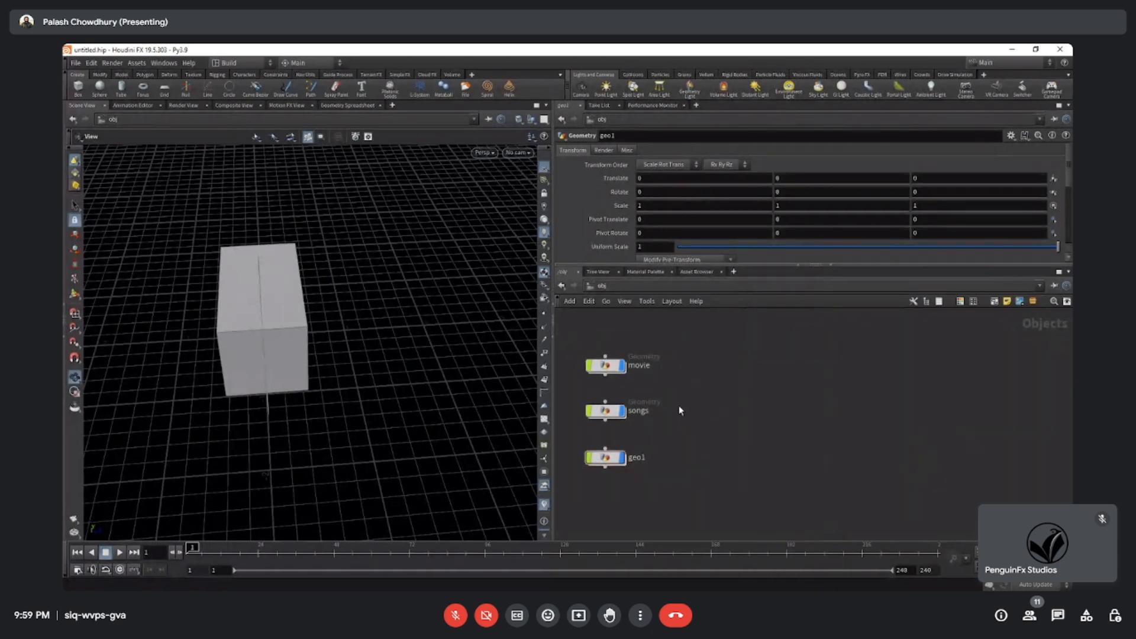
Add another empty Geometry object beside the column of existing nodes.
key(Tab)
mouse_move(734, 387)
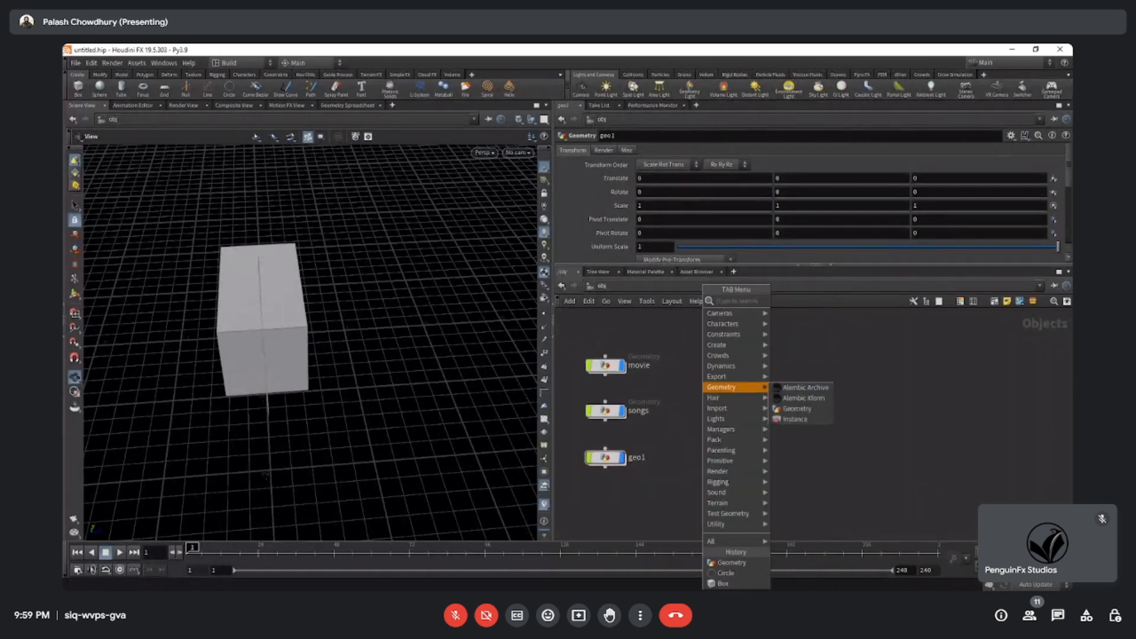
click(797, 409)
click(793, 393)
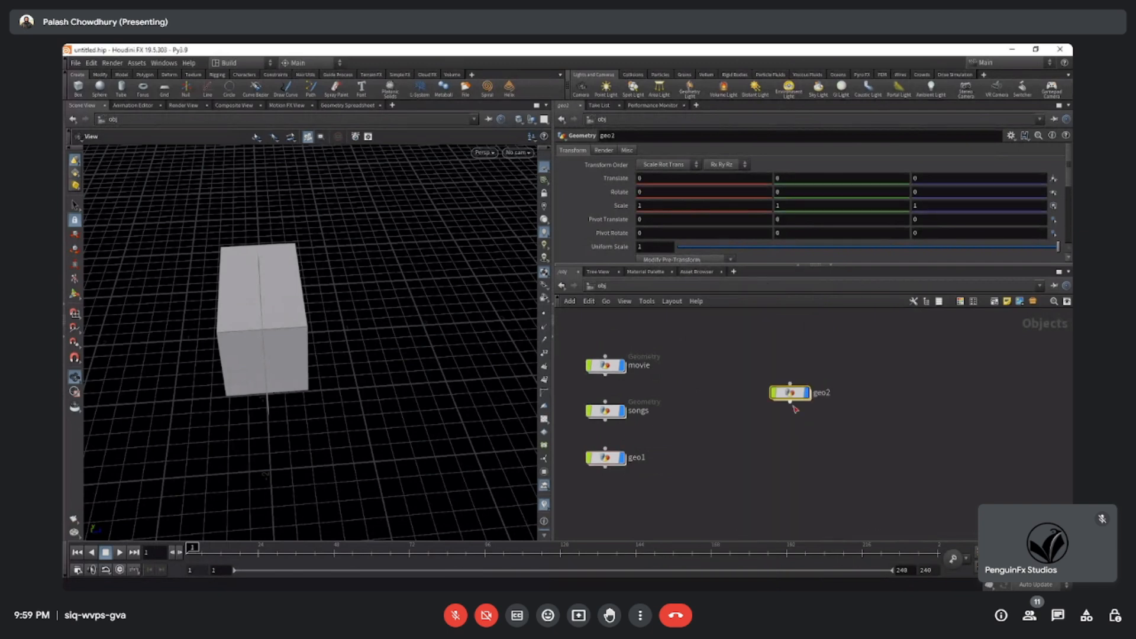
middle_drag(763, 427, 764, 428)
drag(851, 442, 775, 365)
drag(741, 339, 846, 438)
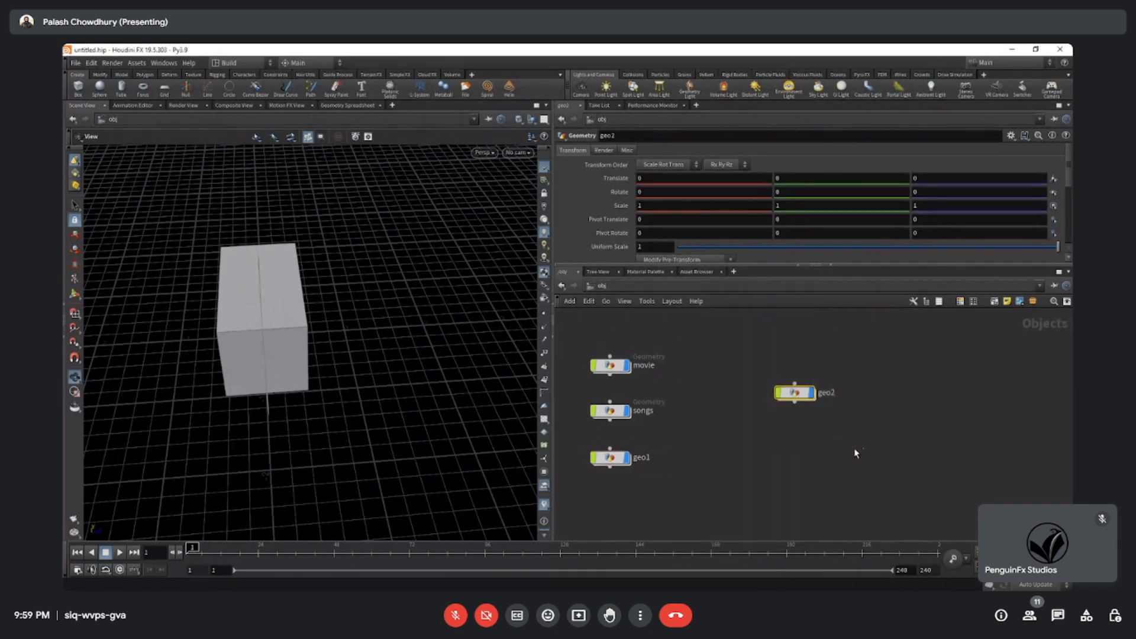
Go inside the newest Geometry object and examine the node categories available there, including Polygon.
double_click(799, 395)
key(Tab)
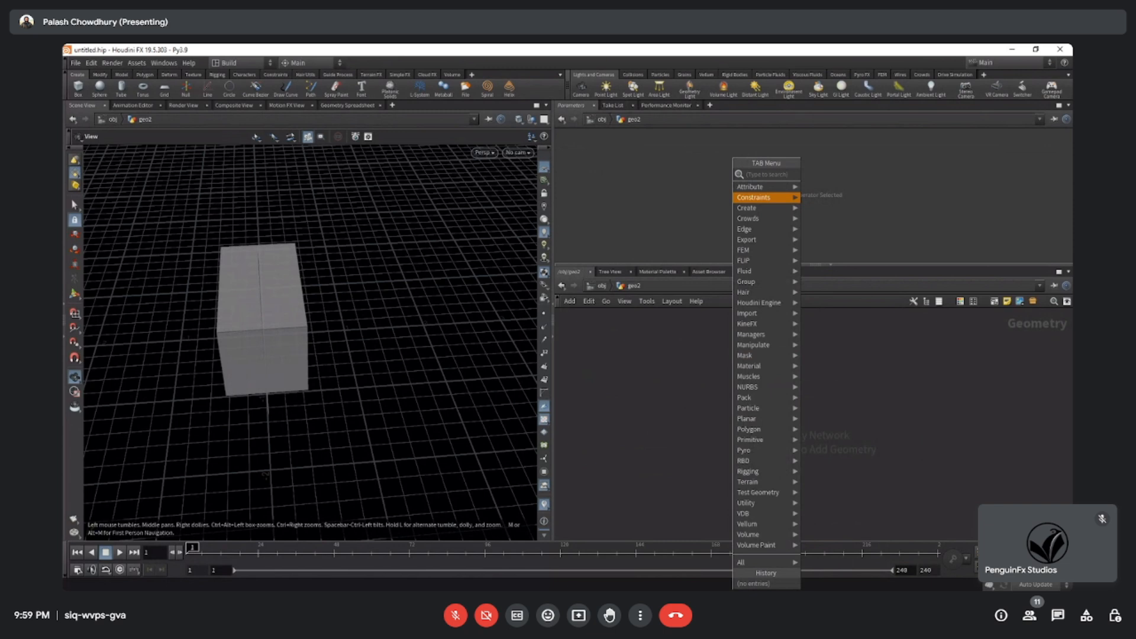
mouse_move(749, 429)
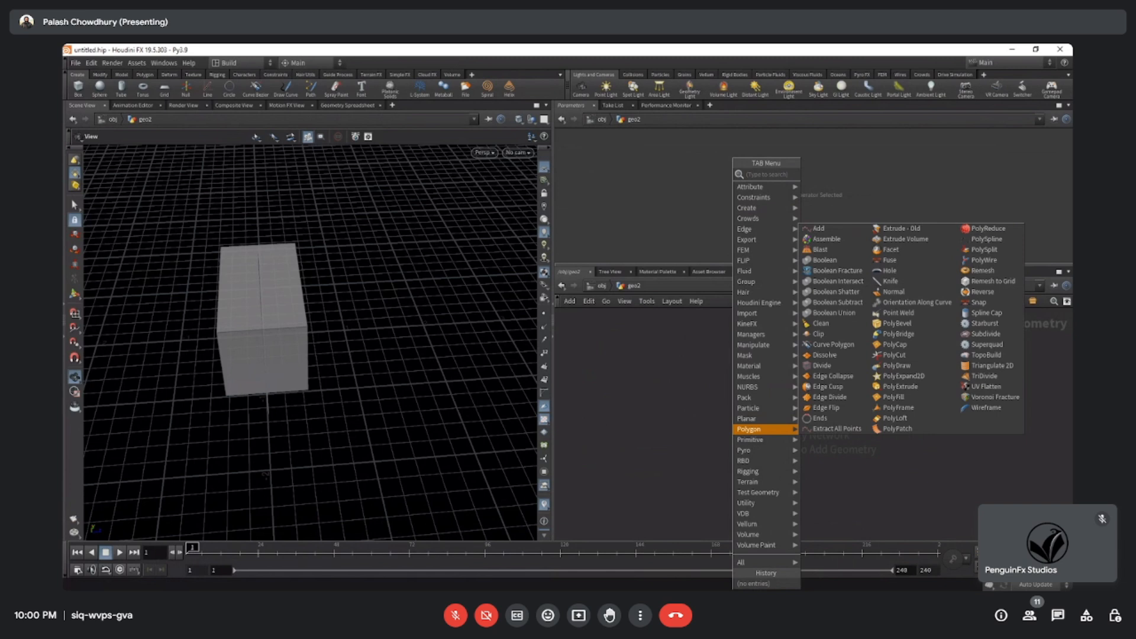
click(669, 398)
Widen the scene view, make the Parameters pane slightly taller and view the box and circle from another angle.
drag(556, 404, 596, 405)
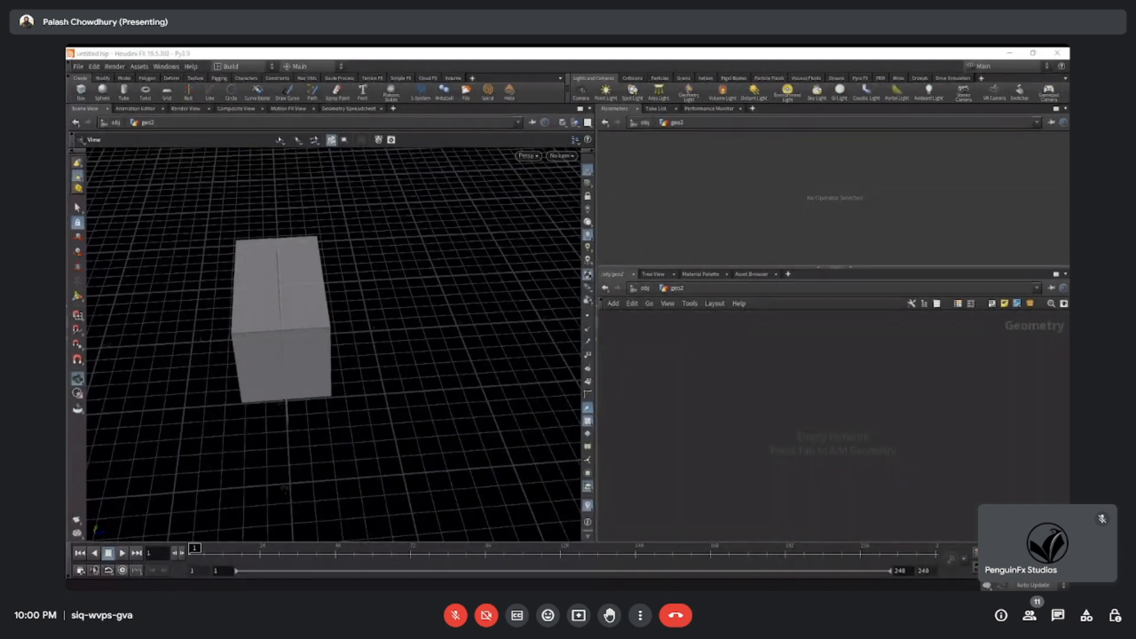
key(alt+Tab)
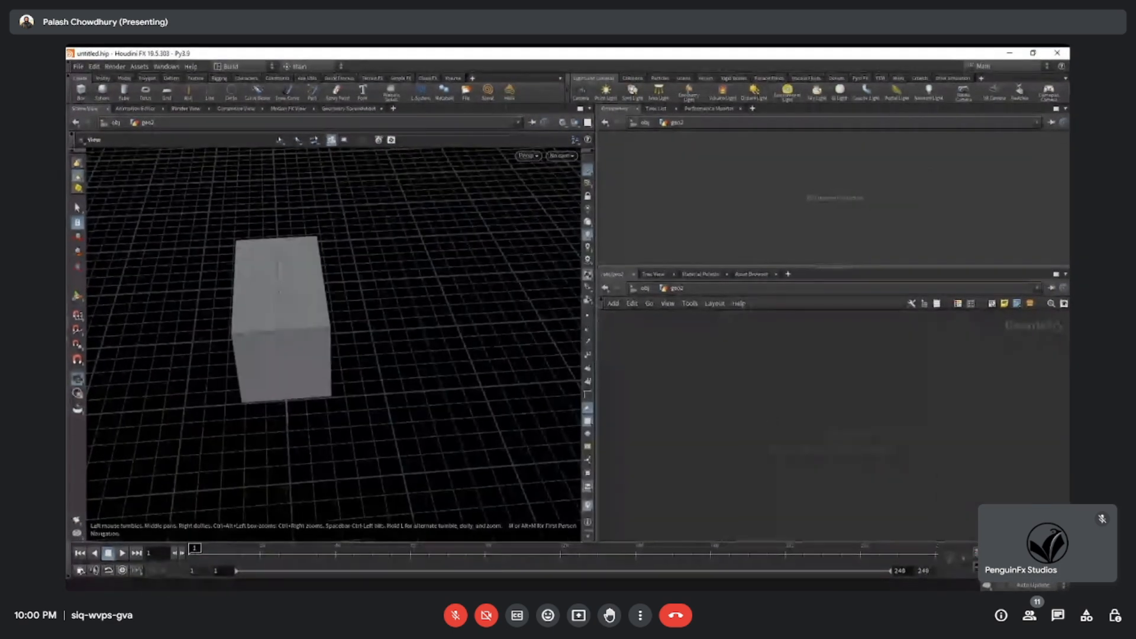
drag(595, 417, 639, 417)
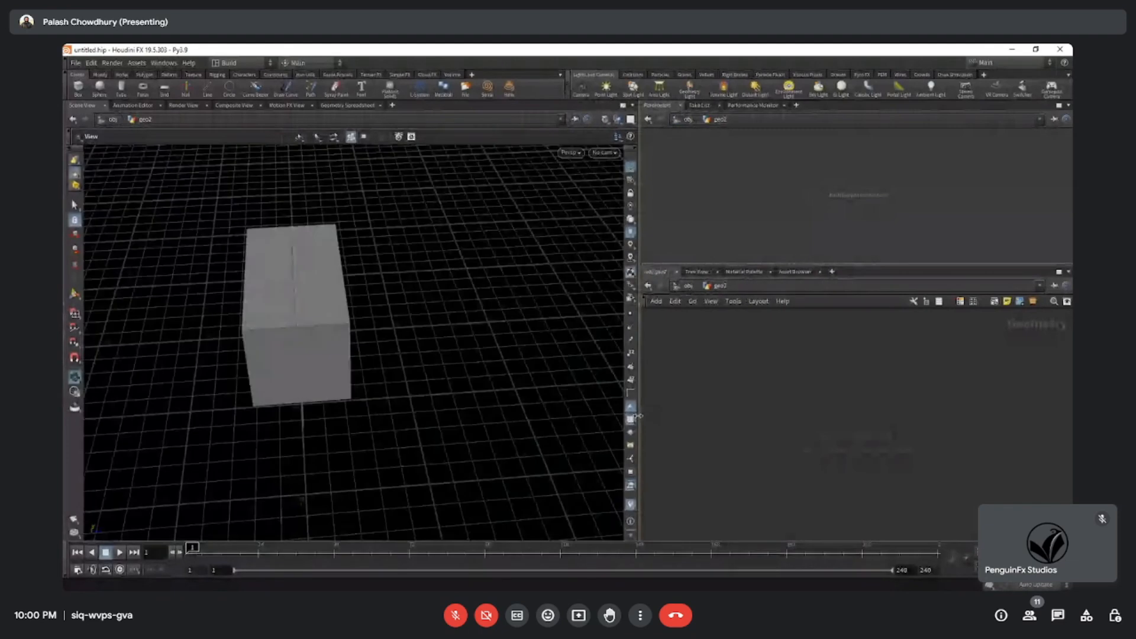
drag(898, 265, 898, 275)
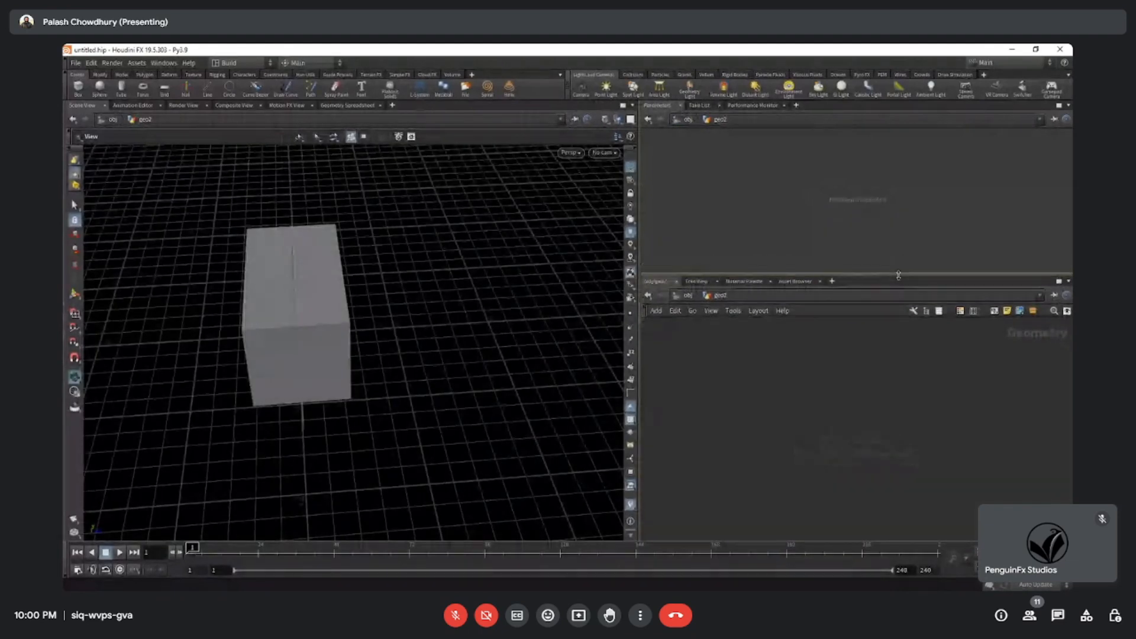
drag(639, 399, 613, 403)
drag(270, 340, 352, 333)
scroll(355, 356, up, 3)
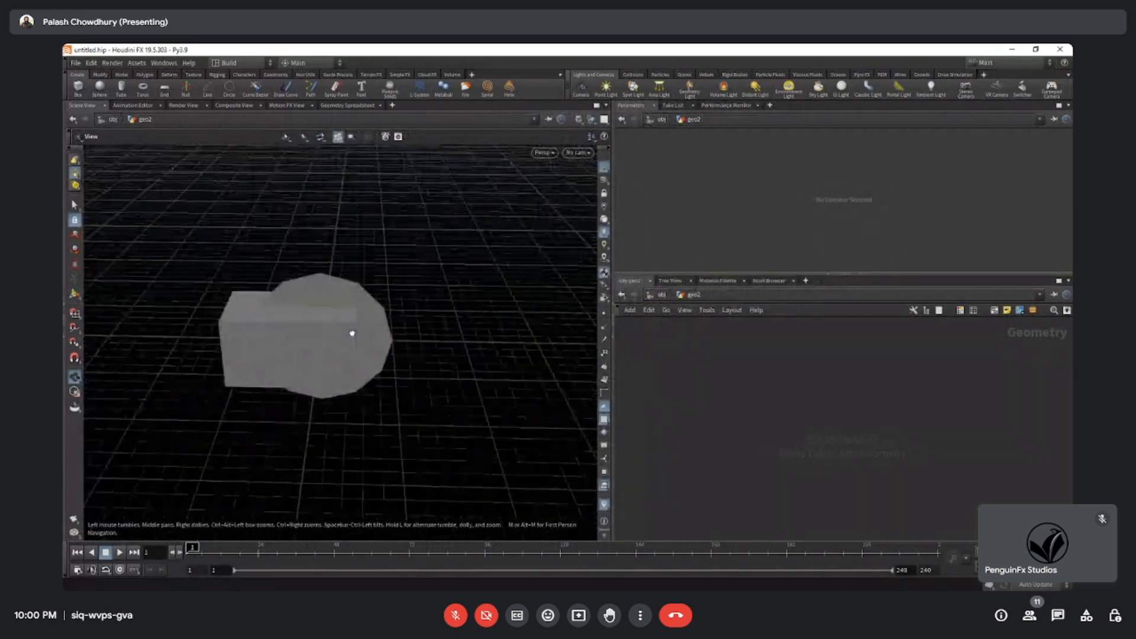
Return to the object level and delete all four object nodes.
click(661, 294)
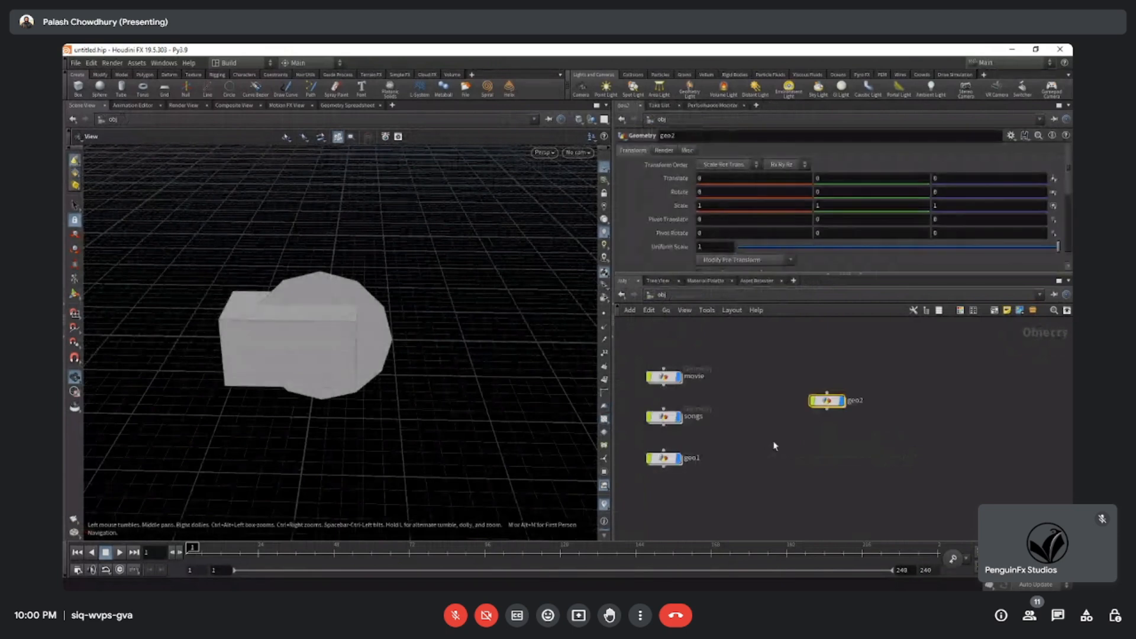
drag(953, 354, 667, 499)
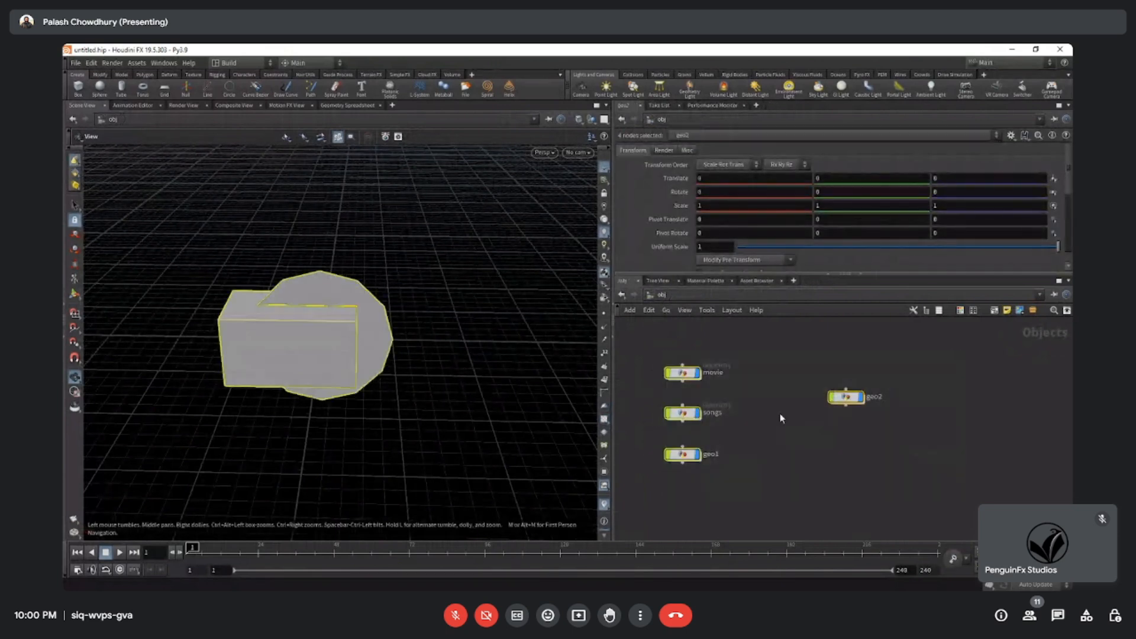
drag(931, 346, 656, 519)
key(Delete)
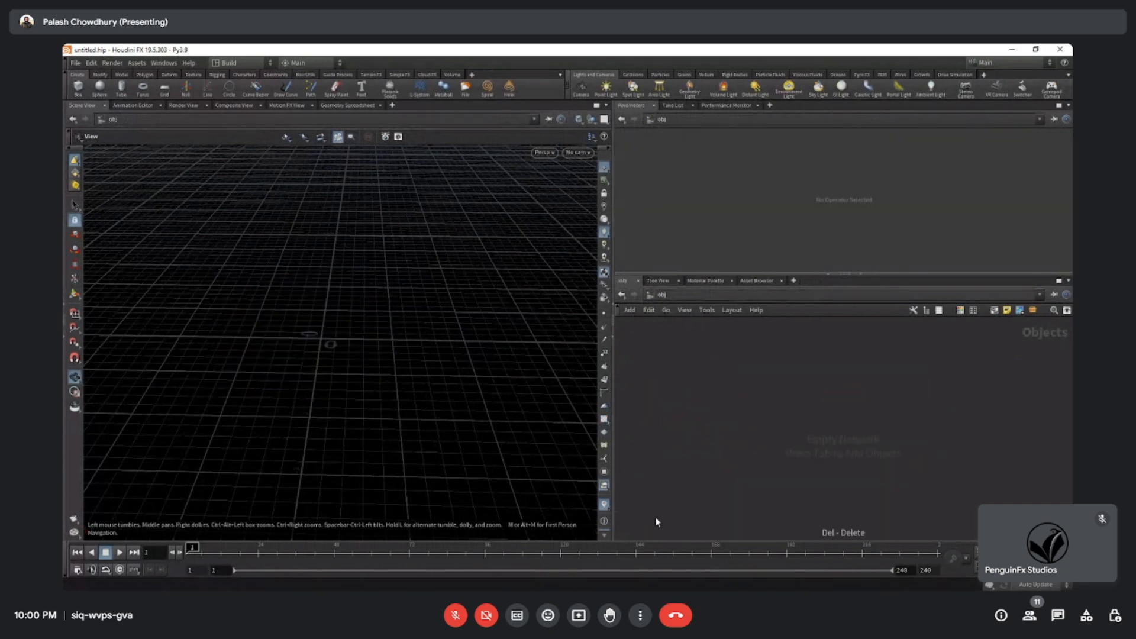
Readjust the pane dividers so the scene view is slightly wider.
drag(614, 403, 655, 402)
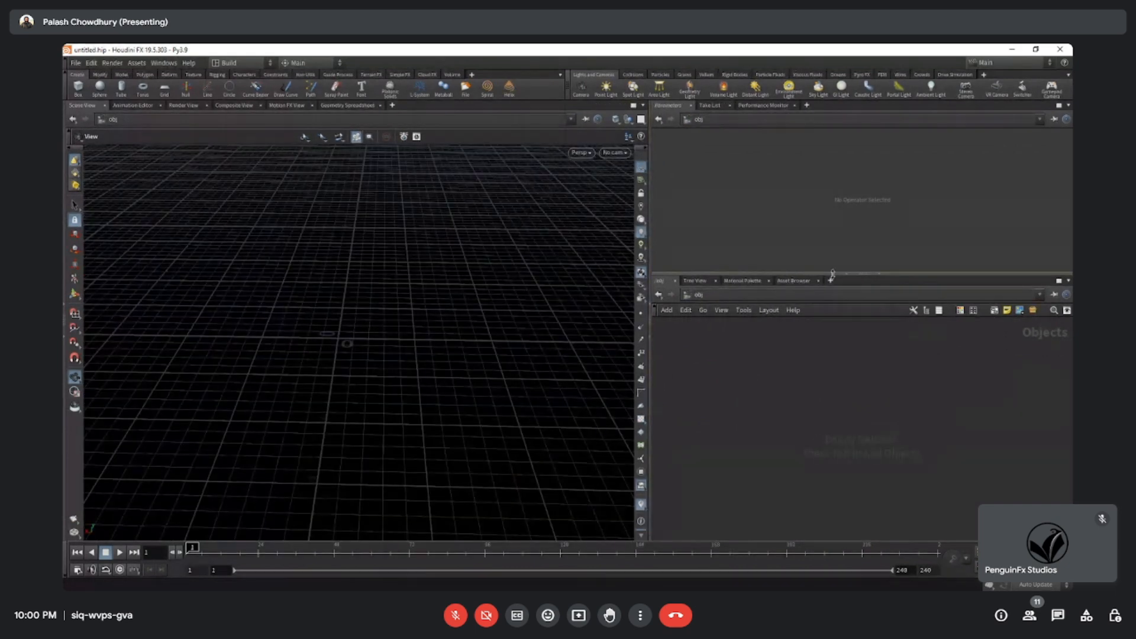
drag(833, 275, 844, 286)
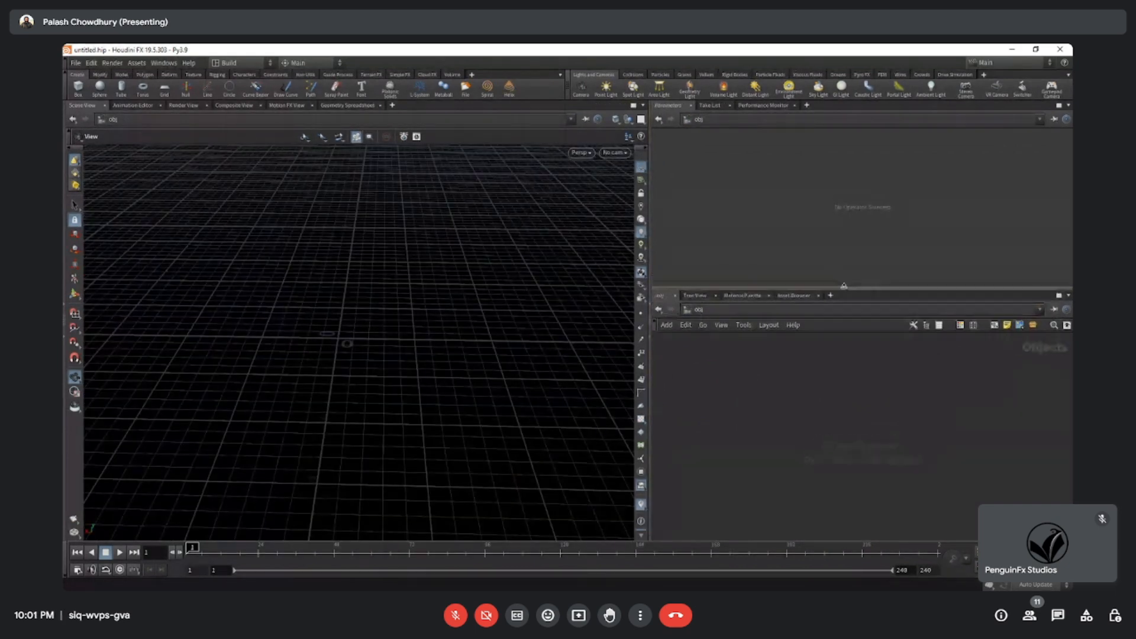
drag(651, 268, 706, 273)
Add two empty Geometry objects, one directly below the other, in the cleared object network.
key(Tab)
mouse_move(829, 385)
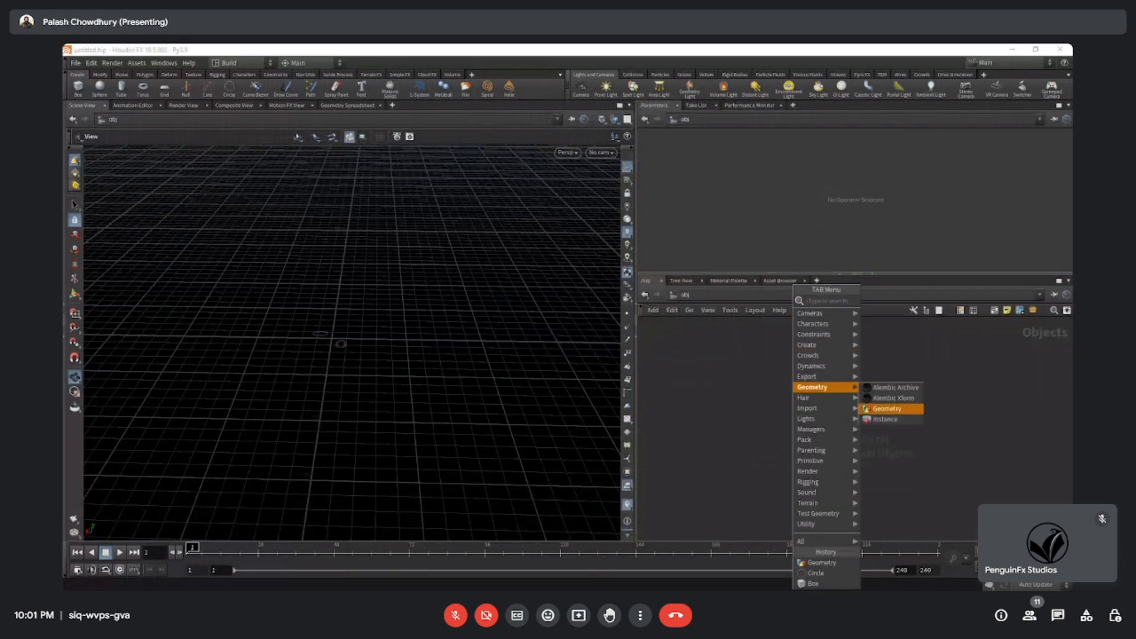
click(892, 406)
click(808, 414)
key(Tab)
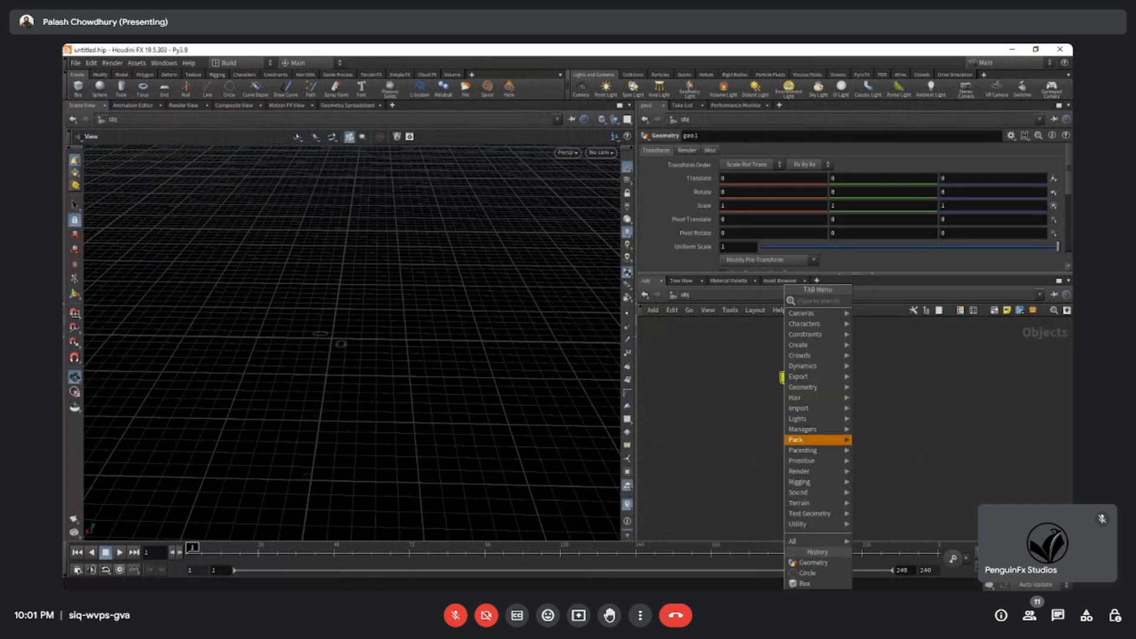
mouse_move(826, 385)
click(881, 408)
click(799, 422)
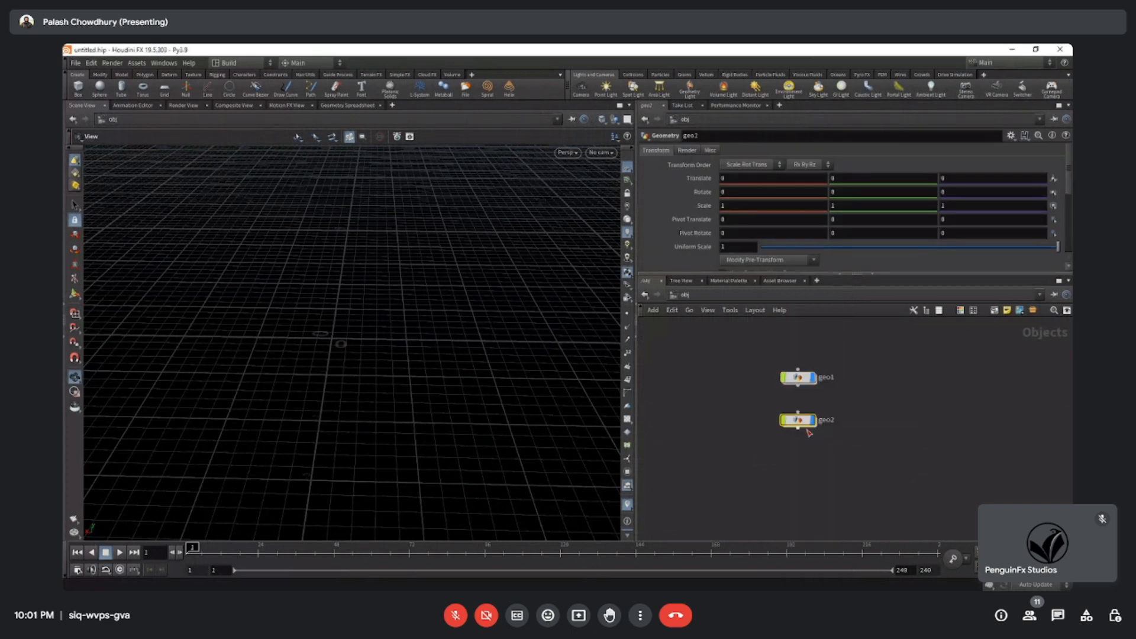
Go inside the lower Geometry object, geo2, and add a Box node to its network.
double_click(801, 421)
drag(760, 348, 834, 504)
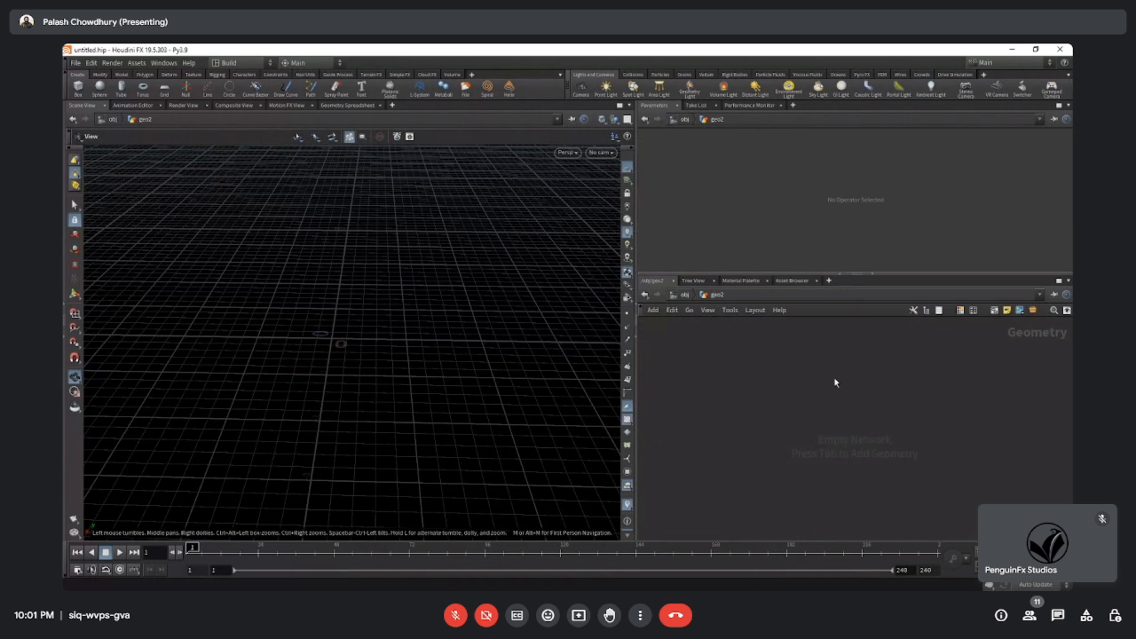
key(Tab)
mouse_move(840, 208)
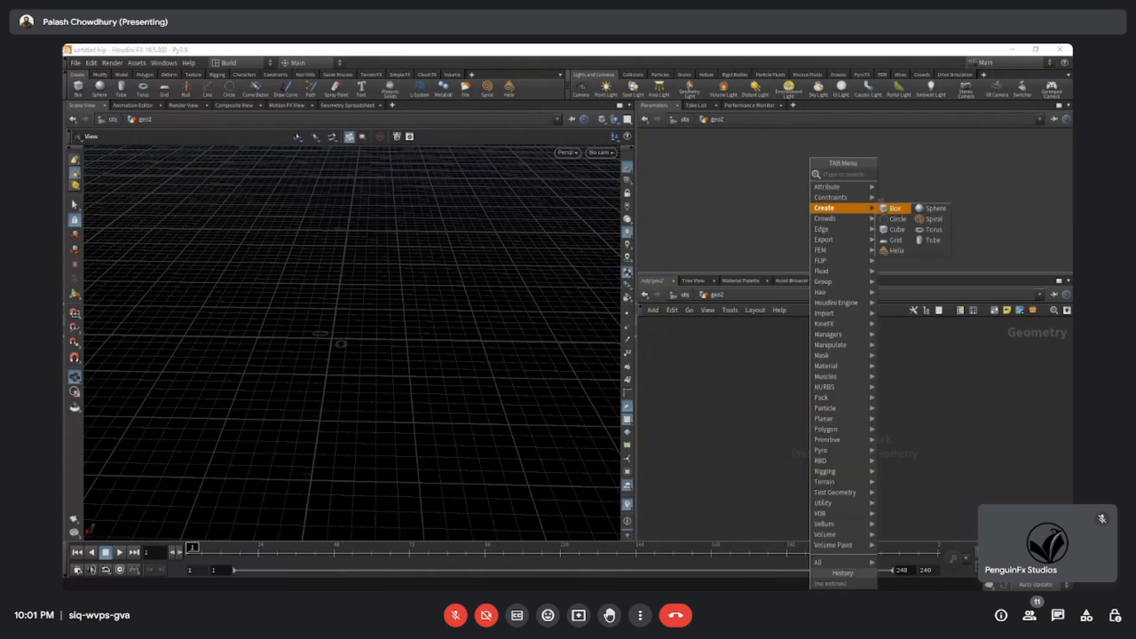
click(894, 208)
click(795, 365)
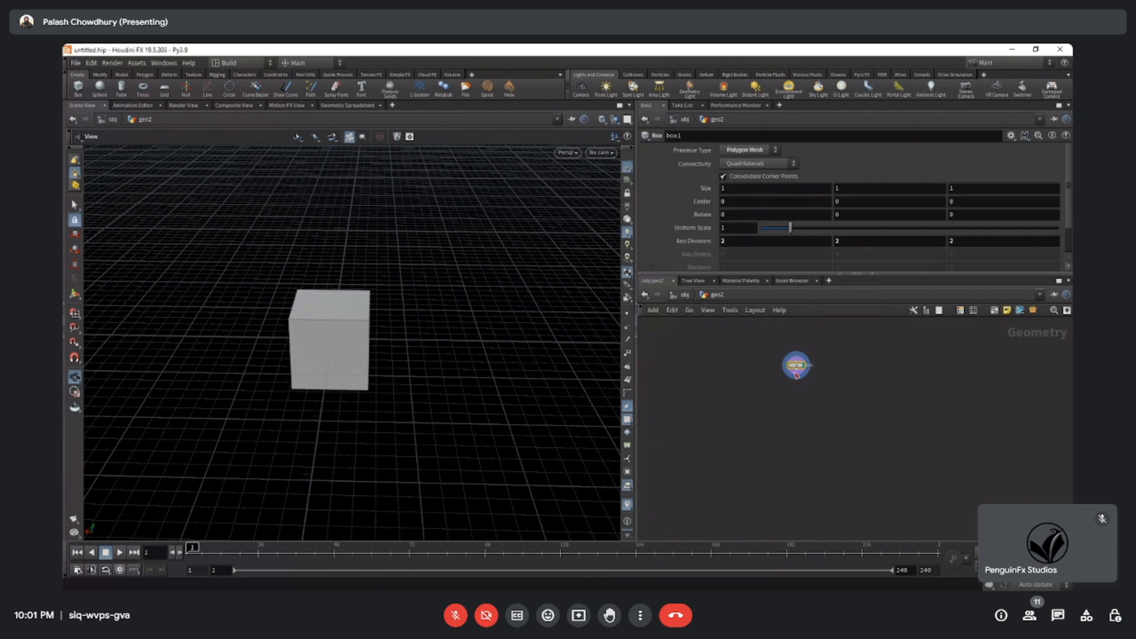
mouse_move(796, 374)
mouse_down()
mouse_move(800, 462)
mouse_move(804, 372)
mouse_up()
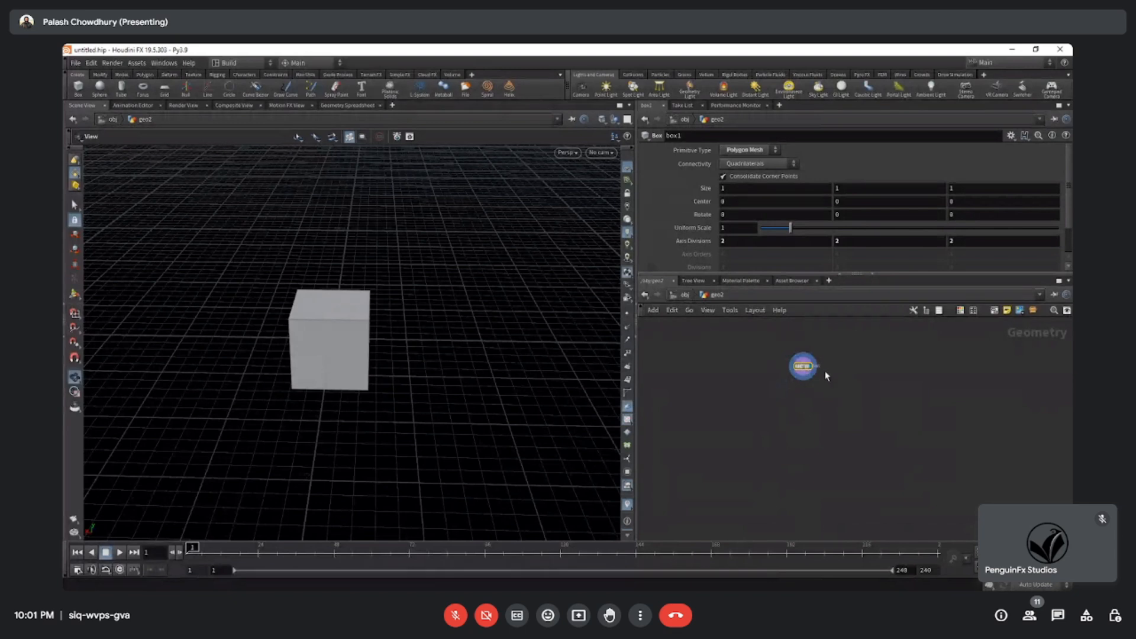
scroll(816, 368, up, 5)
scroll(811, 380, down, 3)
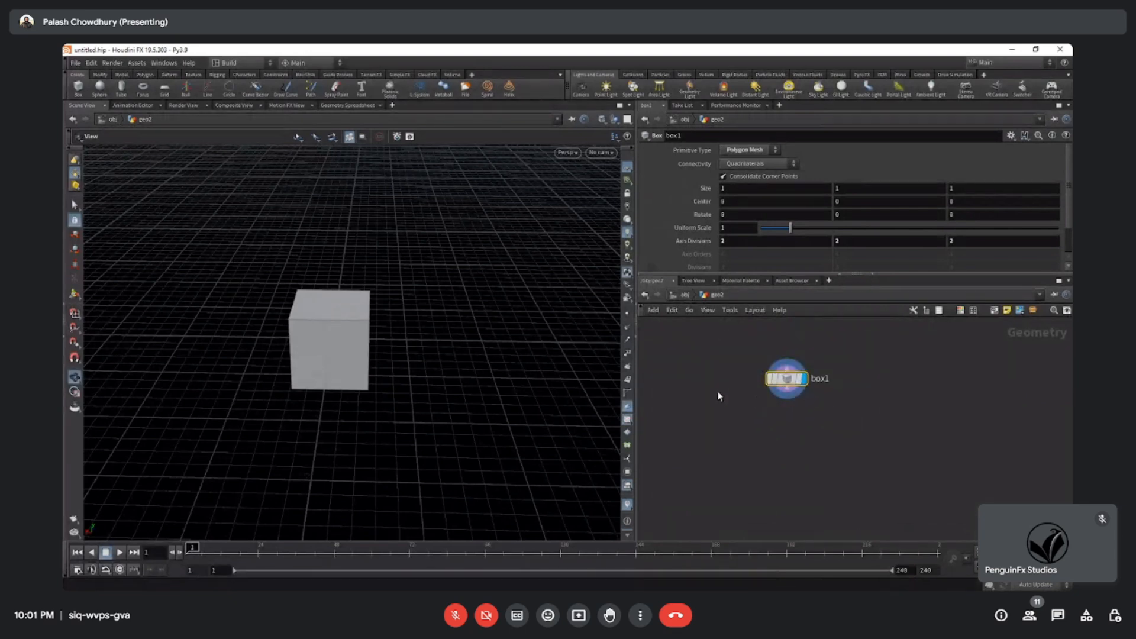
scroll(764, 406, down, 2)
middle_drag(790, 489, 798, 373)
mouse_move(811, 436)
middle_down()
mouse_move(808, 366)
mouse_move(799, 443)
middle_up()
middle_drag(803, 401, 813, 467)
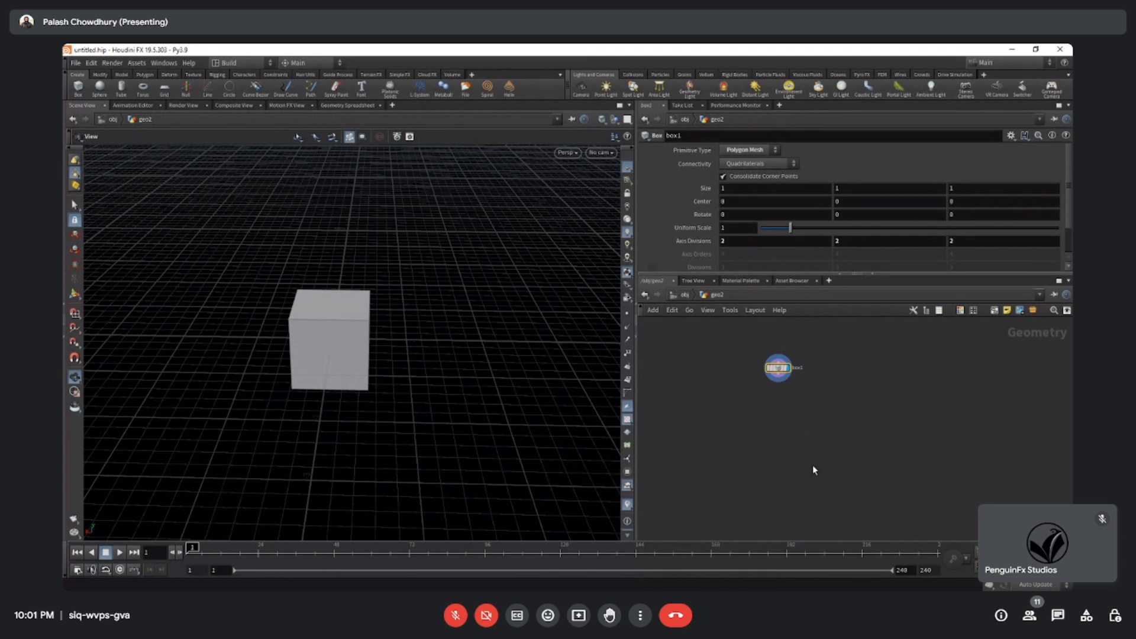
Return to the object level and widen the Parameters and network panes.
click(684, 295)
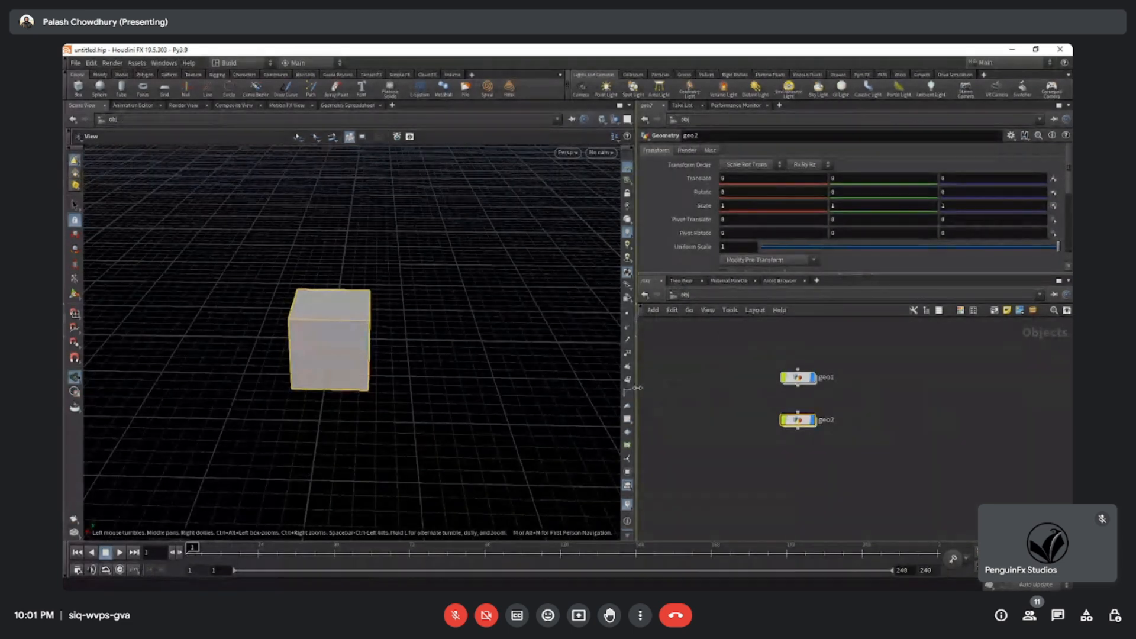
drag(637, 388, 556, 388)
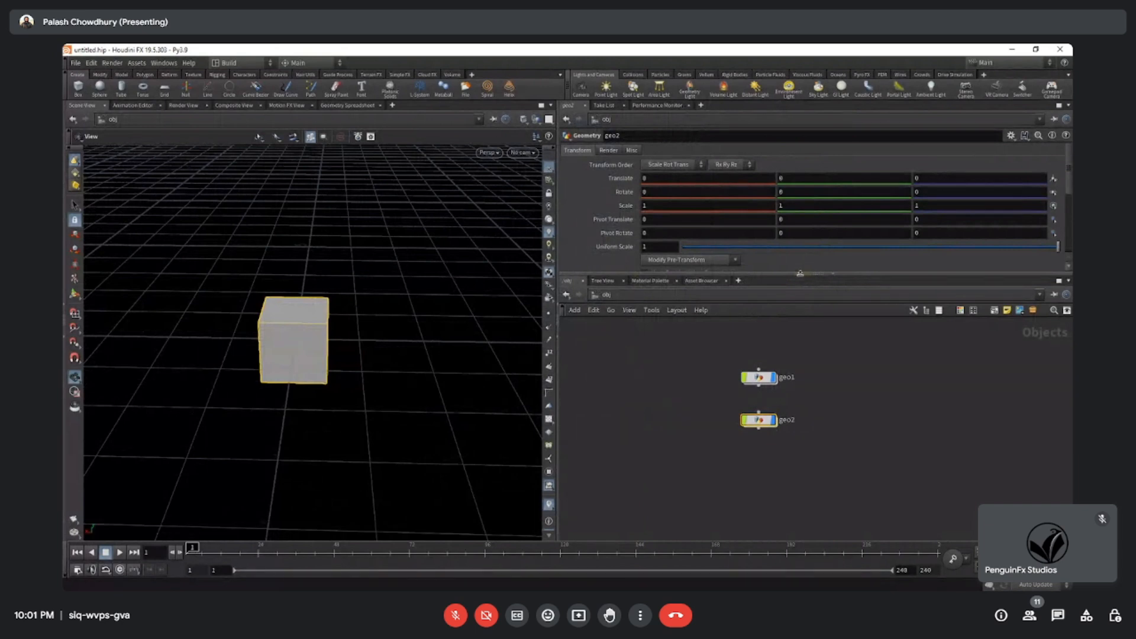
Collapse the network pane below the parameters and widen the Parameters pane.
click(834, 277)
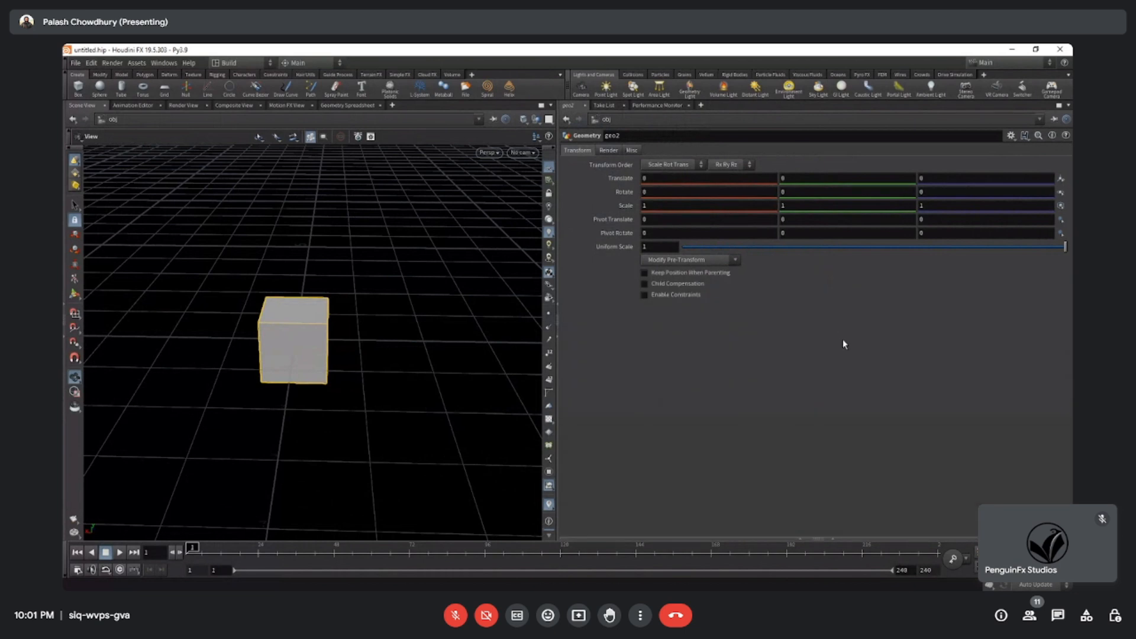
drag(835, 537, 809, 277)
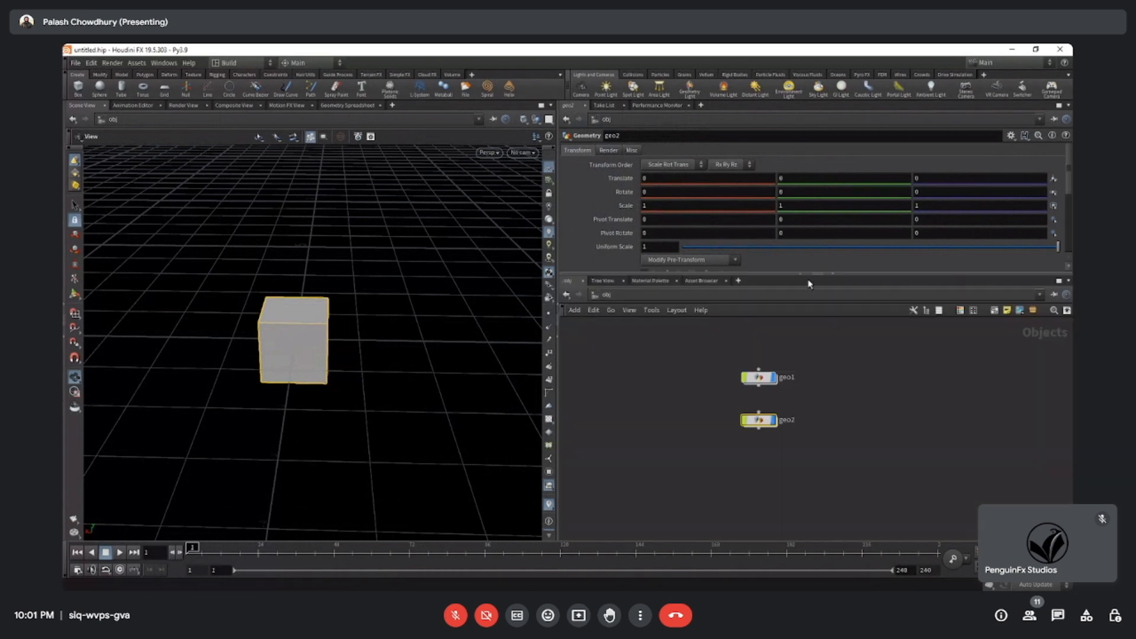
click(834, 276)
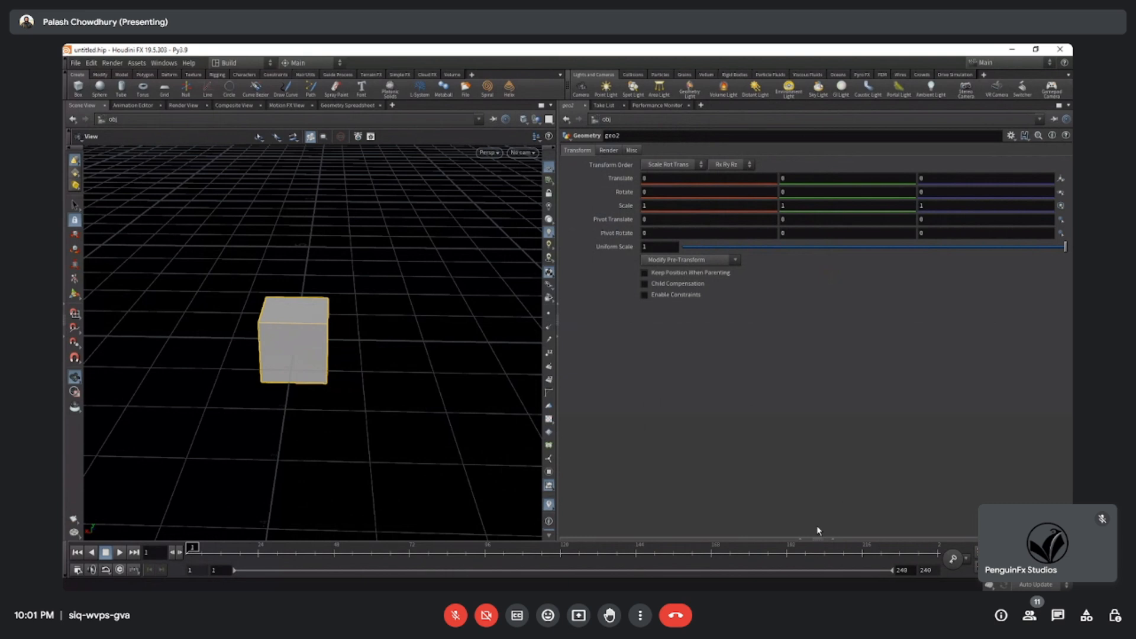
drag(557, 393, 495, 388)
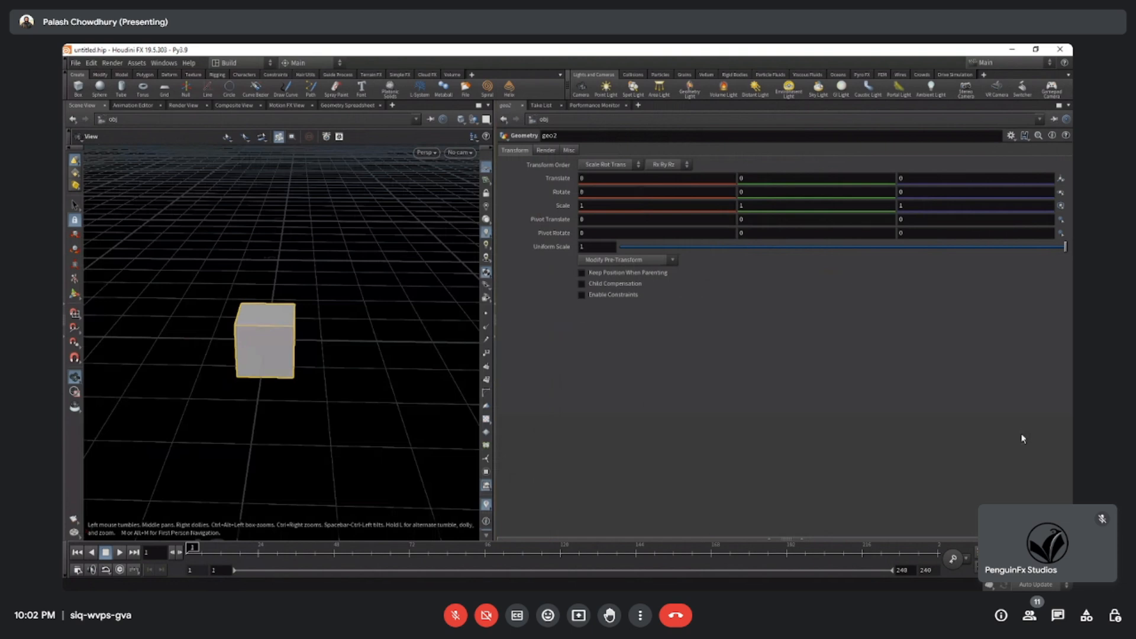
click(507, 107)
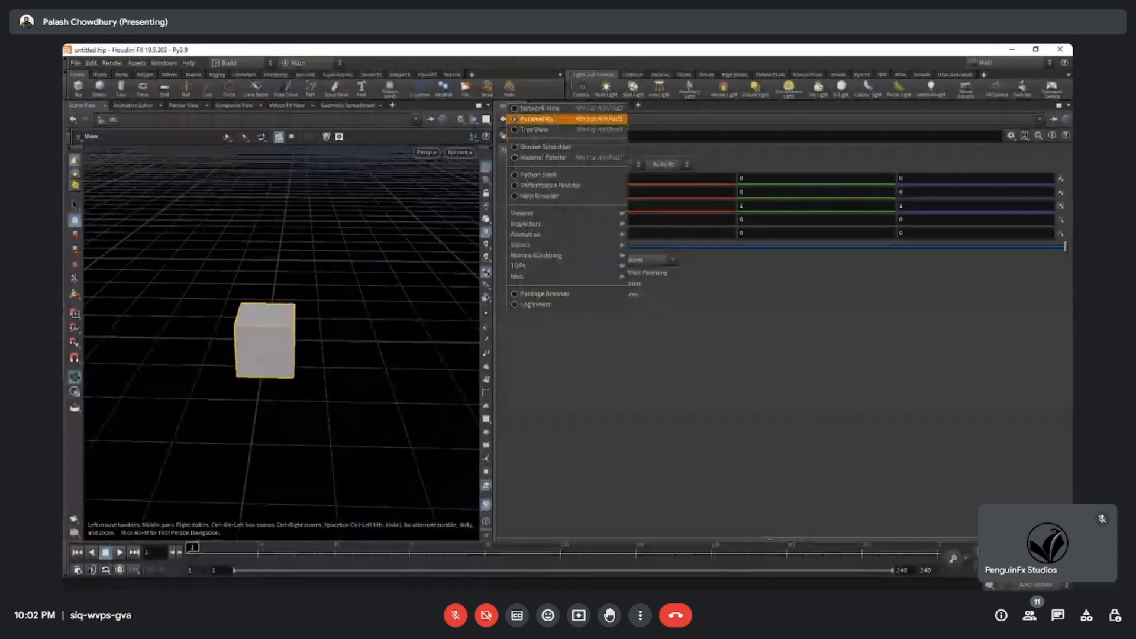
click(469, 184)
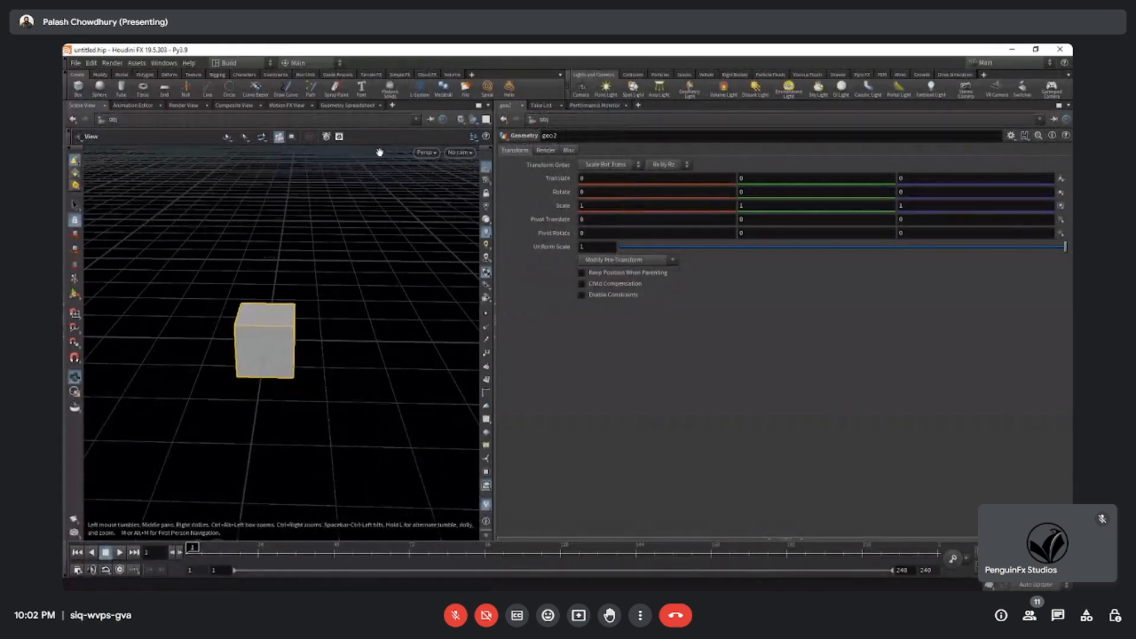
Split the Parameters pane left/right and narrow the scene view to give both halves more room.
click(1065, 110)
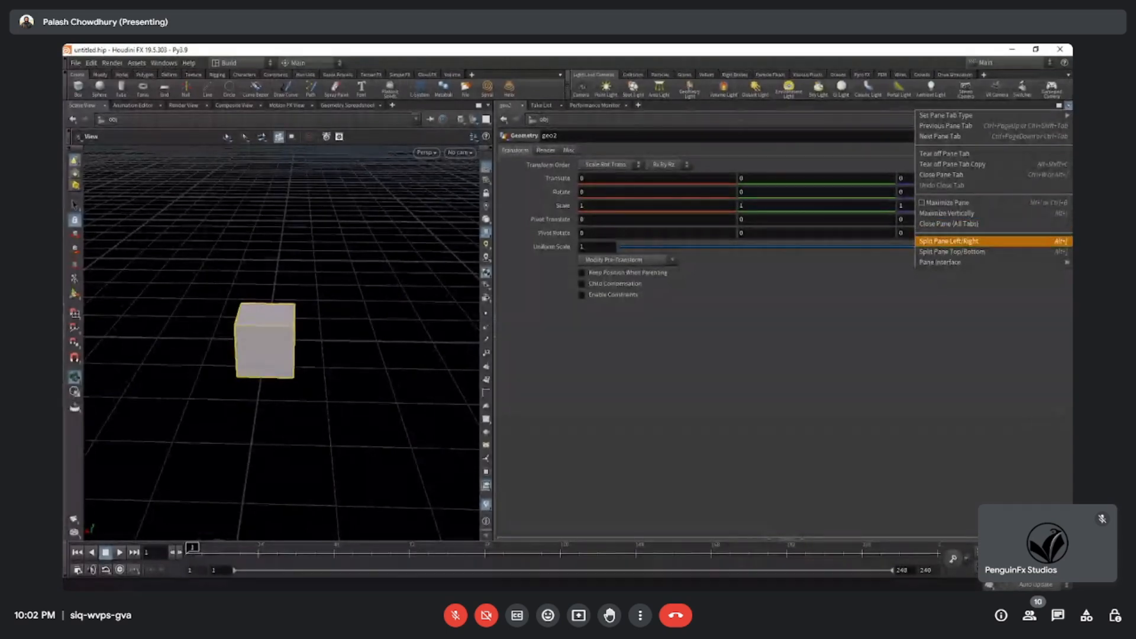
click(970, 241)
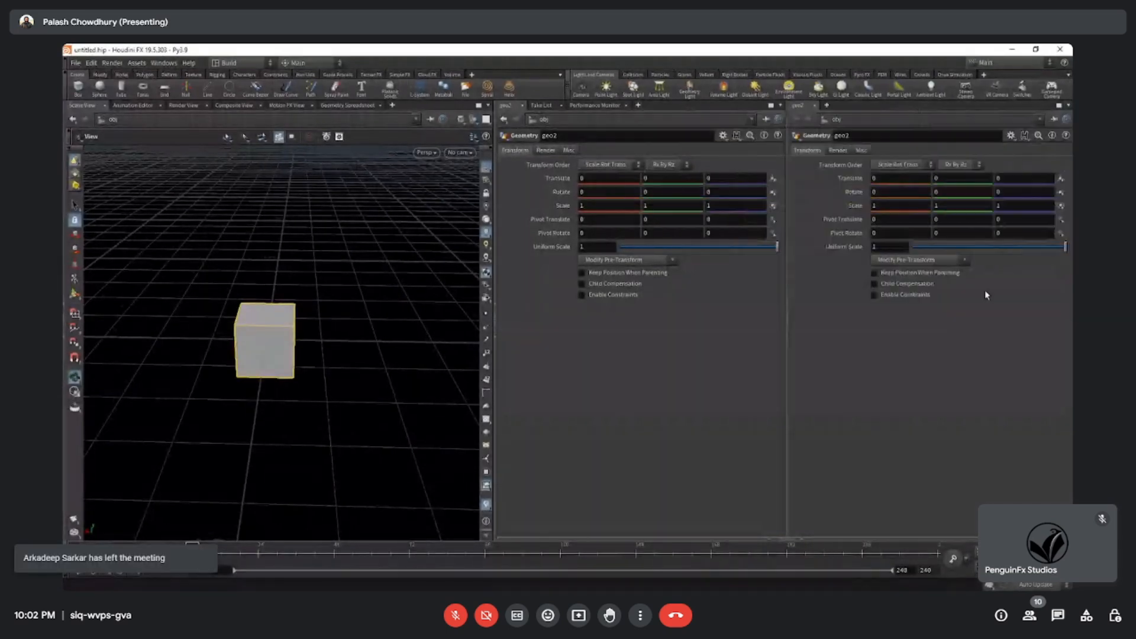
drag(494, 379, 432, 380)
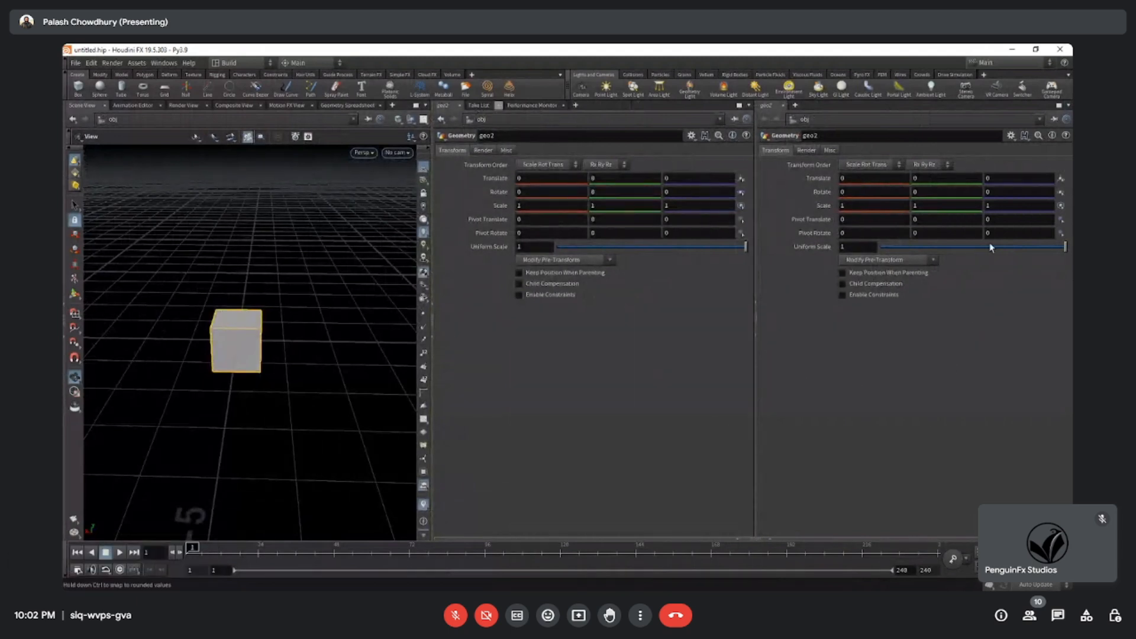
Switch the Parameters pane beside the scene view to a Network View, keeping the outer one as Parameters.
click(444, 107)
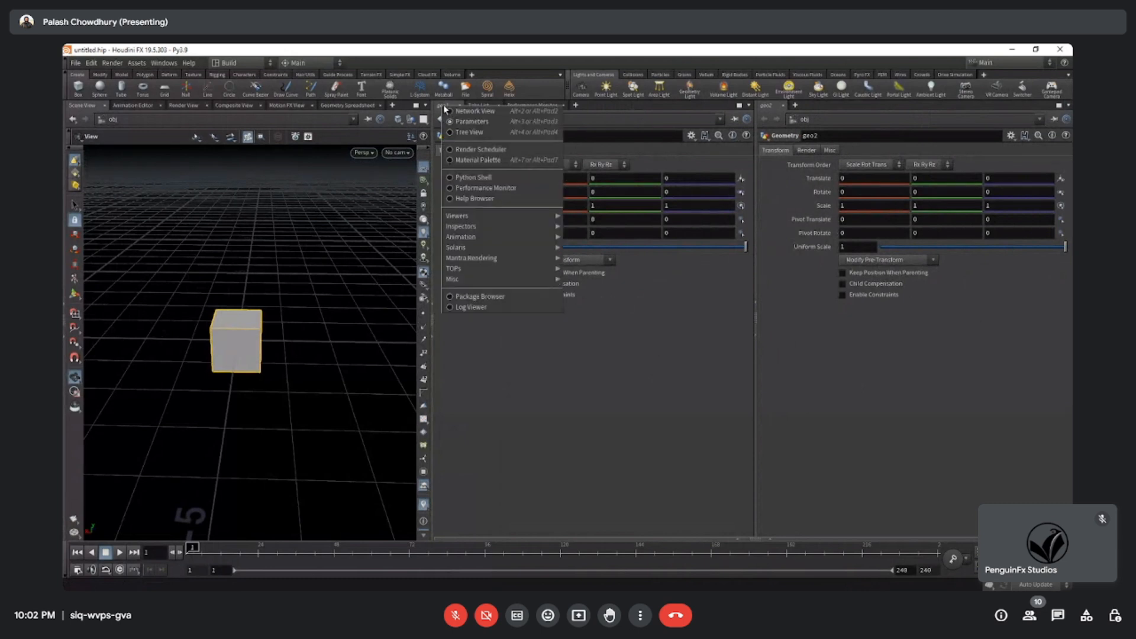
click(475, 111)
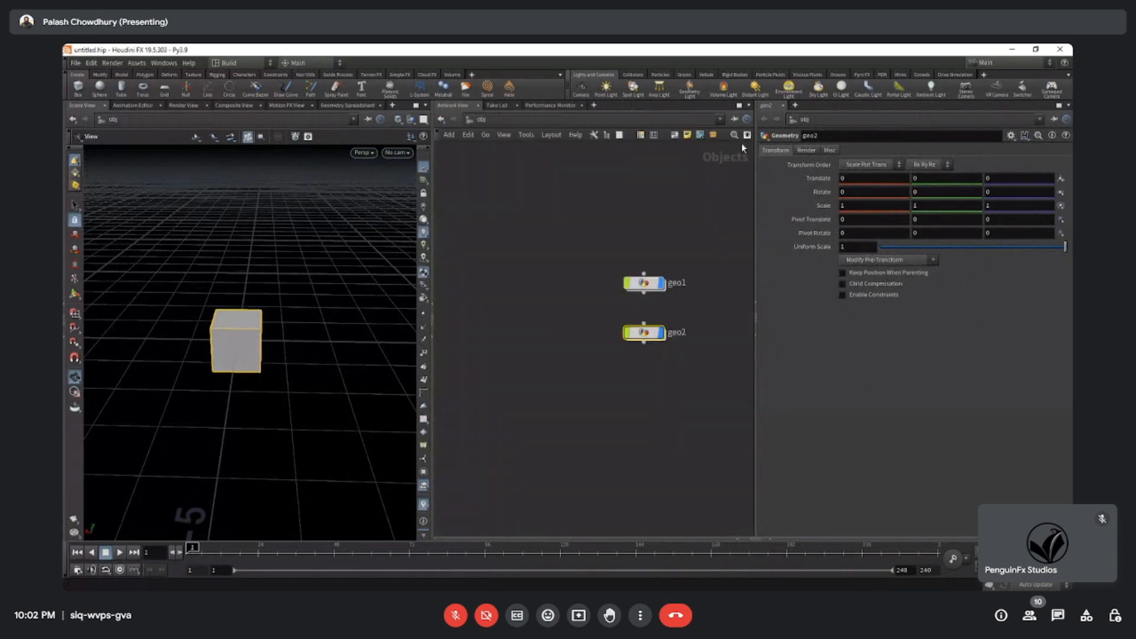
click(767, 108)
click(796, 122)
Select both Geometry objects and widen the network pane into the Parameters pane.
middle_drag(677, 388, 586, 389)
click(607, 394)
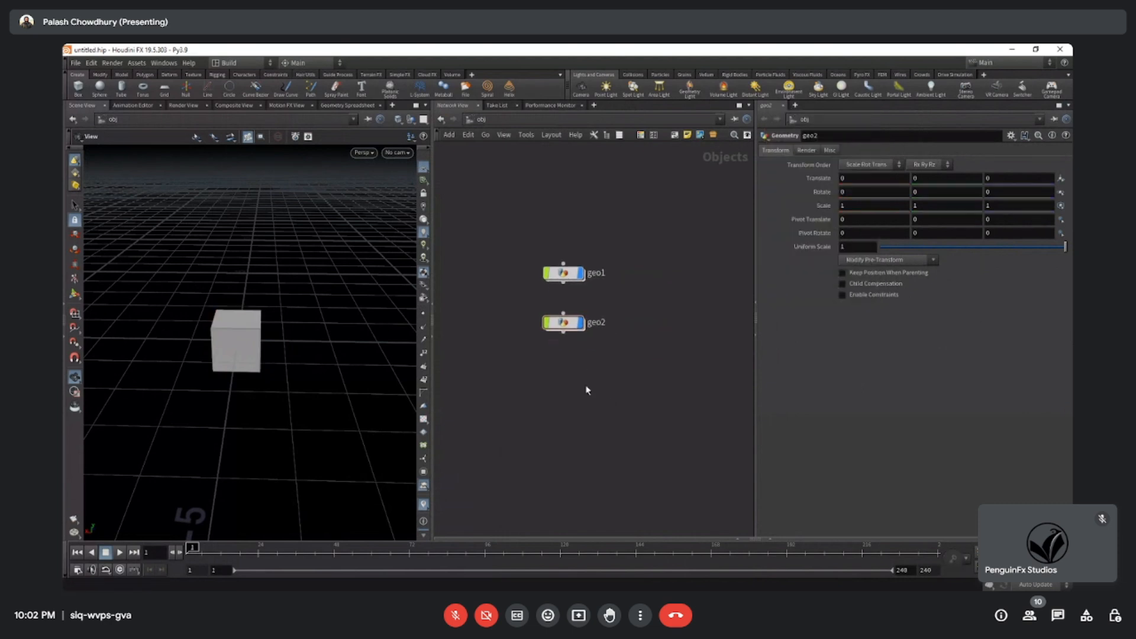
drag(278, 362, 201, 361)
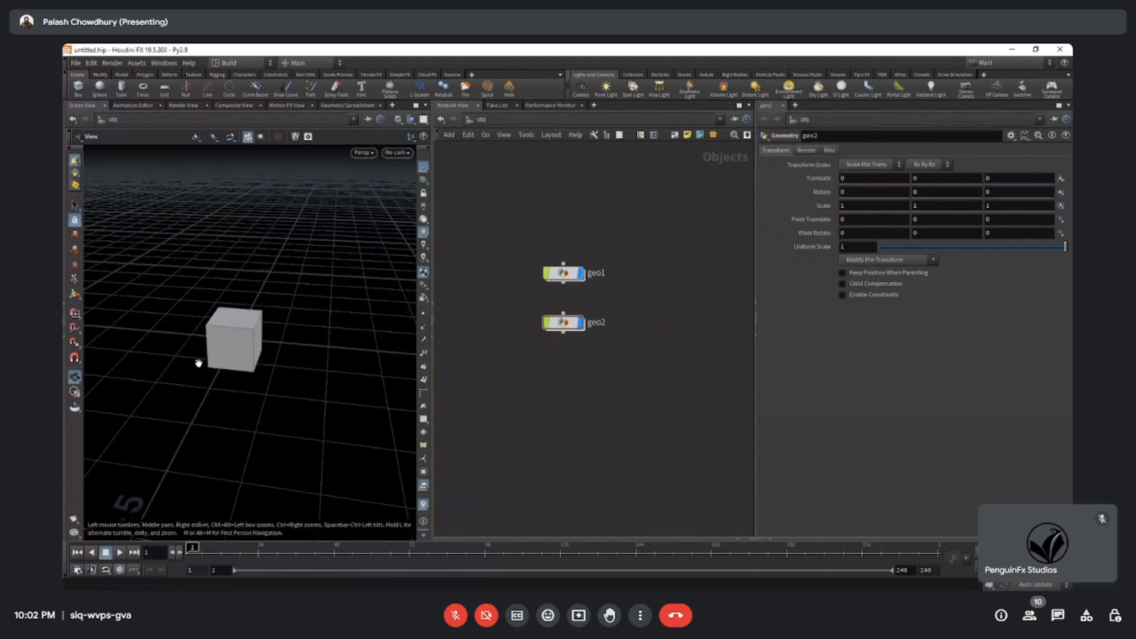
middle_drag(586, 379, 578, 338)
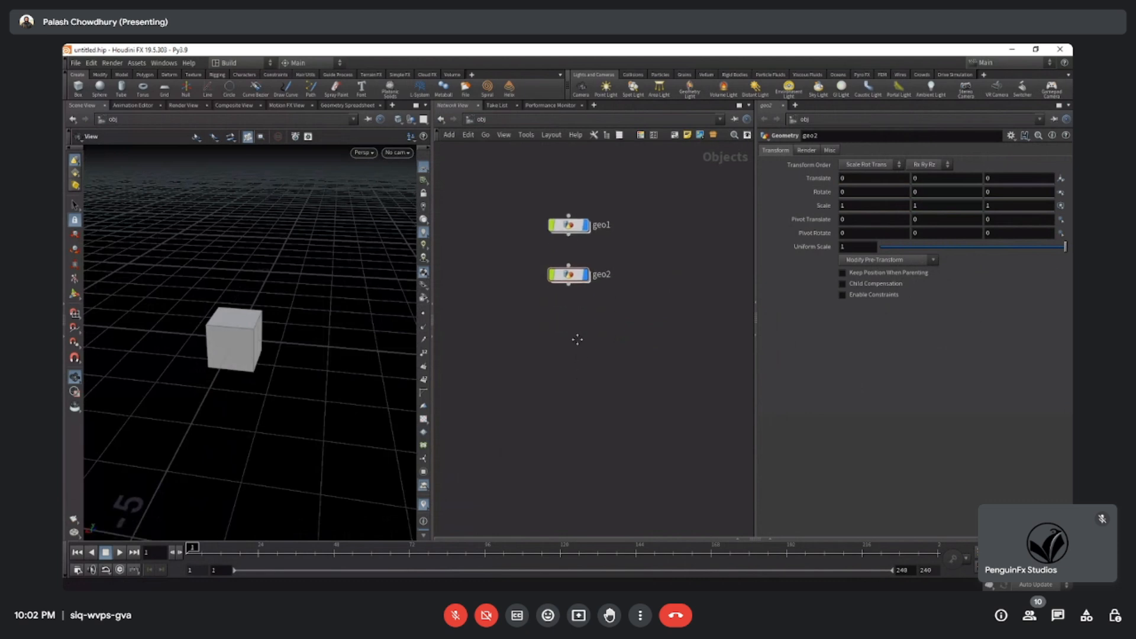
drag(508, 174, 663, 514)
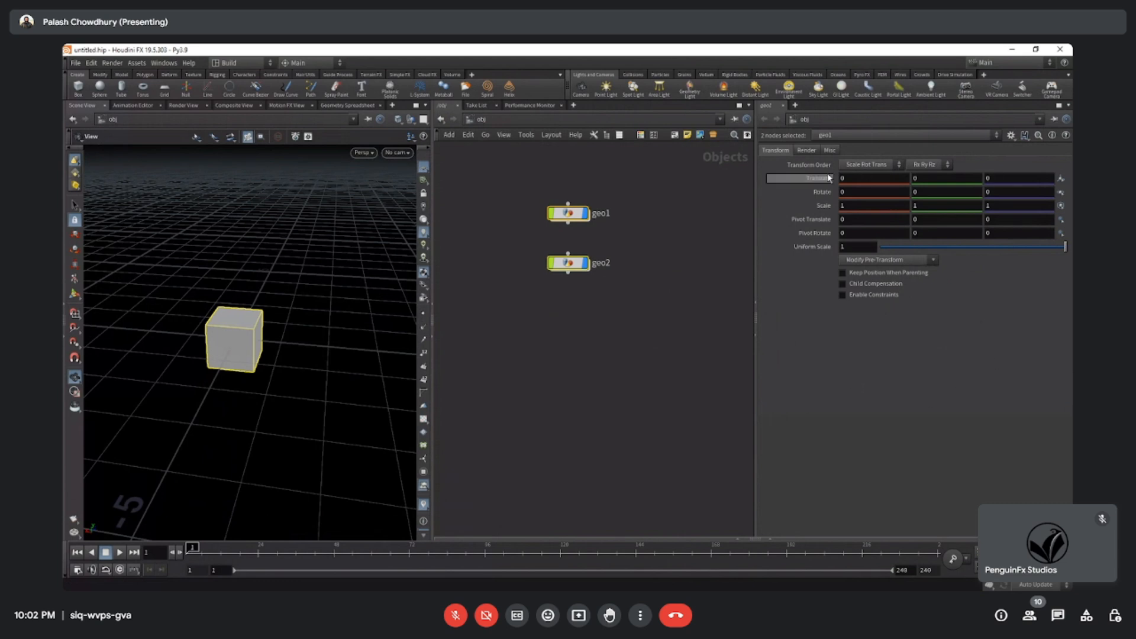
drag(758, 394, 801, 391)
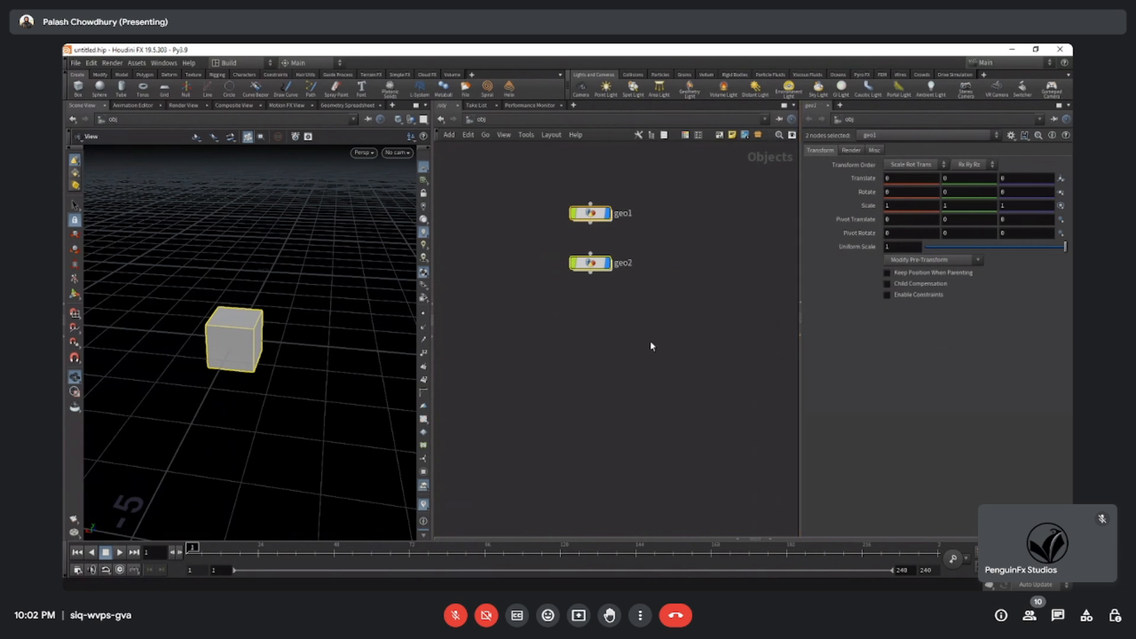
Delete the geo1 and geo2 objects and move the stray browser window out of the way.
middle_drag(635, 321, 626, 357)
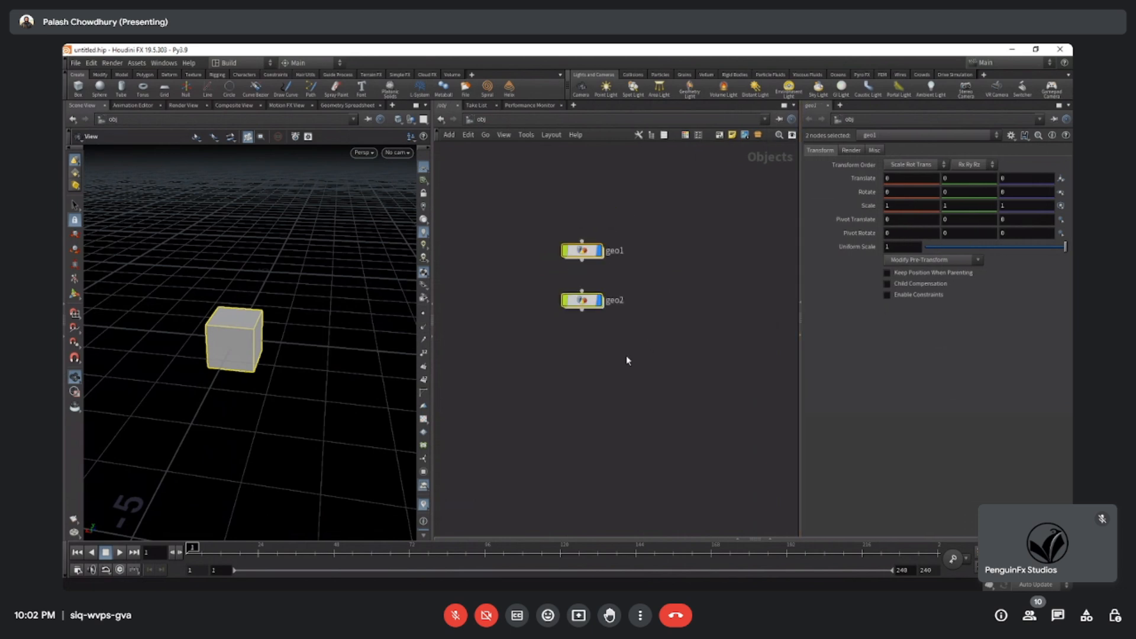
click(667, 385)
drag(680, 341, 548, 270)
key(Delete)
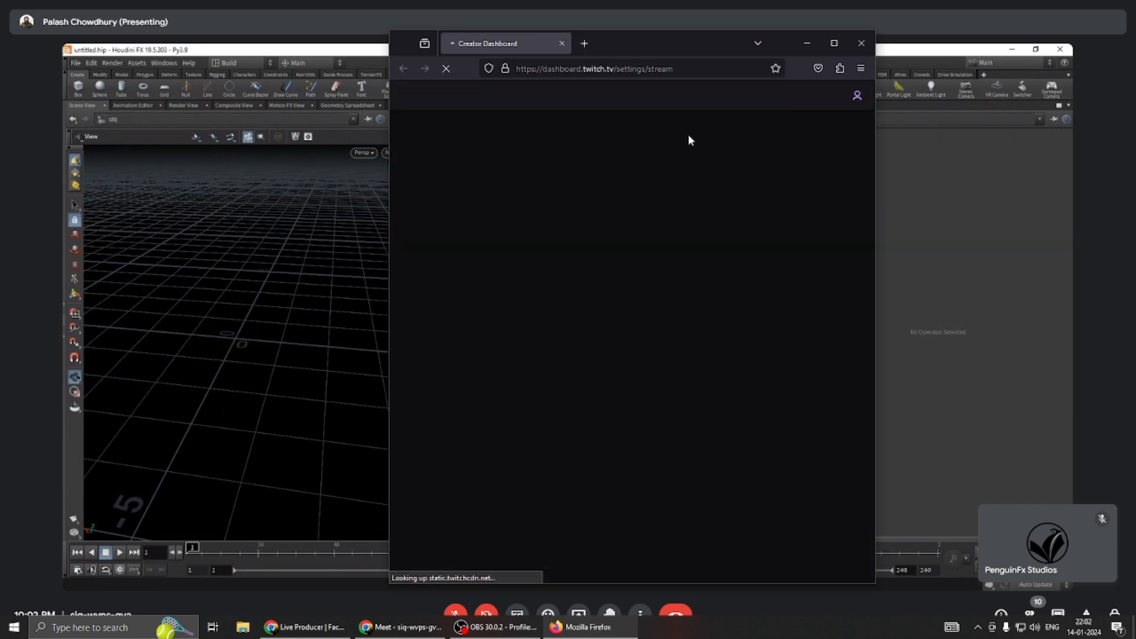
drag(677, 42, 0, 41)
Add a new Geometry object to the empty object network and rename it FX.
middle_drag(589, 373, 585, 388)
click(615, 265)
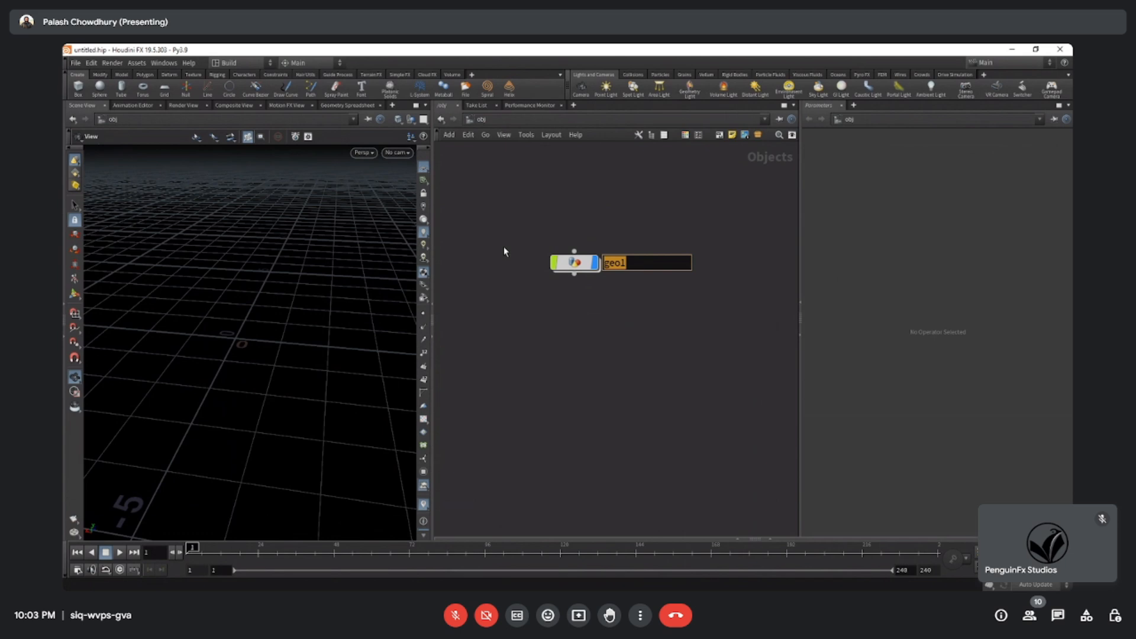
text(GE)
key(BackSpace)
key(BackSpace)
text(FX)
key(Return)
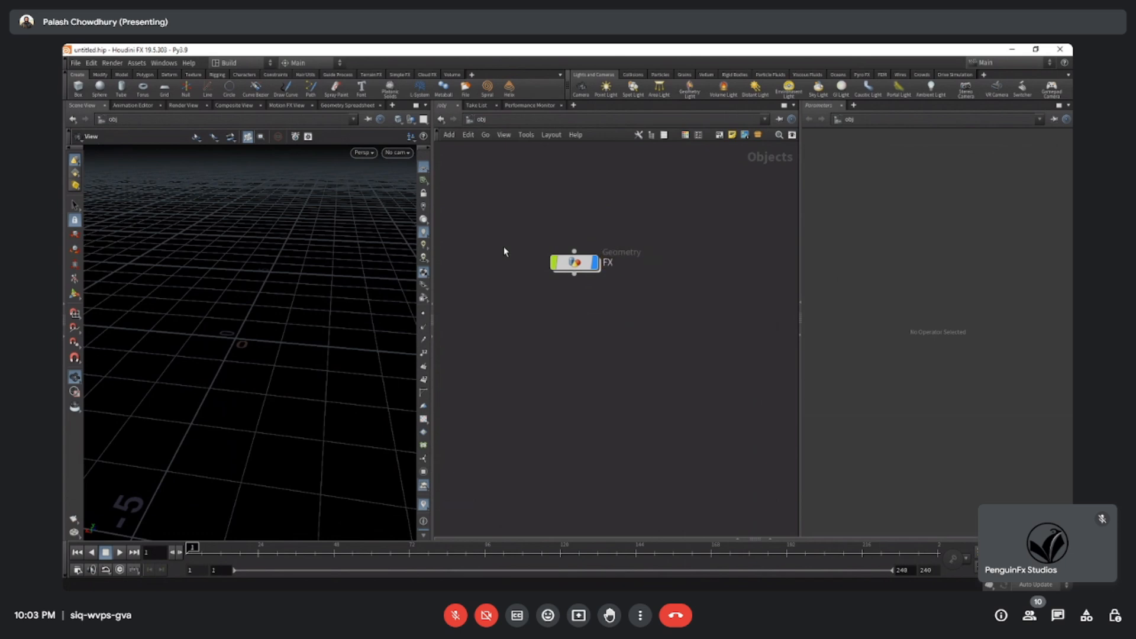
Reposition the FX object in the network and go inside it.
drag(574, 262, 566, 291)
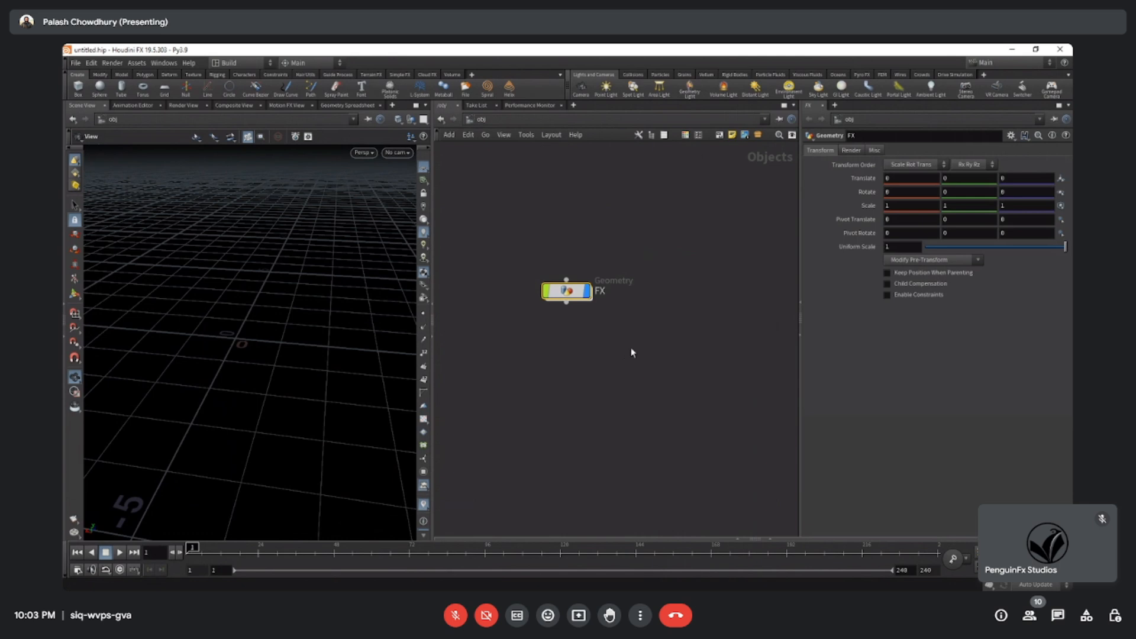
middle_drag(624, 360, 628, 348)
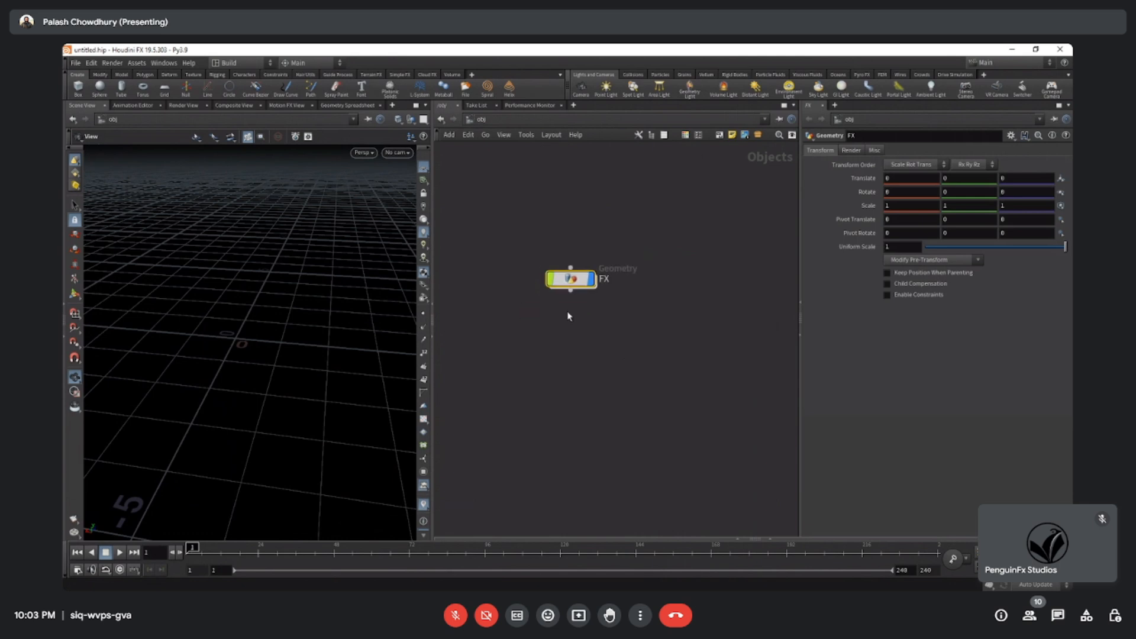
double_click(572, 281)
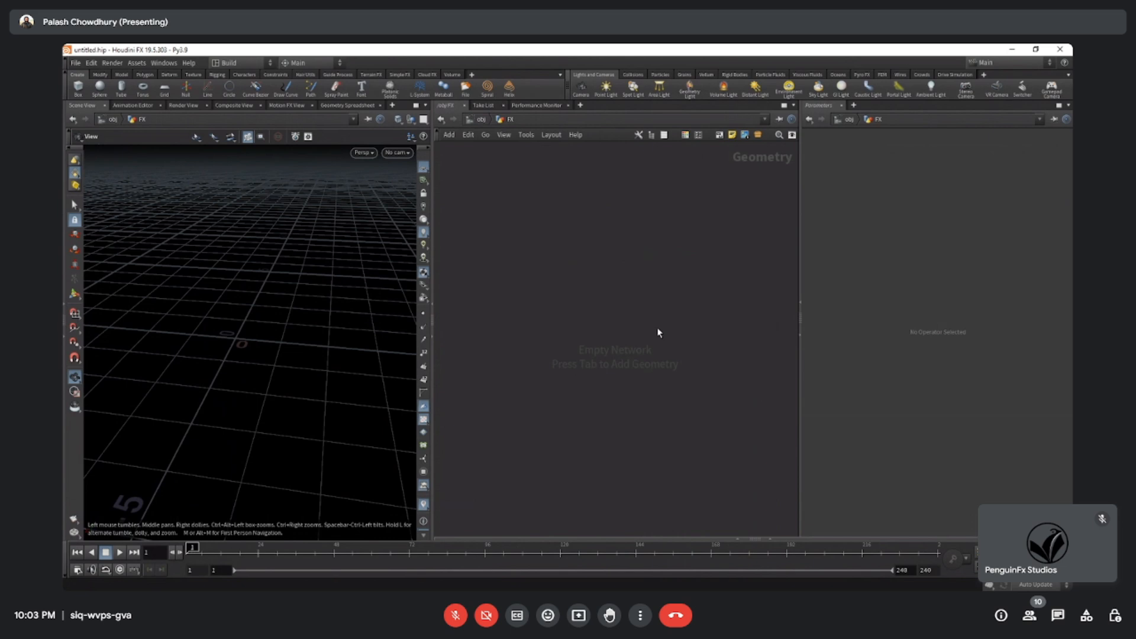
Add a Torus node from the Create category to the FX geometry network.
key(Tab)
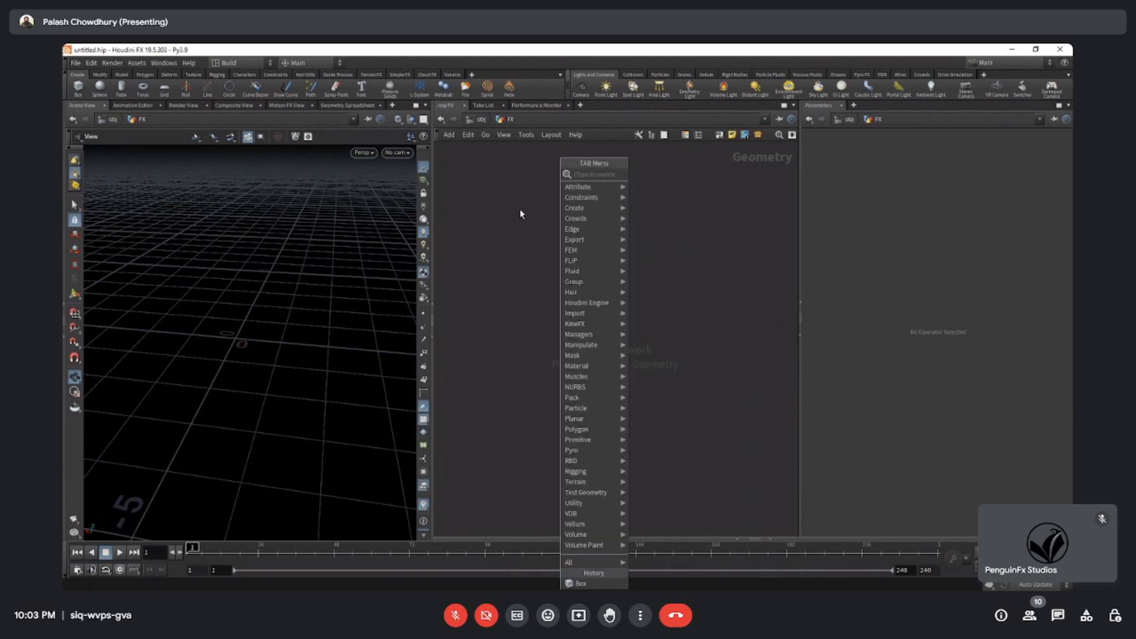
key(Escape)
key(Tab)
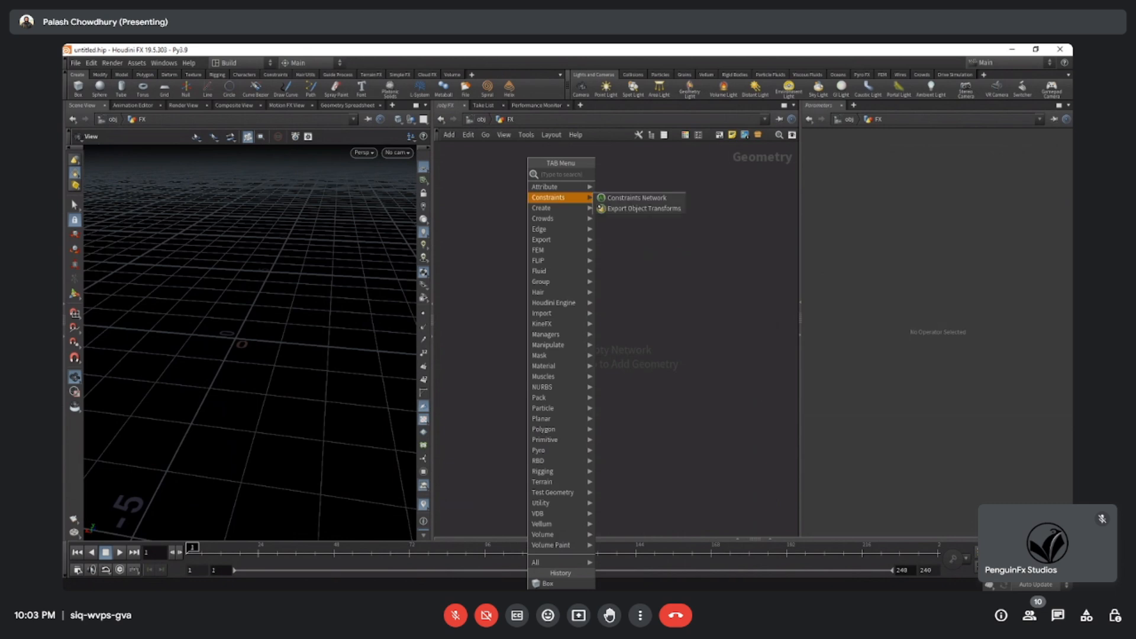
mouse_move(560, 208)
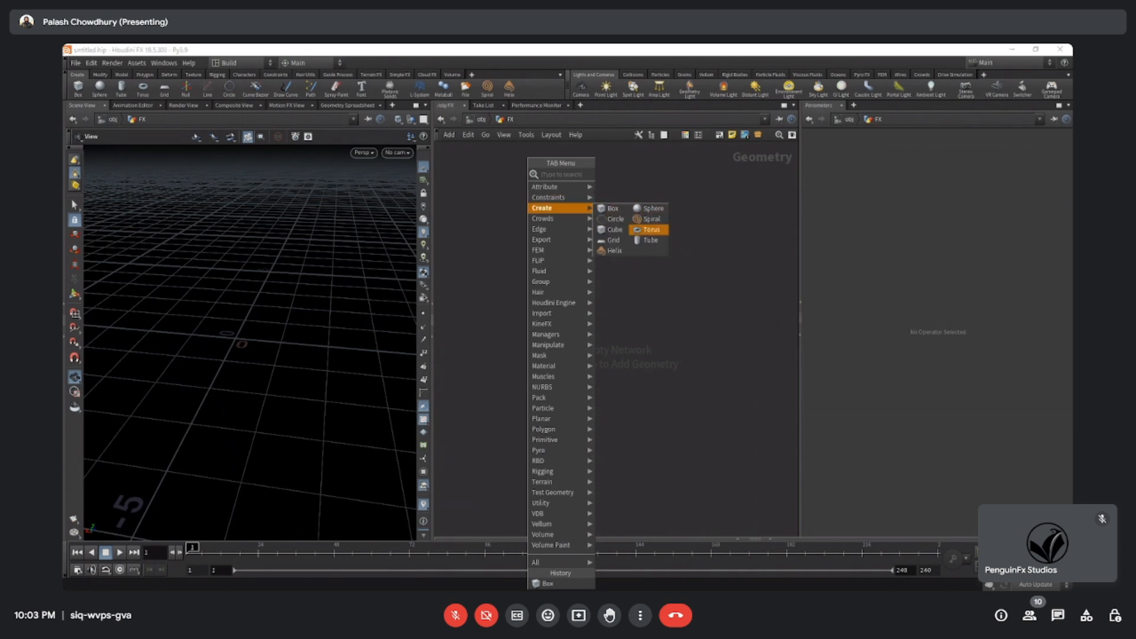
key(Escape)
click(587, 295)
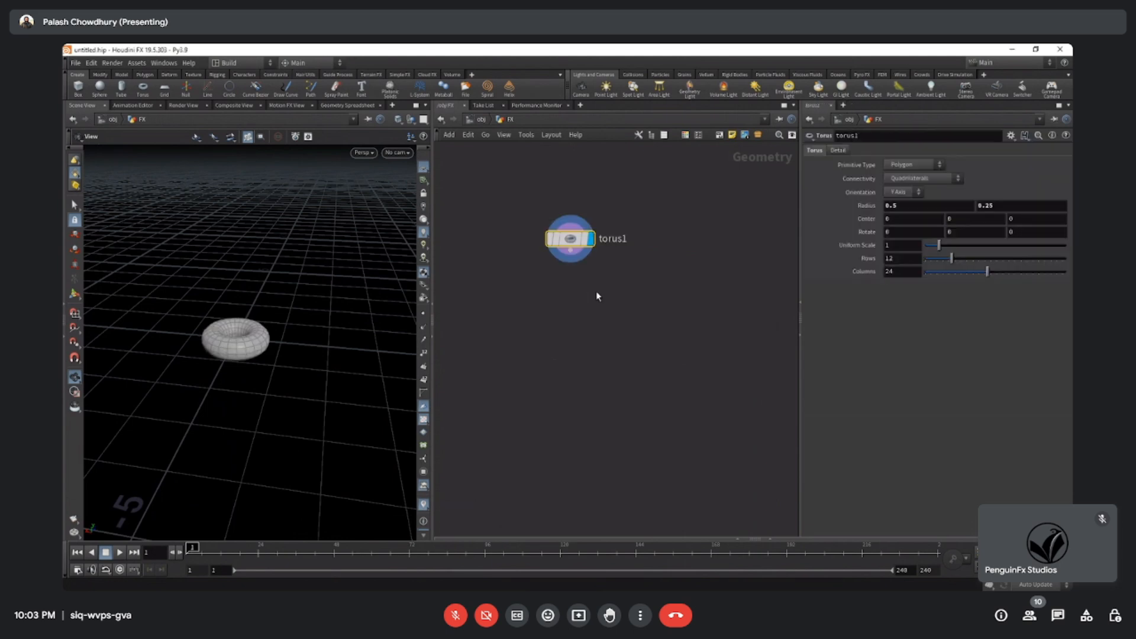
Examine the torus in the scene view and the flags and options around its node.
drag(170, 333, 284, 336)
scroll(251, 381, up, 5)
mouse_move(570, 238)
mouse_down()
mouse_move(660, 250)
mouse_move(587, 230)
mouse_up()
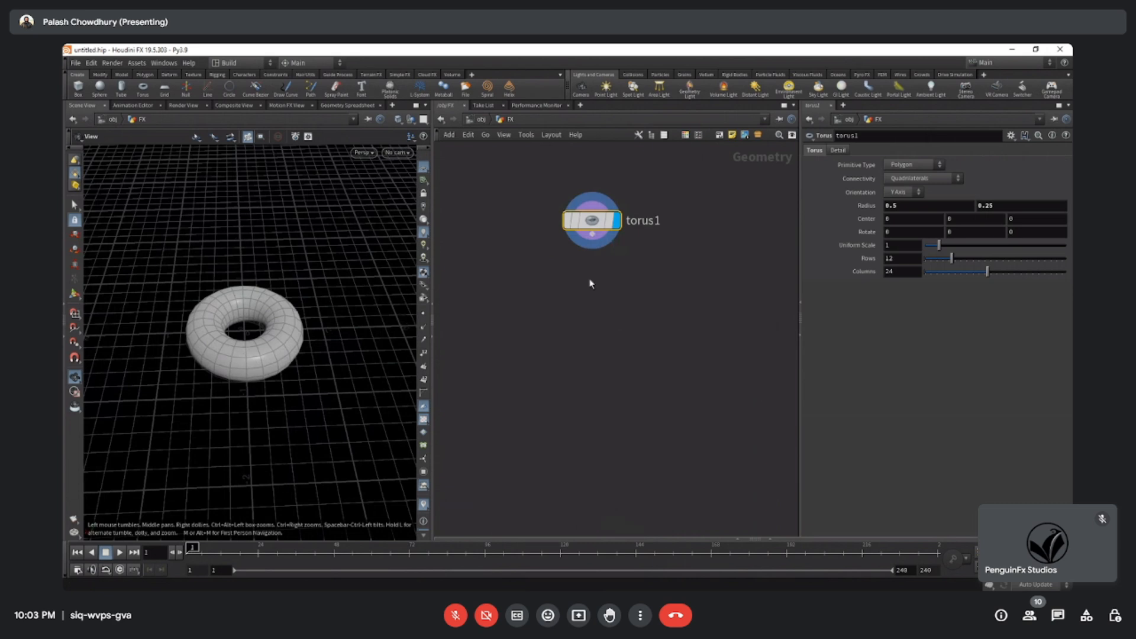
click(655, 313)
middle_drag(620, 264, 638, 320)
mouse_move(614, 282)
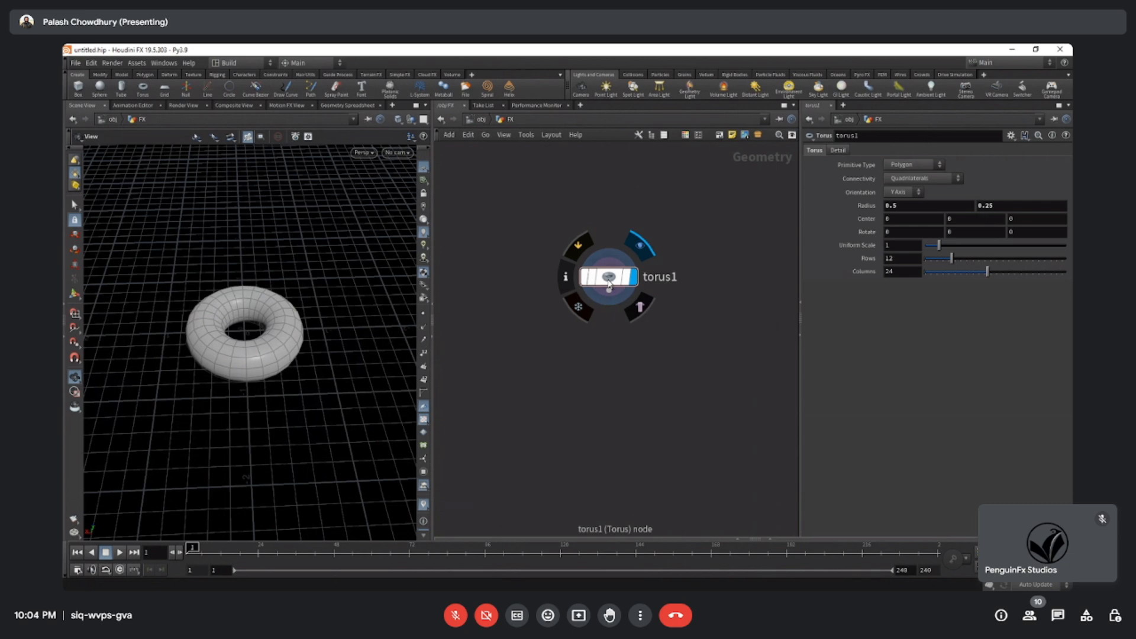
scroll(609, 358, up, 3)
middle_drag(618, 309, 605, 403)
mouse_move(588, 354)
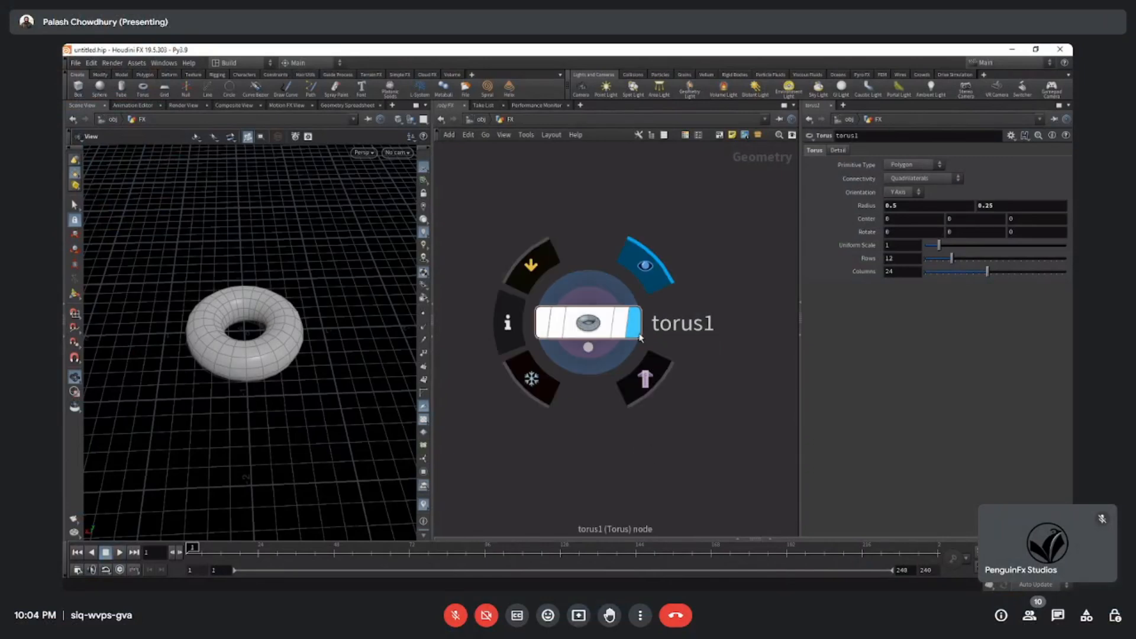
Add a Box node from the Create category beside the torus node.
scroll(556, 425, down, 2)
key(Tab)
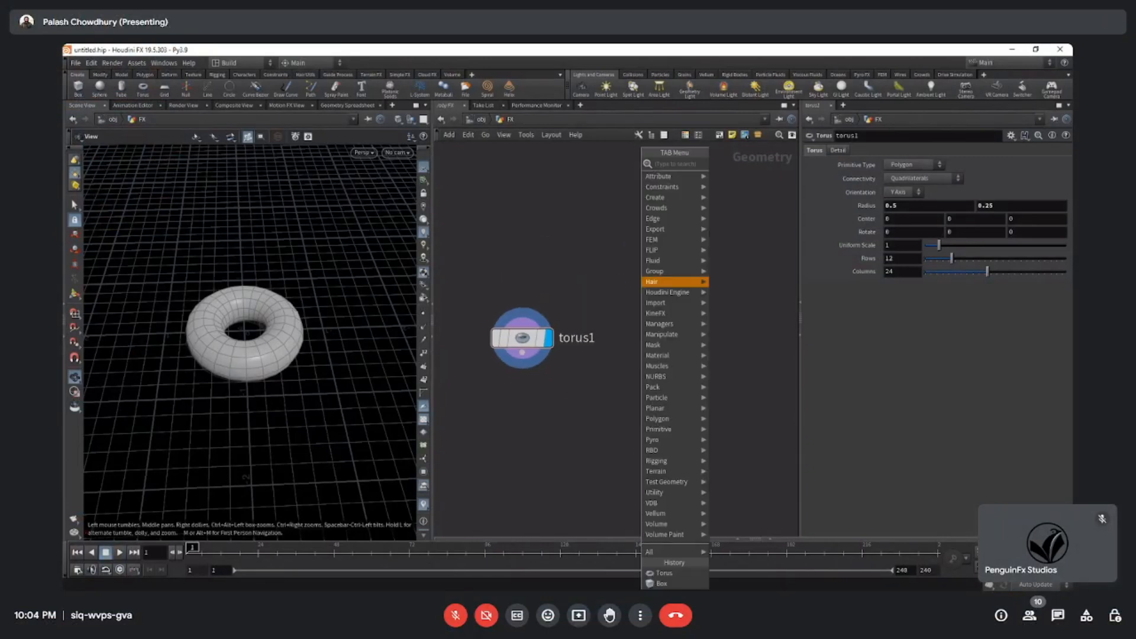
mouse_move(657, 198)
click(733, 198)
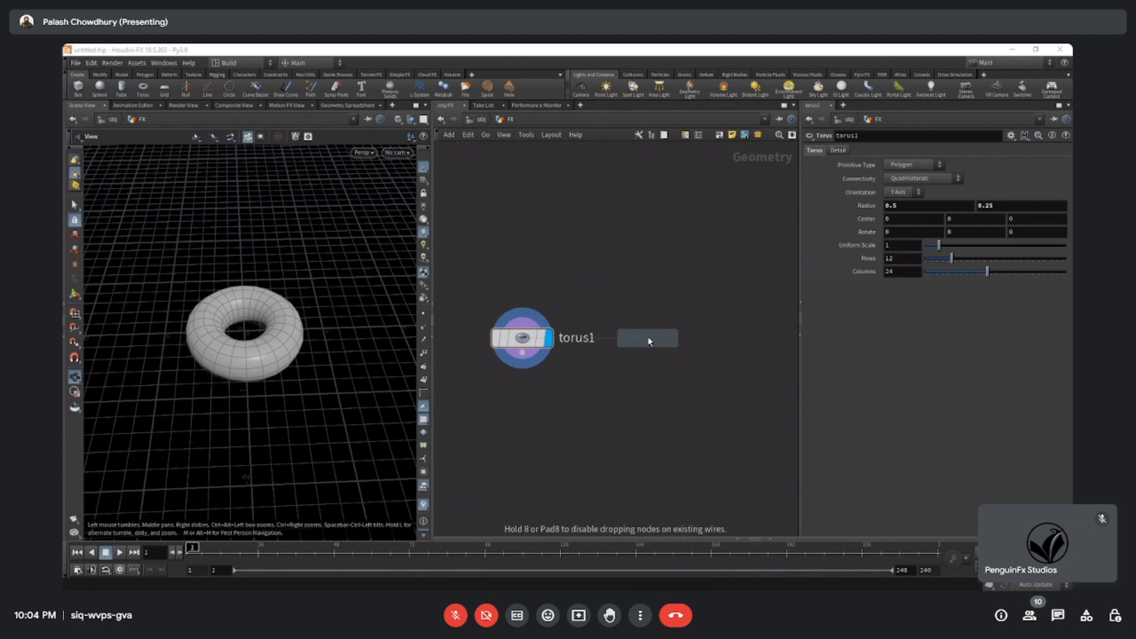
click(649, 341)
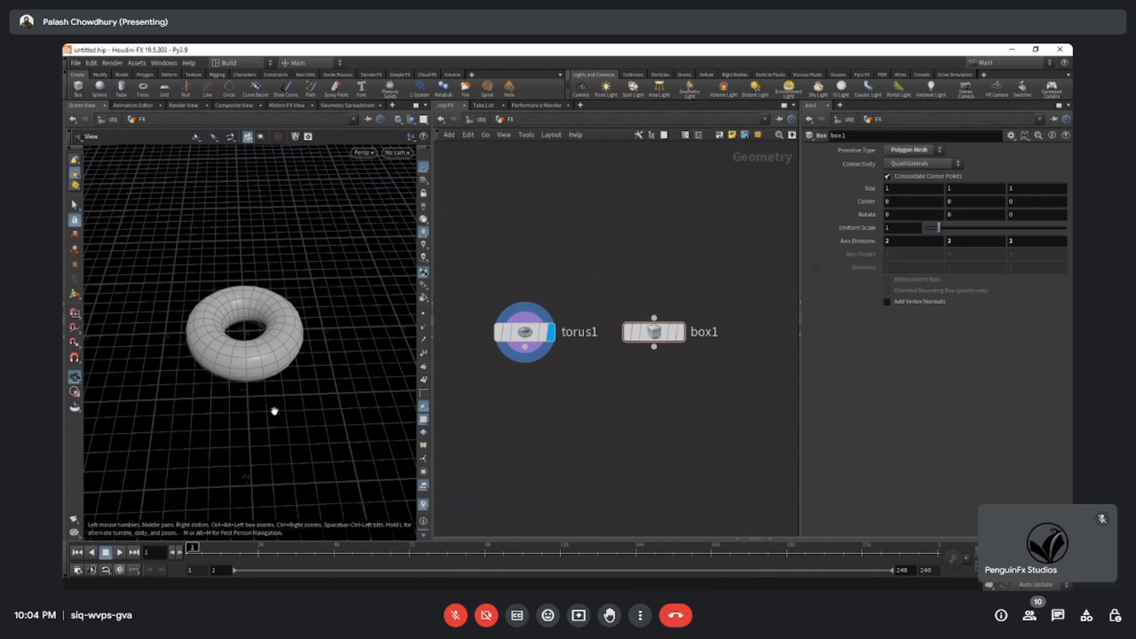
Set the display flag on the box node and view the box in the scene.
click(679, 333)
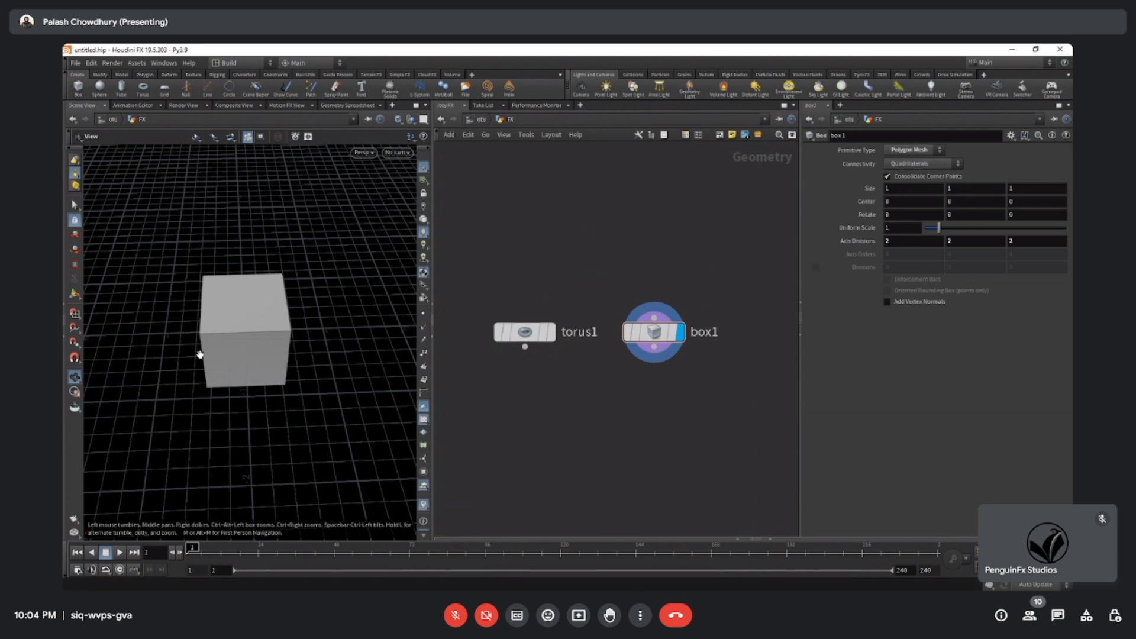
drag(200, 354, 433, 348)
mouse_move(651, 338)
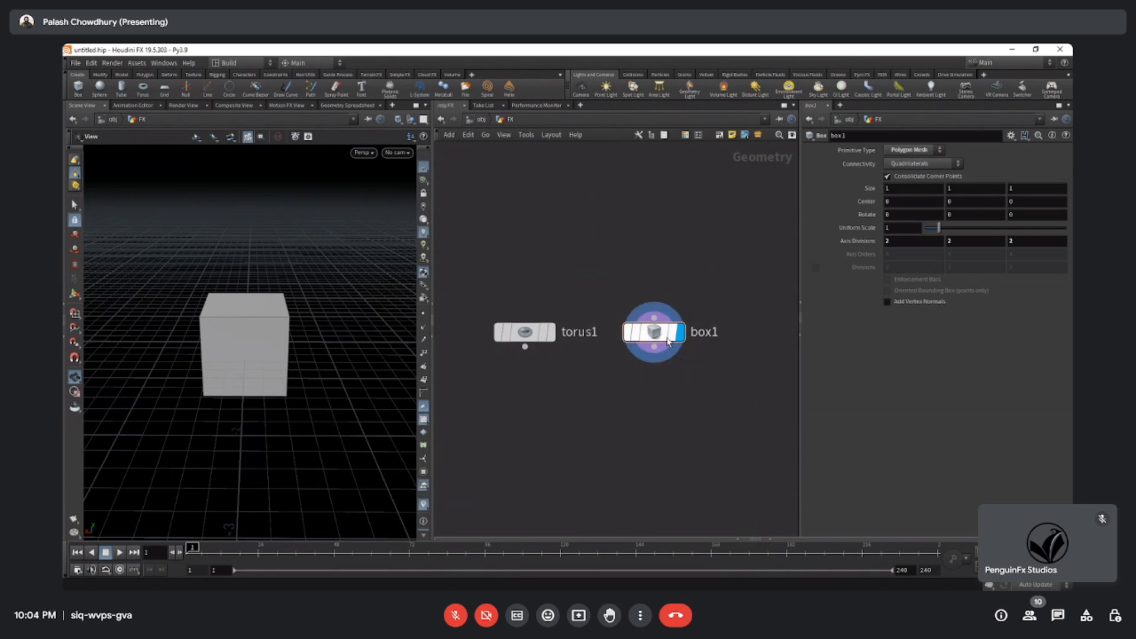
Set the display flag on the torus node and add a Merge node below the torus and box nodes.
drag(238, 375, 240, 384)
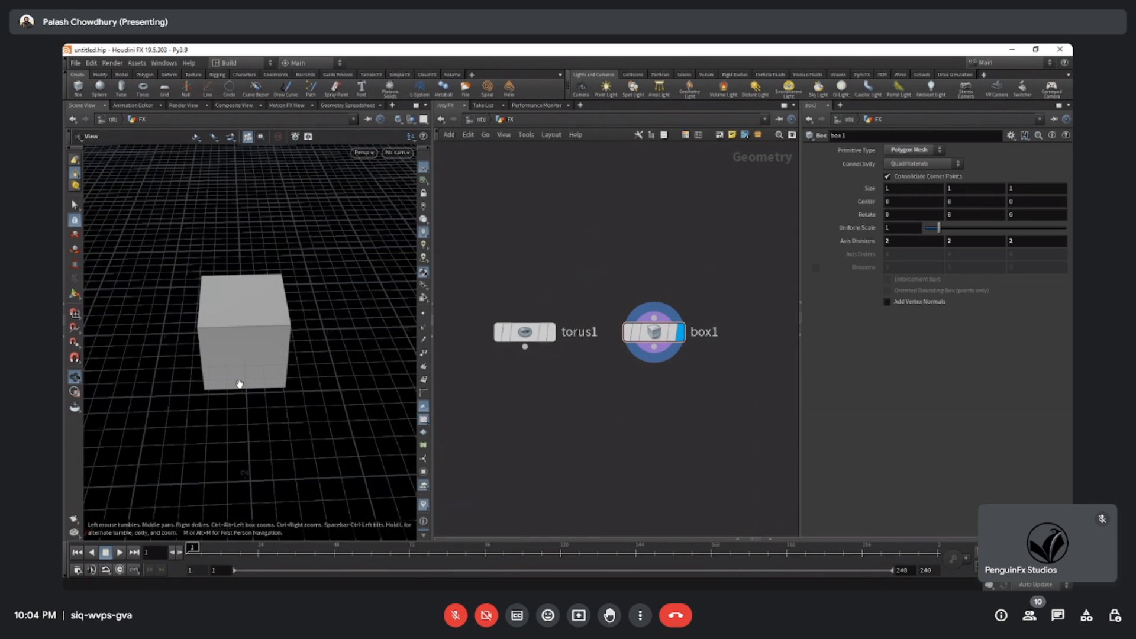
click(551, 332)
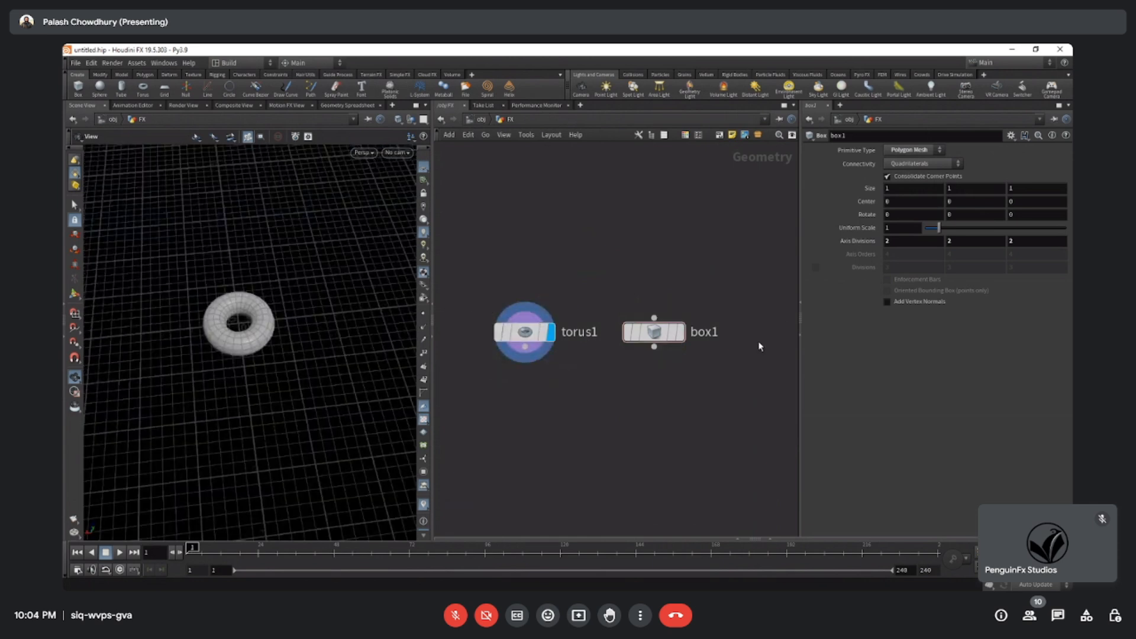
key(Tab)
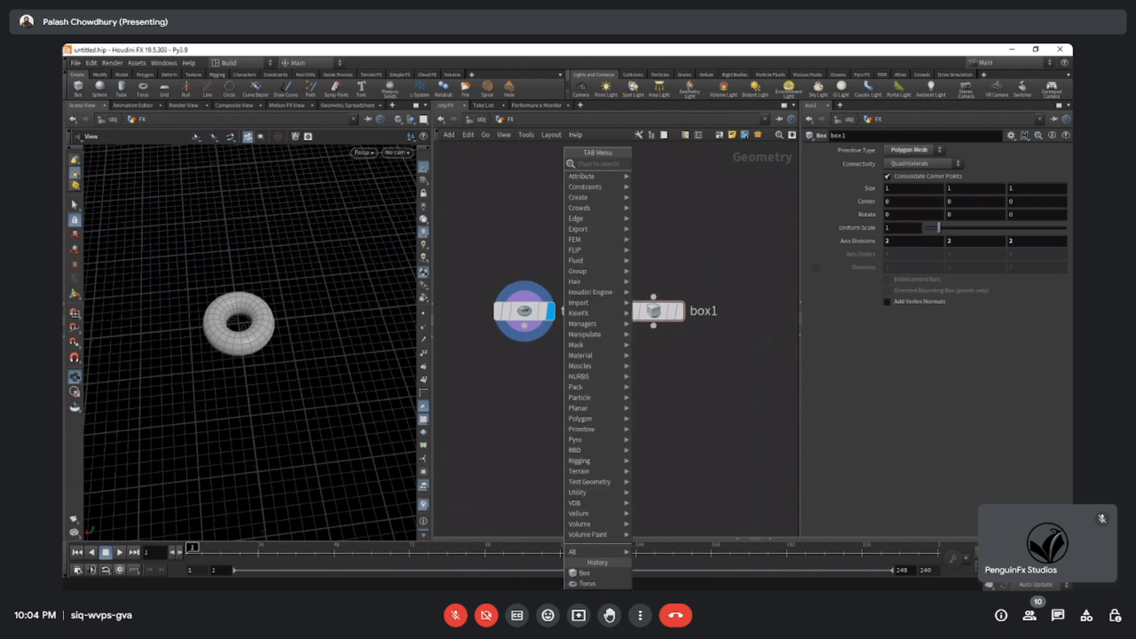
text(m)
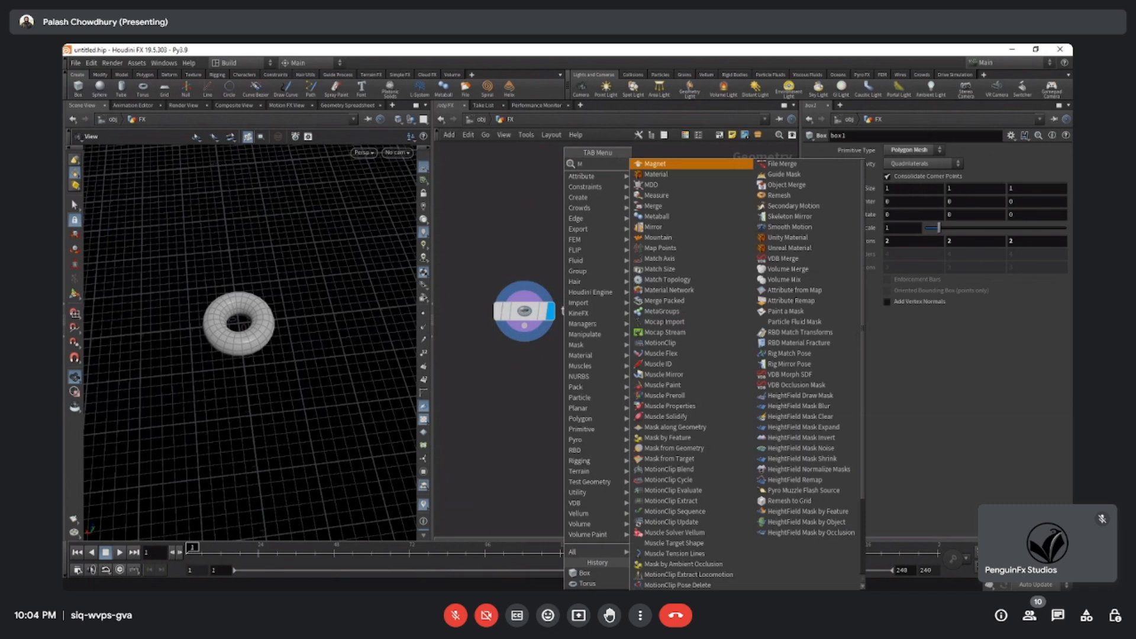
key(Escape)
click(575, 413)
drag(583, 422, 595, 422)
Connect the torus and box outputs to the Merge node and display the merged geometry in the scene.
click(524, 327)
drag(538, 361, 582, 400)
drag(654, 326, 590, 400)
click(615, 414)
drag(290, 388, 214, 361)
drag(258, 396, 290, 305)
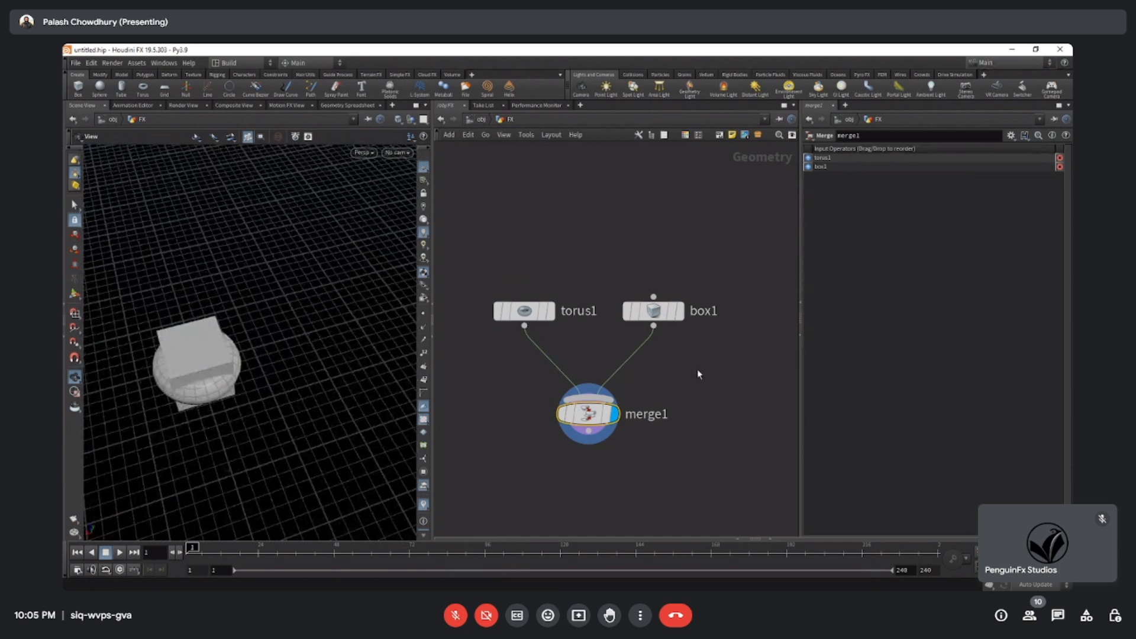
Set the box's Center X to -1.7 so that it sits beside the torus.
click(652, 311)
drag(242, 421, 251, 394)
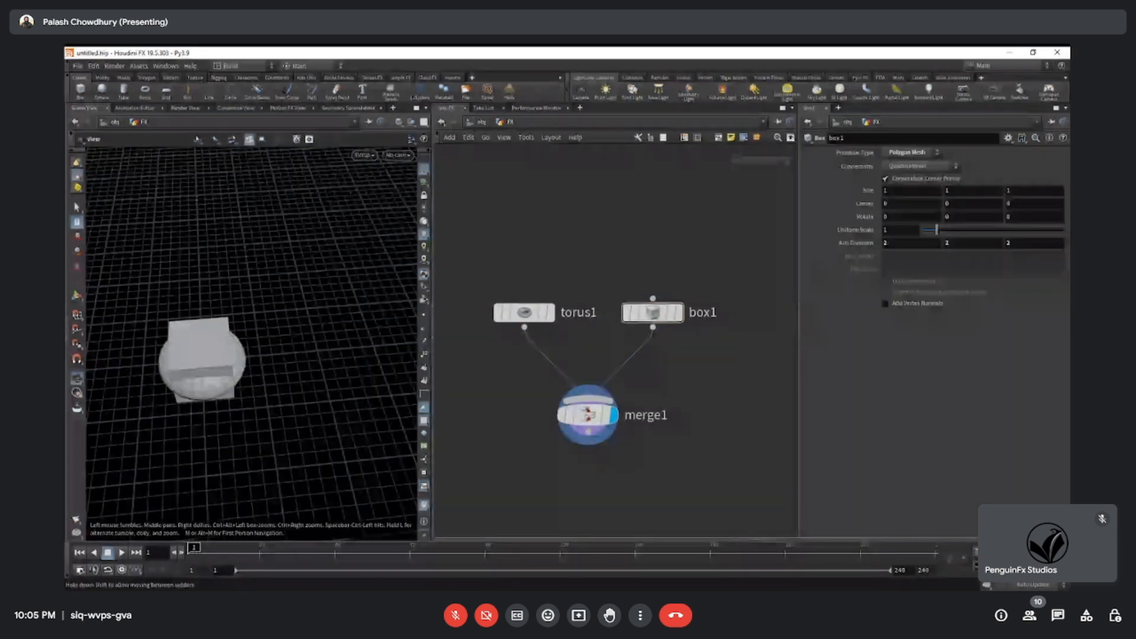
middle_drag(906, 187, 824, 204)
key(ctrl+z)
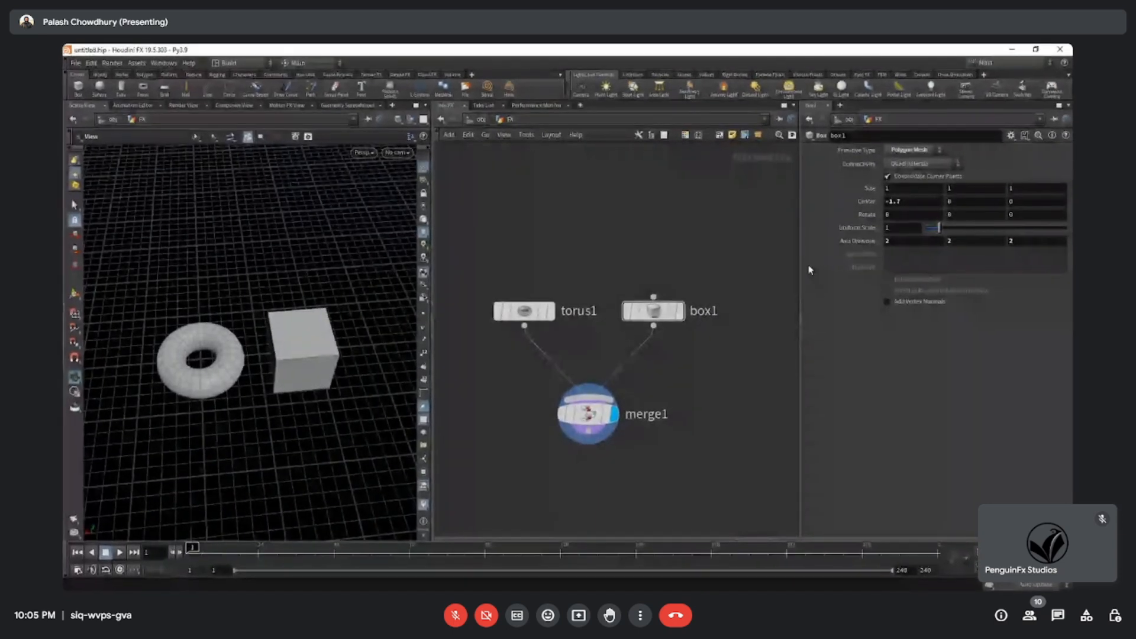
drag(133, 441, 166, 398)
scroll(187, 467, up, 4)
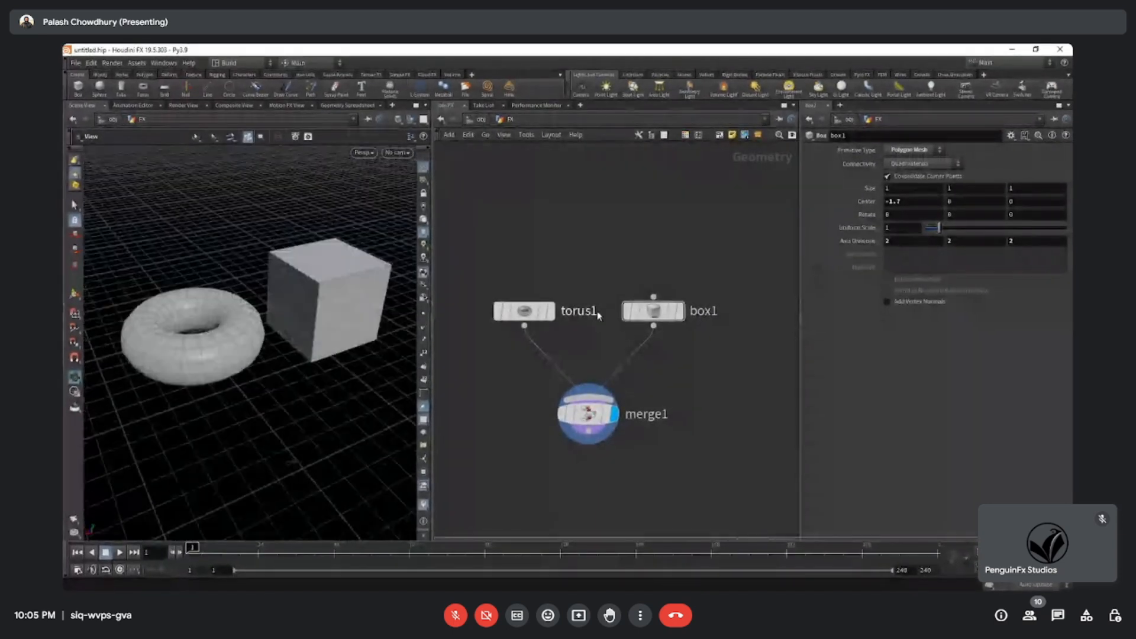
Switch the display flag from the merge to the torus, to the box, and back to the torus.
click(550, 311)
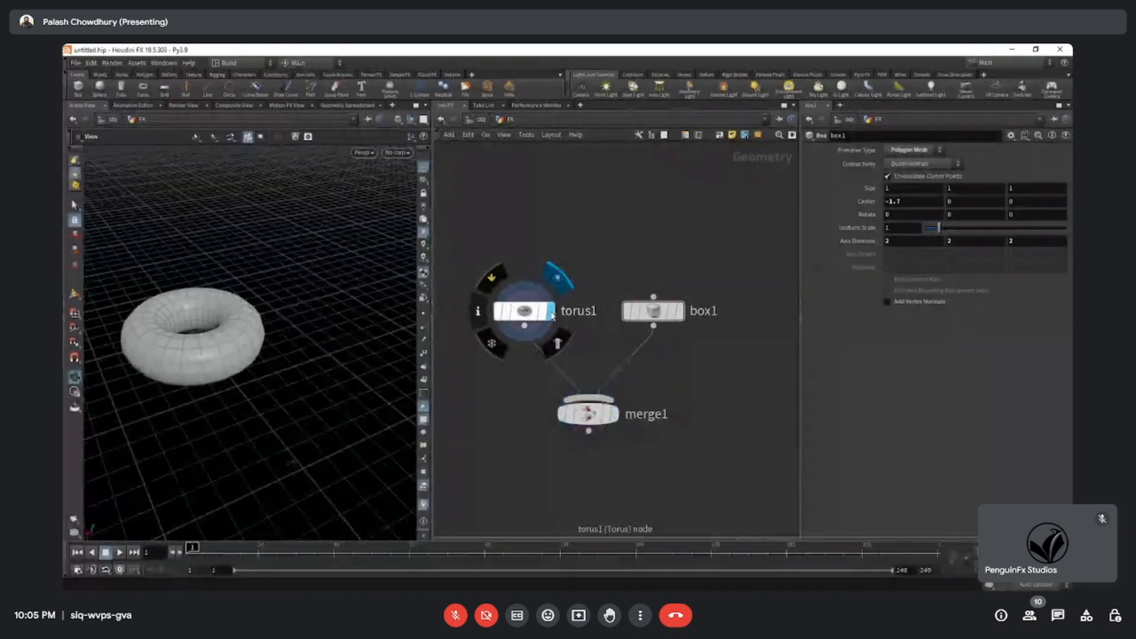
click(680, 311)
scroll(710, 396, up, 3)
middle_drag(603, 391, 652, 405)
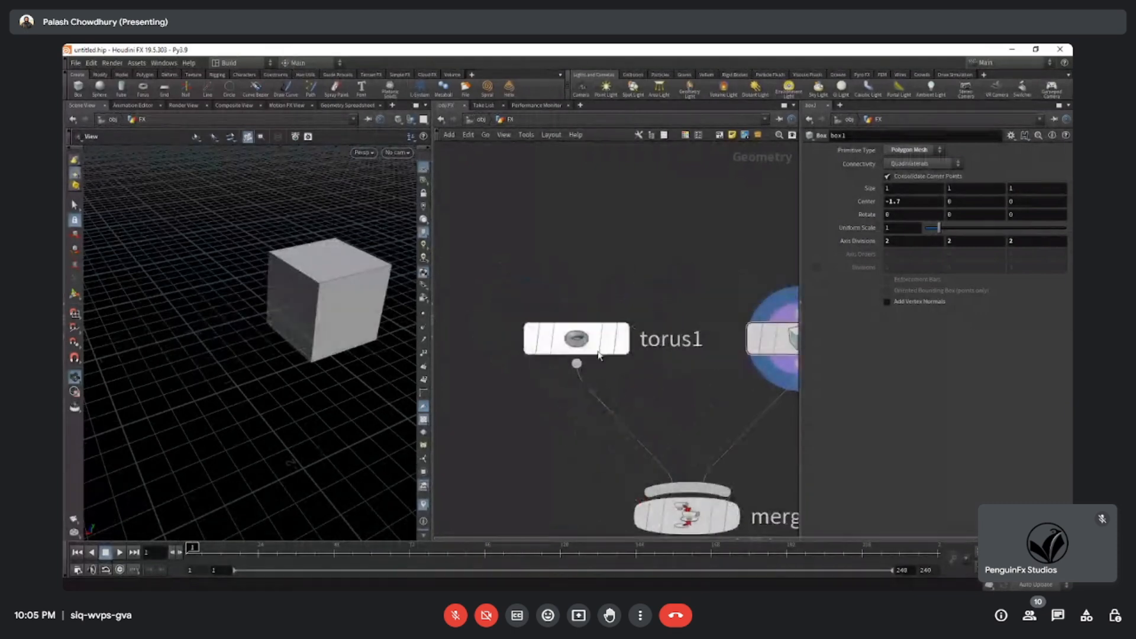
mouse_move(610, 341)
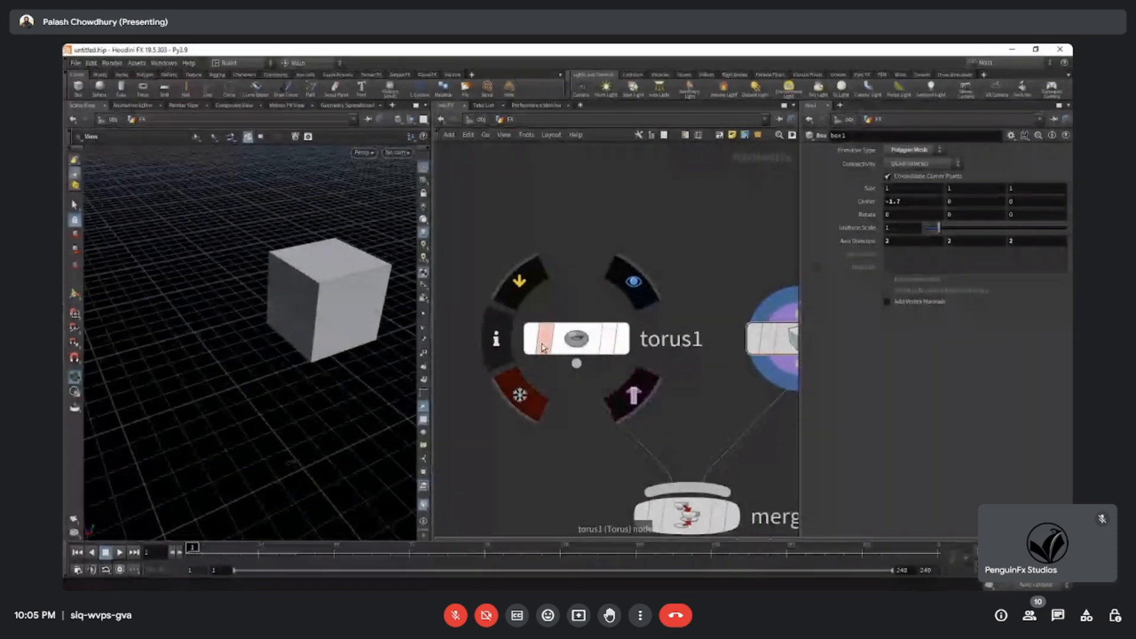
middle_drag(568, 444, 547, 422)
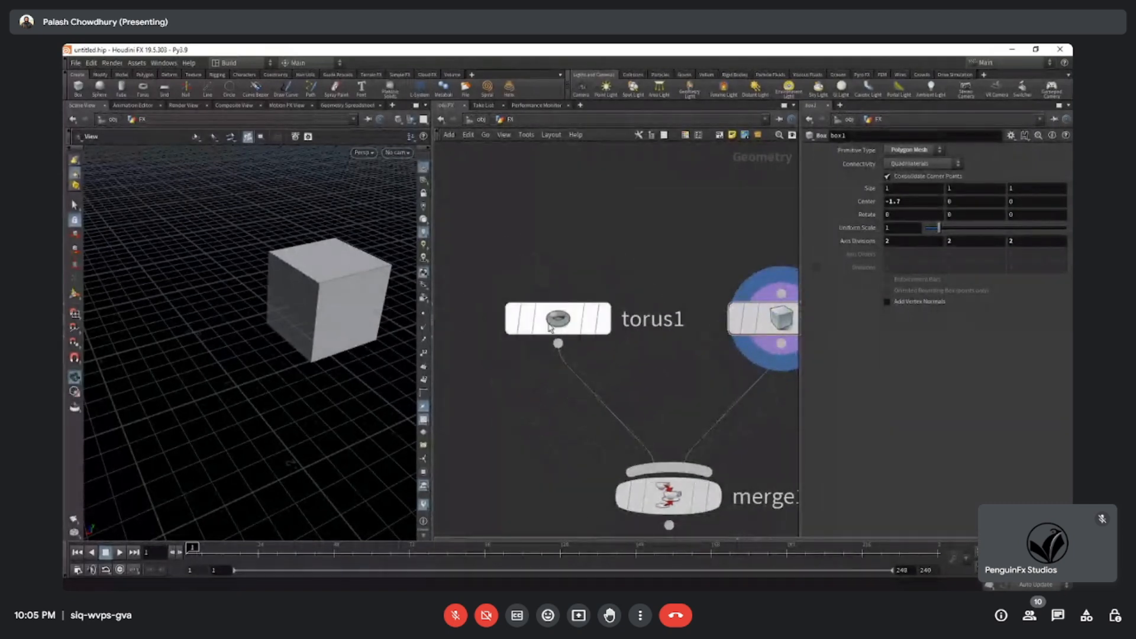
click(610, 320)
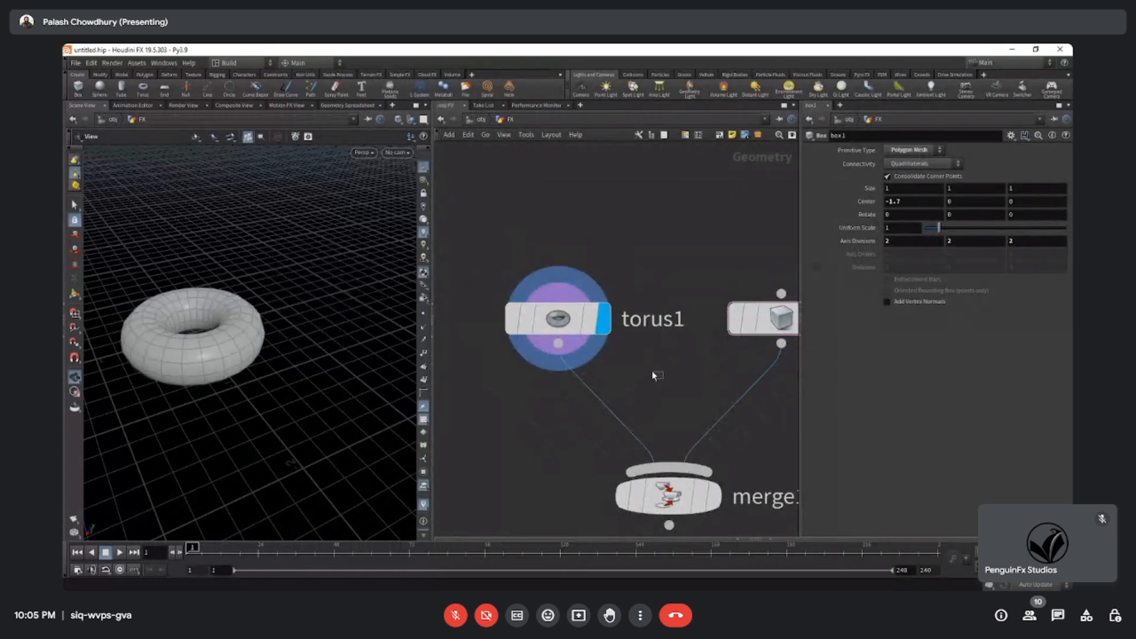
Delete the Merge node below the torus and box nodes.
click(589, 320)
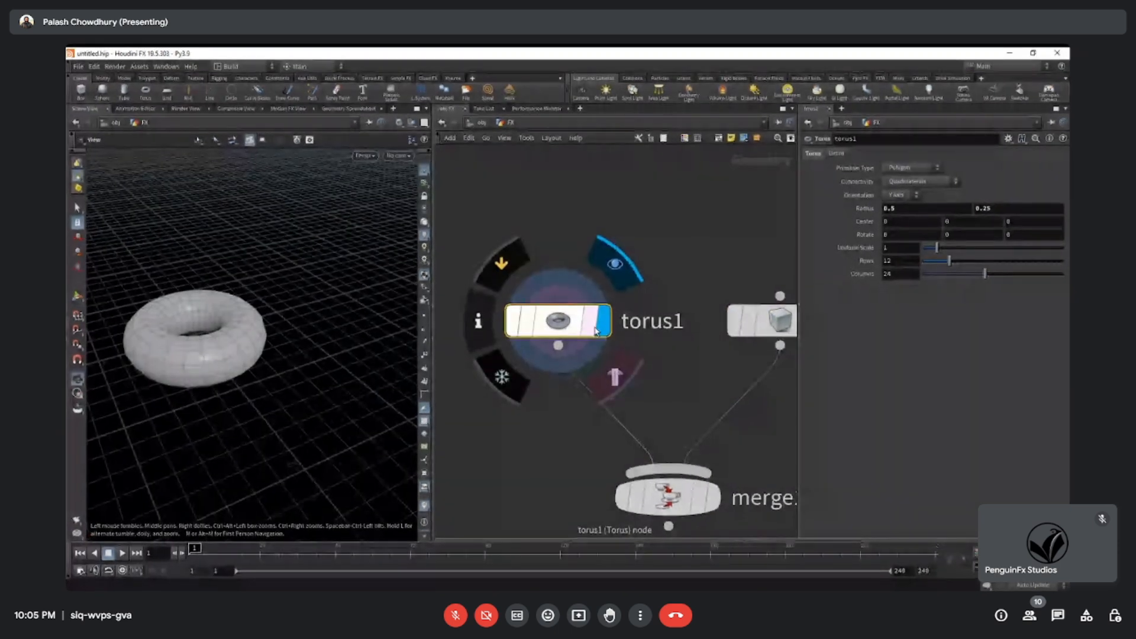
scroll(671, 370, down, 3)
middle_drag(611, 401, 620, 382)
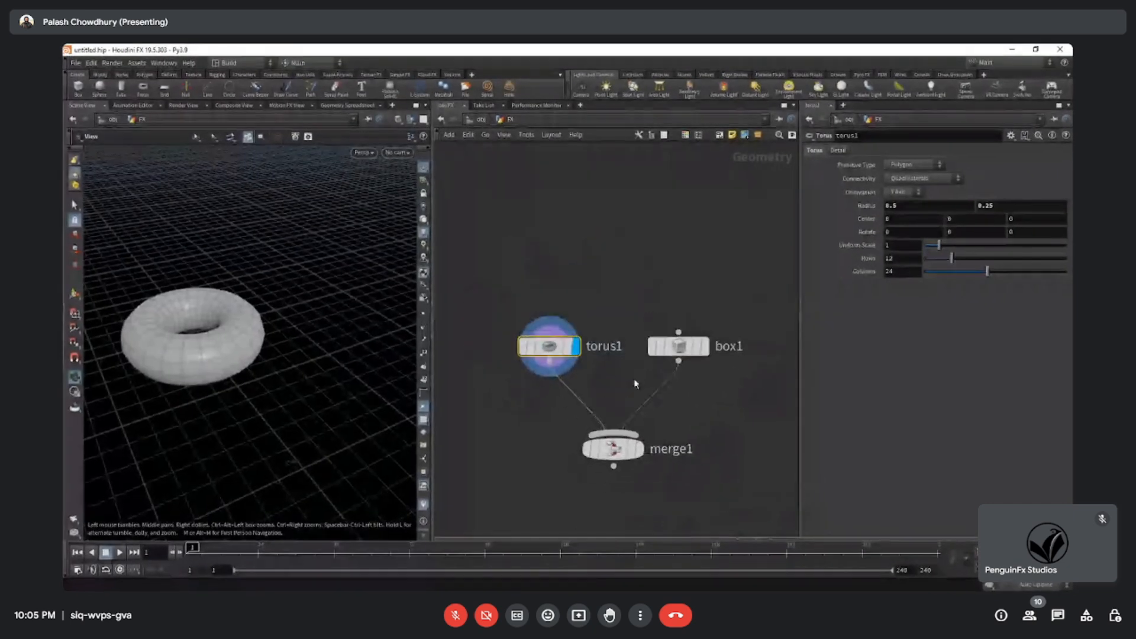
mouse_move(216, 332)
mouse_down()
mouse_move(203, 370)
mouse_move(213, 350)
mouse_up()
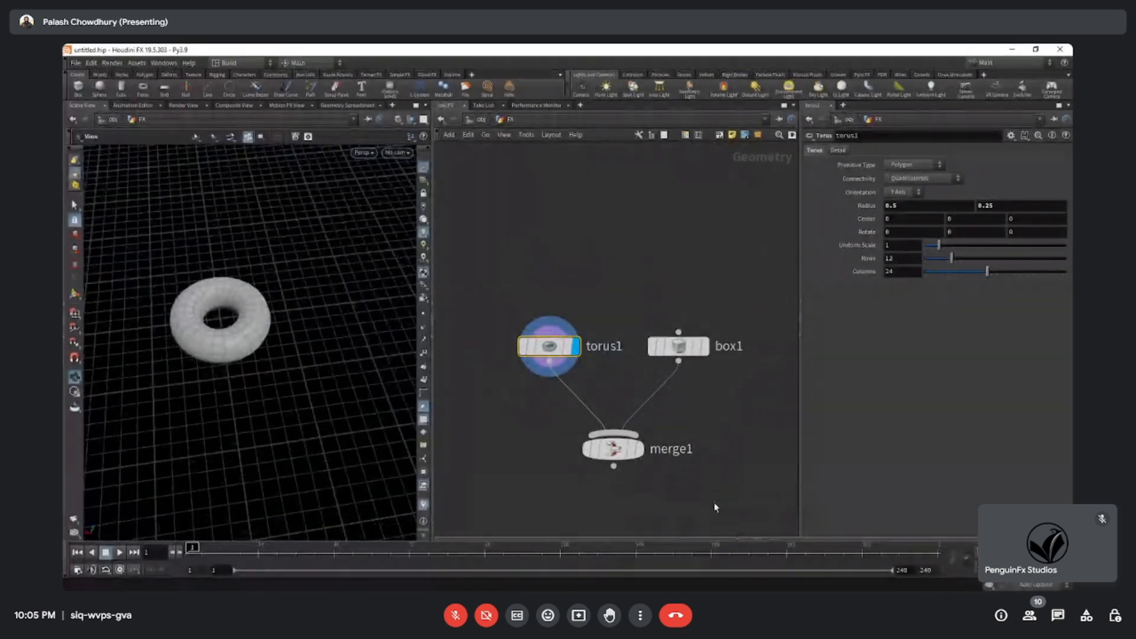
drag(716, 505, 594, 466)
key(Delete)
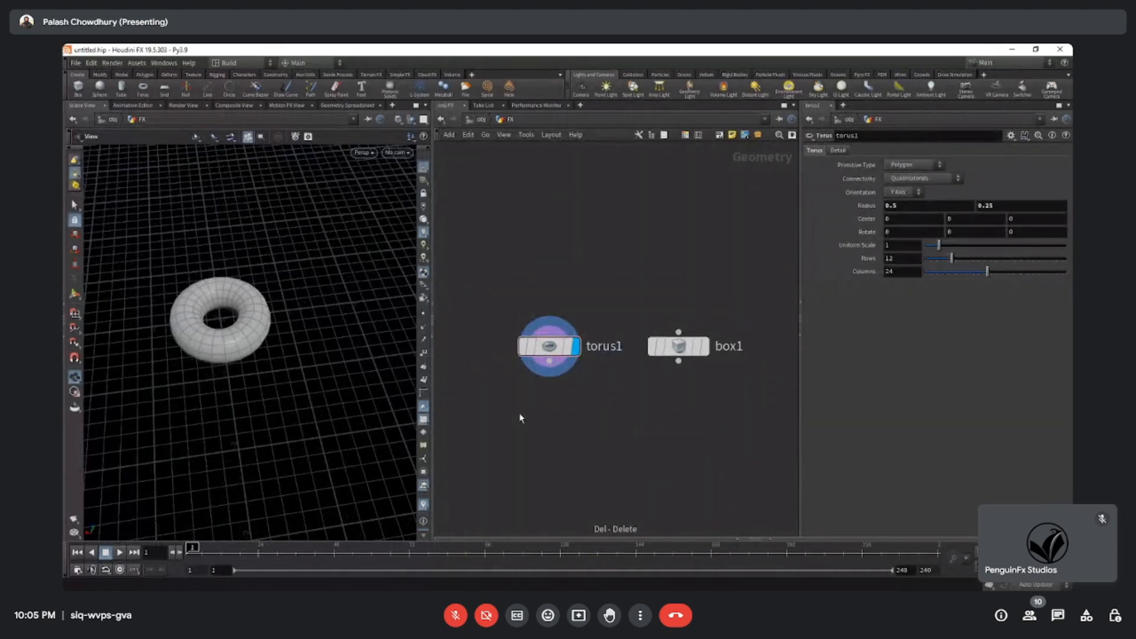
Set the template flag on the box node and view its wireframe beside the displayed torus.
scroll(693, 385, up, 2)
scroll(688, 379, down, 3)
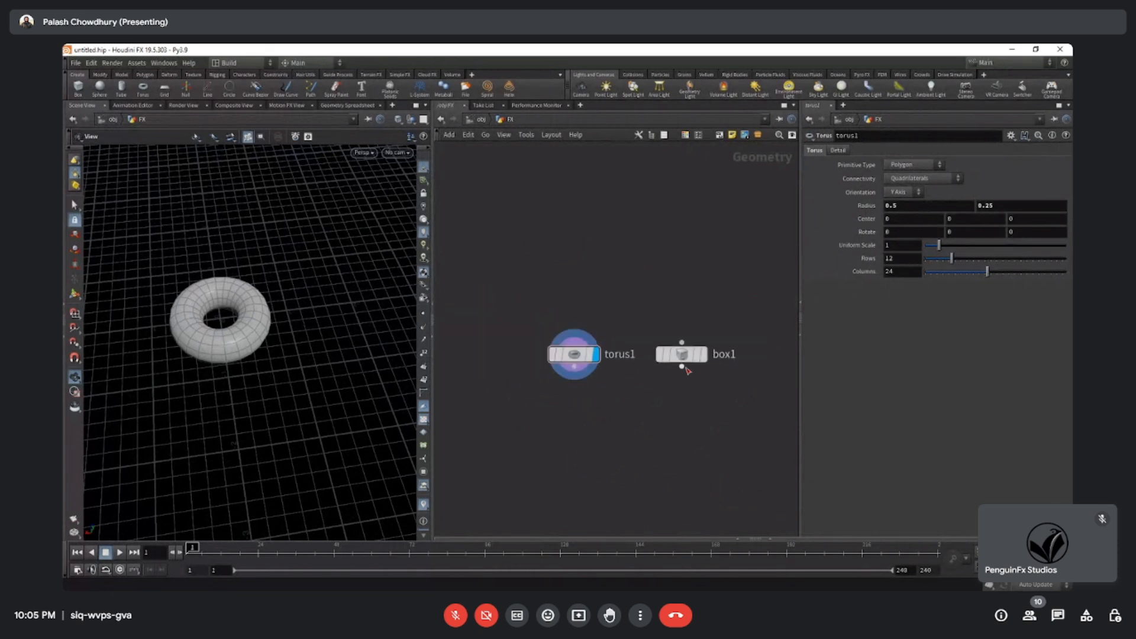
scroll(701, 387, up, 3)
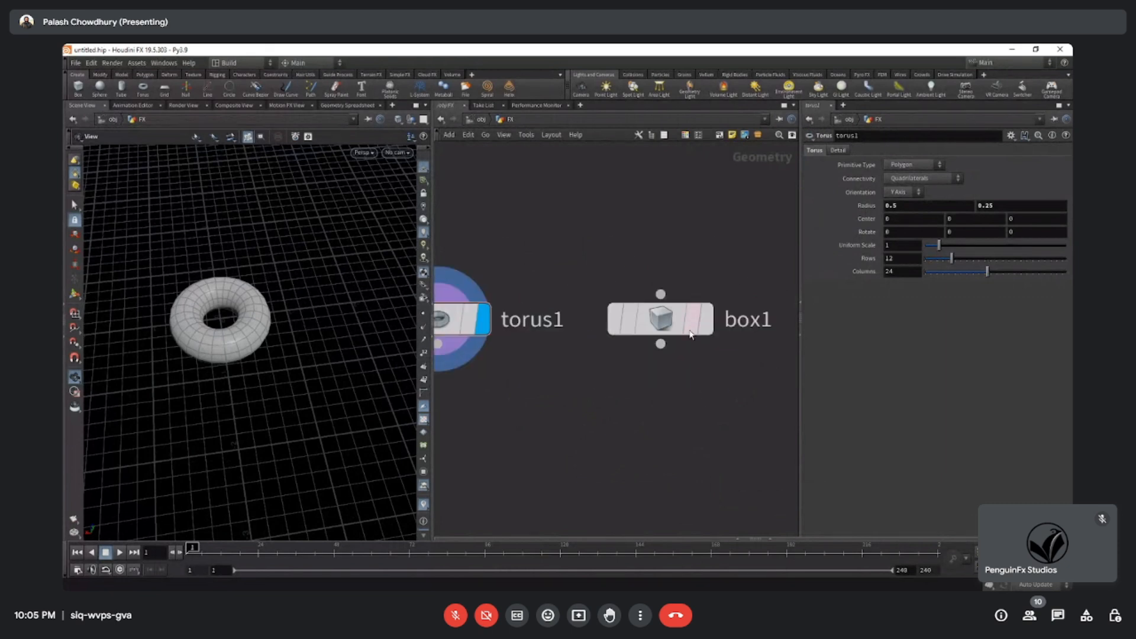
mouse_move(692, 332)
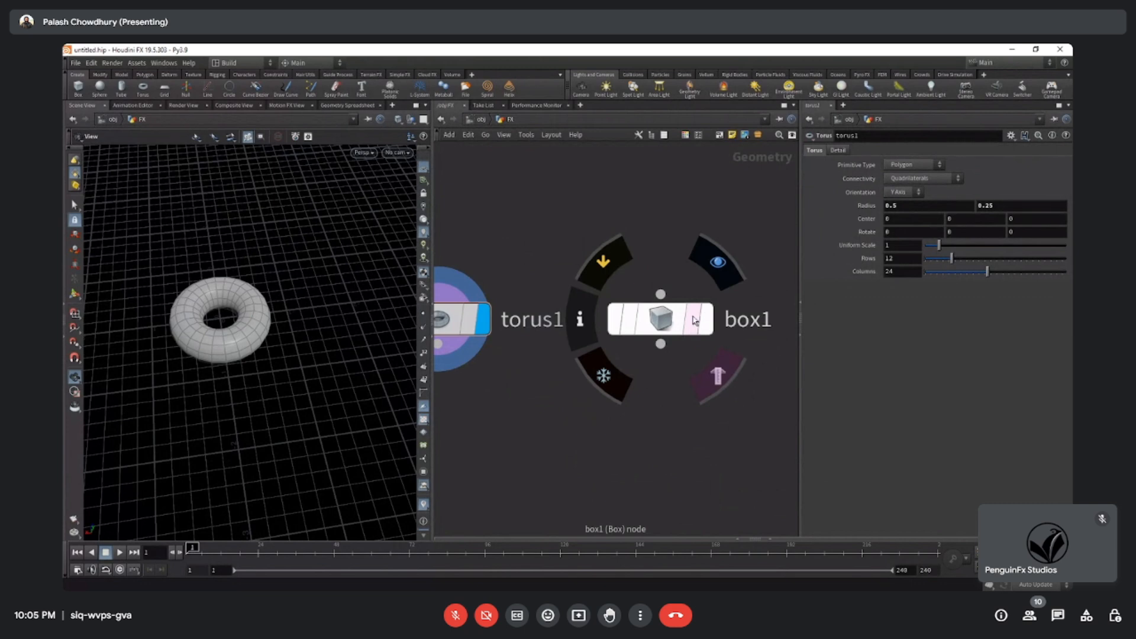
click(702, 321)
drag(335, 332, 333, 363)
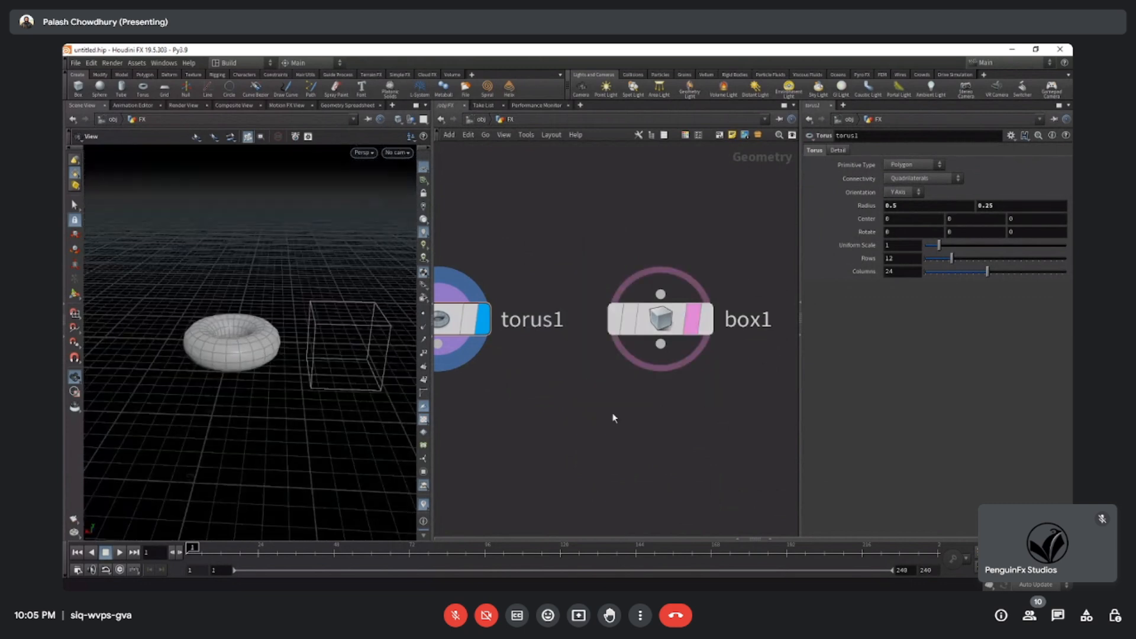
Set the display flag on the box node and the template flag on the torus node, and view both.
click(724, 326)
click(724, 327)
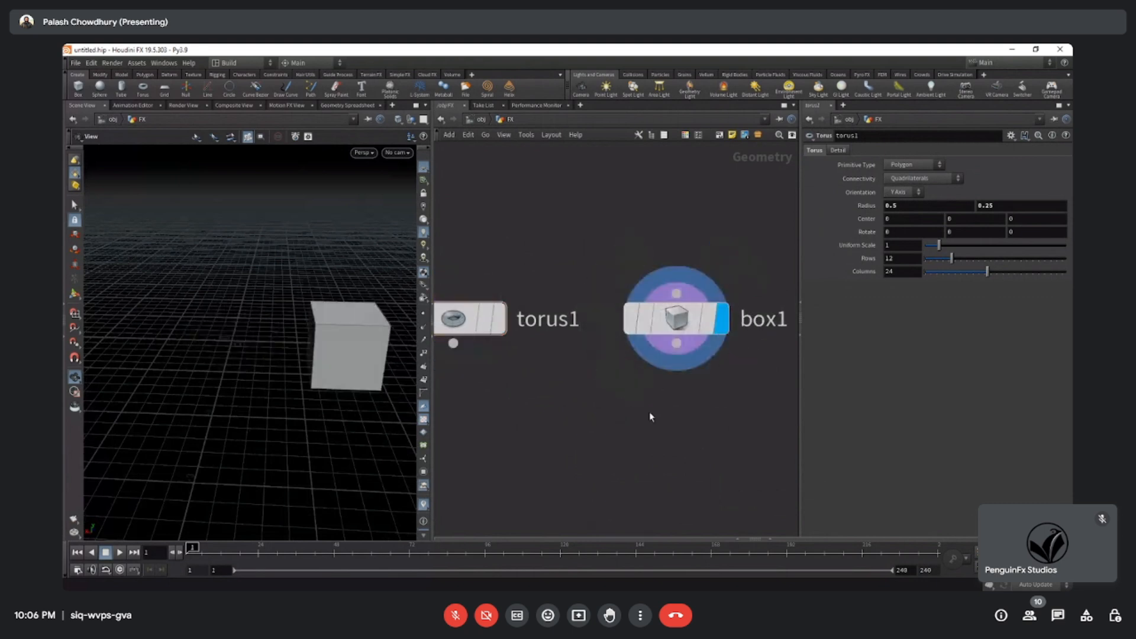
mouse_move(503, 331)
click(562, 379)
drag(242, 320, 261, 368)
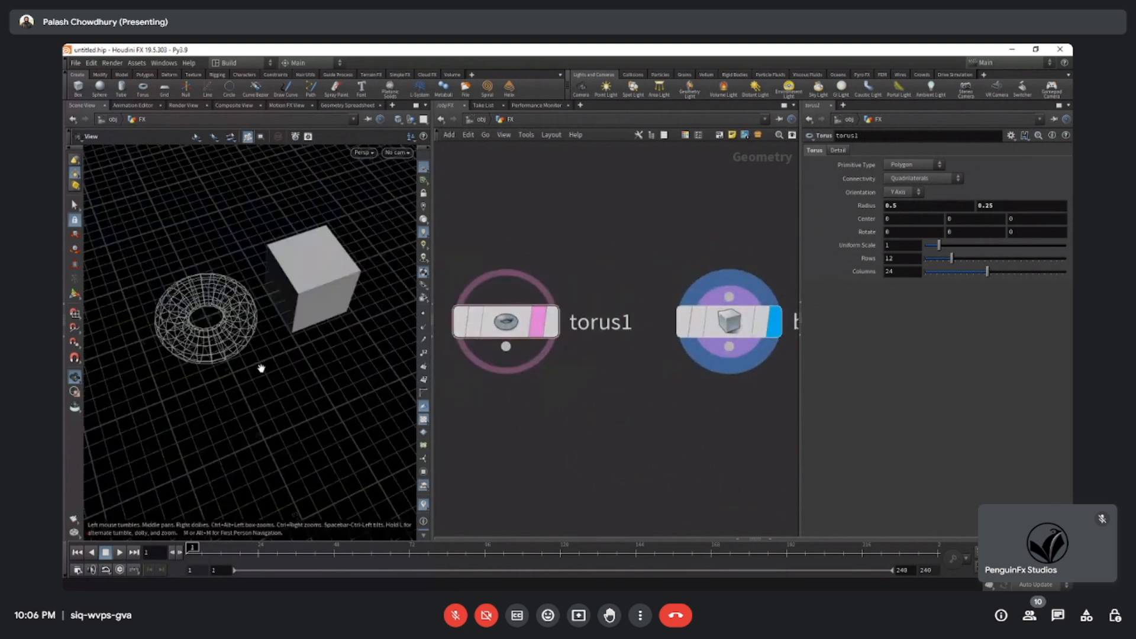
mouse_move(260, 368)
right_down()
mouse_move(386, 356)
mouse_move(240, 370)
right_up()
drag(241, 370, 249, 318)
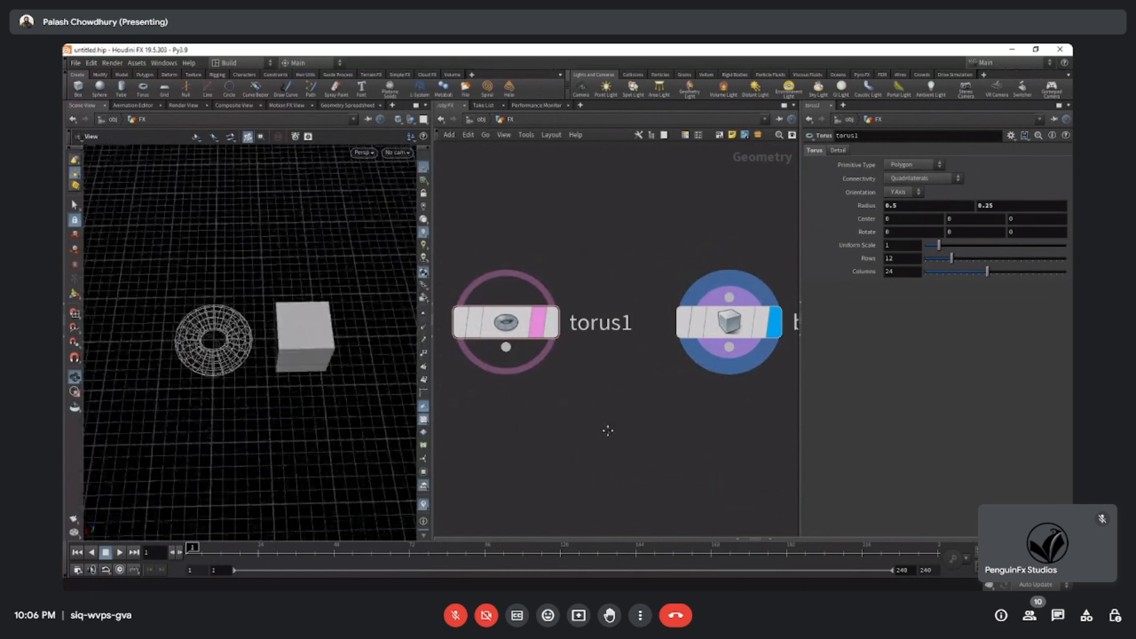
Turn off the torus node's template flag and move the box node slightly further away from it.
click(538, 323)
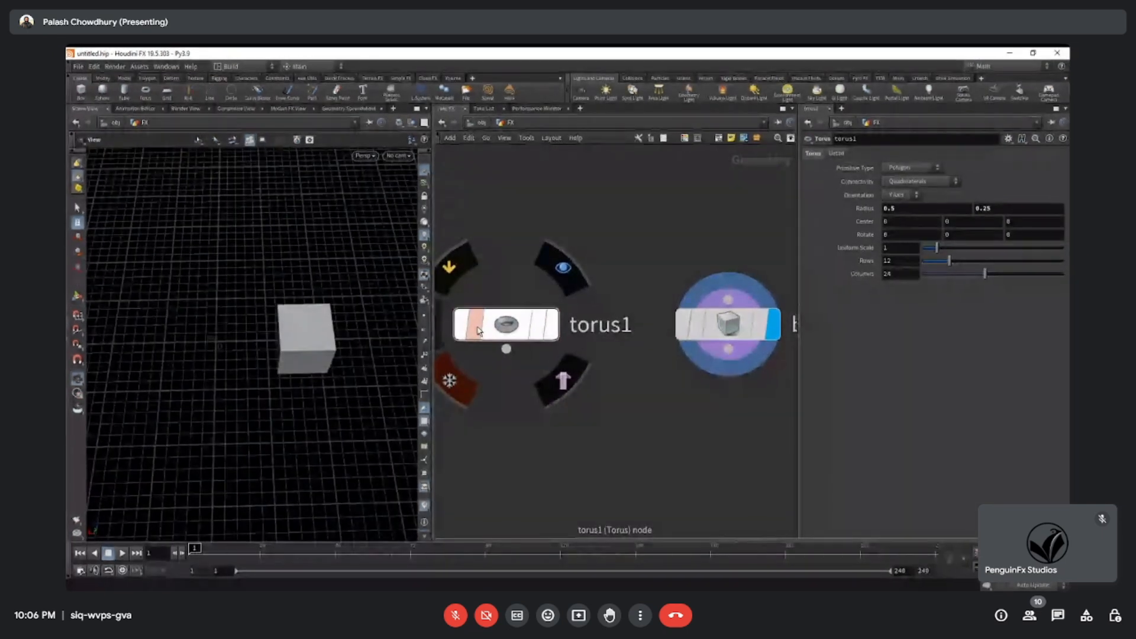
middle_drag(490, 424, 535, 436)
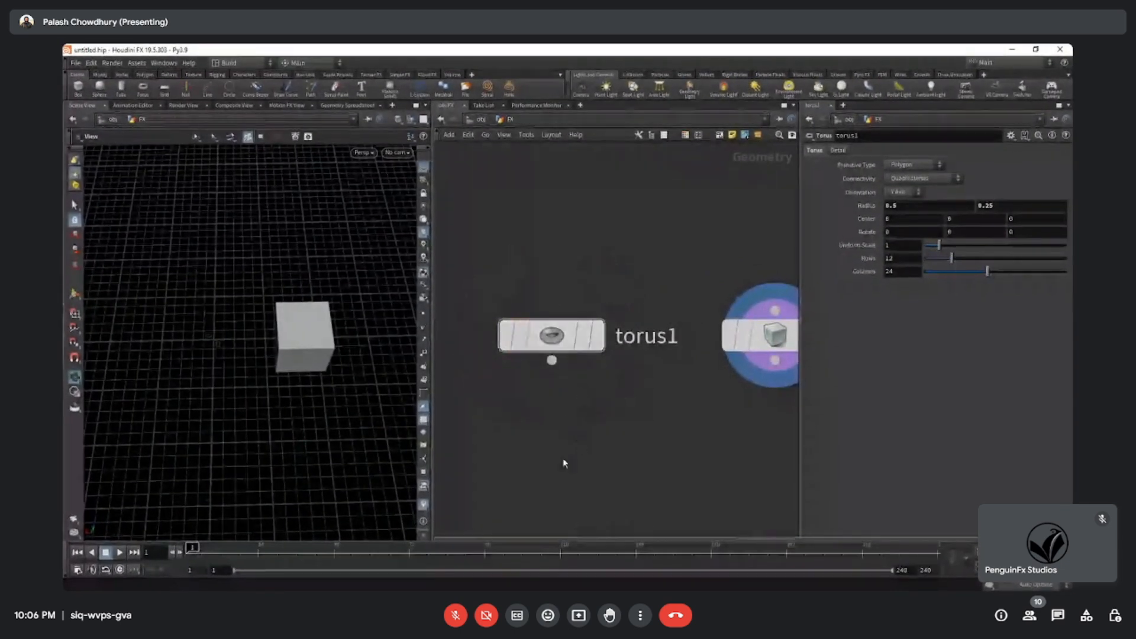
scroll(564, 462, down, 5)
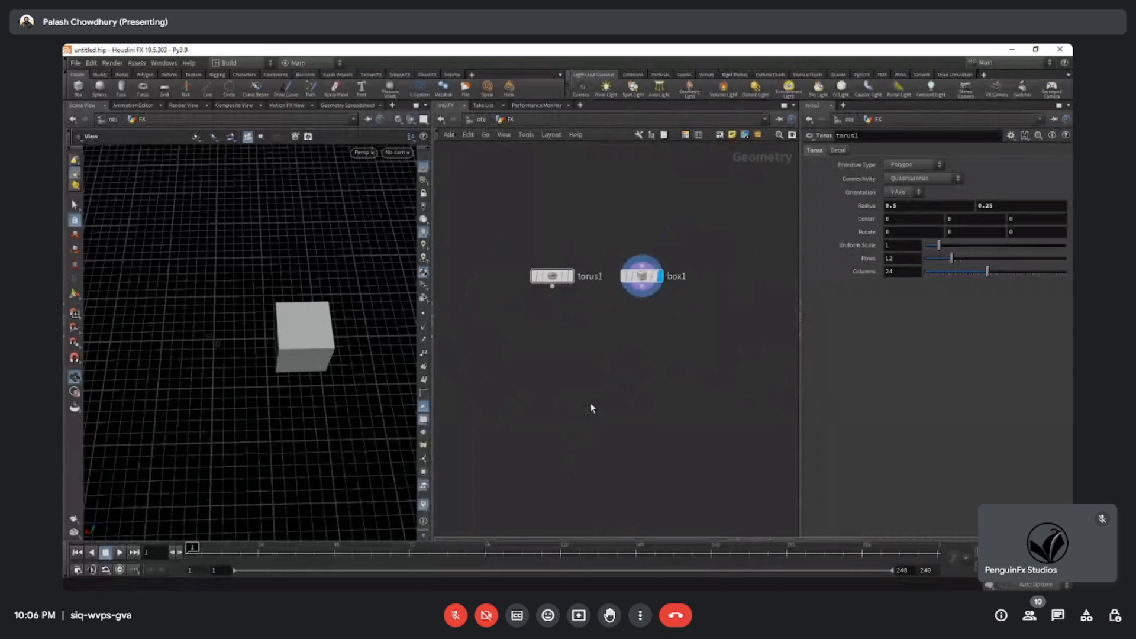
drag(641, 277, 655, 278)
middle_drag(590, 368, 590, 340)
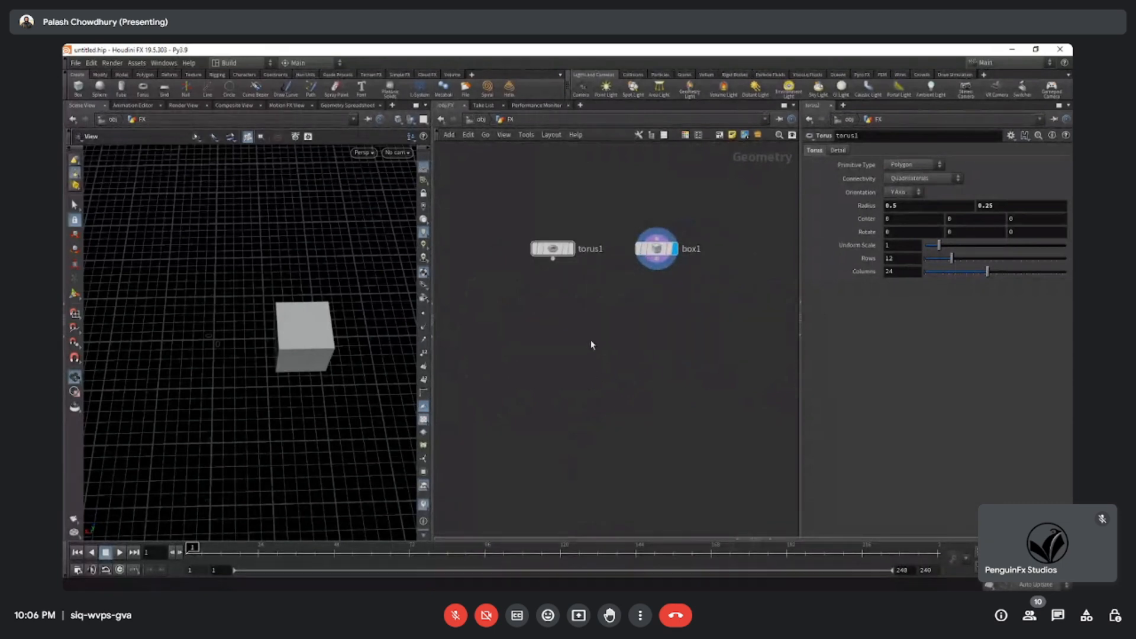
drag(510, 284, 738, 481)
scroll(609, 385, down, 4)
drag(535, 176, 740, 496)
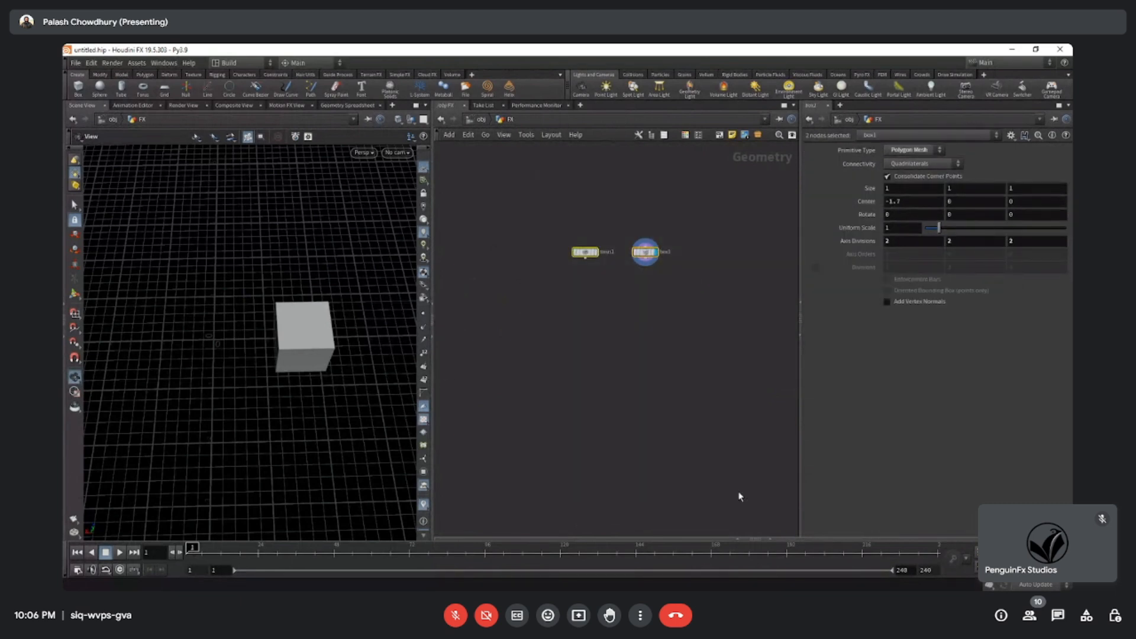
scroll(641, 373, down, 5)
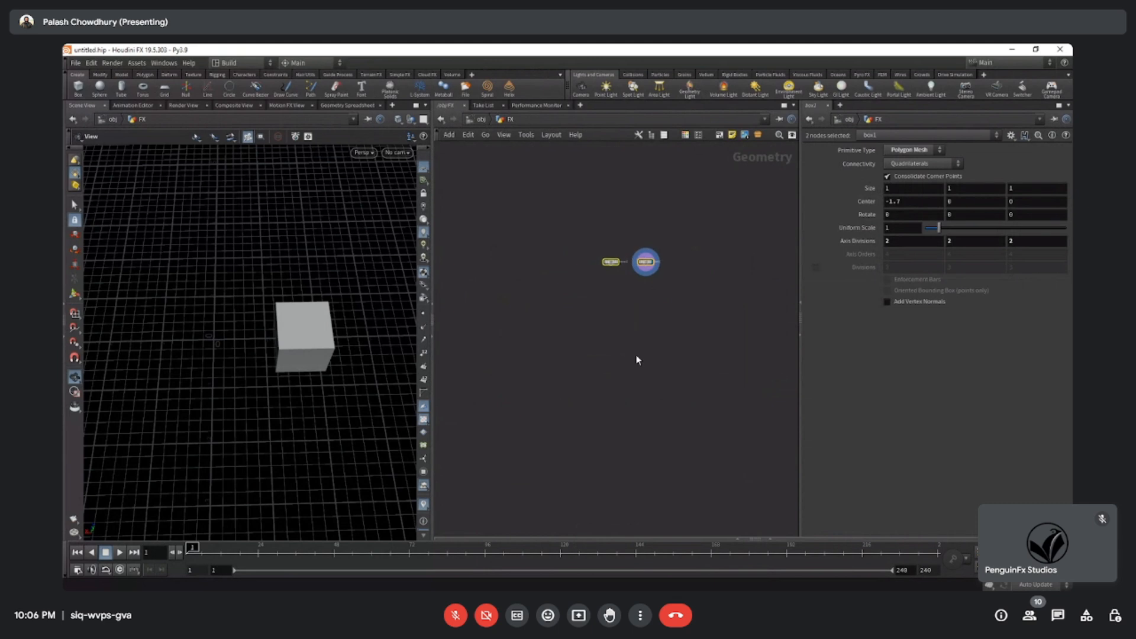
drag(549, 171, 719, 485)
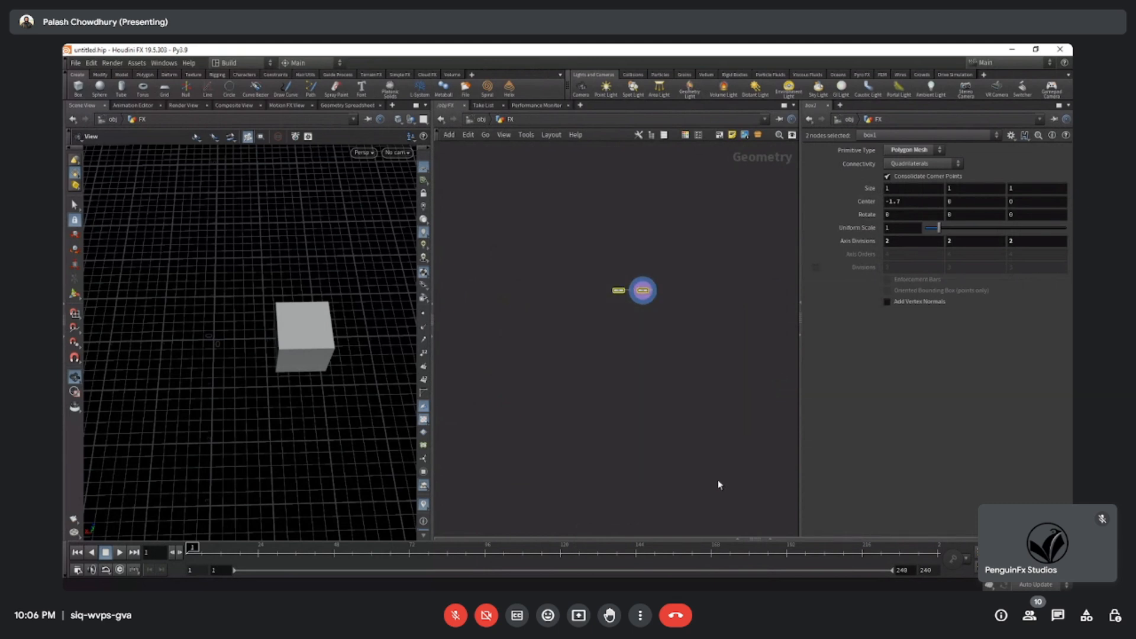
scroll(719, 485, up, 5)
middle_drag(578, 255, 623, 403)
scroll(602, 362, up, 3)
middle_drag(601, 362, 598, 390)
scroll(595, 382, up, 2)
click(560, 334)
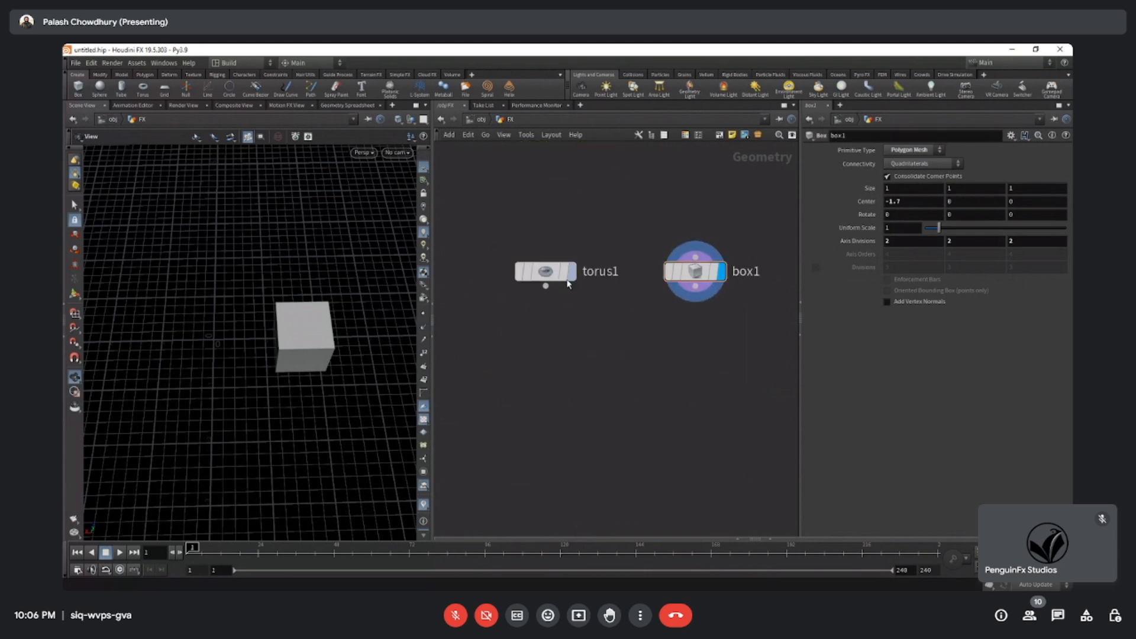
Set the lock flag on the torus node, move the node slightly downward and select it.
middle_drag(530, 331, 541, 374)
scroll(548, 355, up, 3)
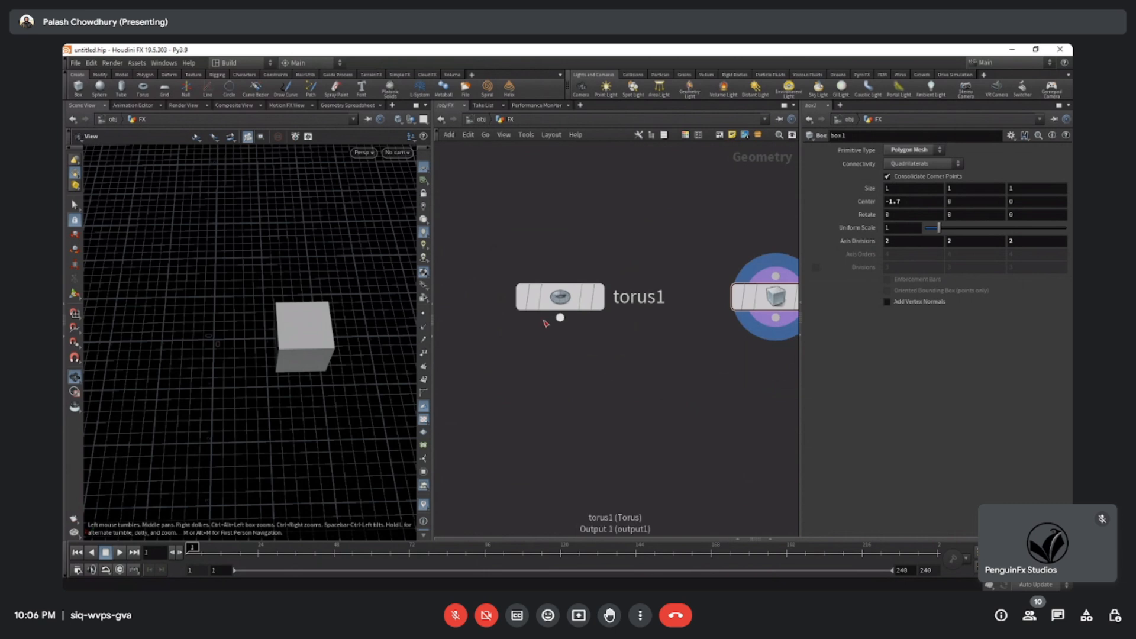
click(532, 304)
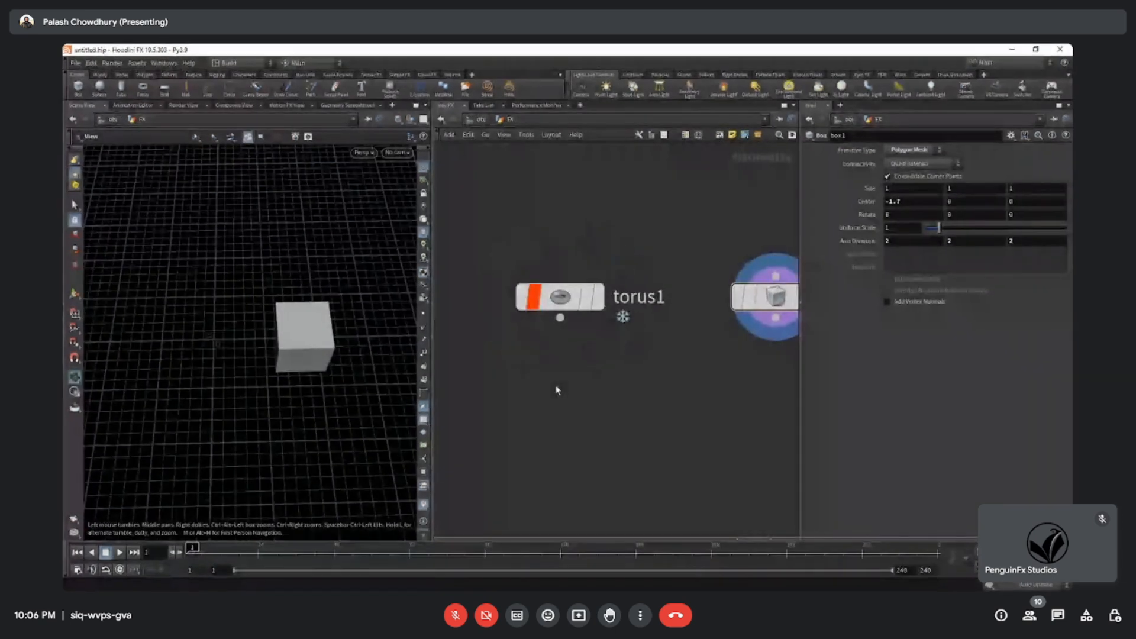
drag(562, 300, 564, 355)
click(559, 354)
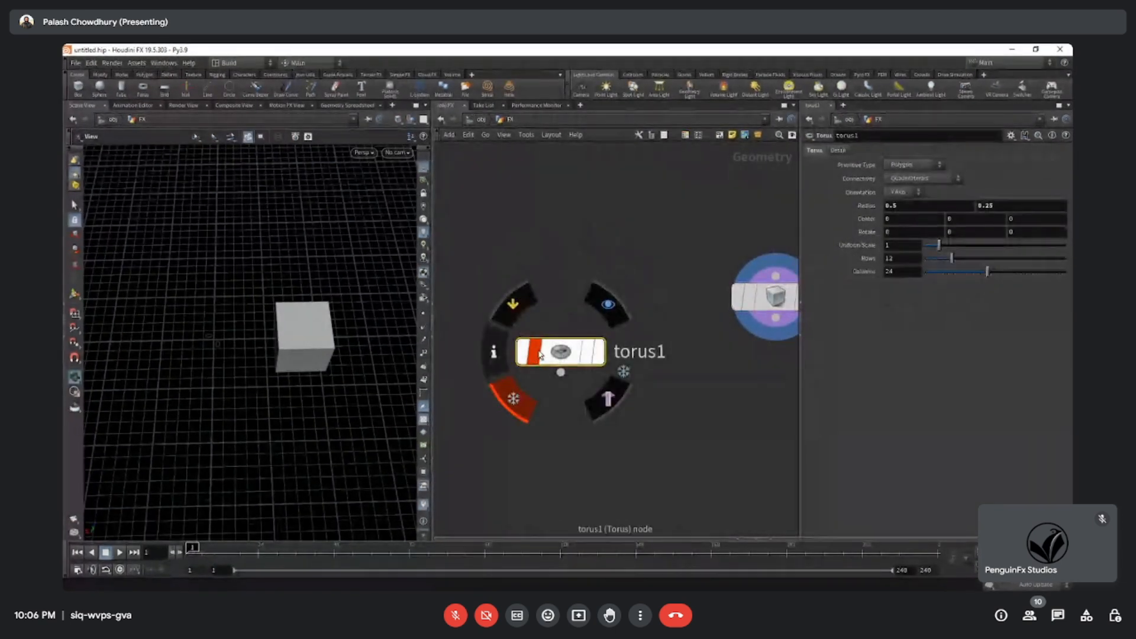
Turn off the lock flag on the torus node and agree to discard its locked changes.
drag(570, 360, 576, 388)
scroll(625, 465, down, 1)
drag(754, 316, 655, 359)
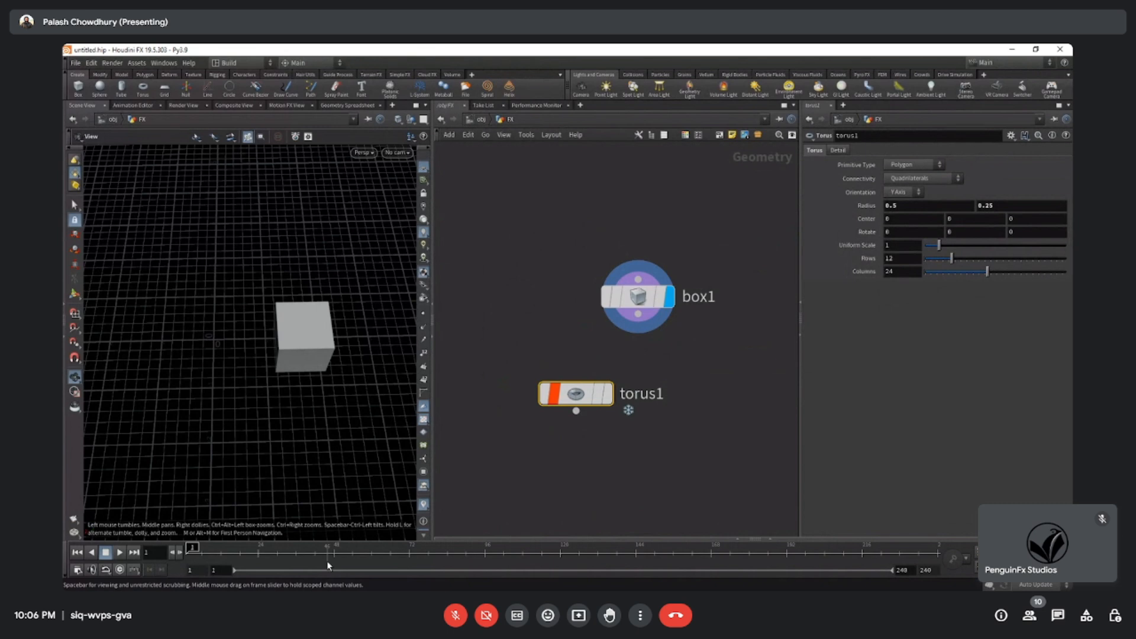
mouse_move(553, 405)
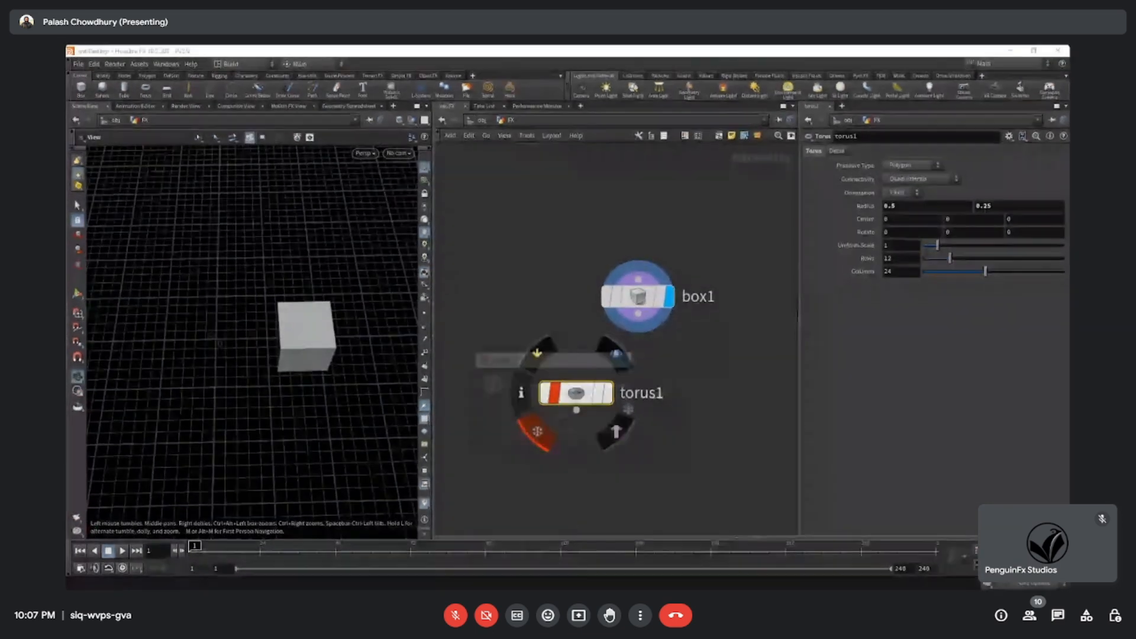
click(537, 431)
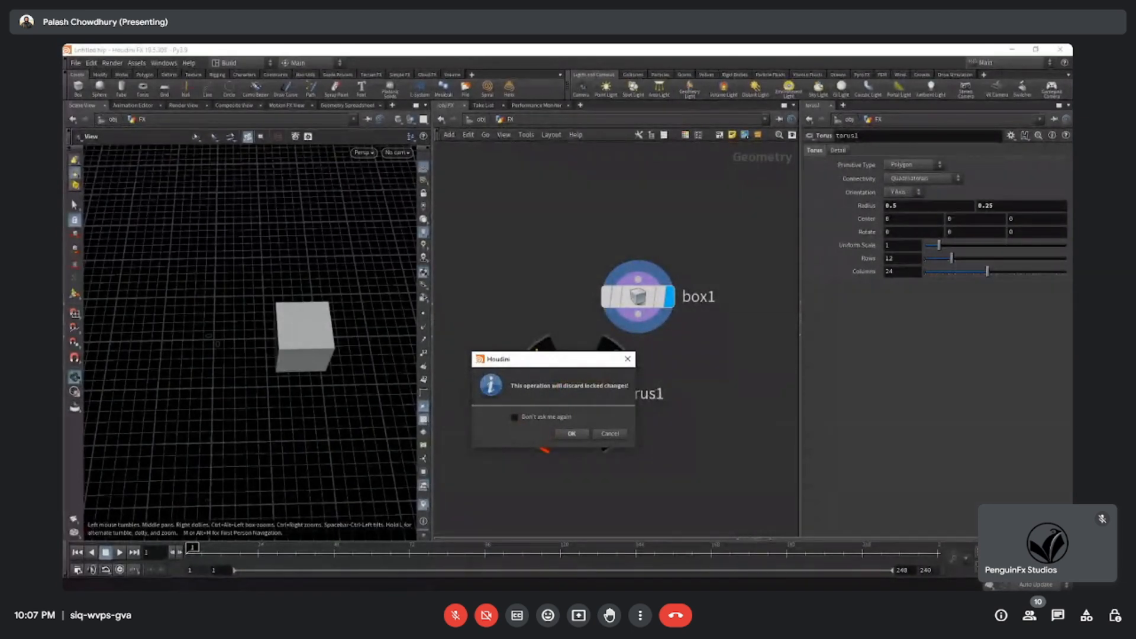
click(571, 433)
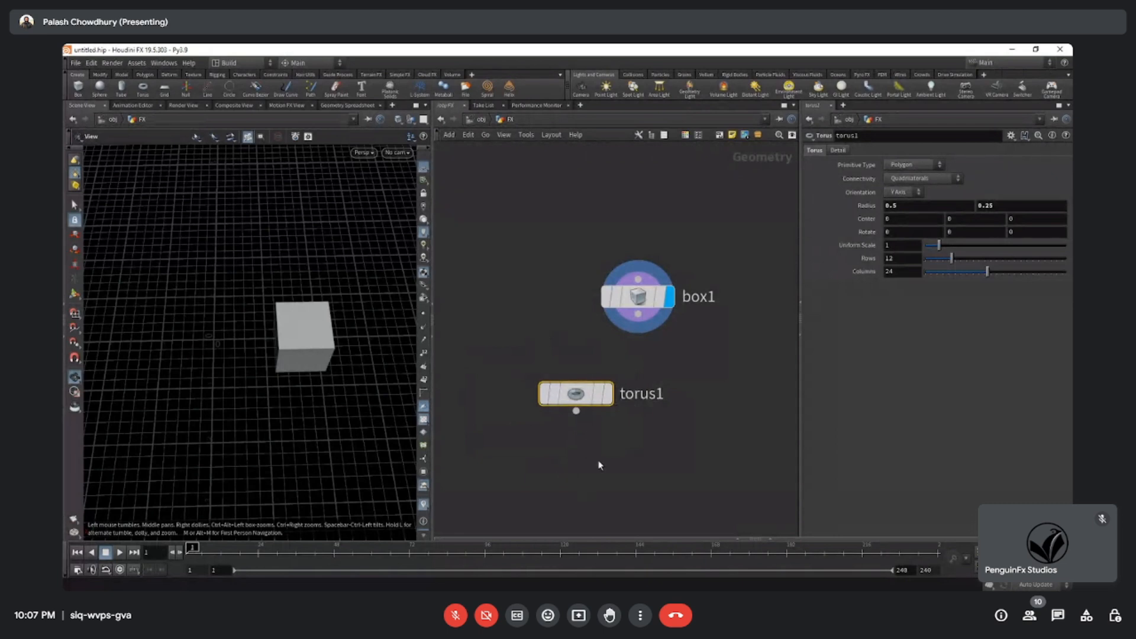
Move the box node beside the torus node and set the bypass flag on the torus node.
drag(638, 296, 727, 380)
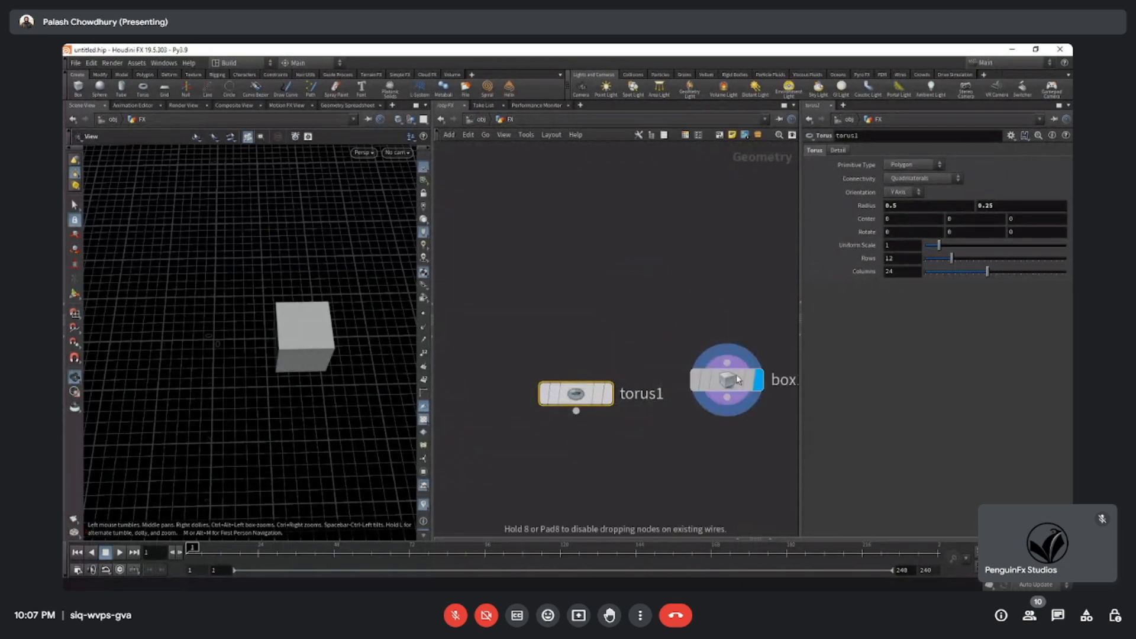
click(539, 395)
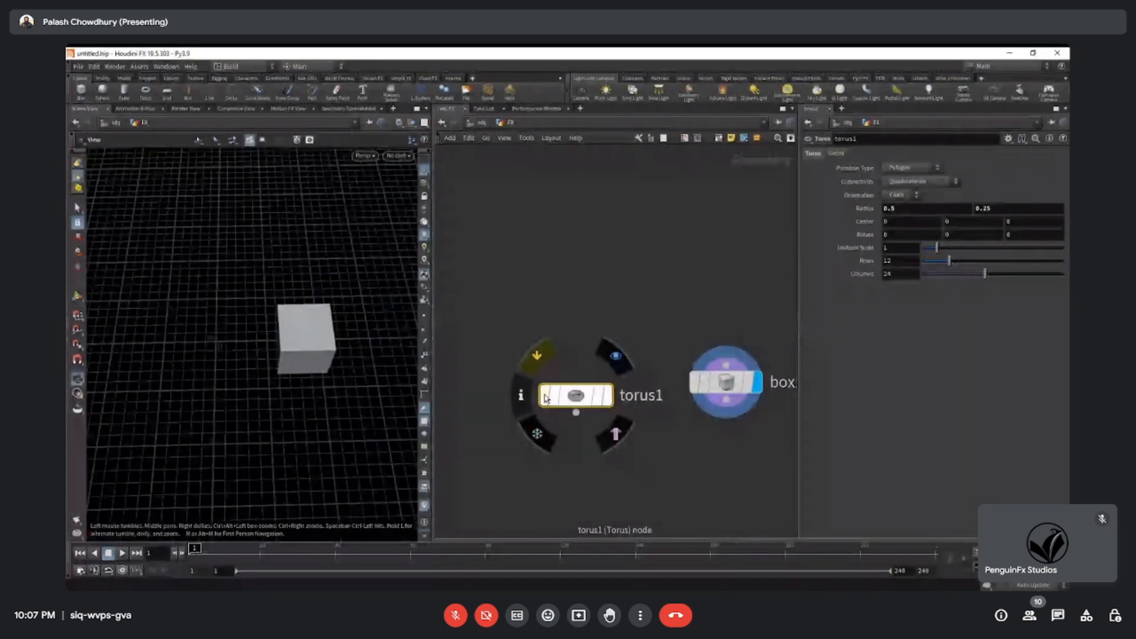
scroll(609, 457, down, 3)
middle_drag(609, 462, 558, 390)
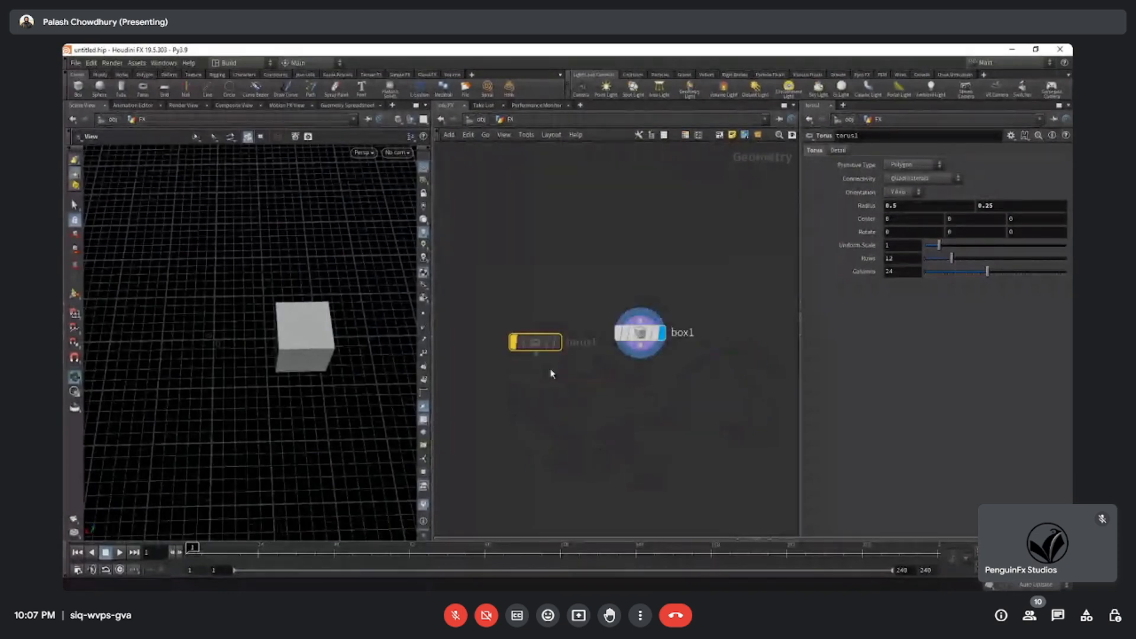
Line up the bypassed torus node with the box node and space the two nodes slightly further apart.
drag(535, 346, 528, 337)
mouse_move(495, 273)
mouse_down()
mouse_move(581, 385)
mouse_move(561, 383)
mouse_up()
drag(485, 255, 570, 415)
mouse_move(640, 338)
drag(639, 336, 648, 336)
drag(576, 282, 511, 379)
drag(470, 247, 582, 390)
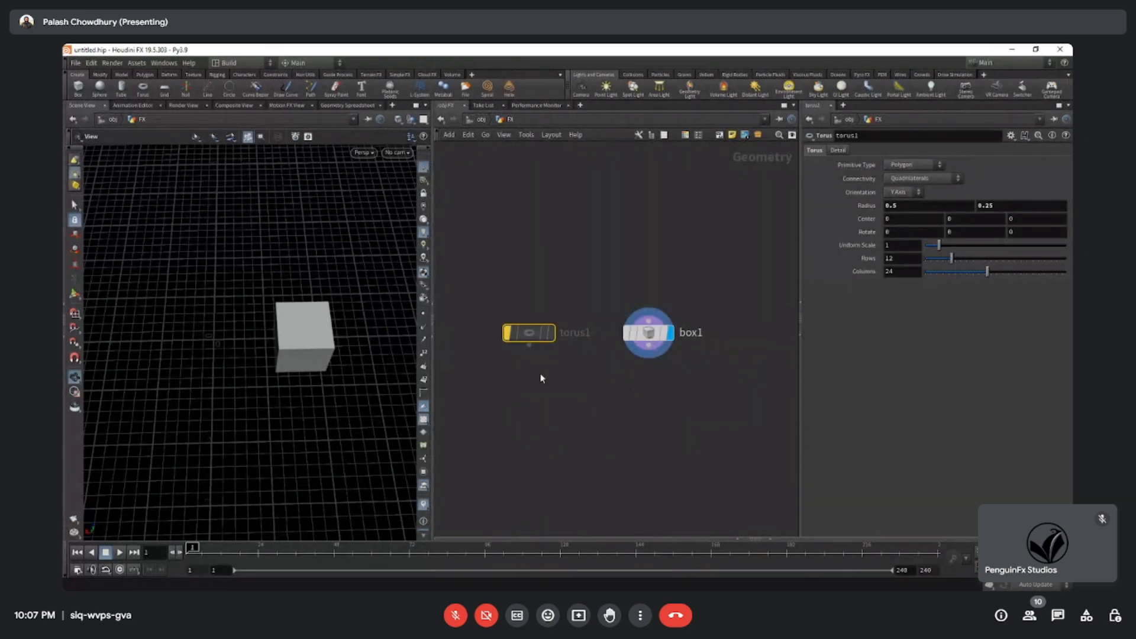
drag(533, 332, 523, 332)
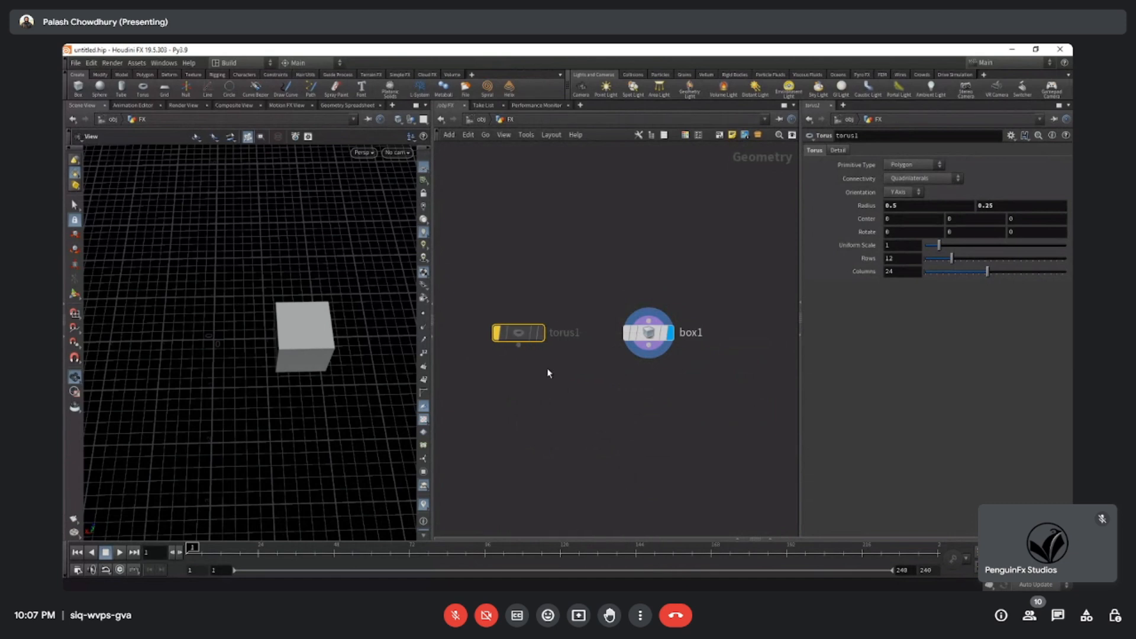
drag(460, 243, 518, 415)
Bypass the box node as a demonstration, and turn off the bypass flag on both the box and torus nodes.
click(627, 332)
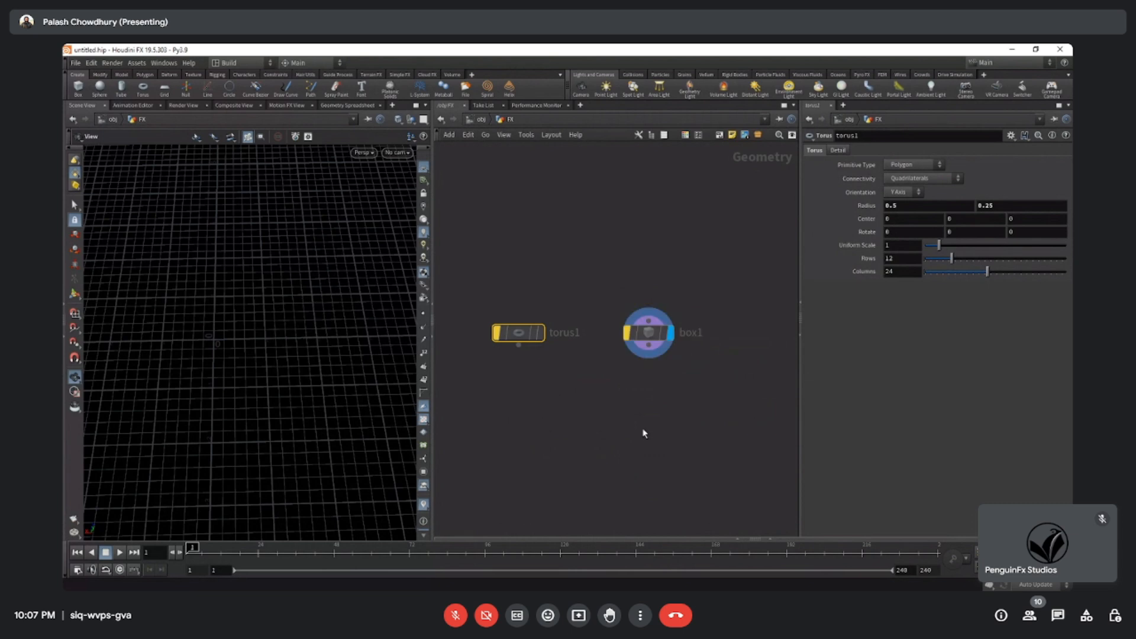
click(627, 332)
click(499, 333)
Delete the box node from the Geometry network, keeping only the torus node.
middle_drag(556, 417, 568, 369)
click(658, 285)
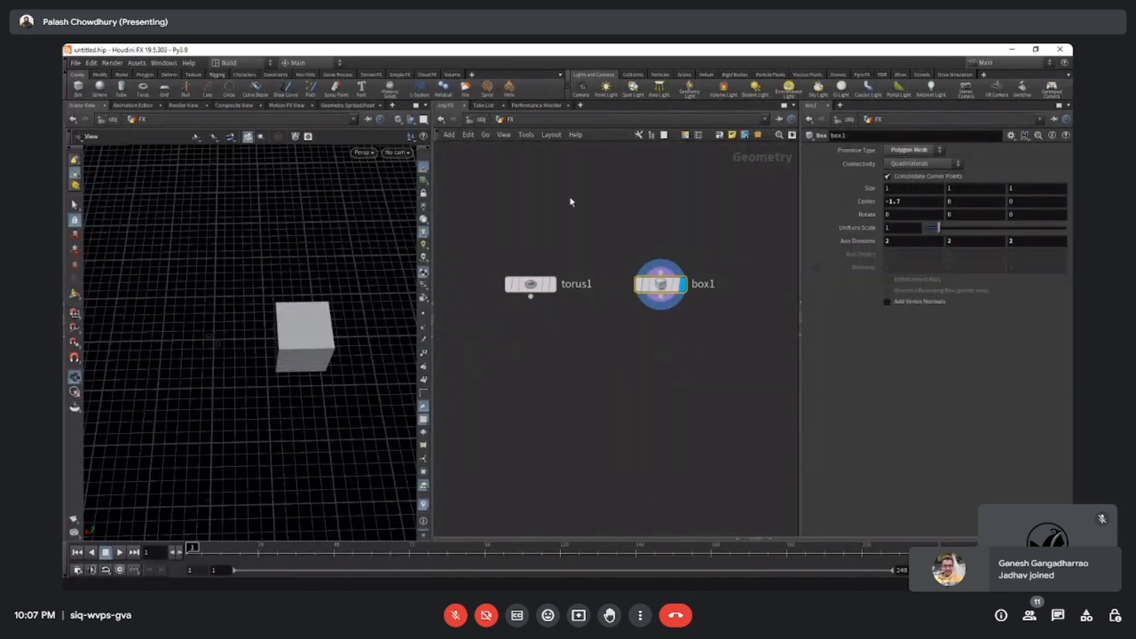
key(Delete)
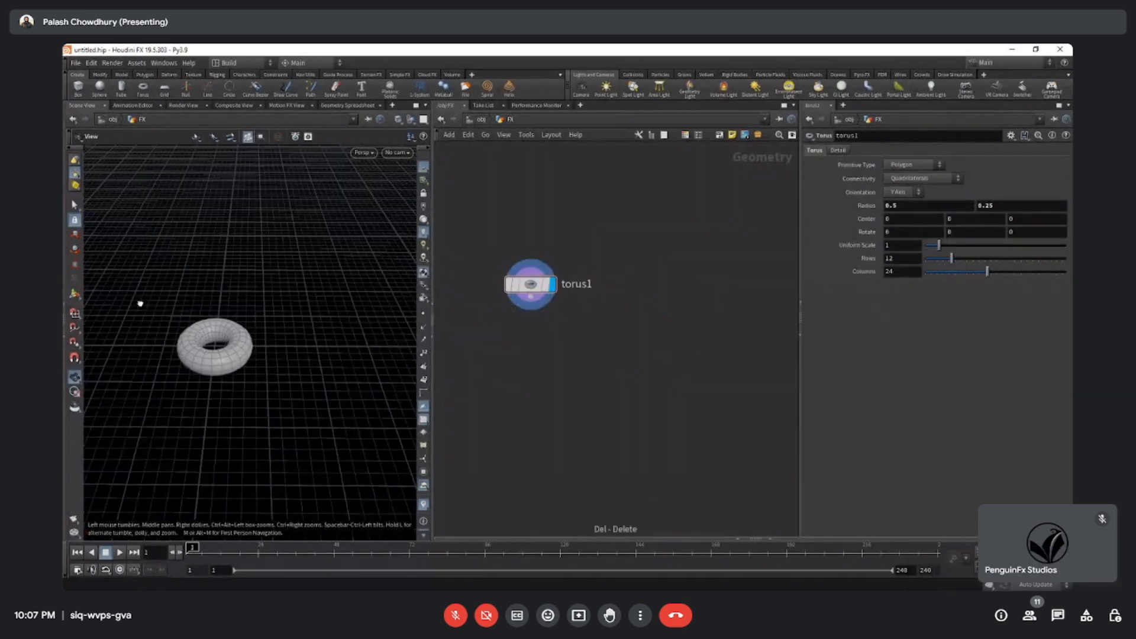
Select the torus node and move it slightly higher in the network.
scroll(289, 337, up, 4)
drag(288, 336, 337, 322)
middle_drag(618, 345, 646, 322)
click(562, 259)
drag(562, 258, 590, 236)
Examine the torus in the 3D viewport from several angles and distances.
drag(240, 323, 203, 357)
scroll(272, 268, up, 2)
drag(272, 268, 236, 393)
scroll(236, 393, down, 6)
drag(233, 349, 256, 366)
right_drag(272, 326, 339, 303)
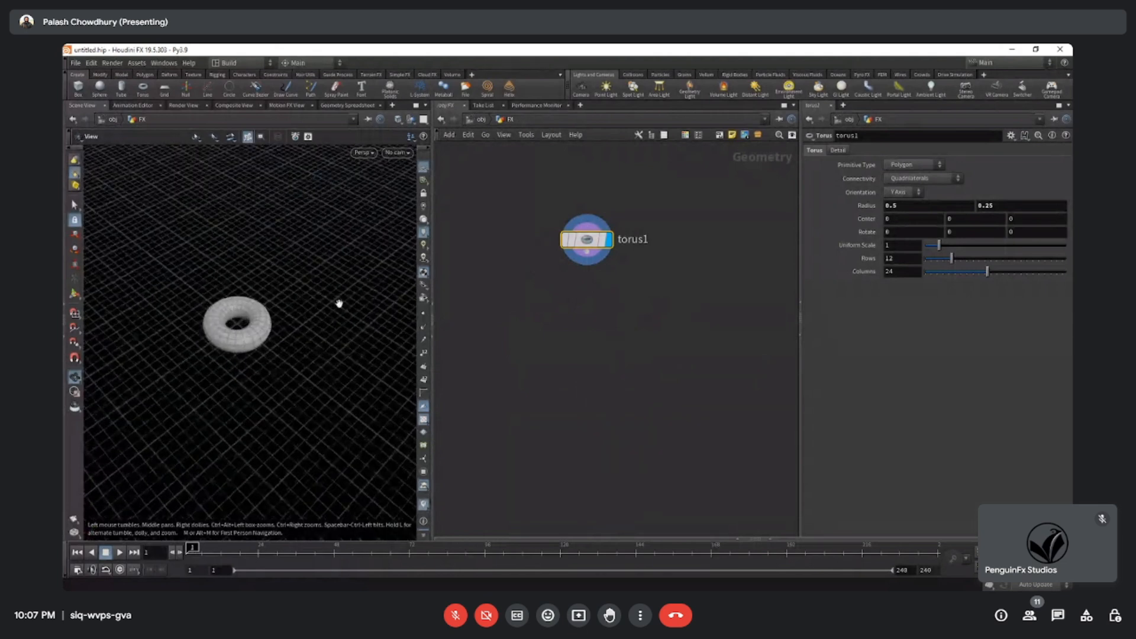
middle_drag(599, 292, 617, 325)
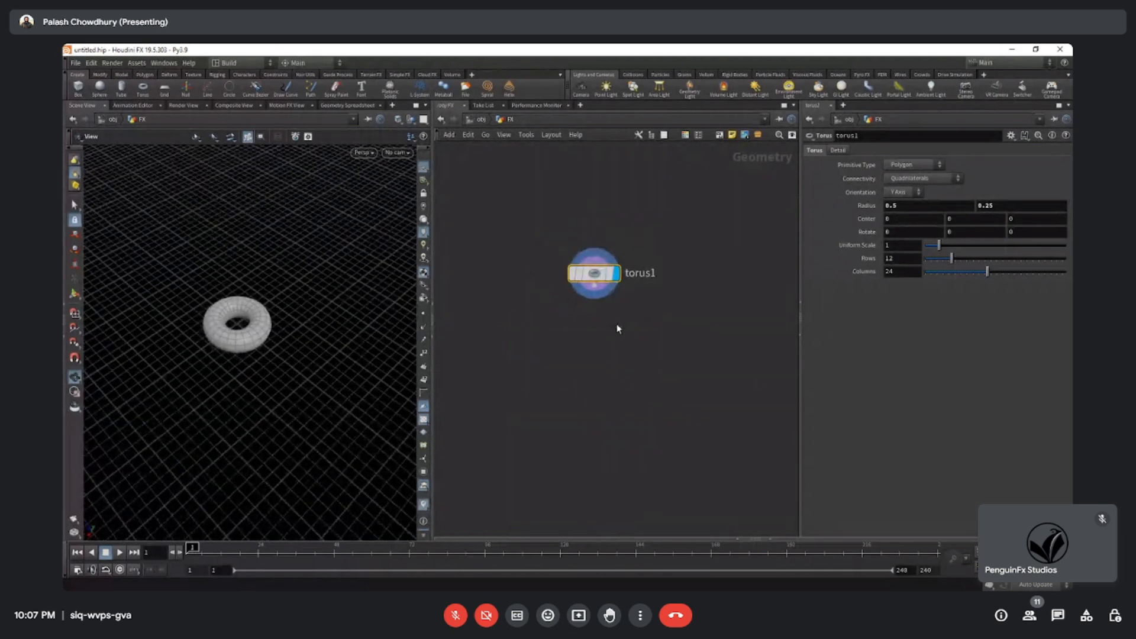
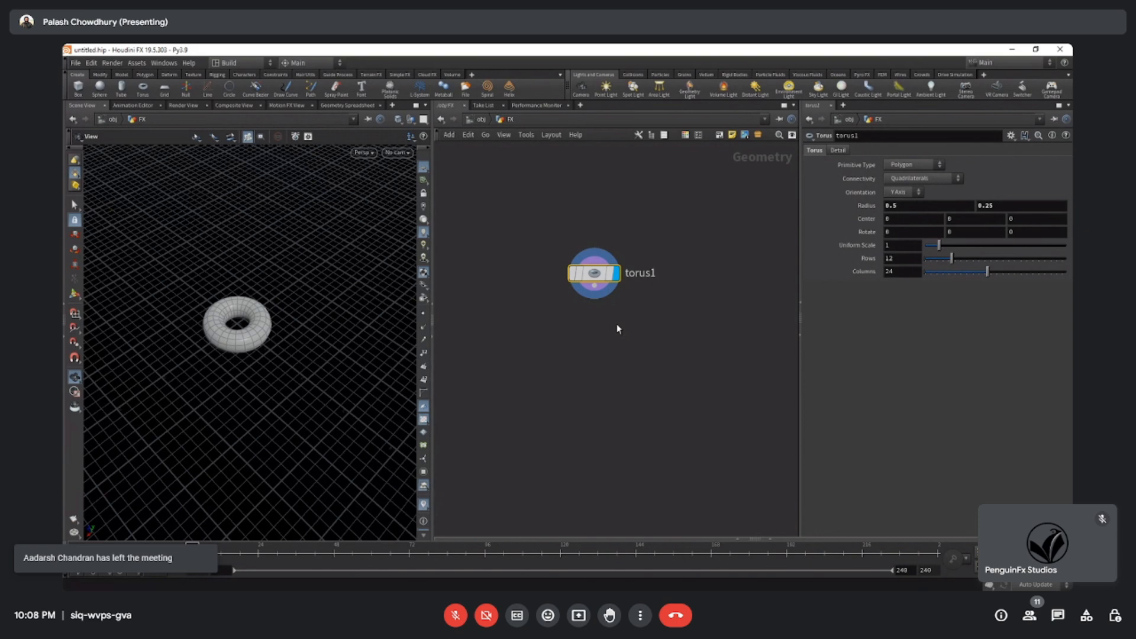
Duplicate the torus node three times, placing the copies in a vertical column below the original.
mouse_move(618, 324)
middle_down()
mouse_move(624, 333)
mouse_move(624, 307)
middle_up()
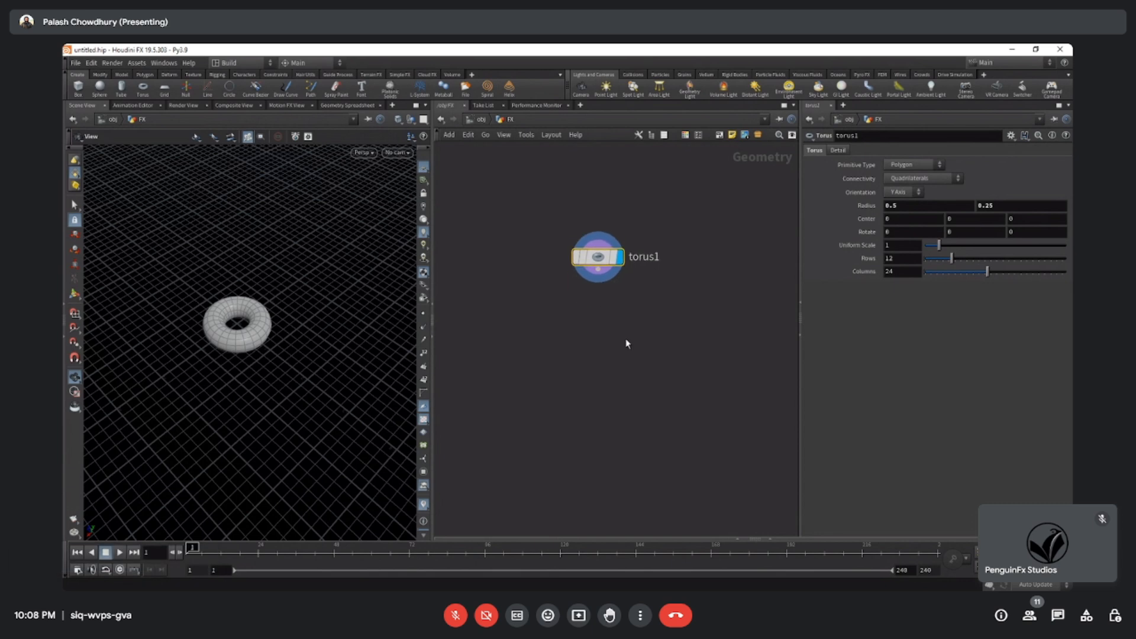
scroll(622, 347, up, 1)
right_click(593, 257)
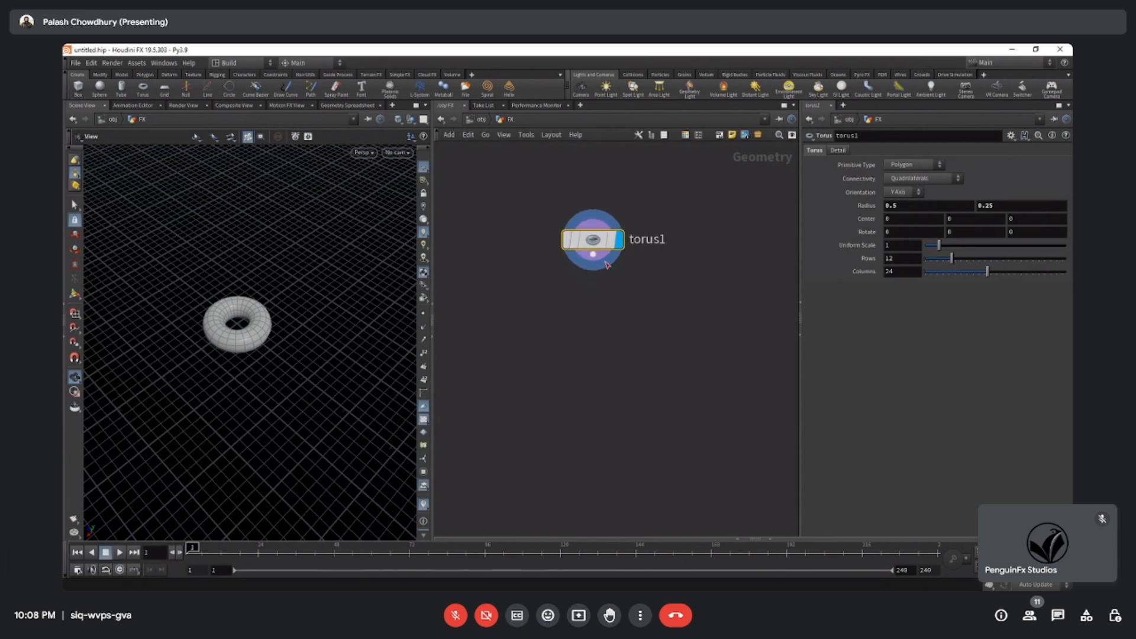
alt+drag(597, 311, 598, 310)
alt+drag(596, 304, 597, 449)
middle_drag(678, 485, 670, 455)
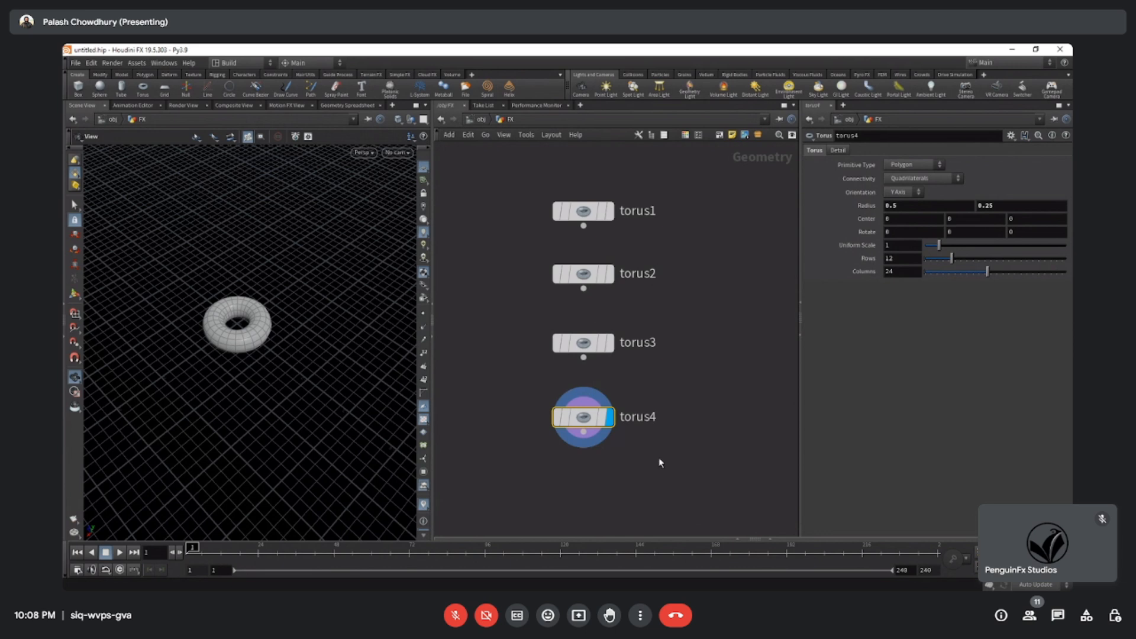
Delete all the duplicated torus nodes, keeping only the original torus node in the network.
alt+drag(595, 420, 749, 336)
middle_drag(672, 492, 643, 469)
scroll(652, 485, down, 2)
drag(525, 301, 775, 490)
key(Delete)
scroll(605, 363, up, 3)
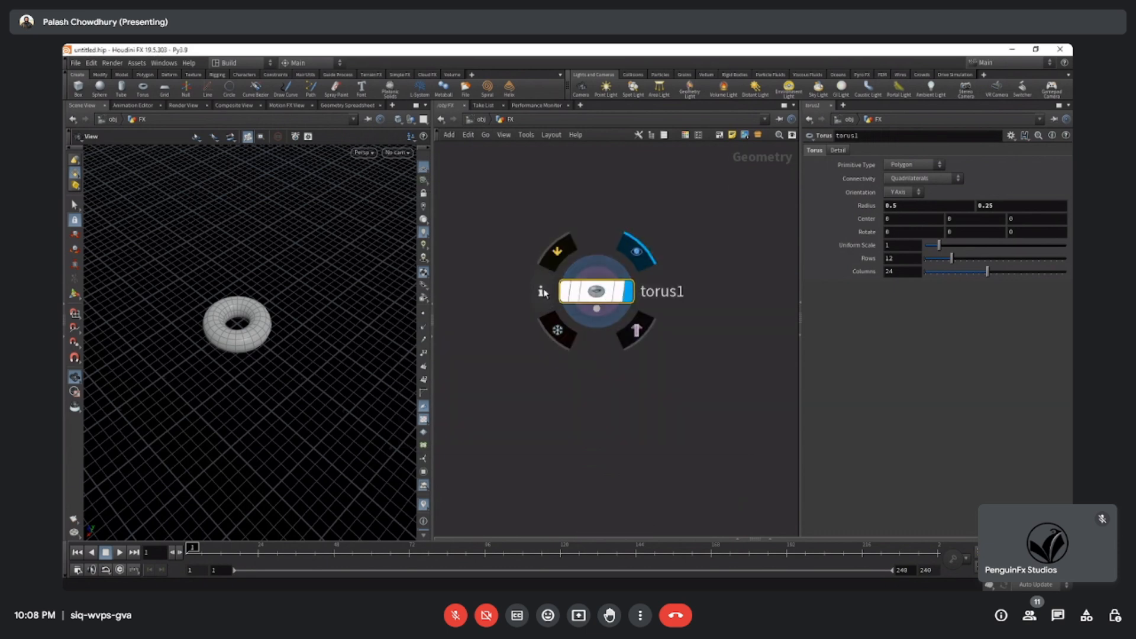
Inspect the torus node's geometry information and view the torus up close in the viewport.
click(543, 292)
right_drag(203, 342, 414, 295)
click(544, 291)
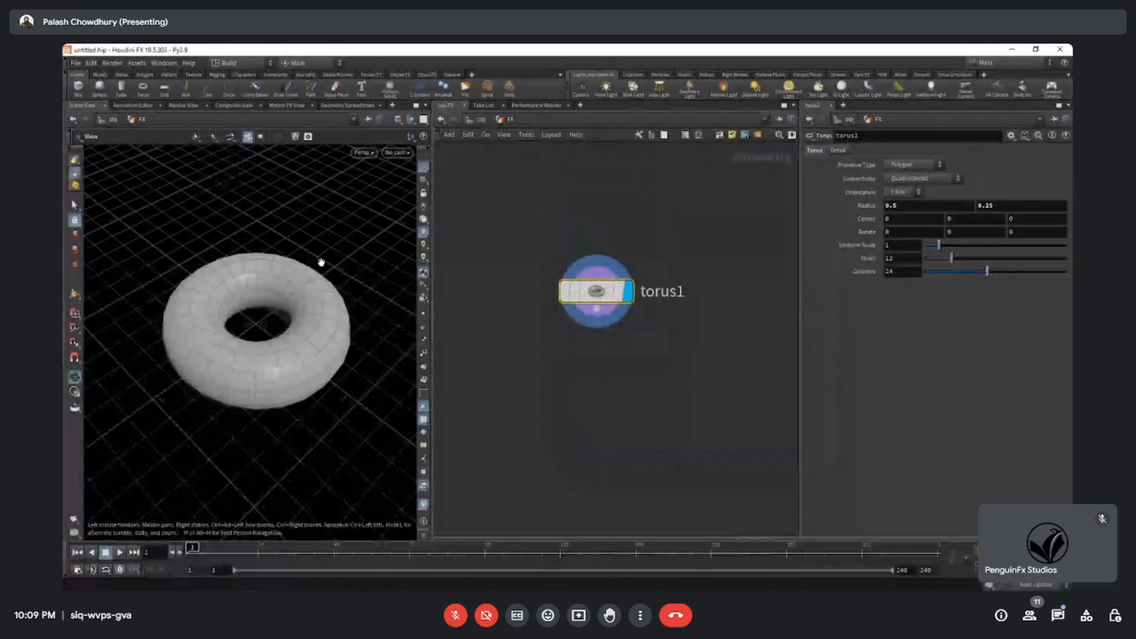
Examine the torus's point positions in the Geometry Spreadsheet, then return to the 3D scene view.
click(338, 106)
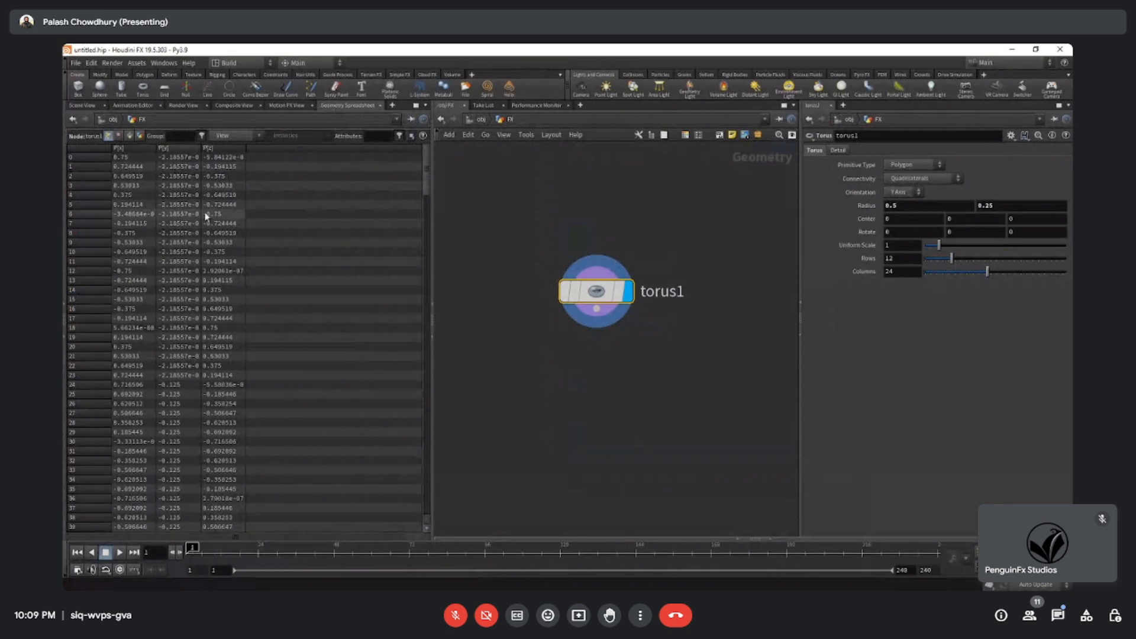
drag(690, 400, 522, 225)
mouse_move(515, 213)
mouse_down()
mouse_move(683, 396)
mouse_move(517, 252)
mouse_up()
scroll(516, 251, down, 3)
middle_drag(533, 316, 604, 345)
scroll(583, 337, up, 3)
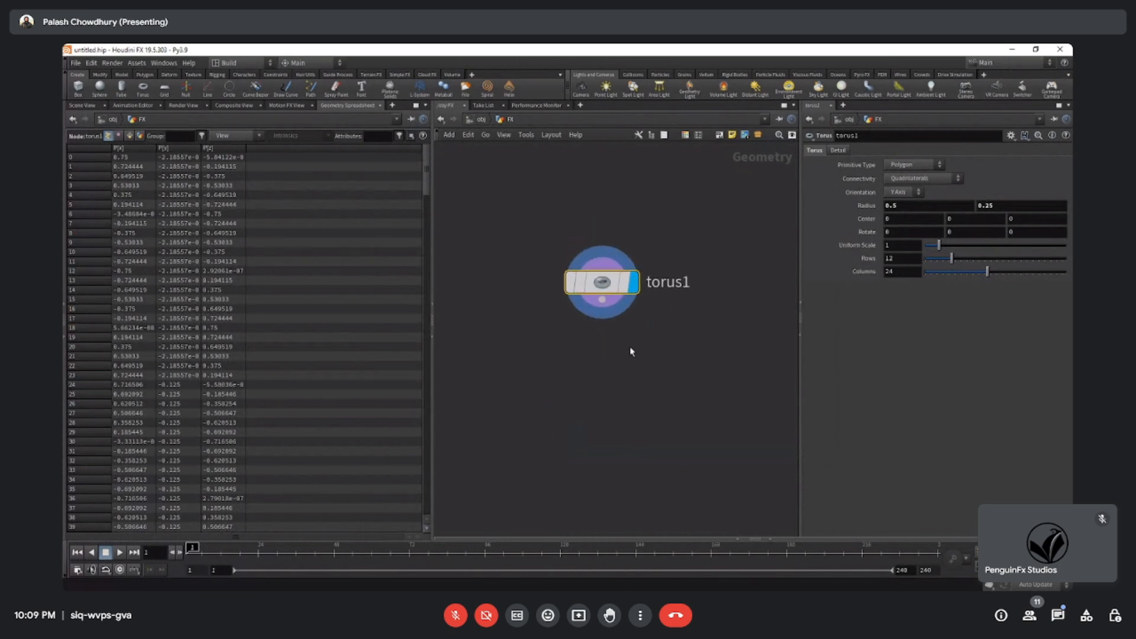
click(92, 105)
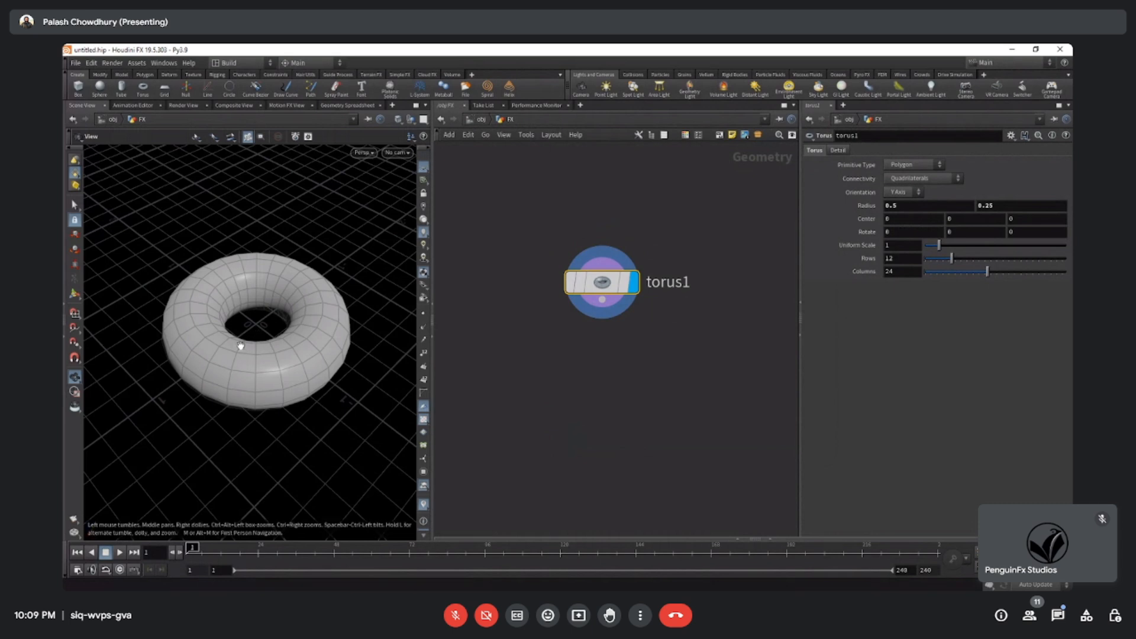
Compare the point data in the Geometry Spreadsheet with the torus in the 3D scene view.
click(339, 106)
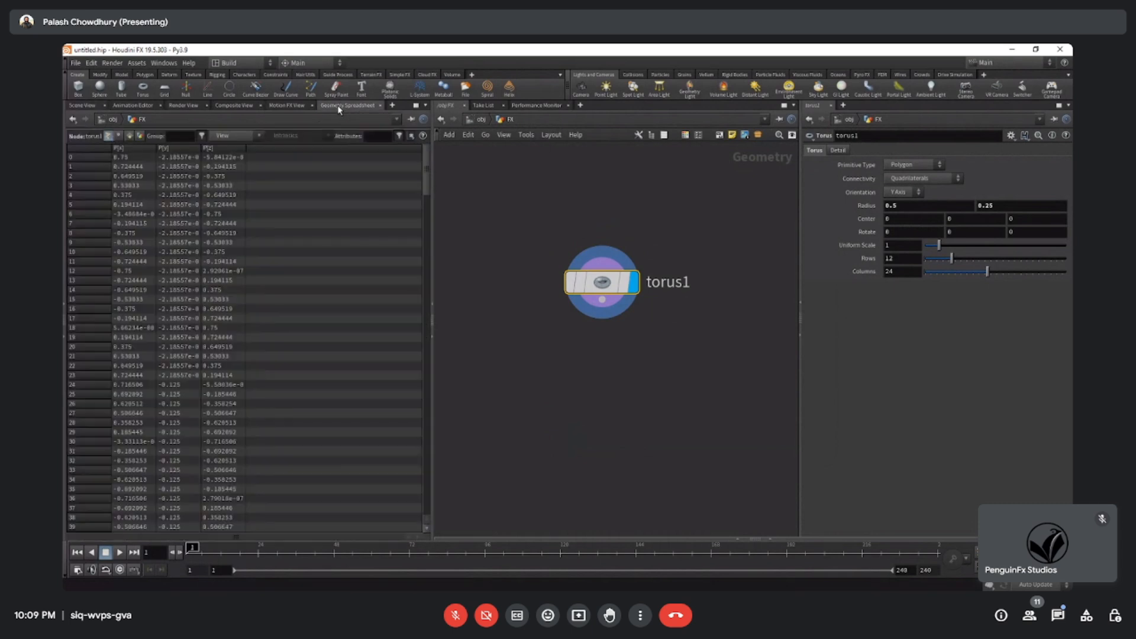
drag(515, 190, 761, 467)
drag(496, 158, 710, 481)
middle_drag(695, 477, 682, 478)
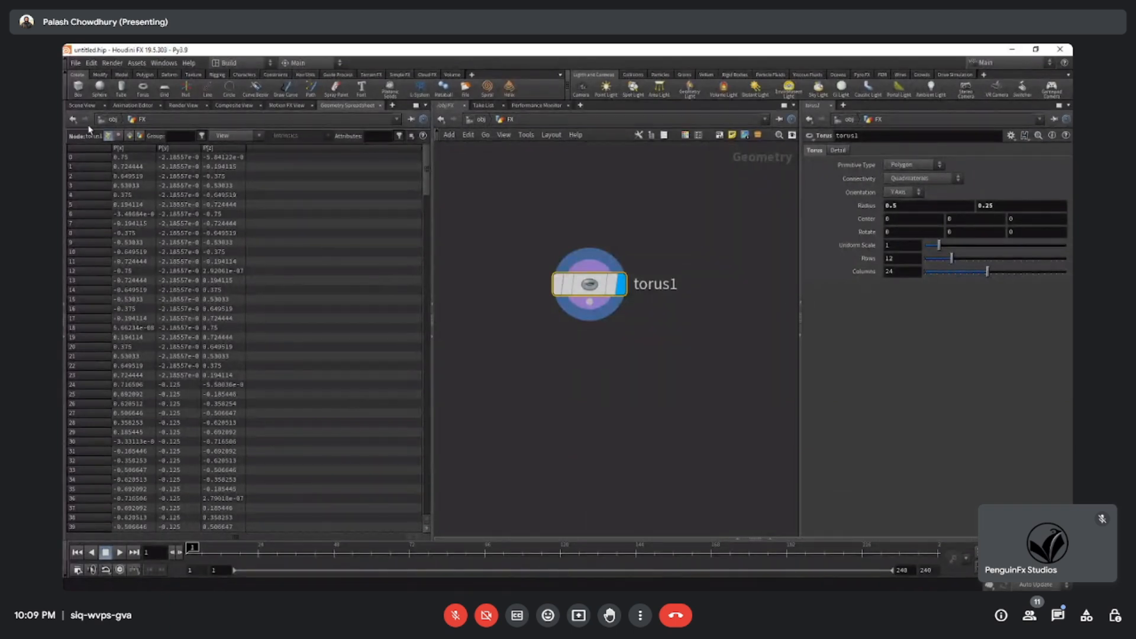
click(82, 106)
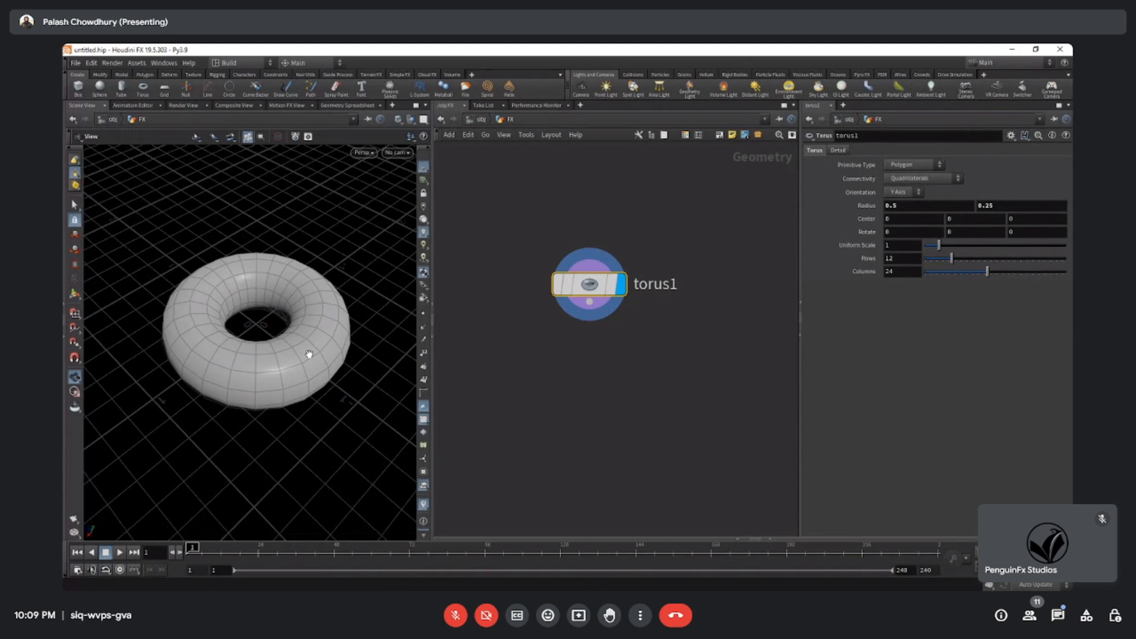
click(345, 106)
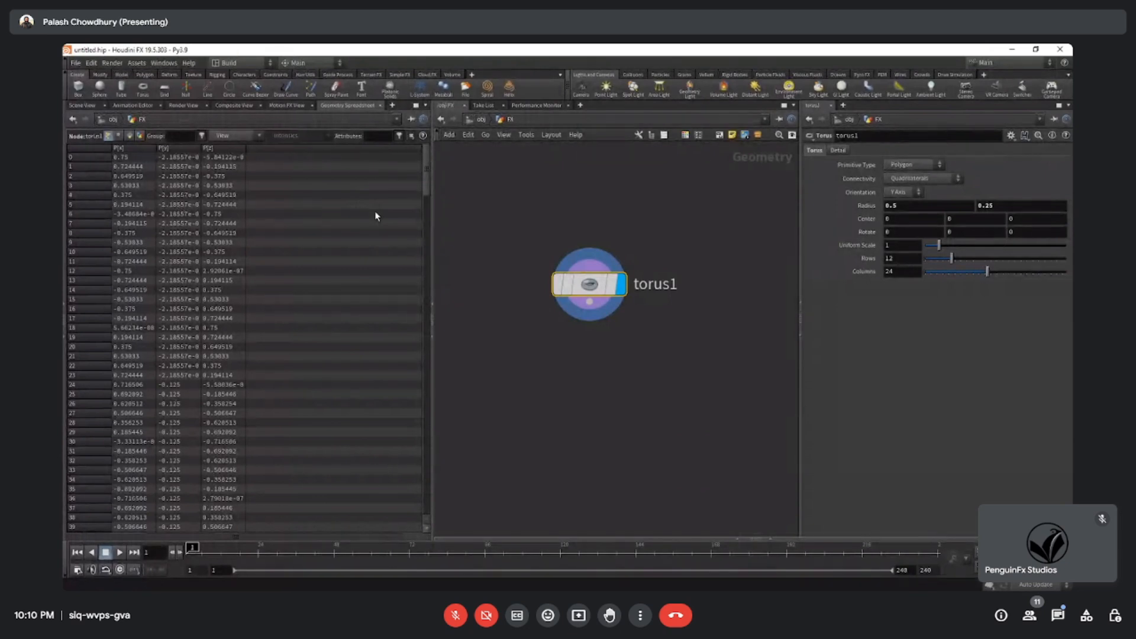
click(81, 107)
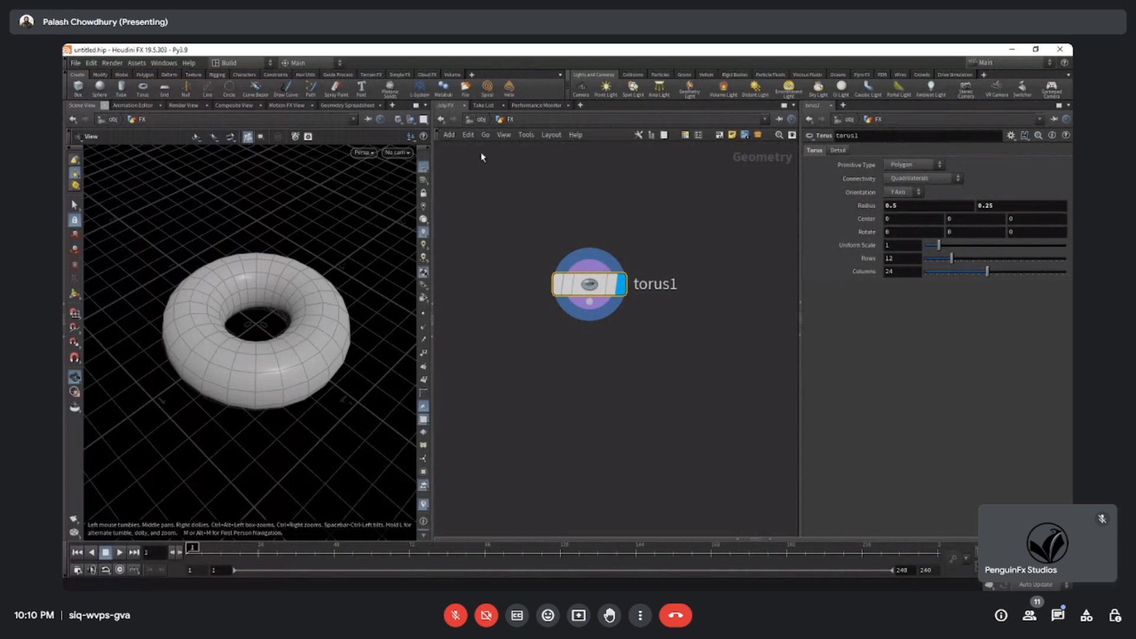
Examine the torus and its polygon wireframe against the grid from several angles and distances.
scroll(266, 360, down, 3)
scroll(262, 345, up, 4)
drag(261, 342, 327, 365)
scroll(221, 355, down, 3)
scroll(215, 375, down, 4)
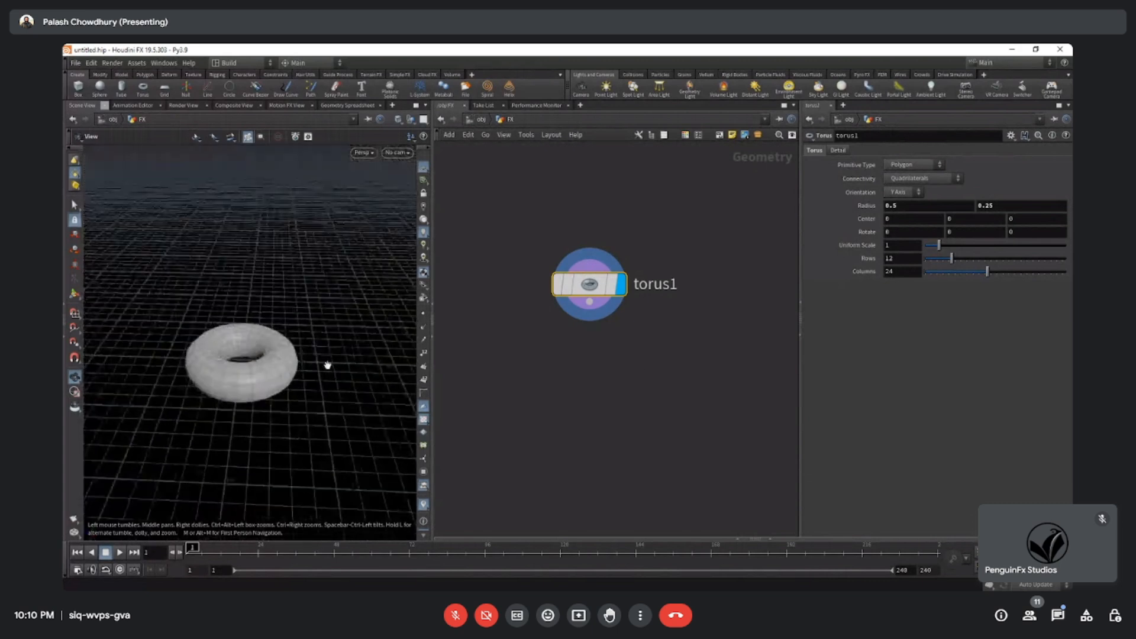
middle_drag(644, 436, 643, 406)
drag(297, 355, 233, 378)
scroll(233, 378, up, 1)
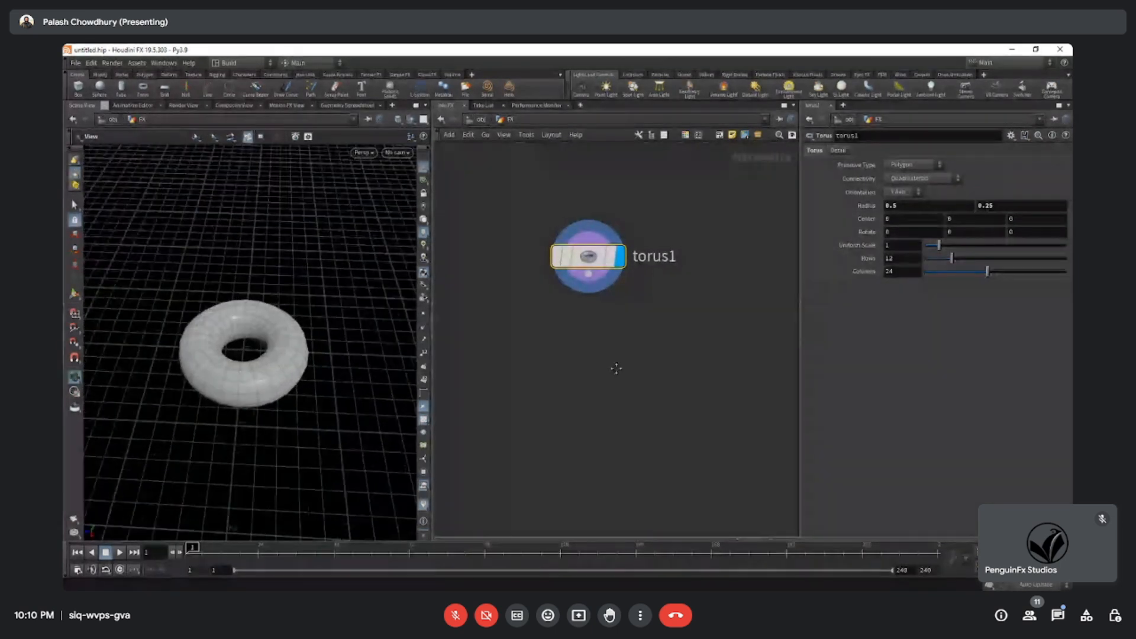
middle_drag(616, 367, 616, 389)
drag(217, 348, 262, 331)
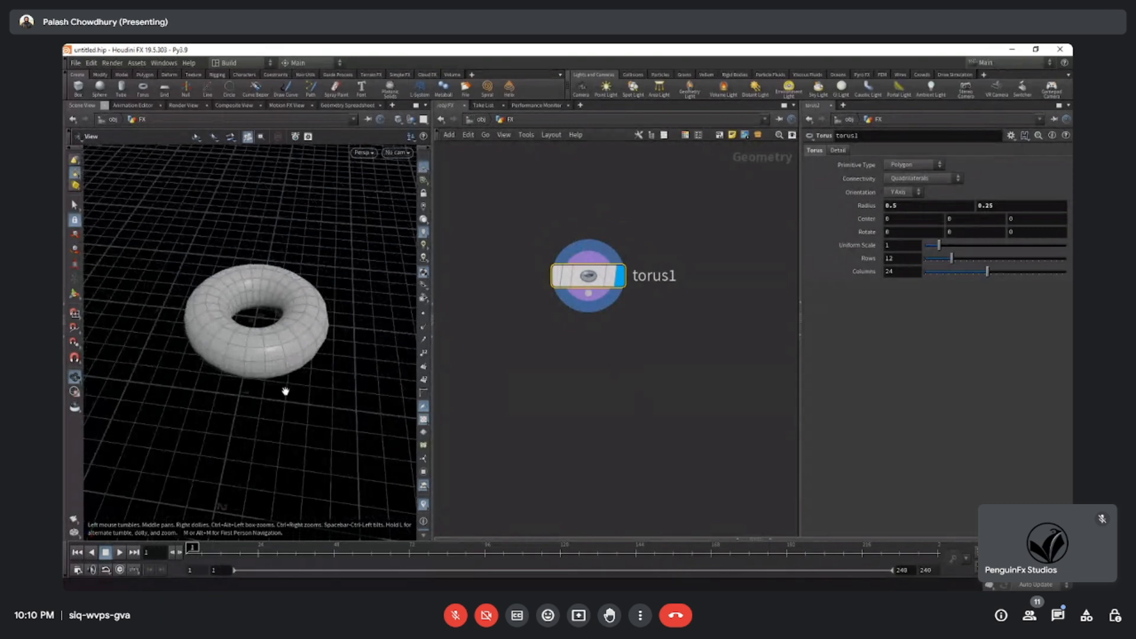
mouse_move(279, 375)
mouse_down()
mouse_move(274, 325)
mouse_move(289, 362)
mouse_up()
right_drag(289, 362, 233, 361)
drag(233, 361, 269, 355)
right_drag(269, 355, 242, 363)
drag(242, 362, 240, 369)
middle_drag(623, 307, 621, 299)
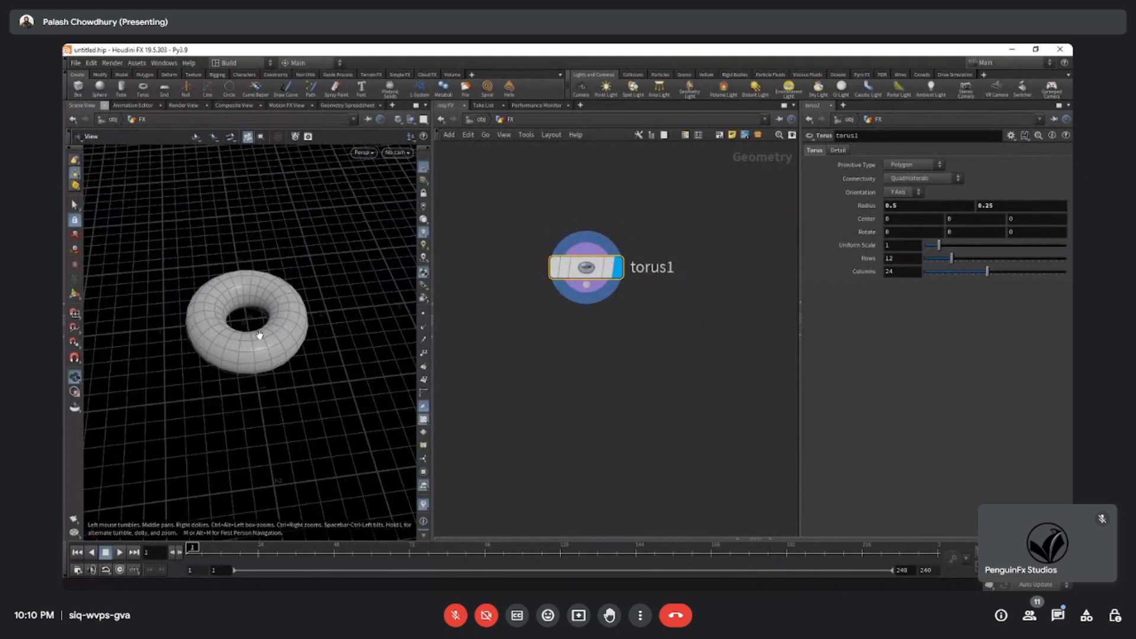
mouse_move(627, 361)
middle_down()
mouse_move(609, 375)
mouse_move(623, 352)
middle_up()
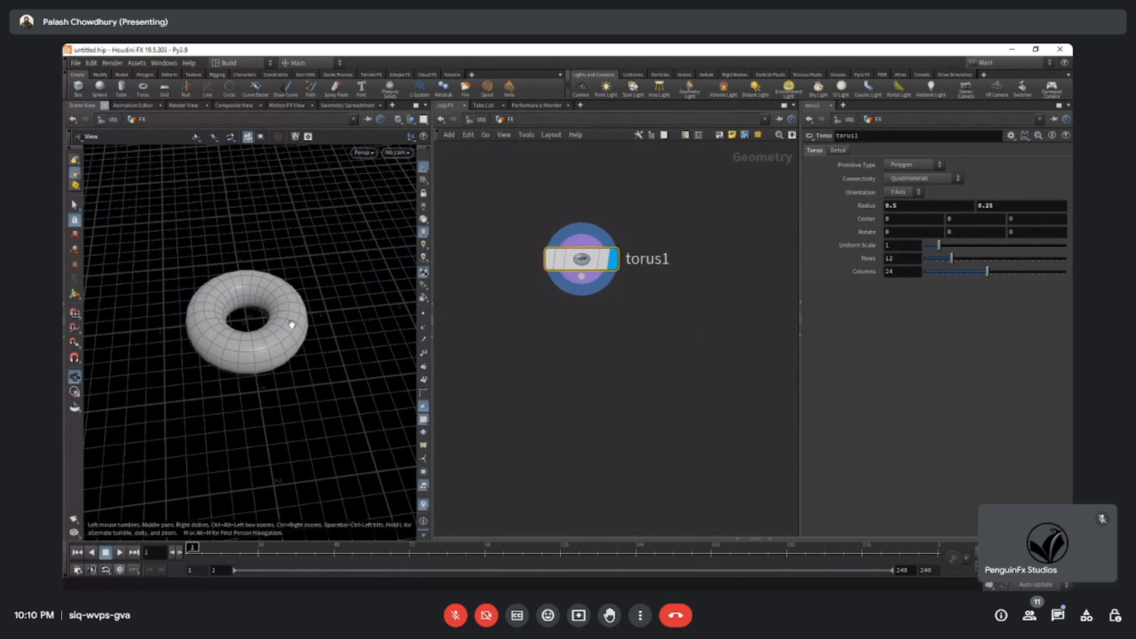
middle_drag(291, 325, 279, 325)
right_drag(278, 325, 272, 336)
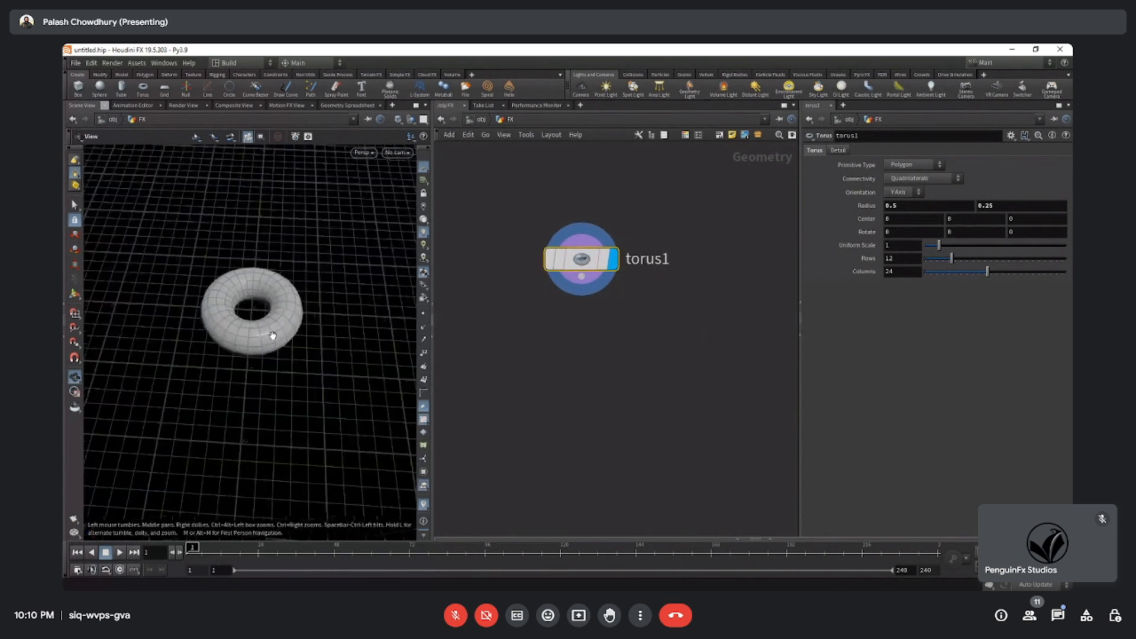
drag(272, 336, 287, 324)
middle_drag(694, 326, 687, 354)
Set the torus's Center Y value to 1 and check its raised position above the grid.
drag(248, 344, 233, 285)
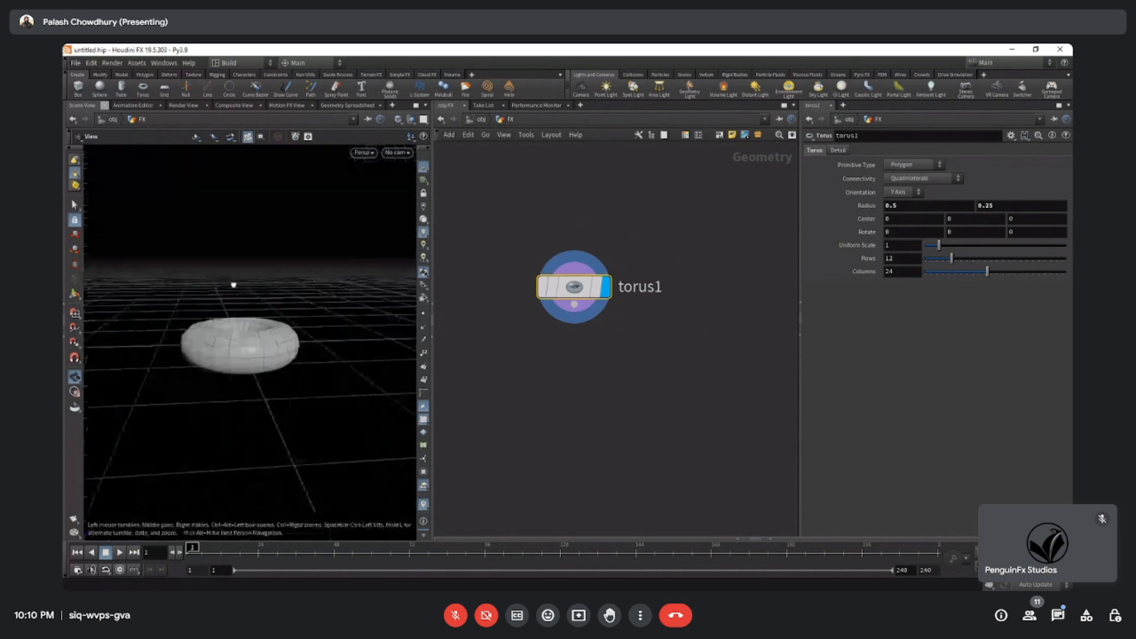
click(950, 219)
text(1)
key(Return)
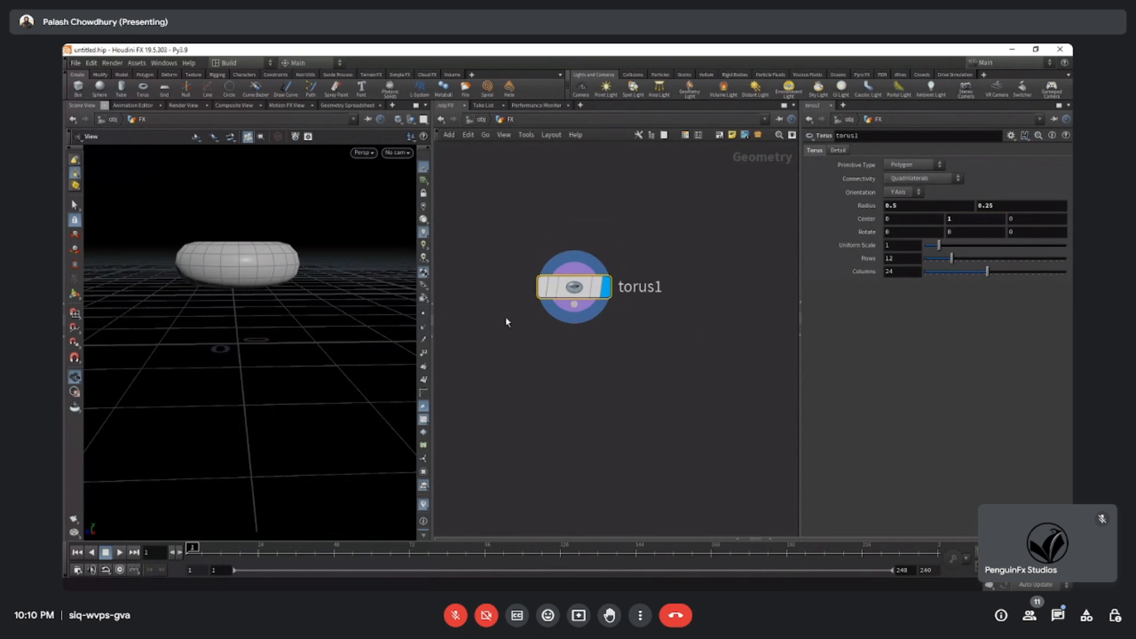
mouse_move(289, 302)
mouse_down()
mouse_move(269, 309)
mouse_move(296, 328)
mouse_move(294, 368)
mouse_move(286, 315)
mouse_move(300, 297)
mouse_up()
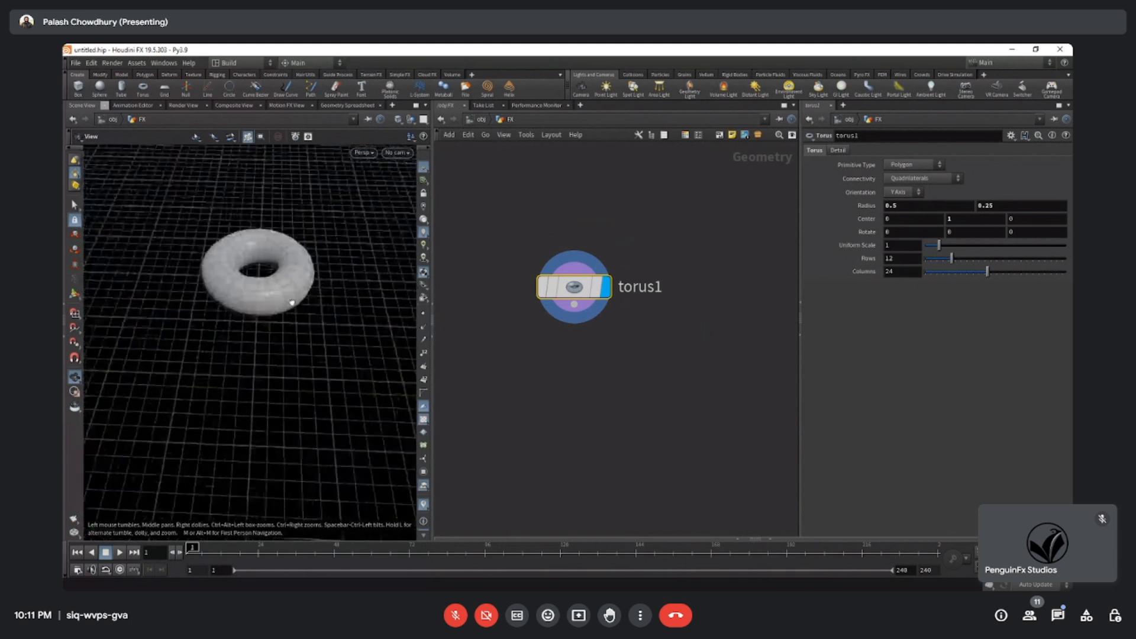
middle_drag(580, 382, 592, 342)
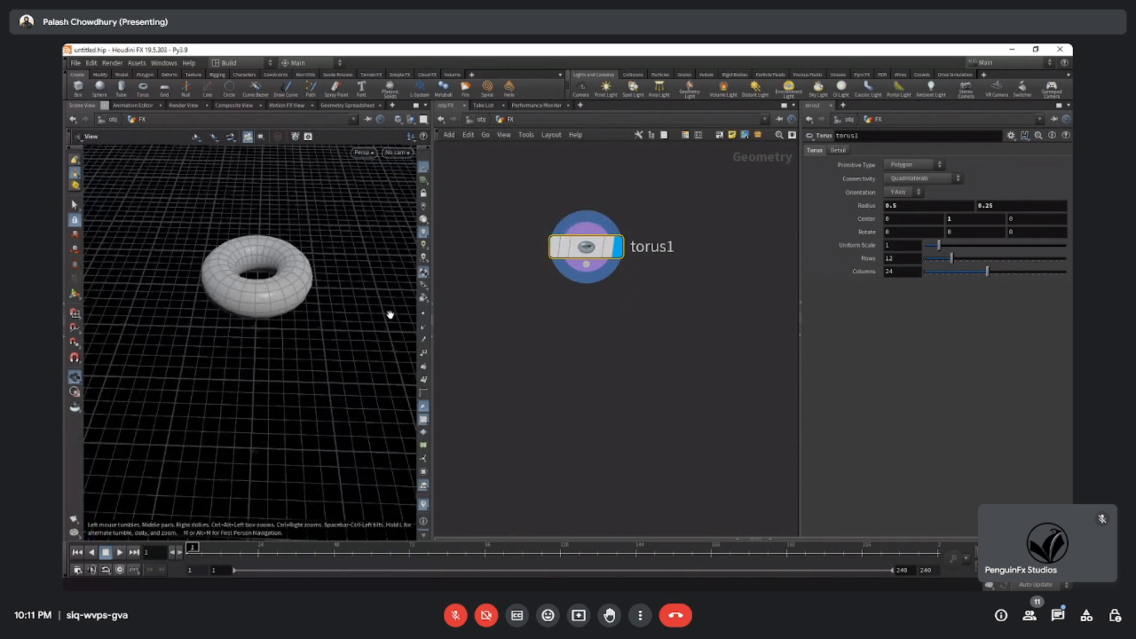
right_drag(273, 269, 405, 226)
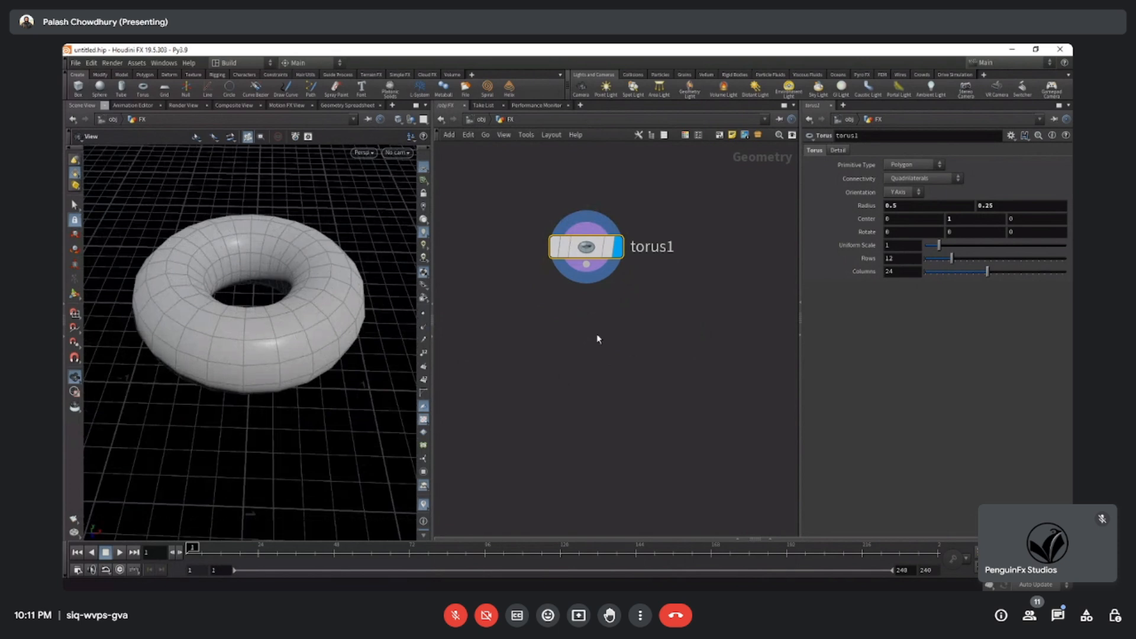
Add a Scatter node to the Geometry network, placing it below the torus node.
key(Tab)
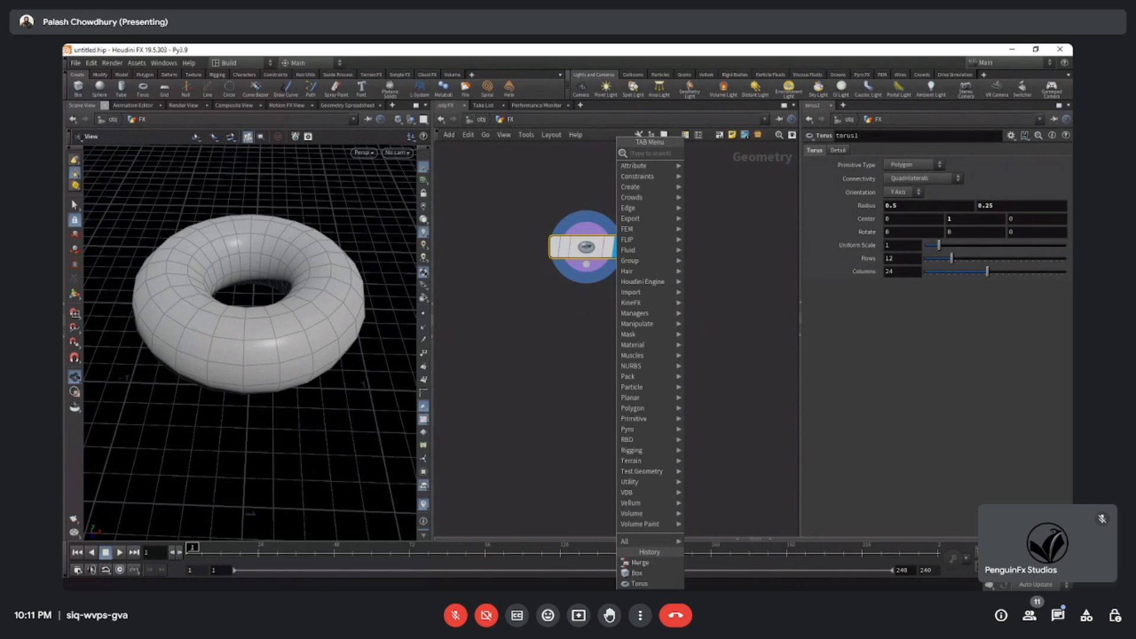
text(sca)
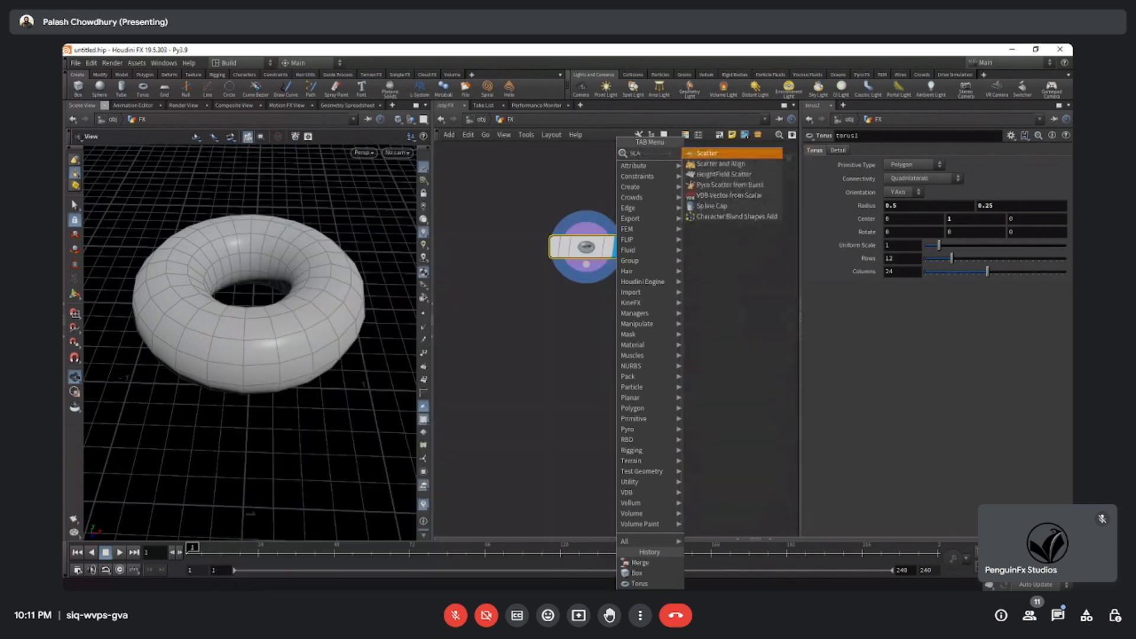
key(Return)
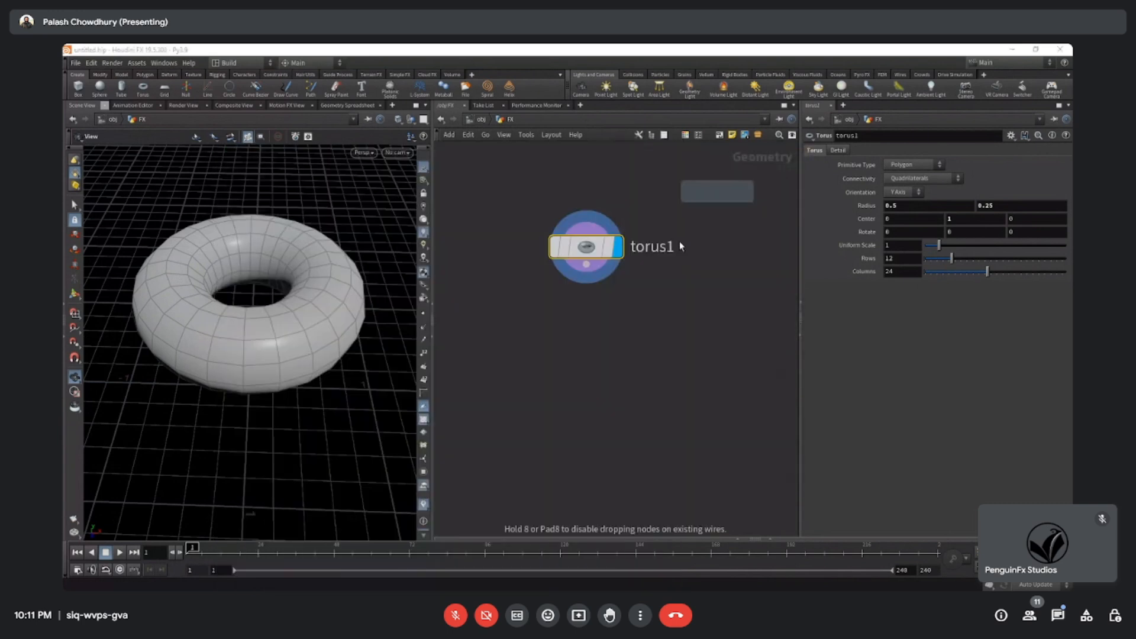
click(663, 314)
drag(663, 313, 668, 339)
scroll(684, 367, up, 2)
scroll(628, 379, down, 1)
scroll(688, 404, up, 1)
middle_drag(688, 403, 657, 419)
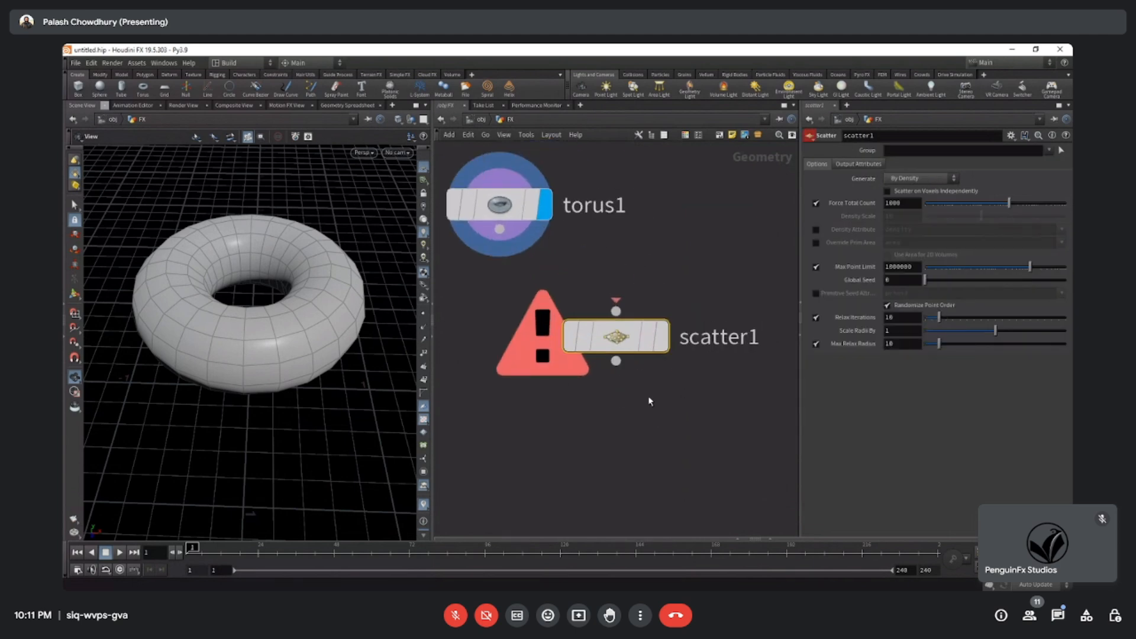
Examine the unconnected Scatter node's error flag and its input and output connectors alongside the torus node.
mouse_move(629, 342)
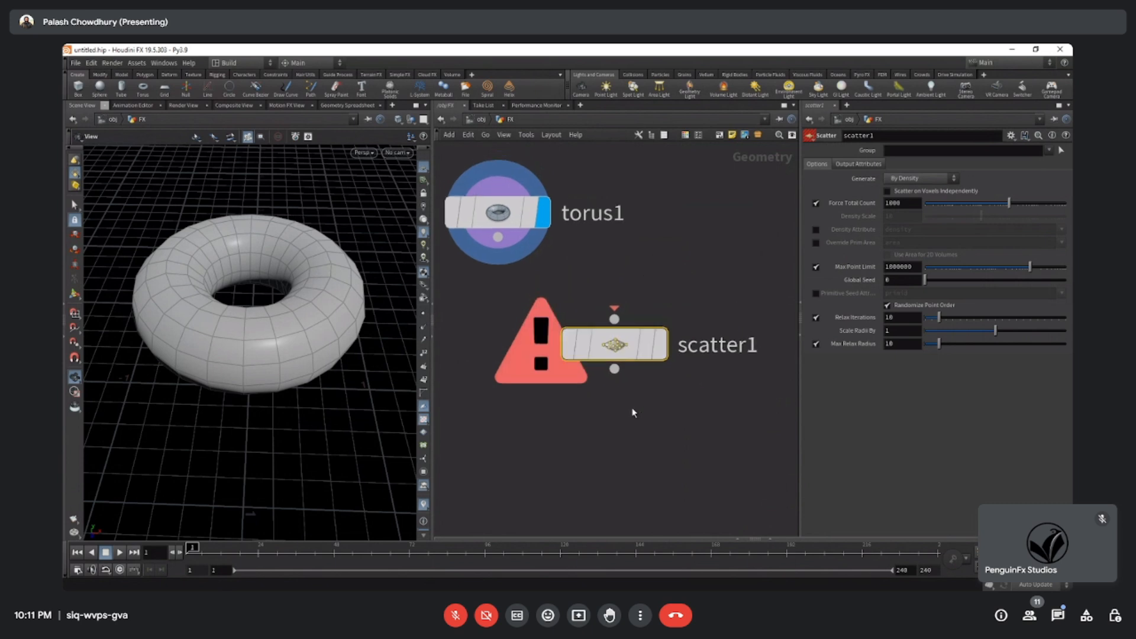
mouse_move(496, 216)
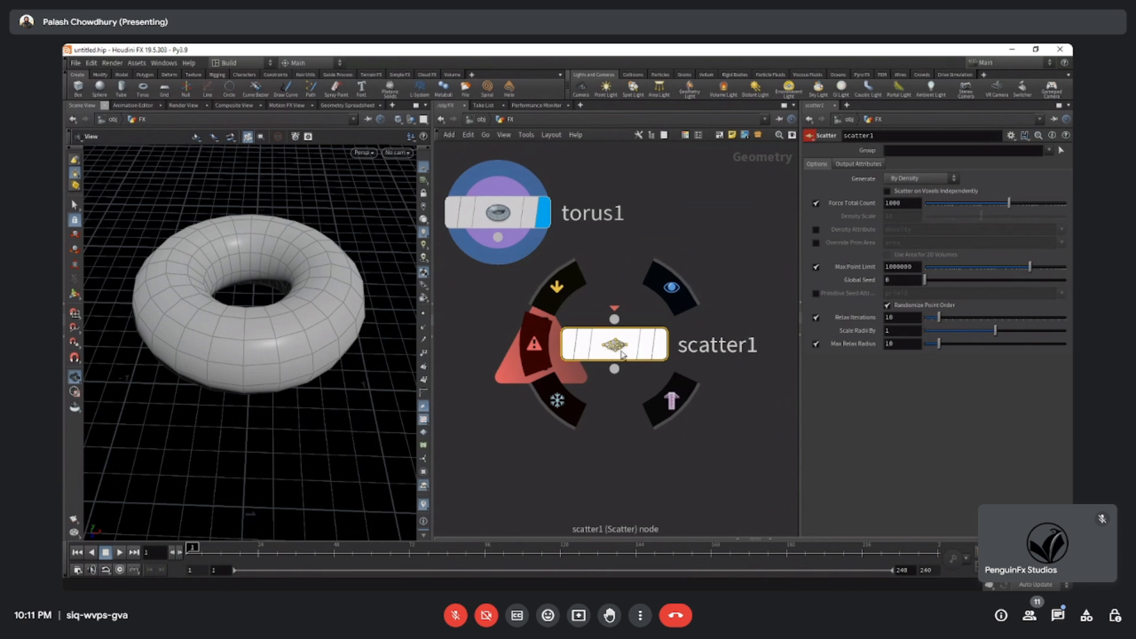
middle_drag(639, 428, 645, 415)
drag(513, 242, 507, 271)
click(506, 276)
middle_drag(504, 279, 531, 393)
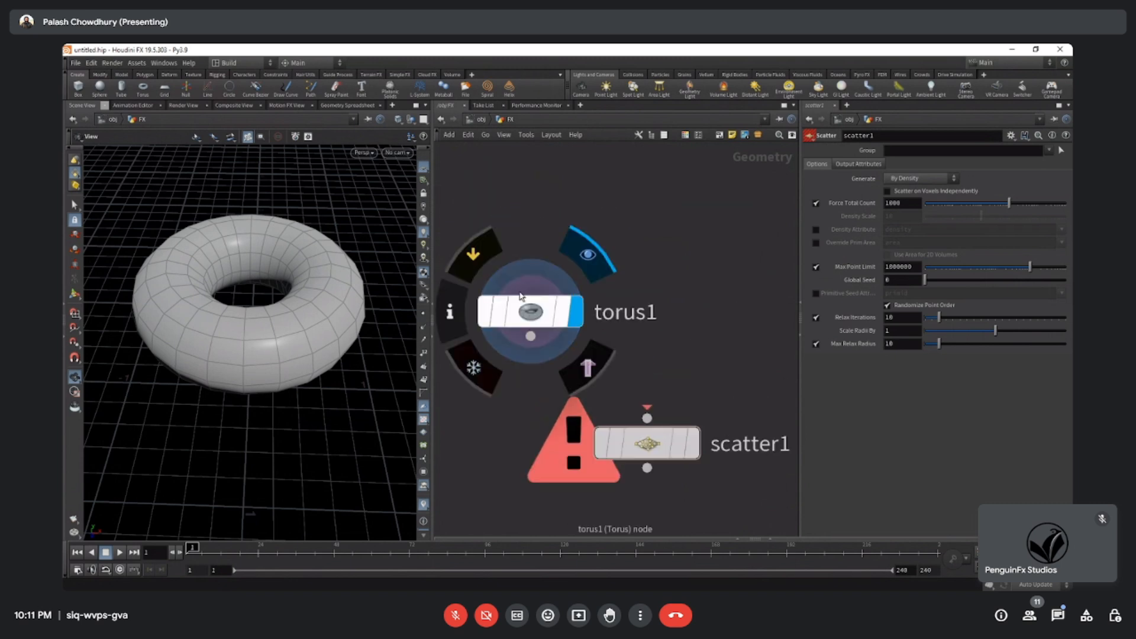
middle_drag(658, 369, 667, 377)
mouse_move(536, 292)
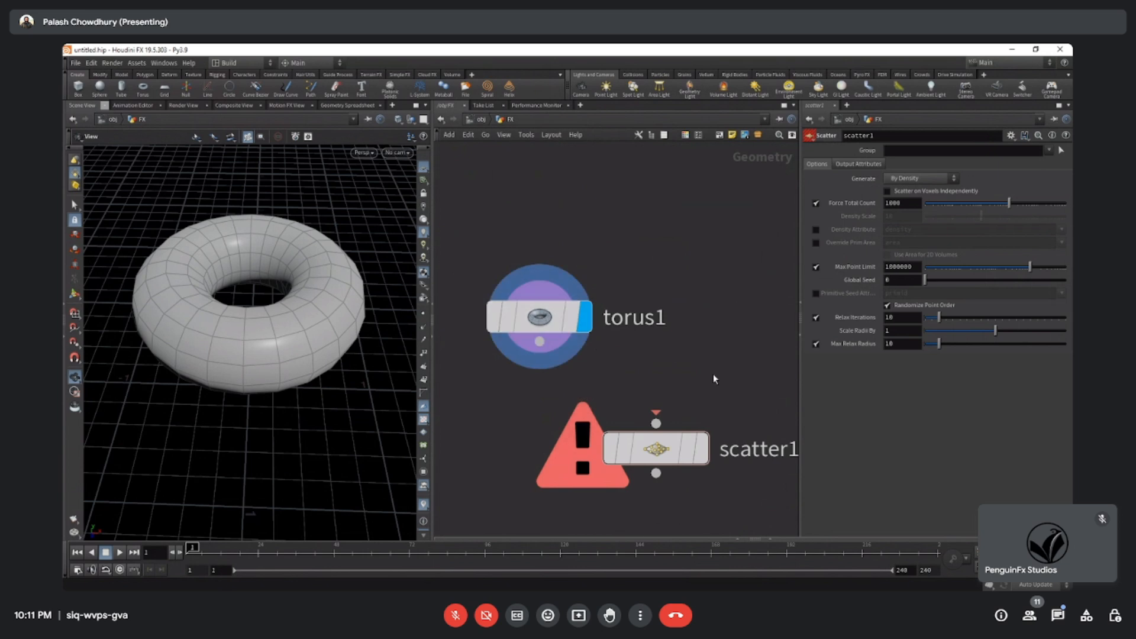
middle_drag(715, 379, 677, 293)
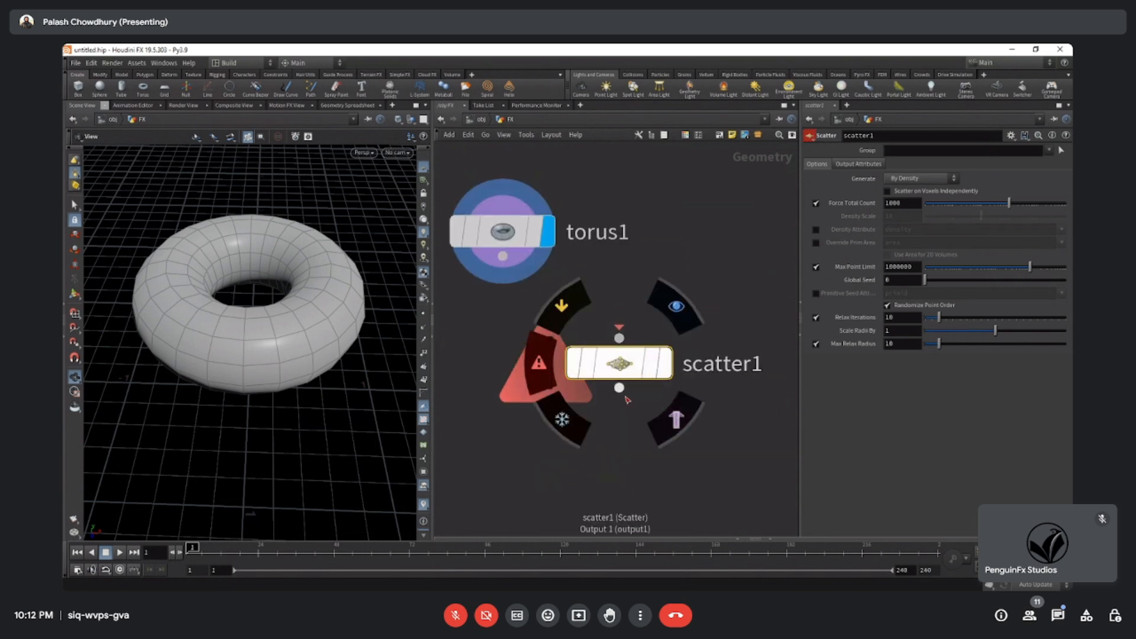
scroll(641, 339, down, 3)
scroll(641, 414, up, 2)
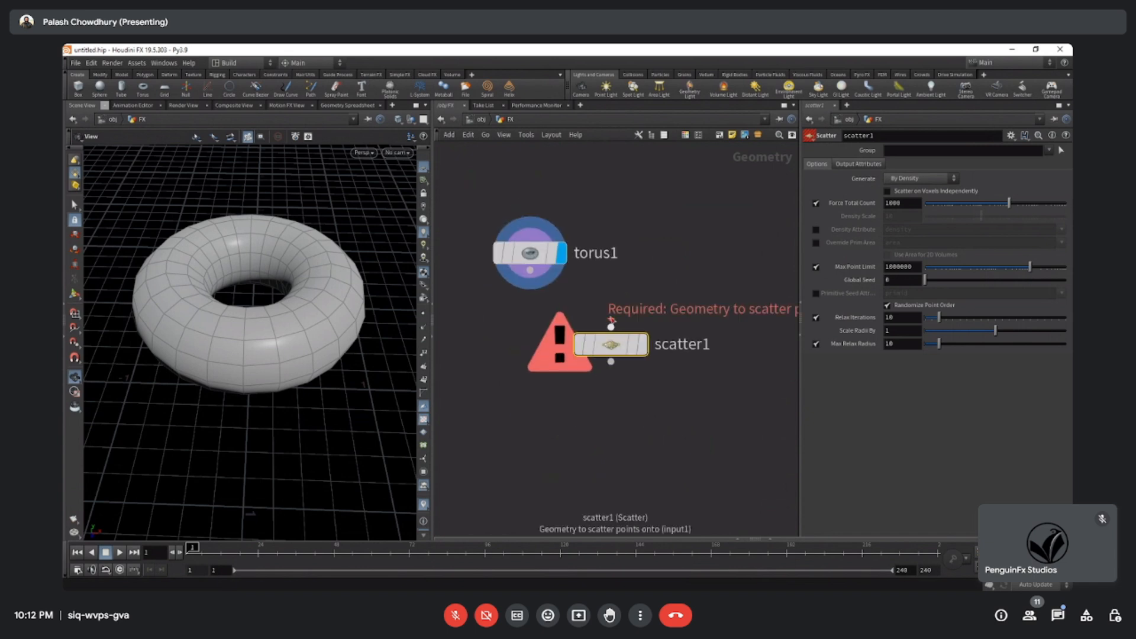
middle_drag(679, 413, 629, 429)
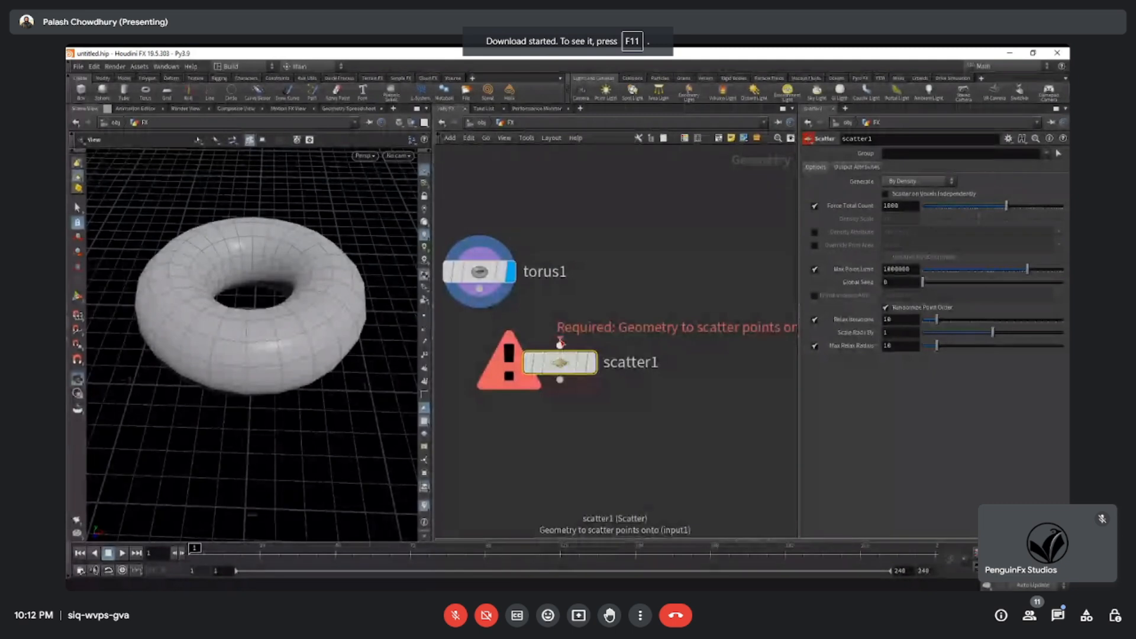
Connect the torus node's output to the Scatter node's geometry input.
scroll(576, 325, down, 2)
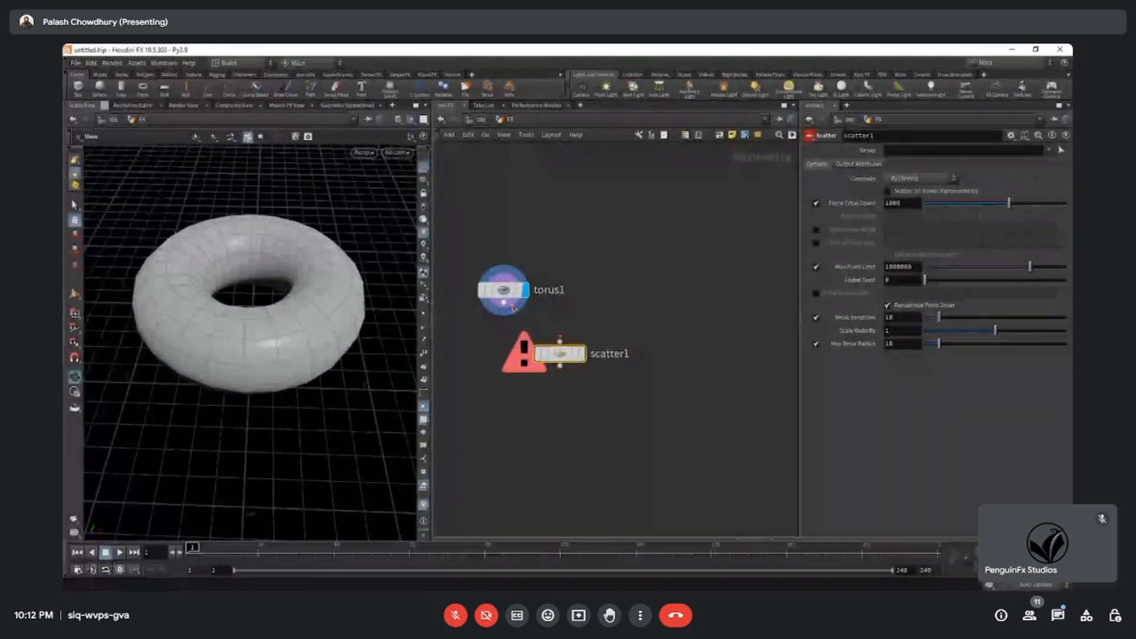
scroll(628, 435, up, 3)
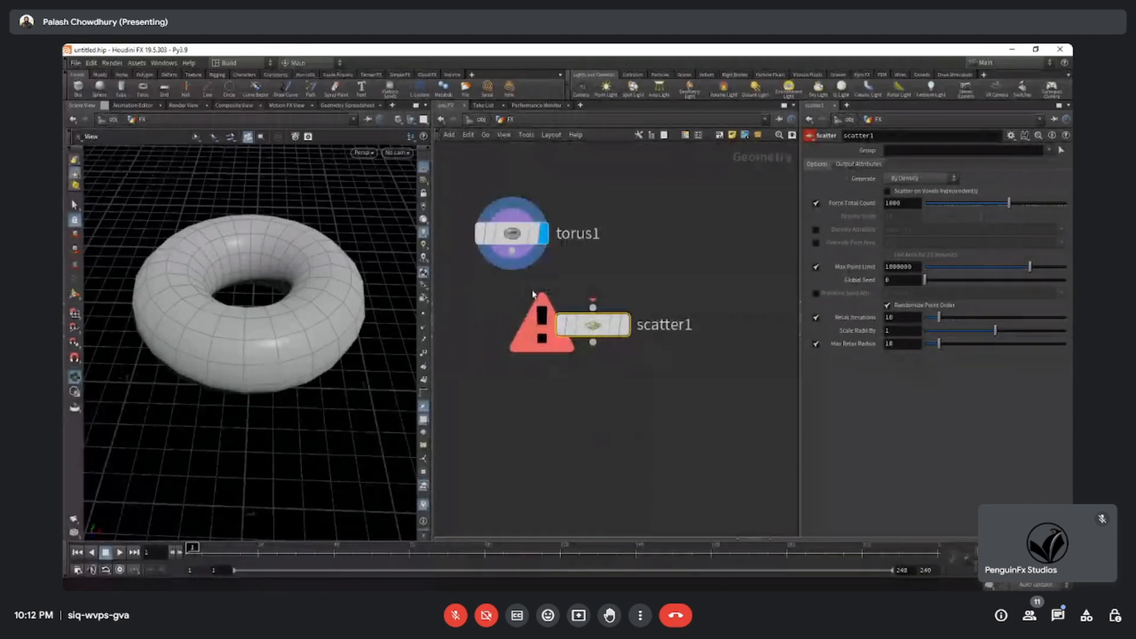
key(h)
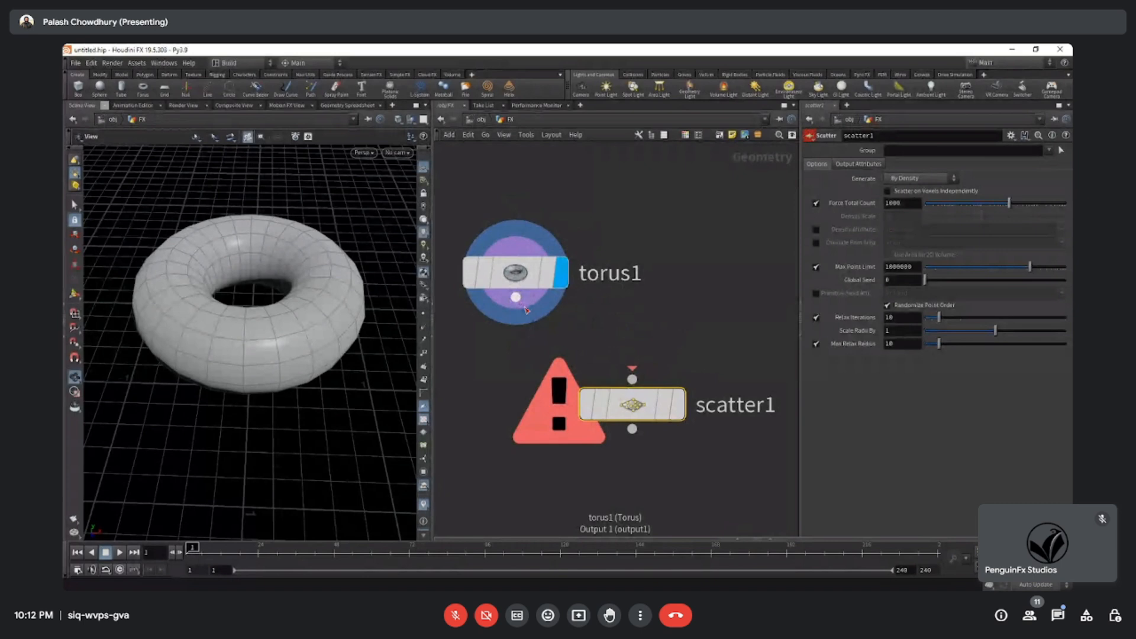
drag(517, 298, 590, 343)
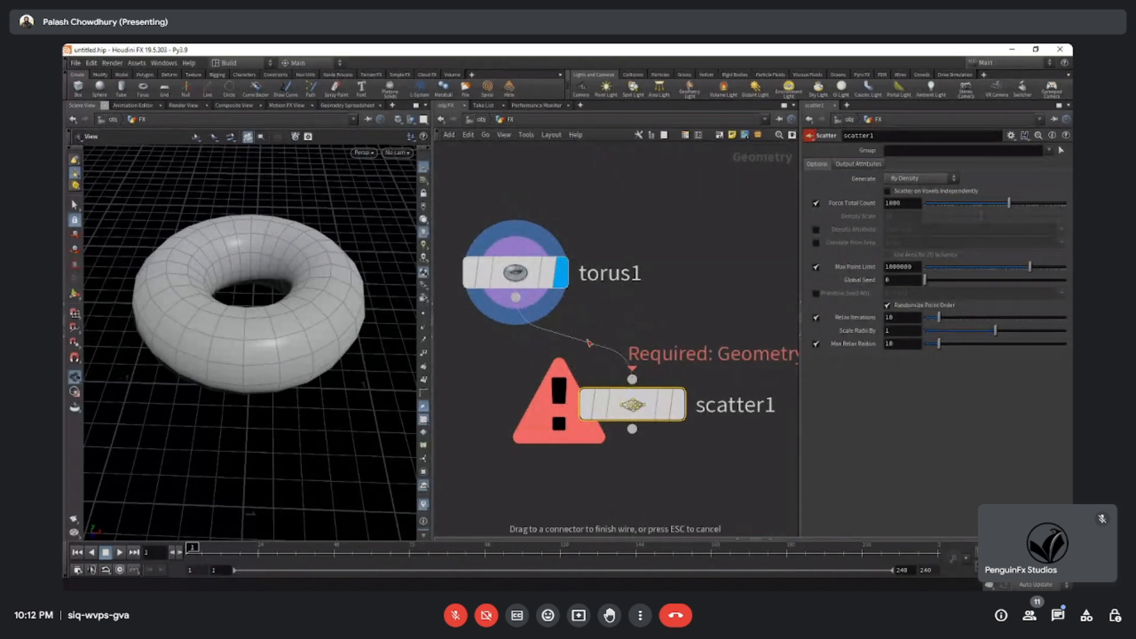
drag(641, 386, 632, 379)
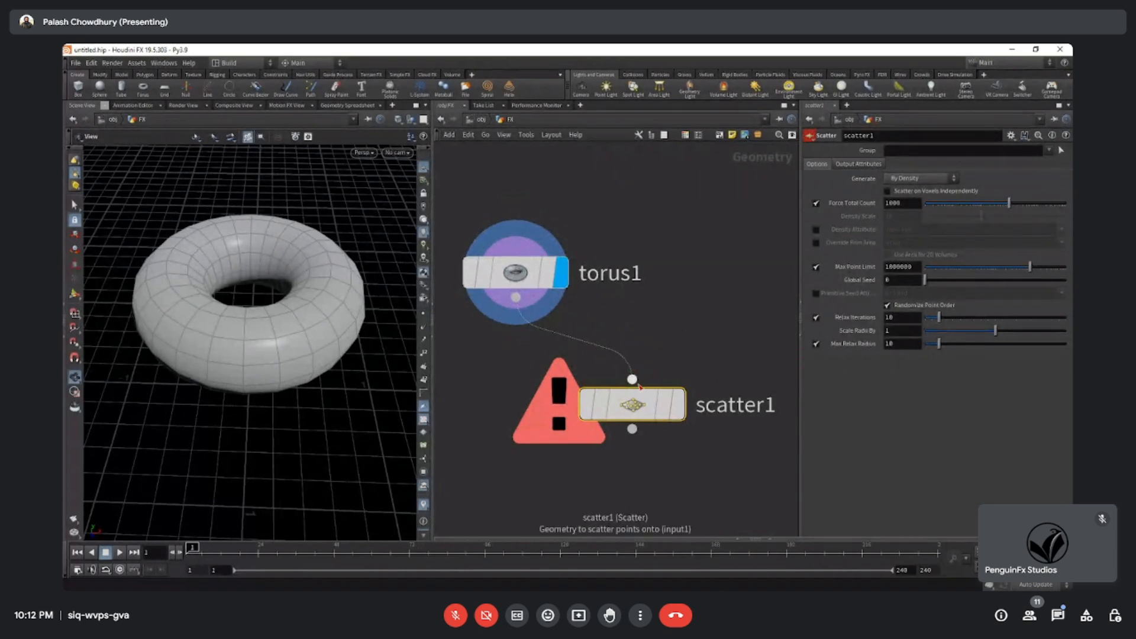
Nudge the Scatter node further from the torus and turn on its display flag to view the scattered points.
scroll(656, 459, down, 2)
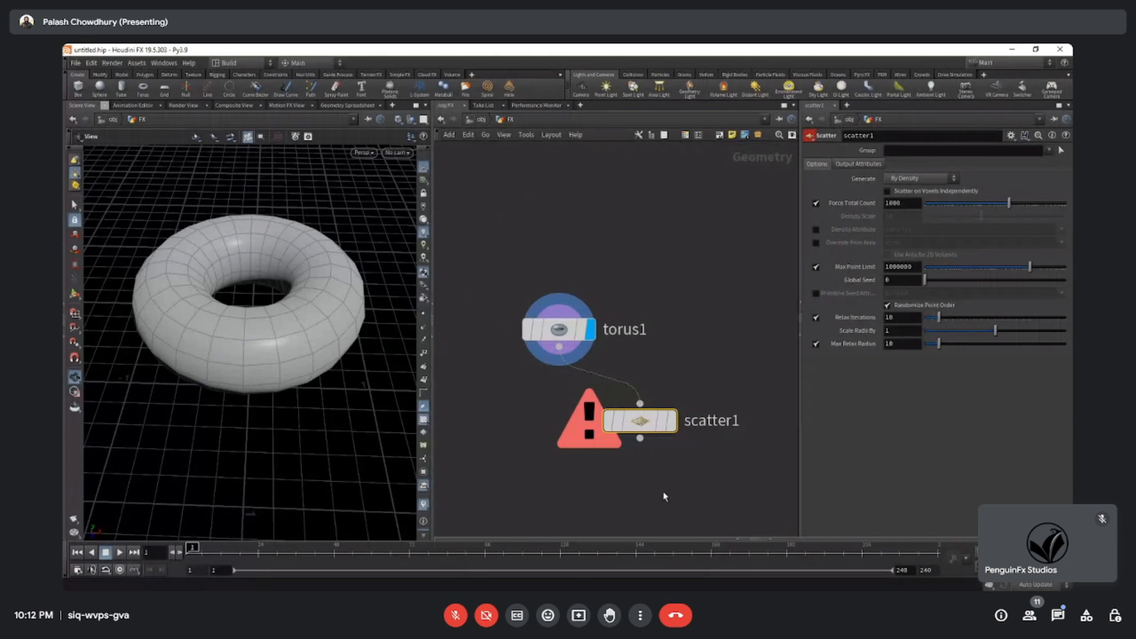
middle_drag(664, 497, 655, 451)
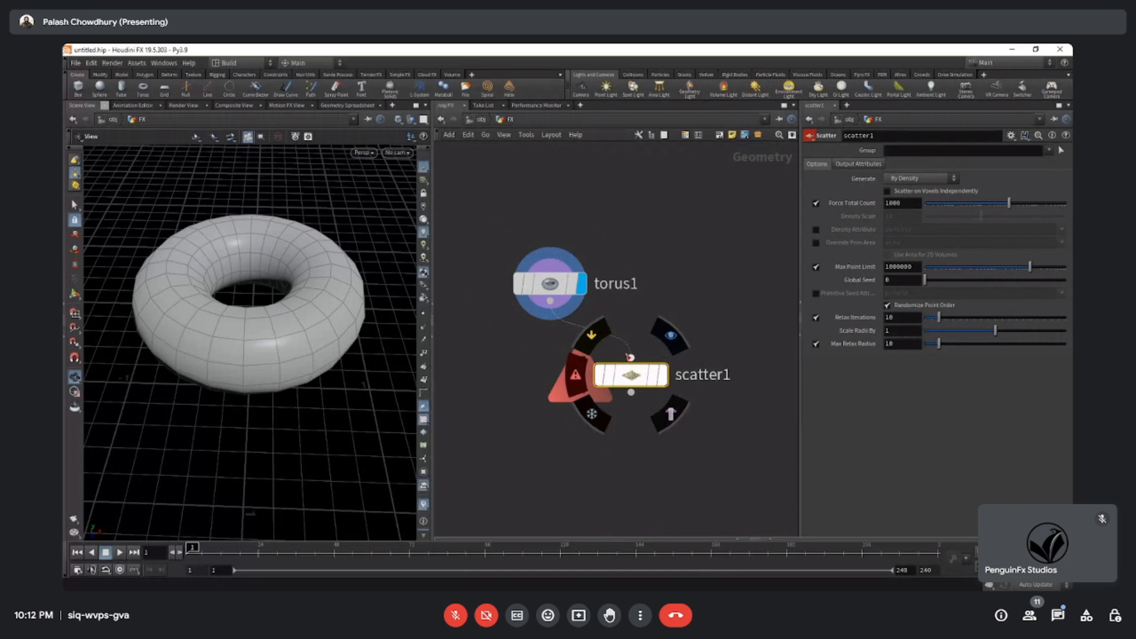
drag(648, 384, 664, 390)
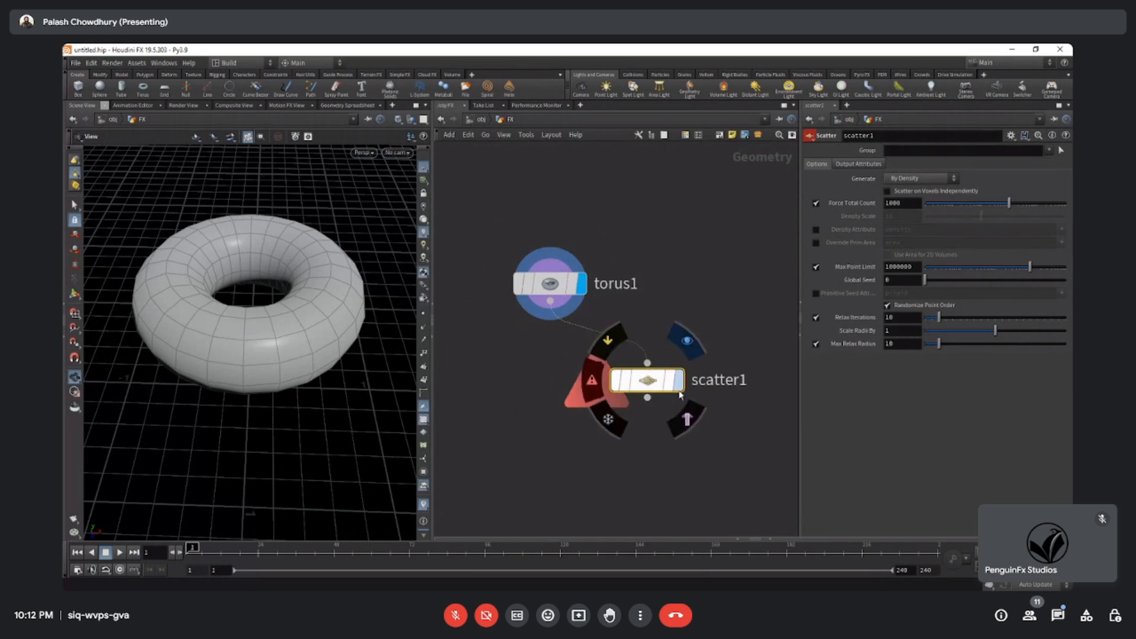
click(680, 381)
drag(264, 368, 293, 281)
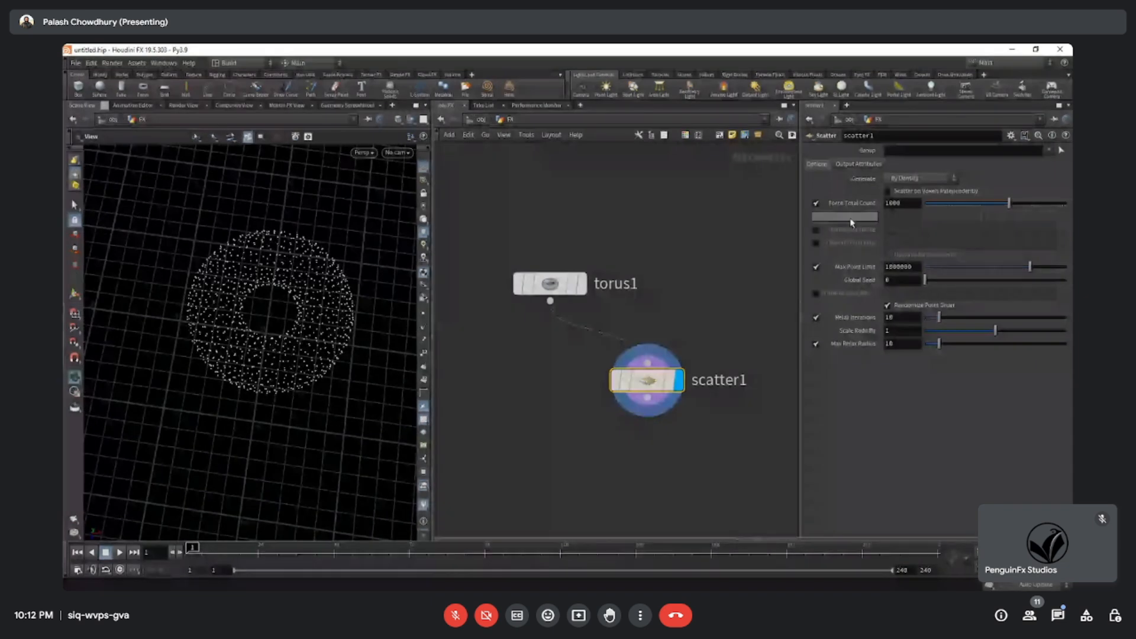
Set the Scatter node's Force Total Count to 10, raise it to 20, and view the points against the grid.
click(829, 207)
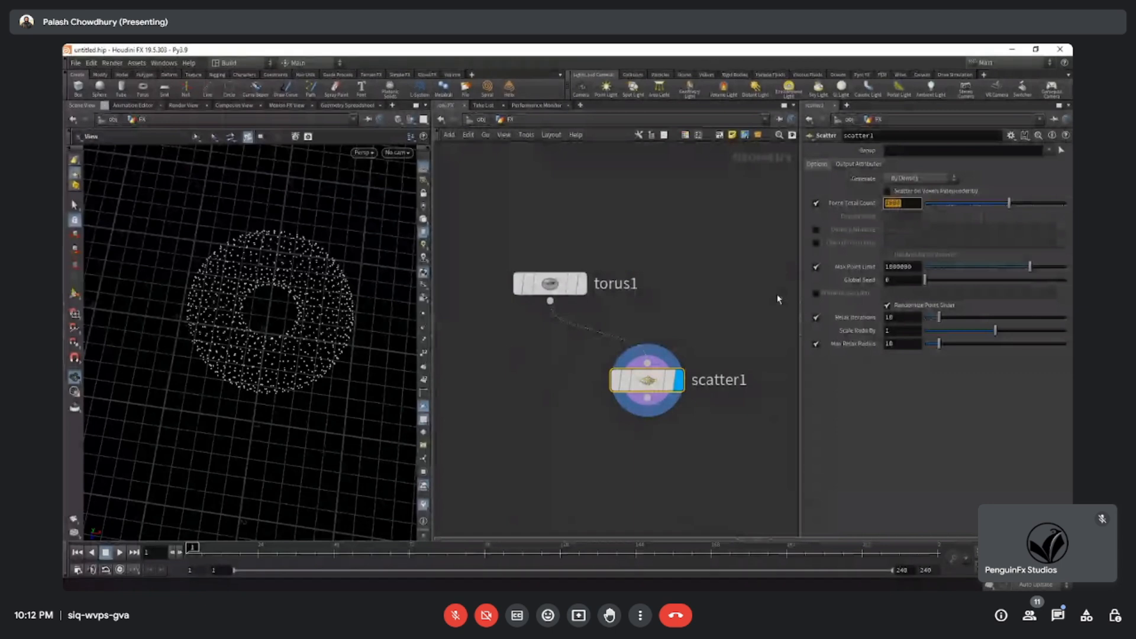
text(10)
key(Return)
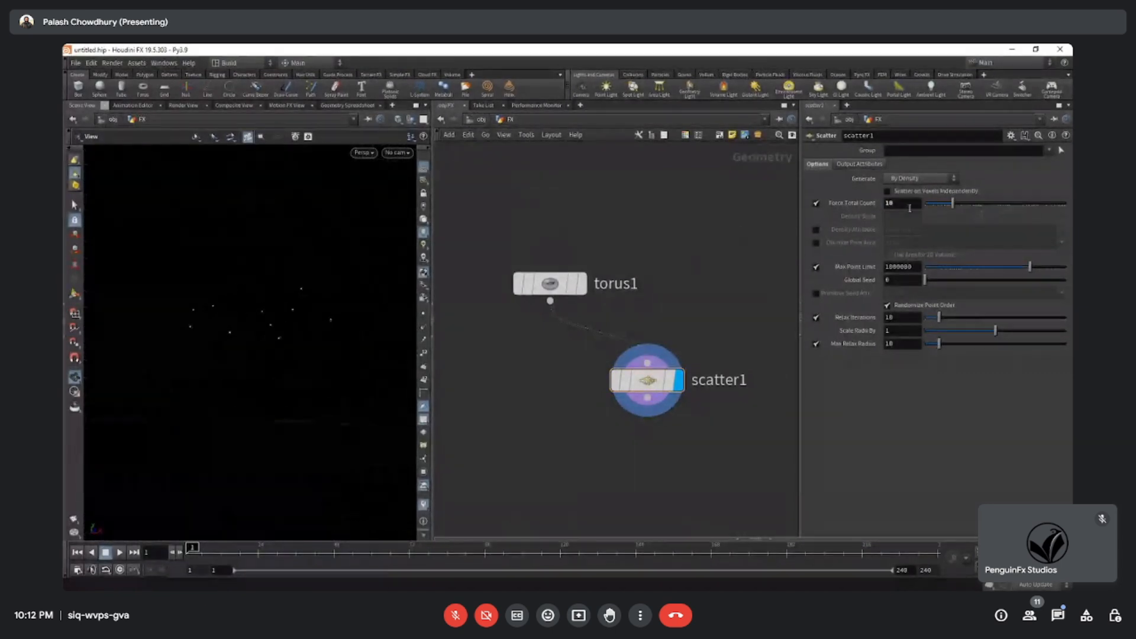
drag(216, 378, 219, 409)
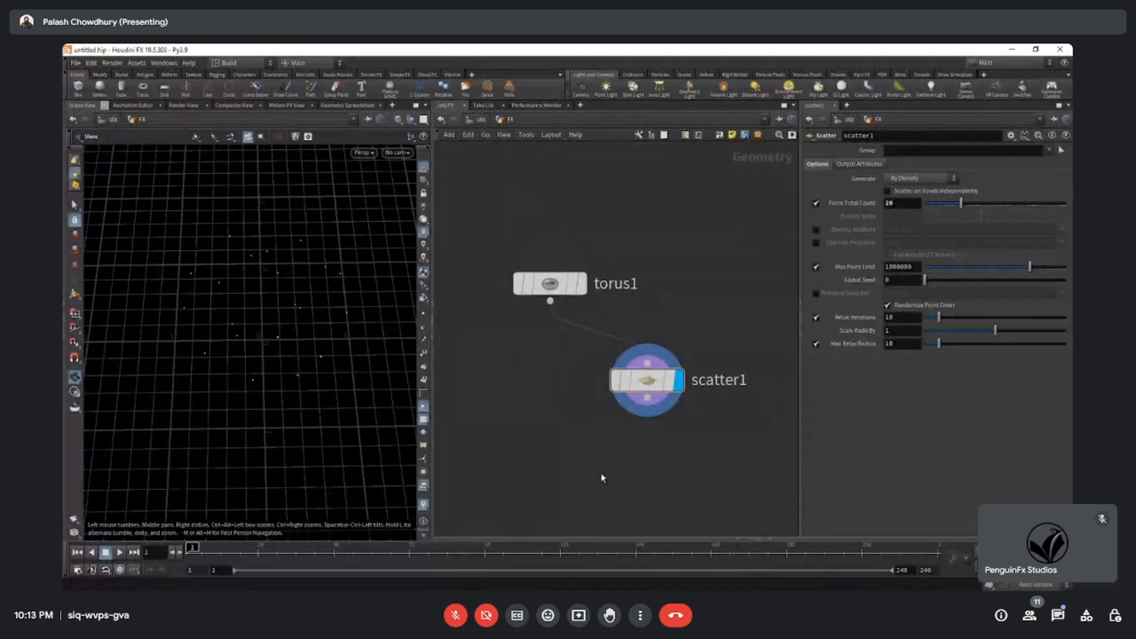
Check the Scatter node's point count in its node information.
middle_drag(601, 473, 602, 464)
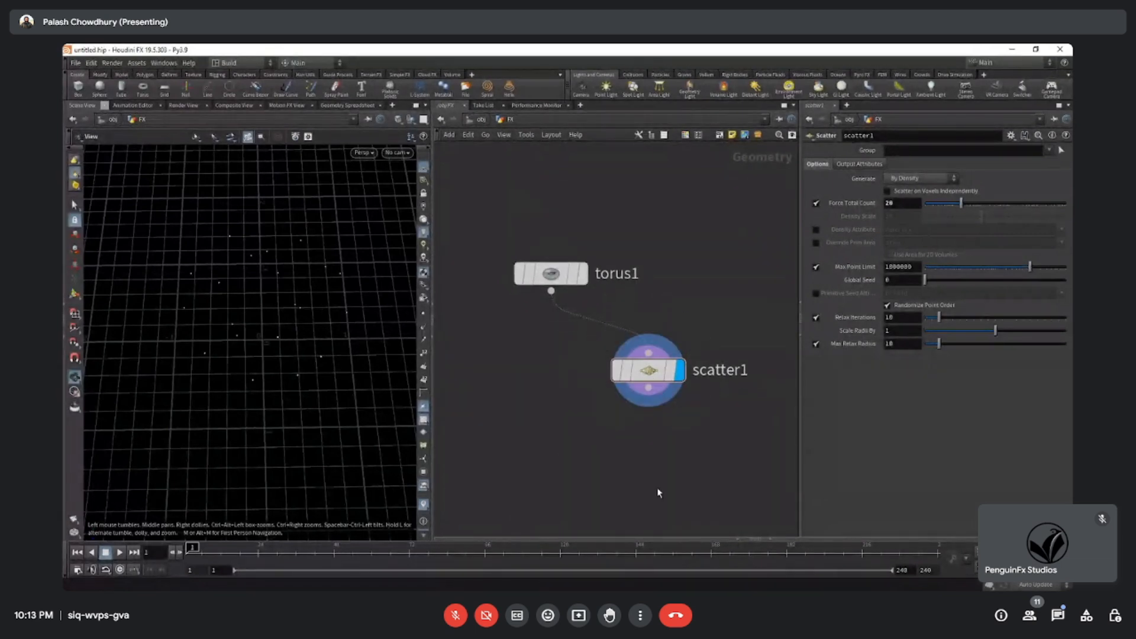
mouse_move(654, 375)
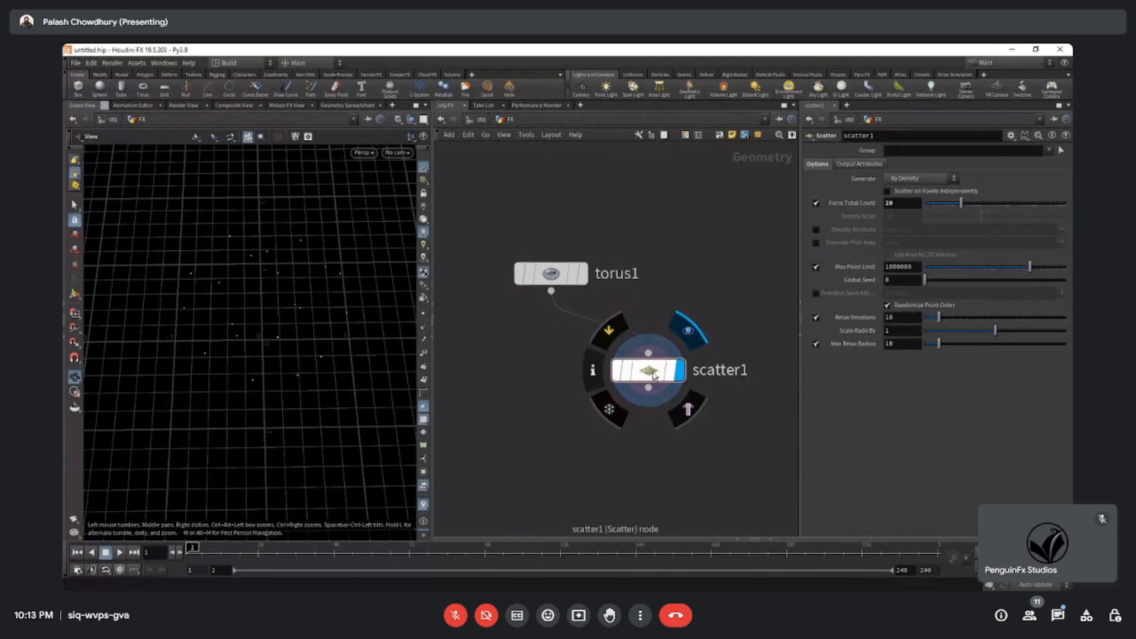
click(593, 371)
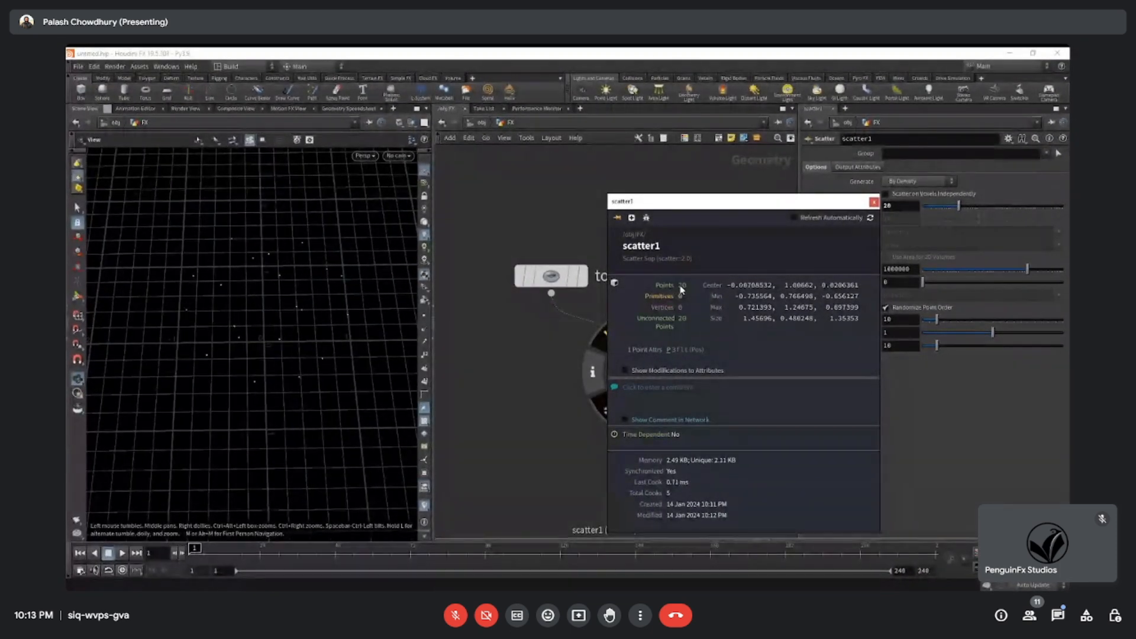
click(602, 449)
scroll(677, 368, down, 4)
drag(697, 363, 650, 315)
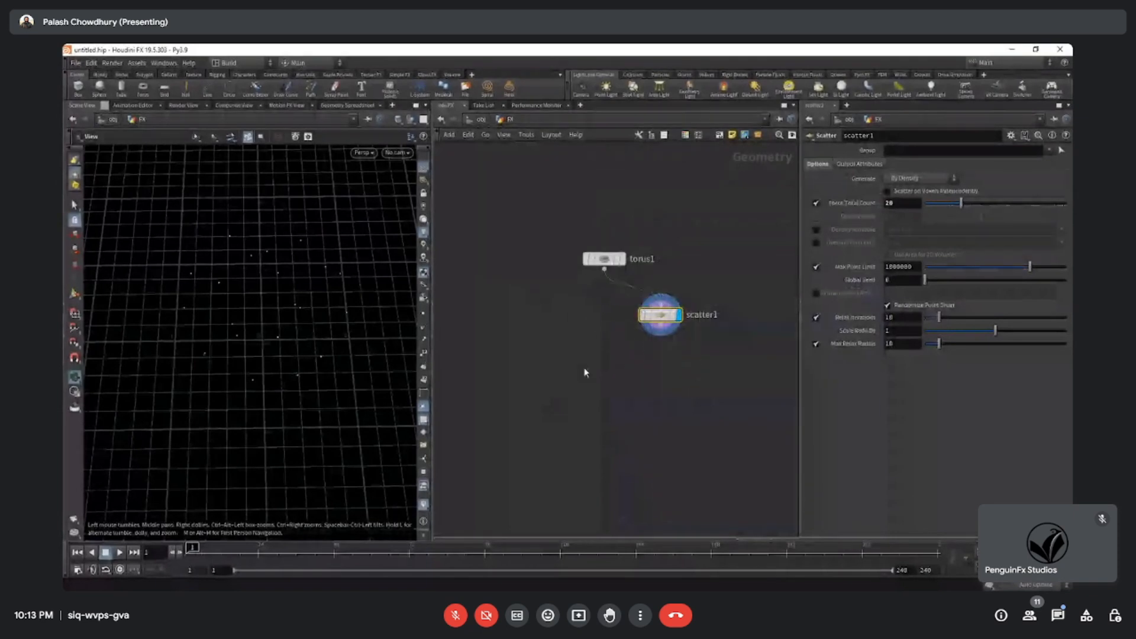
Shift the Scatter node slightly away from the torus node and view the scattered points from a low angle.
drag(276, 312, 385, 261)
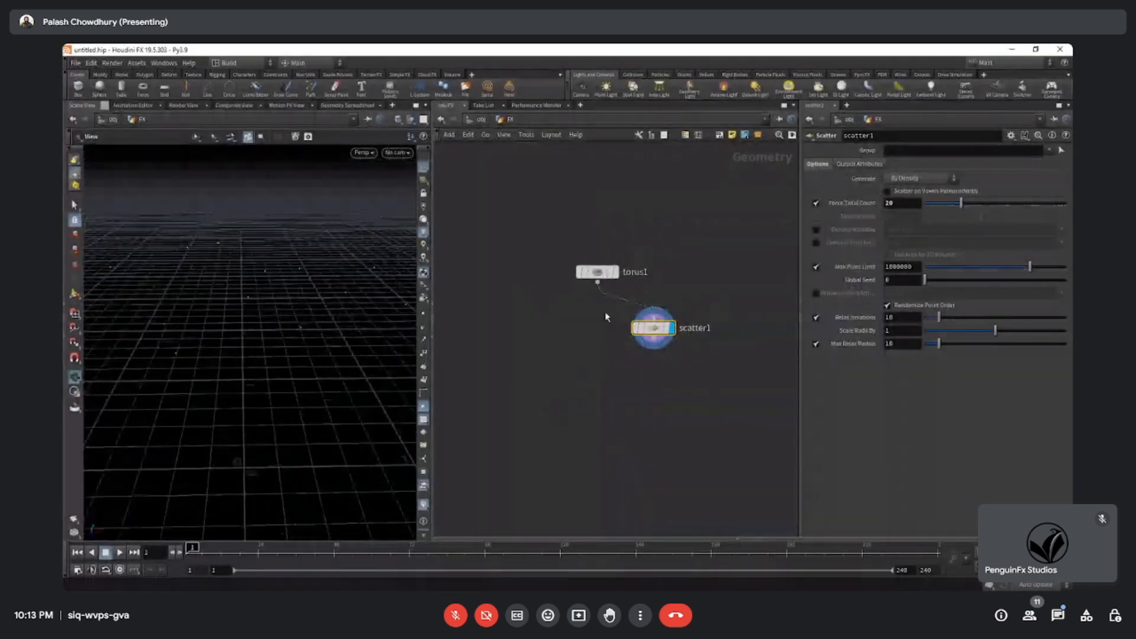
drag(652, 327, 663, 328)
drag(249, 342, 210, 326)
drag(325, 309, 266, 284)
Add a Voronoi Fracture node to the Geometry network, placing it below the torus and Scatter nodes.
middle_drag(589, 397, 581, 375)
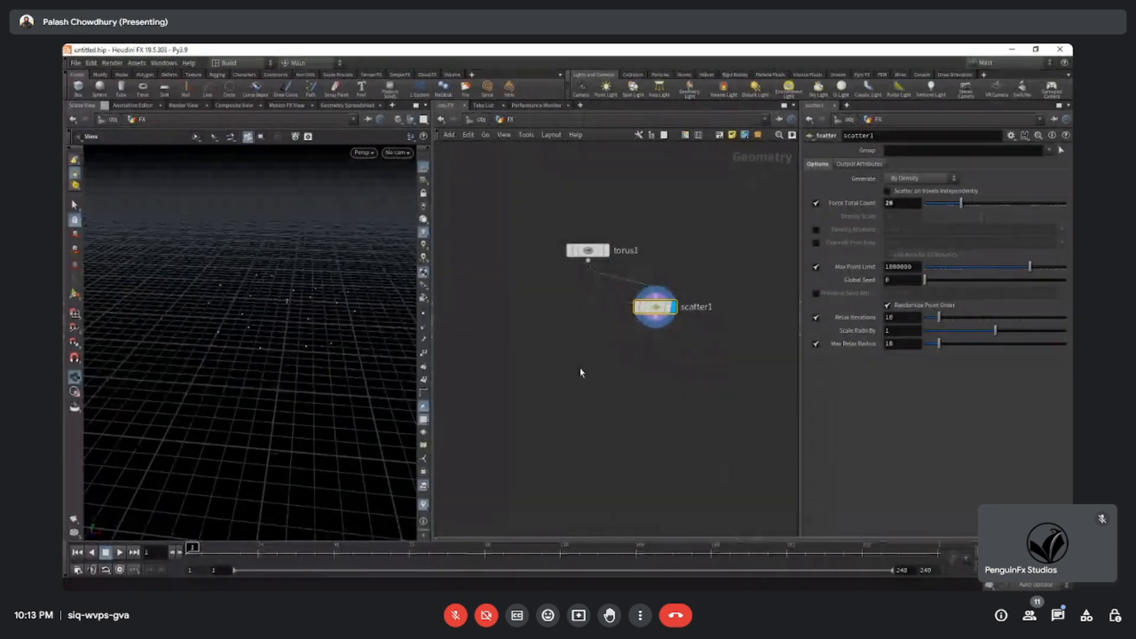
key(Tab)
text(voro)
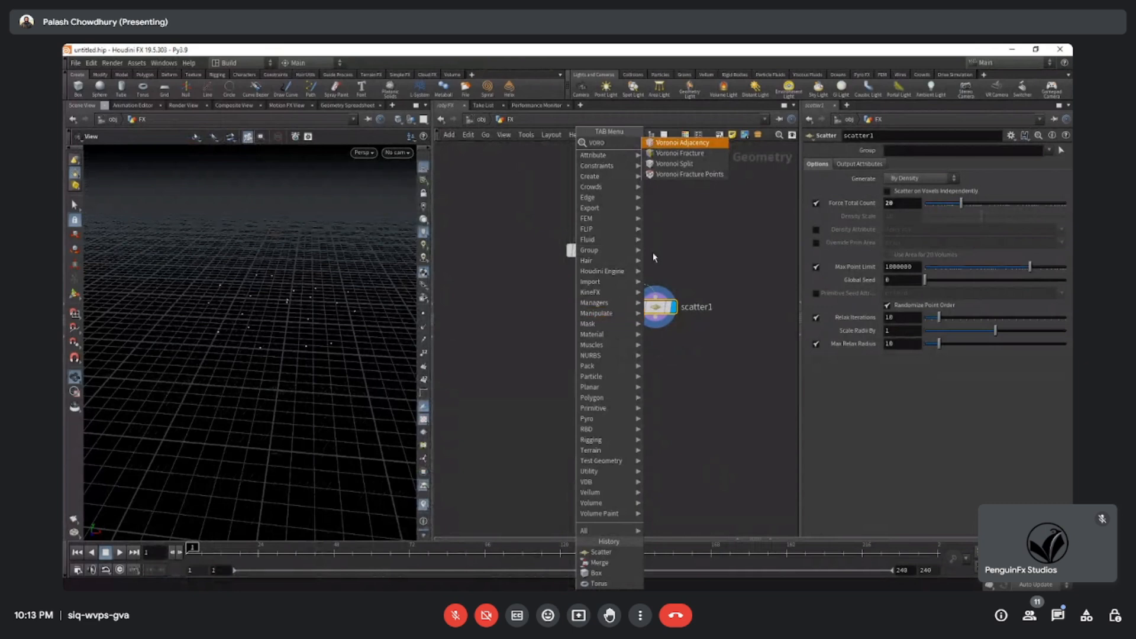
click(681, 153)
click(588, 367)
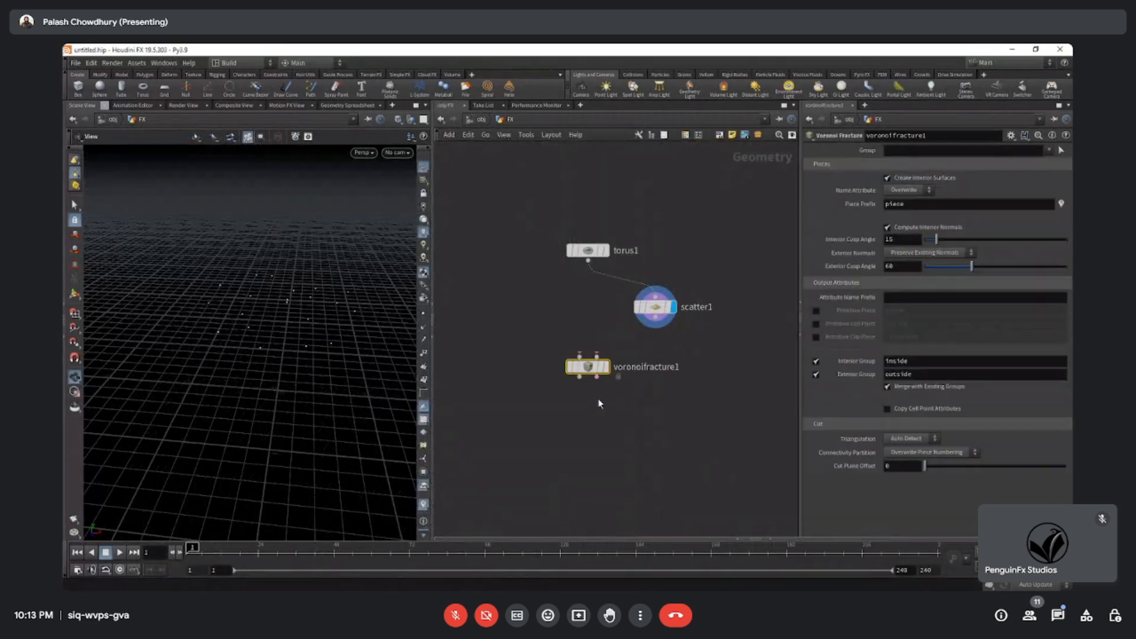
drag(555, 374, 563, 374)
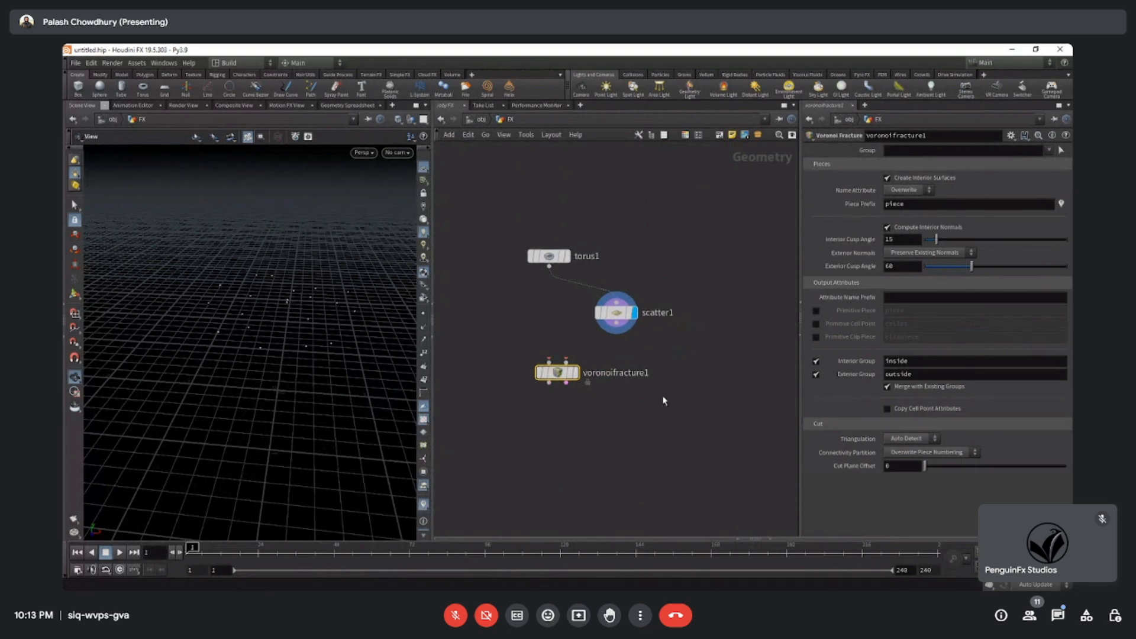
Examine the Voronoi Fracture node's required inputs alongside the torus and Scatter nodes' connectors.
key(h)
scroll(636, 474, up, 2)
middle_drag(637, 430, 657, 516)
middle_drag(658, 385, 645, 410)
scroll(655, 413, down, 1)
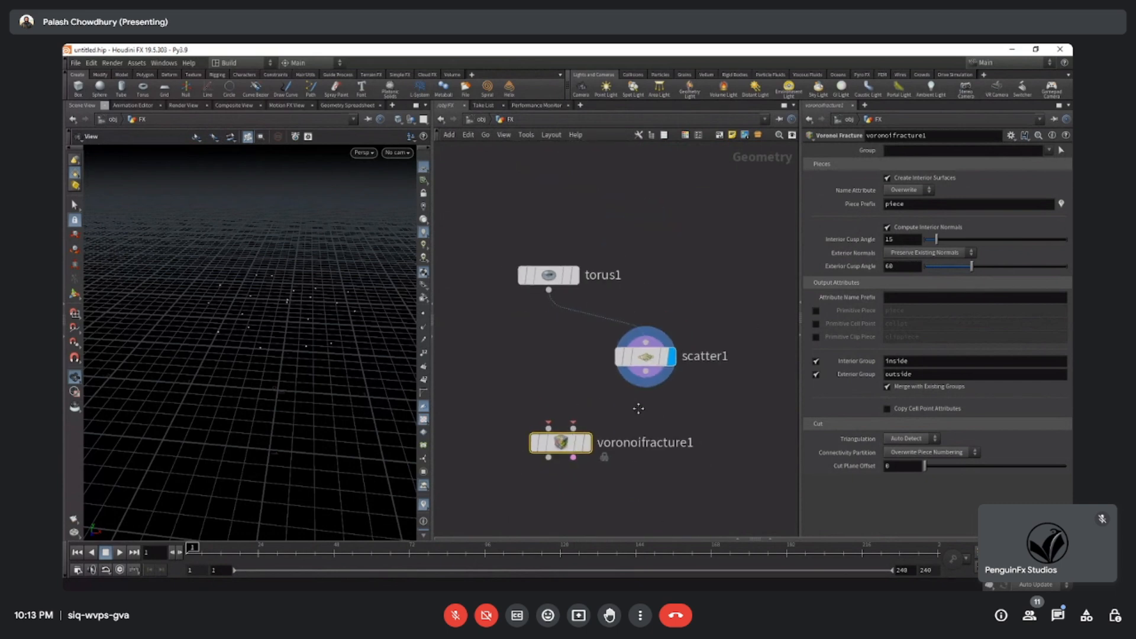
drag(495, 230, 579, 299)
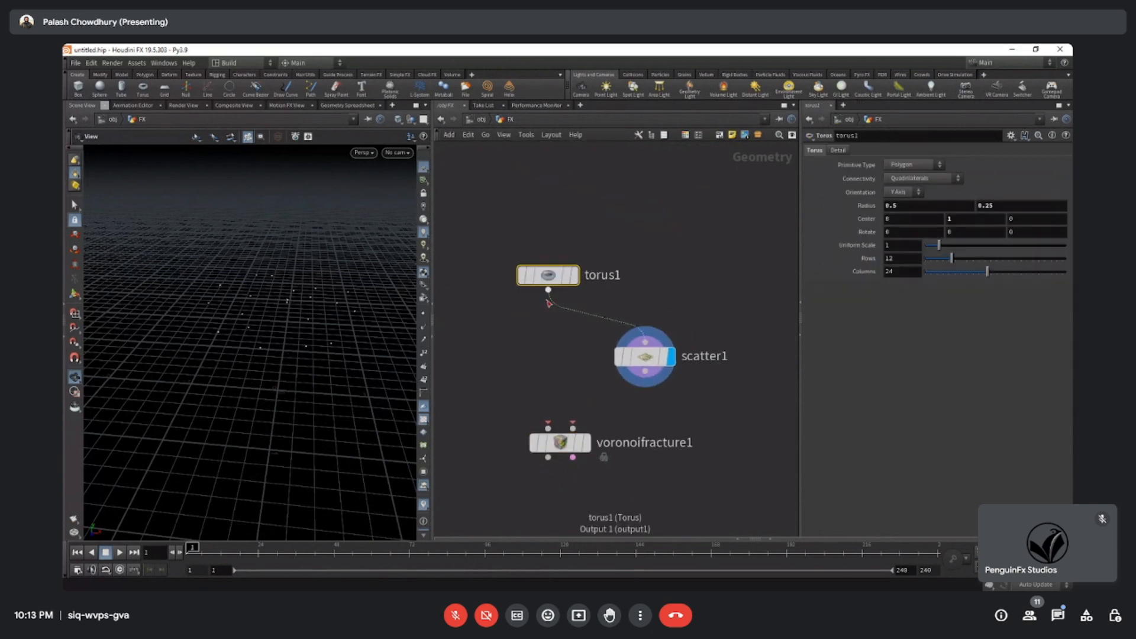
click(646, 358)
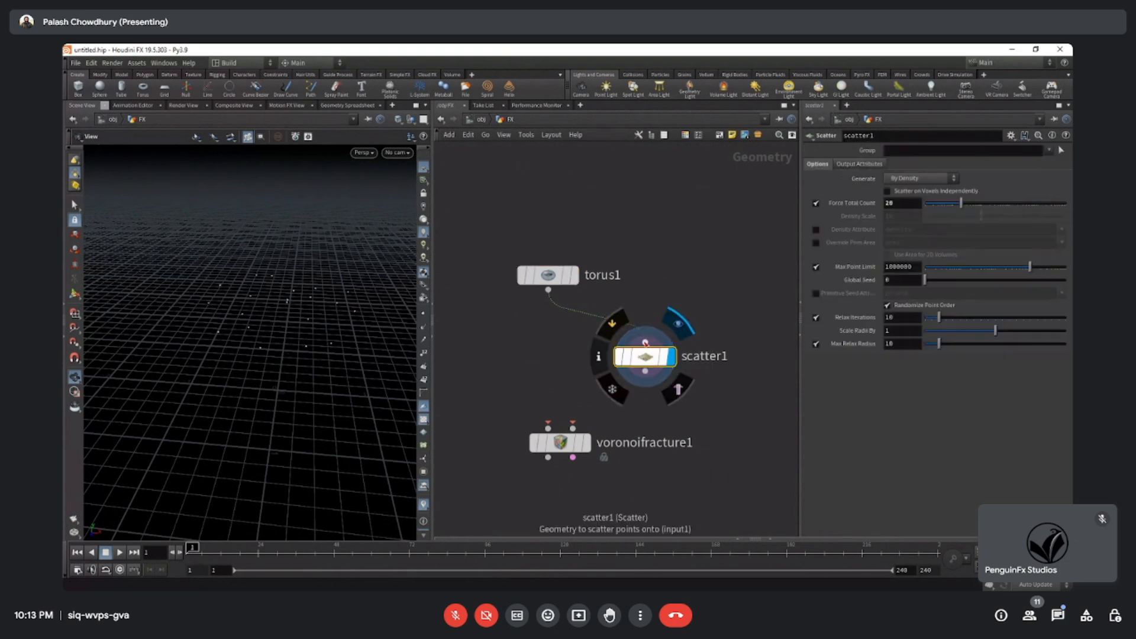
middle_drag(736, 451, 735, 417)
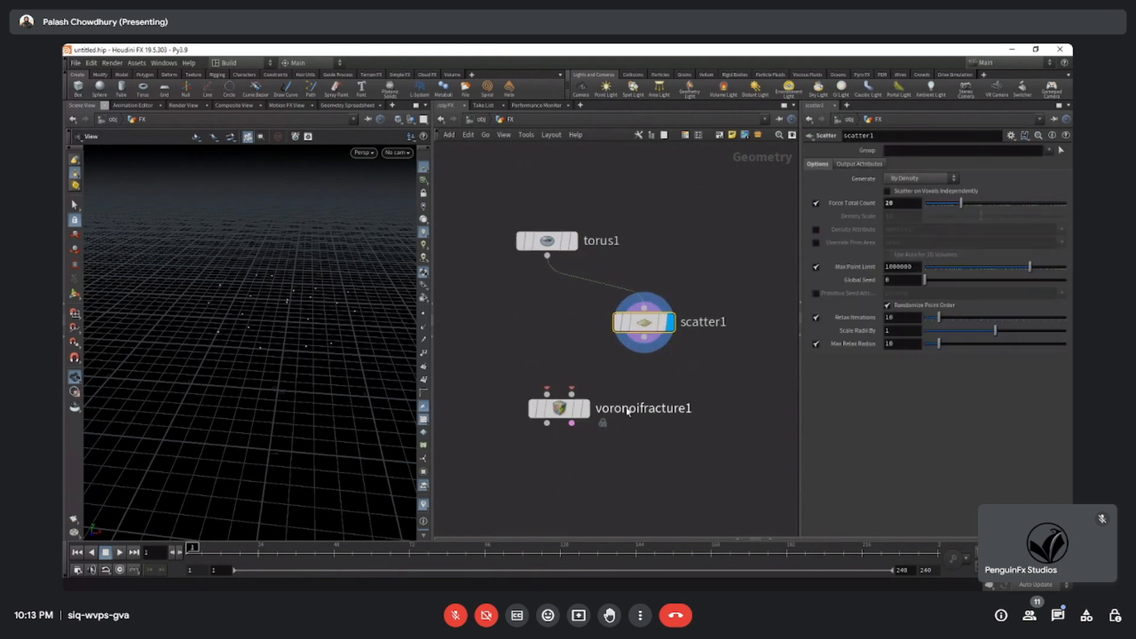
scroll(612, 406, up, 1)
drag(498, 354, 631, 477)
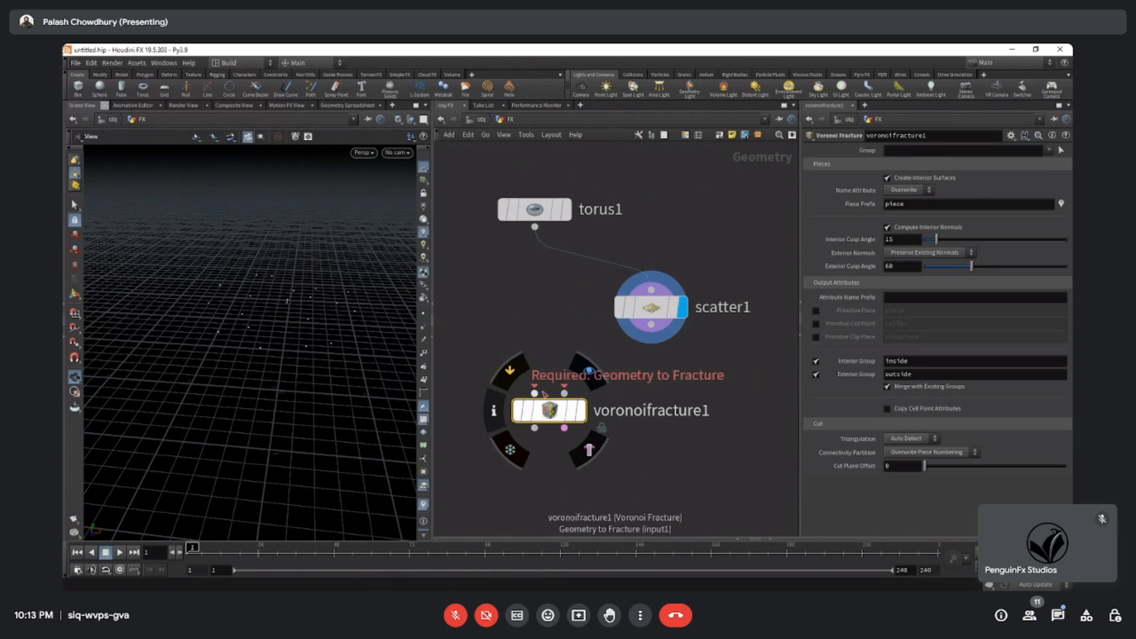
click(667, 479)
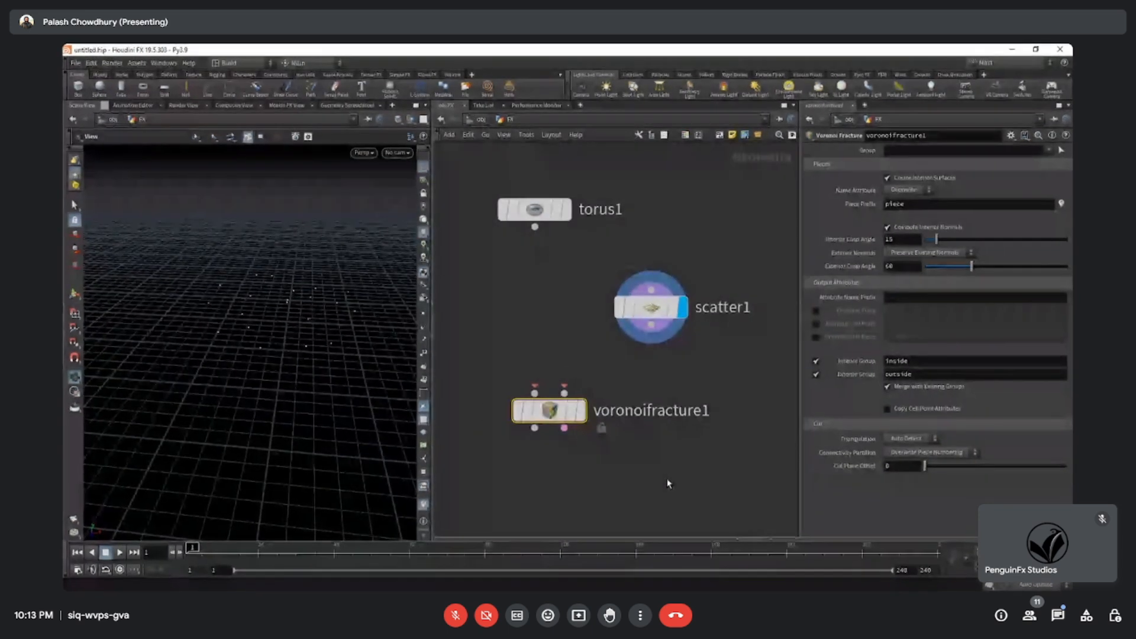
middle_drag(579, 447, 600, 478)
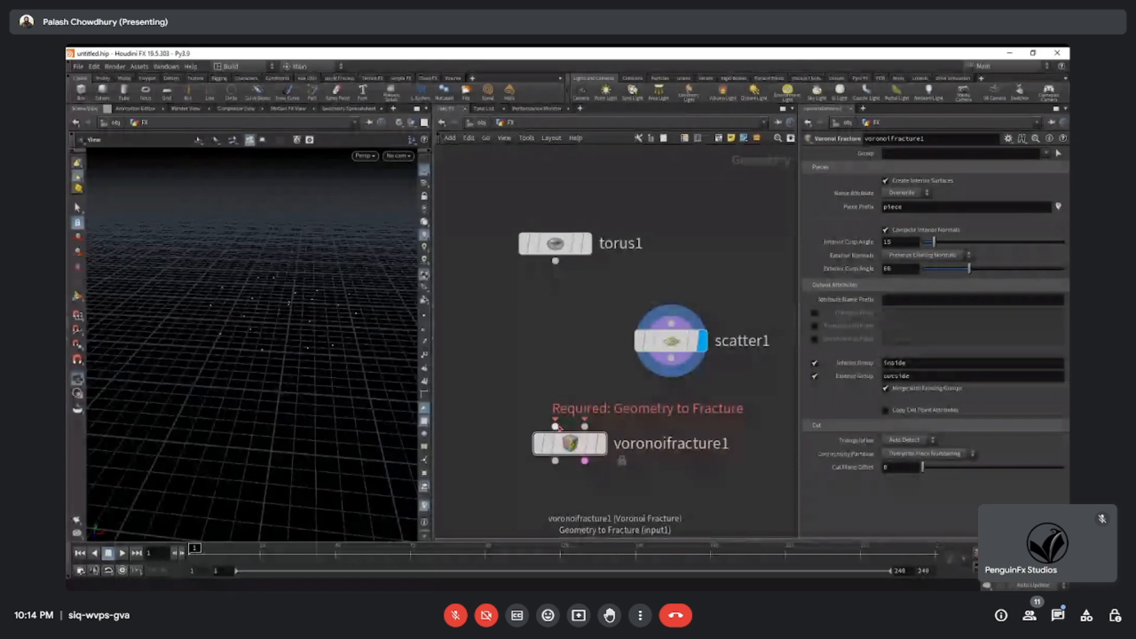
mouse_move(559, 427)
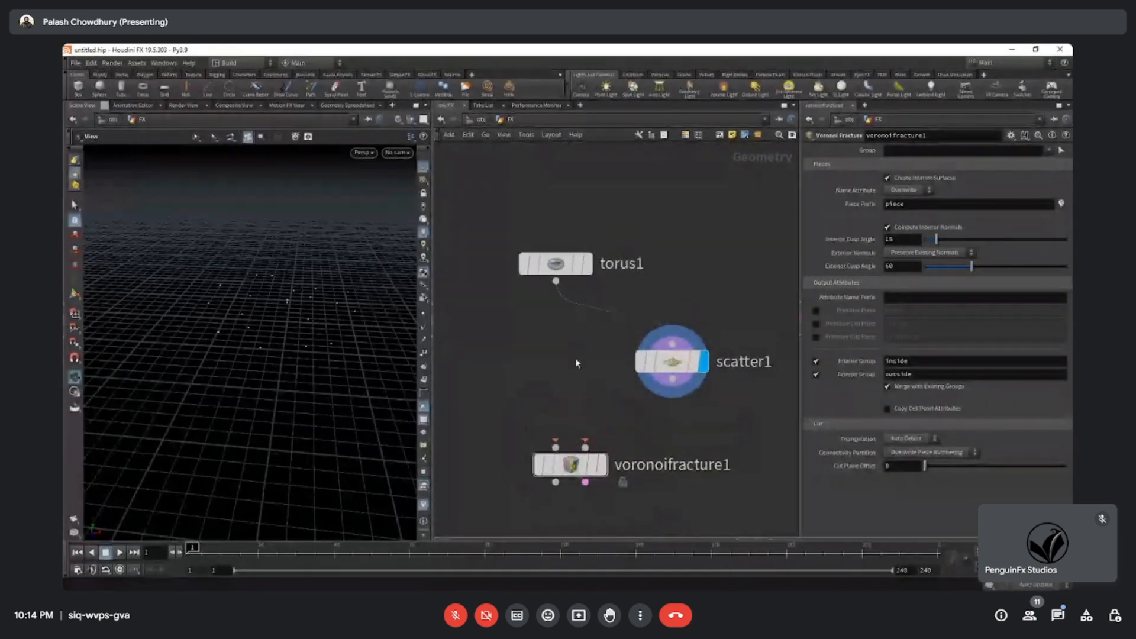
Compare the torus and Scatter outputs by switching the display flag between them, ending with the torus displayed.
click(589, 264)
drag(509, 204, 540, 261)
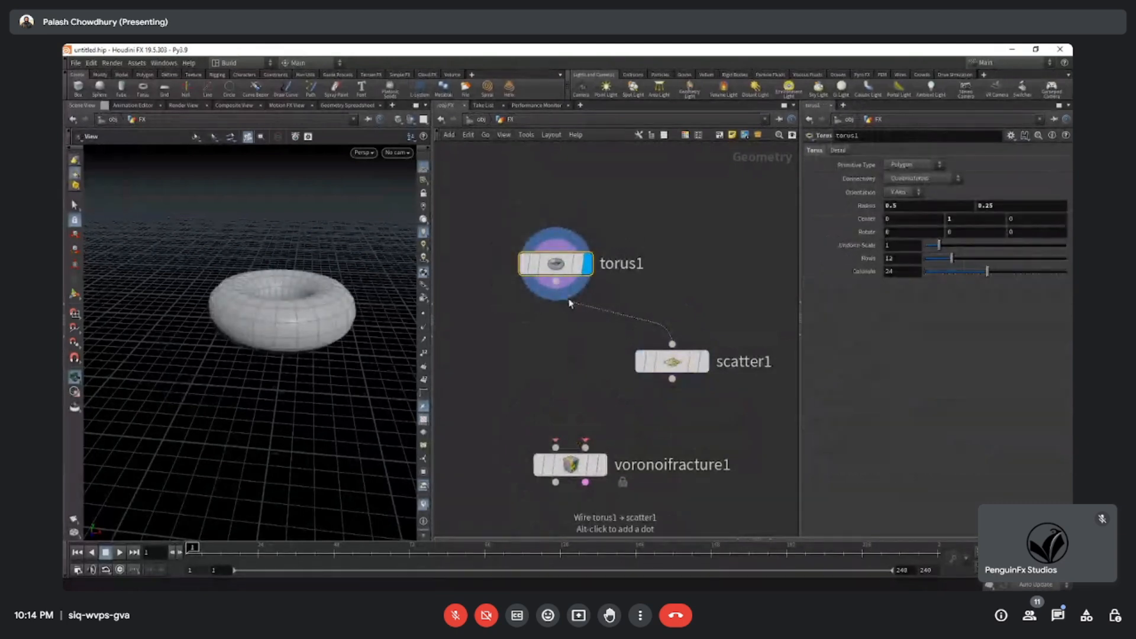
click(706, 363)
drag(742, 419, 626, 341)
drag(778, 398, 573, 329)
click(586, 263)
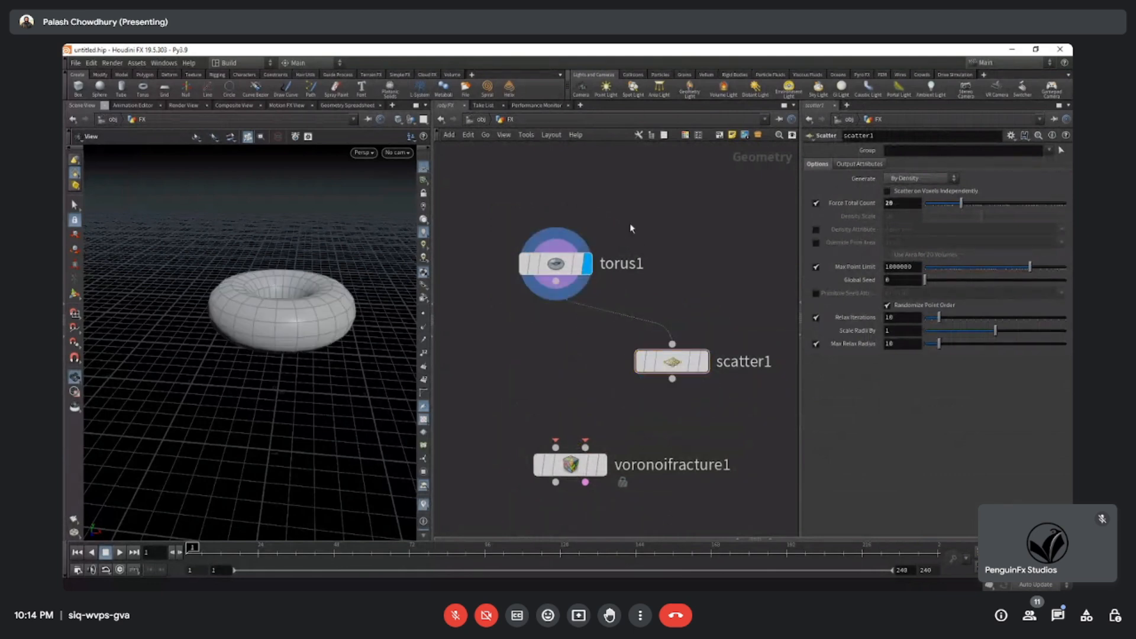
click(556, 264)
scroll(241, 322, up, 3)
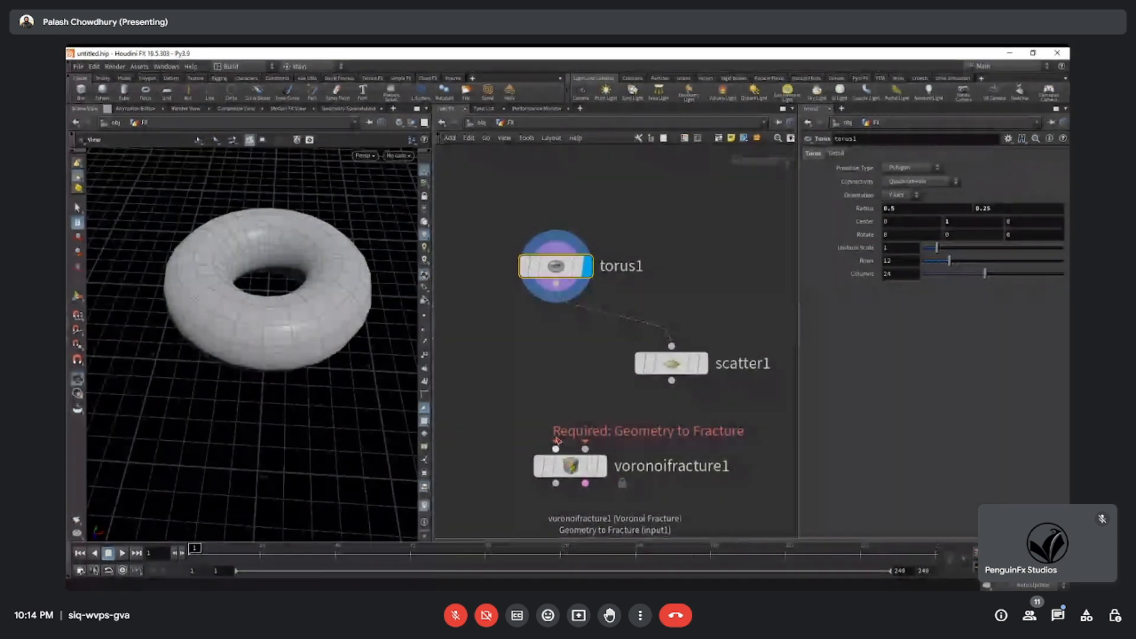
Connect the torus output to the Voronoi Fracture node's first input, Geometry to Fracture, and turn on that node's display flag.
click(556, 282)
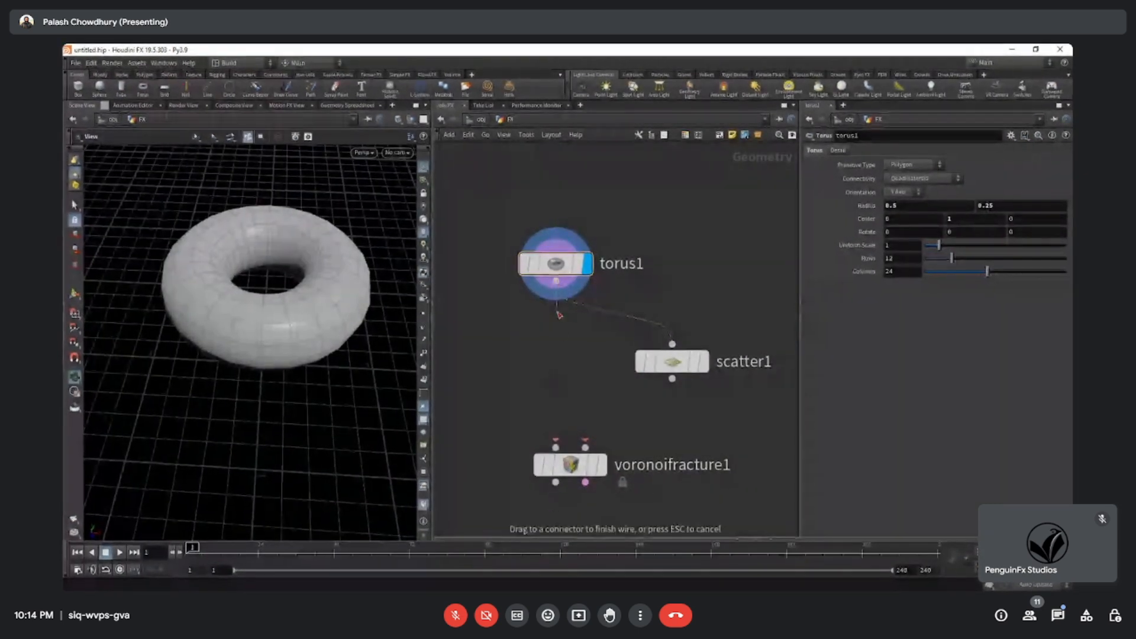
click(556, 447)
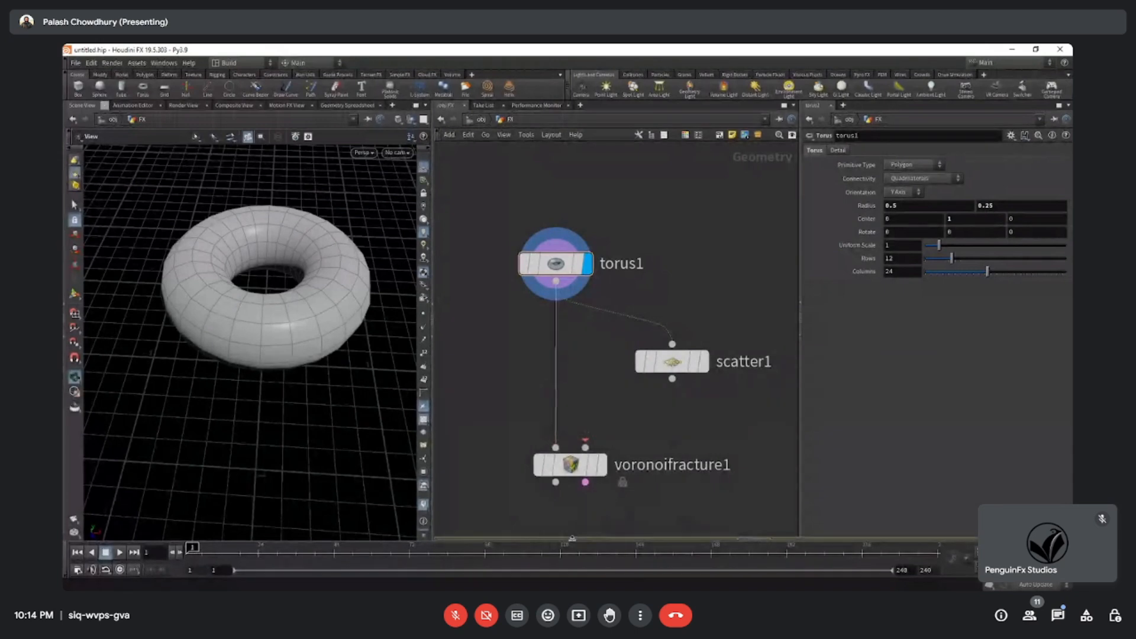
drag(575, 465, 577, 457)
click(603, 458)
drag(663, 520, 534, 445)
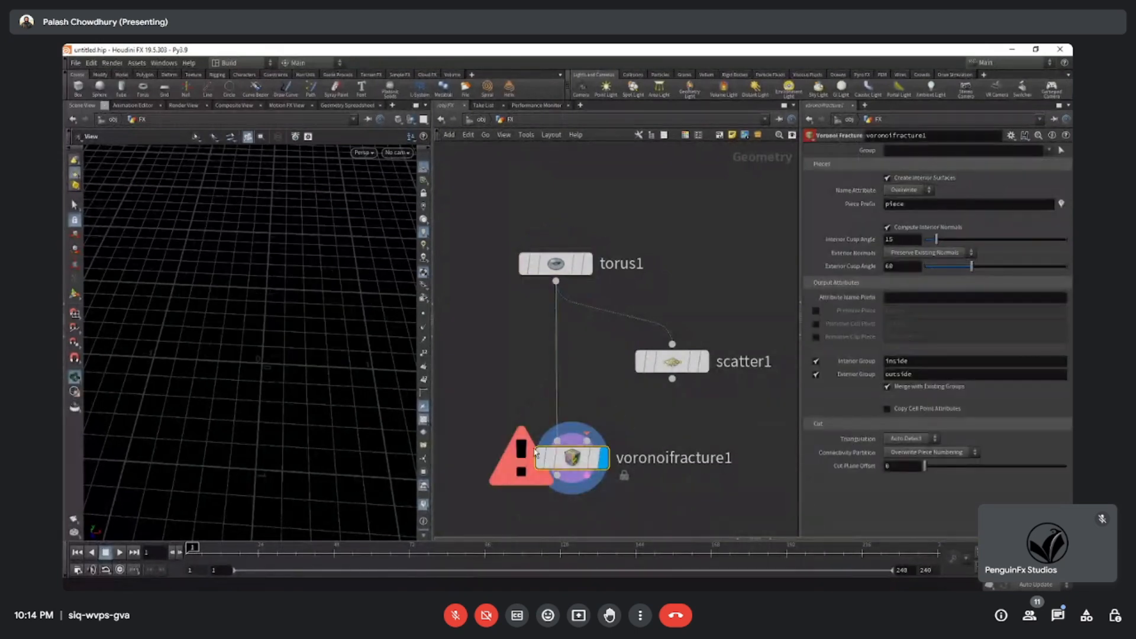
Inspect the Voronoi Fracture node's error details and its still-unconnected second input, Points for Voronoi Cells.
click(527, 482)
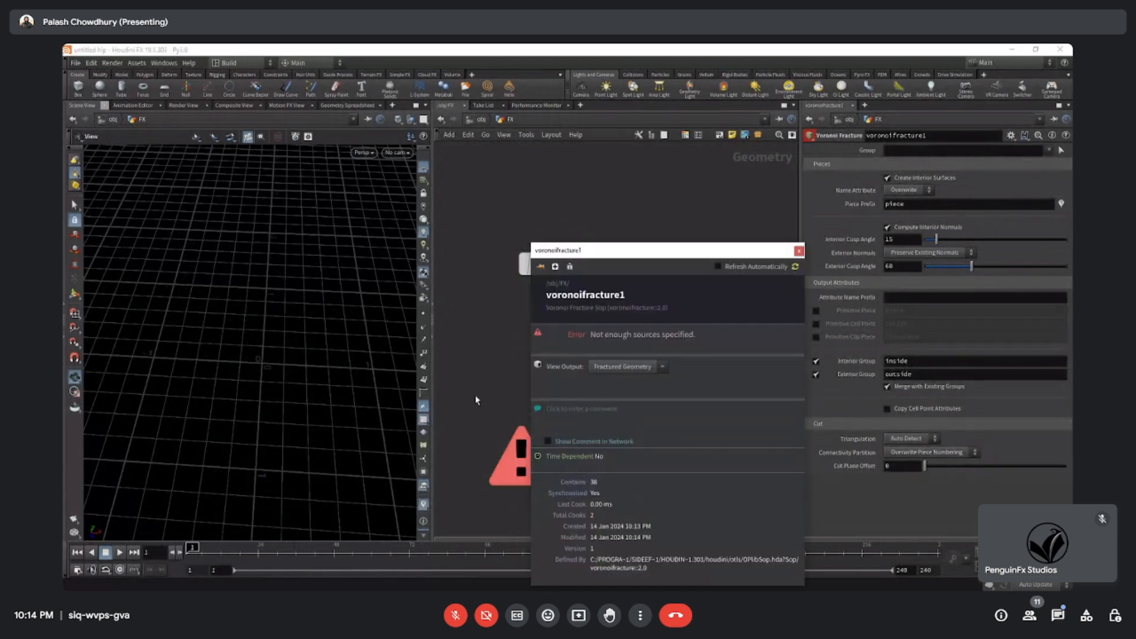
click(519, 462)
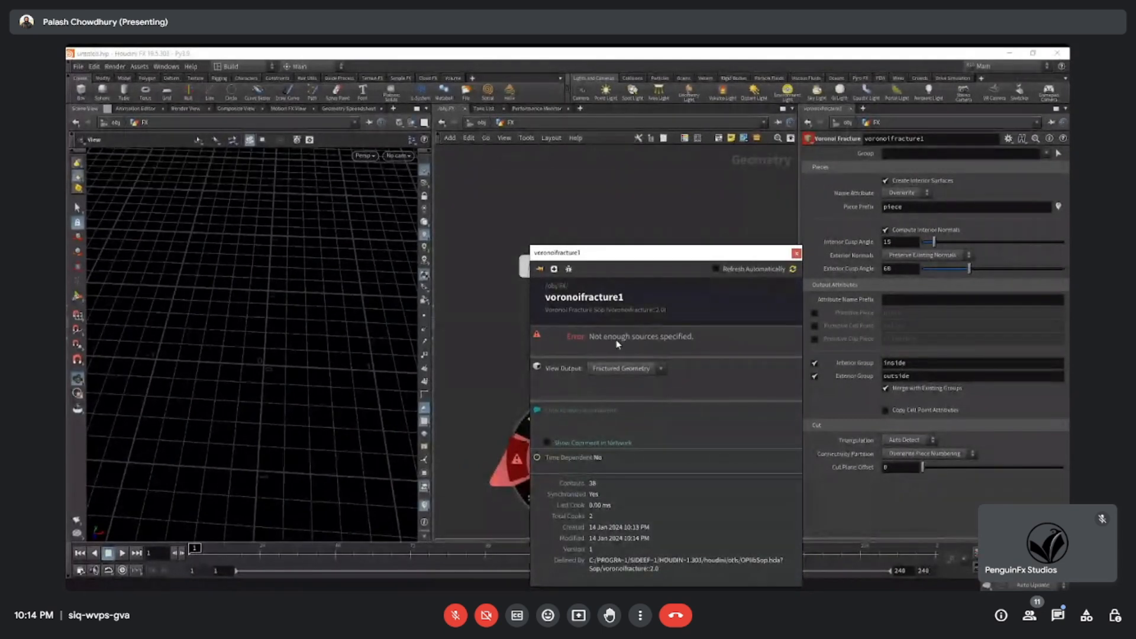
click(796, 254)
scroll(588, 370, up, 5)
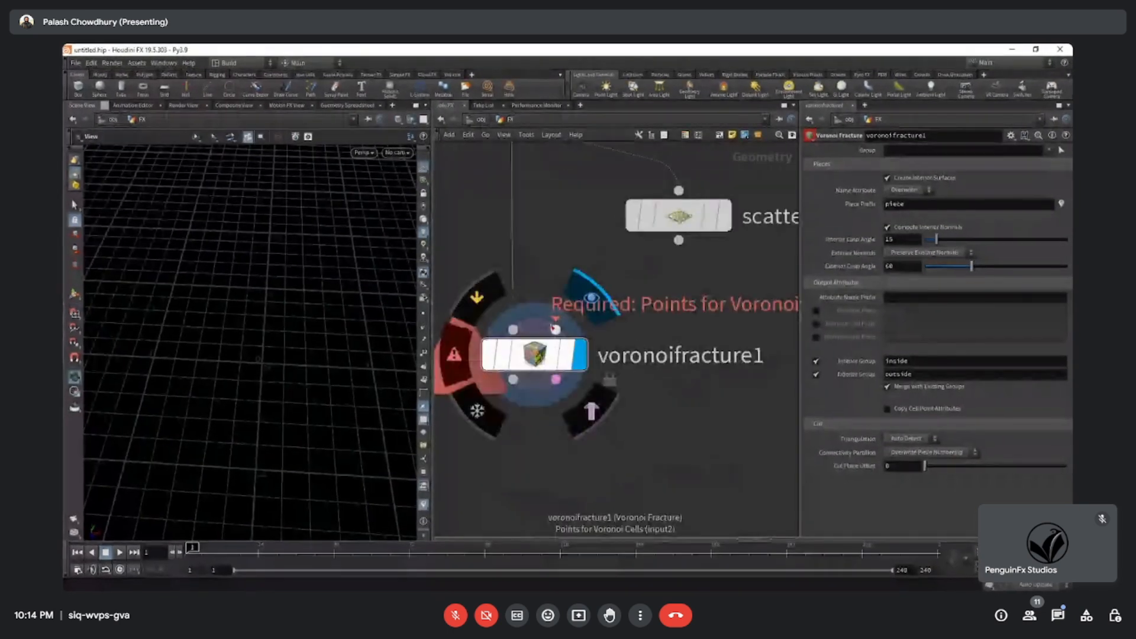
scroll(555, 328, down, 3)
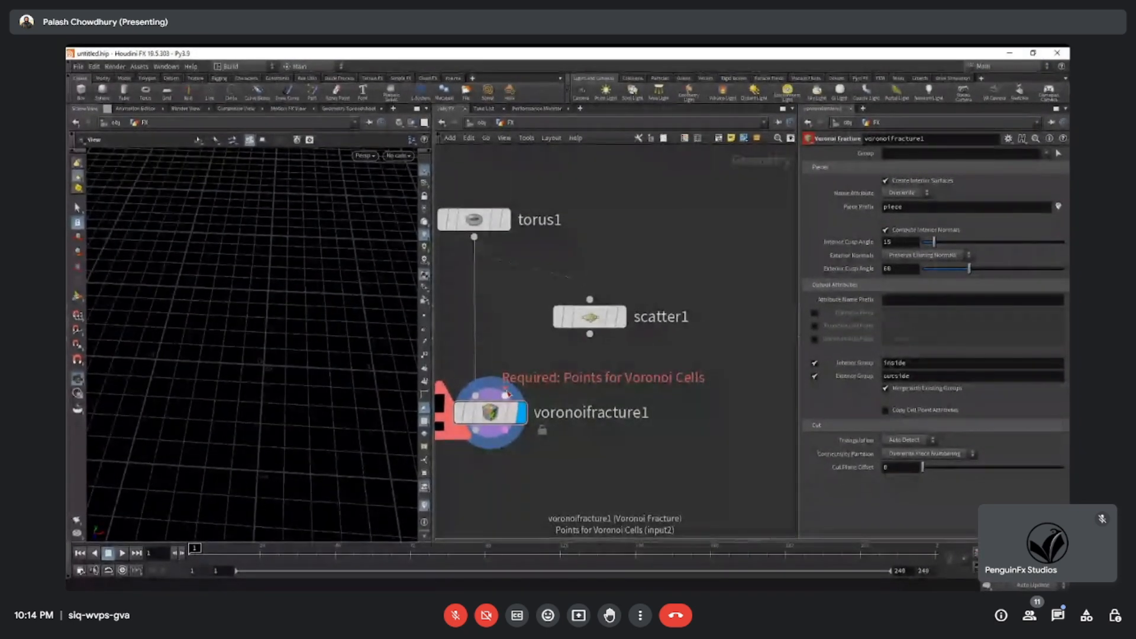
mouse_move(558, 475)
middle_down()
mouse_move(576, 469)
mouse_move(559, 495)
middle_up()
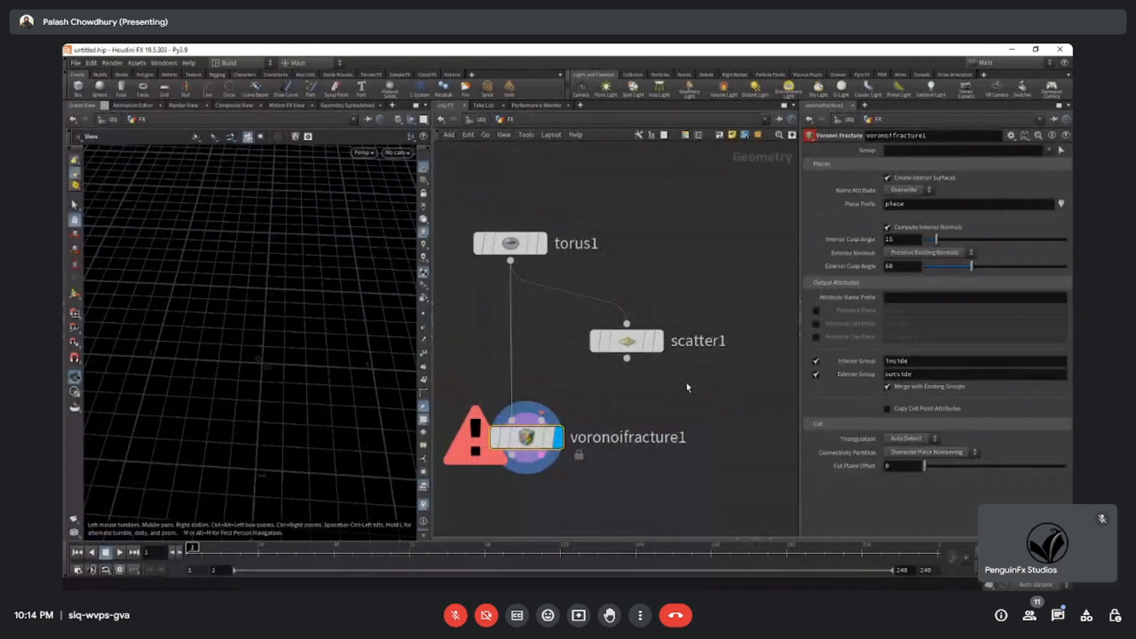
Connect the Scatter output to the Voronoi Fracture node's second input, Points for Voronoi Cells.
drag(627, 358, 581, 404)
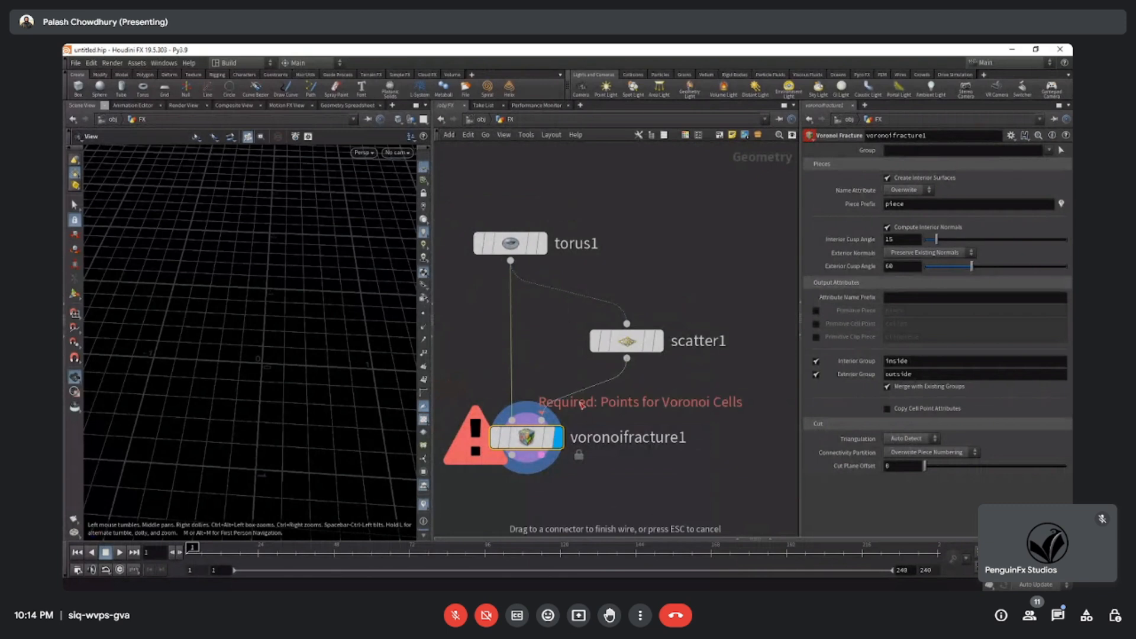
click(573, 511)
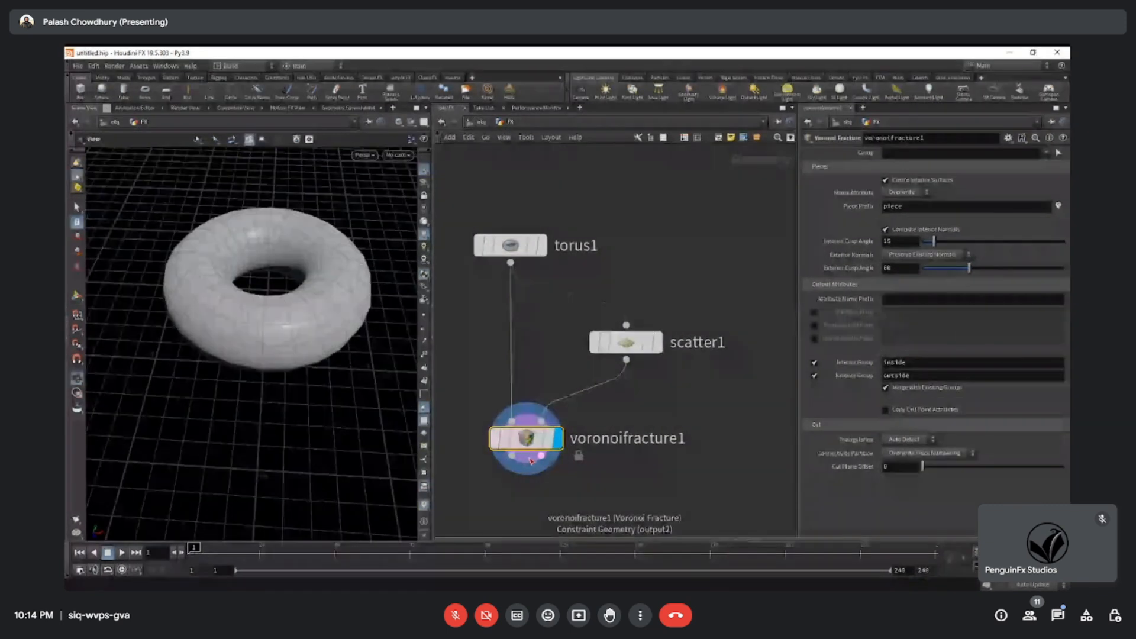
mouse_move(203, 246)
mouse_down()
mouse_move(213, 203)
mouse_move(198, 249)
mouse_move(214, 252)
mouse_up()
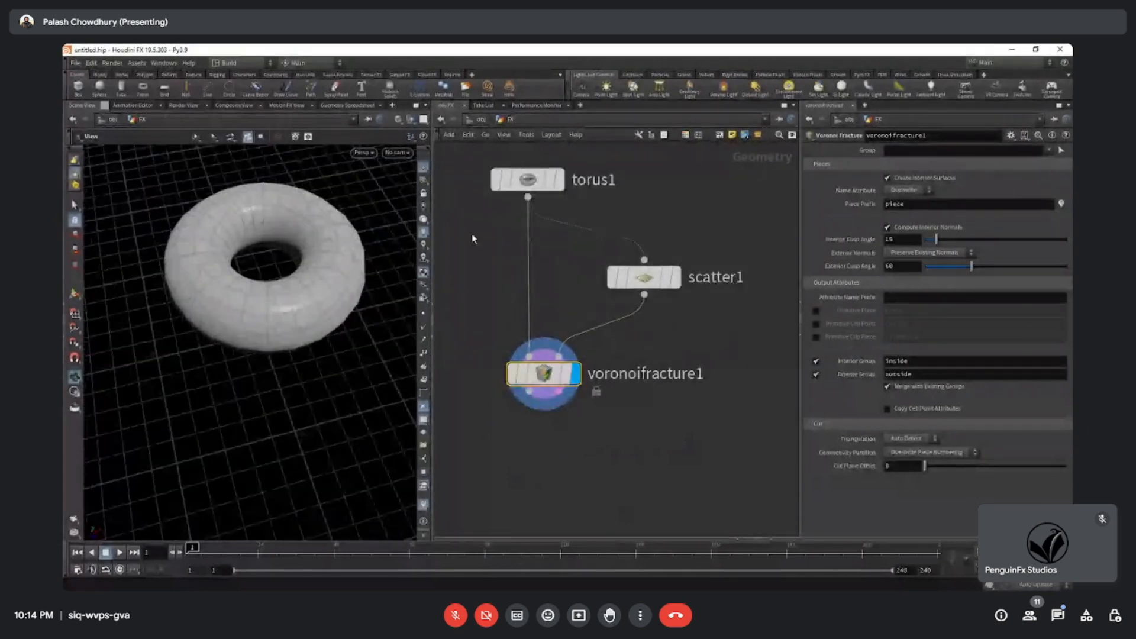
Compare the original torus with the fractured result by switching the display flag, ending with the Voronoi Fracture displayed.
click(559, 180)
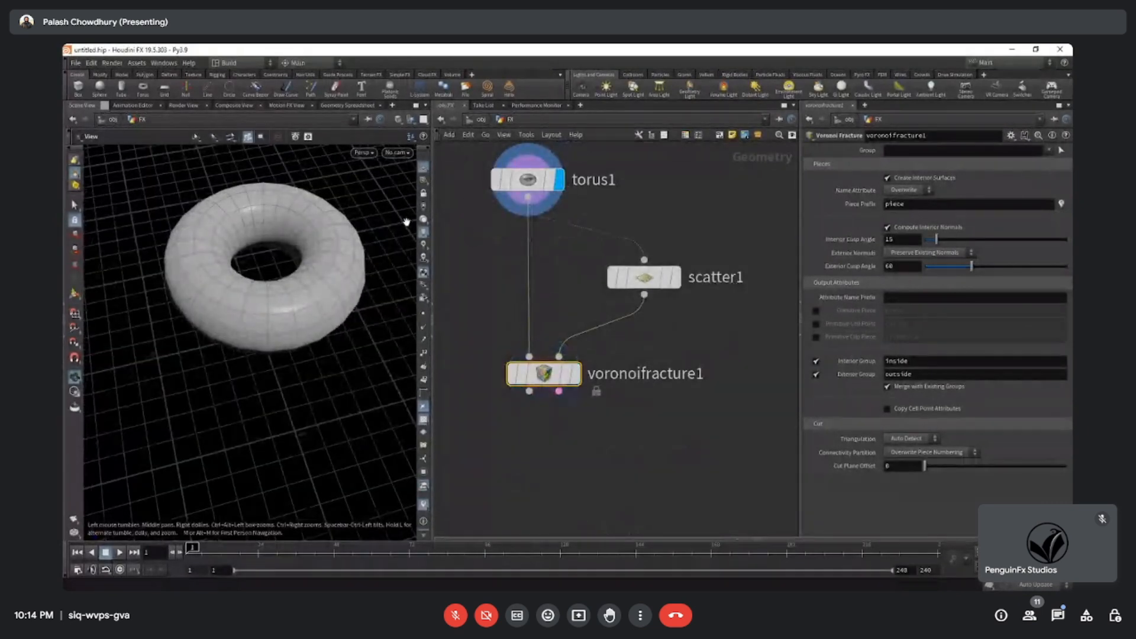
click(575, 373)
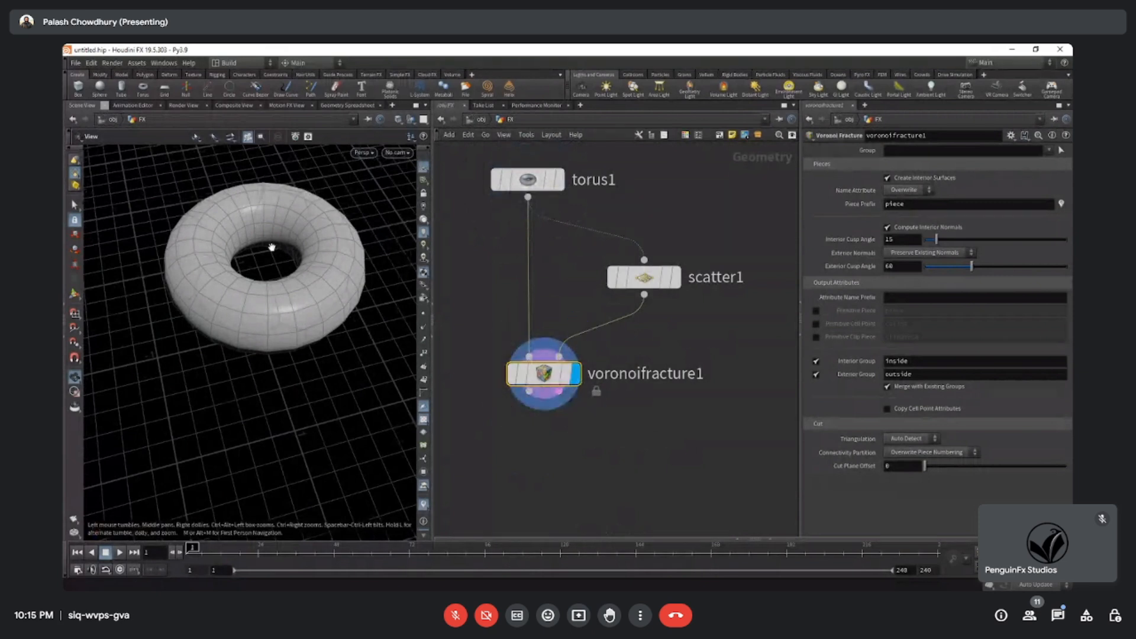
drag(290, 325, 297, 335)
right_drag(296, 335, 243, 327)
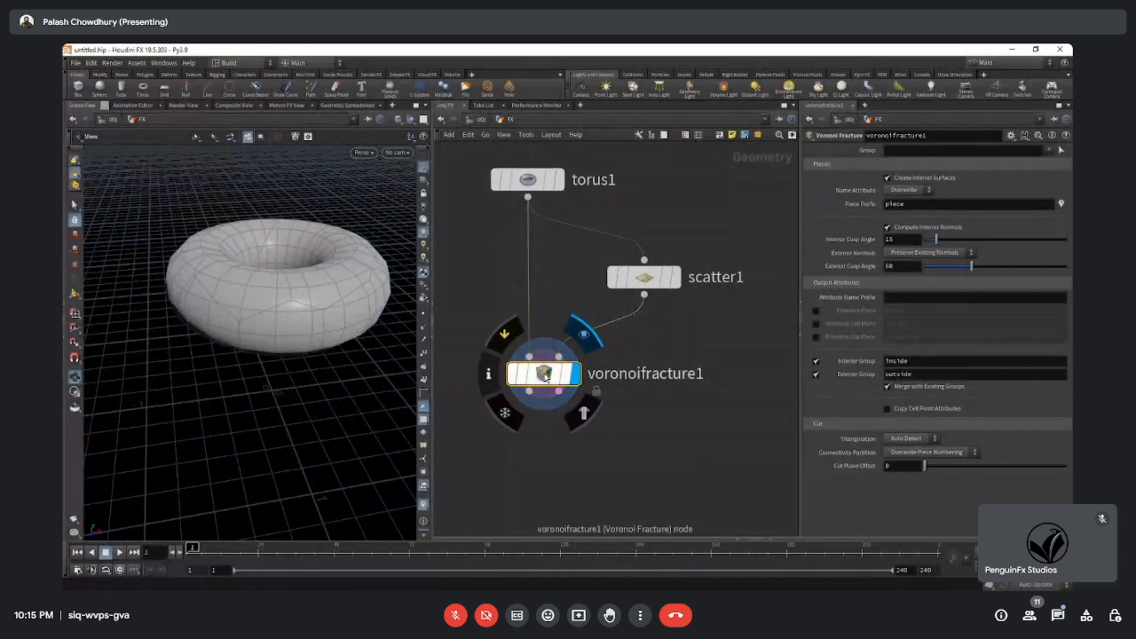
Review how the torus and Scatter nodes feed the Voronoi Fracture node and examine the fracture lines on the model.
scroll(545, 320, up, 3)
middle_drag(582, 221, 587, 356)
mouse_move(541, 263)
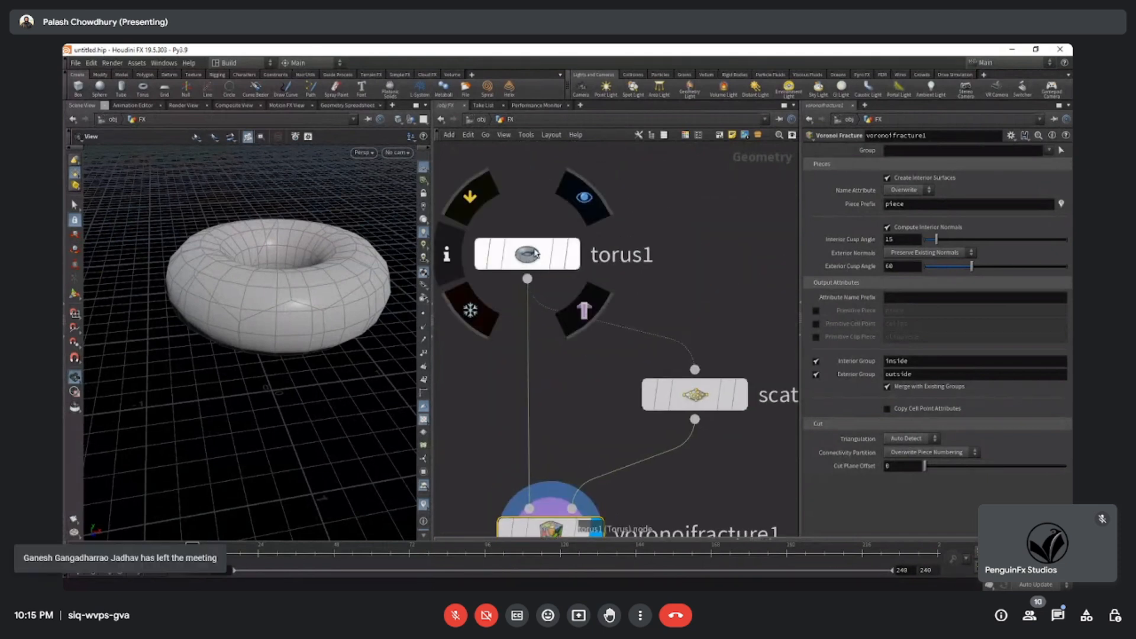
middle_drag(613, 421, 580, 362)
mouse_move(658, 345)
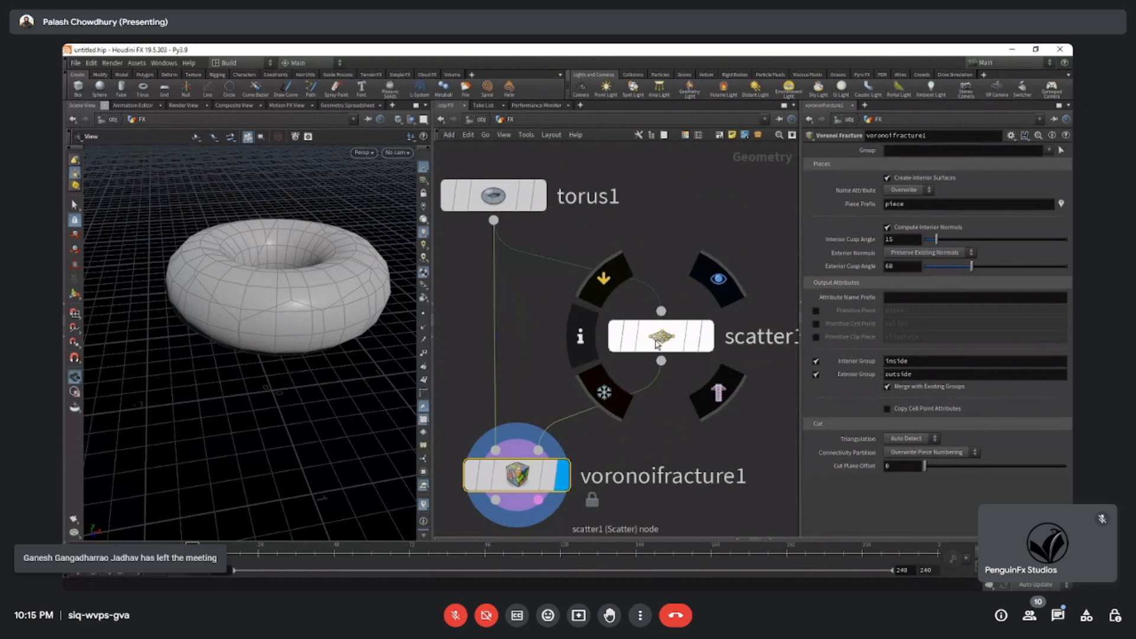
middle_drag(525, 476, 549, 384)
mouse_move(549, 384)
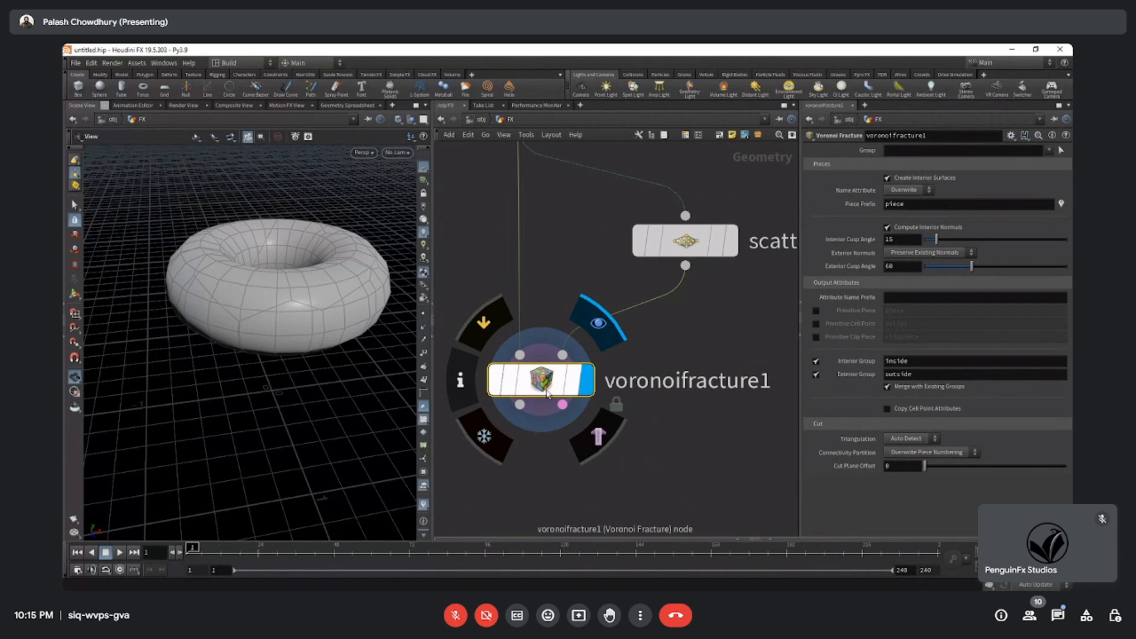
scroll(531, 386, down, 3)
drag(308, 333, 289, 346)
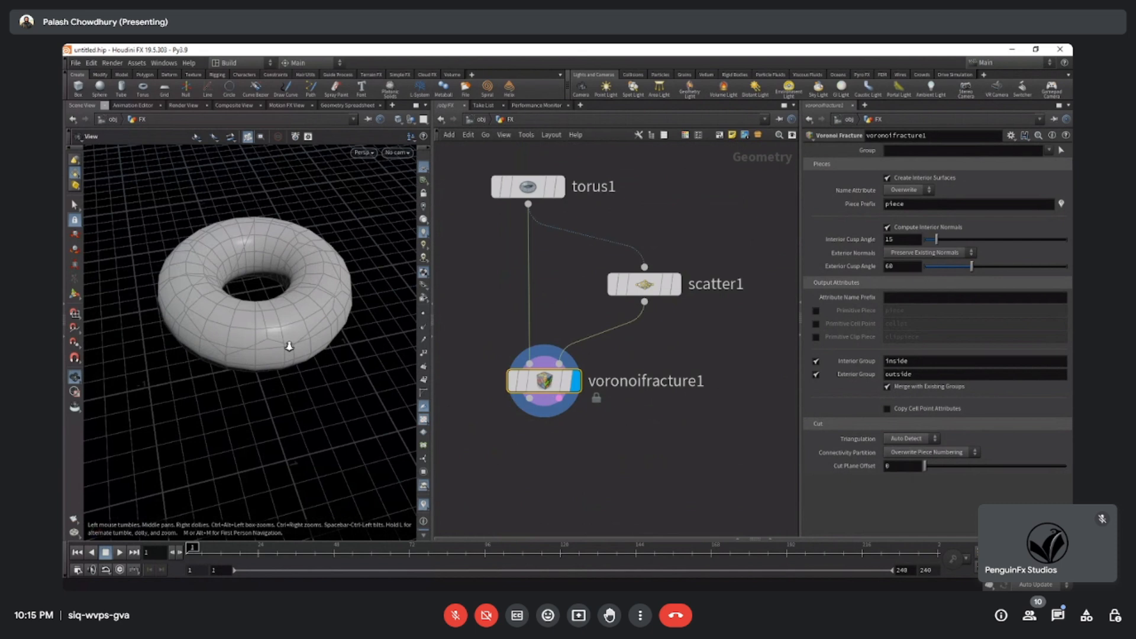
drag(550, 385, 548, 385)
mouse_move(596, 444)
mouse_down()
mouse_move(492, 346)
mouse_move(501, 341)
mouse_up()
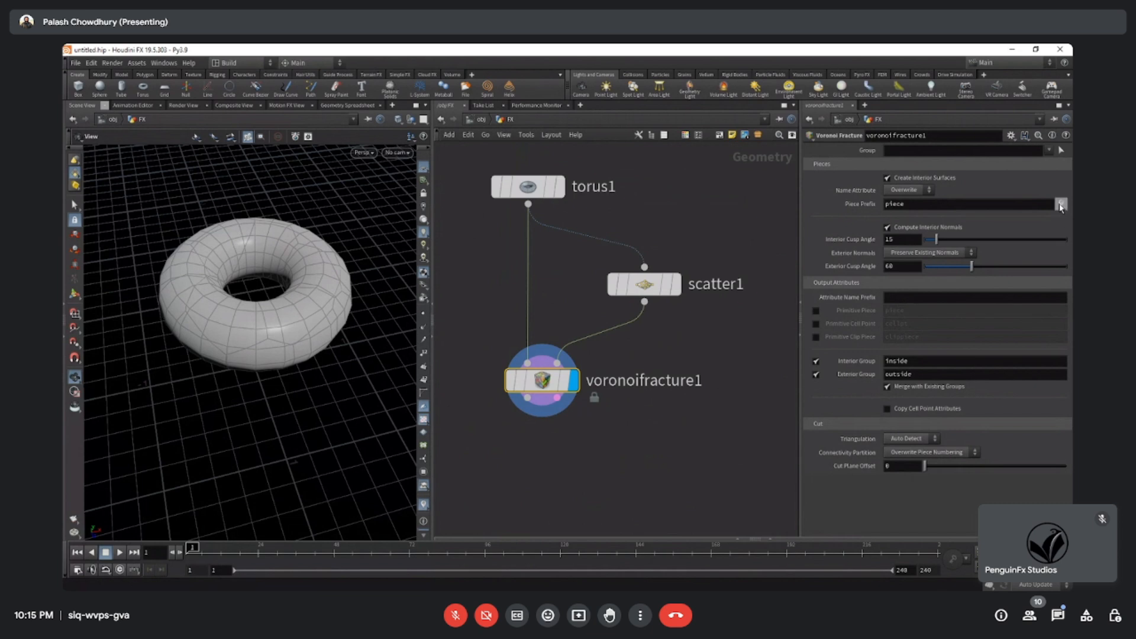
Inspect the colour-coded fracture pieces of the torus from several angles, and switch the piece colouring off again.
drag(307, 299, 267, 440)
drag(267, 440, 255, 351)
scroll(545, 391, up, 3)
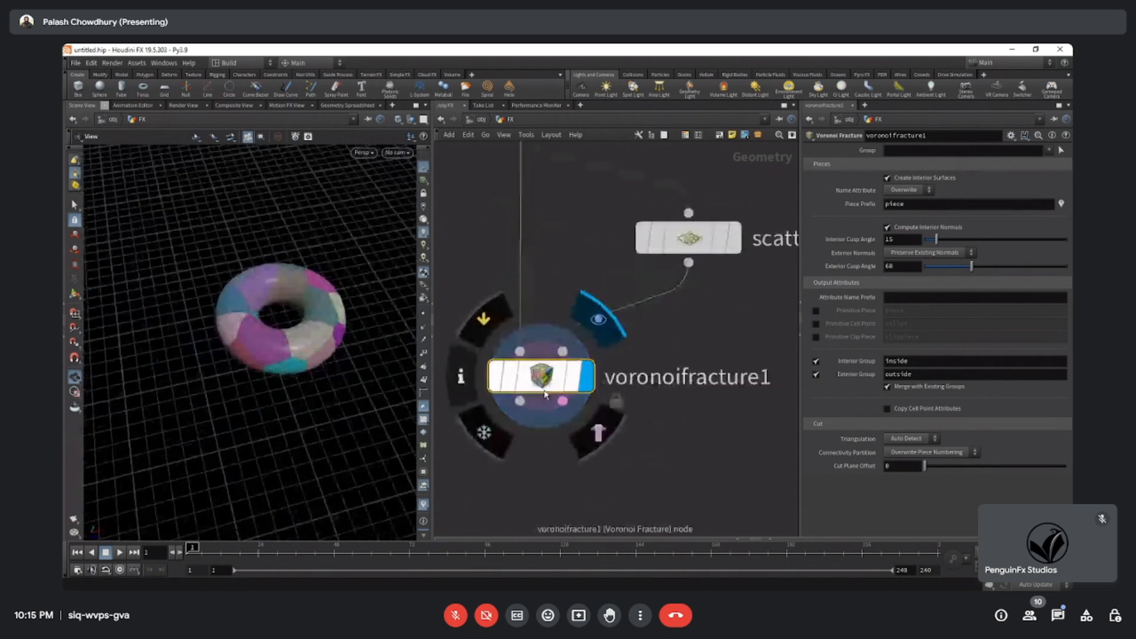
scroll(255, 340, down, 3)
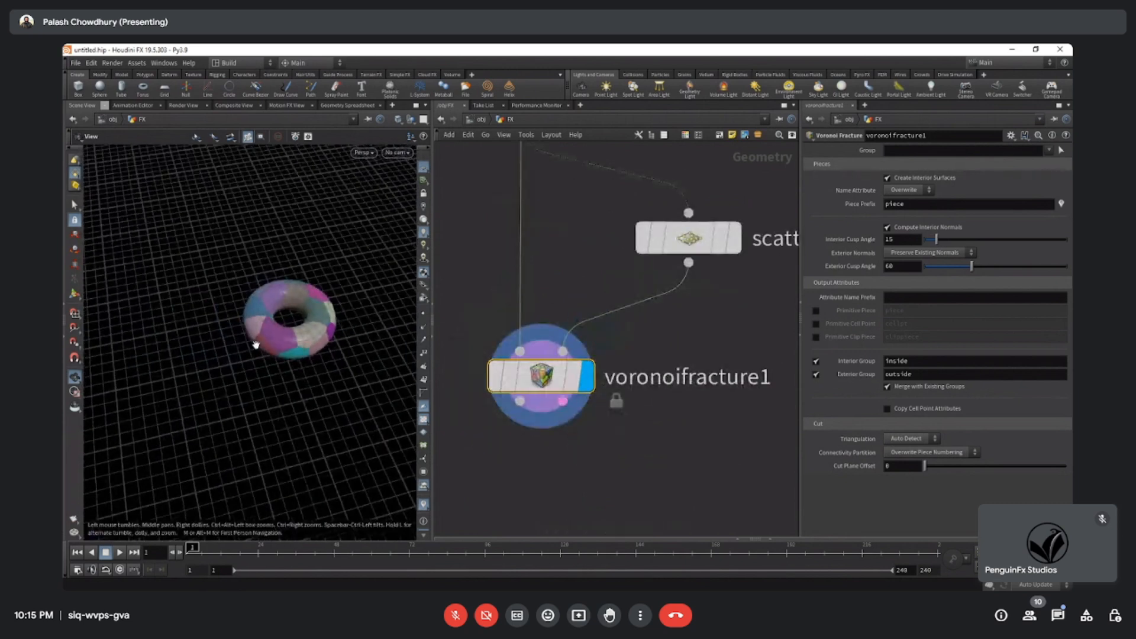
middle_drag(254, 340, 213, 362)
drag(213, 362, 224, 332)
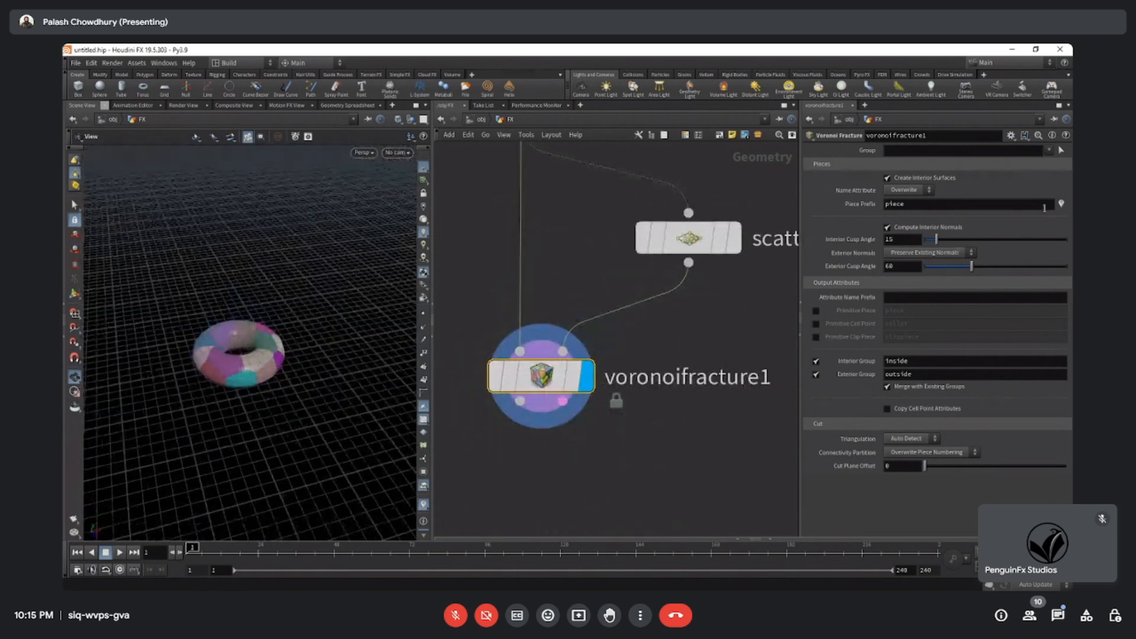
click(1061, 204)
mouse_move(228, 335)
mouse_down()
mouse_move(256, 371)
mouse_move(238, 335)
mouse_up()
scroll(256, 370, up, 1)
scroll(706, 349, down, 3)
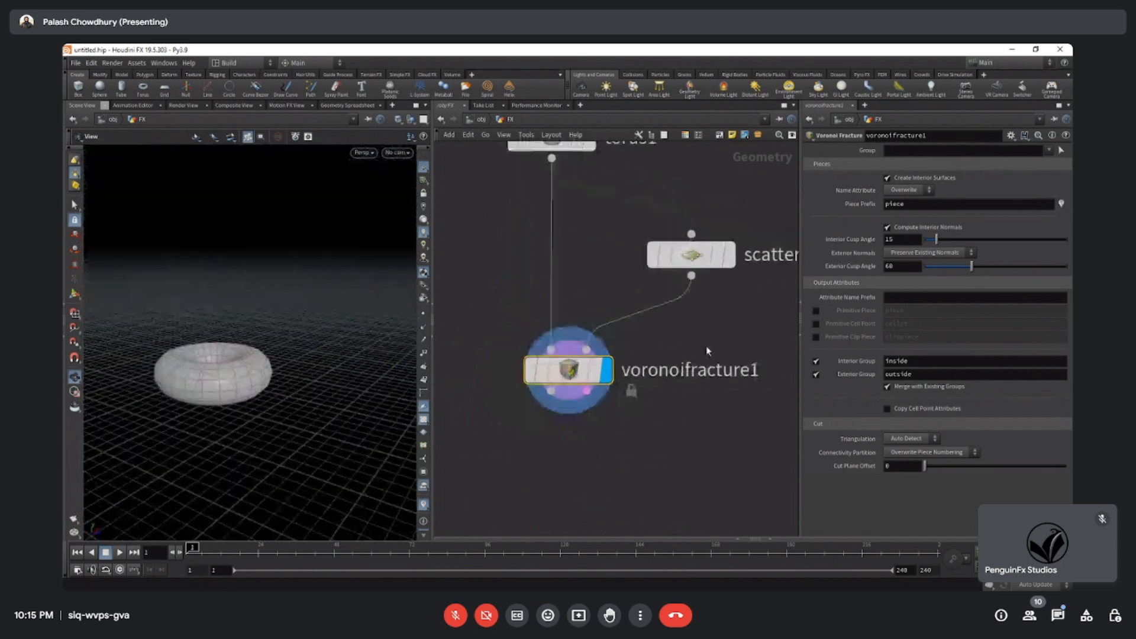
Display and select the torus node, and tilt the torus by setting its Rotate to 17.4 in X and 4.9 in Y.
middle_drag(704, 350, 703, 426)
click(607, 250)
click(573, 250)
drag(264, 402, 238, 346)
scroll(262, 381, down, 4)
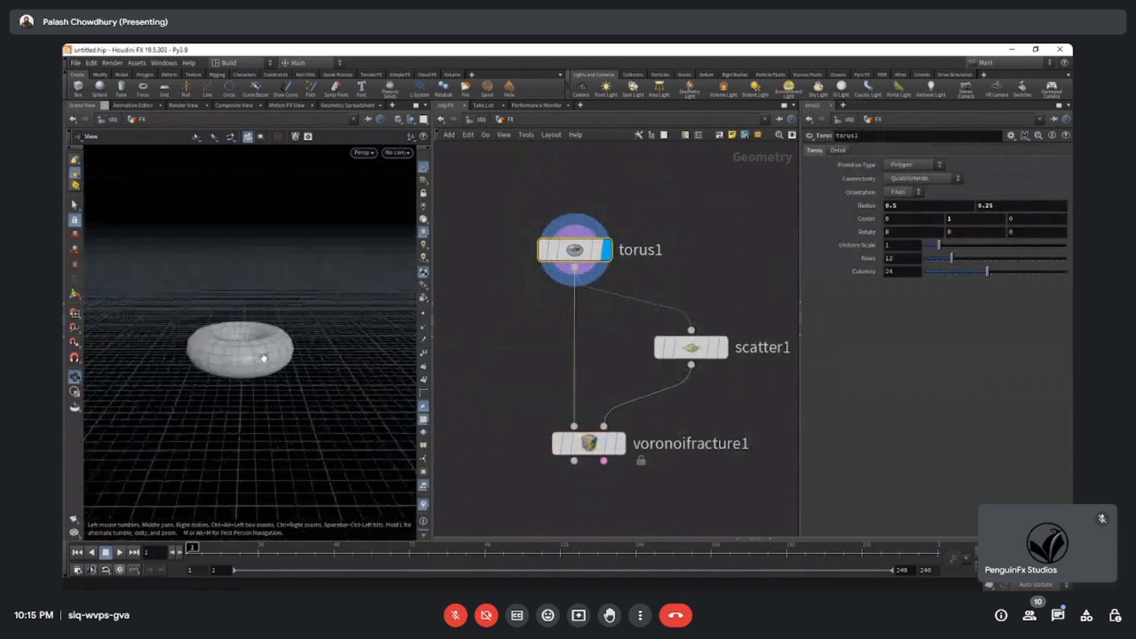
middle_drag(954, 234, 178, 243)
middle_drag(911, 233, 666, 327)
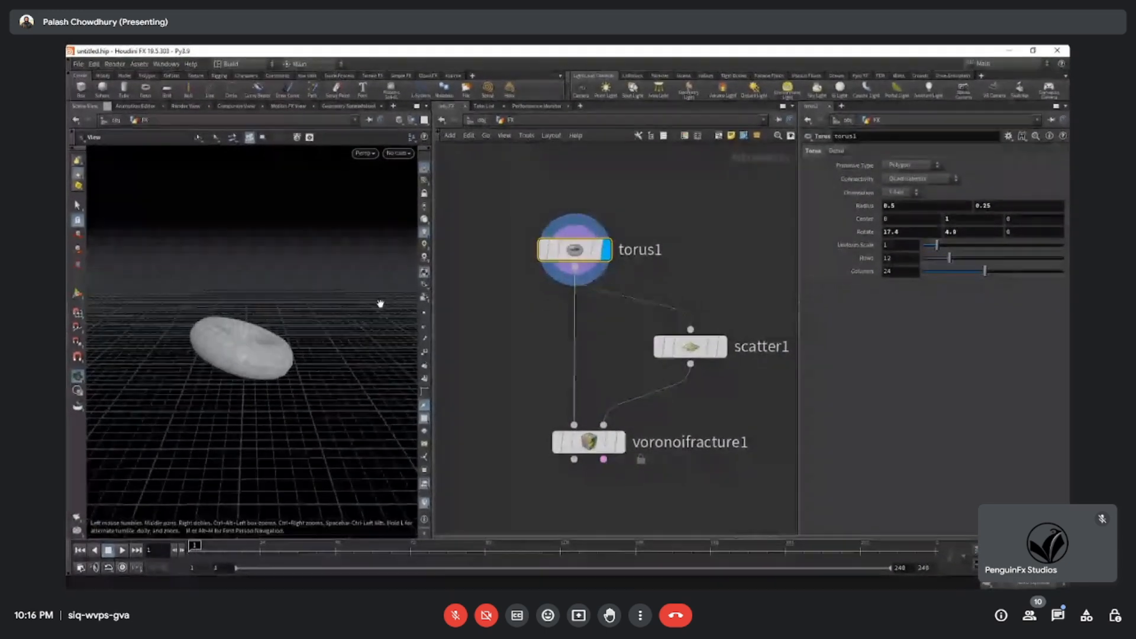
mouse_move(264, 331)
mouse_down()
mouse_move(280, 320)
mouse_move(265, 335)
mouse_up()
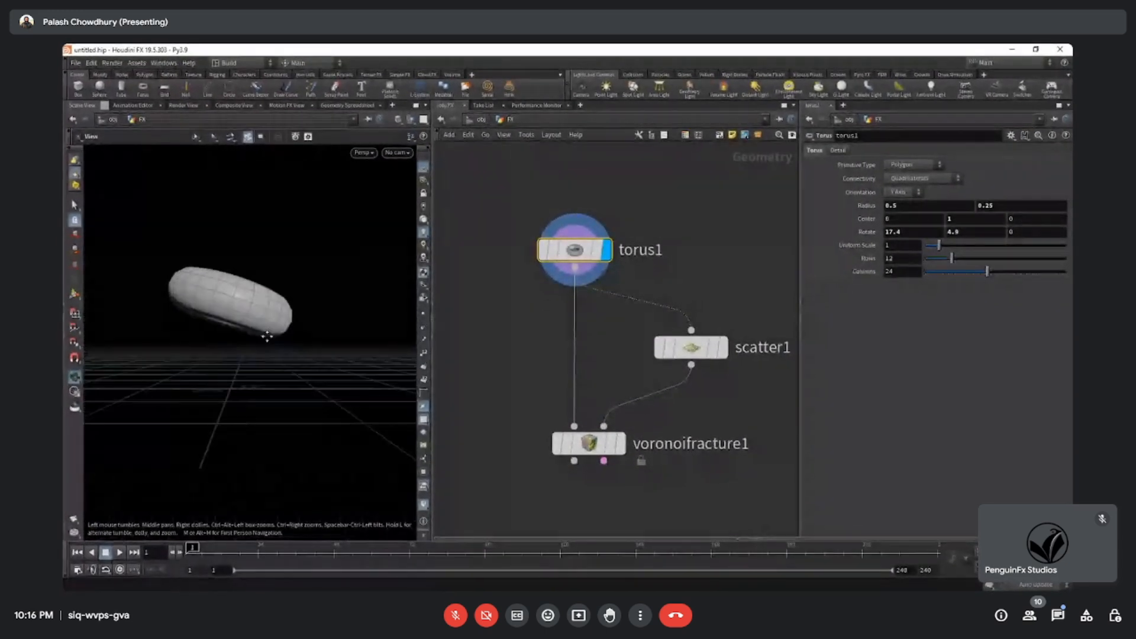
Raise the torus above the grid by setting its Center Y to 2.
middle_drag(612, 329, 609, 357)
drag(525, 213, 639, 310)
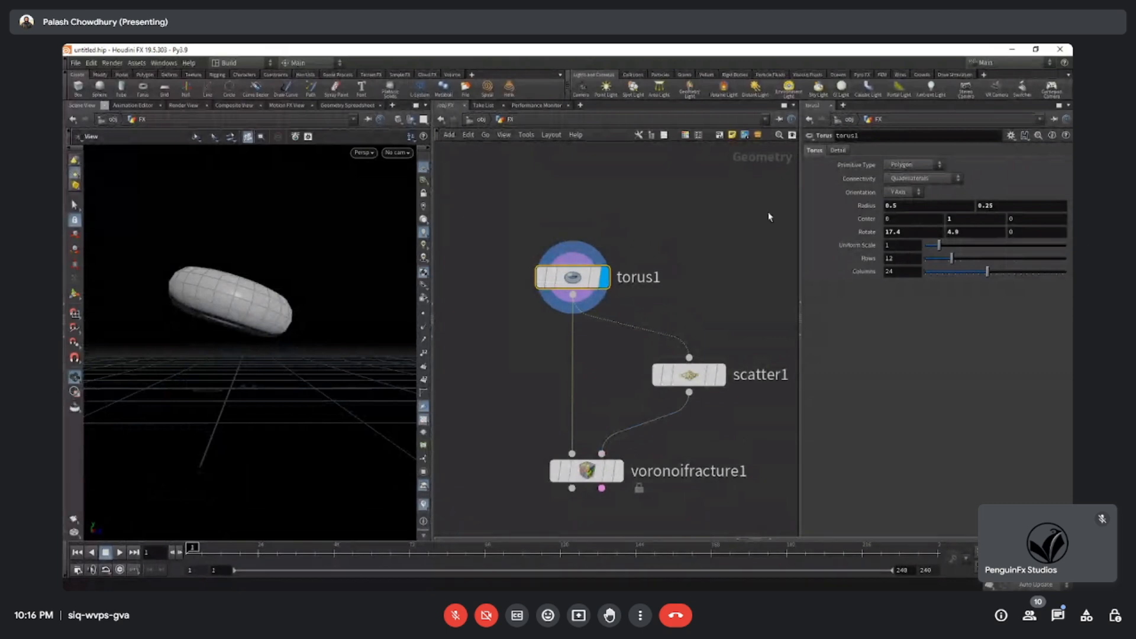
click(954, 219)
text(2)
key(Return)
scroll(243, 325, down, 5)
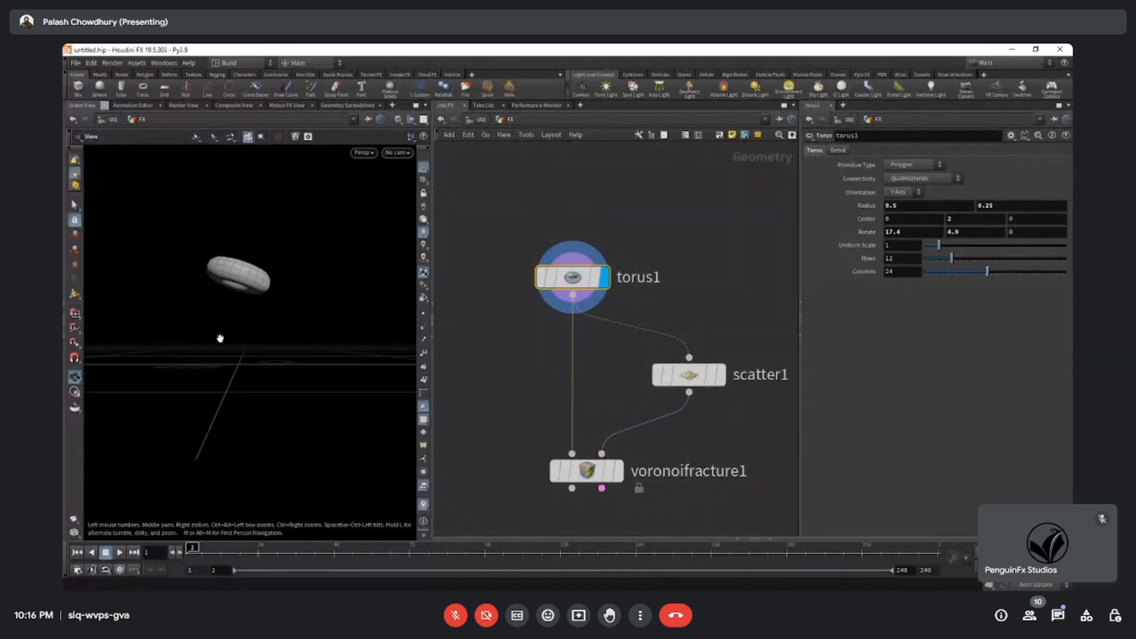
drag(218, 338, 205, 353)
scroll(205, 353, up, 2)
Turn on the Voronoi Fracture node's display flag and select the node.
middle_drag(692, 421, 668, 338)
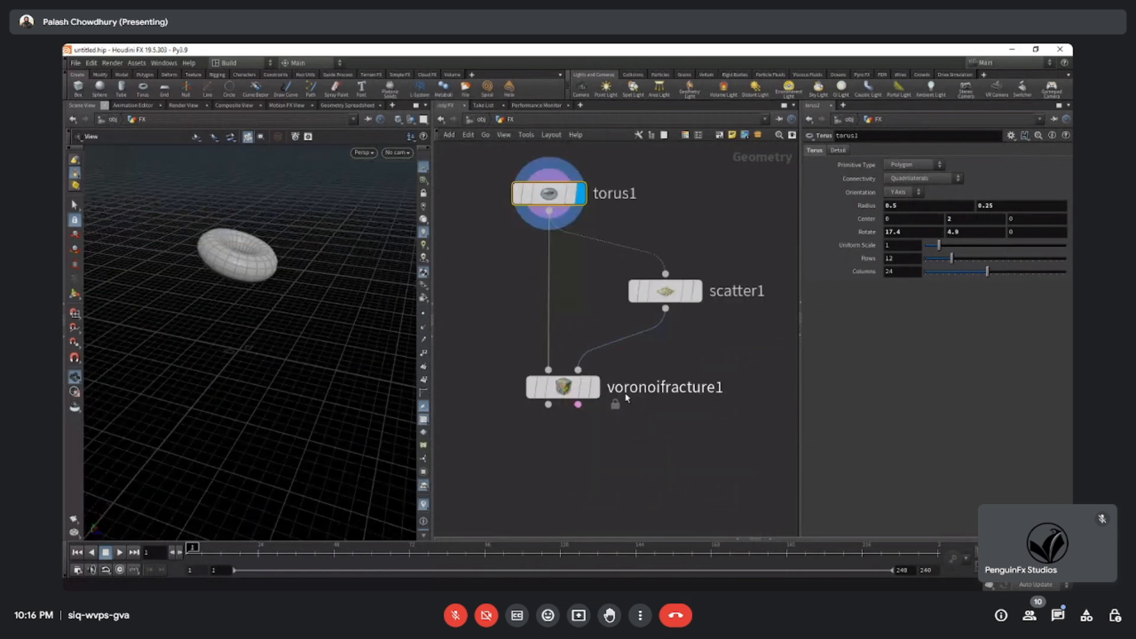
click(594, 388)
middle_drag(602, 472, 582, 381)
scroll(595, 434, down, 3)
Add a DOP Network node to the Geometry network, placing it below the Voronoi Fracture node.
drag(533, 330, 644, 505)
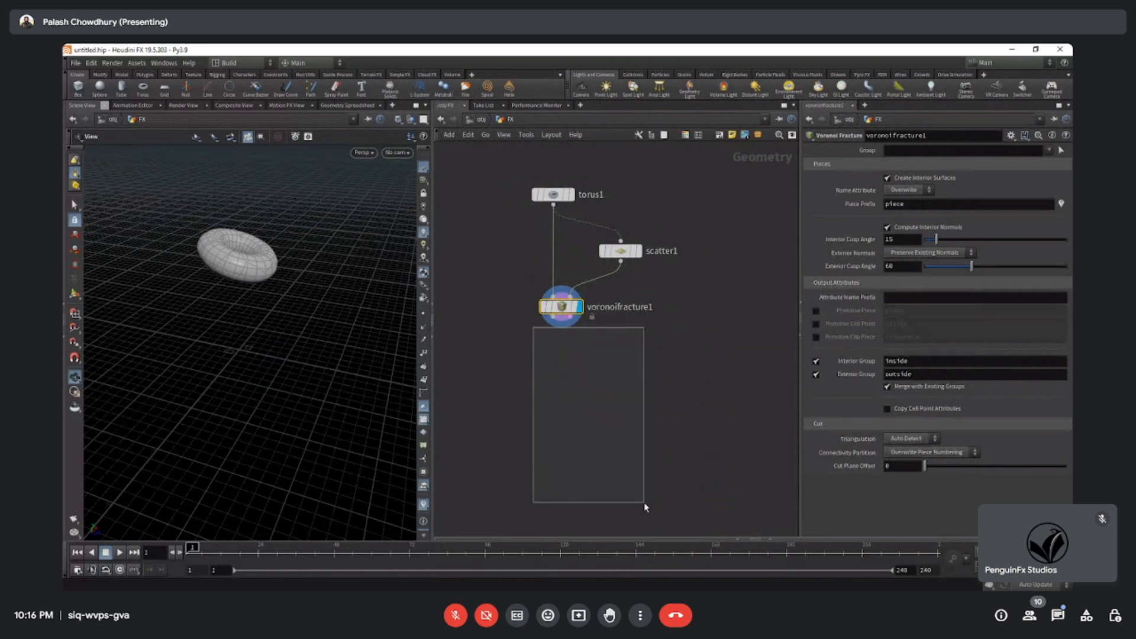
middle_drag(574, 383, 575, 411)
scroll(574, 411, up, 2)
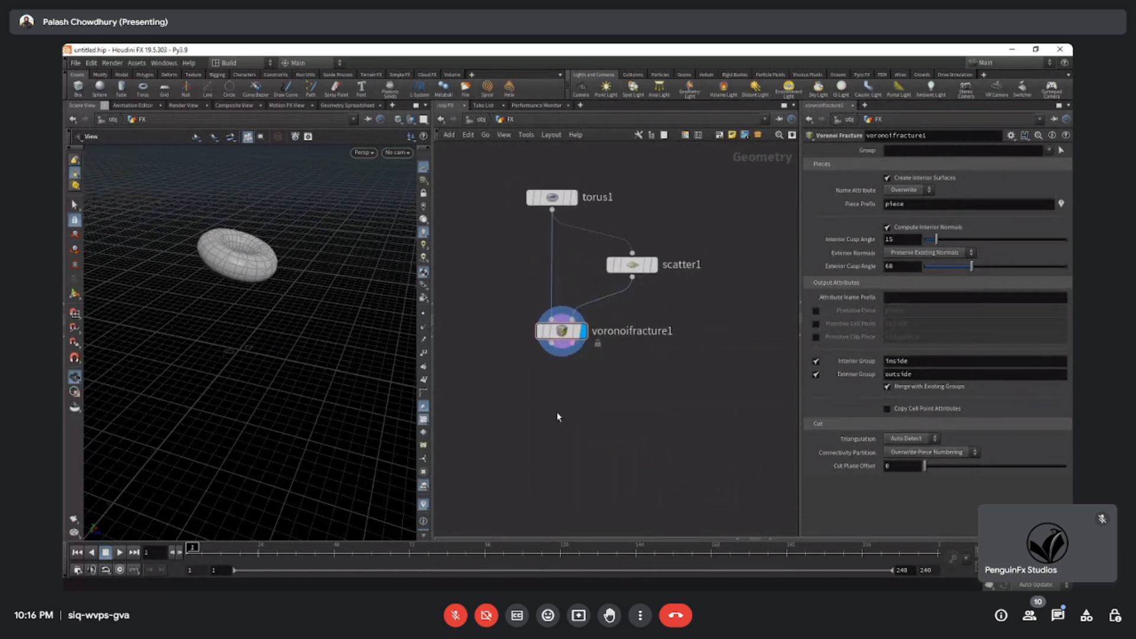
key(Tab)
text(DOP)
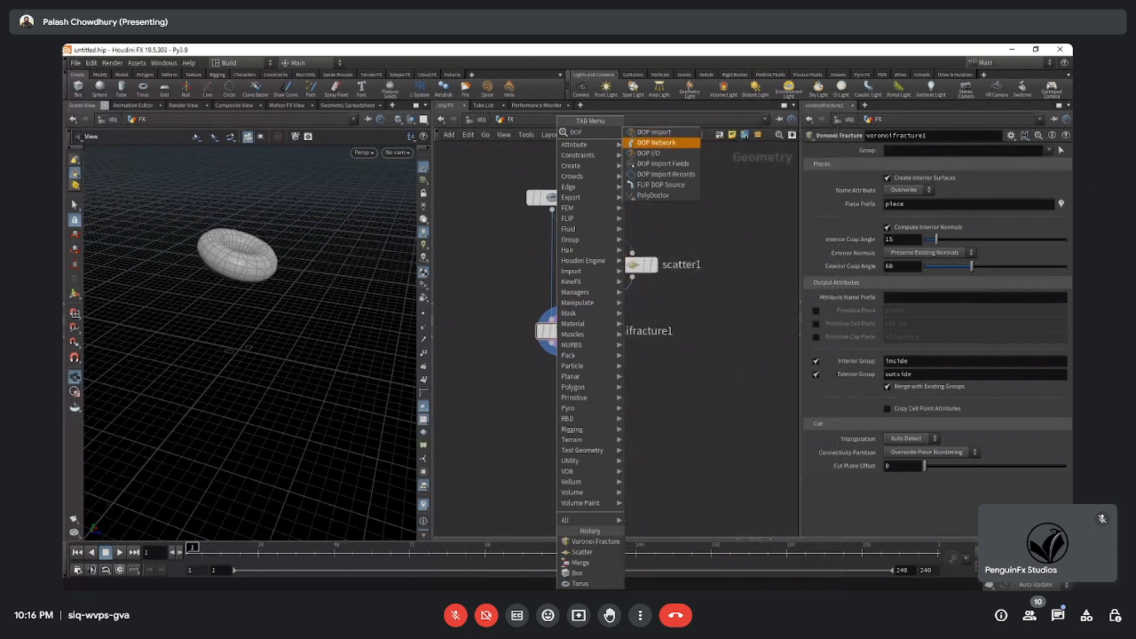
key(Return)
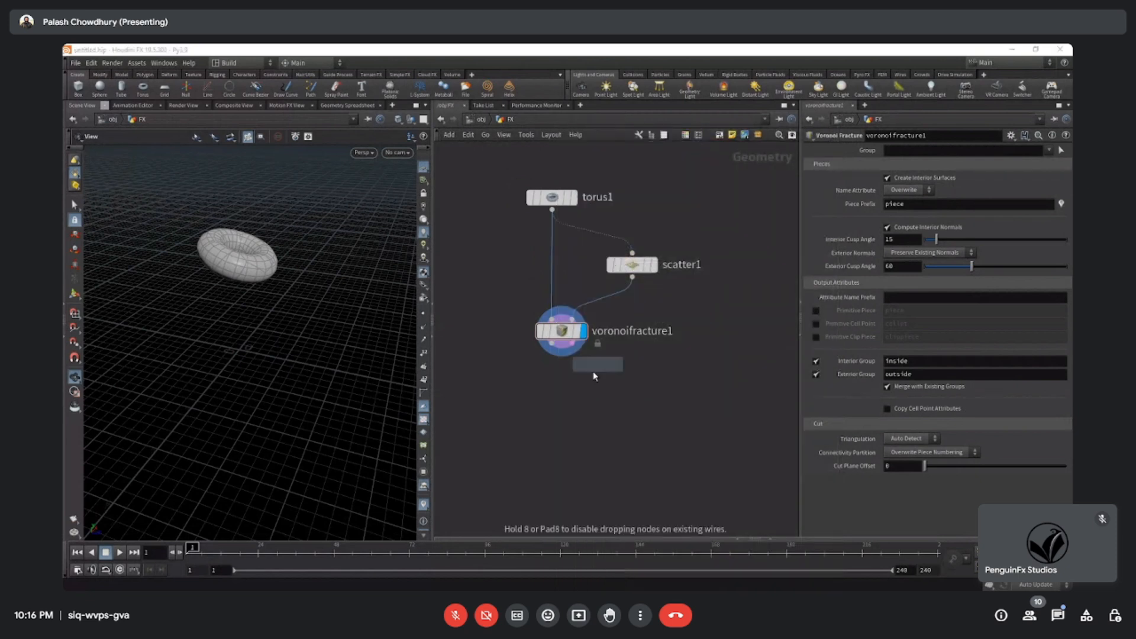
click(560, 413)
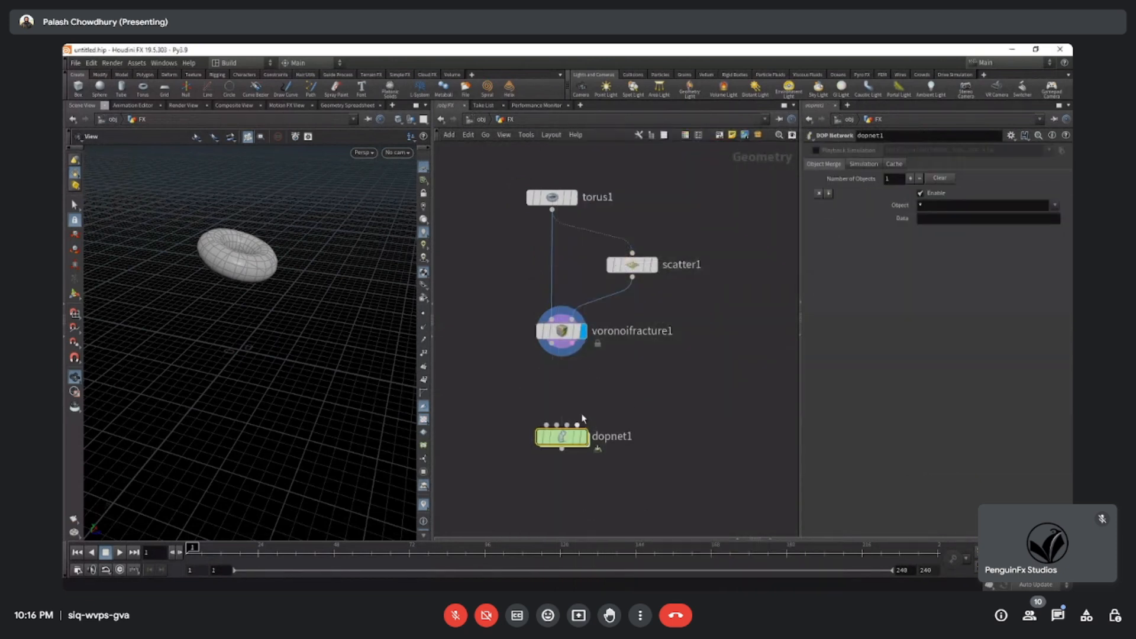
scroll(598, 395, down, 3)
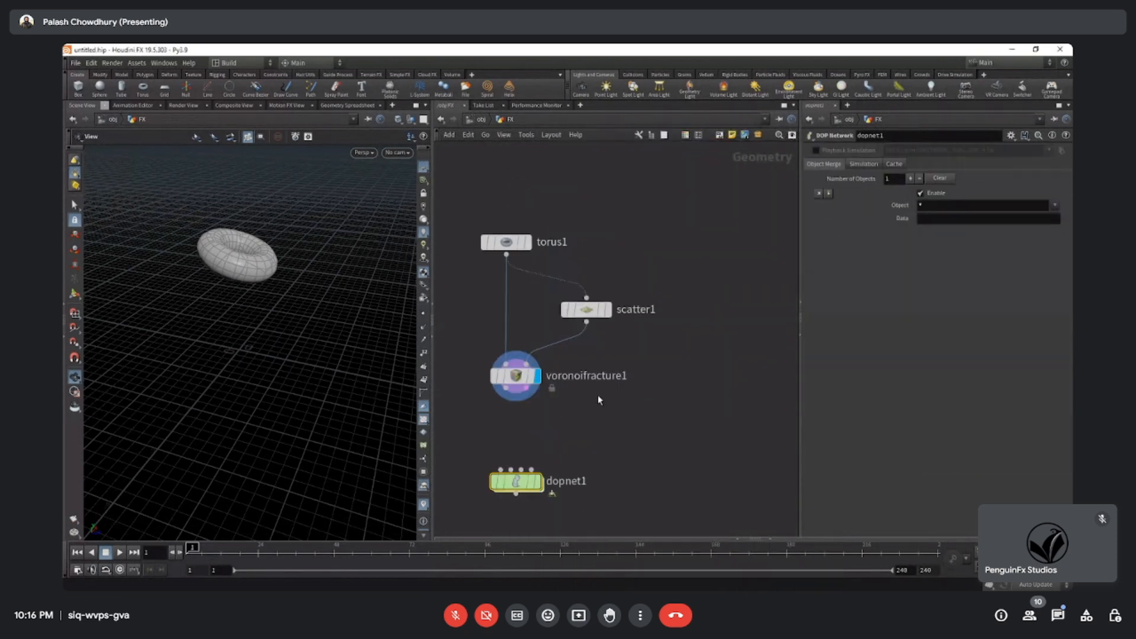
Go up to the object level and add a second Geometry node beside the FX node.
click(441, 119)
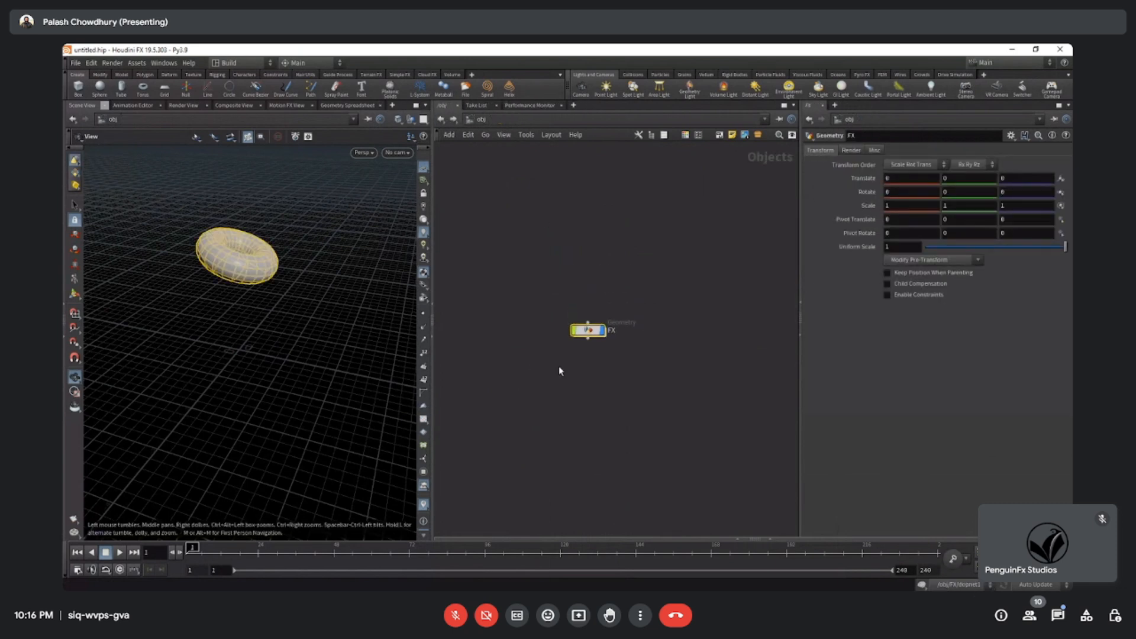
key(Tab)
mouse_move(627, 305)
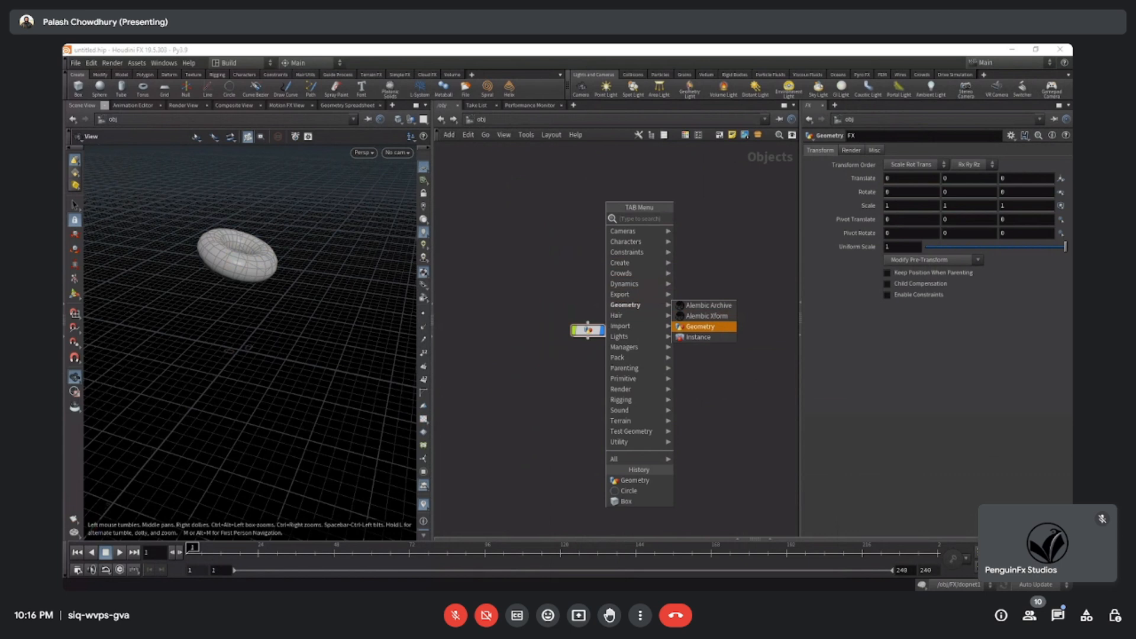
click(705, 327)
click(708, 329)
middle_drag(722, 363, 676, 376)
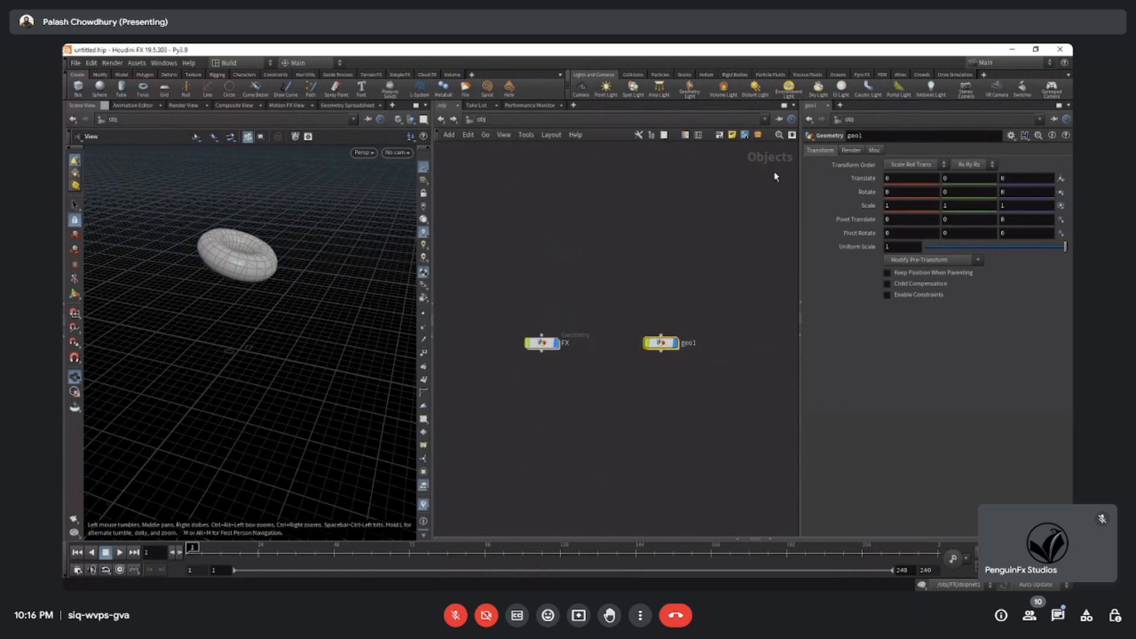
Return to the network inside the FX geometry node.
double_click(542, 343)
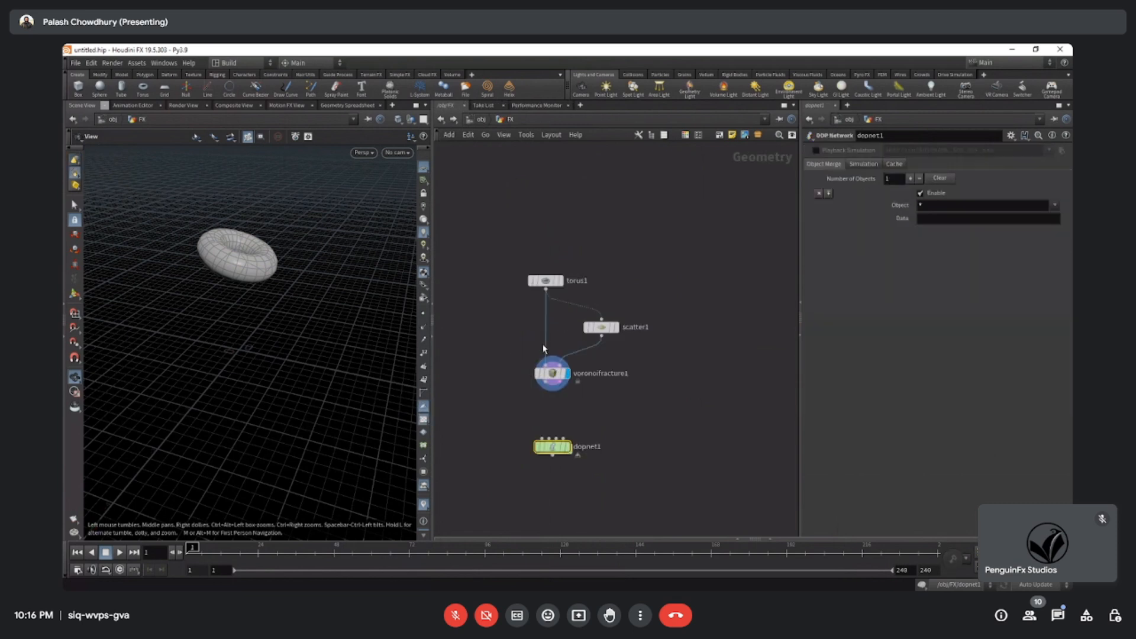
middle_drag(773, 166, 739, 171)
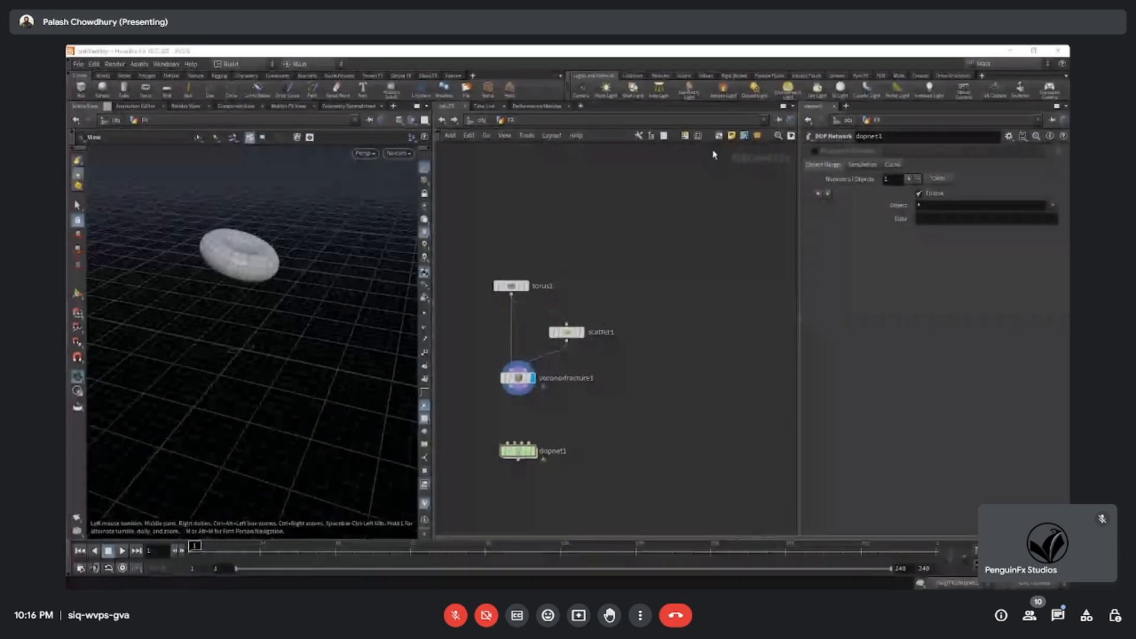
middle_drag(687, 377, 730, 290)
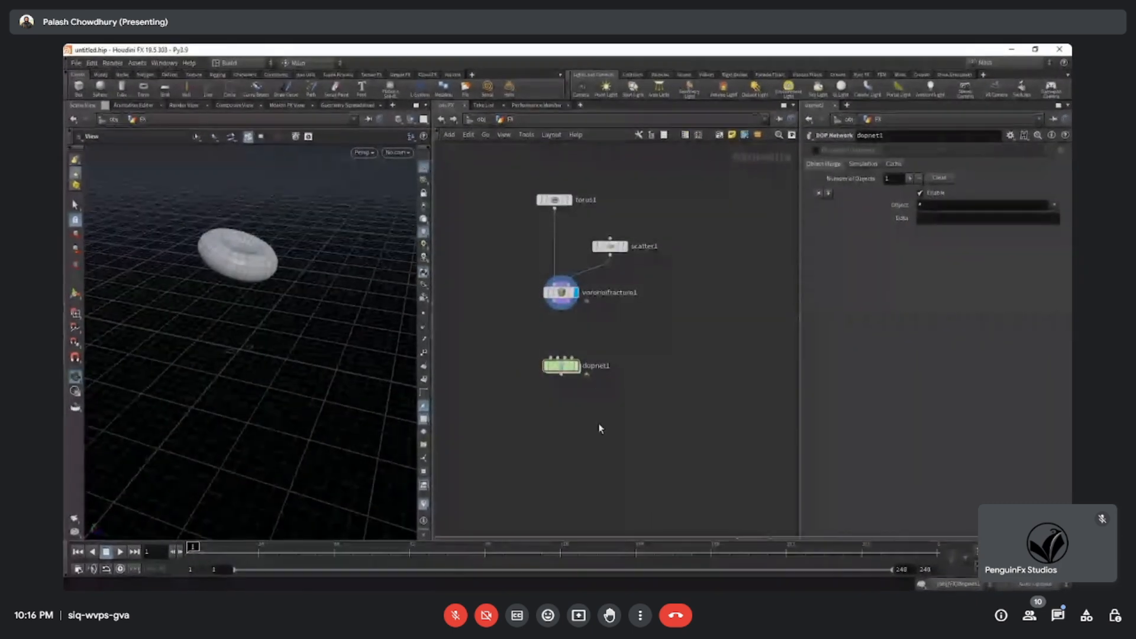
Look inside the DOP Network at its output node and return to the FX geometry network.
double_click(559, 368)
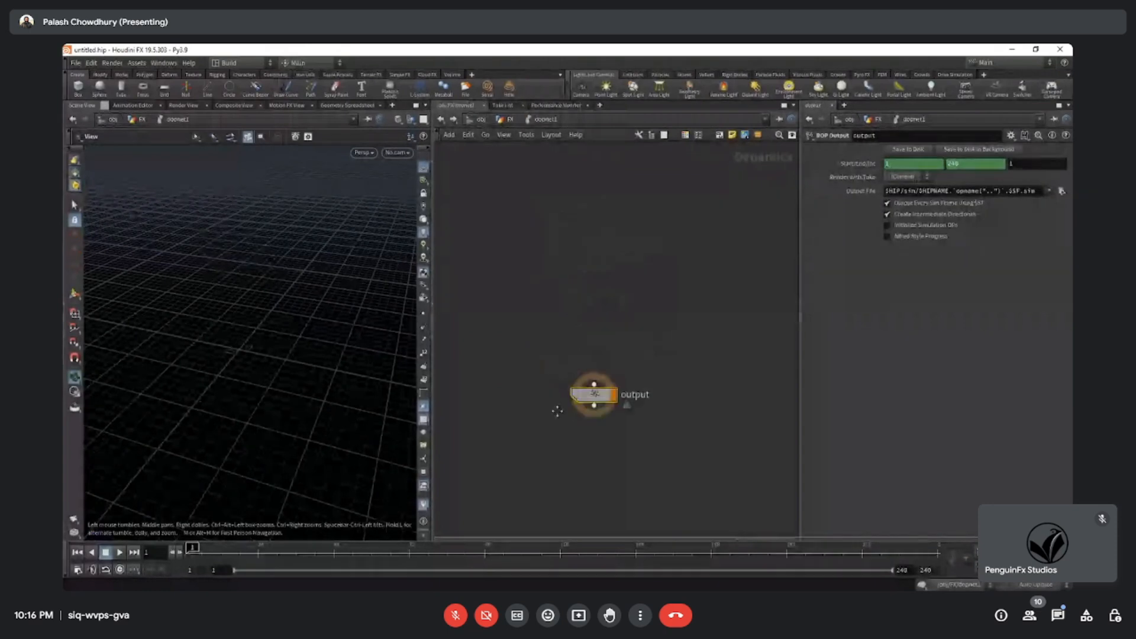
drag(737, 160, 789, 172)
middle_drag(541, 322, 591, 319)
drag(778, 165, 793, 172)
middle_drag(552, 292, 638, 286)
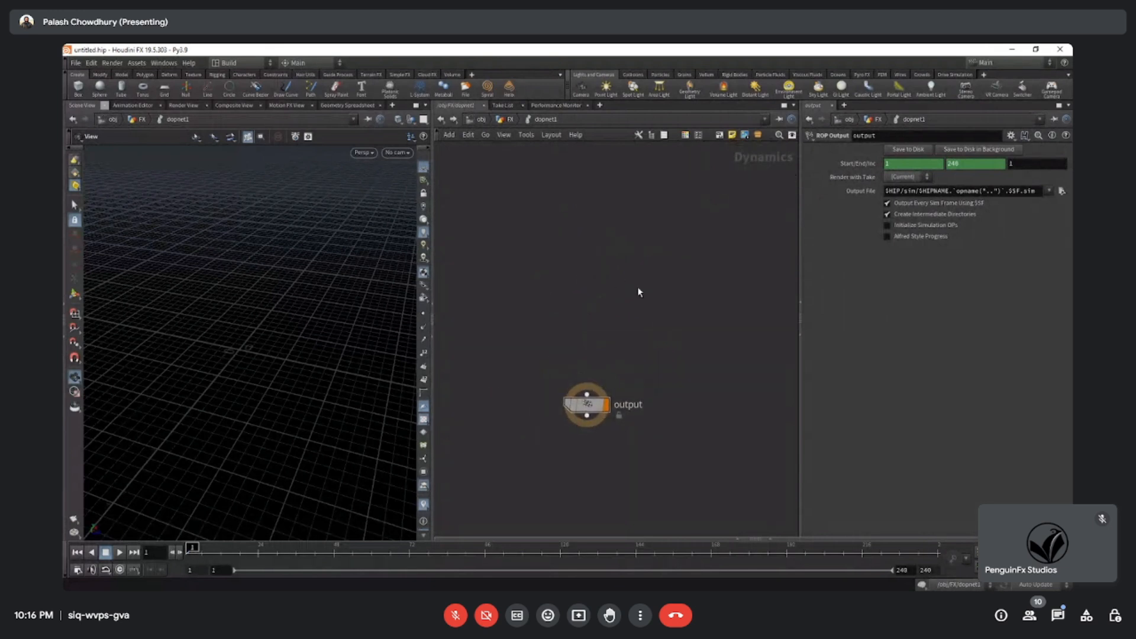
click(506, 120)
Move the DOP Network node further below the Voronoi Fracture node.
drag(220, 269, 341, 270)
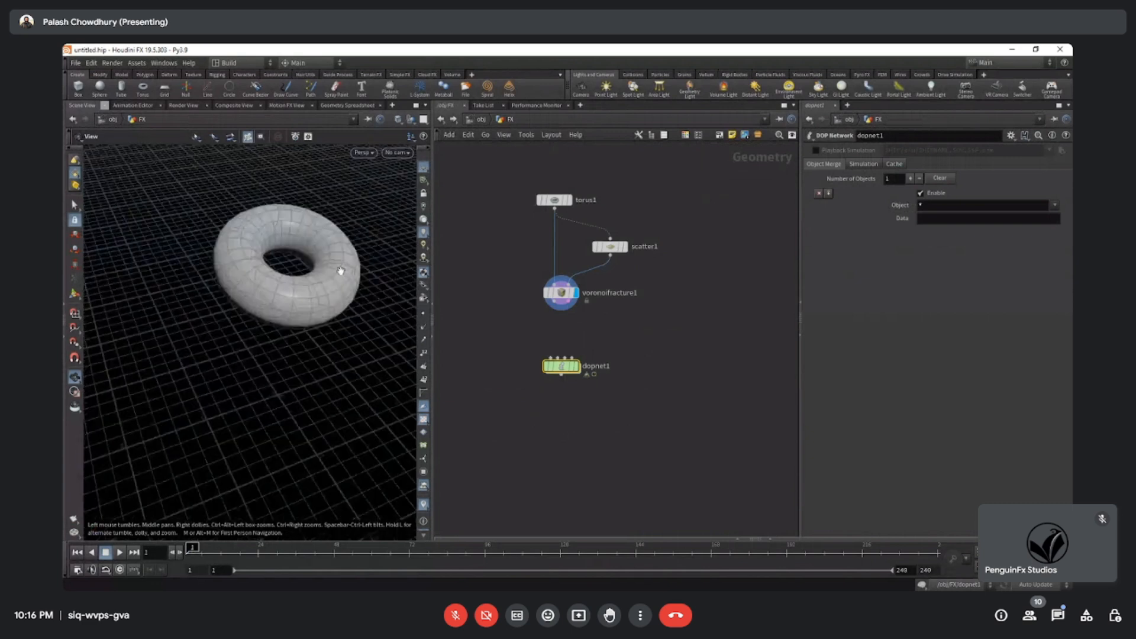
middle_drag(341, 271, 282, 313)
drag(561, 367, 562, 427)
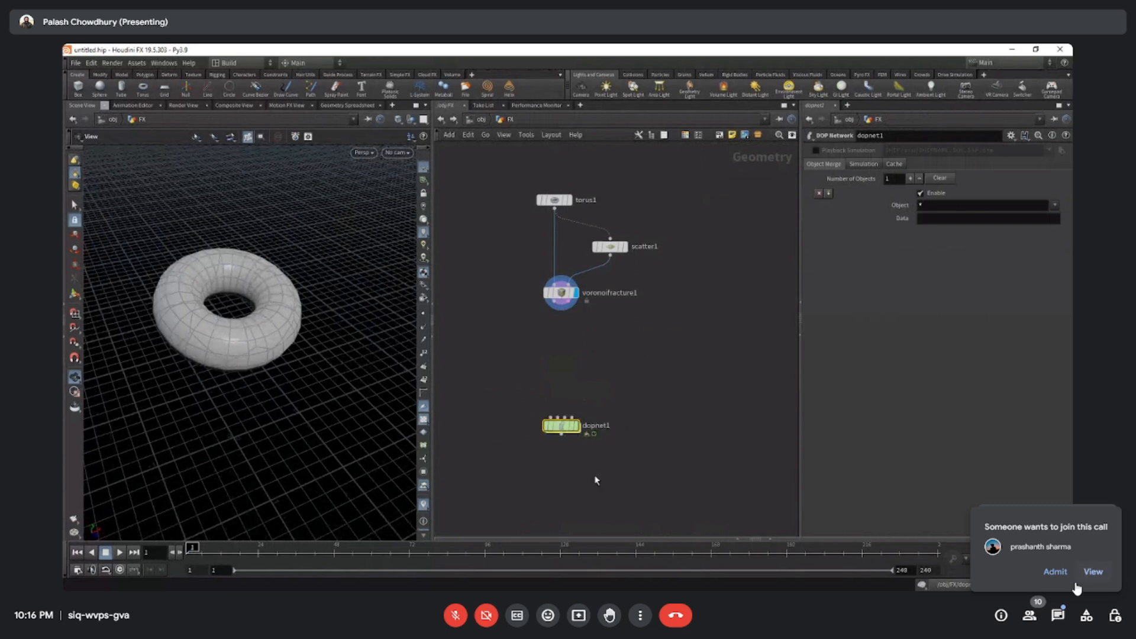
middle_drag(587, 474, 583, 459)
Admit the participant waiting to join the Google Meet call.
click(1053, 575)
Examine the DOP Network node and its input connectors up close.
drag(477, 347, 661, 479)
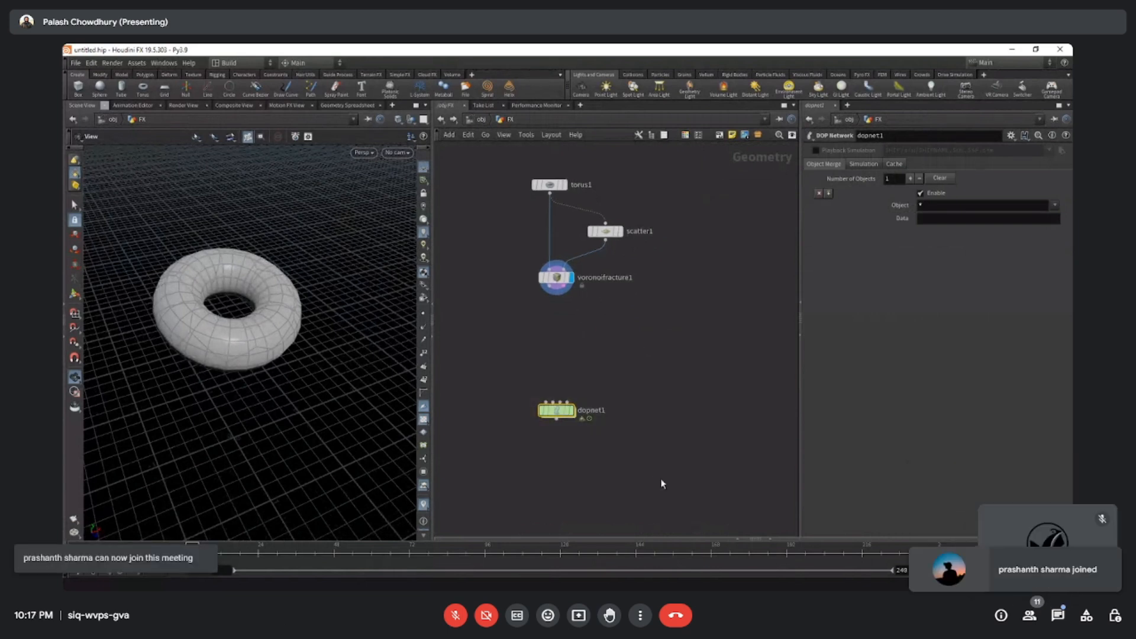
mouse_move(558, 414)
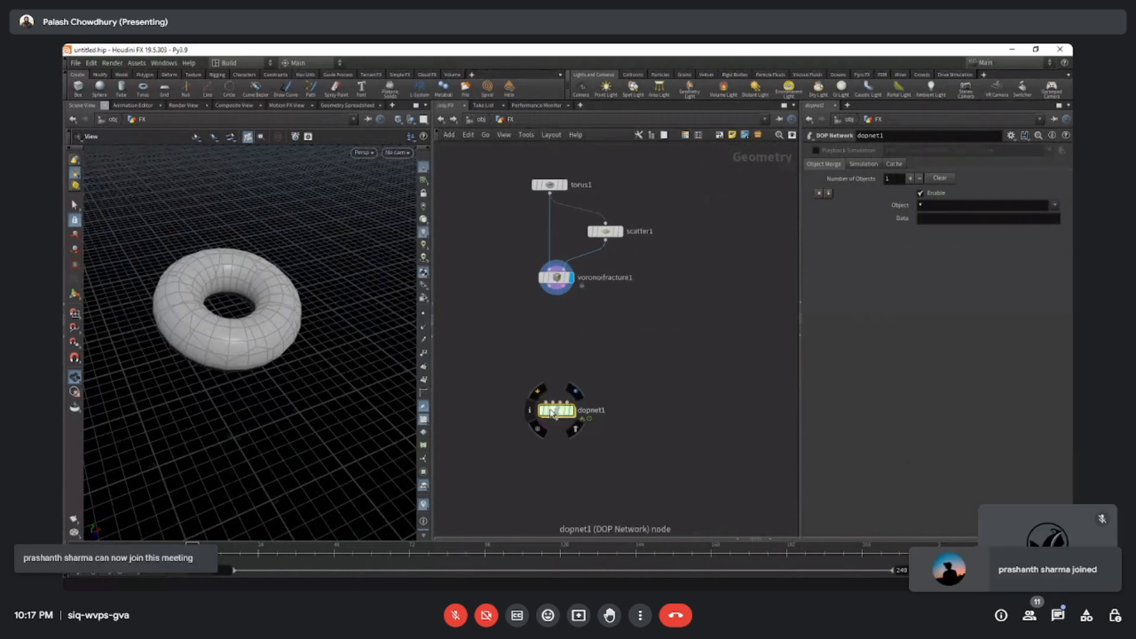
drag(501, 362, 625, 467)
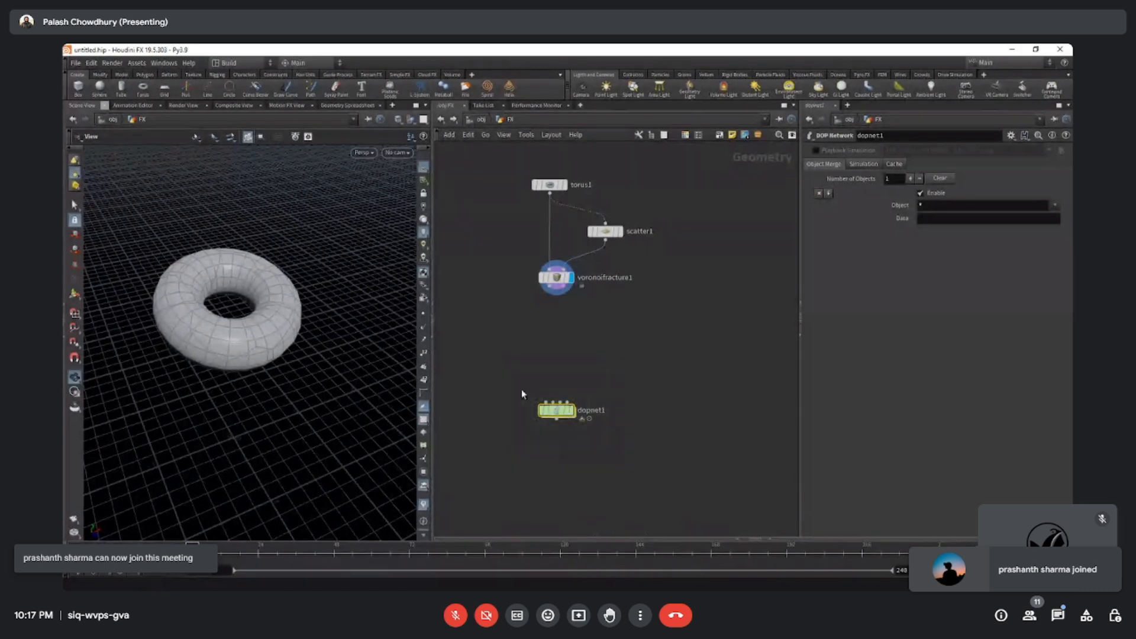
drag(494, 349, 623, 460)
drag(507, 371, 640, 461)
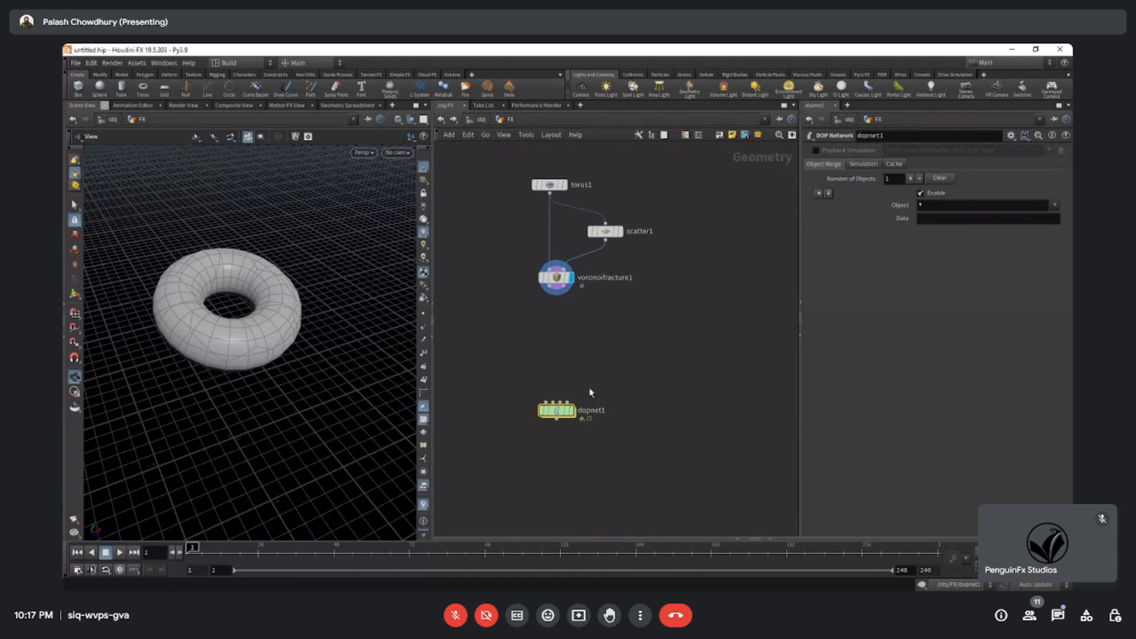
scroll(573, 469, up, 2)
scroll(573, 474, up, 2)
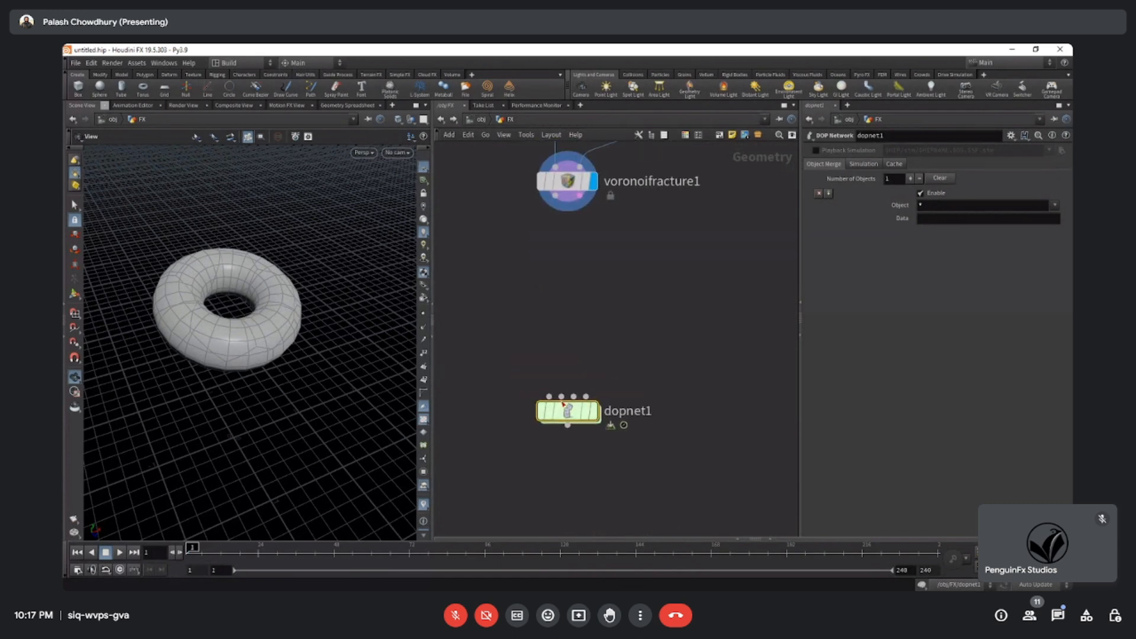
mouse_move(555, 394)
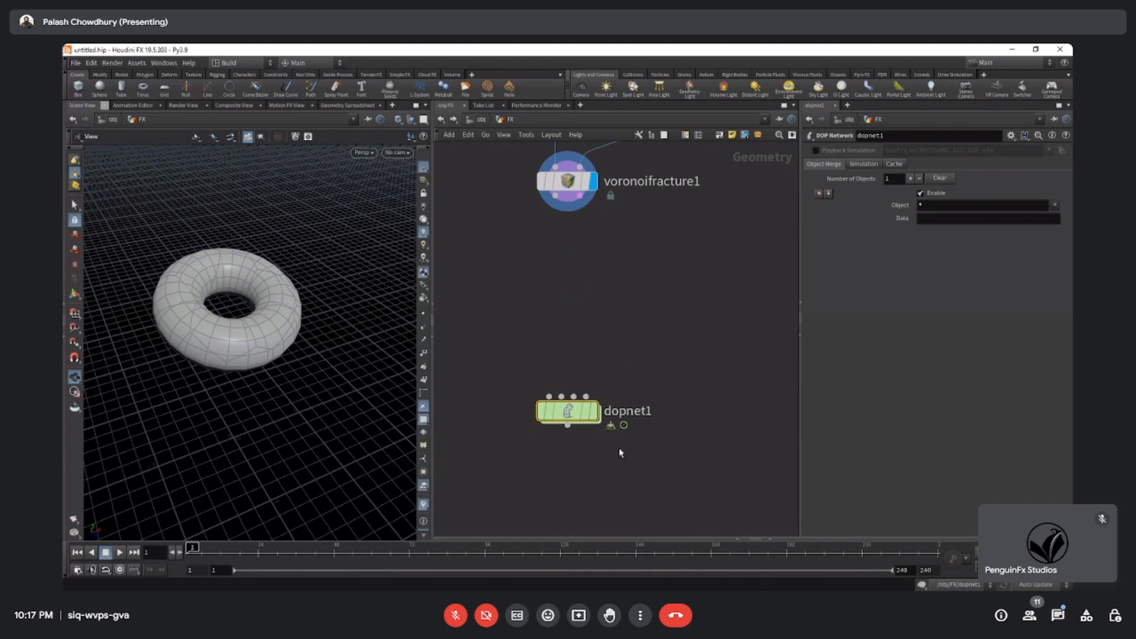
scroll(620, 452, down, 2)
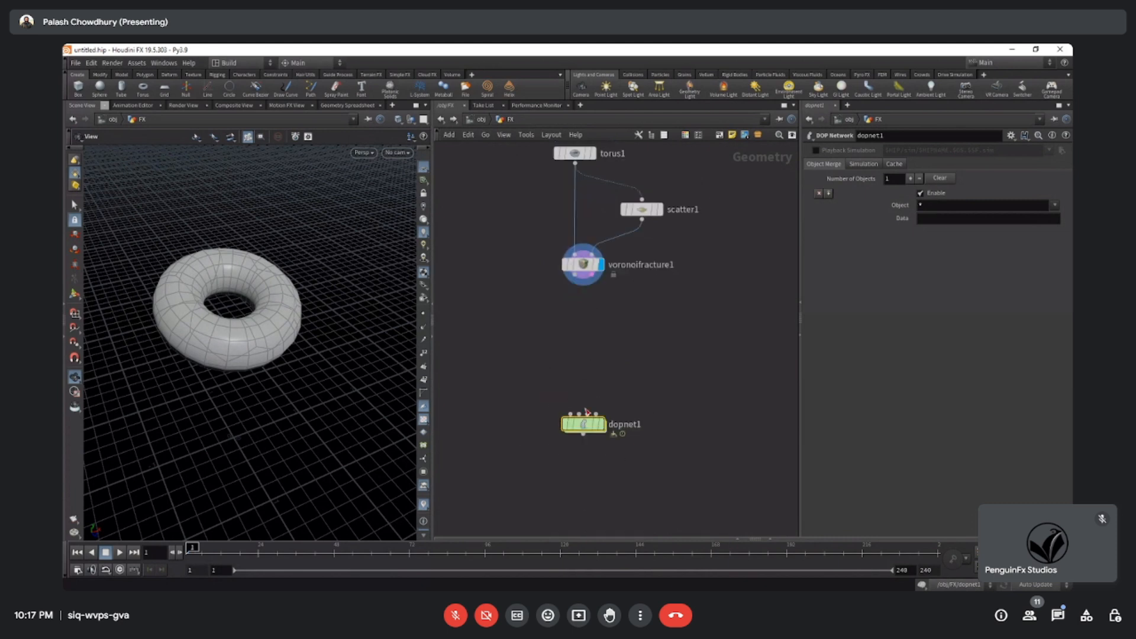
mouse_move(594, 422)
scroll(601, 394, up, 3)
scroll(601, 400, down, 3)
middle_drag(607, 367, 607, 355)
scroll(591, 358, up, 3)
scroll(592, 358, down, 2)
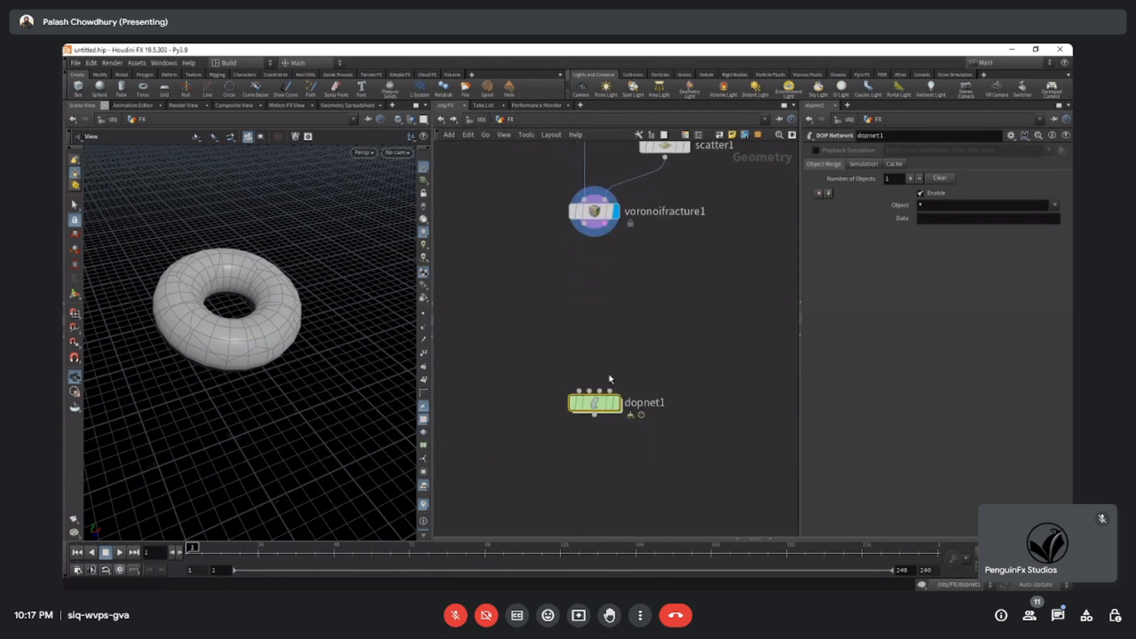
Reposition the DOP Network node, leaving room for another node between it and the Voronoi Fracture node.
drag(599, 409, 600, 335)
middle_drag(634, 302, 637, 355)
scroll(628, 354, up, 3)
scroll(622, 350, down, 4)
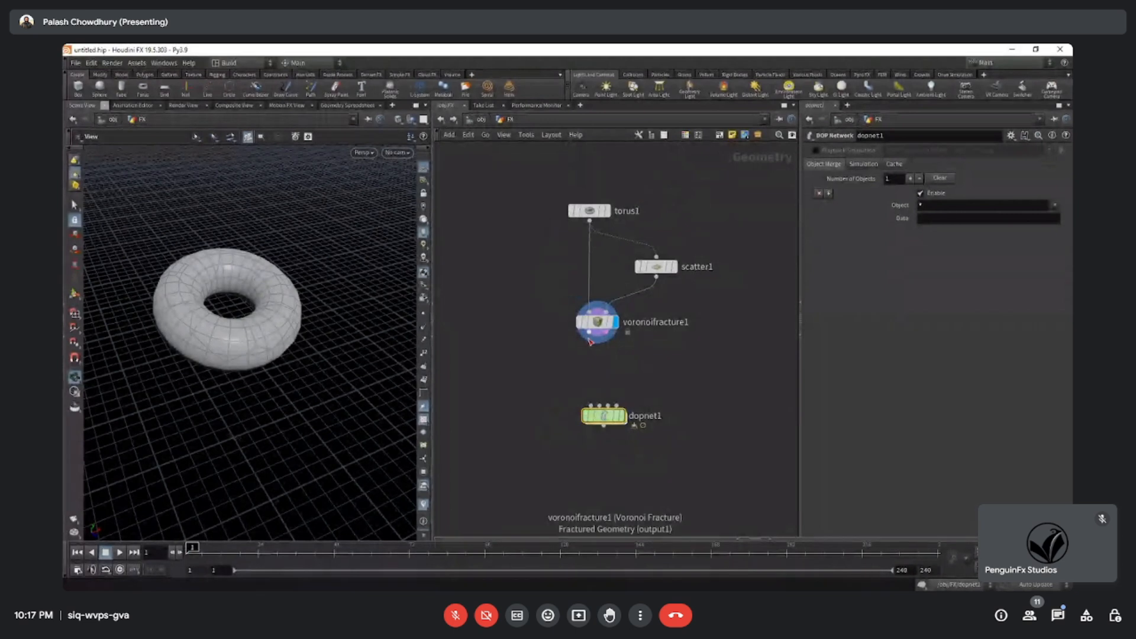
drag(603, 416, 602, 457)
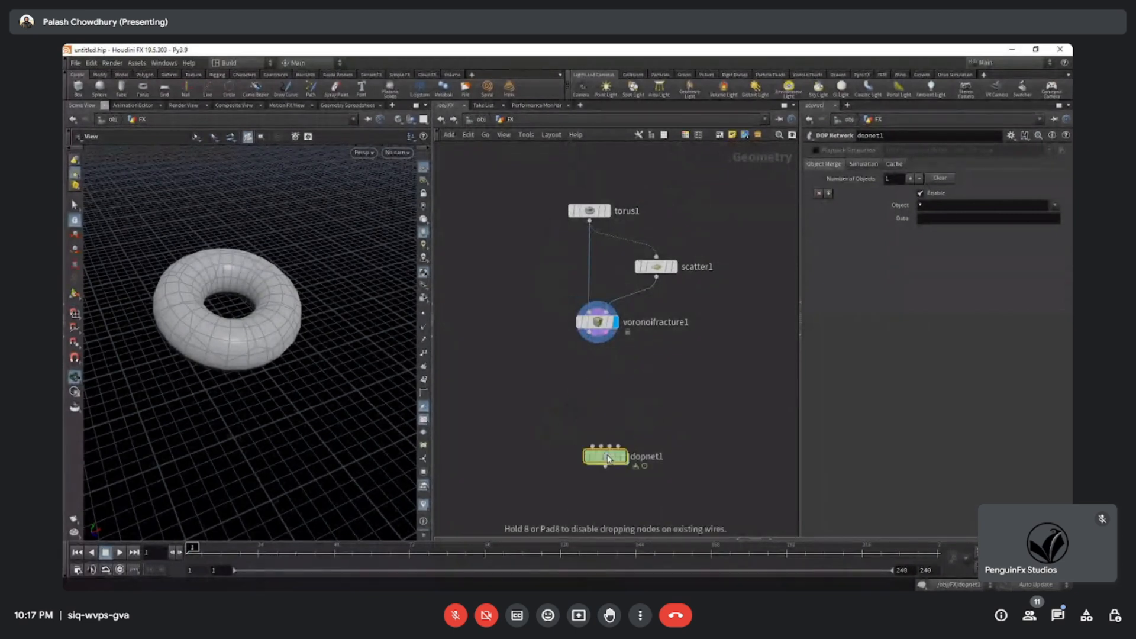
Add a Null node between the Voronoi Fracture and DOP Network nodes, connected to the Voronoi Fracture's Fractured Geometry output.
key(Tab)
text(nul)
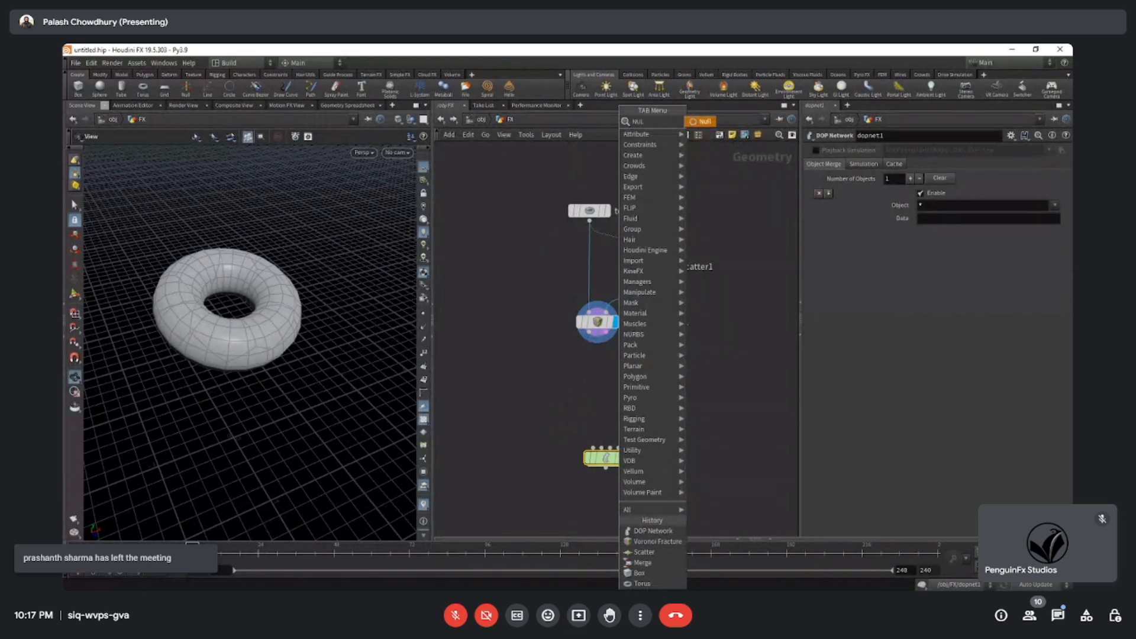
key(Return)
click(599, 399)
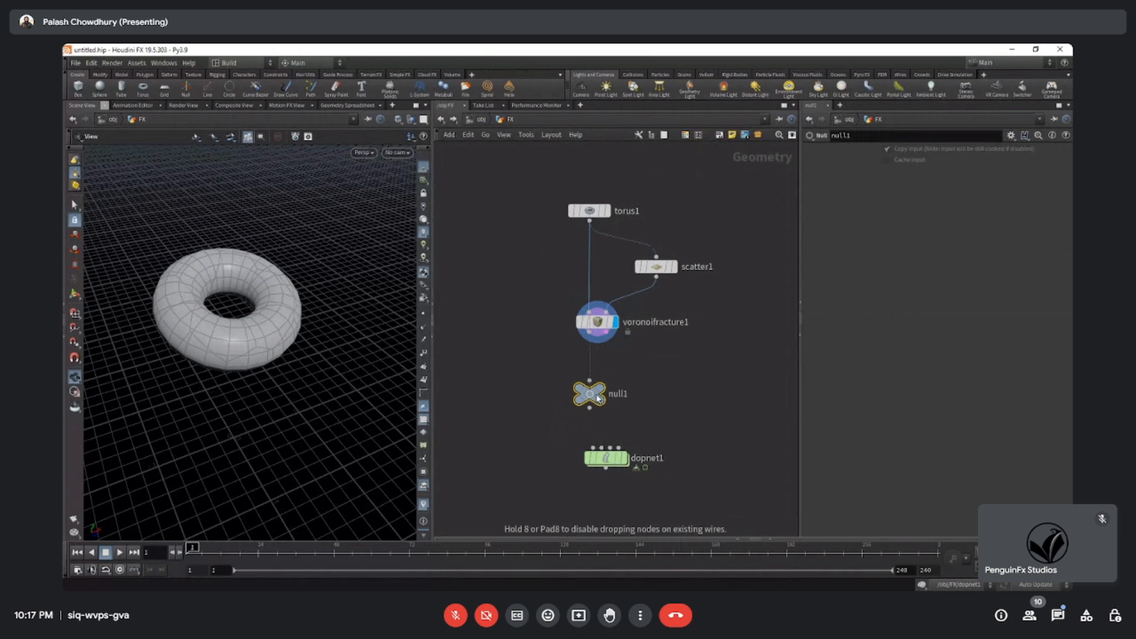
drag(597, 382, 591, 337)
Review the torus, Scatter and Voronoi Fracture nodes one after another by displaying and selecting each.
click(594, 211)
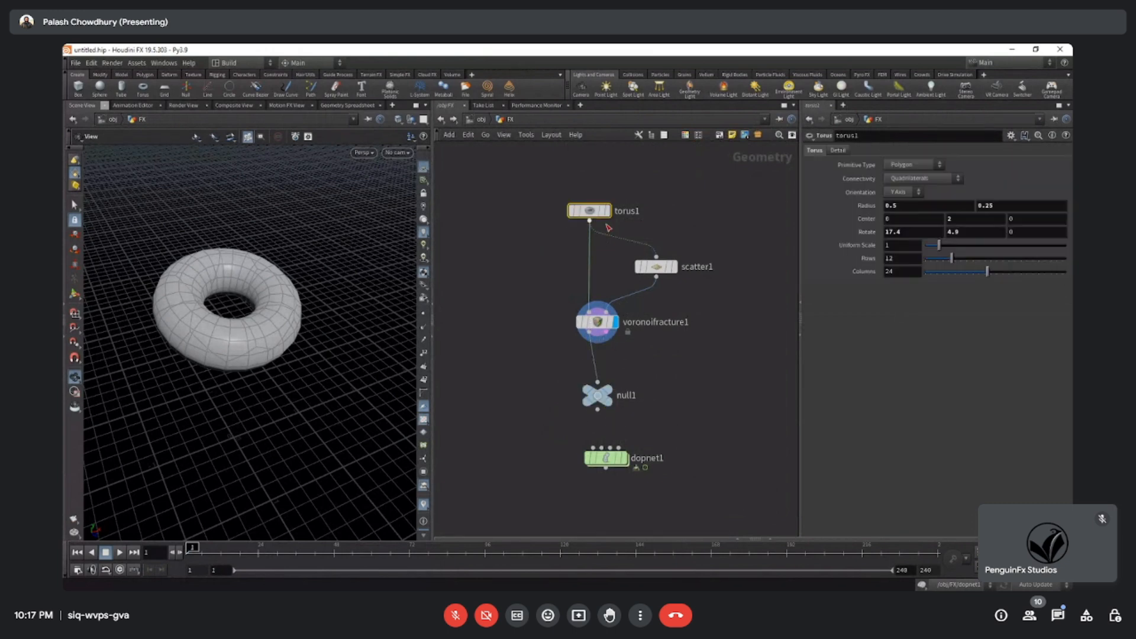
click(607, 211)
click(675, 267)
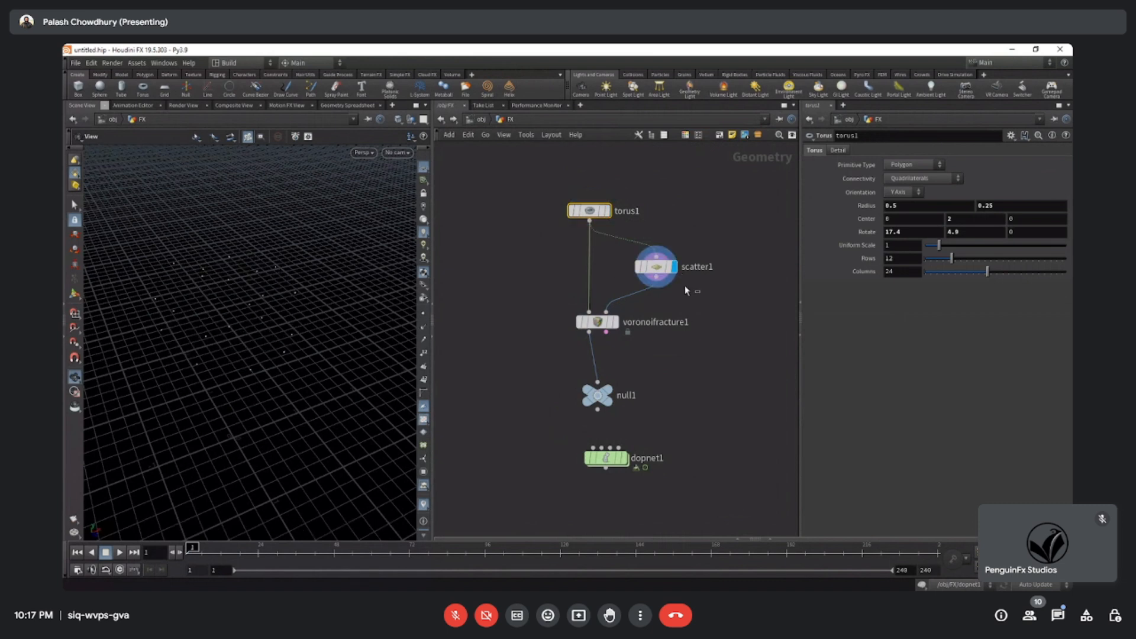
click(657, 268)
click(614, 322)
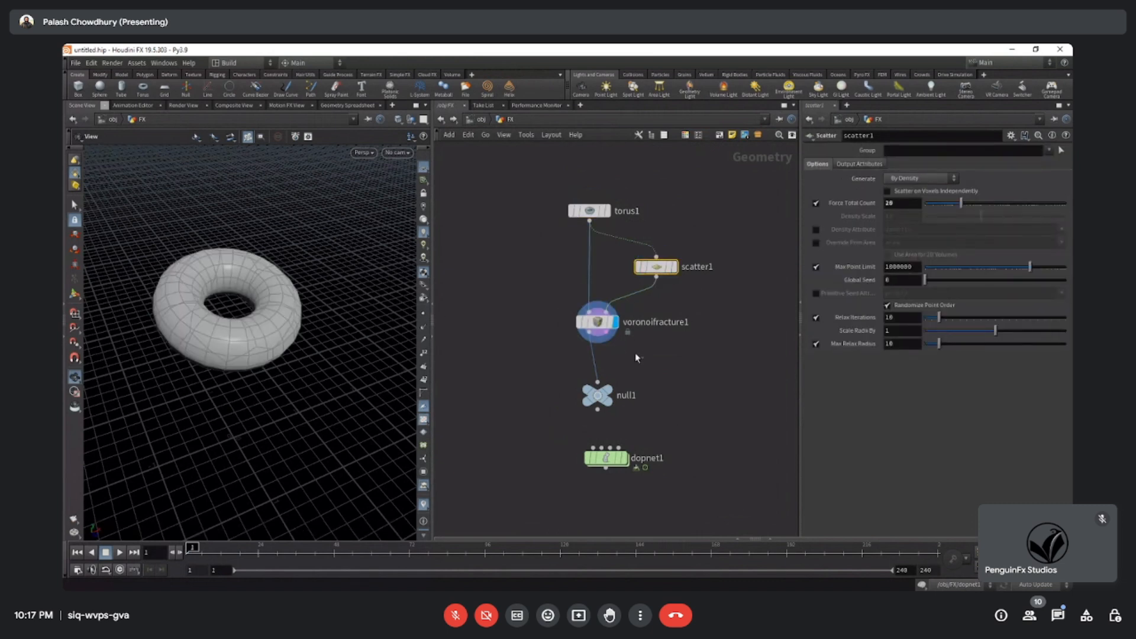
click(597, 322)
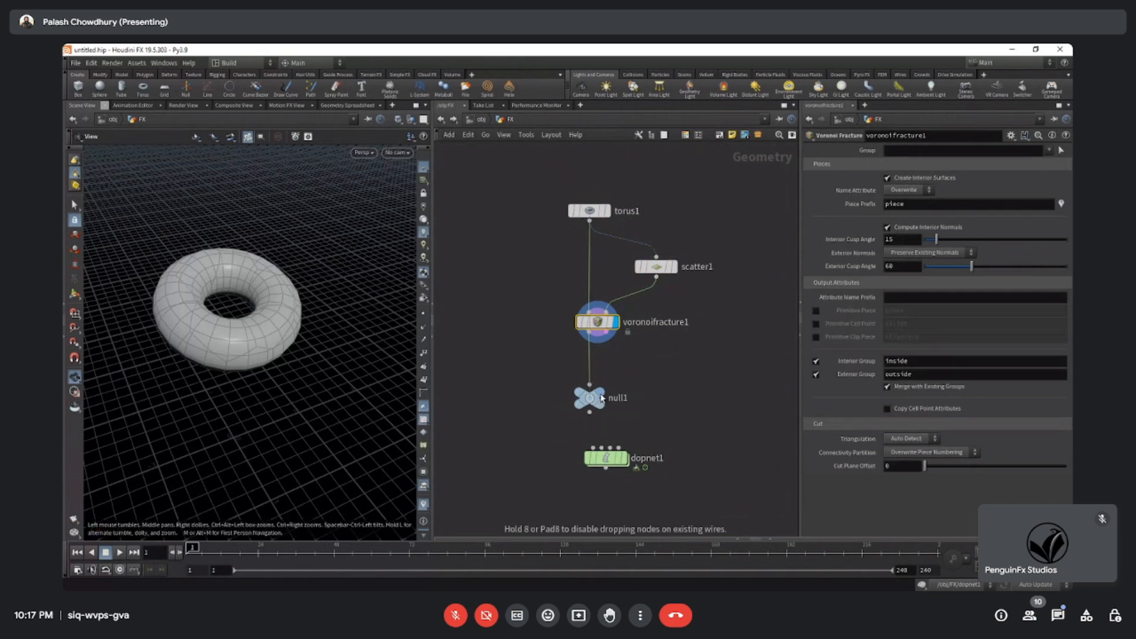
Turn on the Null node's display flag and move the DOP Network node slightly lower.
click(604, 394)
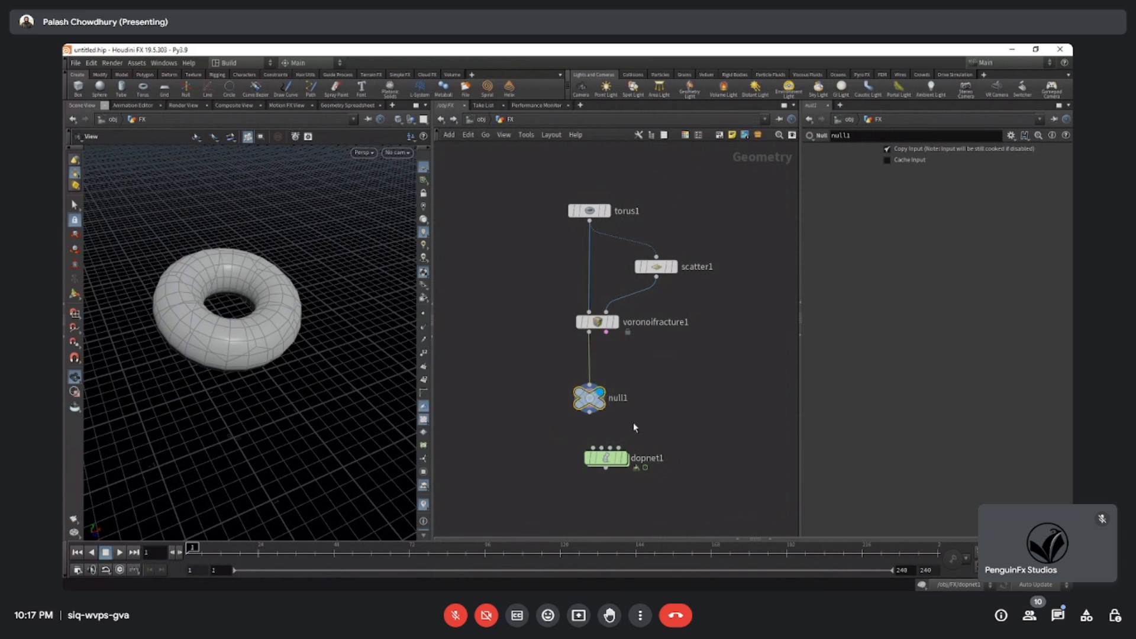
drag(621, 456, 612, 479)
middle_drag(625, 445, 629, 368)
Rename the Null node to OUT.
scroll(628, 368, up, 2)
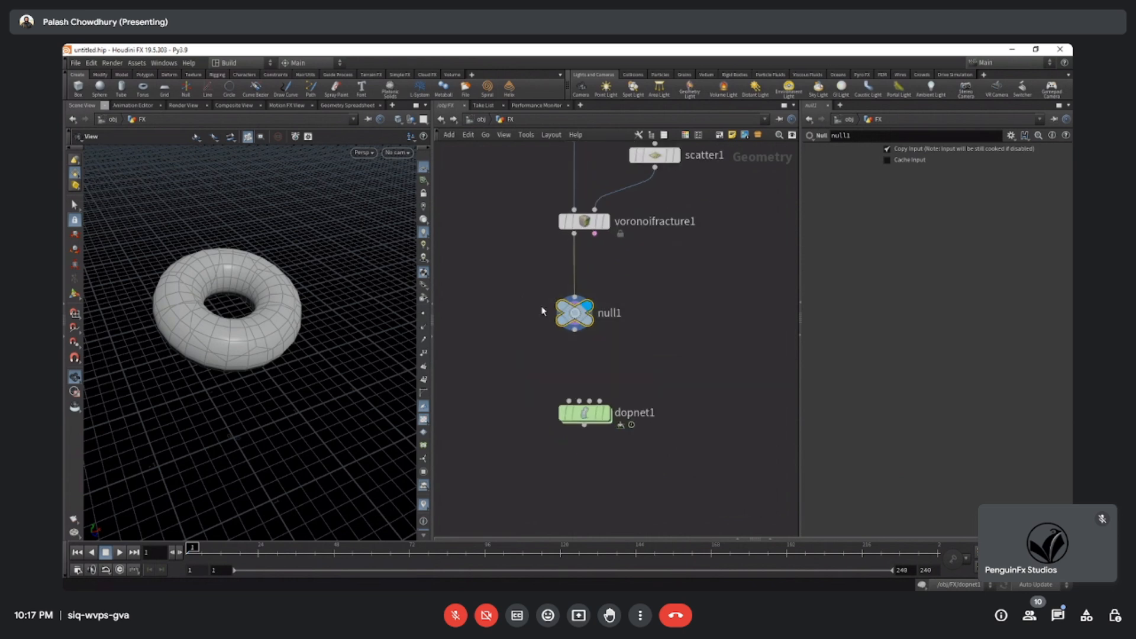
double_click(609, 313)
click(635, 359)
click(613, 314)
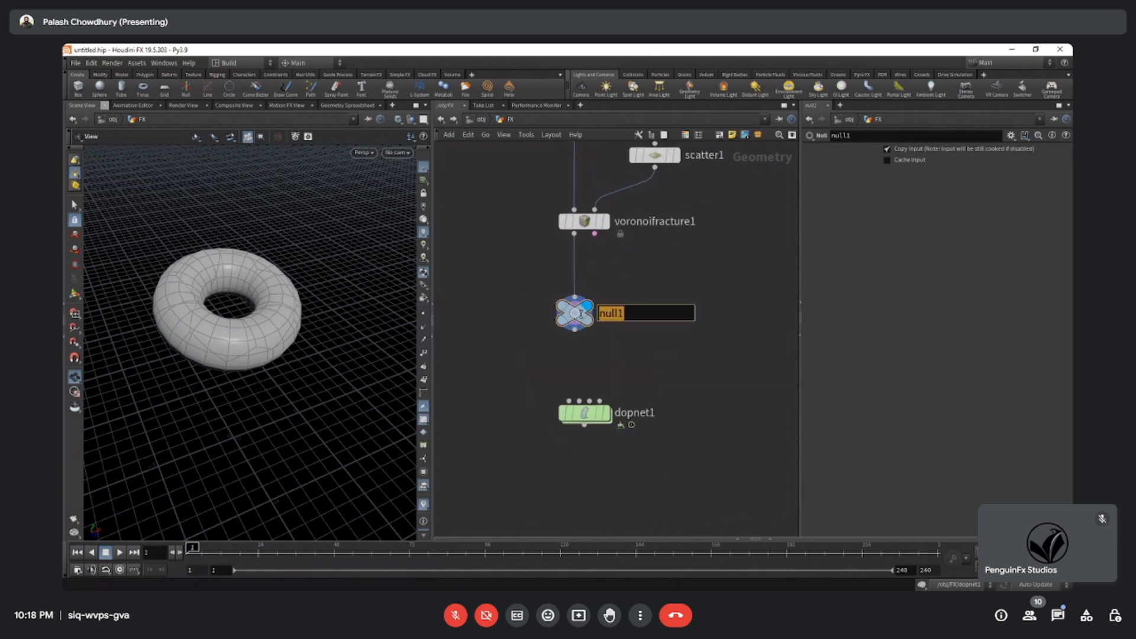
key(BackSpace)
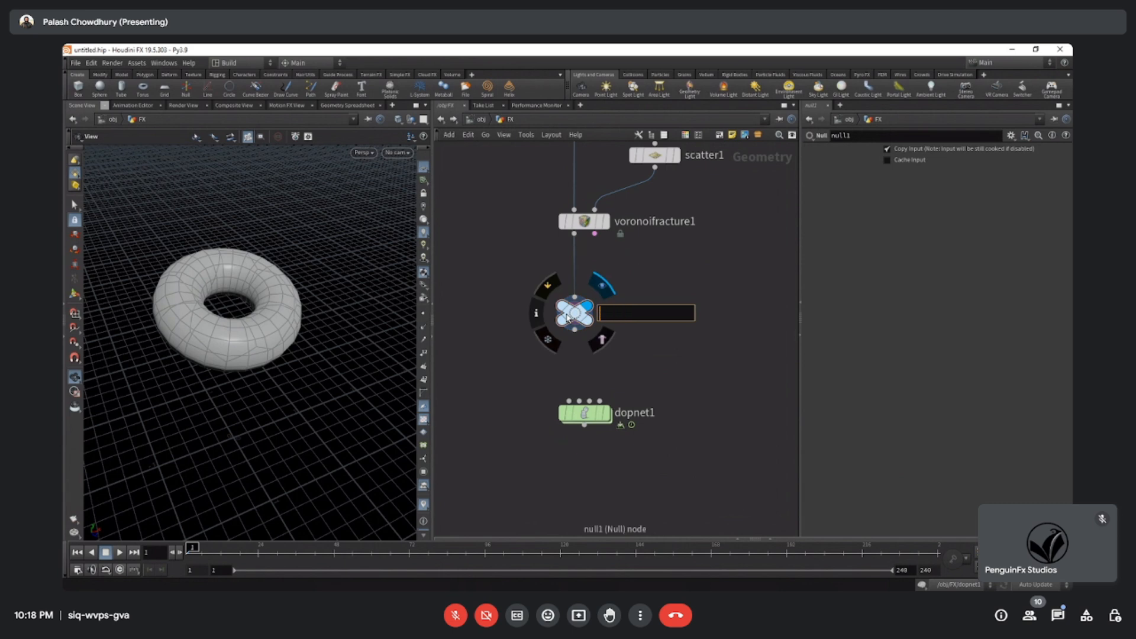
text(OUT)
key(Return)
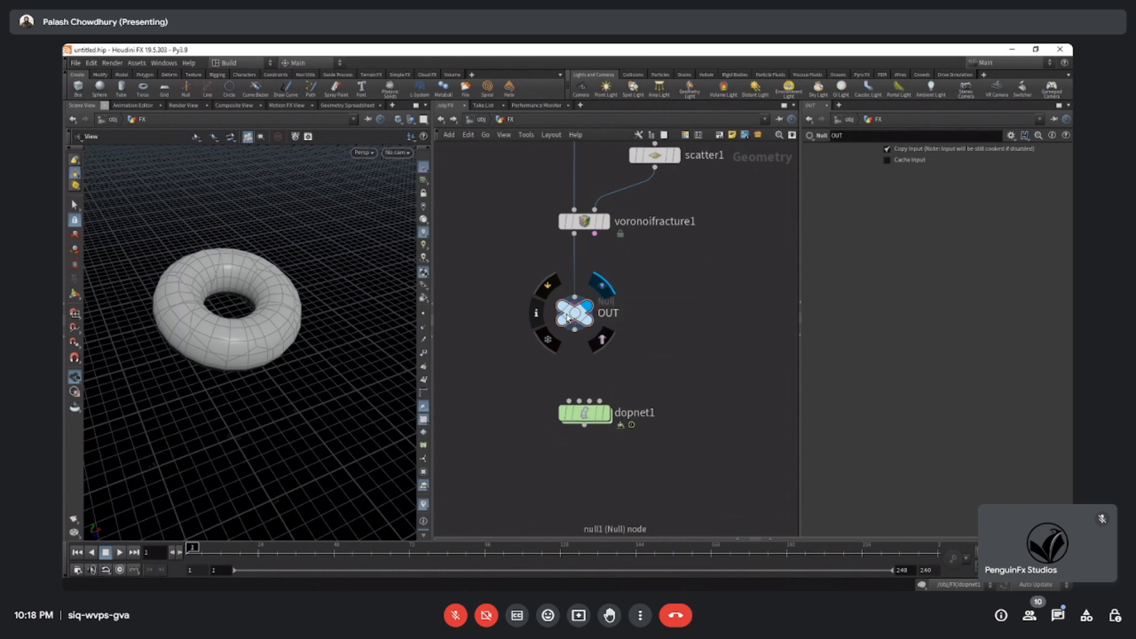
Examine the node chain from the torus through the Voronoi Fracture down to the OUT null and the DOP Network.
key(h)
scroll(665, 390, up, 3)
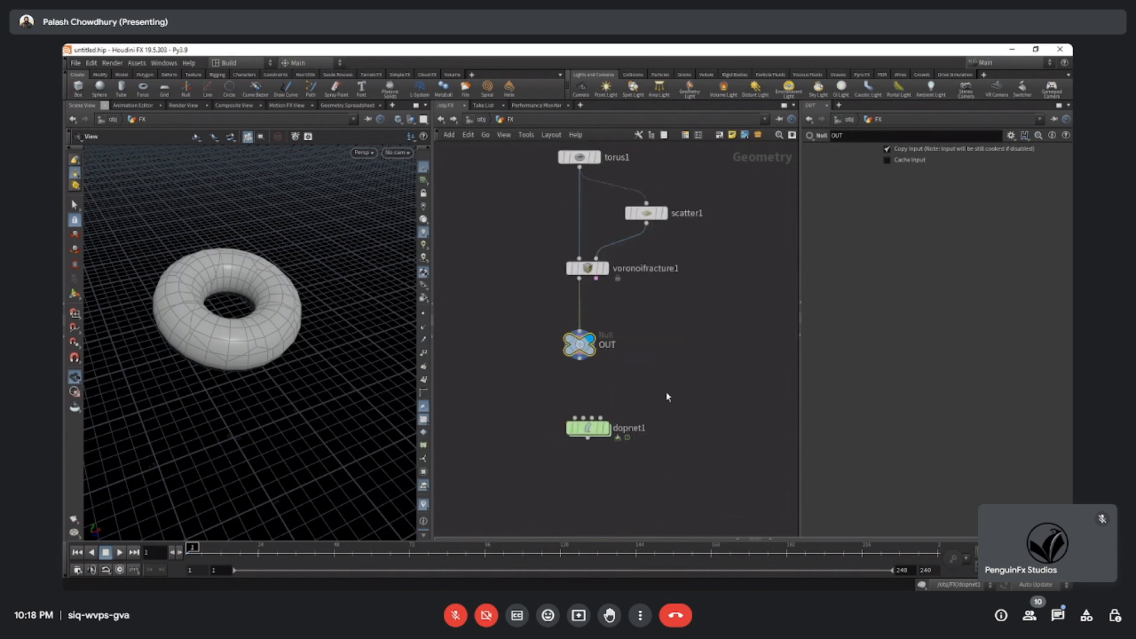
scroll(589, 346, down, 5)
drag(538, 239, 642, 417)
click(645, 423)
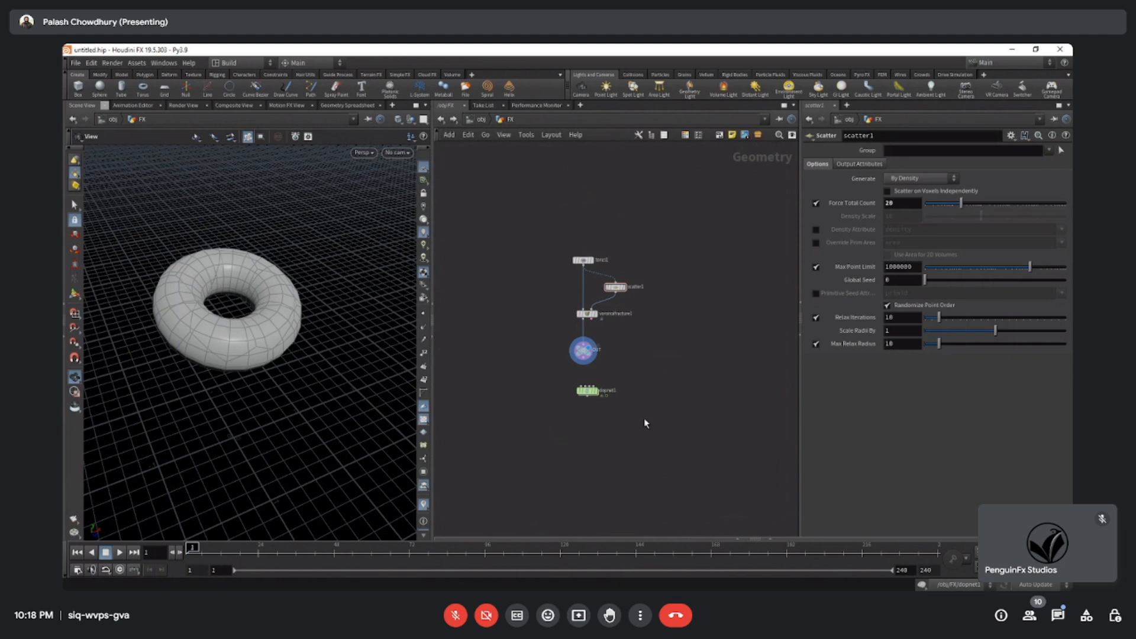
key(h)
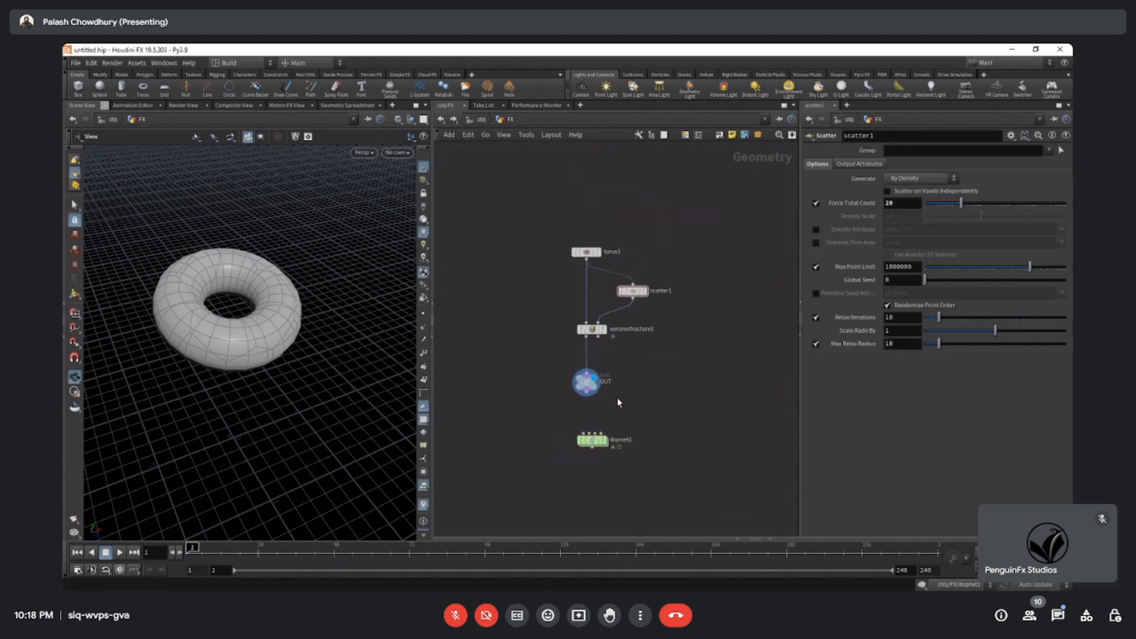
scroll(597, 381, up, 4)
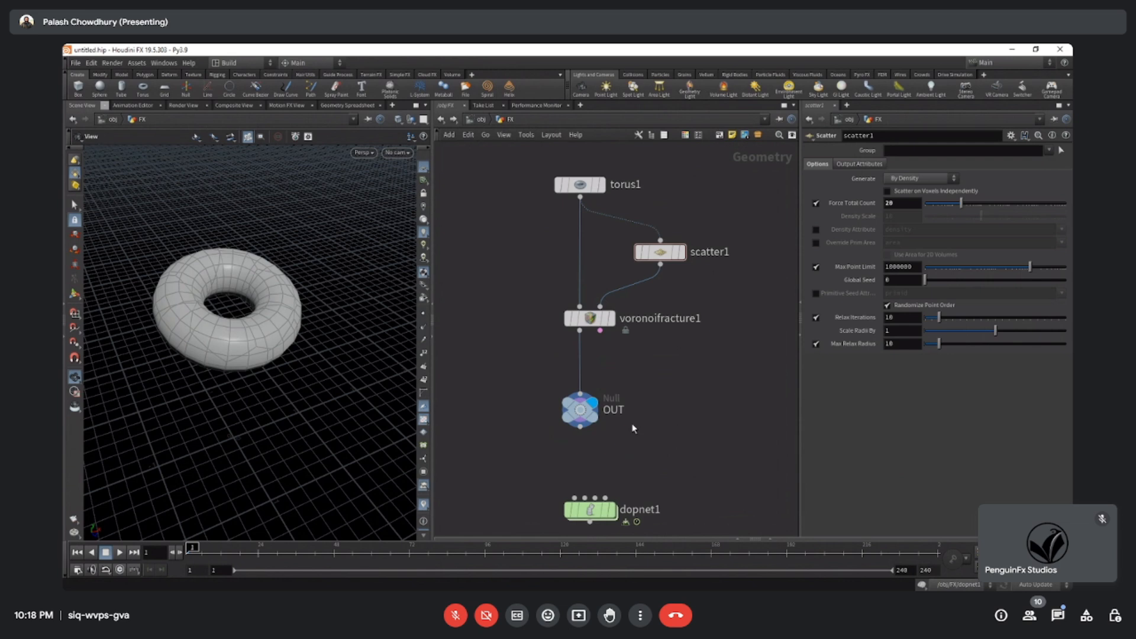
scroll(632, 424, down, 1)
middle_drag(628, 440, 625, 406)
scroll(623, 401, up, 2)
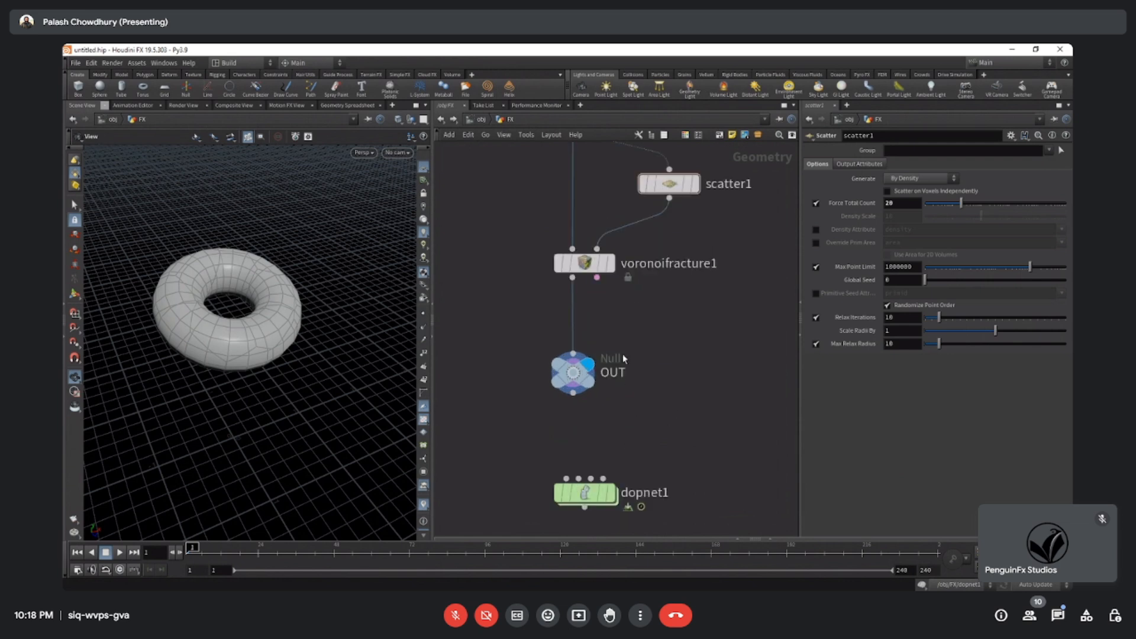
scroll(624, 344, down, 2)
Select the OUT null node.
click(587, 364)
mouse_move(516, 320)
mouse_down()
mouse_move(683, 411)
mouse_move(520, 356)
mouse_move(500, 330)
mouse_up()
drag(501, 330, 524, 326)
drag(525, 326, 544, 342)
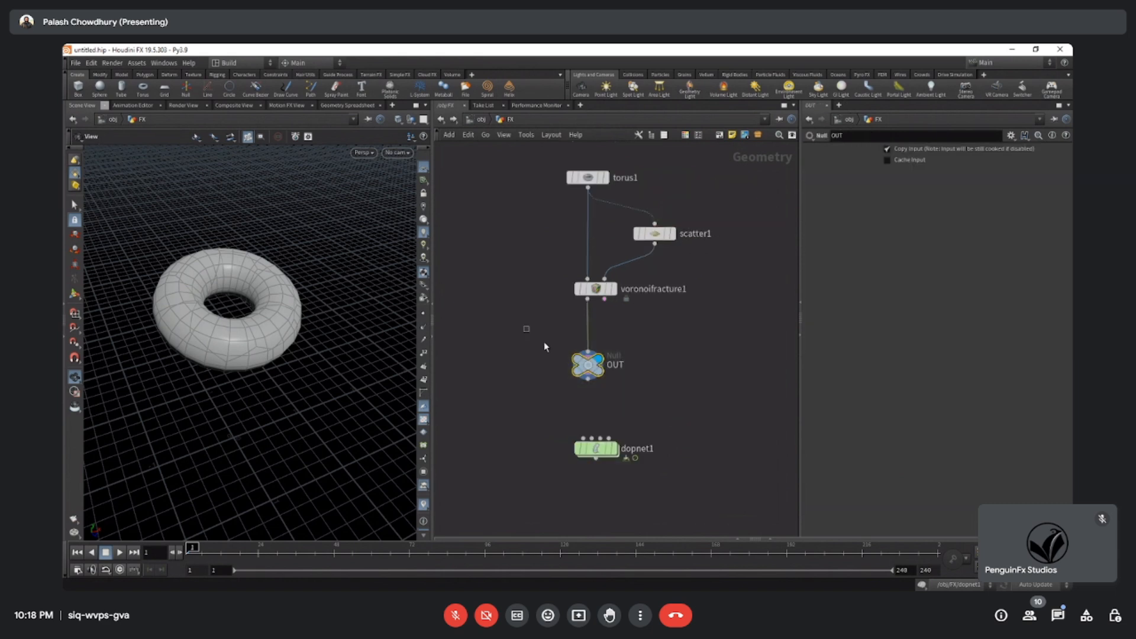
drag(678, 414, 635, 403)
scroll(606, 315, down, 3)
middle_drag(635, 351, 635, 319)
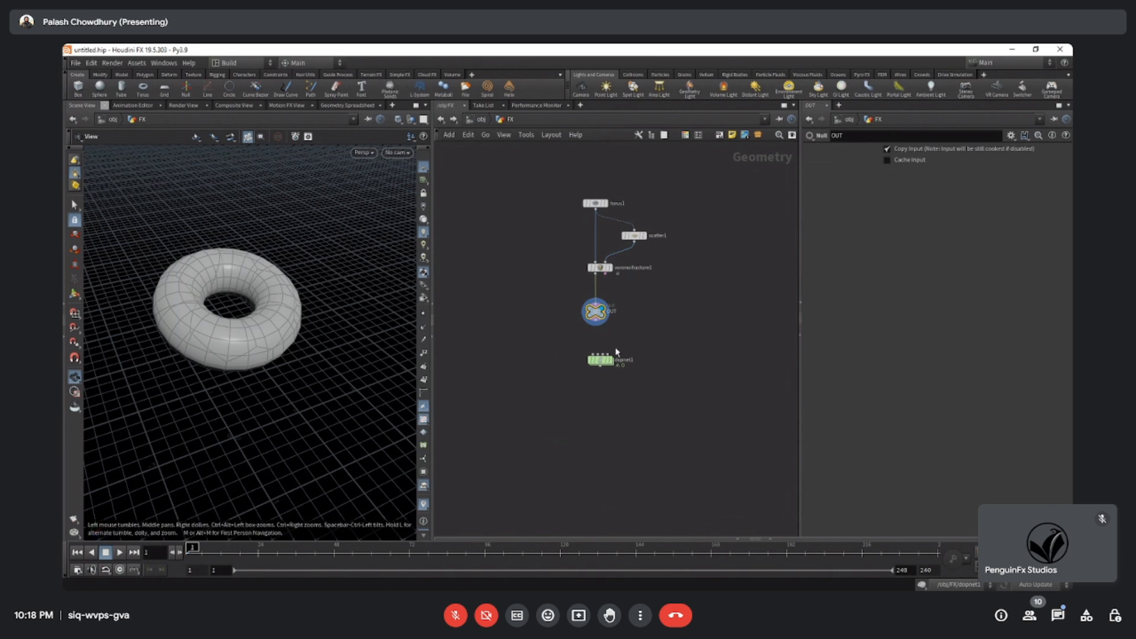
Copy the OUT null node below the Voronoi Fracture.
key(h)
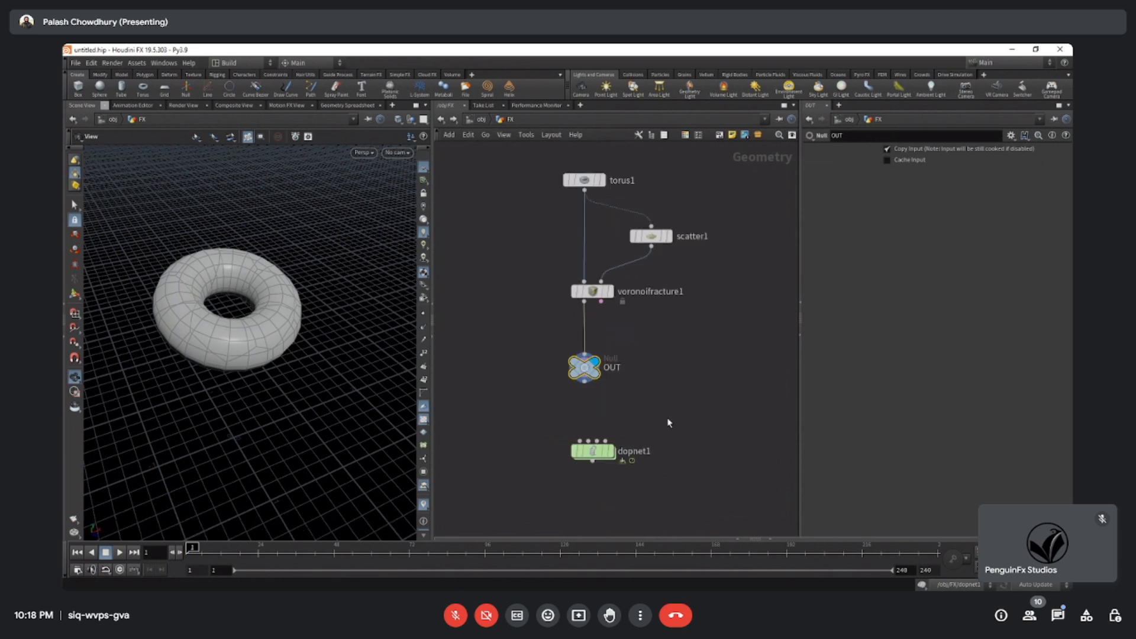
middle_drag(669, 439, 671, 398)
drag(533, 295, 626, 347)
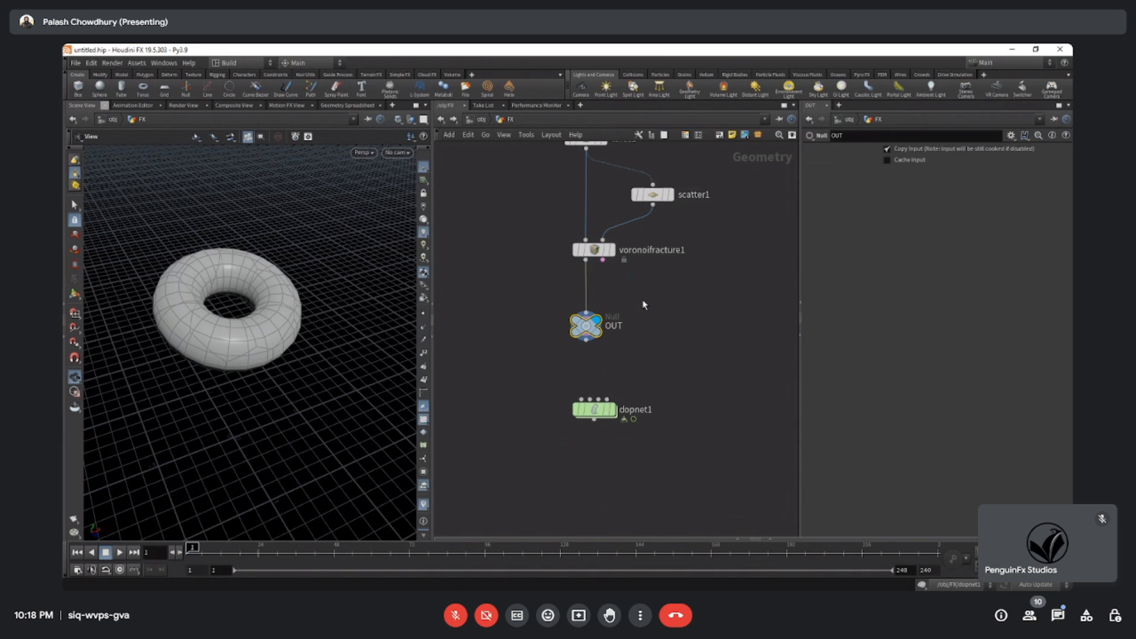
drag(672, 298, 526, 356)
key(ctrl+c)
drag(542, 300, 628, 368)
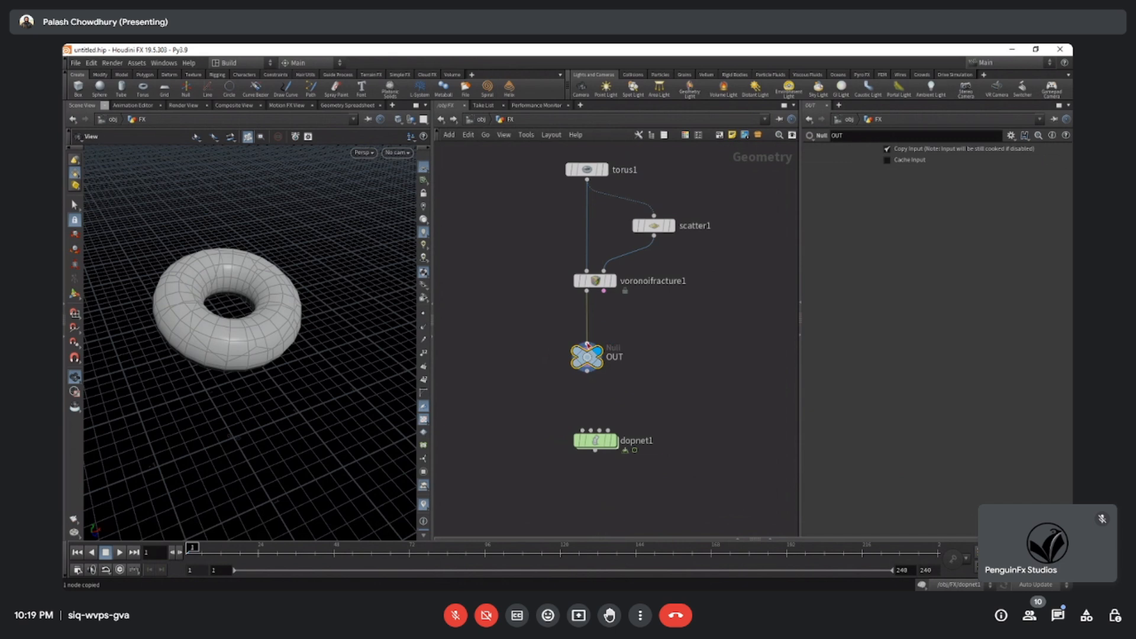
drag(535, 325, 646, 388)
double_click(598, 442)
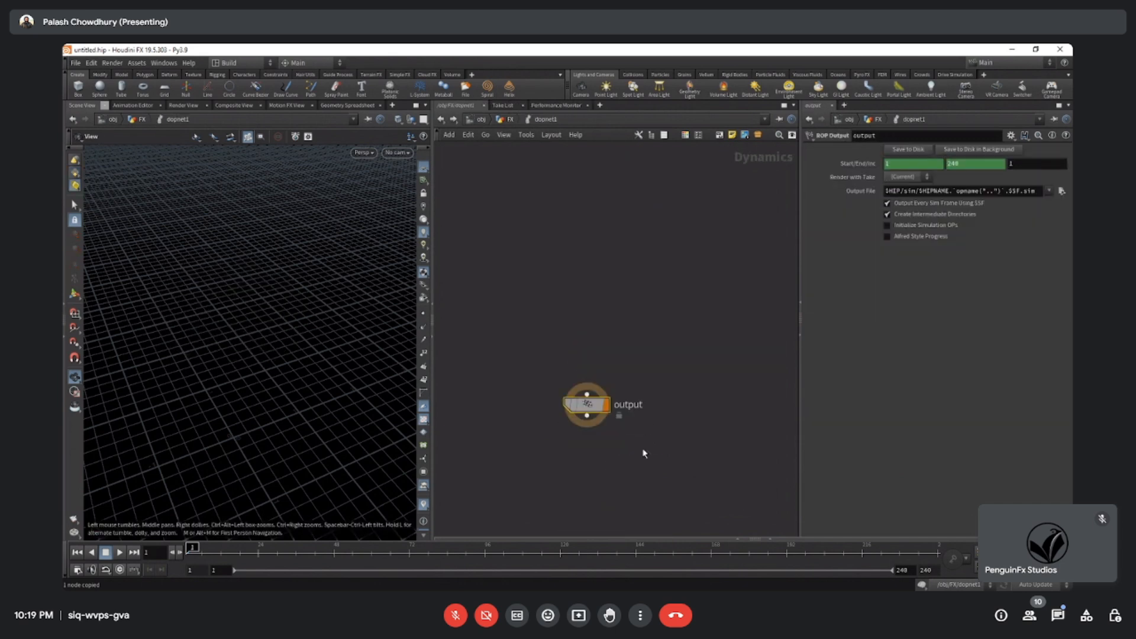
click(508, 119)
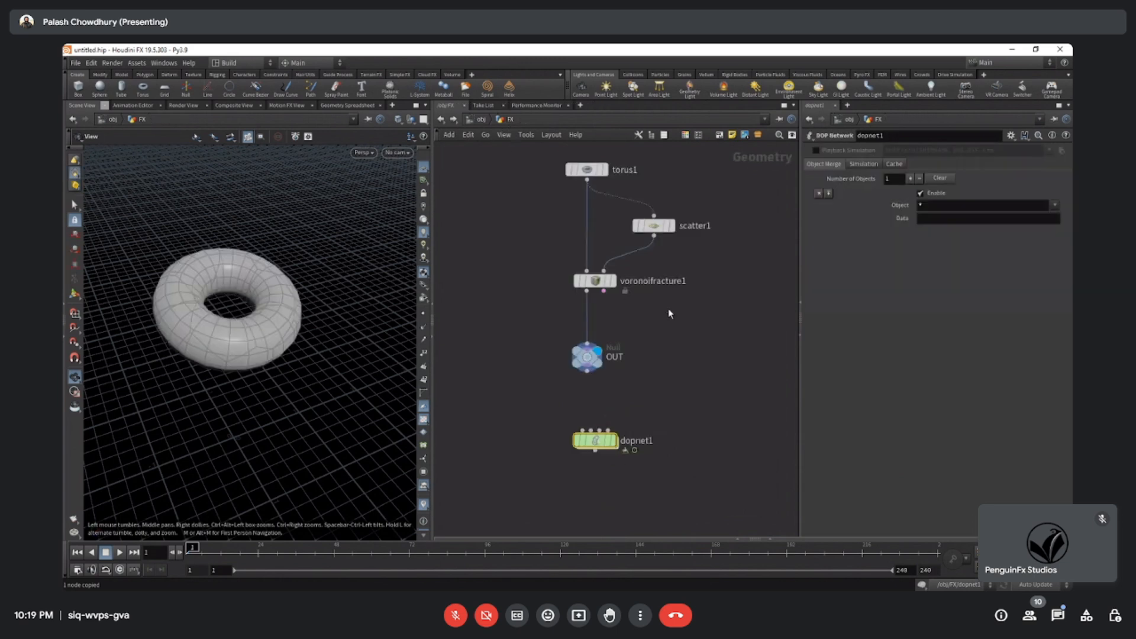
key(Tab)
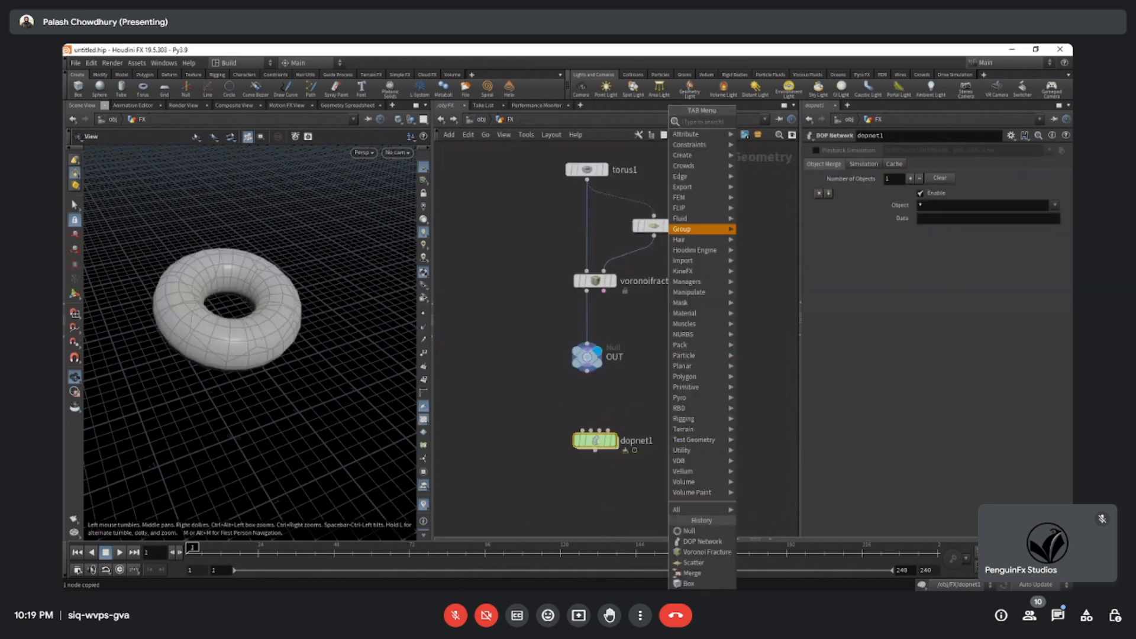
key(Escape)
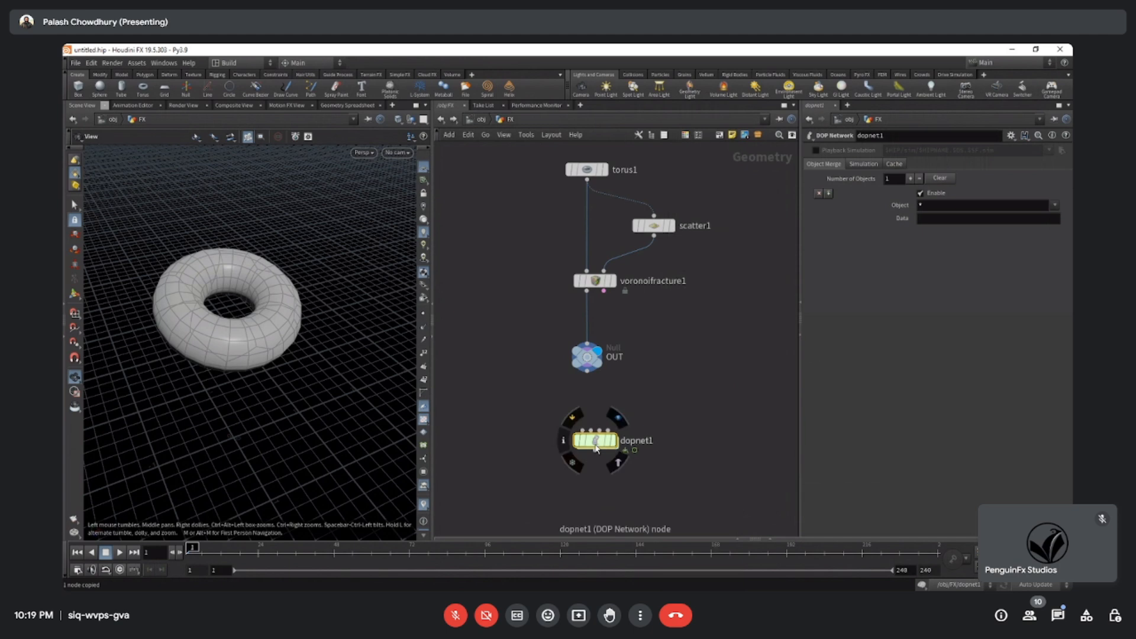
Go inside the DOP Network node to its dynamics network.
double_click(596, 440)
key(Tab)
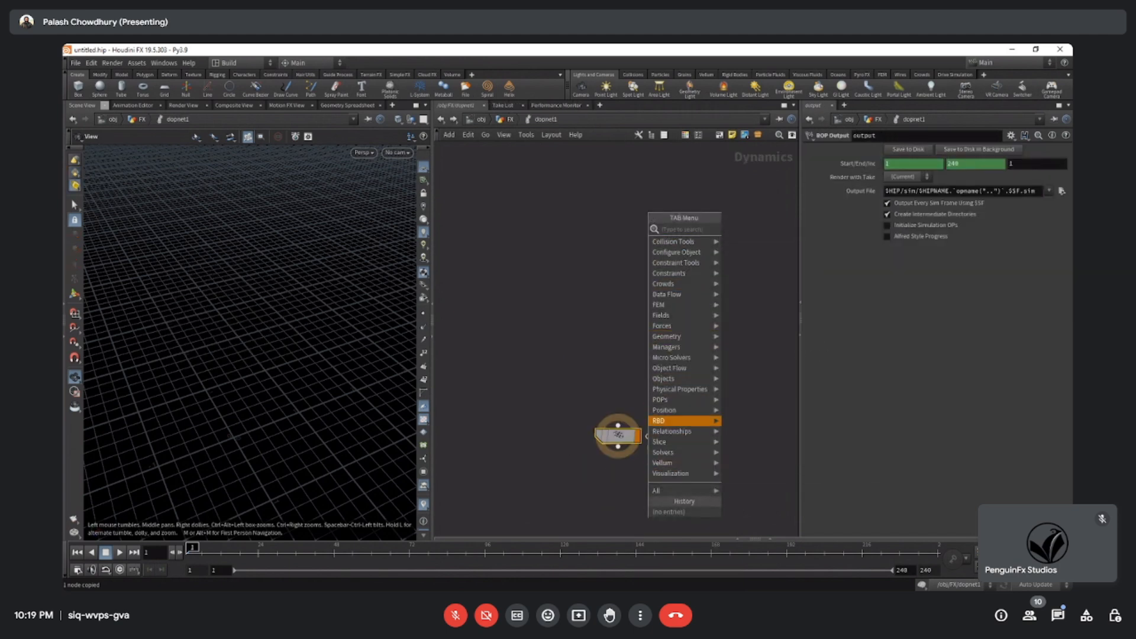
mouse_move(669, 421)
key(Escape)
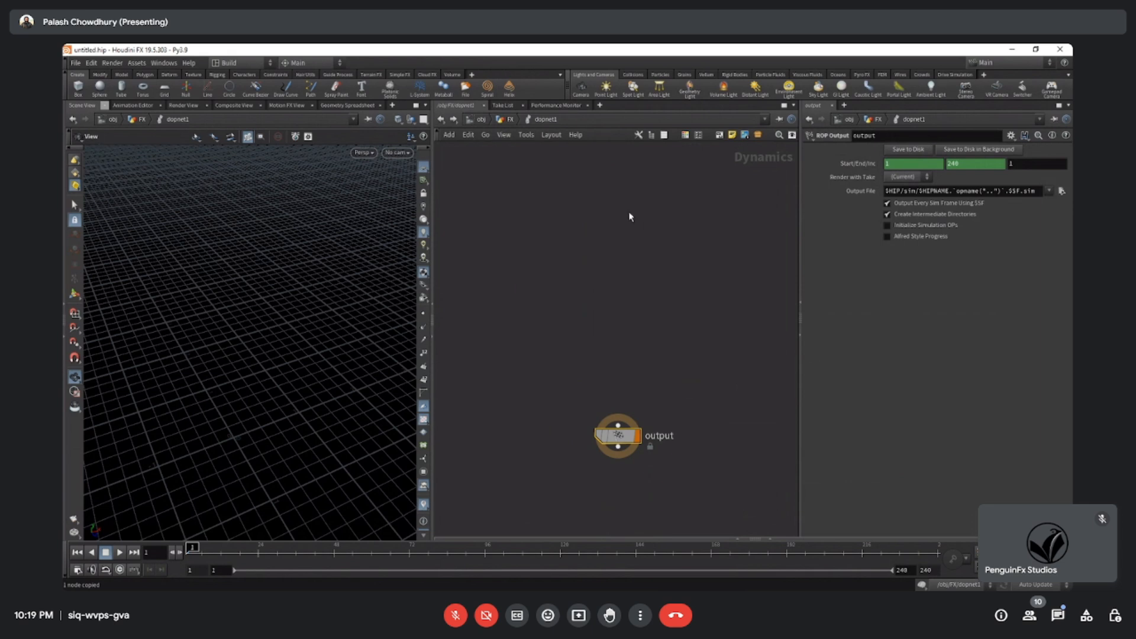
Search the available DOP nodes for Voronoi options and check the Voronoi Fracture Solver entry.
key(Tab)
click(558, 259)
key(Tab)
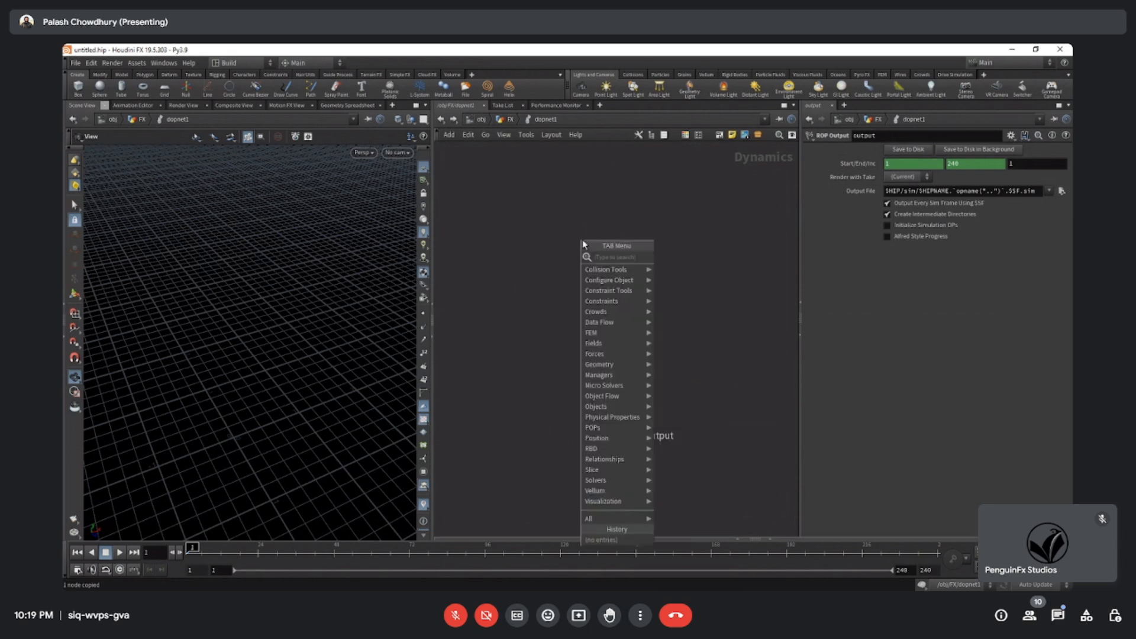
text(VORO)
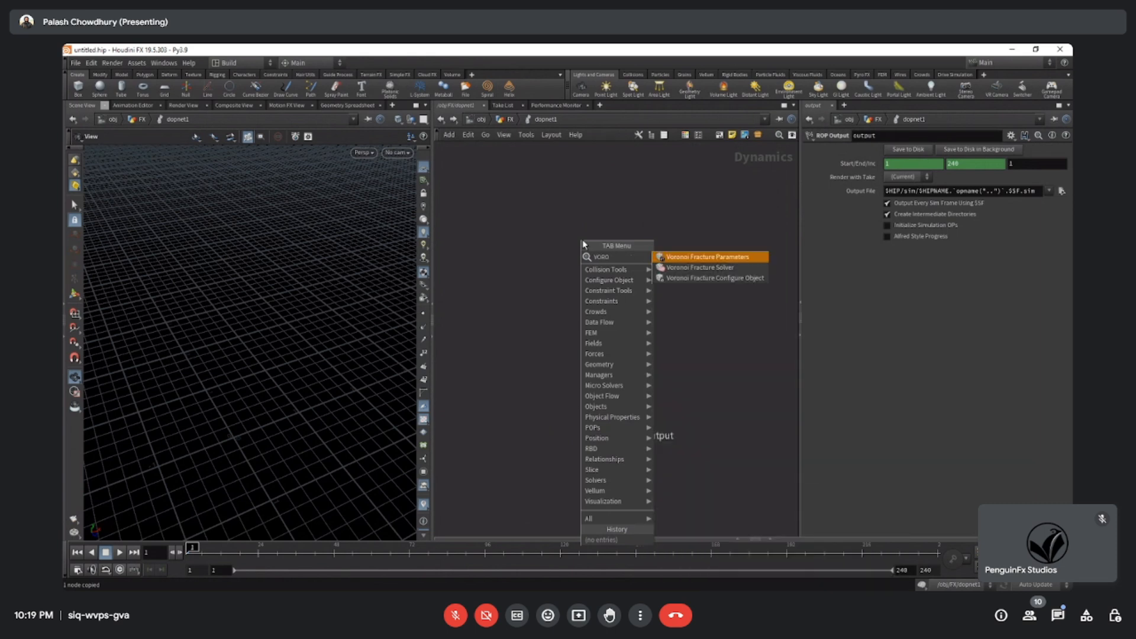
key(Down)
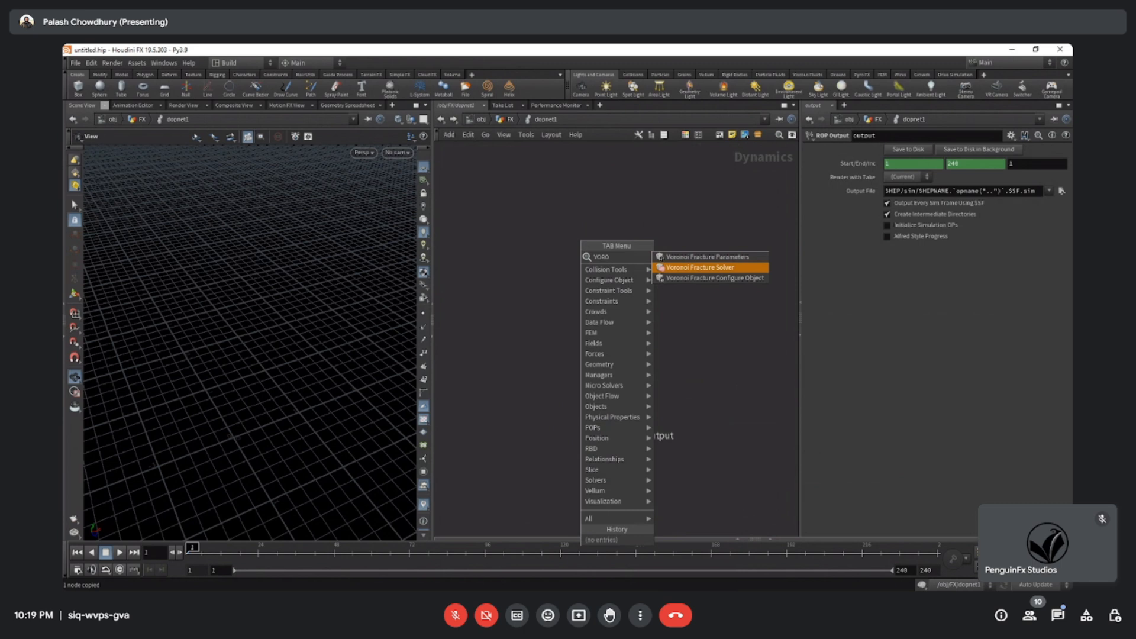
click(615, 199)
Search the available DOP nodes for object types and look through the list.
key(Tab)
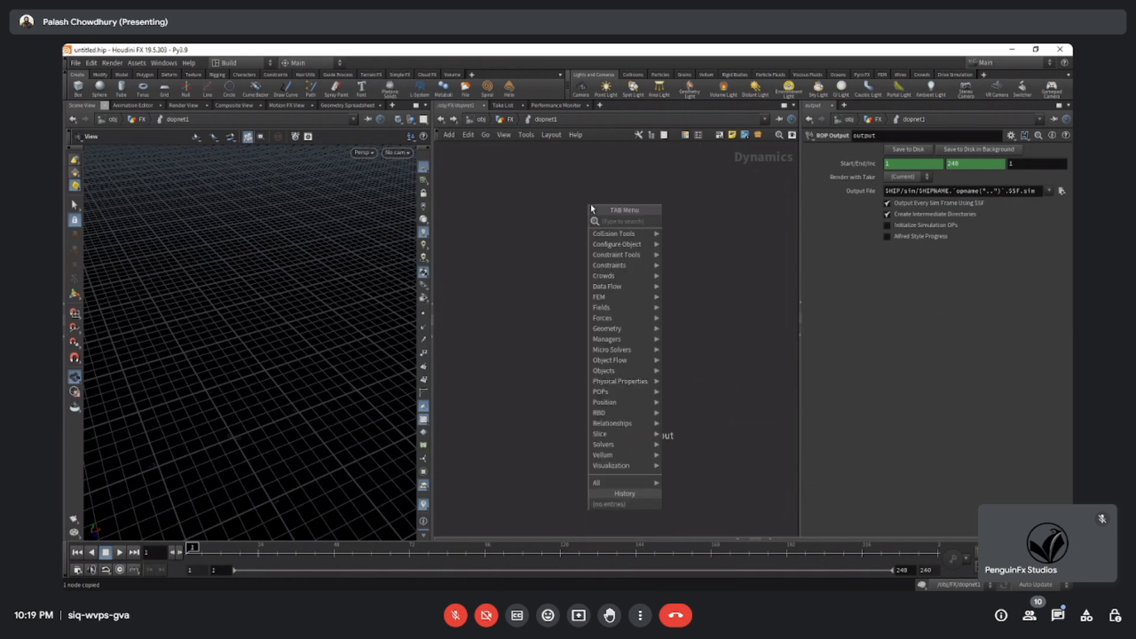
text(OBJECT)
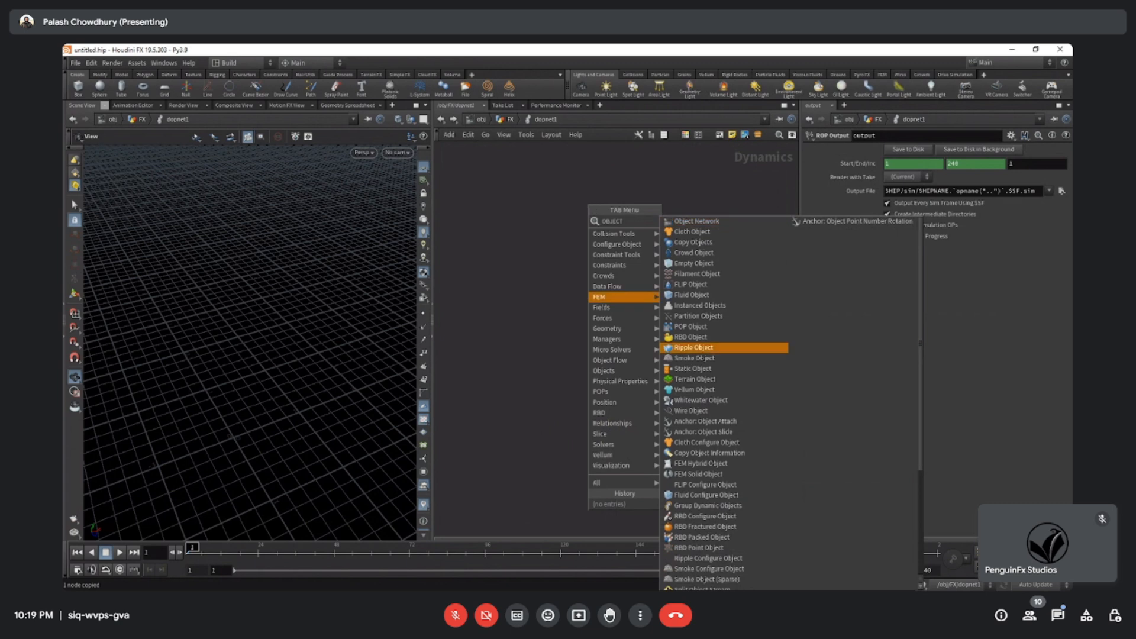
scroll(710, 274, down, 4)
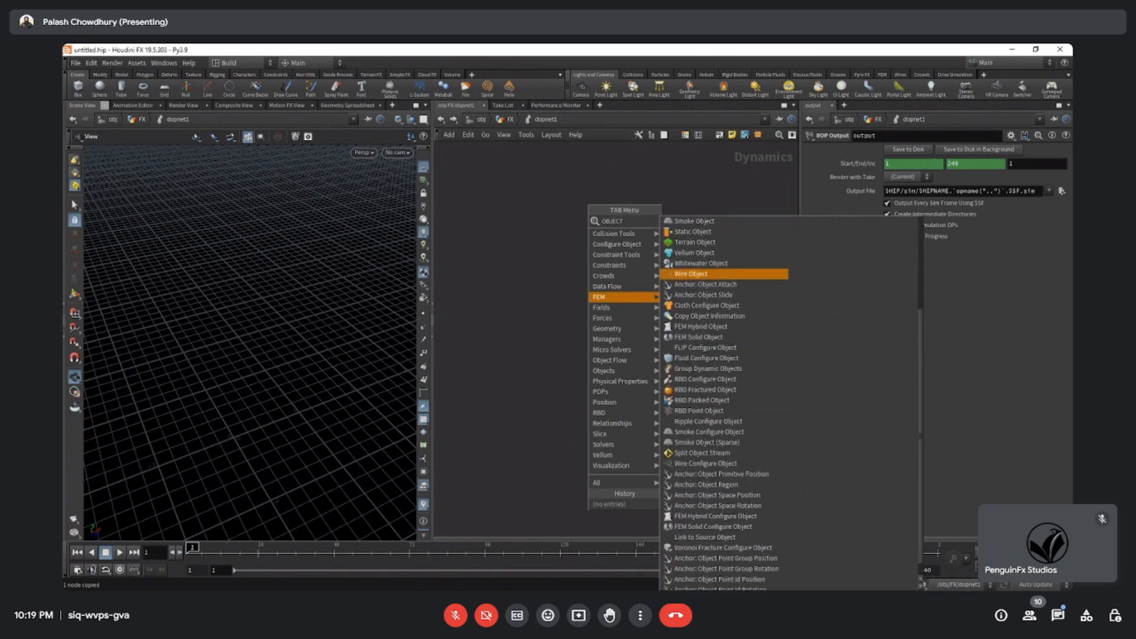
scroll(724, 414, up, 4)
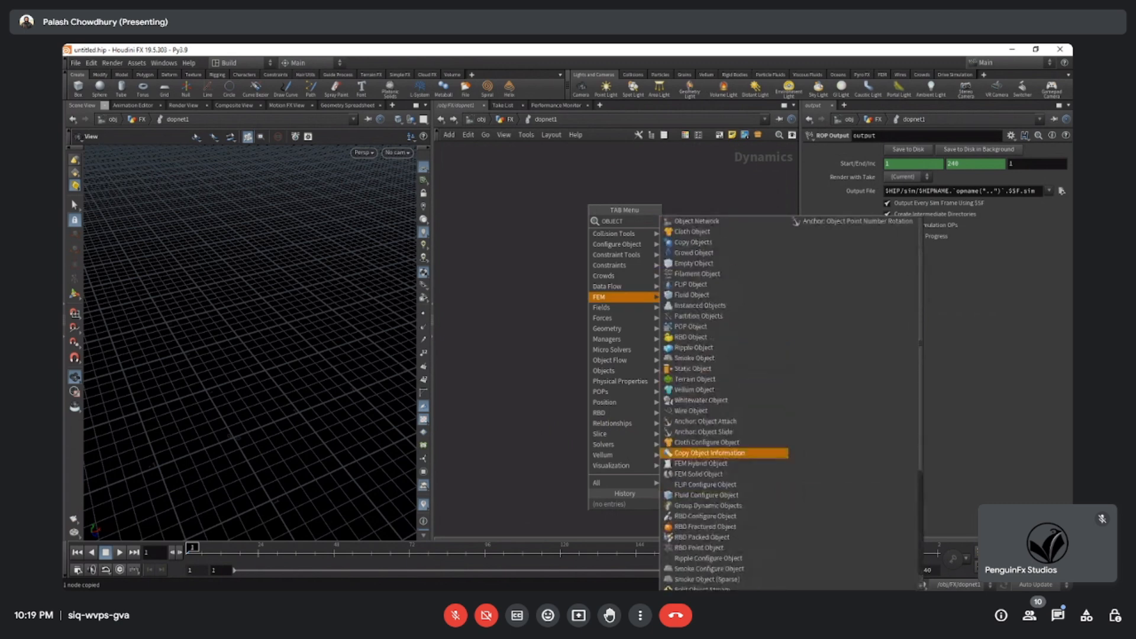
scroll(725, 452, down, 3)
scroll(725, 452, up, 3)
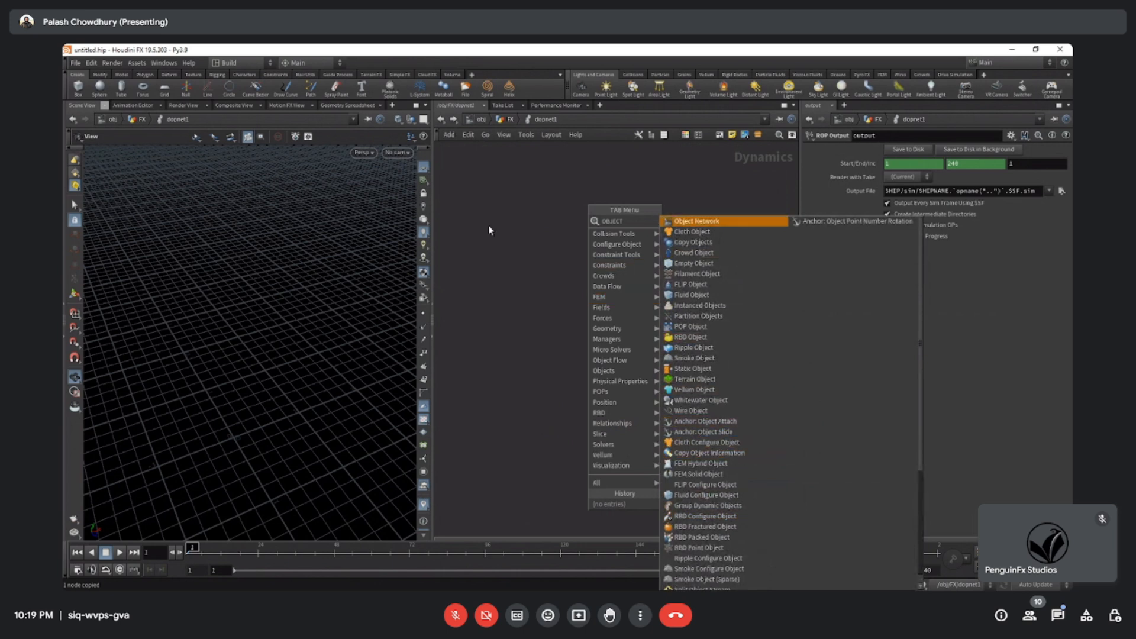
key(Escape)
Try adding a Voronoi Fracture Parameters node above the output node and delete it.
key(Tab)
text(voro)
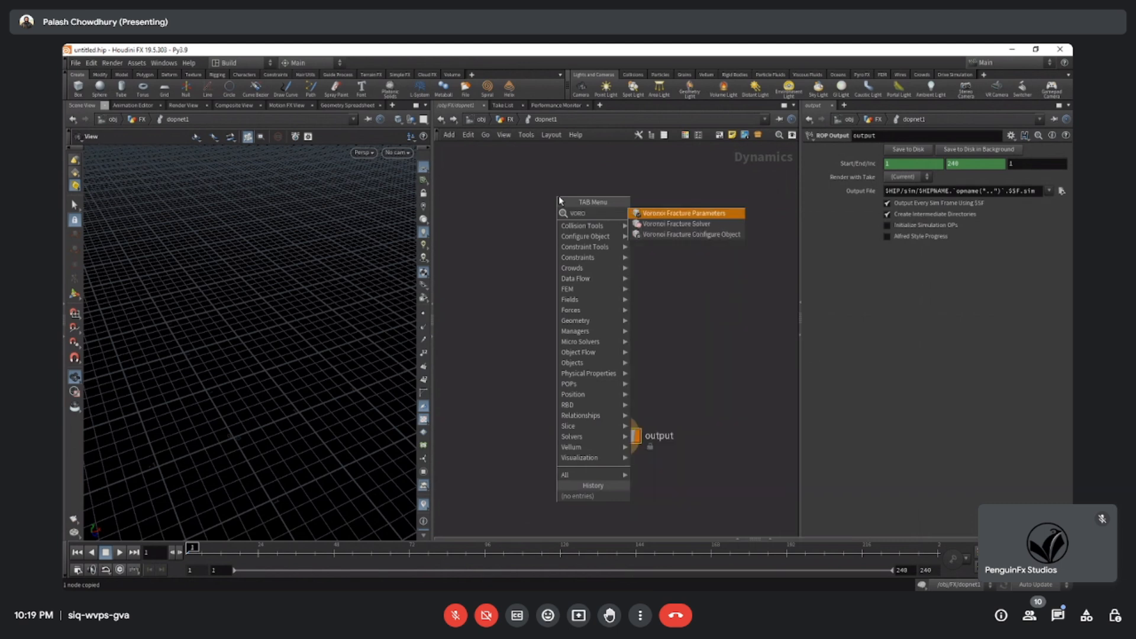
key(Return)
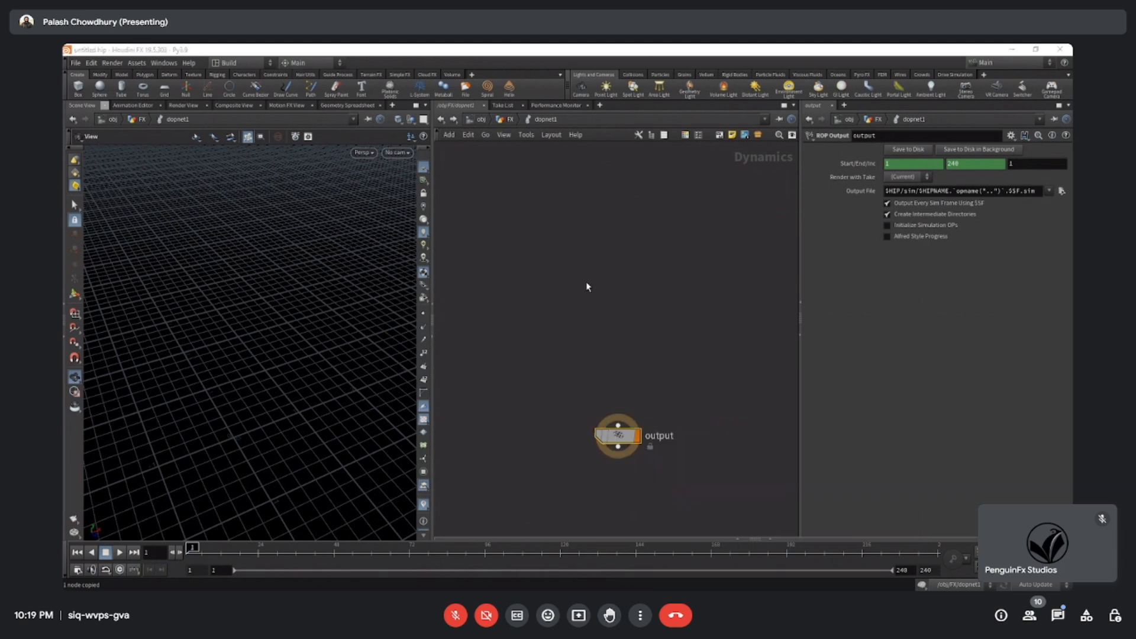
click(585, 278)
drag(559, 259, 621, 286)
key(Delete)
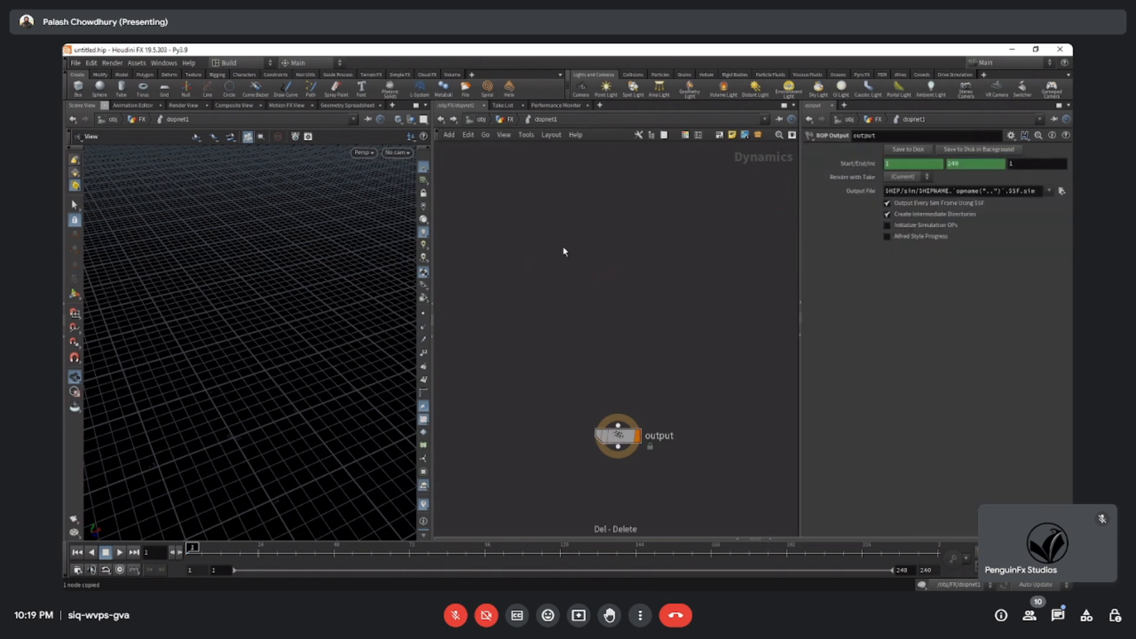
Look up the Voronoi nodes again and browse the DOP node categories such as Geometry, Relationships and Solvers.
key(Tab)
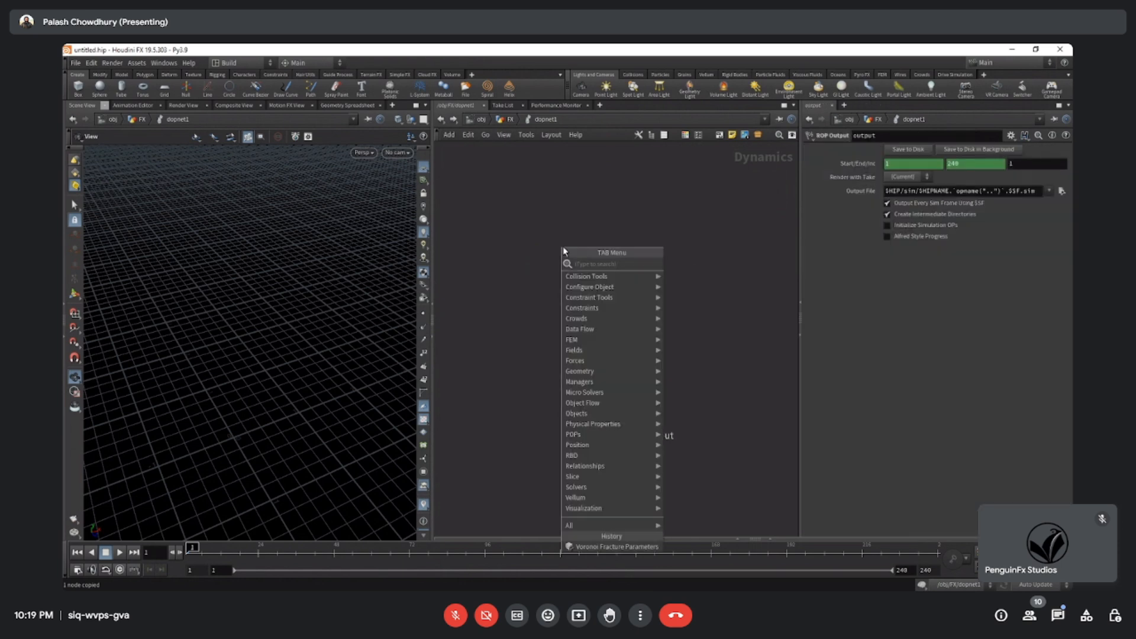
text(VORO)
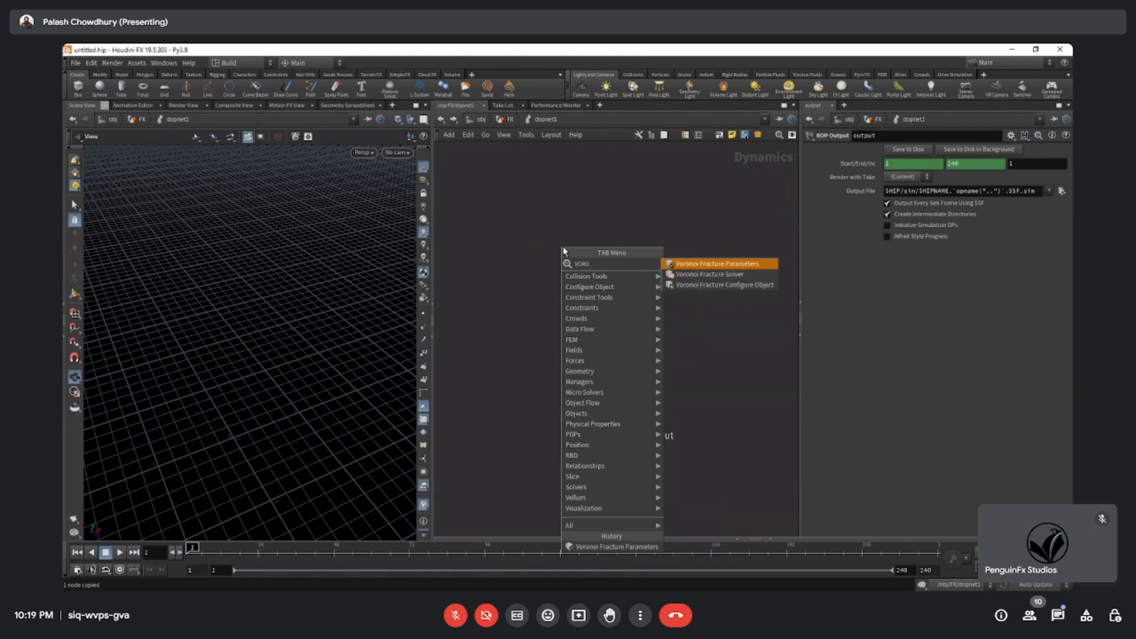
click(614, 202)
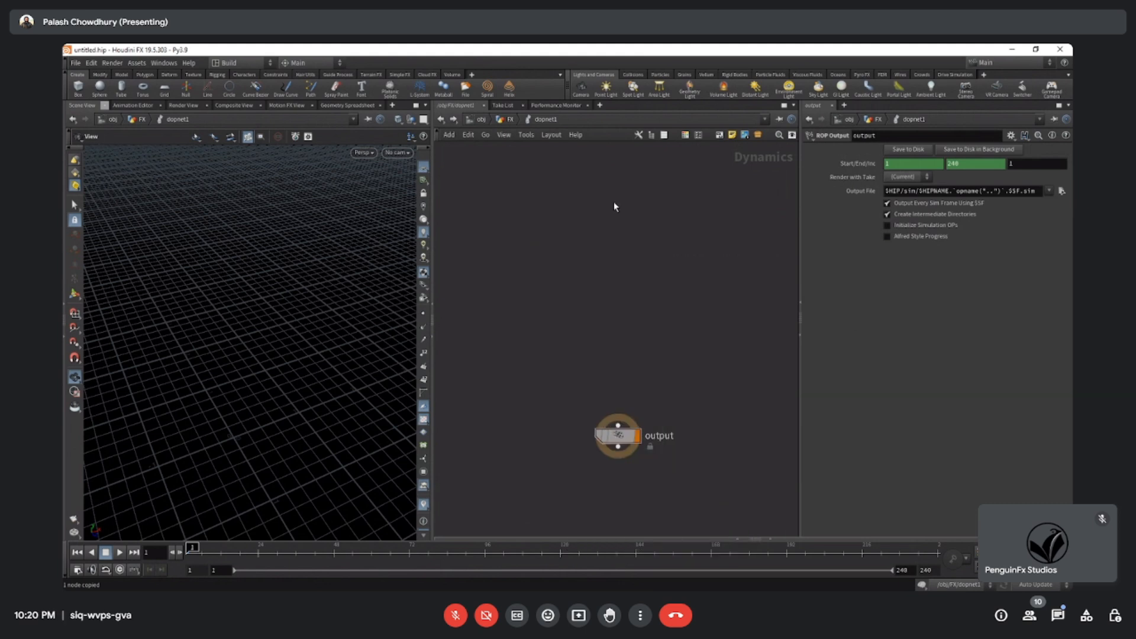
key(Tab)
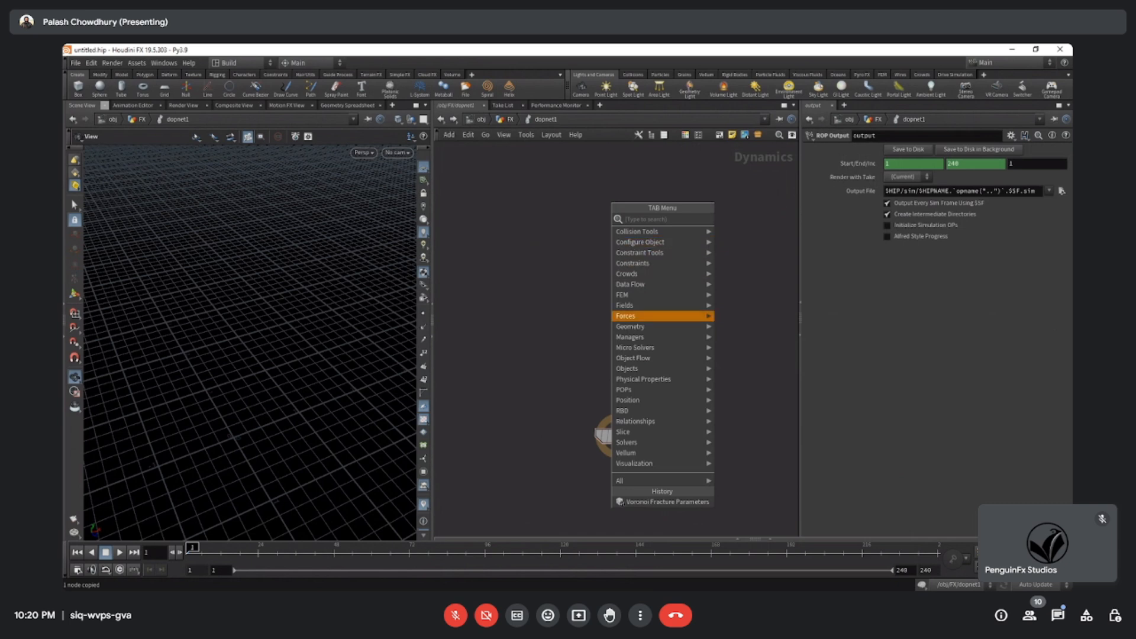
mouse_move(657, 327)
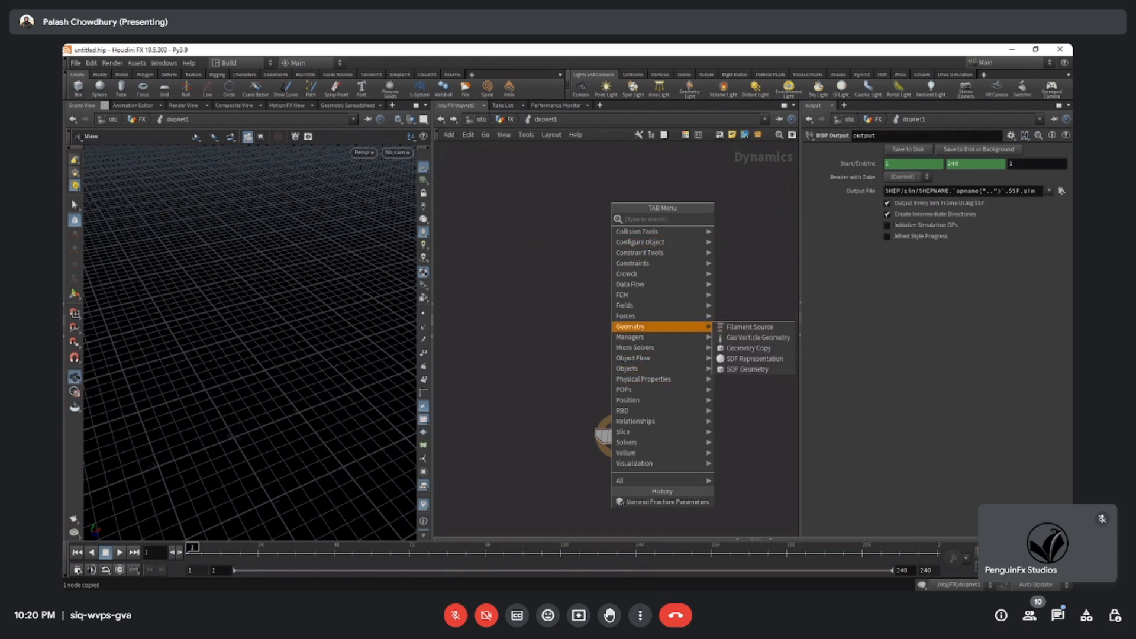
mouse_move(657, 274)
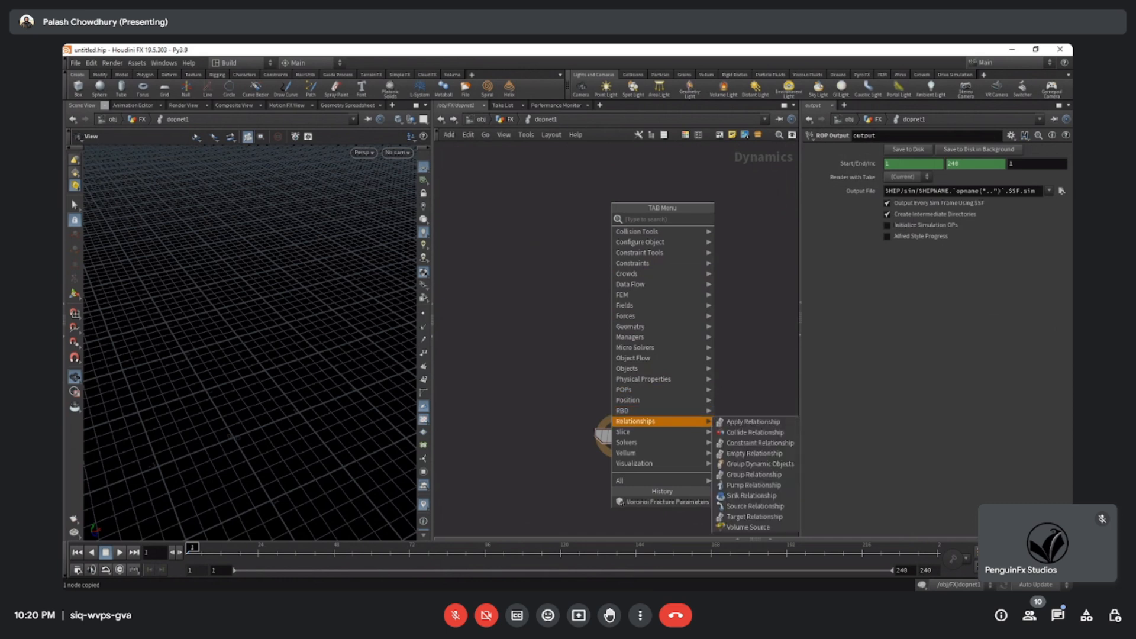
mouse_move(657, 442)
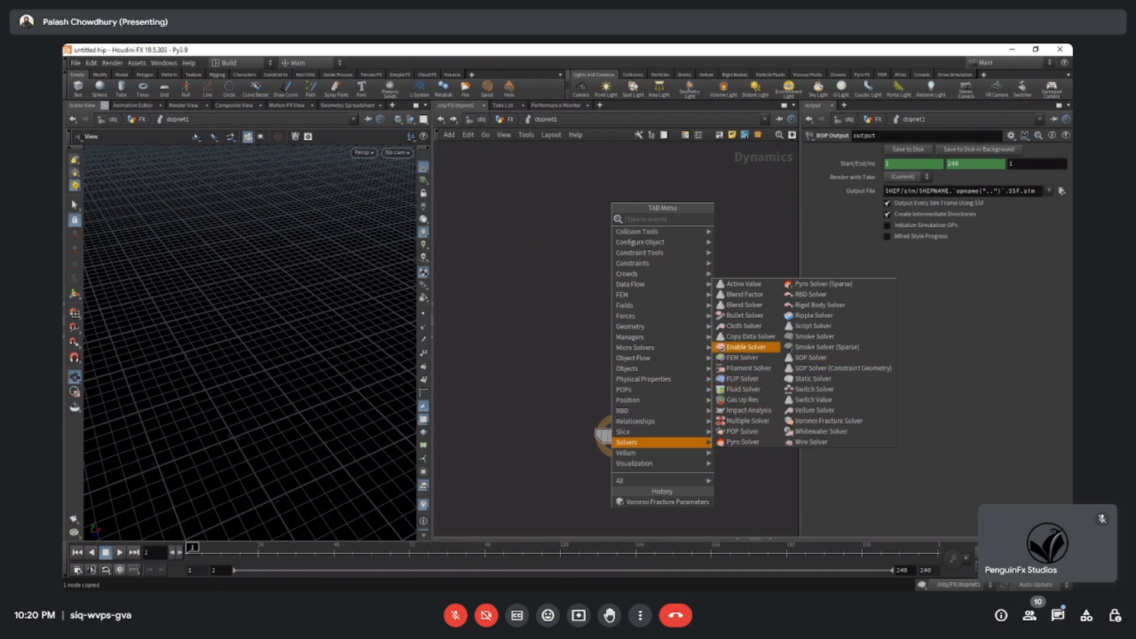
key(Escape)
Add an RBD Fractured Object node to the DOP network and position it above the output node.
key(Tab)
text(RBD)
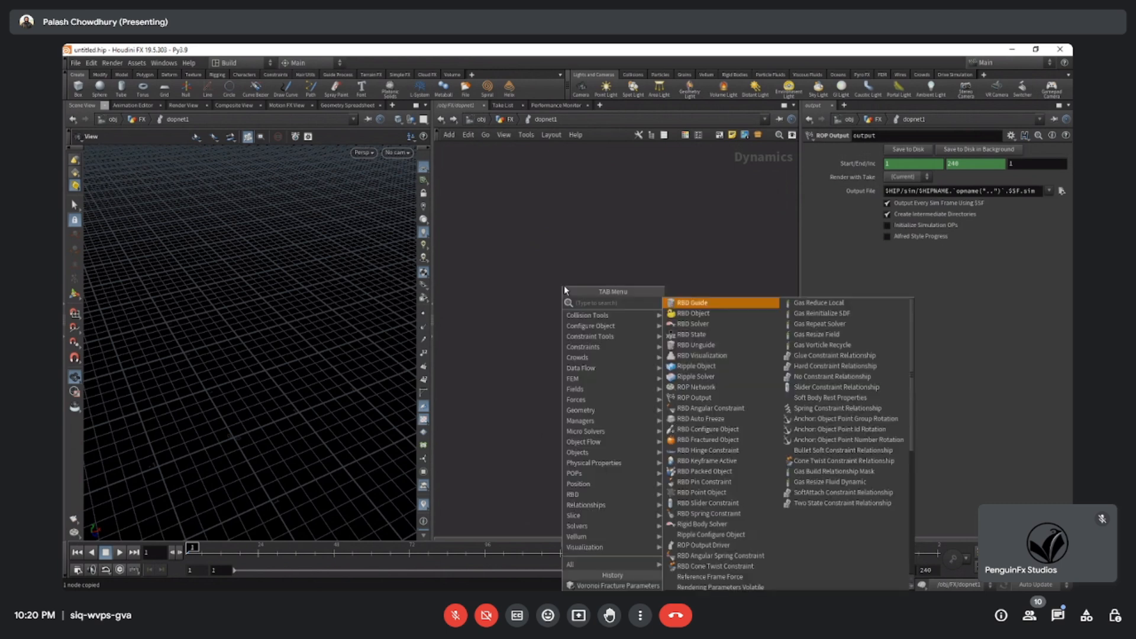
text( FR)
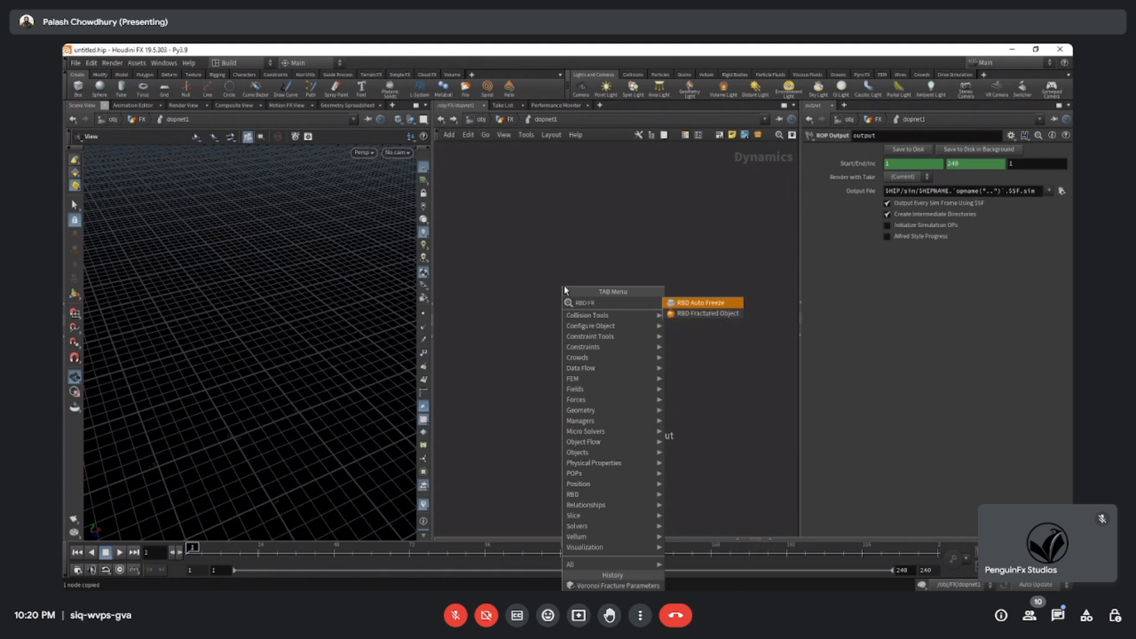
click(704, 313)
click(603, 275)
drag(604, 277, 618, 224)
middle_drag(649, 300, 627, 307)
drag(638, 285, 524, 188)
Set the RBD Fractured Object's SOP Path to /obj/FX/OUT by pasting the copied OUT null.
click(507, 119)
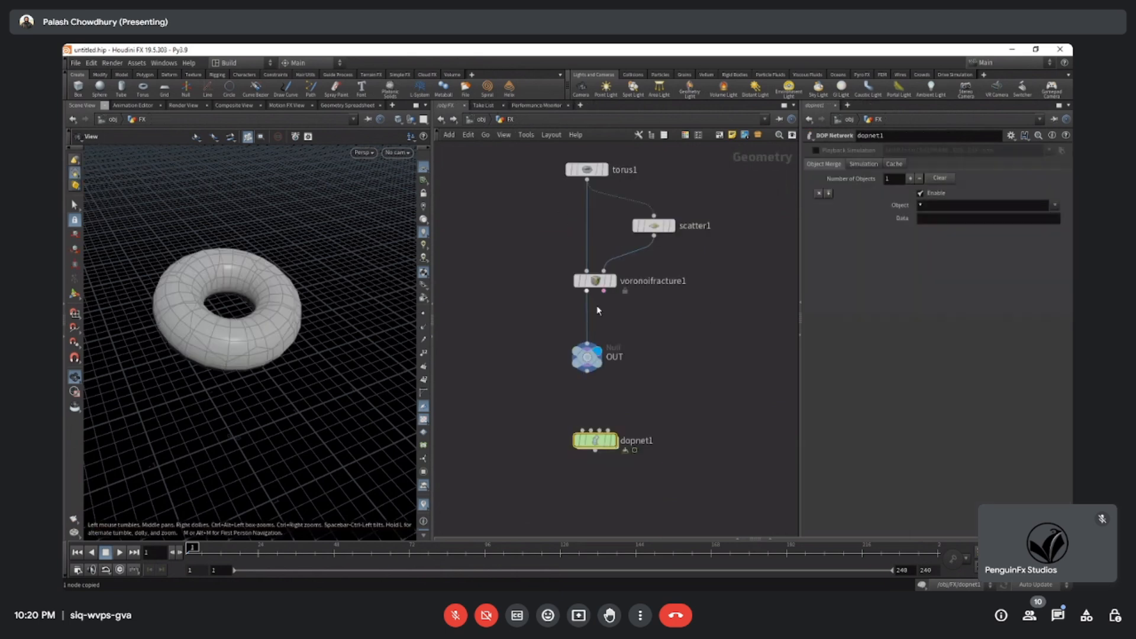
drag(522, 320, 622, 382)
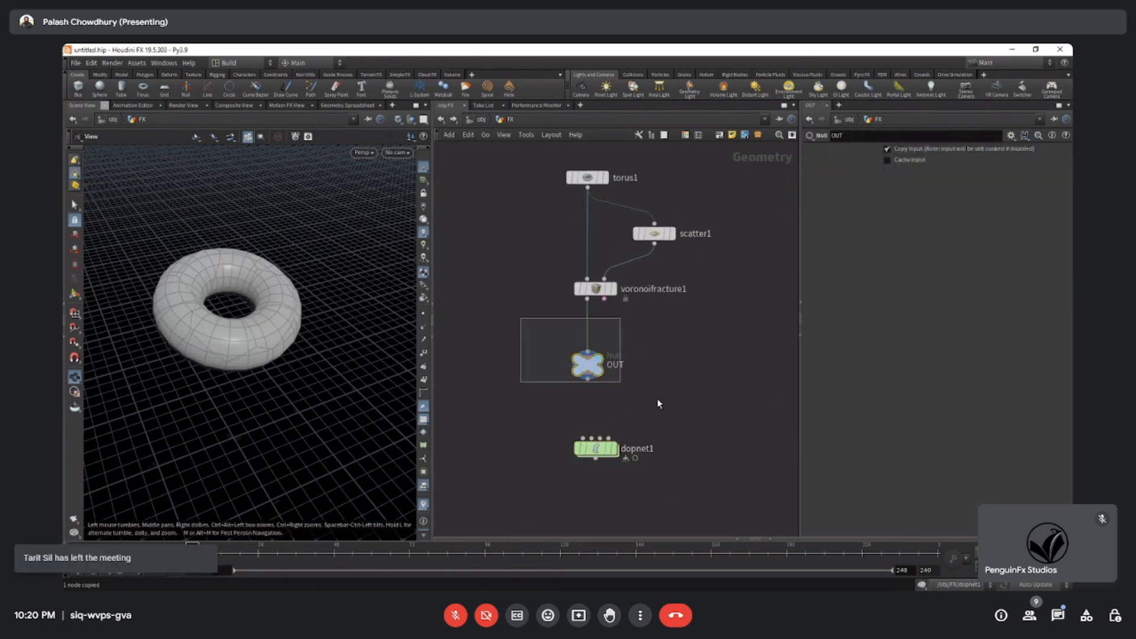
double_click(597, 452)
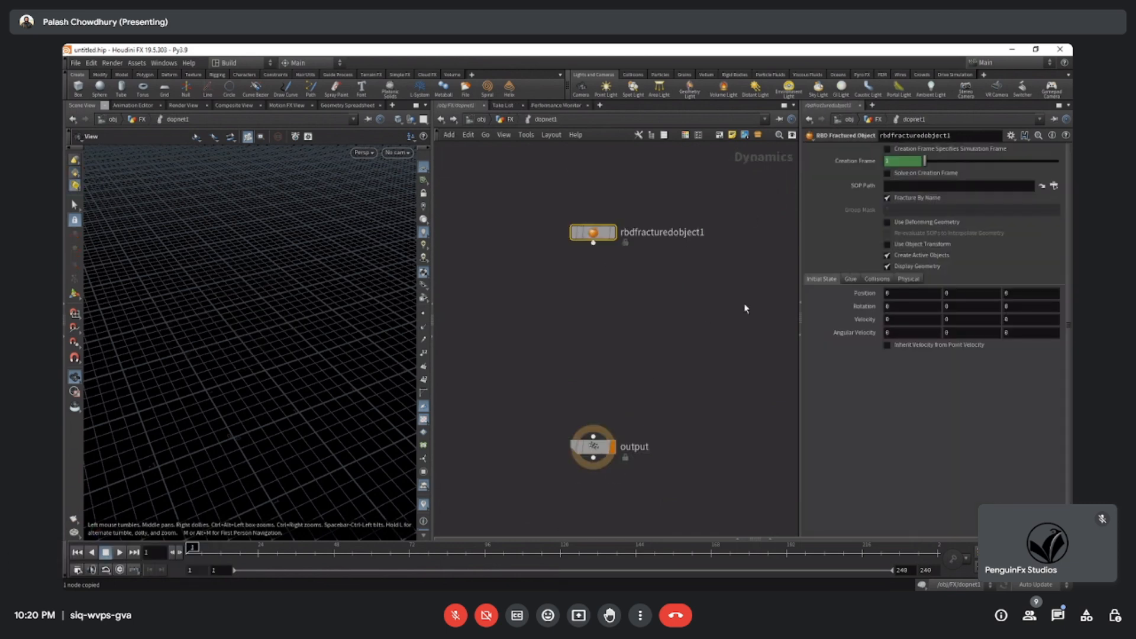
click(910, 187)
text(/obj/FX/OUT)
key(Return)
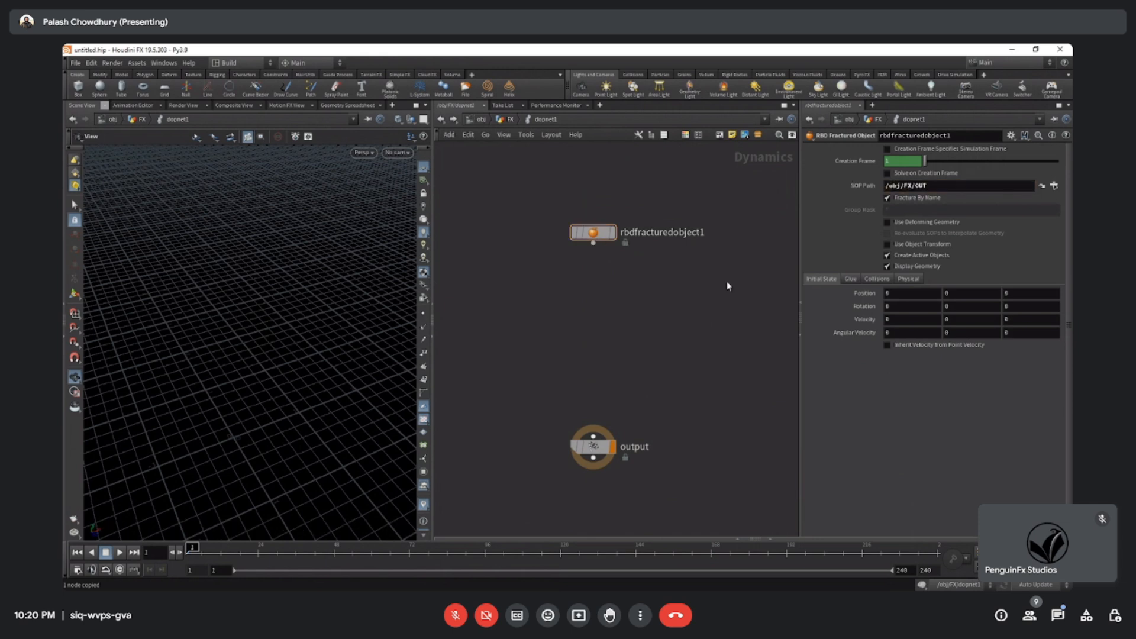
Connect the RBD Fractured Object to the output node and display the result in the viewport.
click(613, 232)
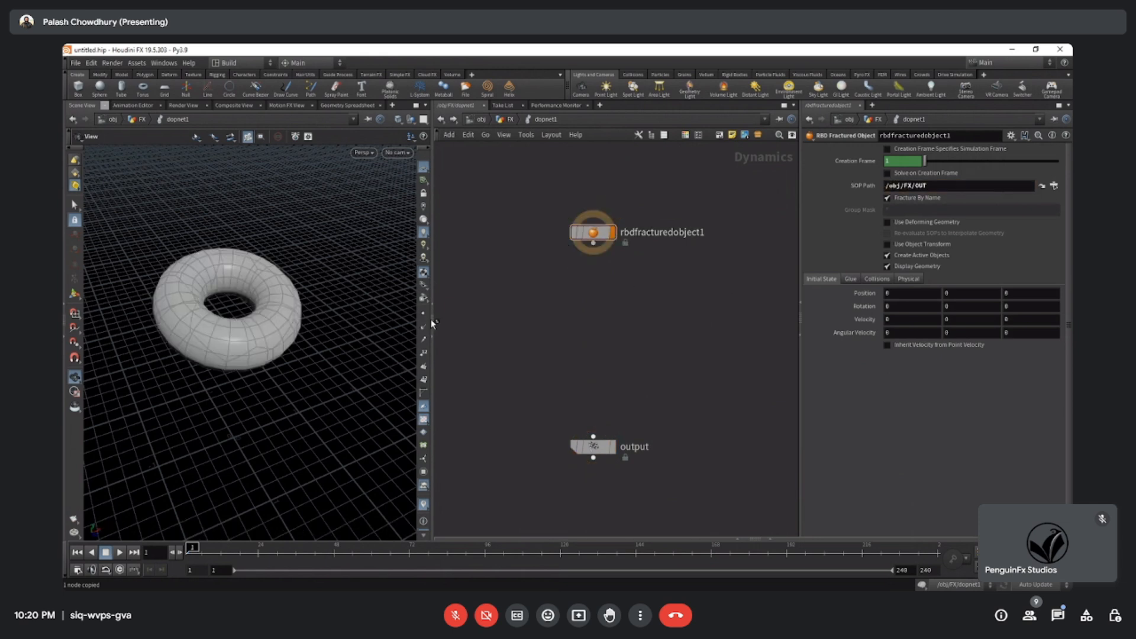
drag(261, 360, 332, 323)
drag(593, 437, 593, 243)
drag(554, 410, 660, 481)
mouse_move(251, 354)
mouse_down()
mouse_move(261, 347)
mouse_move(261, 363)
mouse_up()
Clear the SOP Path of the RBD Fractured Object.
click(593, 232)
triple_click(913, 186)
key(BackSpace)
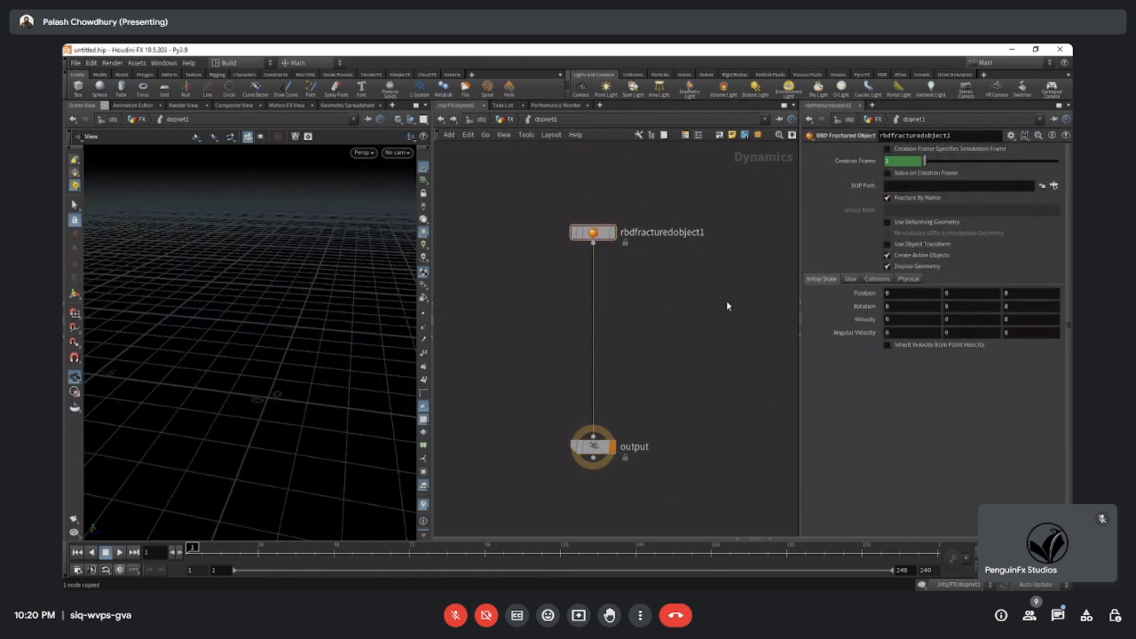
Set the RBD Fractured Object's SOP Path to /obj/FX/OUT by choosing the OUT null from the operator tree.
click(507, 118)
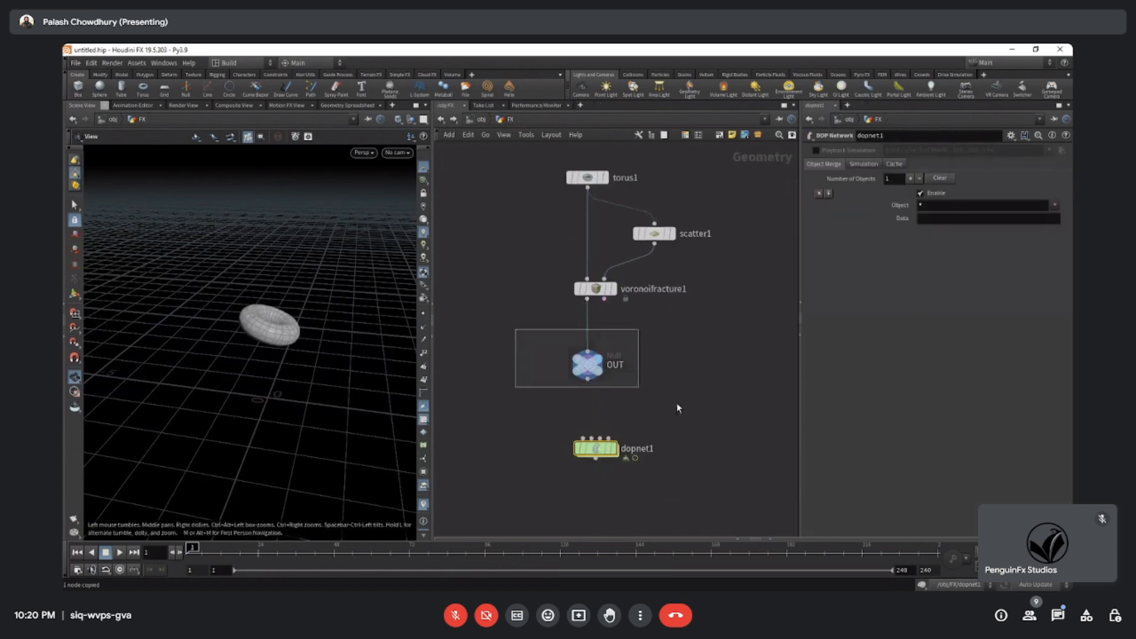
drag(678, 408, 639, 412)
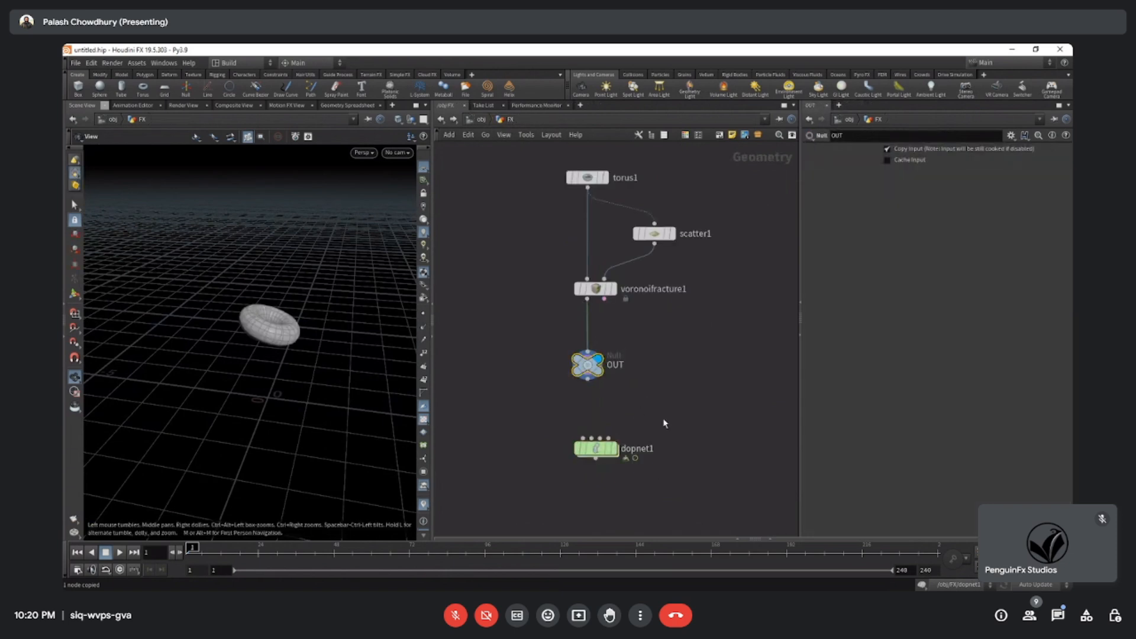
double_click(599, 451)
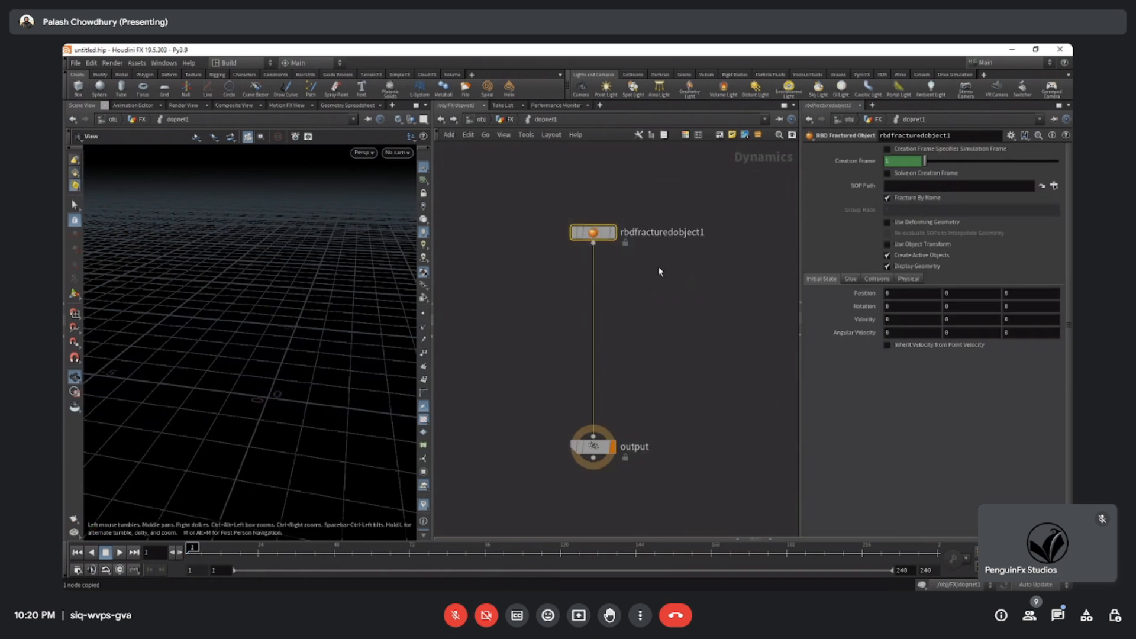
click(1053, 187)
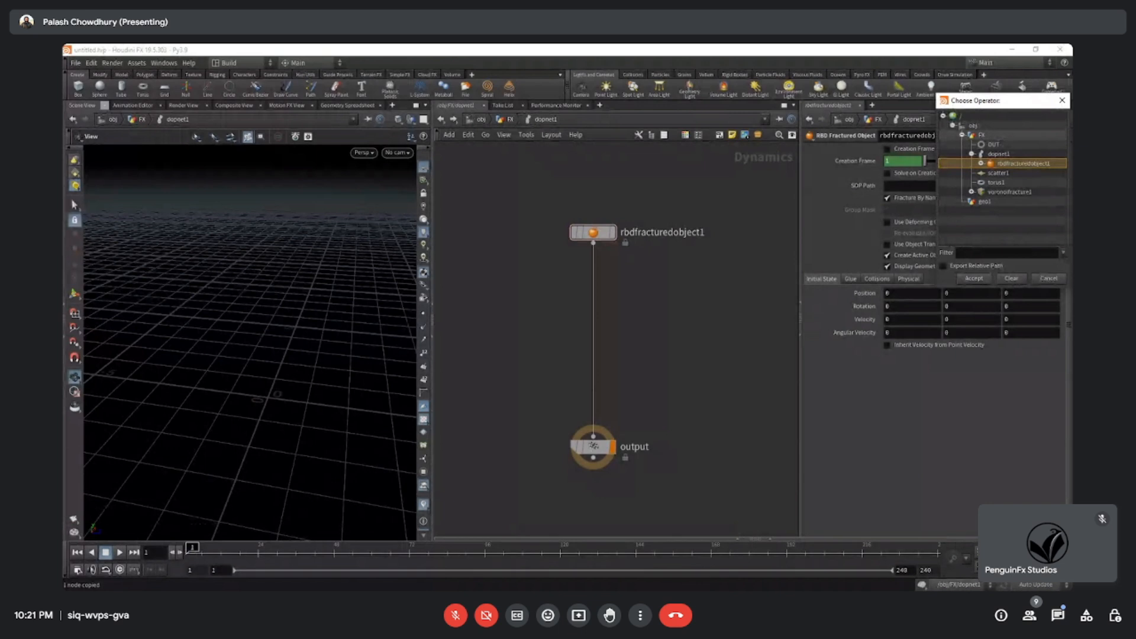
click(994, 144)
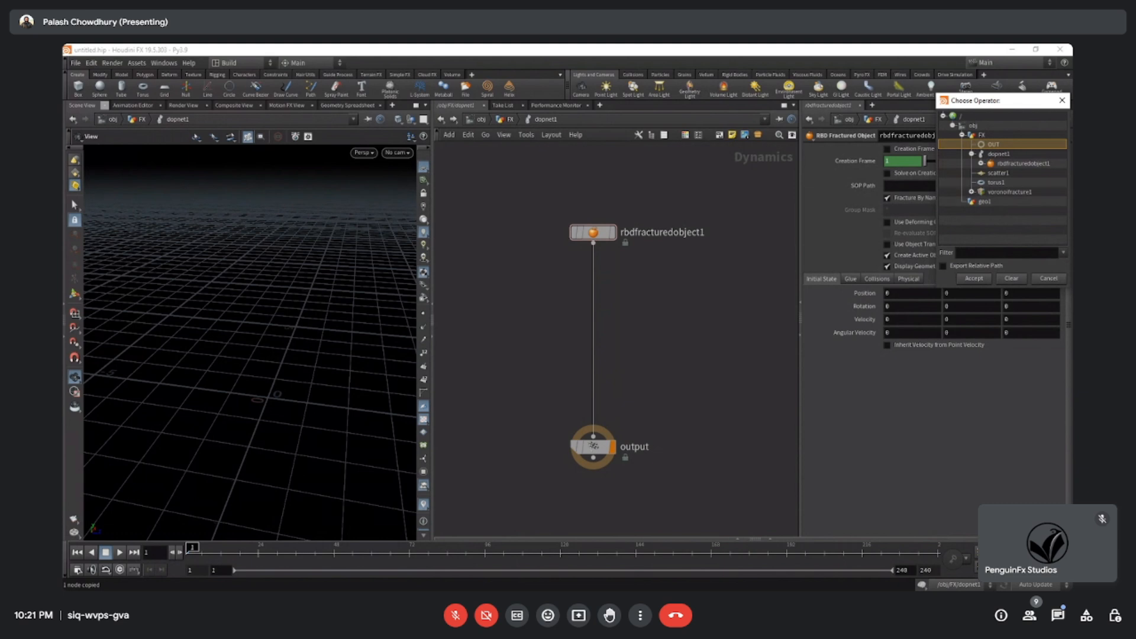
double_click(996, 145)
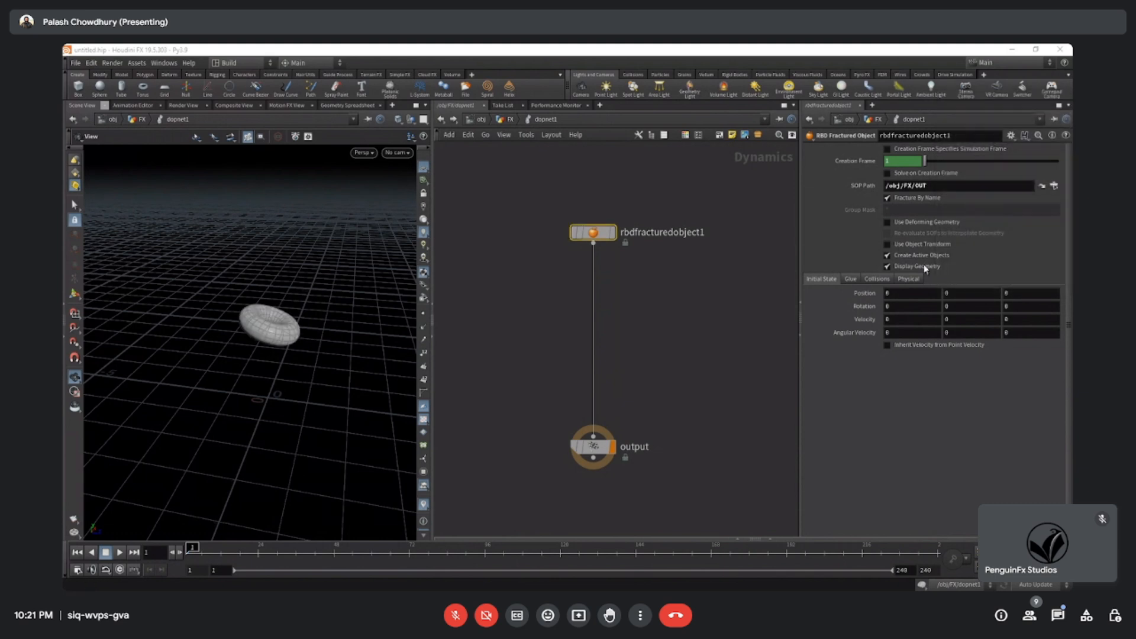
Play the simulation to check the torus's motion, and return to frame 1.
mouse_move(285, 346)
mouse_down()
mouse_move(283, 320)
mouse_move(281, 349)
mouse_up()
click(121, 553)
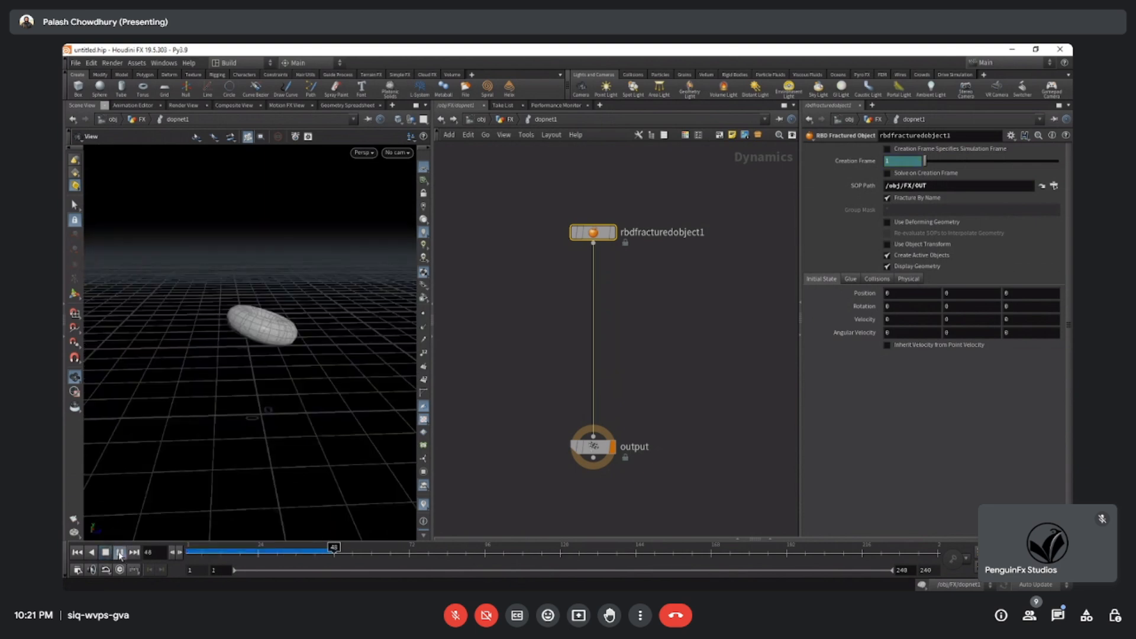
mouse_move(202, 552)
mouse_down()
mouse_move(345, 552)
mouse_move(184, 555)
mouse_up()
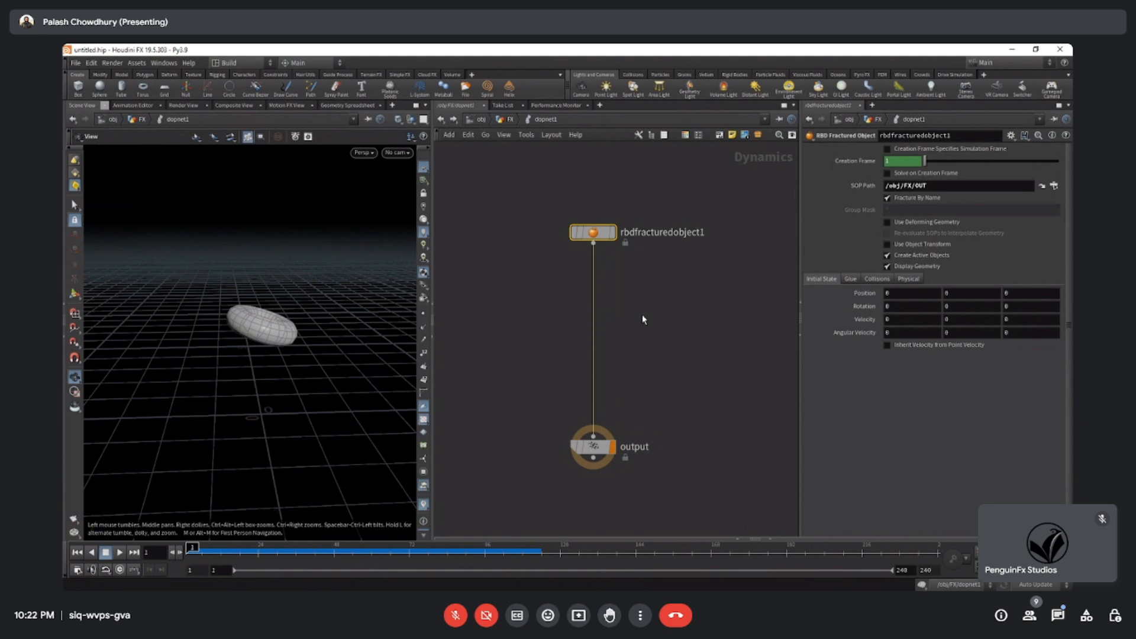
Add a Gravity Force node and insert it between the RBD Fractured Object and the output node.
middle_drag(681, 315, 646, 278)
key(Tab)
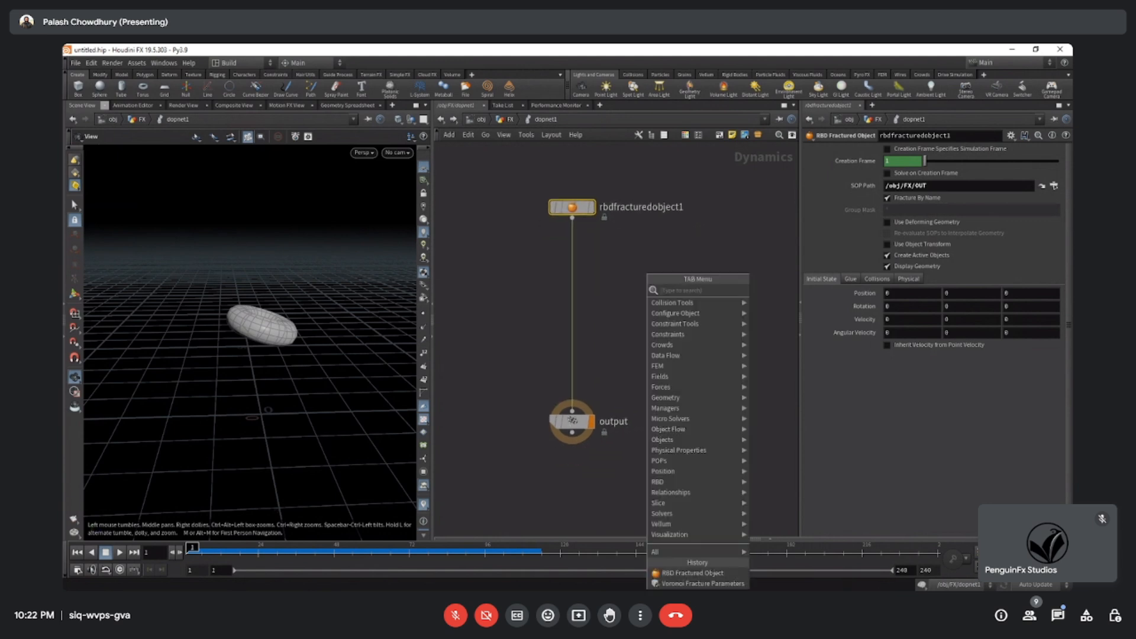
text(gr)
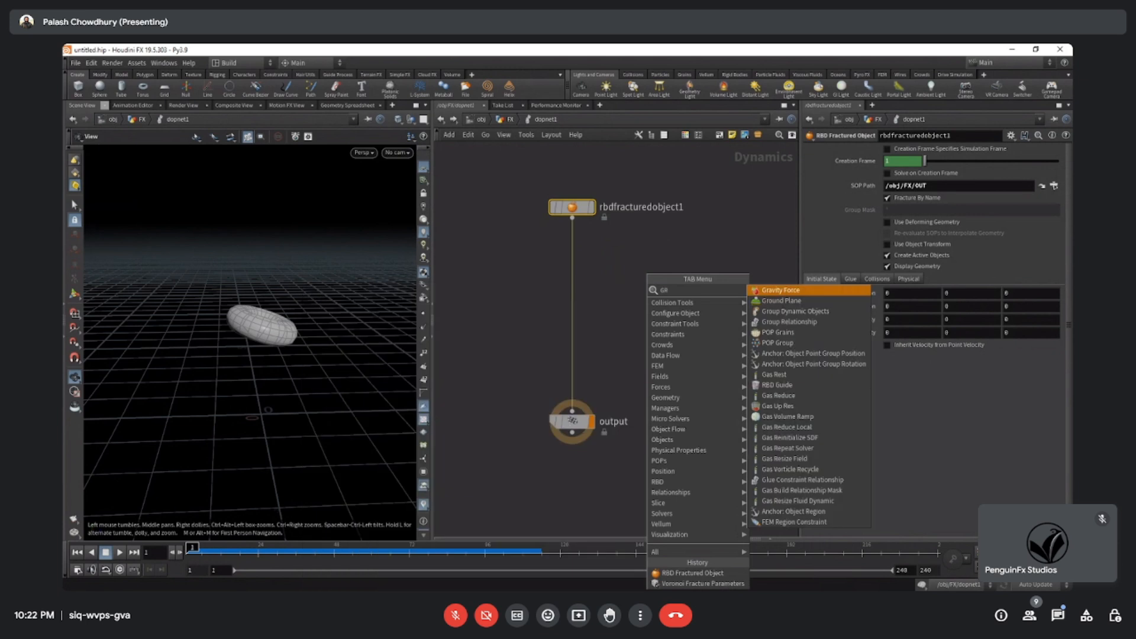
key(Return)
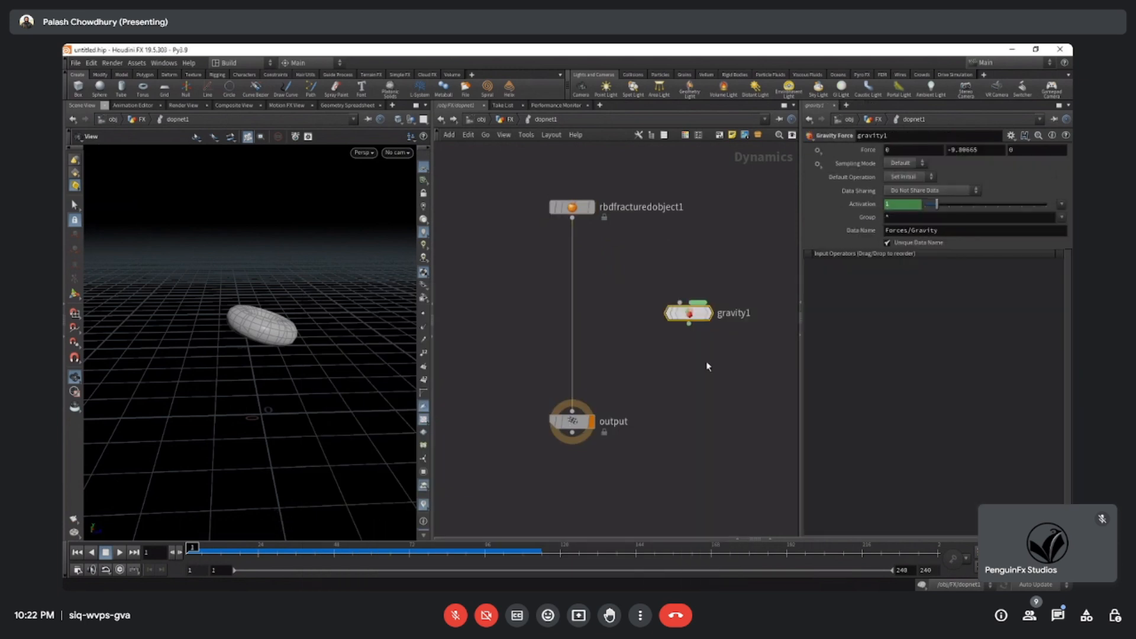
drag(685, 316, 578, 361)
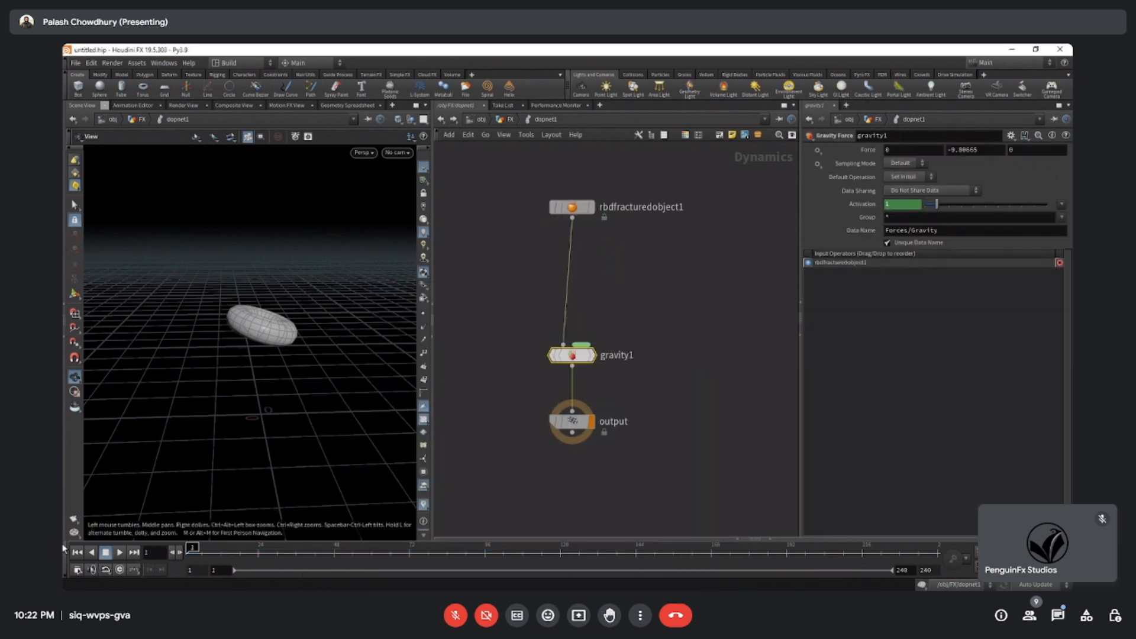
Play the simulation with gravity, return to frame 1, and space out the gravity and RBD Fractured Object nodes.
click(119, 552)
click(118, 555)
drag(196, 554, 88, 557)
drag(577, 358, 577, 348)
drag(579, 209, 572, 195)
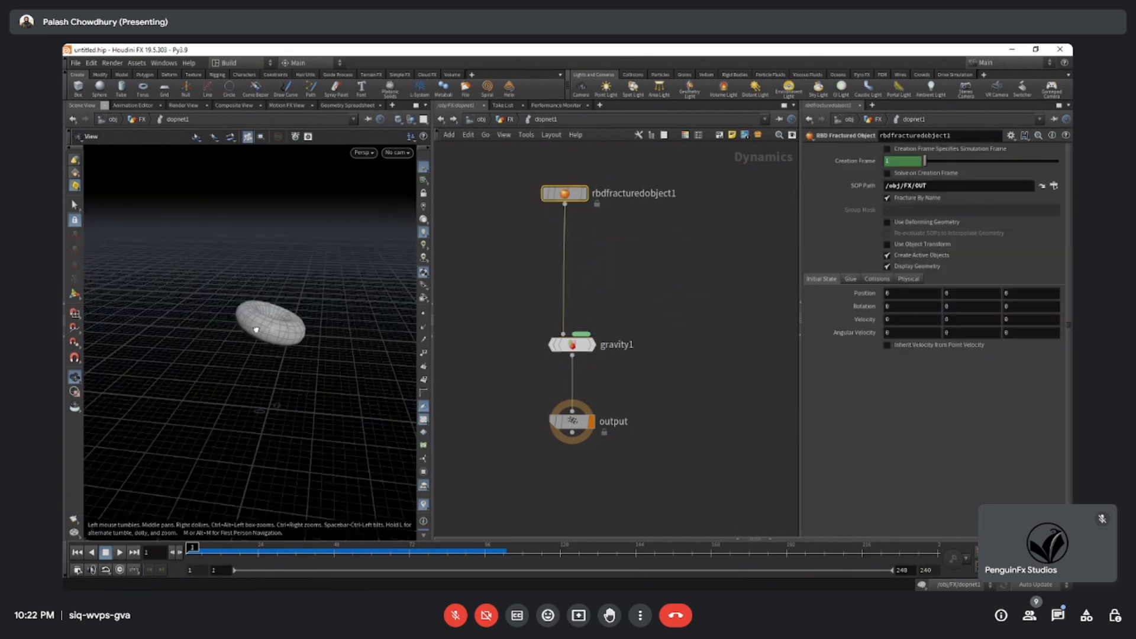
drag(256, 330, 304, 350)
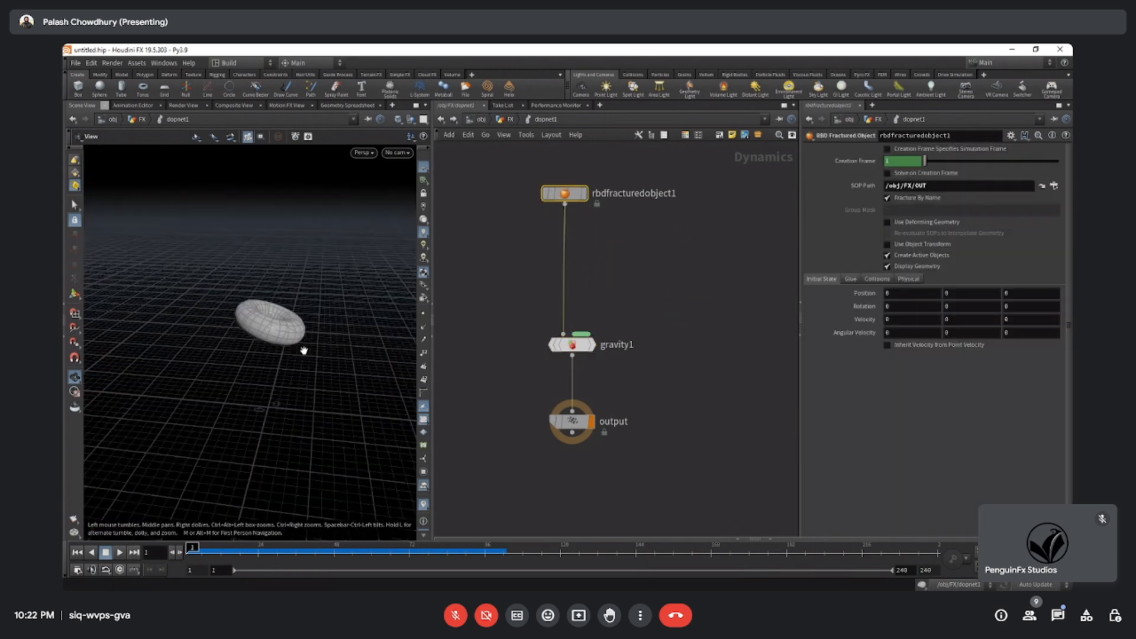
Add a Voronoi Fracture Solver node to the DOP network beside the existing chain.
drag(647, 375, 544, 318)
drag(506, 242, 601, 166)
key(Tab)
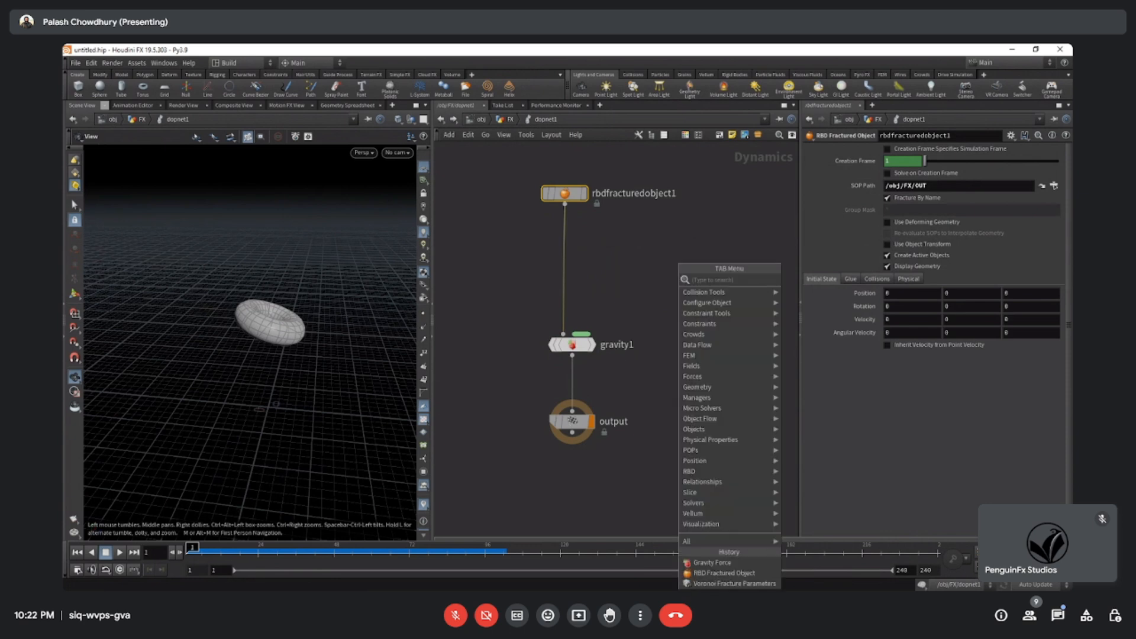
text(vor)
key(Down)
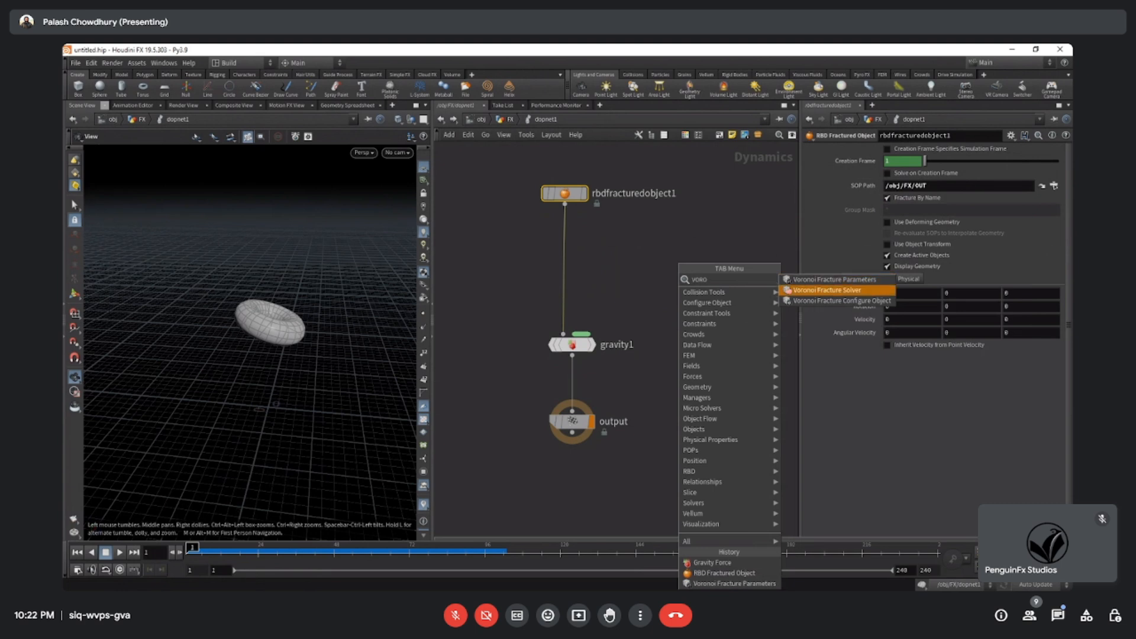
key(Return)
Search the available DOP nodes for "solver" and look through the listed solver types.
key(Tab)
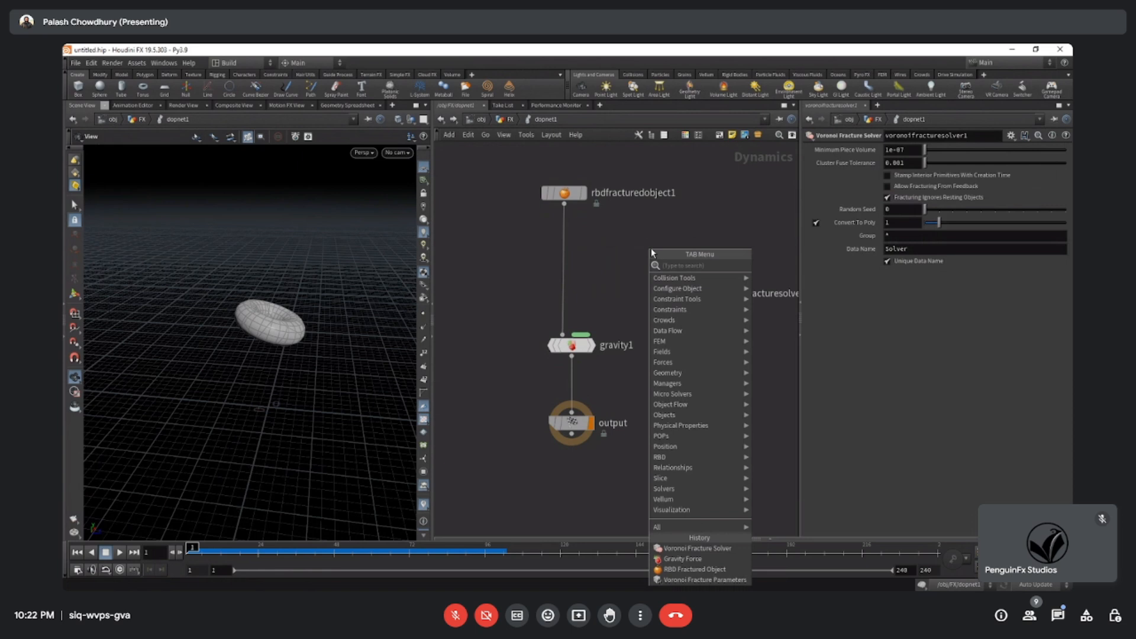
text(so)
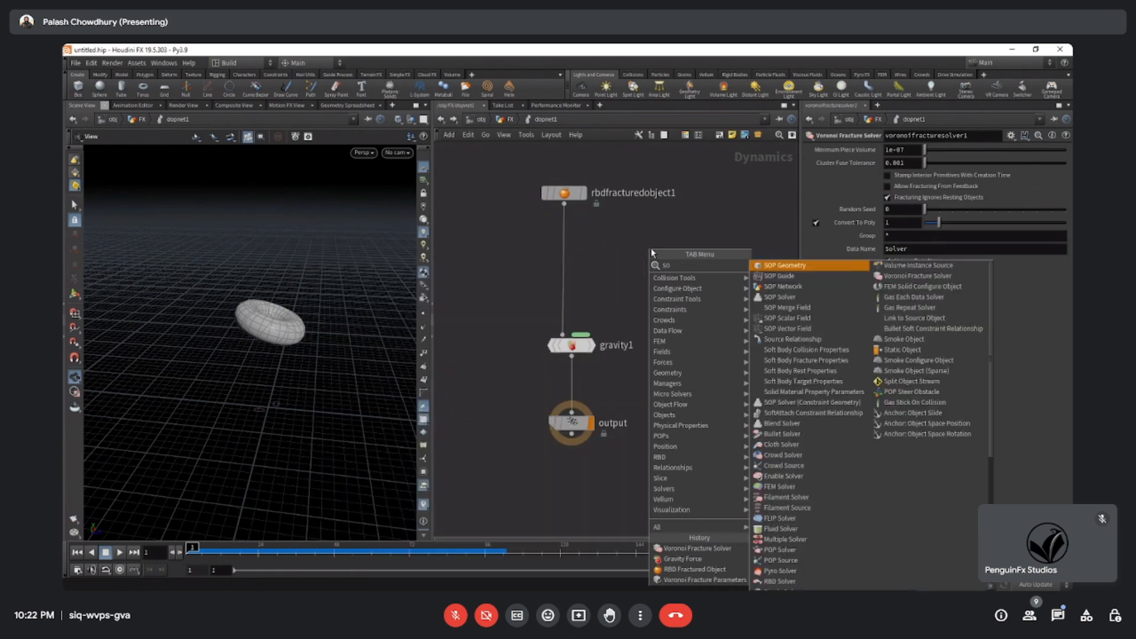
text(lver)
scroll(808, 373, down, 1)
scroll(808, 384, up, 1)
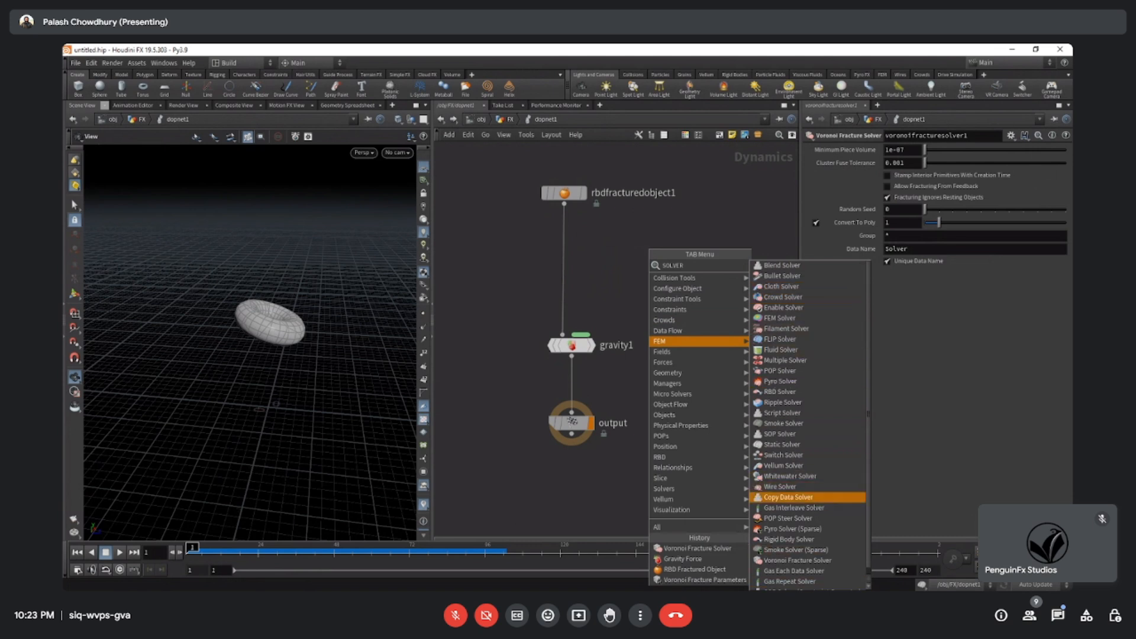
click(634, 293)
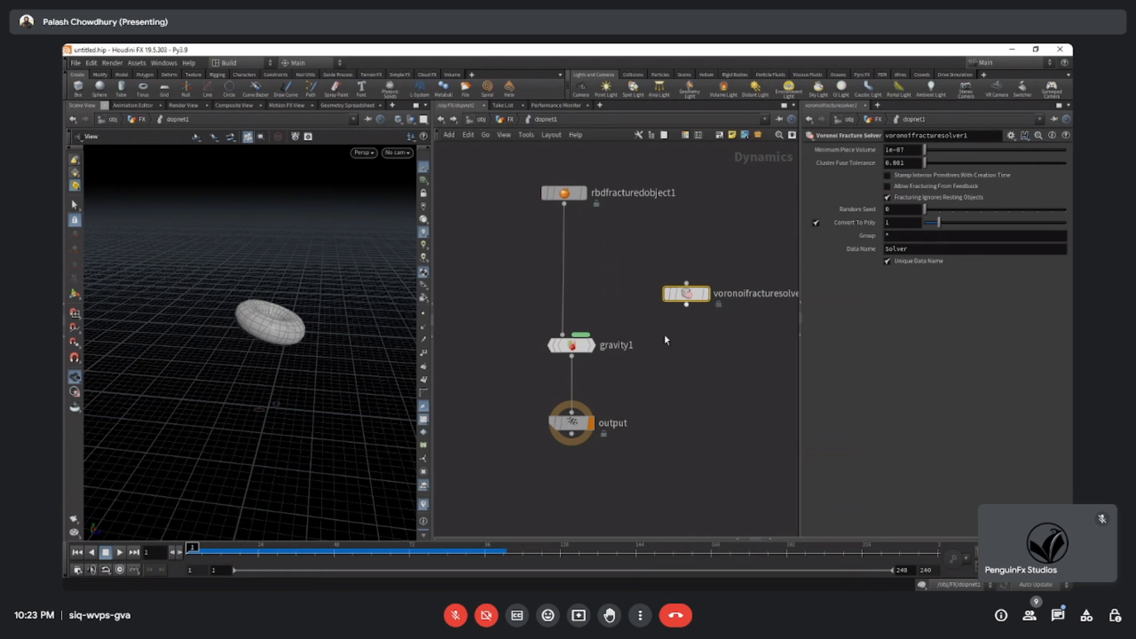
Insert the Voronoi Fracture Solver between the RBD Fractured Object and the gravity node, and test the simulation by playing it.
middle_drag(635, 293, 598, 314)
drag(653, 316, 621, 298)
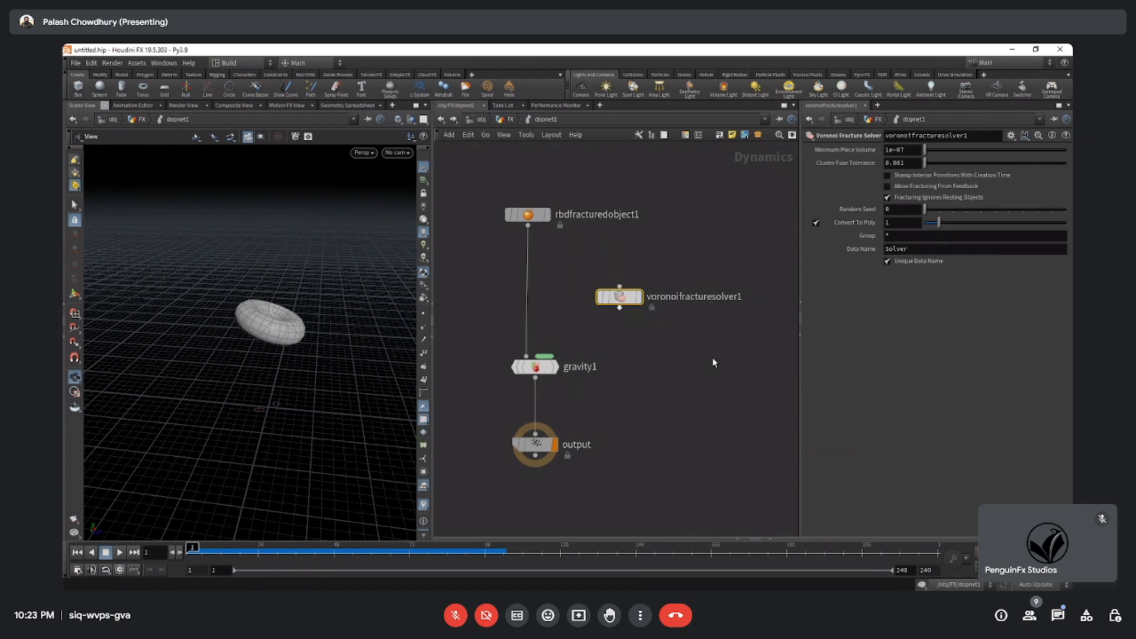
mouse_move(660, 359)
middle_down()
mouse_move(659, 373)
mouse_move(675, 366)
middle_up()
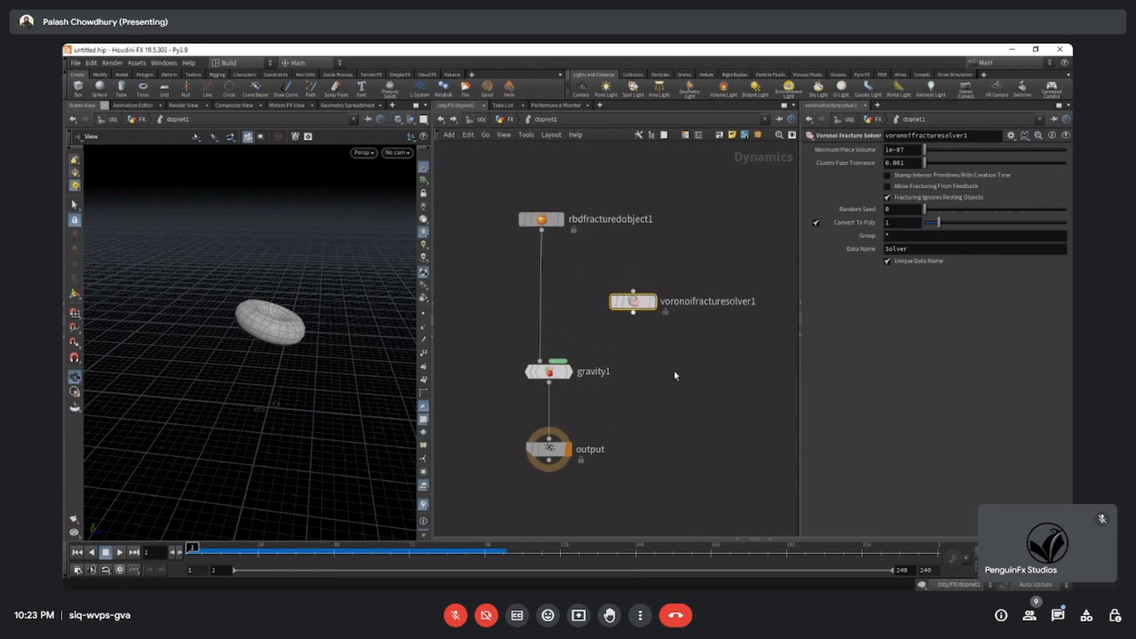
drag(639, 305, 534, 294)
middle_drag(642, 338, 658, 324)
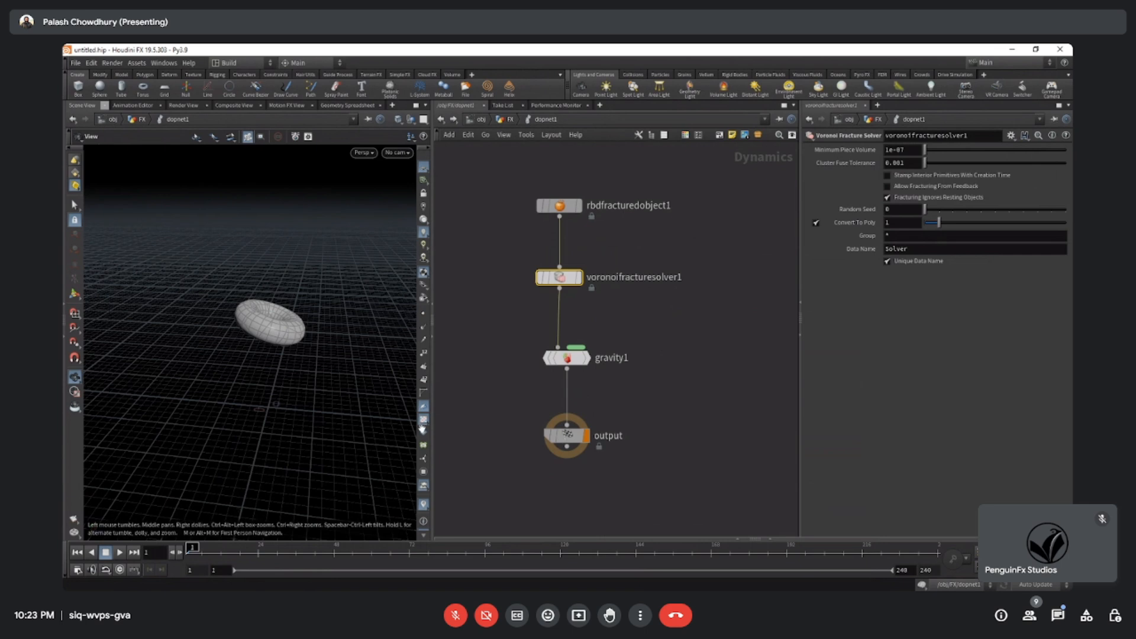
click(120, 552)
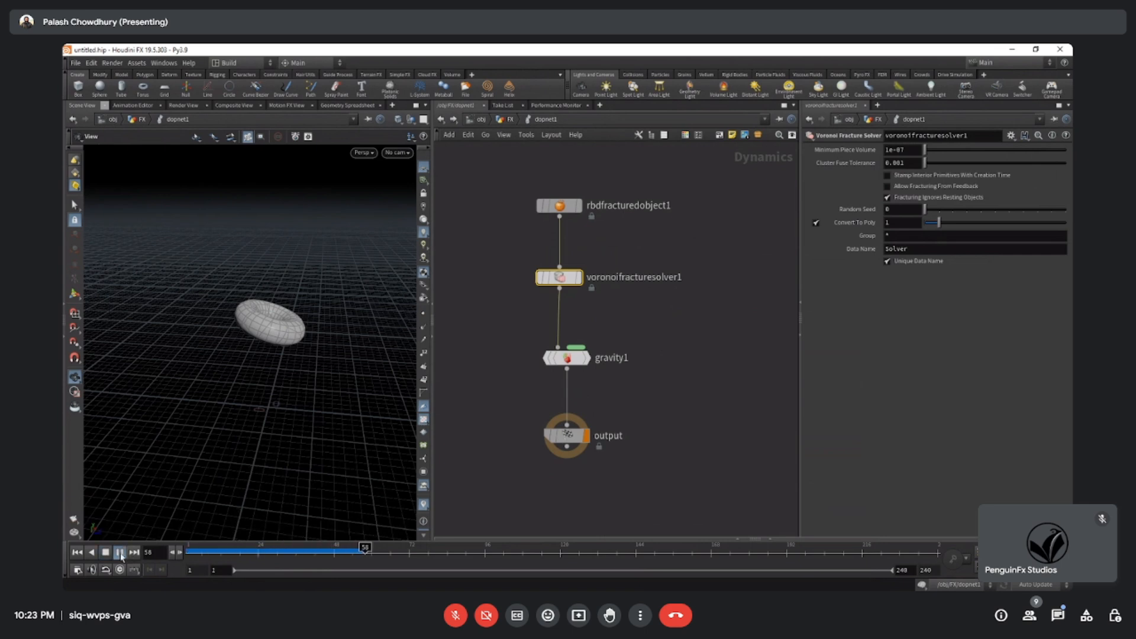
click(106, 552)
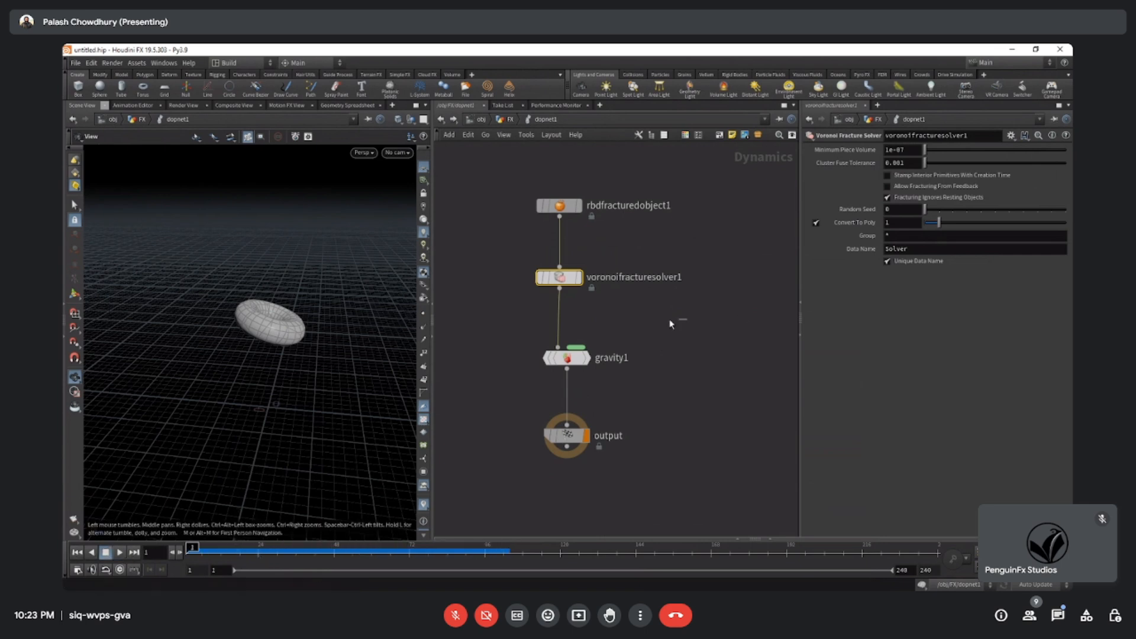
Review the parameters of the RBD Fractured Object, gravity and Voronoi Fracture Solver nodes.
drag(617, 254, 490, 186)
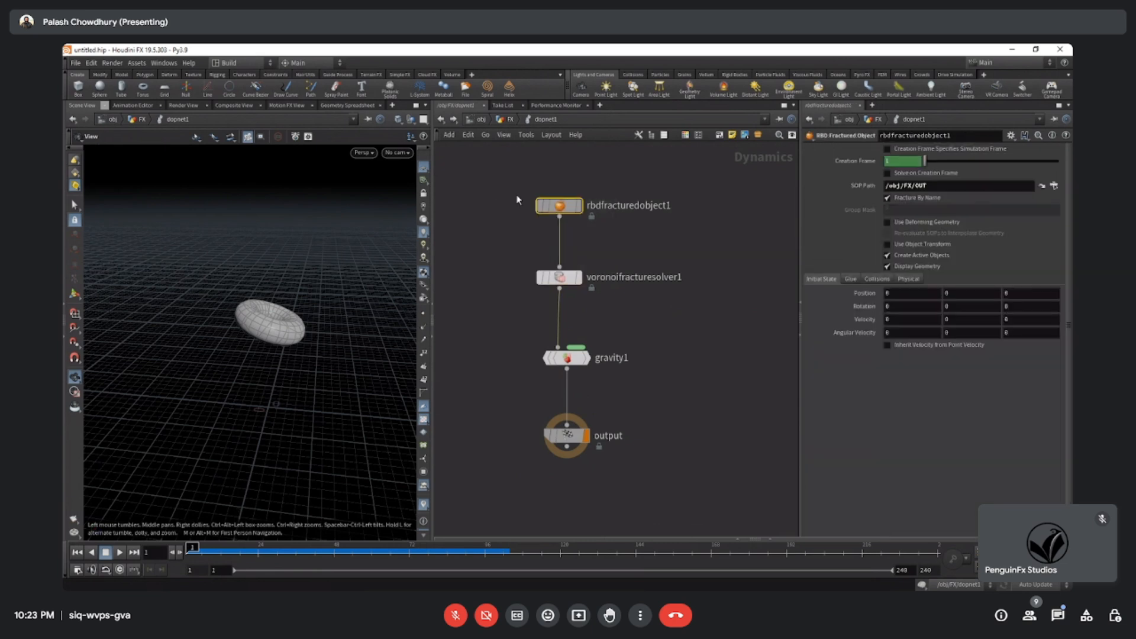
middle_drag(650, 348, 666, 335)
drag(643, 397, 519, 323)
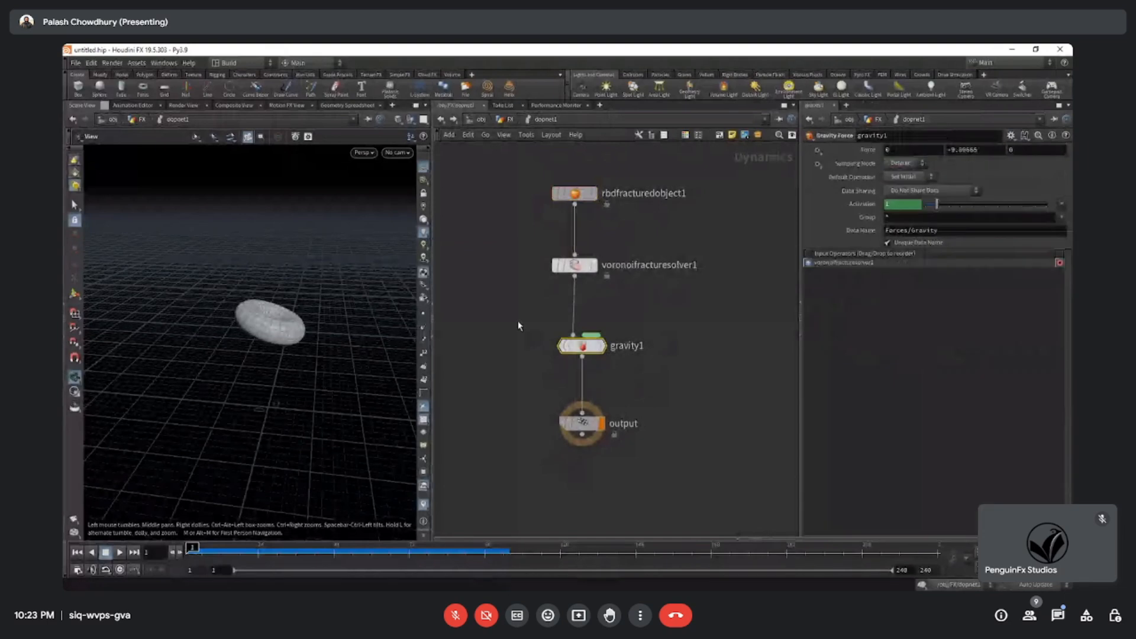
drag(667, 313, 516, 261)
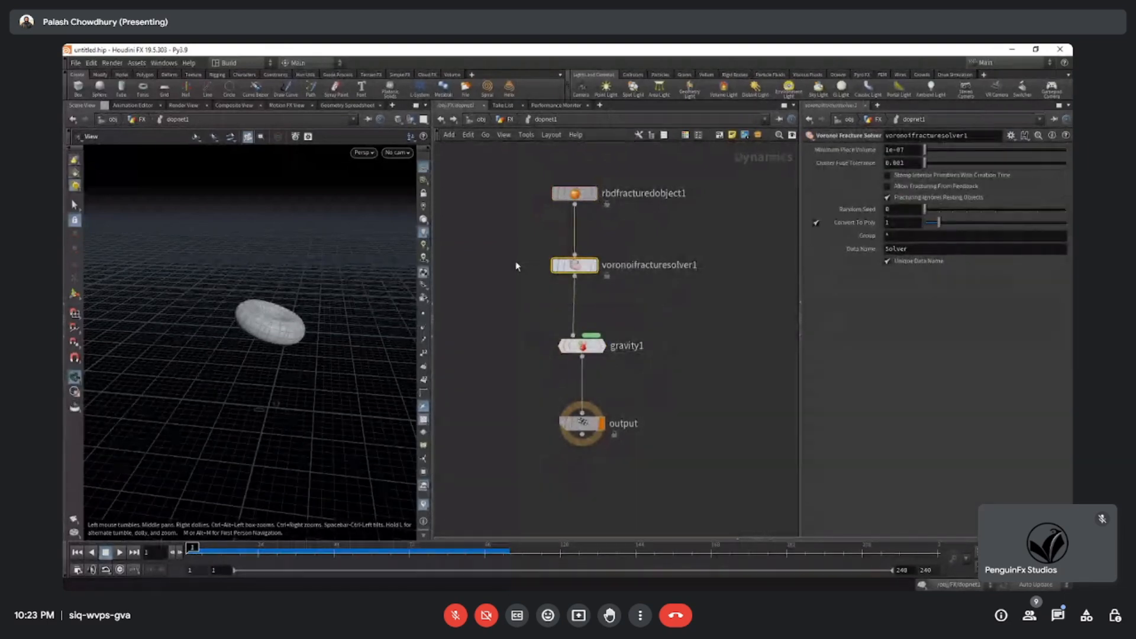
drag(631, 243, 496, 172)
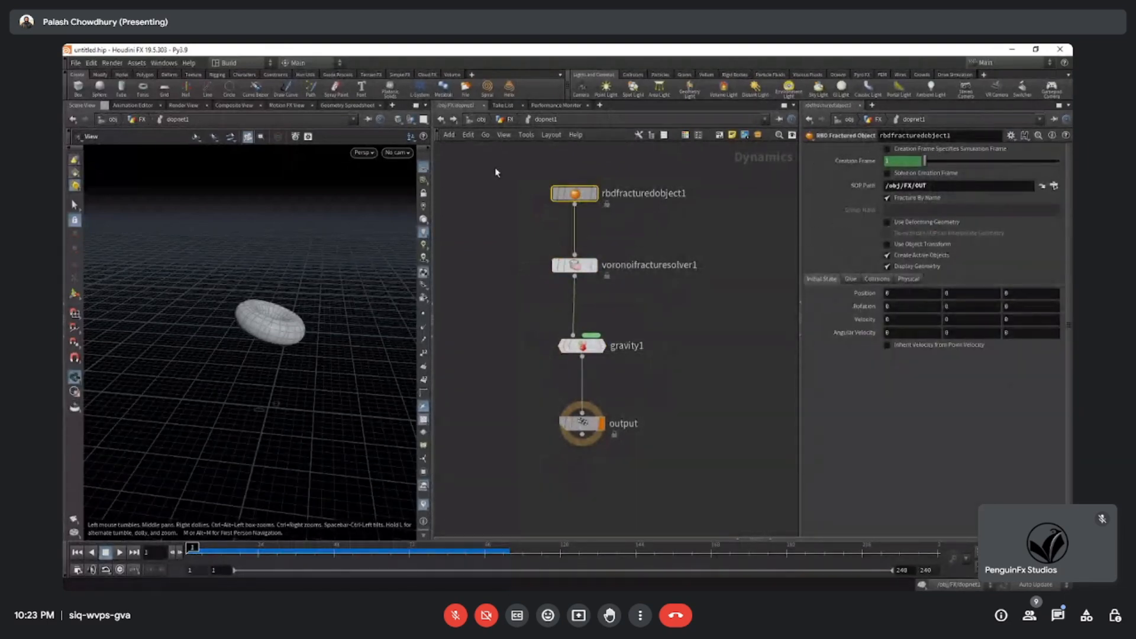
Display the Voronoi Fracture node in the FX network, check it and the Scatter node, and reenter dopnet1.
click(509, 119)
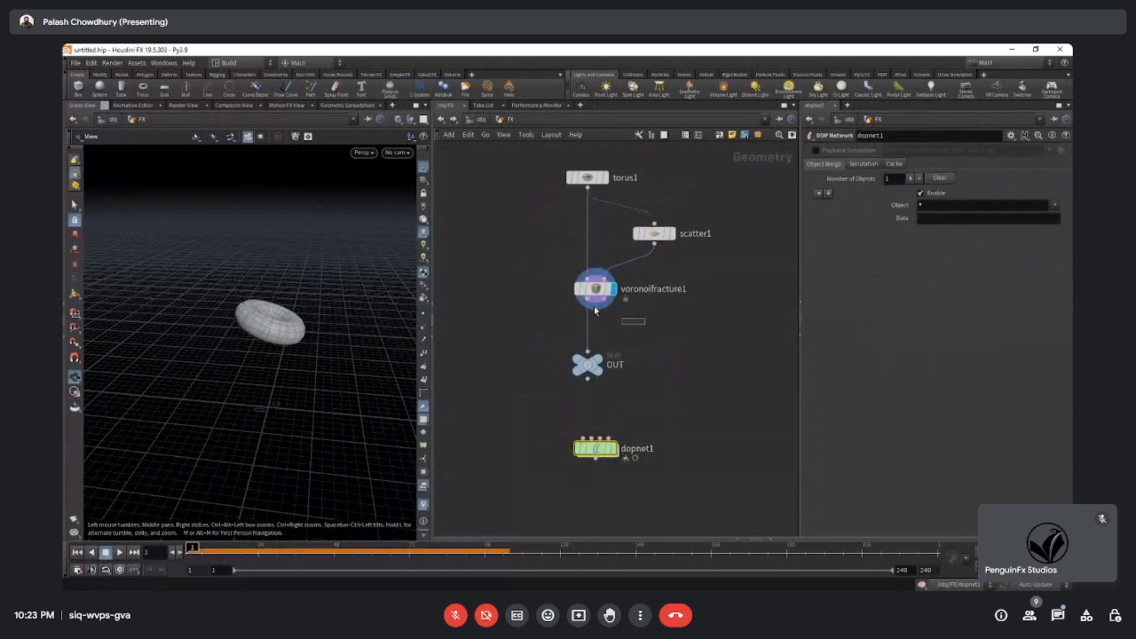
drag(595, 308, 526, 269)
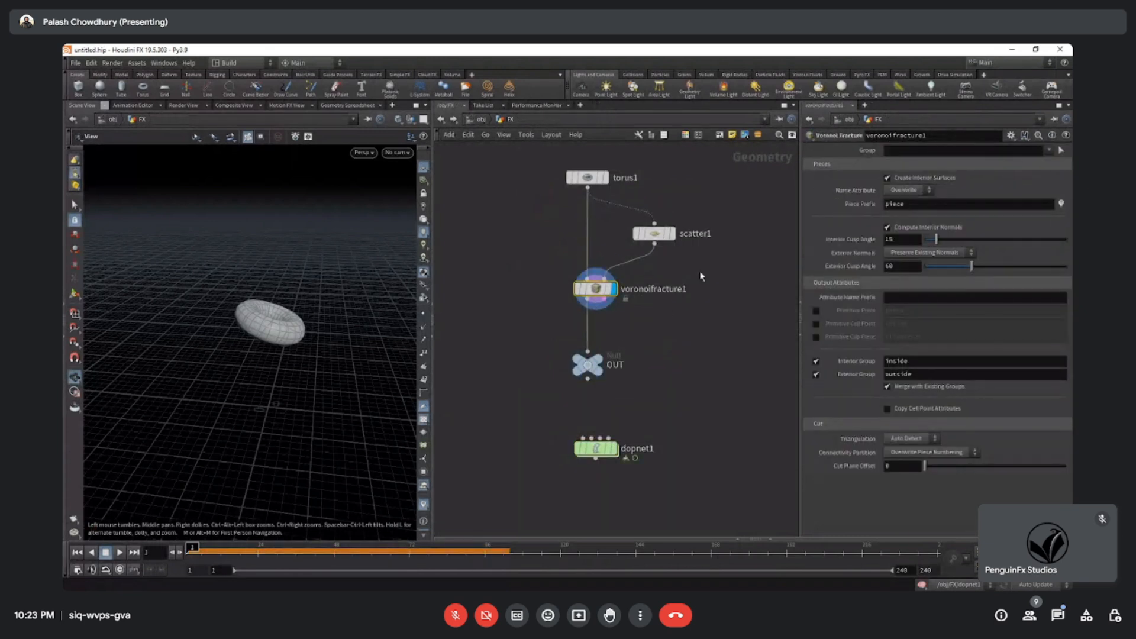
click(654, 233)
double_click(596, 448)
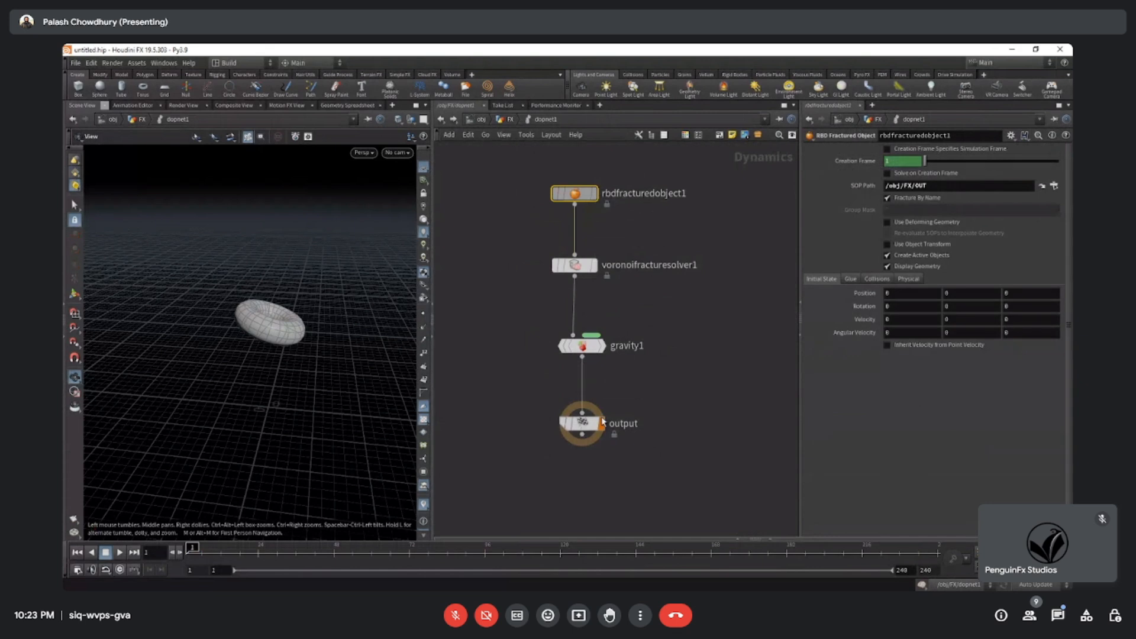
Recheck the gravity, solver and RBD Fractured Object nodes while playing the simulation again.
click(582, 346)
middle_drag(696, 317, 689, 351)
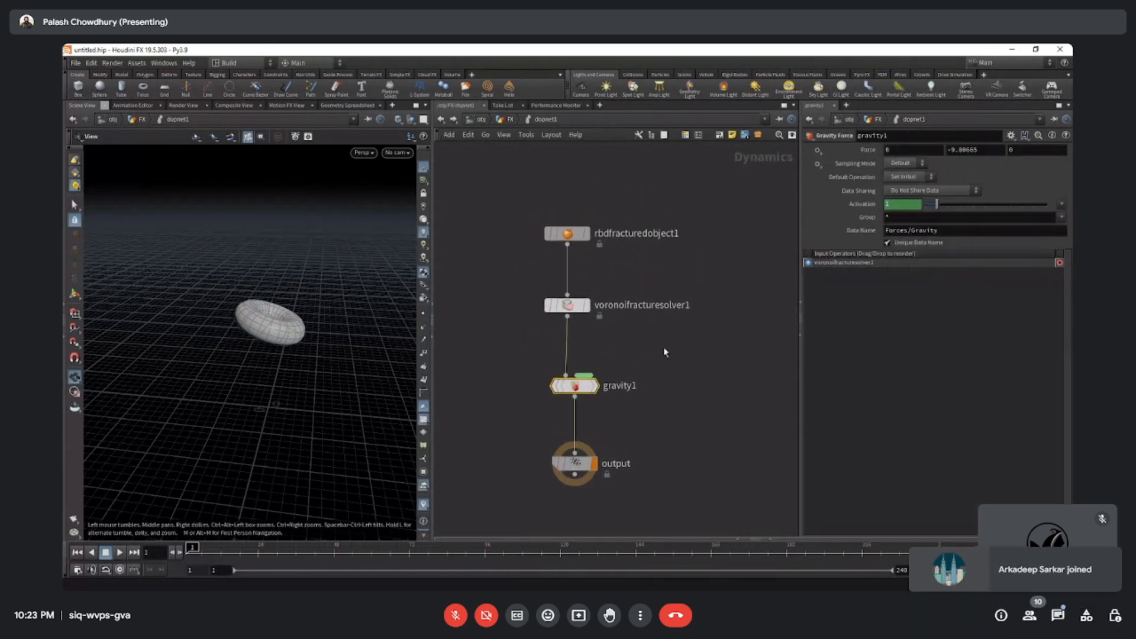
drag(663, 347, 526, 290)
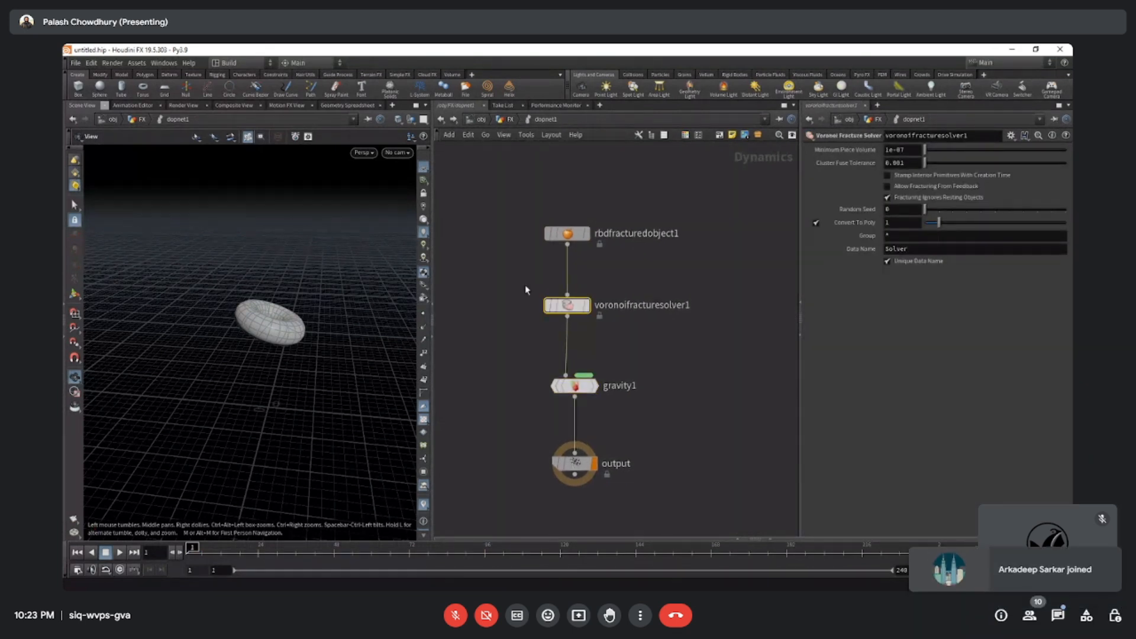
key(Up)
click(567, 233)
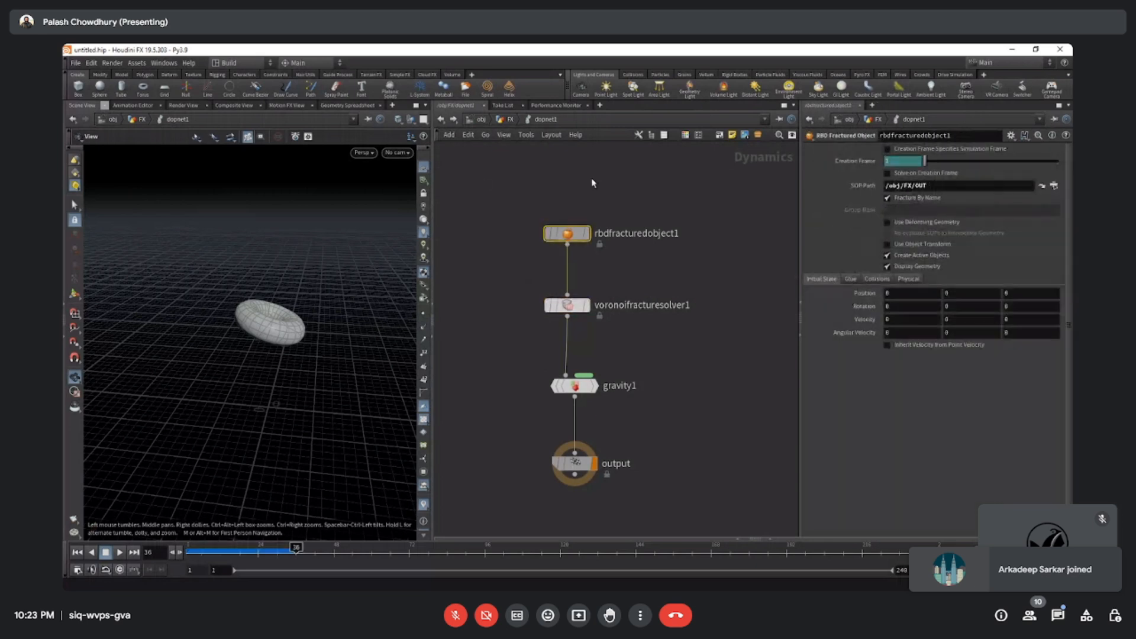
Search the dopnet1 node list for available solvers and browse the alternatives to the Voronoi Fracture Solver.
drag(540, 294, 532, 280)
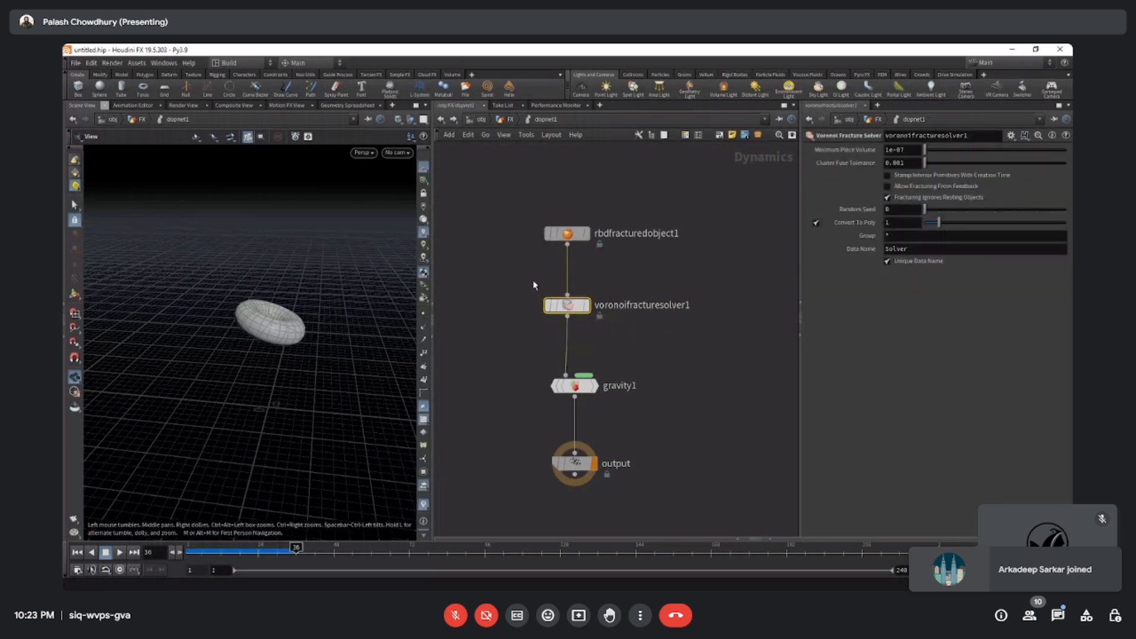
key(Tab)
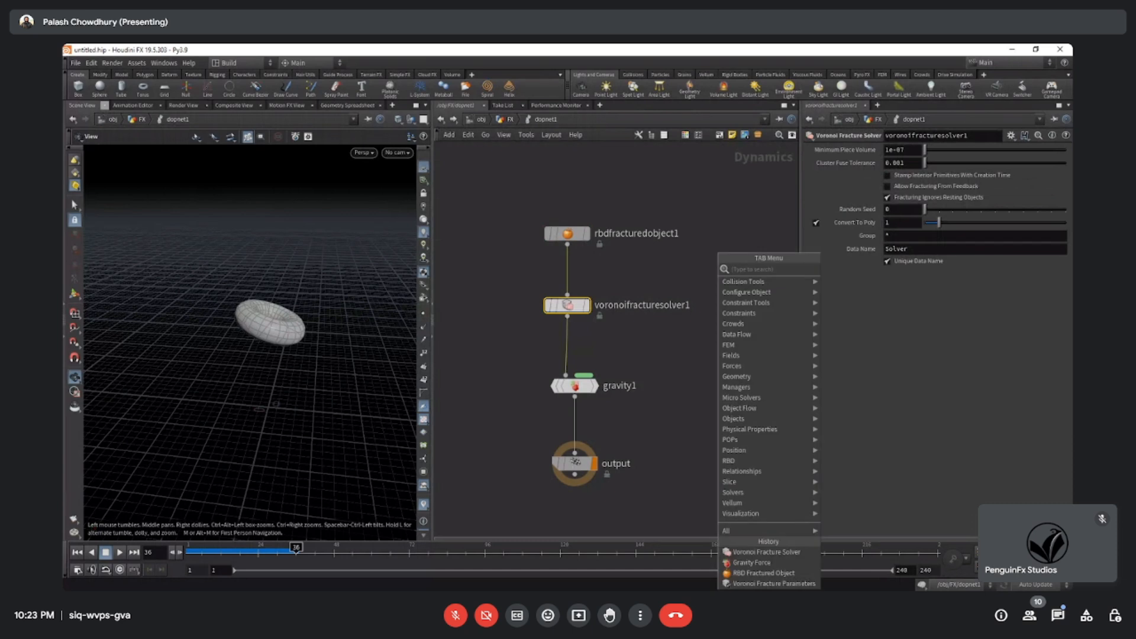
text(sol)
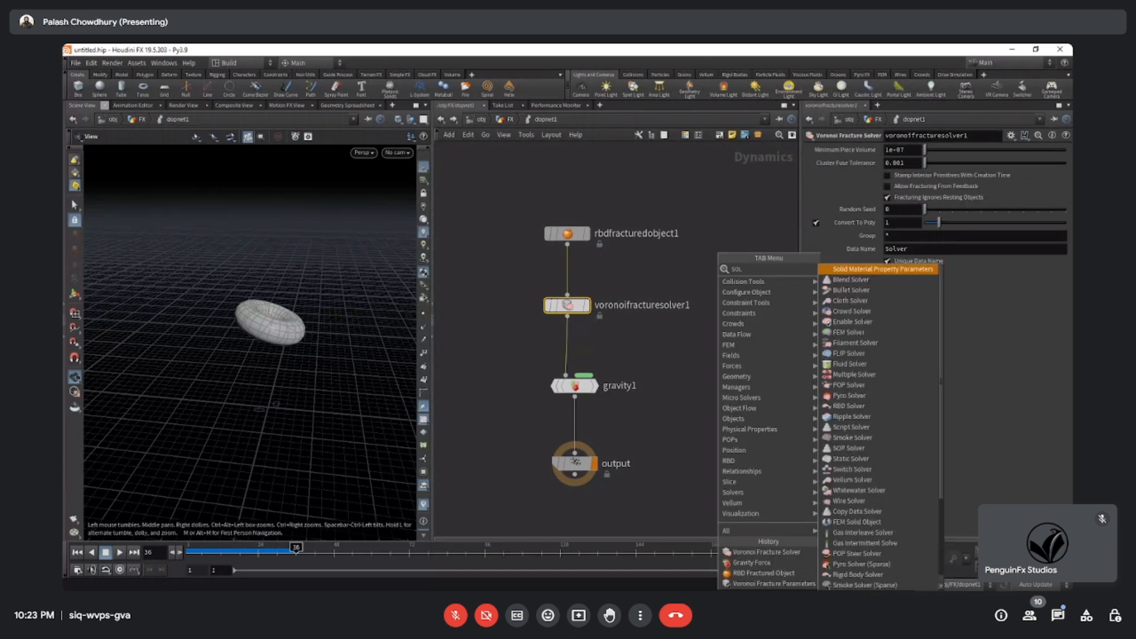
text(ver)
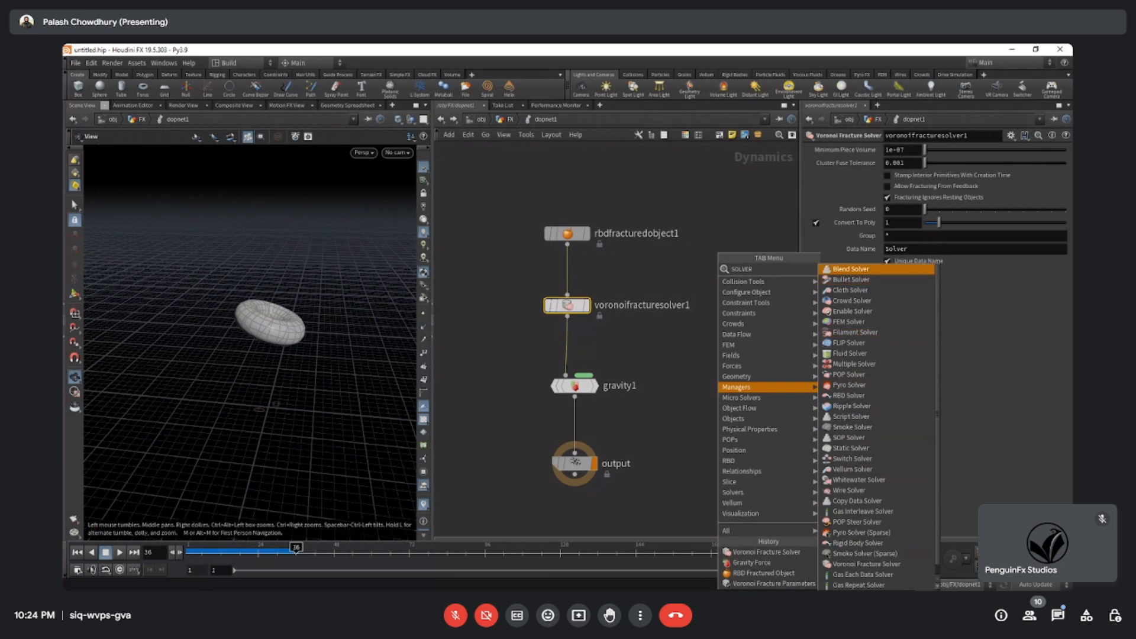
scroll(876, 395, down, 1)
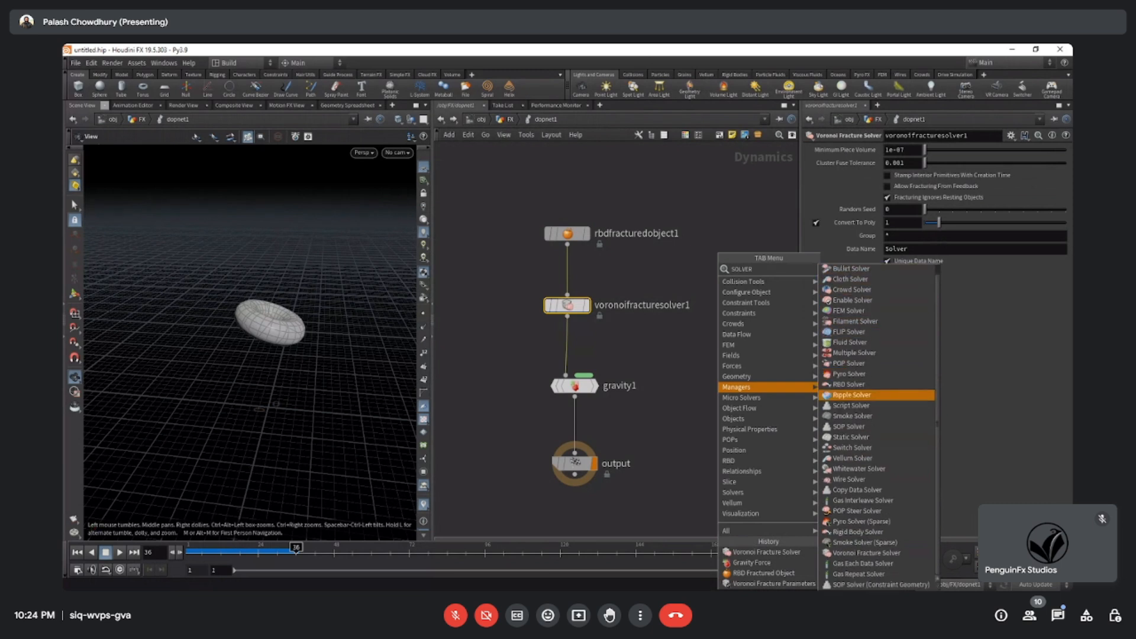
click(650, 272)
Enable Use Object Transform on the RBD Fractured Object and return the timeline to frame 1.
drag(650, 271, 471, 182)
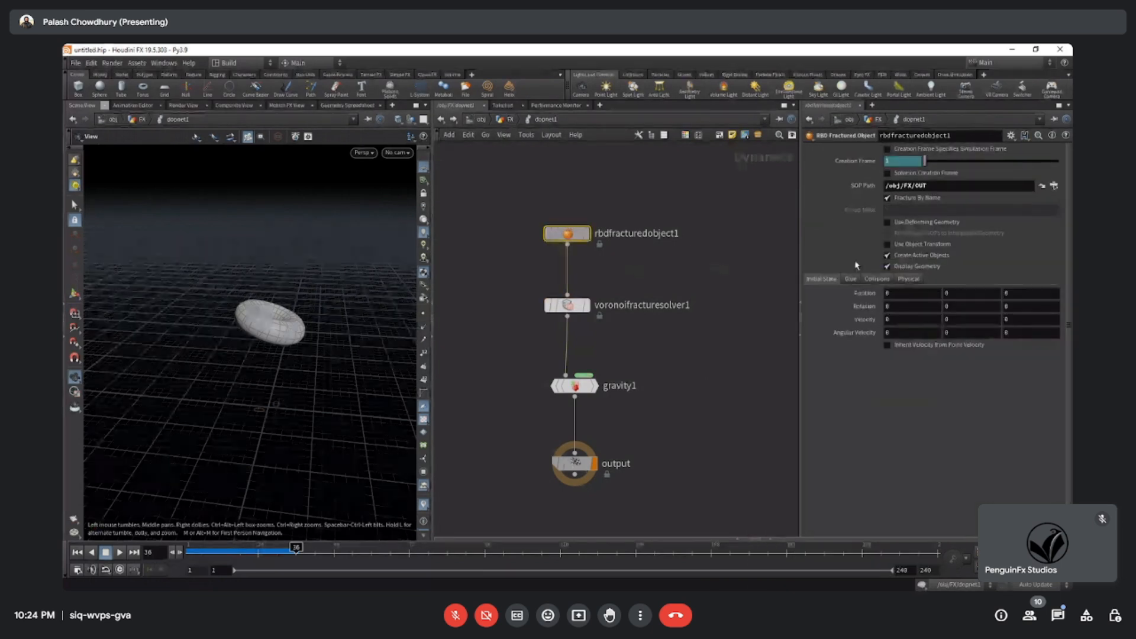
click(960, 246)
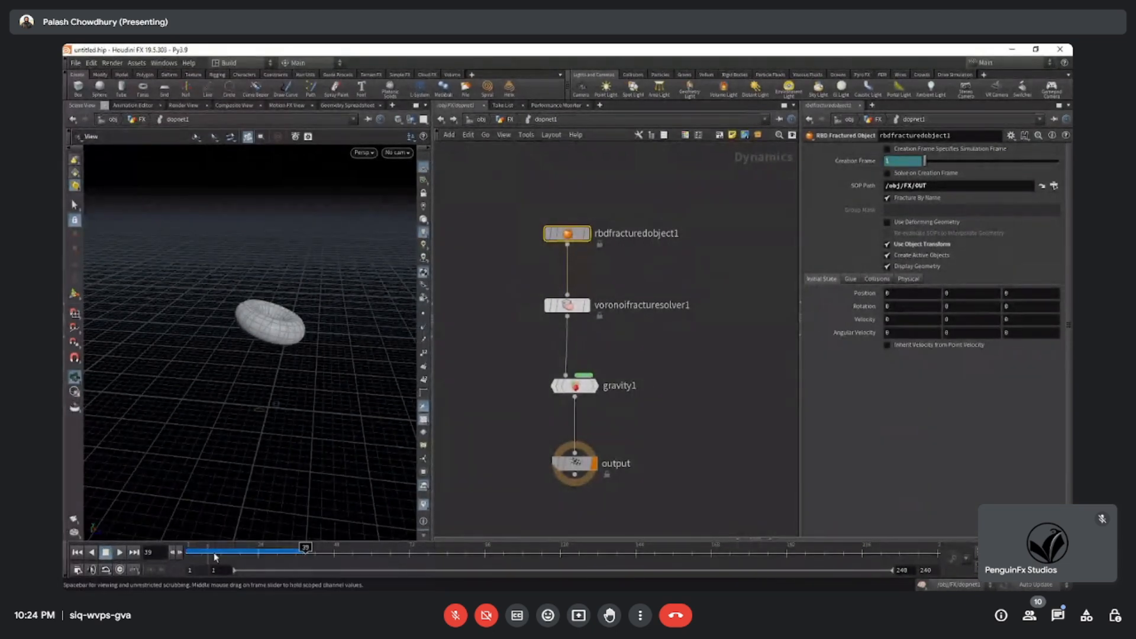
drag(214, 555, 187, 553)
drag(267, 441, 278, 374)
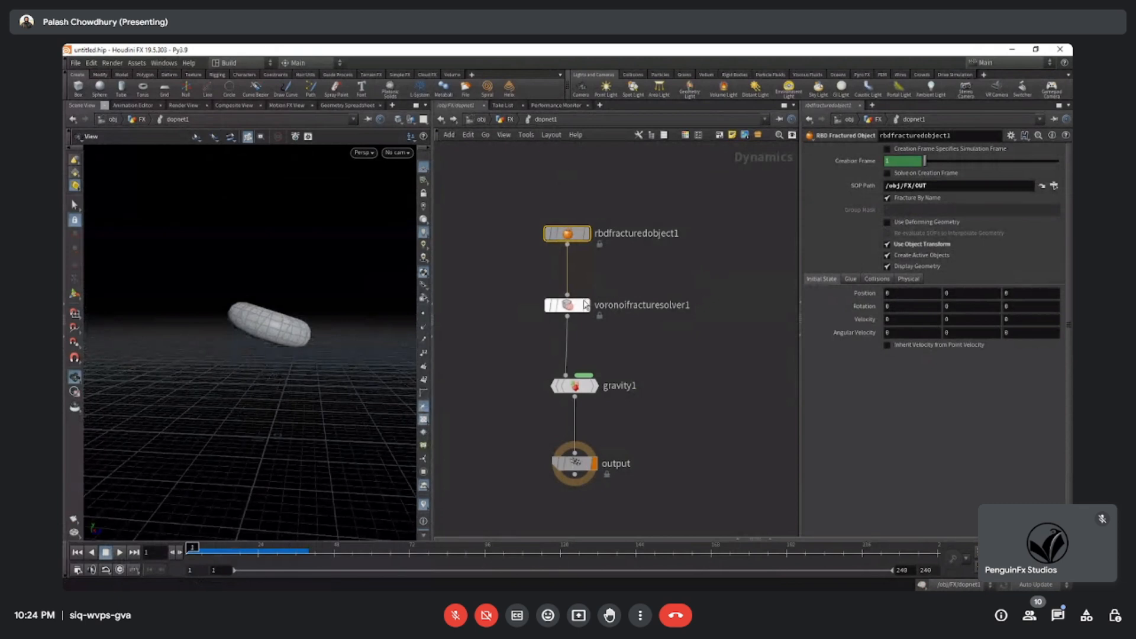
Display the solver, gravity and output nodes in turn, check their parameters, and look briefly at the parent FX network.
click(586, 304)
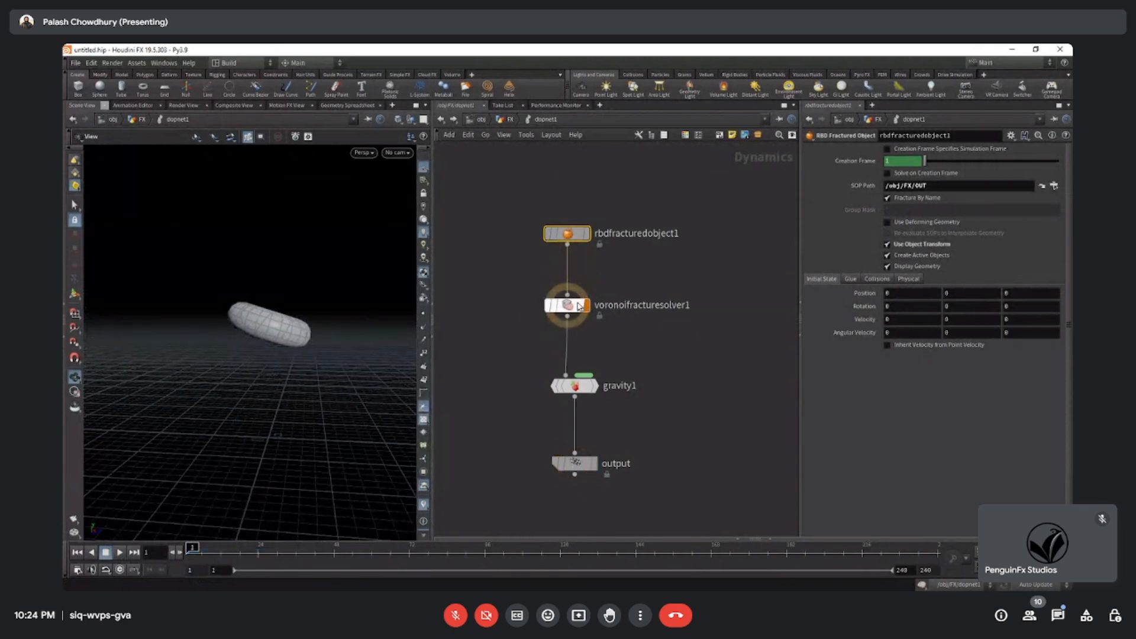
click(594, 388)
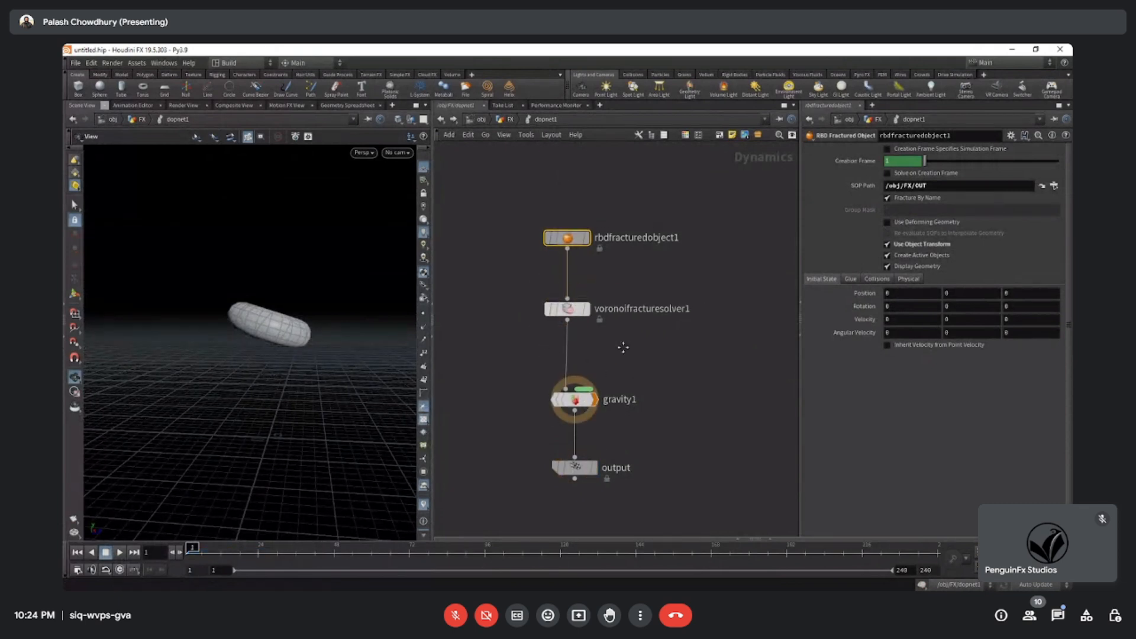
click(566, 308)
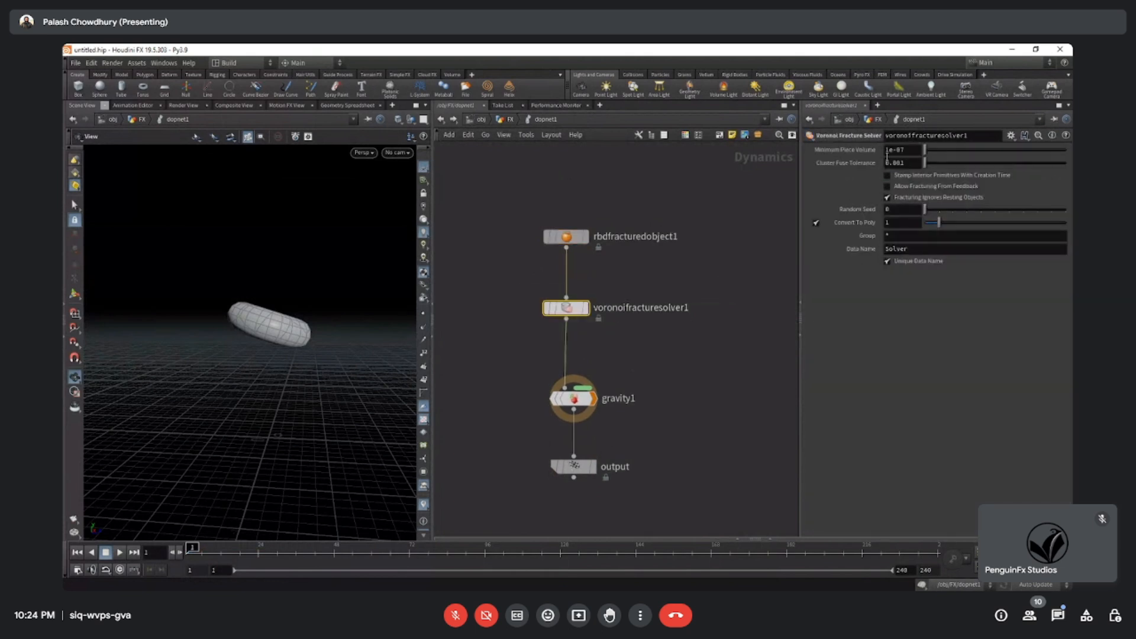
drag(529, 440, 632, 383)
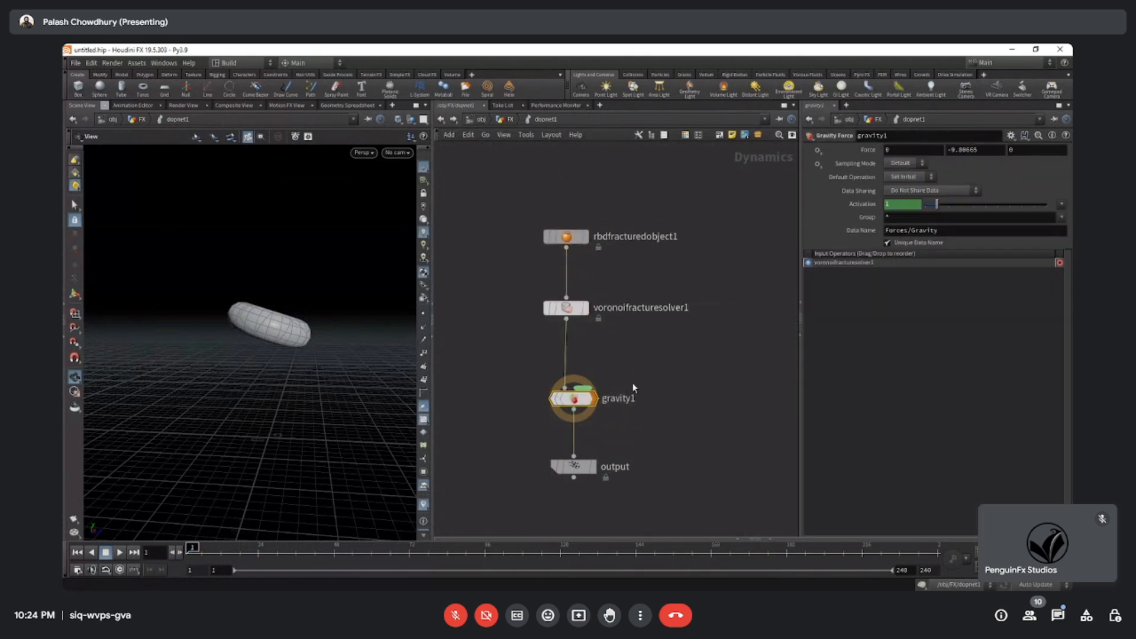
click(594, 467)
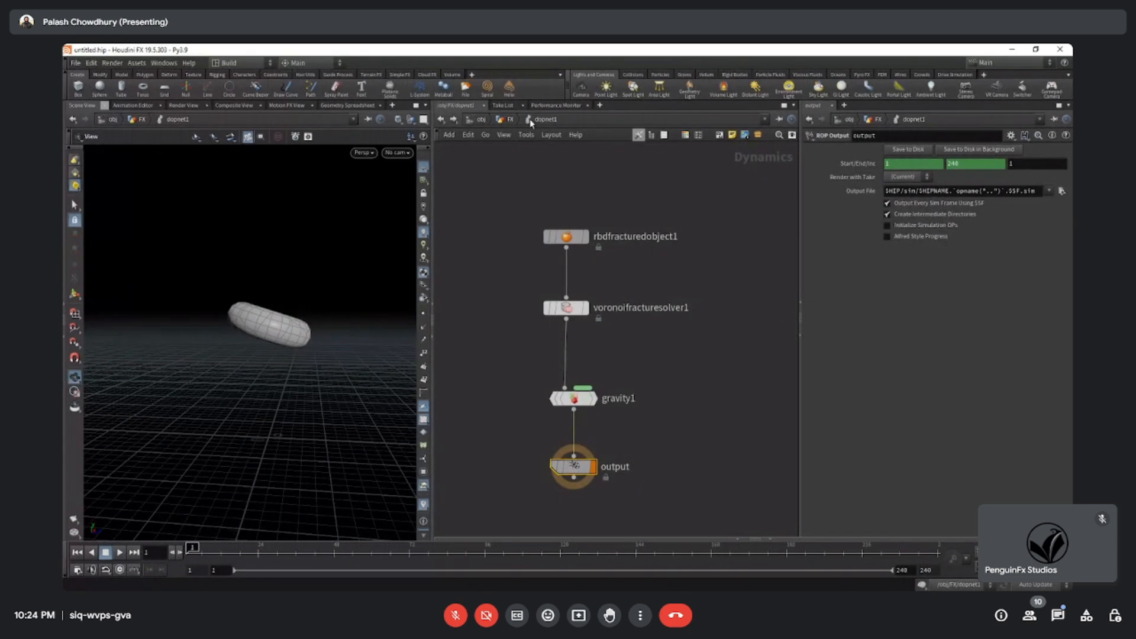
click(511, 120)
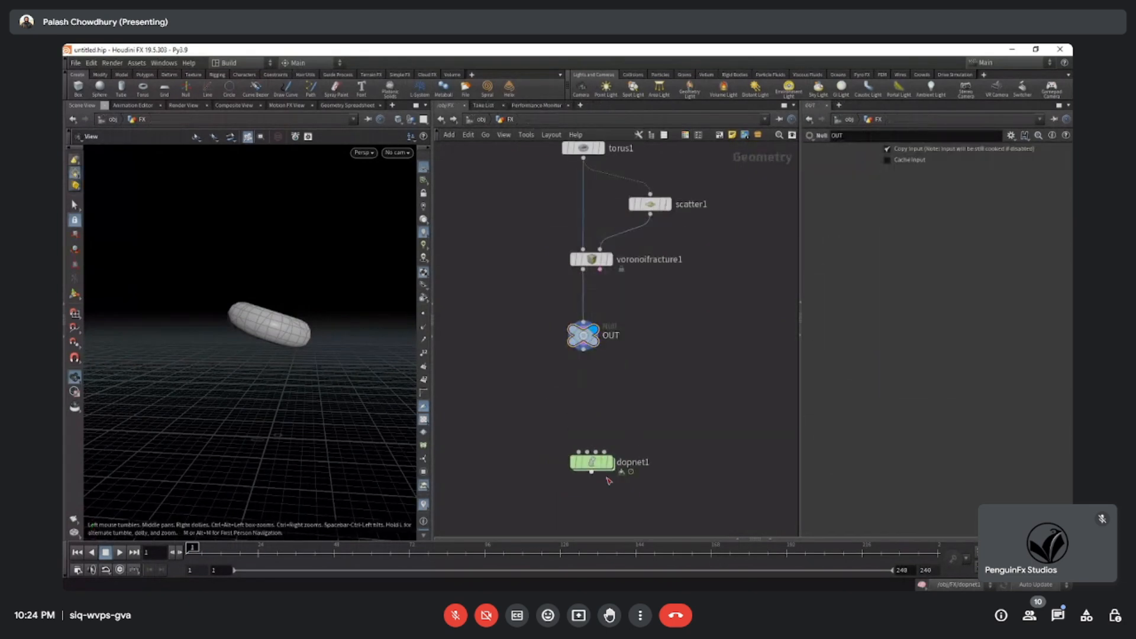
double_click(597, 449)
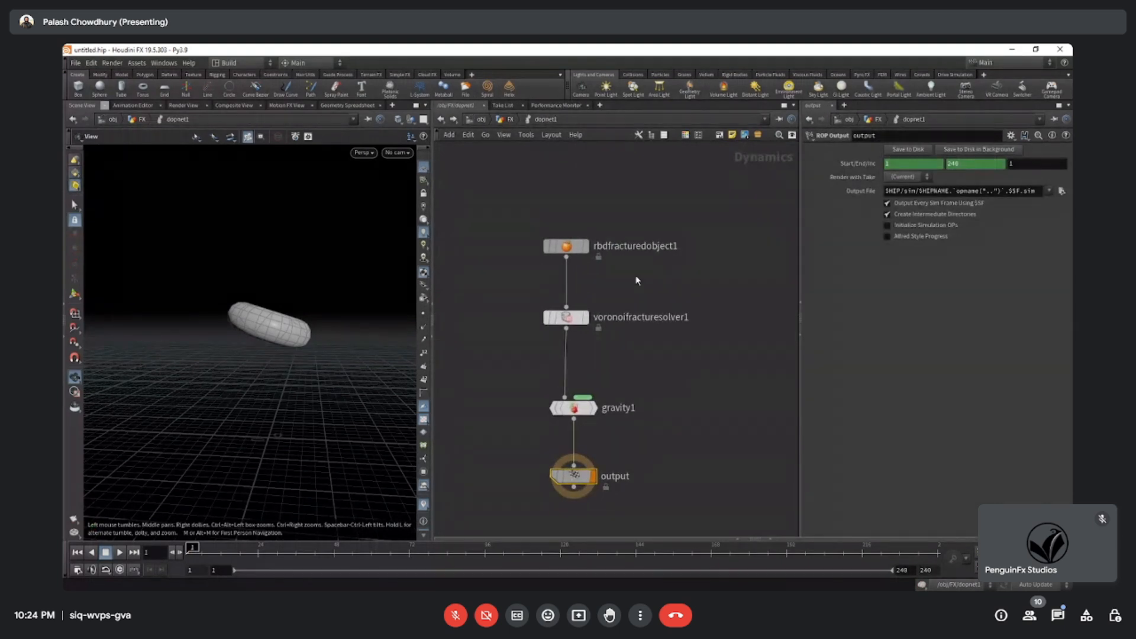
Enable Solve on Creation Frame for the RBD Fractured Object and test the simulation by playing it.
click(567, 245)
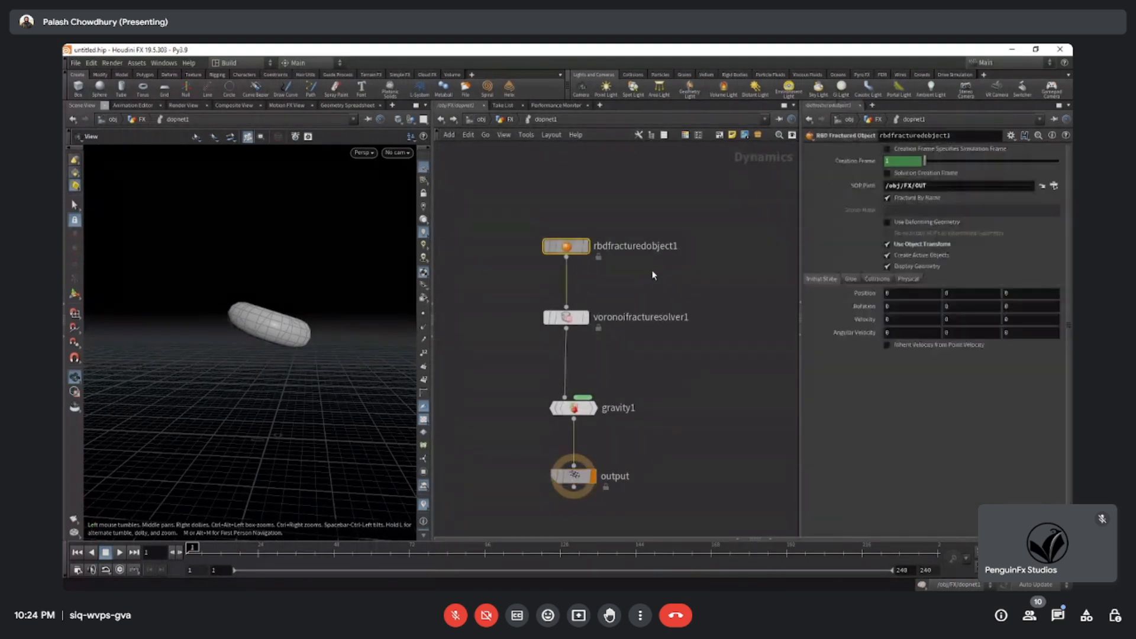
click(888, 173)
click(120, 553)
click(106, 553)
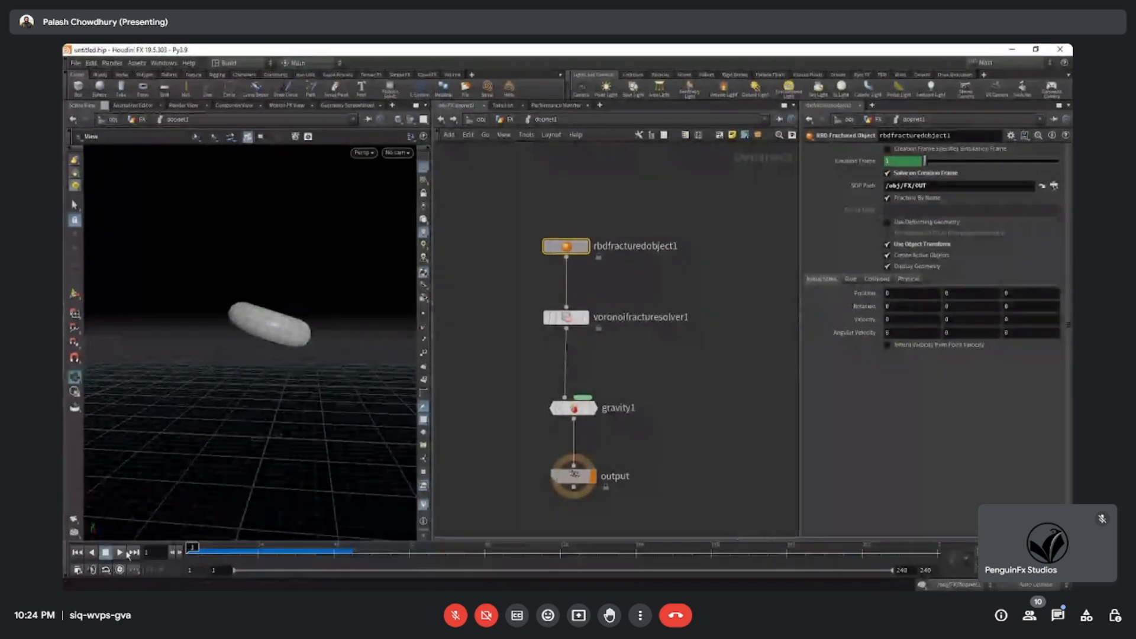
Review the settings of the Voronoi Fracture Solver, gravity and RBD Fractured Object once more.
middle_drag(713, 406, 712, 389)
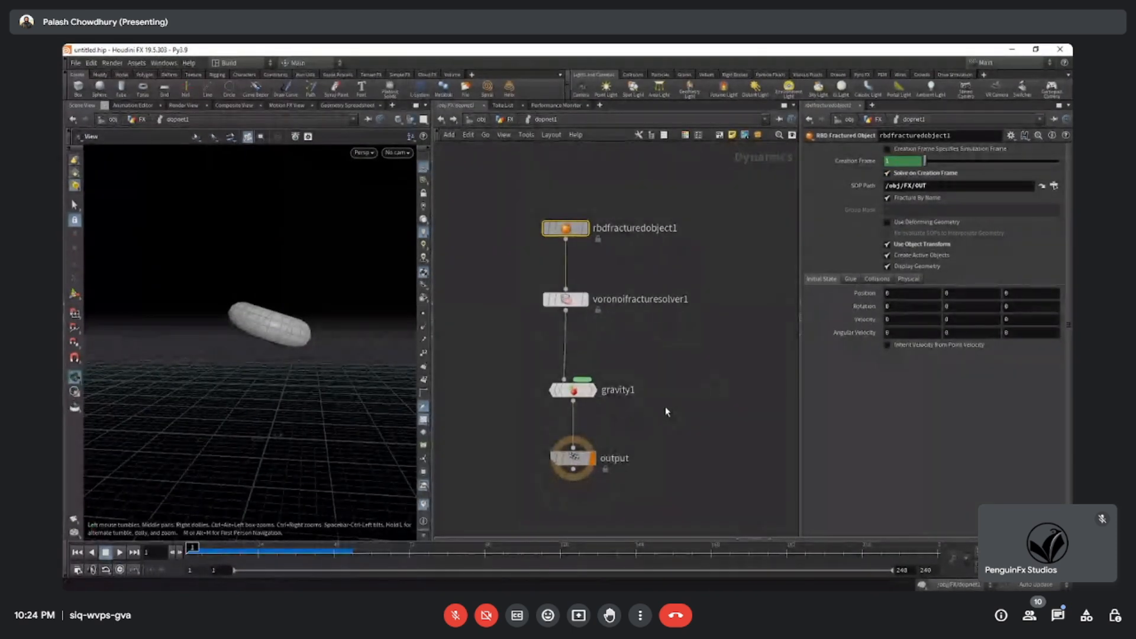
click(566, 299)
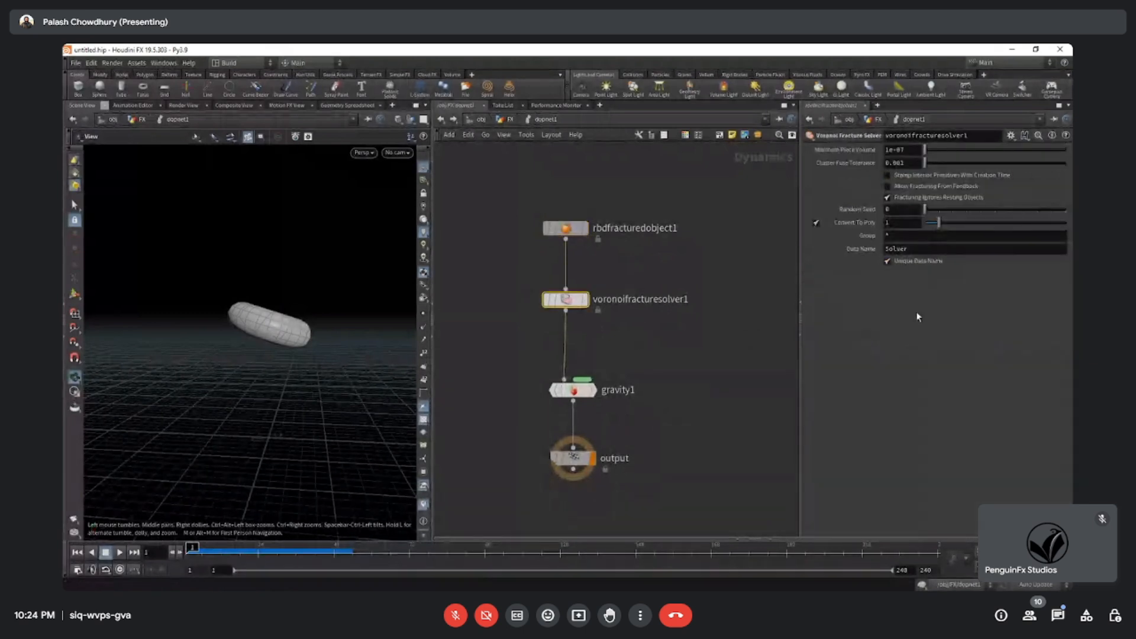
click(568, 390)
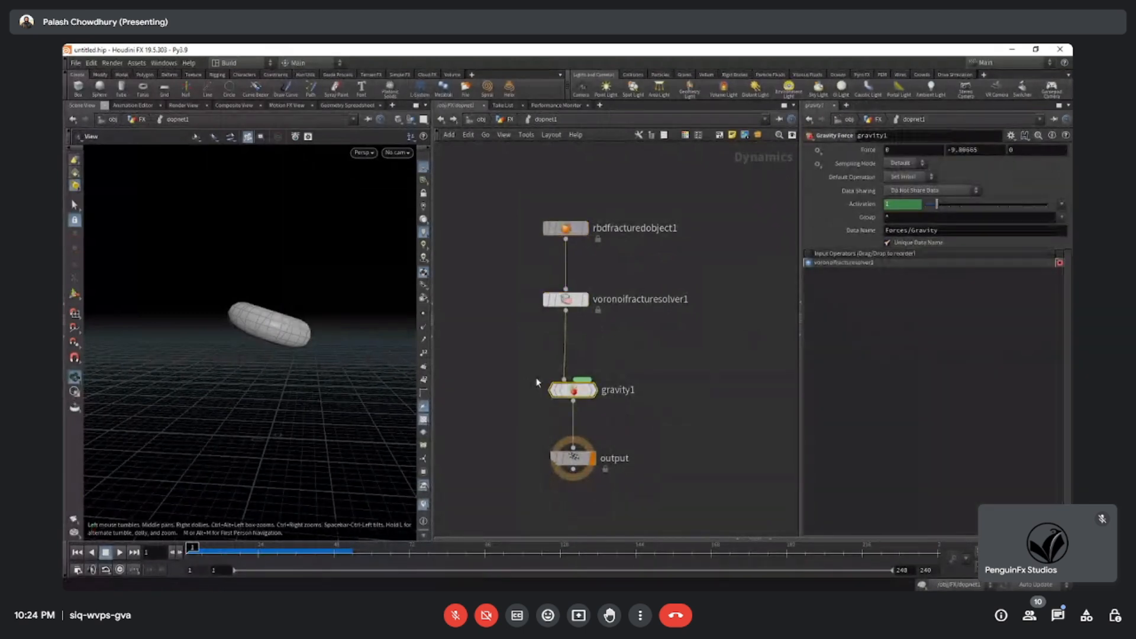
drag(622, 363, 529, 290)
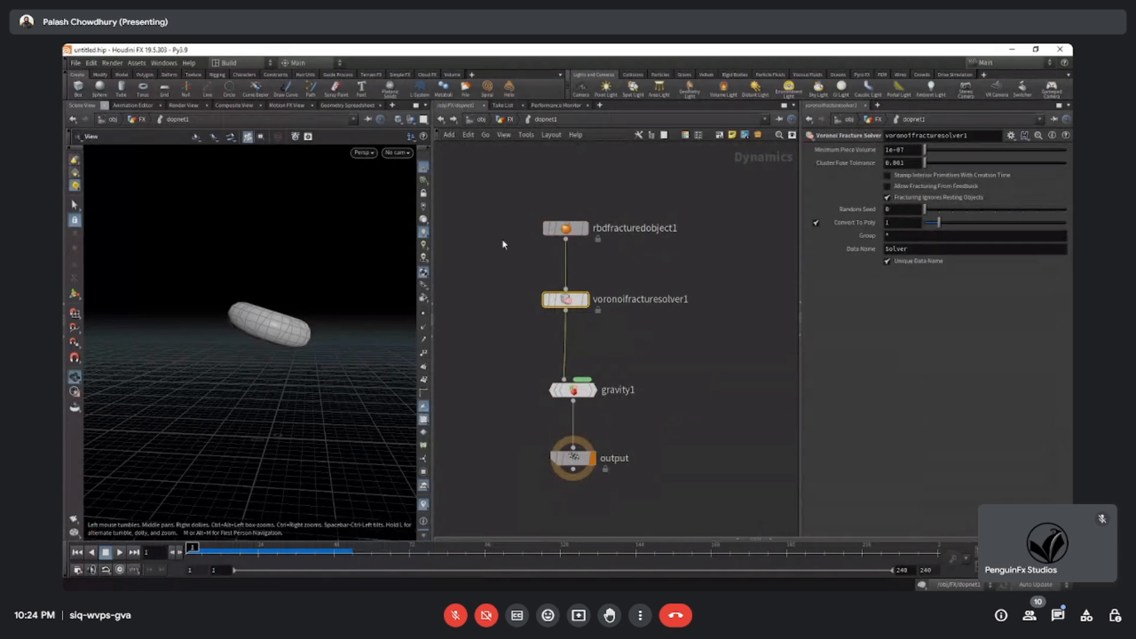
drag(503, 240, 622, 203)
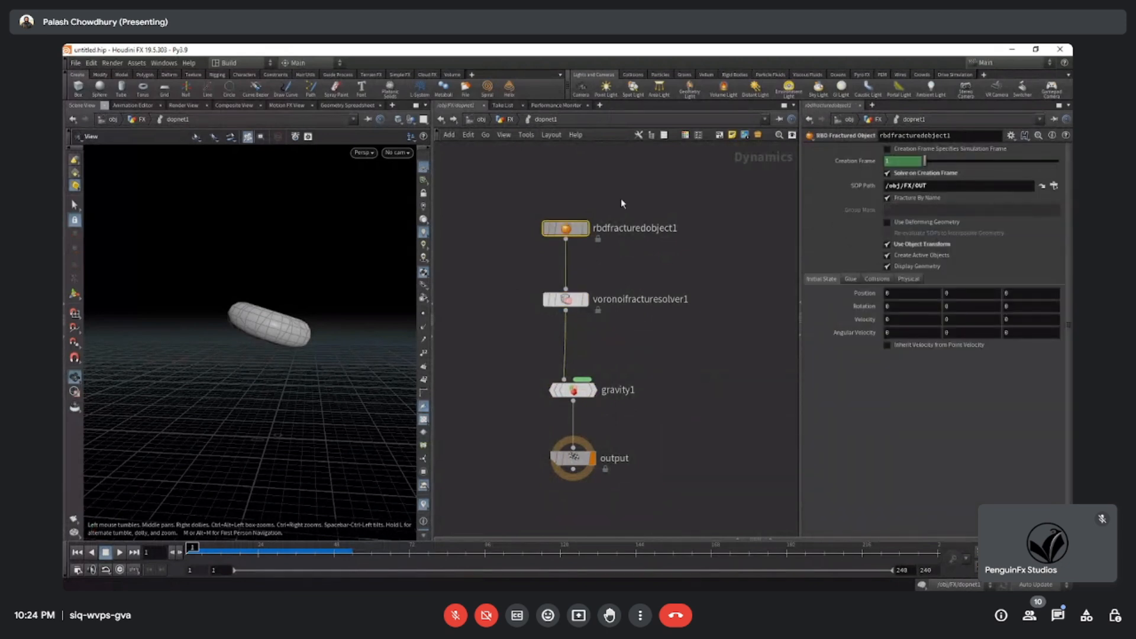
Return to the FX network and duplicate the whole torus, scatter, Voronoi Fracture, OUT and dopnet1 setup beside the original.
click(507, 119)
scroll(609, 324, down, 3)
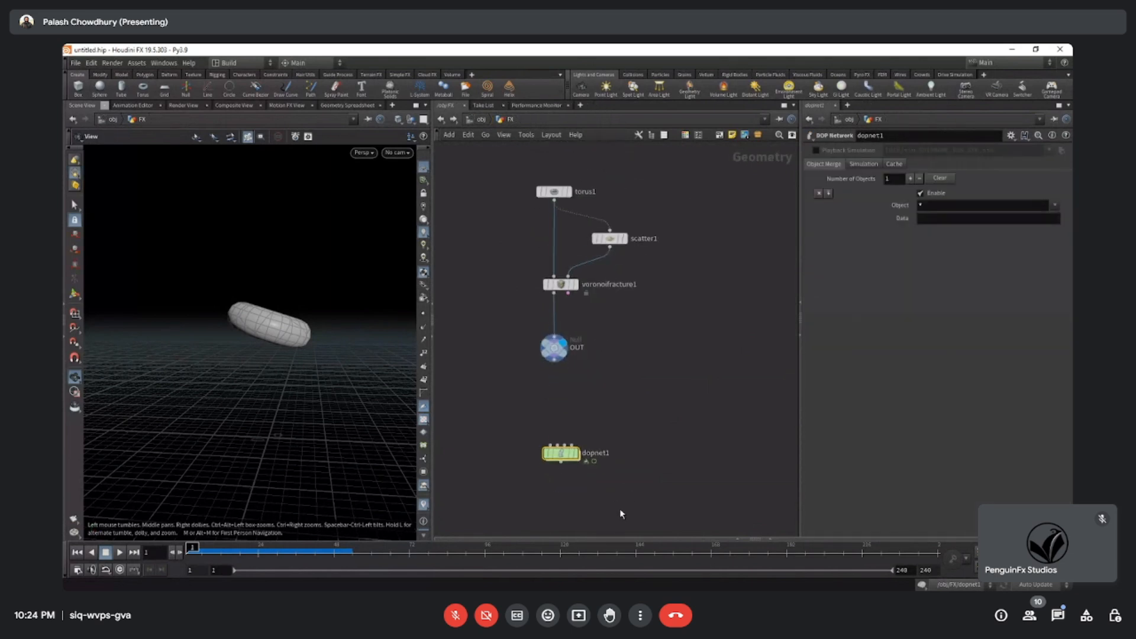
middle_drag(590, 319, 575, 339)
drag(477, 162, 611, 498)
alt+drag(549, 477, 715, 478)
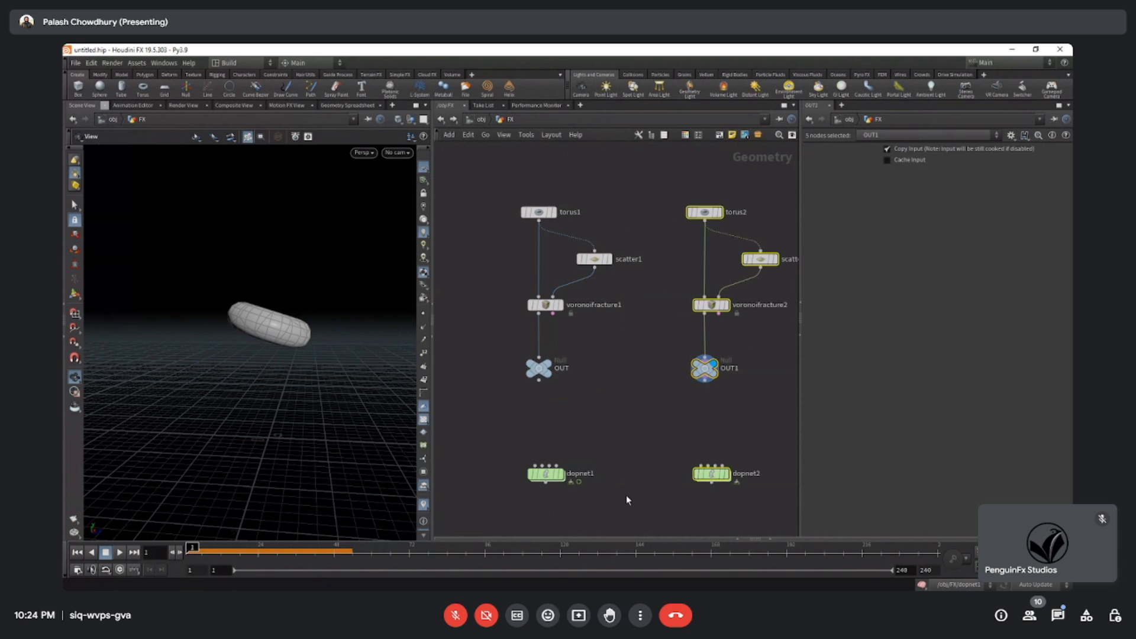
click(568, 438)
Examine the duplicated torus2, scatter2, voronoifracture2 and OUT1 chain next to the original setup.
scroll(569, 436, down, 2)
scroll(571, 434, up, 2)
scroll(574, 432, down, 2)
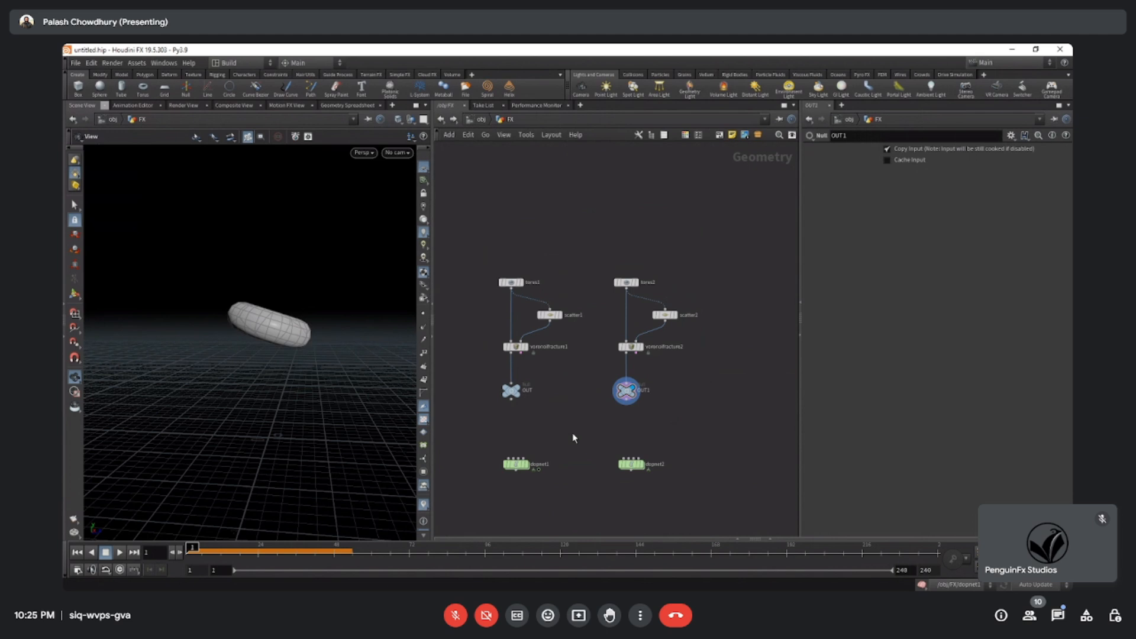
scroll(628, 398, up, 4)
middle_drag(680, 386, 682, 440)
drag(717, 405, 605, 329)
drag(719, 396, 588, 357)
drag(569, 195, 710, 488)
middle_drag(710, 488, 707, 435)
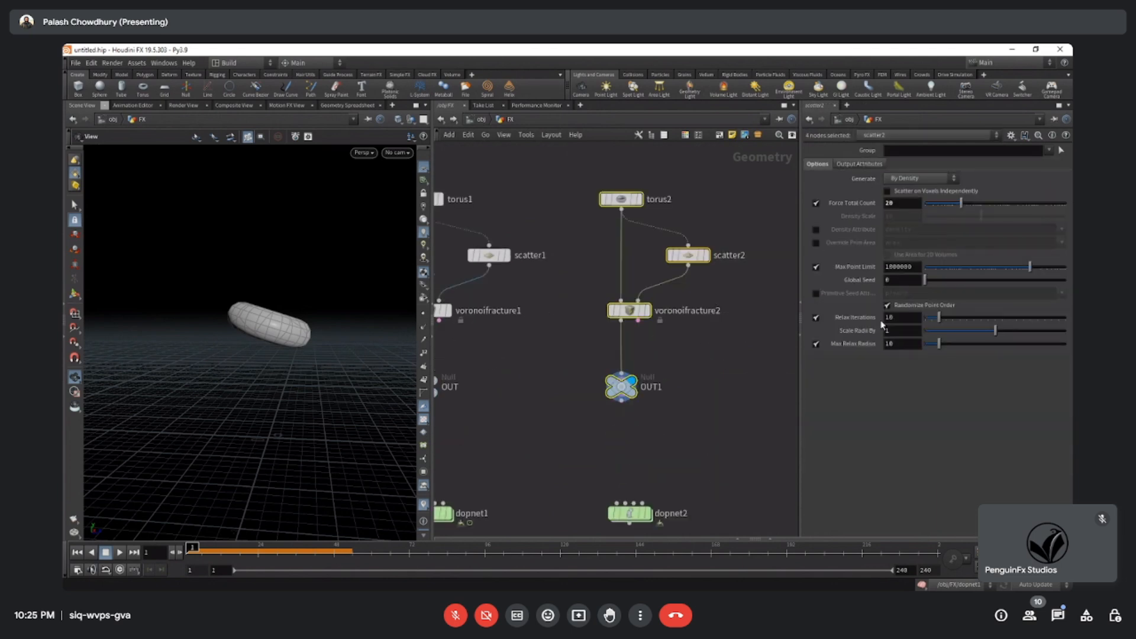
middle_drag(656, 465, 647, 448)
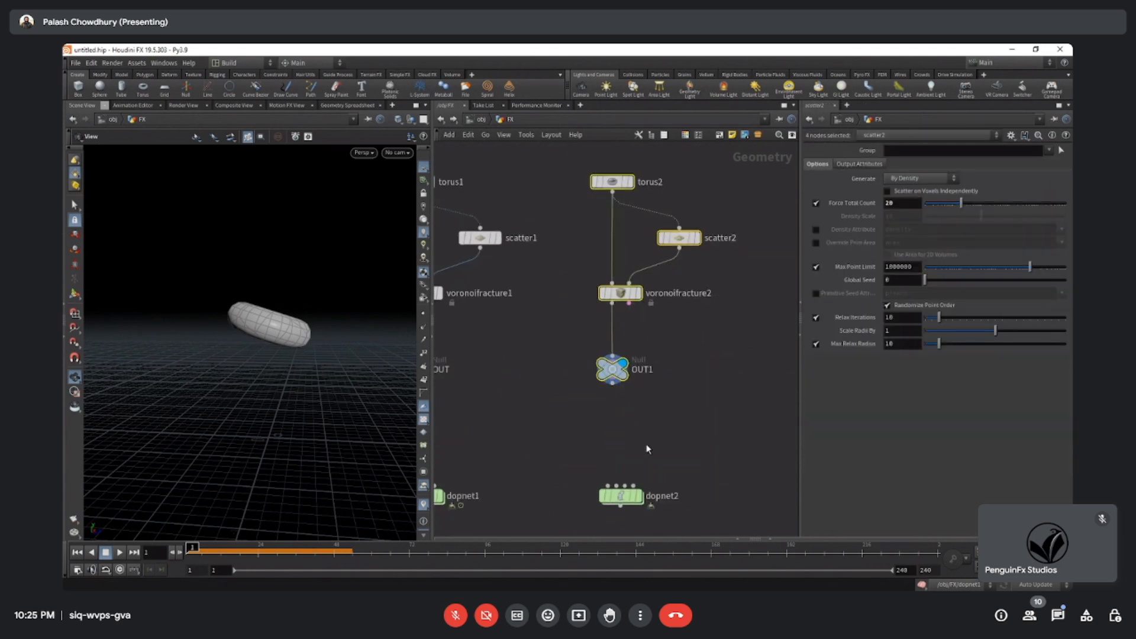
click(647, 452)
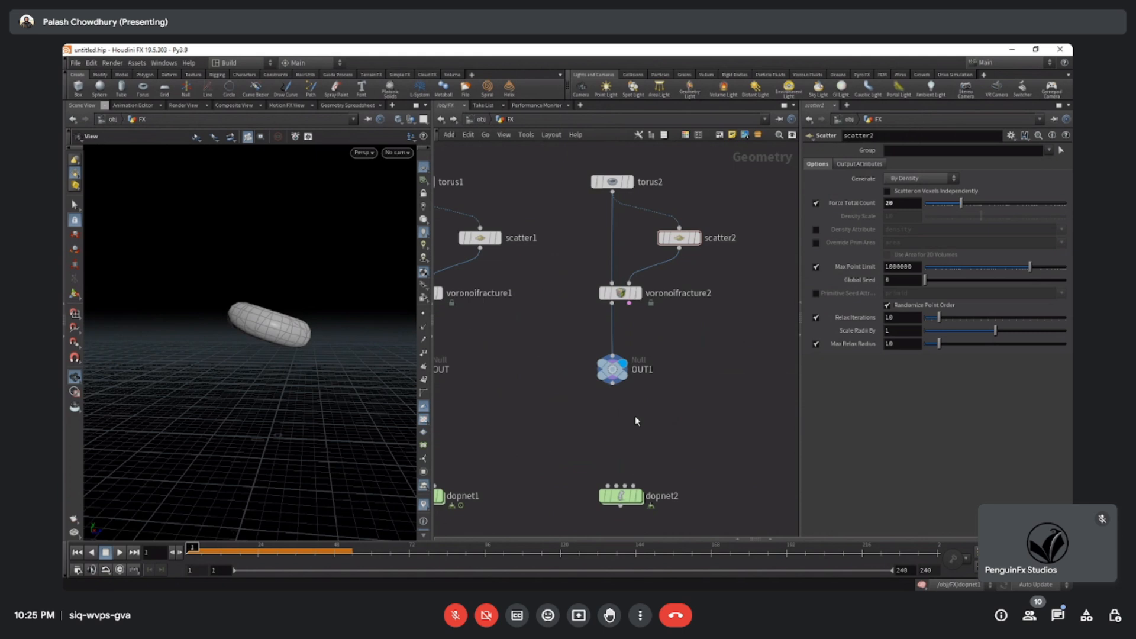
Display the scatter2 points and the voronoifracture2 result in turn, and inspect the torus from a higher, closer view.
middle_drag(669, 395, 670, 436)
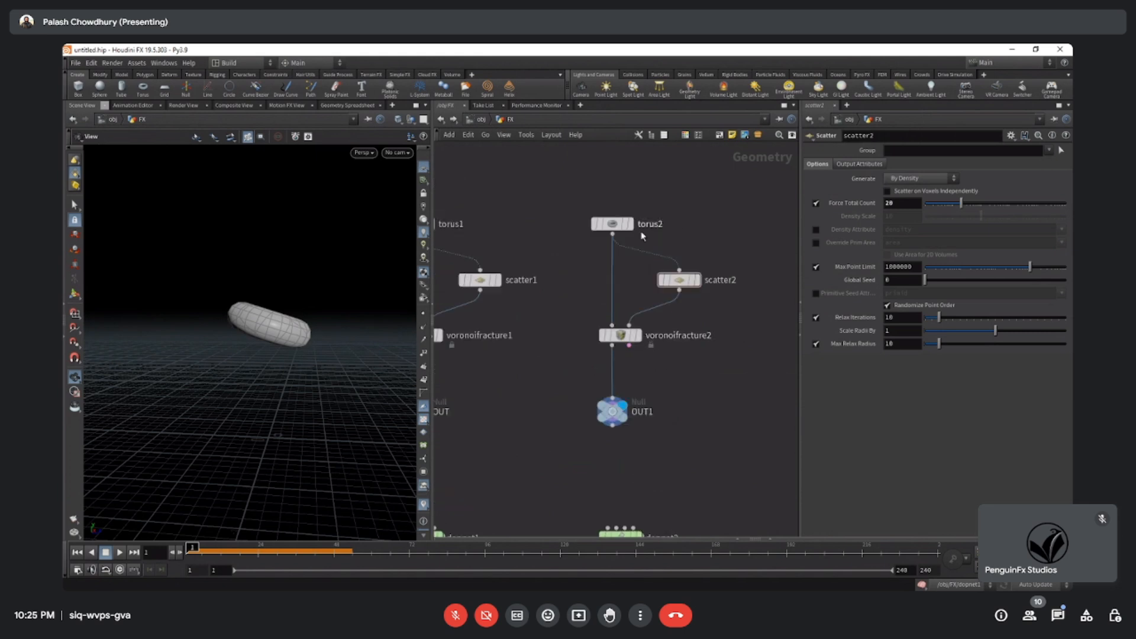
click(697, 280)
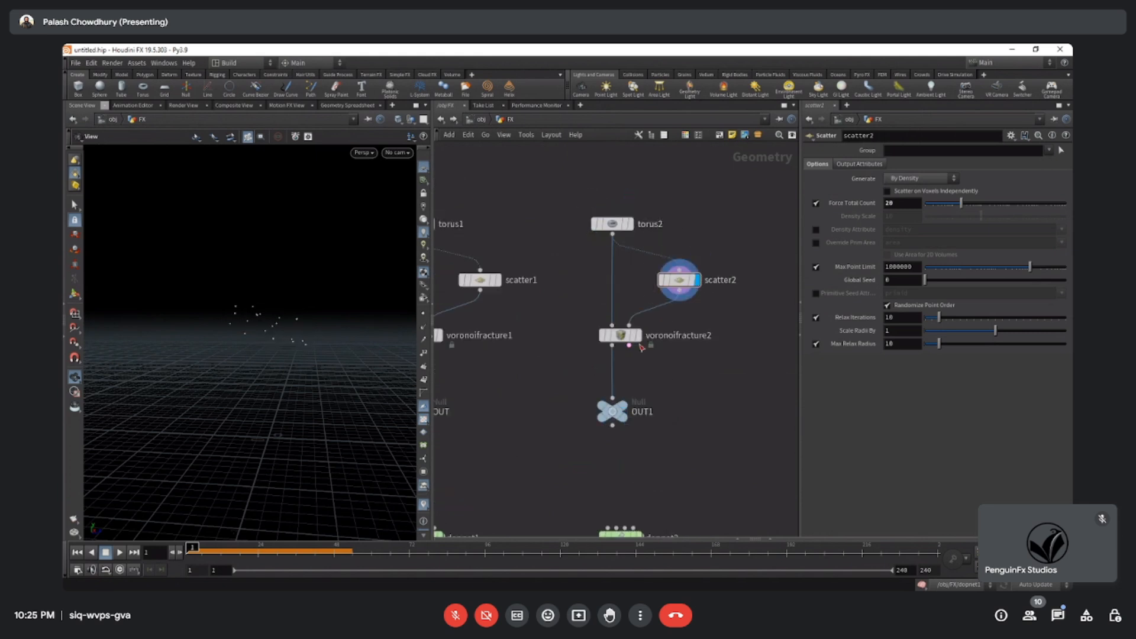
click(638, 335)
click(620, 335)
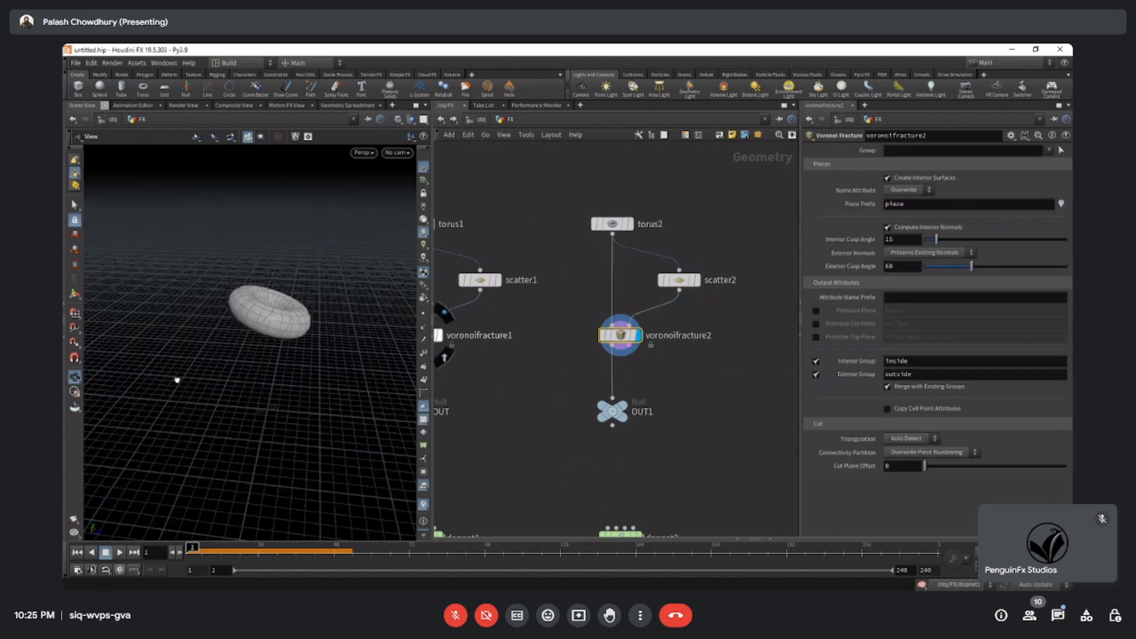
drag(177, 380, 158, 448)
scroll(159, 448, up, 3)
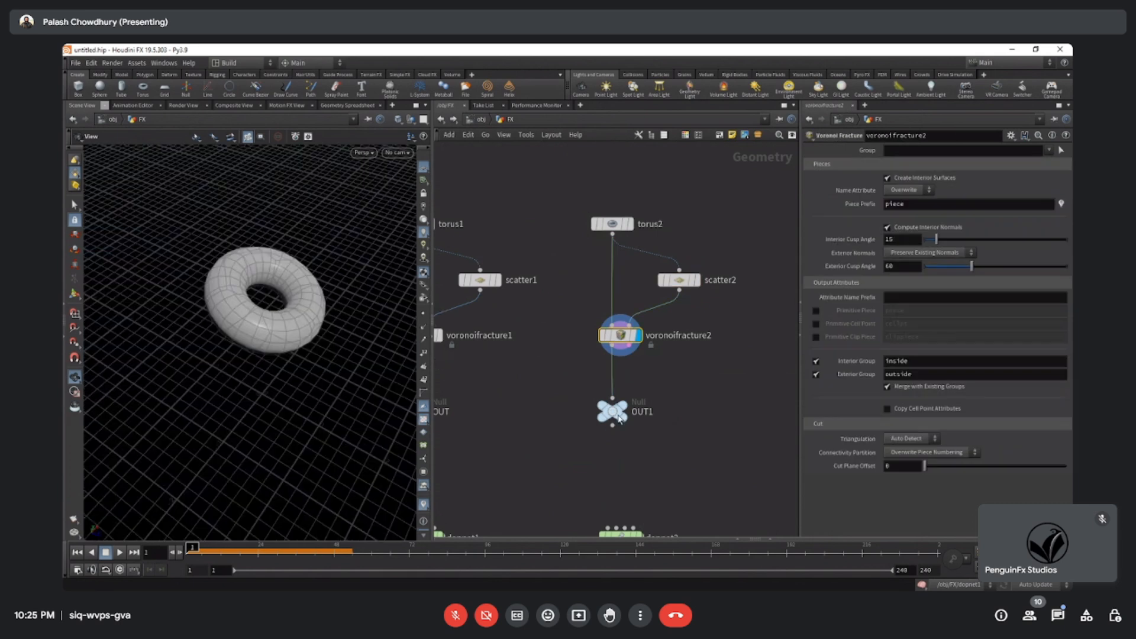
Move OUT1 farther below voronoifracture2 and add an Assemble node beside the duplicated chain.
drag(619, 419, 618, 453)
middle_drag(688, 393, 646, 344)
key(Tab)
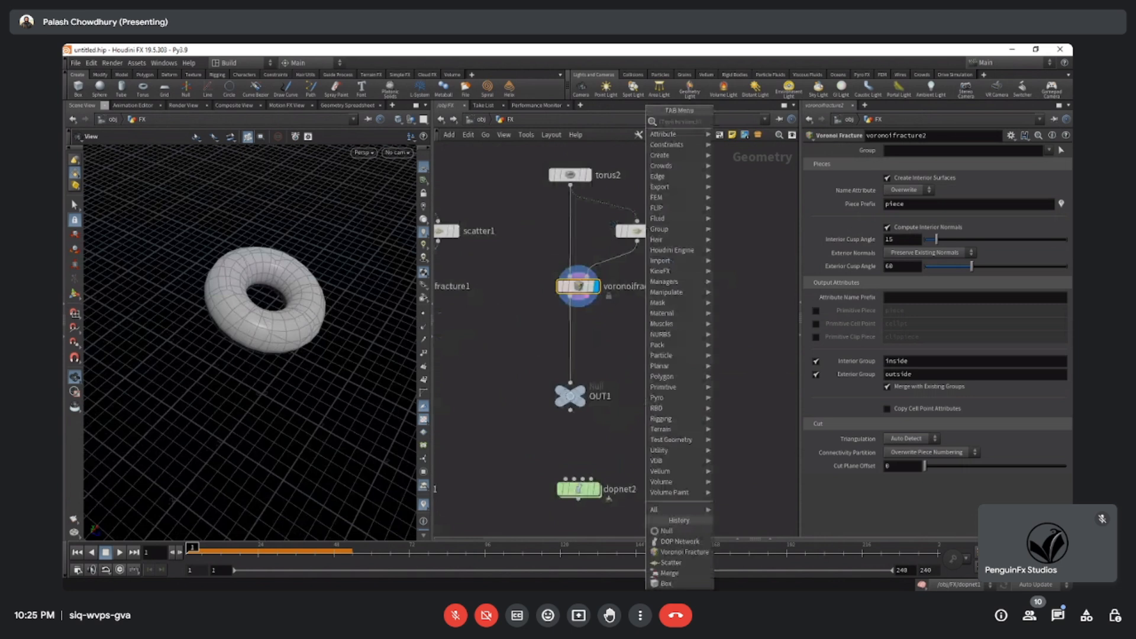
text(a)
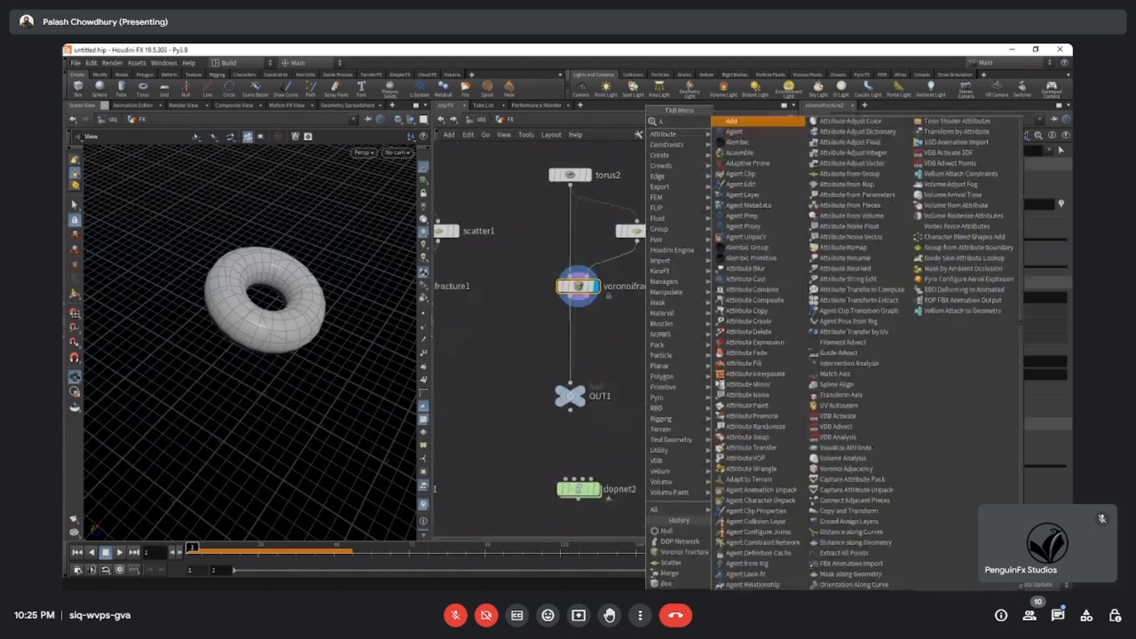
text(ssem)
key(Return)
click(701, 361)
Select the original torus setup, review the rigid-body solver chain inside dopnet1, and return to the FX network.
scroll(705, 410, down, 3)
middle_drag(490, 398, 553, 401)
drag(601, 470, 609, 502)
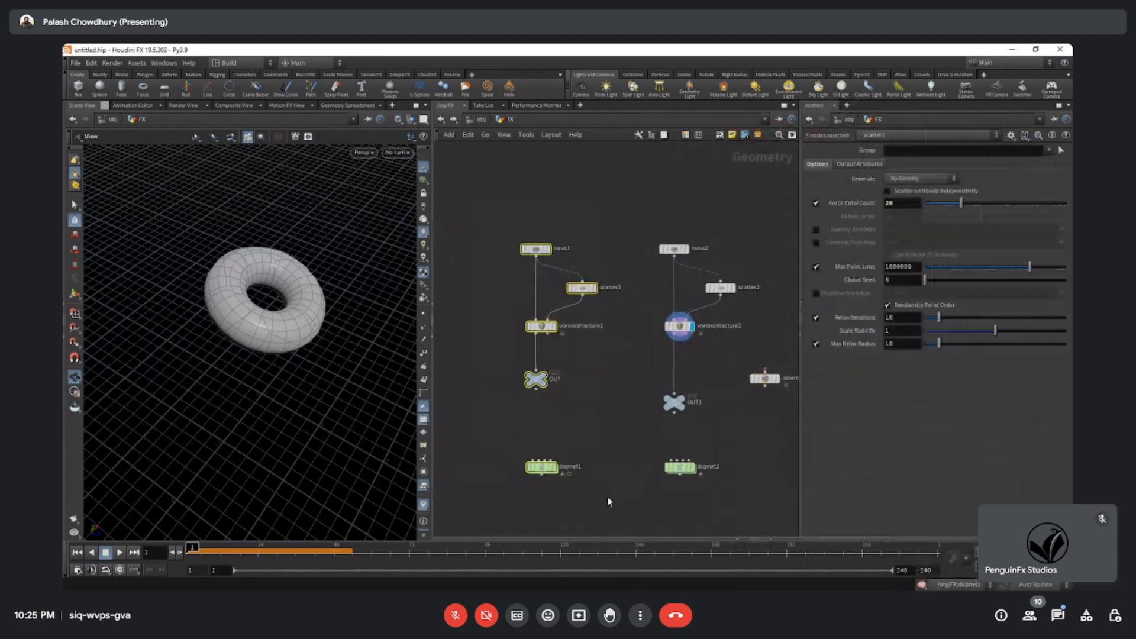
middle_drag(609, 502, 607, 471)
double_click(541, 441)
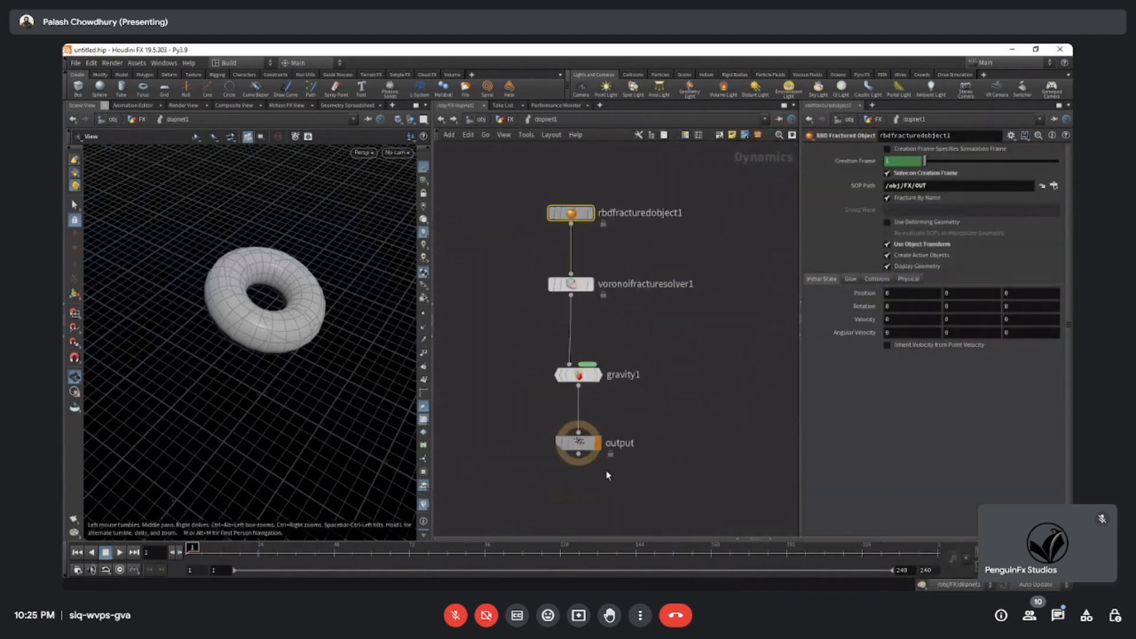
drag(501, 208, 656, 506)
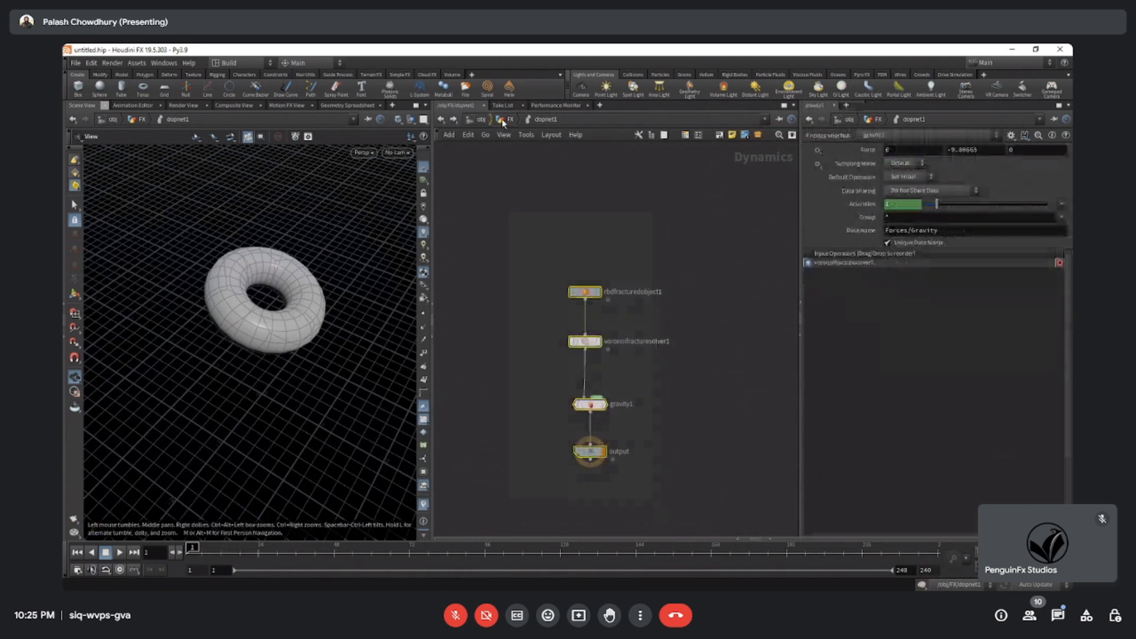
click(503, 120)
middle_drag(606, 358, 523, 361)
drag(717, 398, 645, 341)
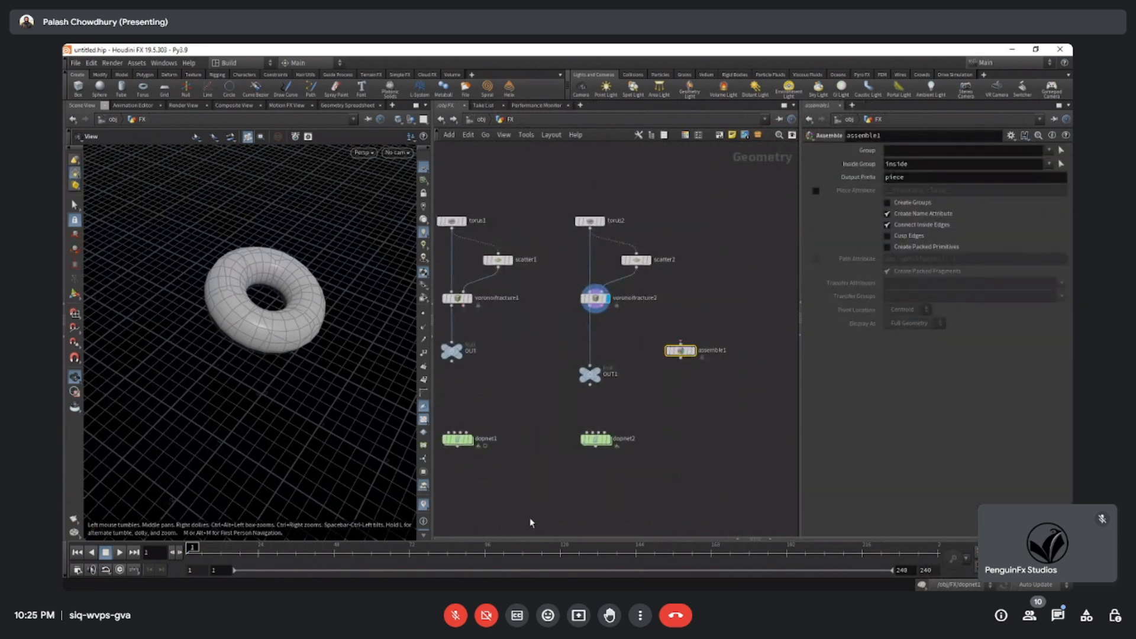
middle_drag(530, 469, 565, 437)
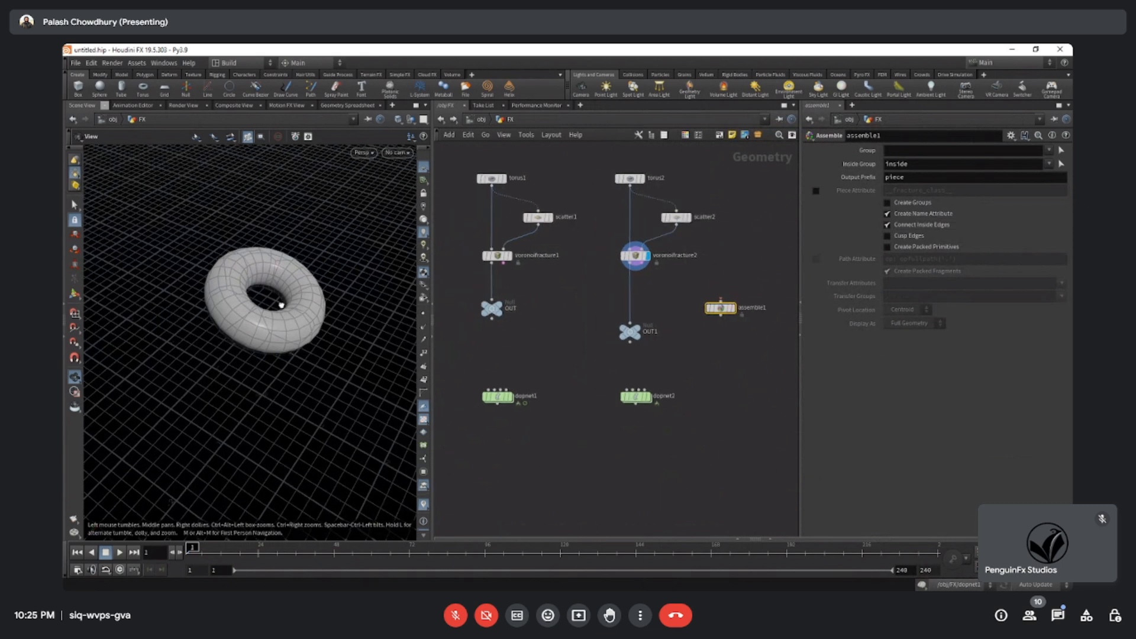
Display OUT, scatter1 and voronoifracture1 in turn, inspecting the geometry information of scatter1 and voronoifracture1 and the torus up close.
click(518, 346)
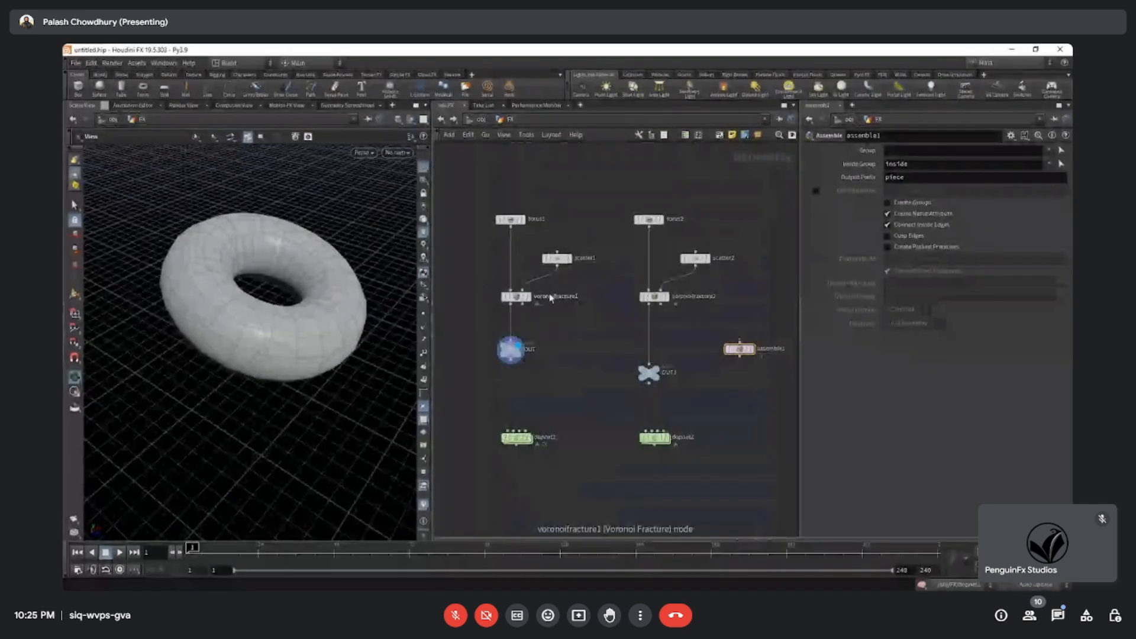
click(569, 260)
middle_click(547, 261)
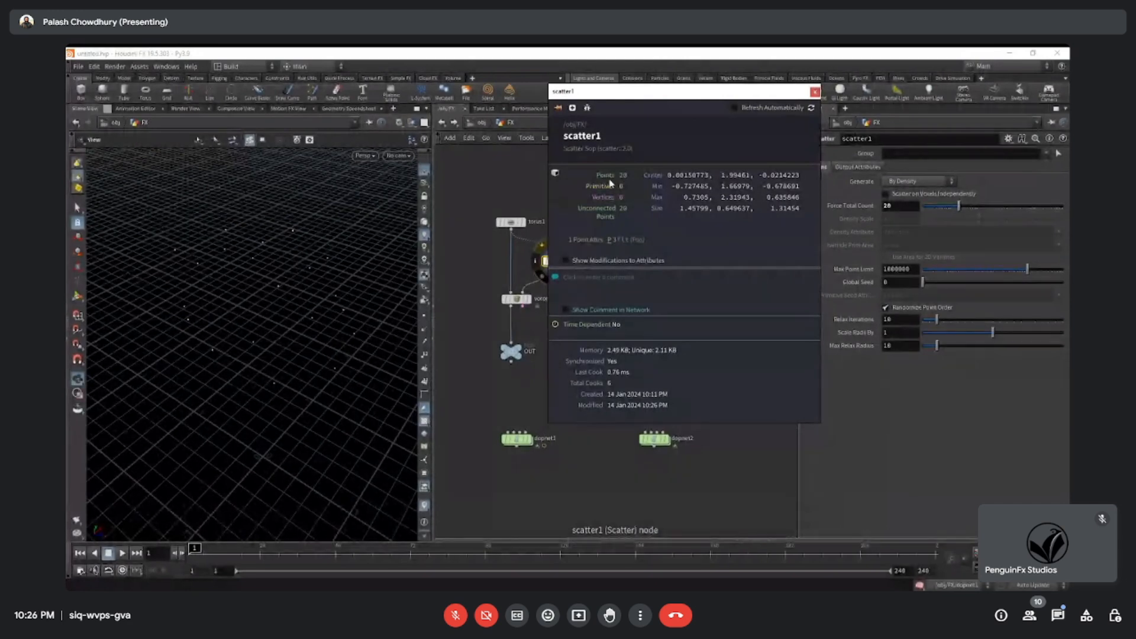
click(524, 171)
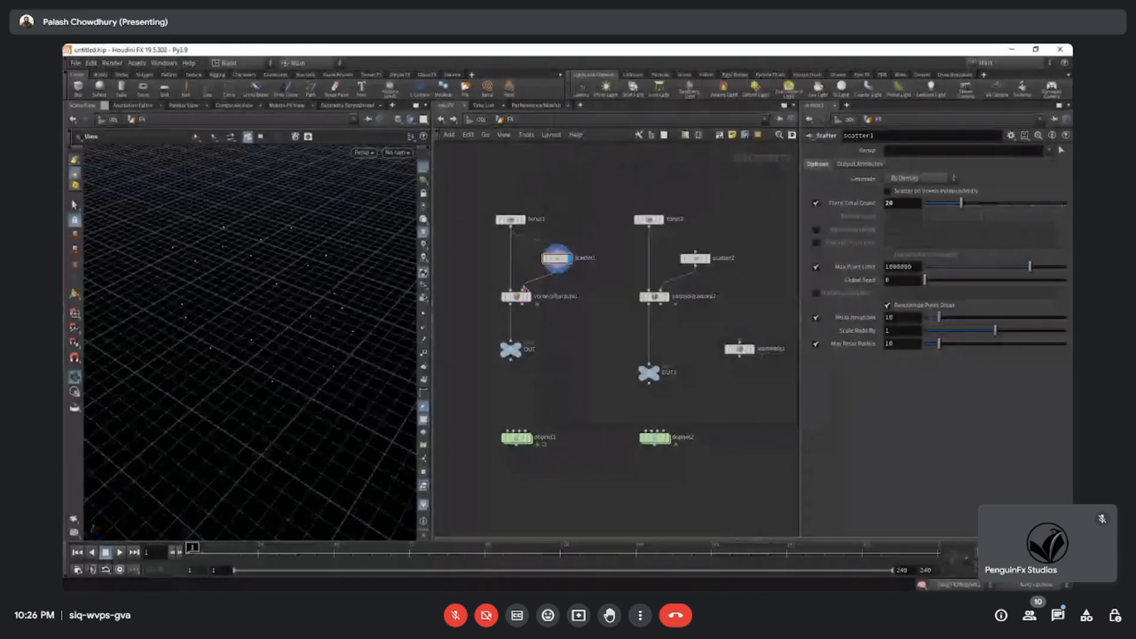
click(533, 298)
click(494, 298)
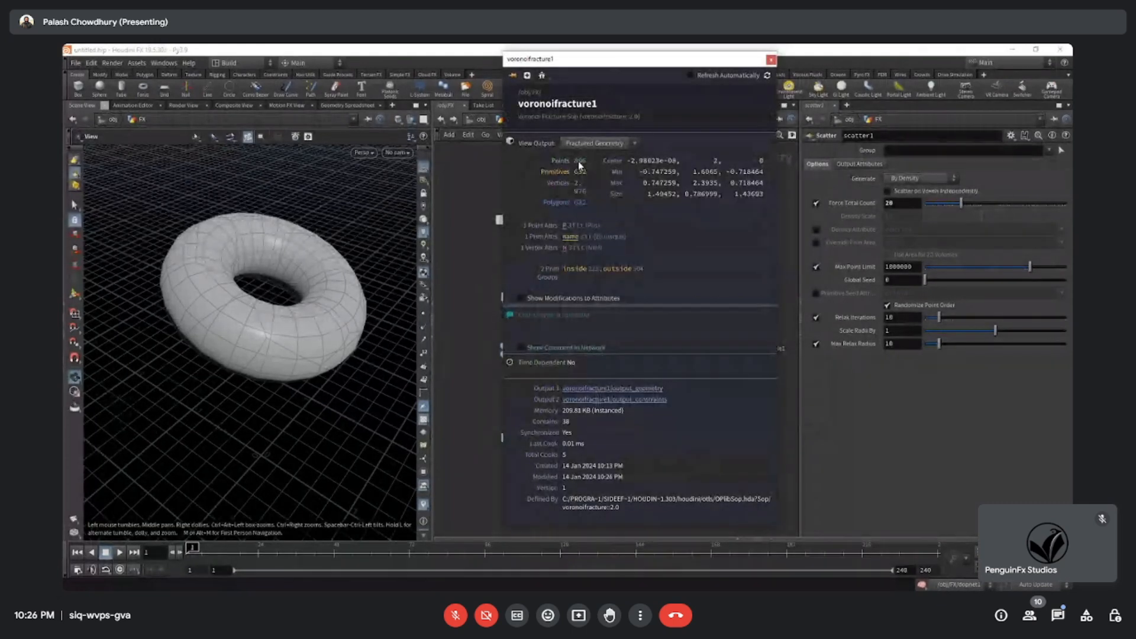
click(467, 215)
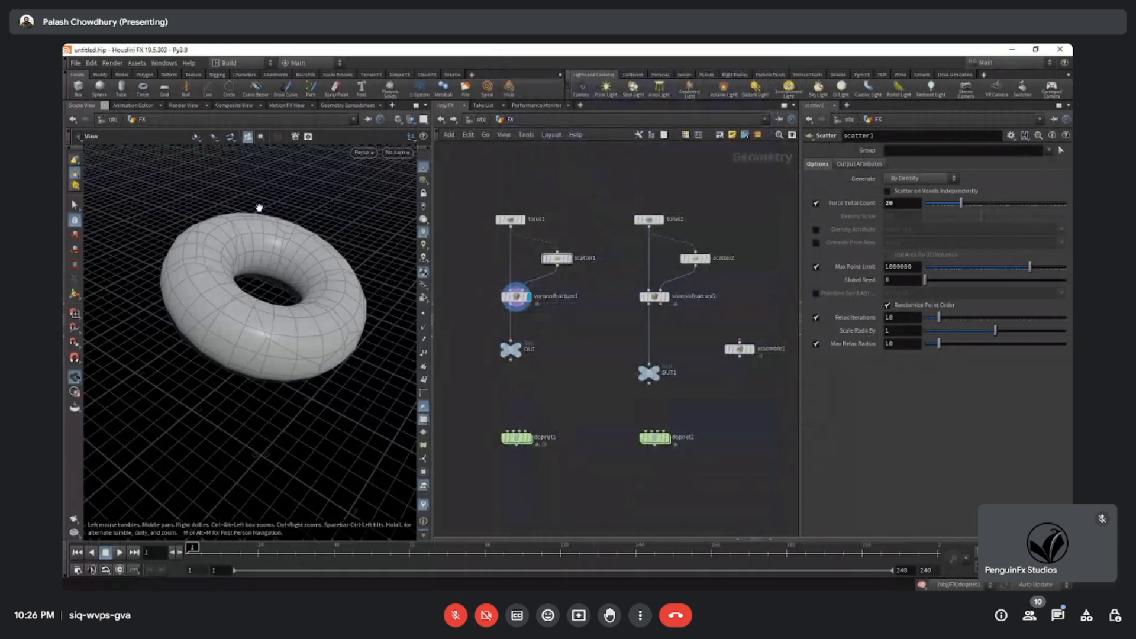
right_drag(215, 323, 238, 331)
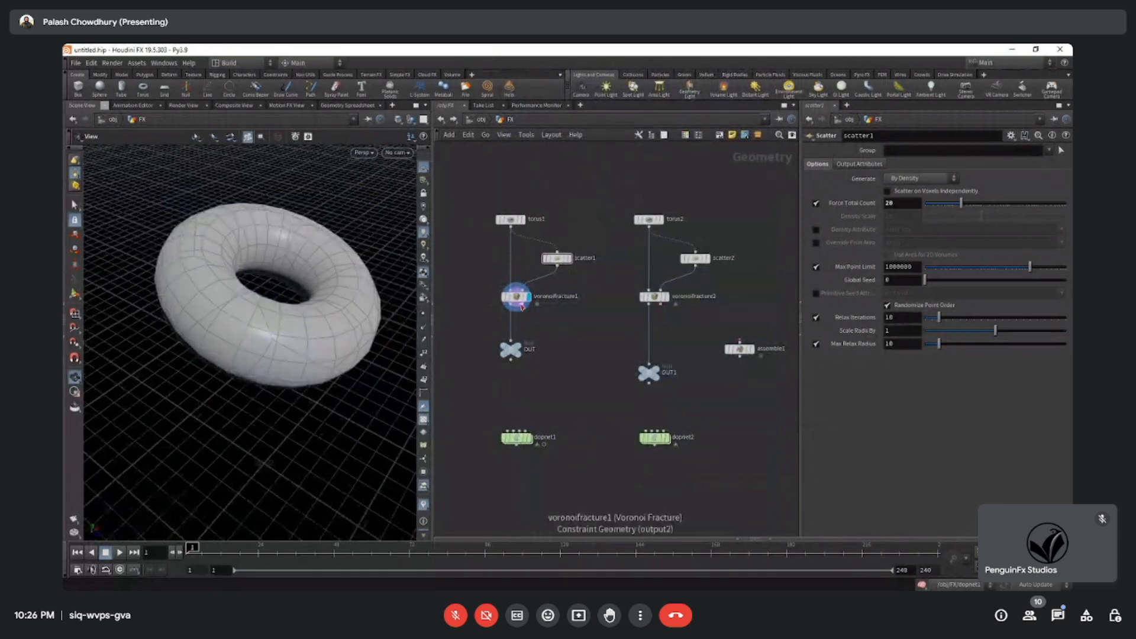
Add a Blast node beside the original chain, feed it from voronoifracture1 and display its result.
middle_drag(462, 340, 503, 324)
key(Tab)
text(bl)
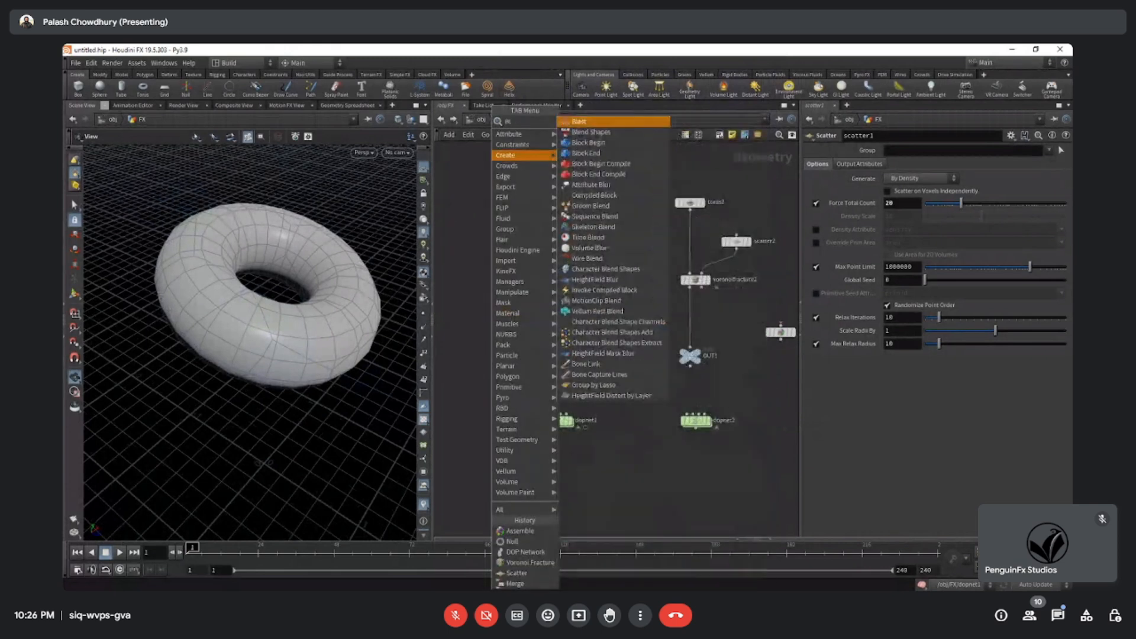
key(Return)
click(460, 311)
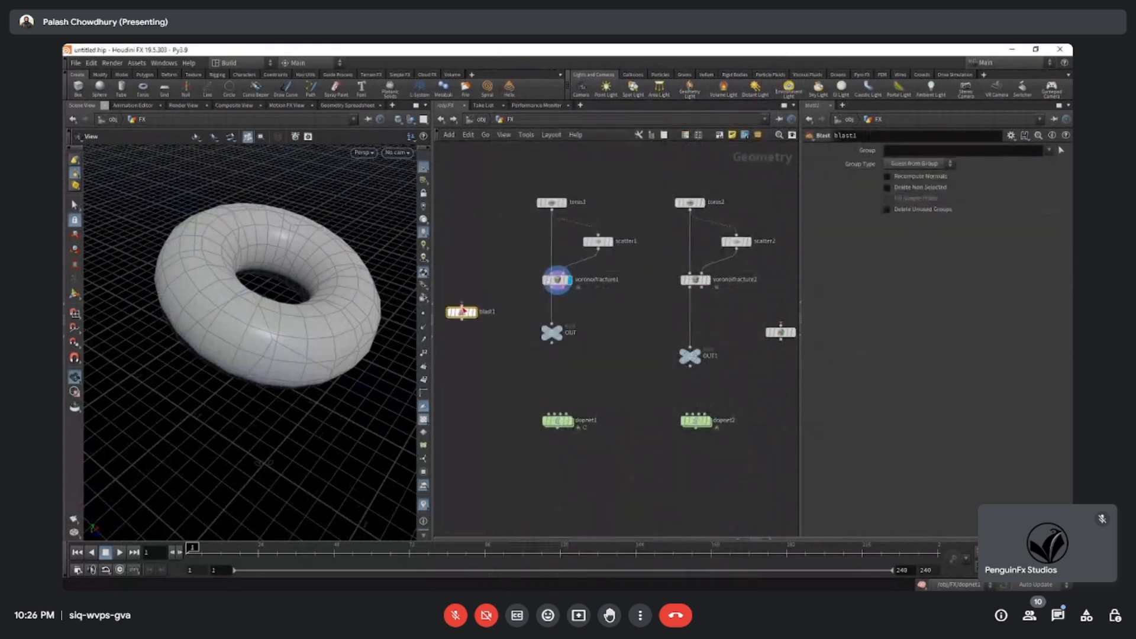
click(476, 314)
middle_drag(475, 313, 523, 324)
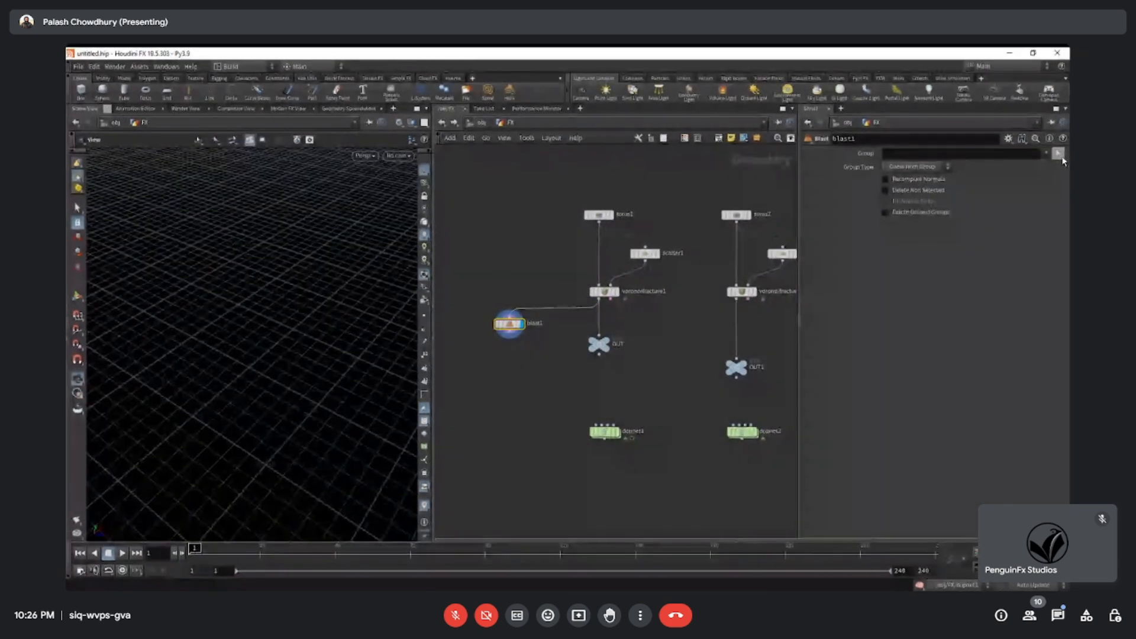
Isolate one front piece of the torus in blast1 using primitives 173-206 with Delete Non Selected, and check its geometry information.
click(1064, 153)
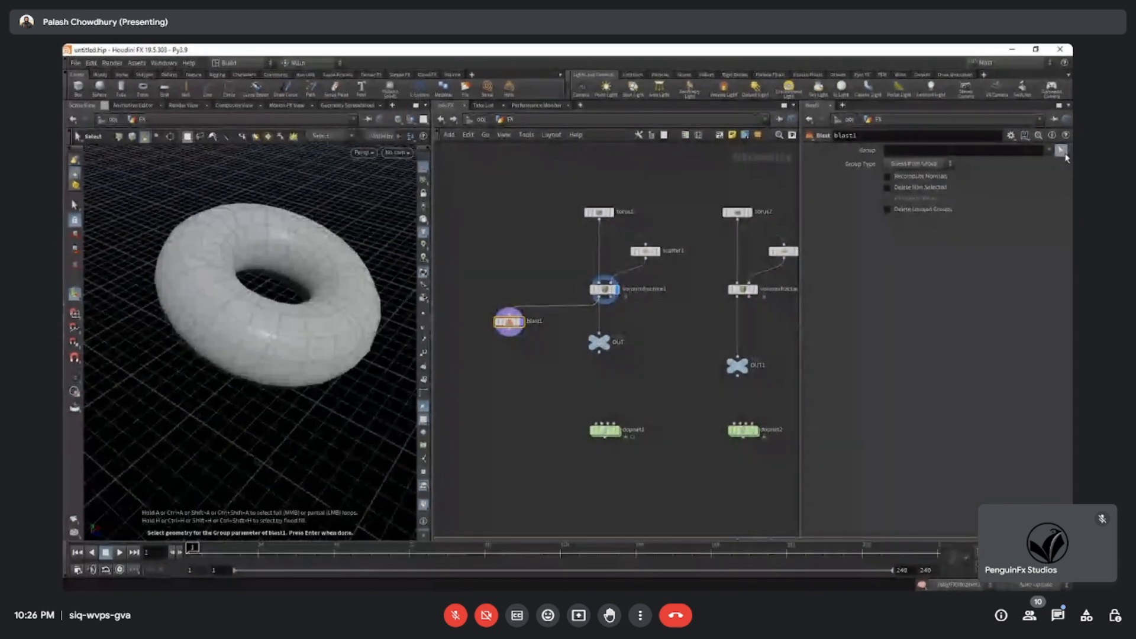
click(298, 336)
key(Return)
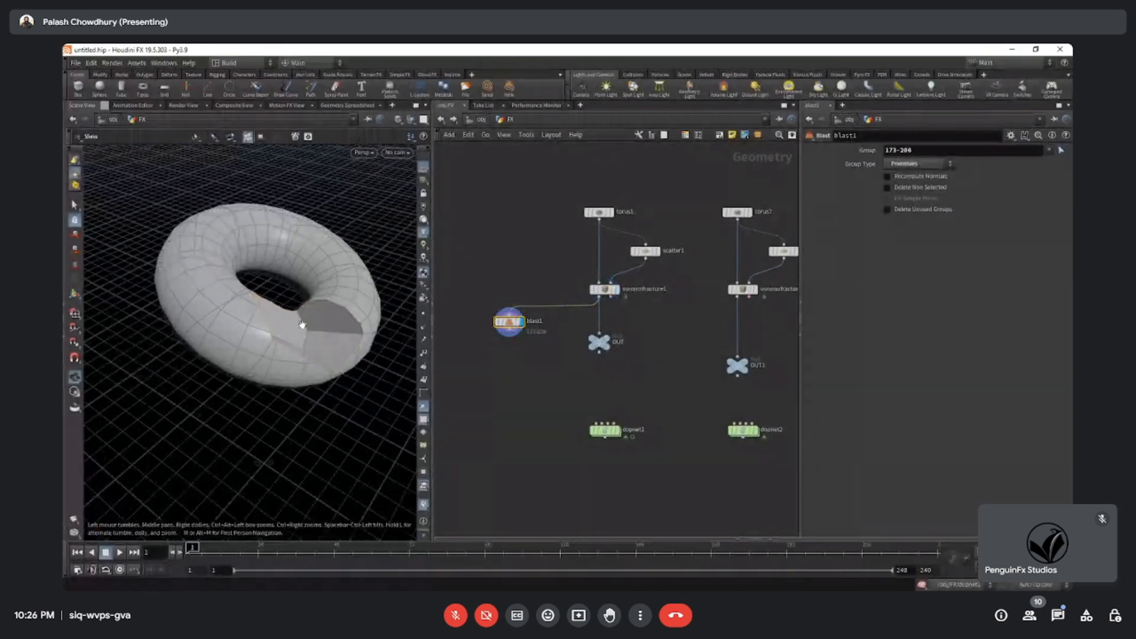
click(932, 188)
drag(314, 345, 353, 336)
click(484, 325)
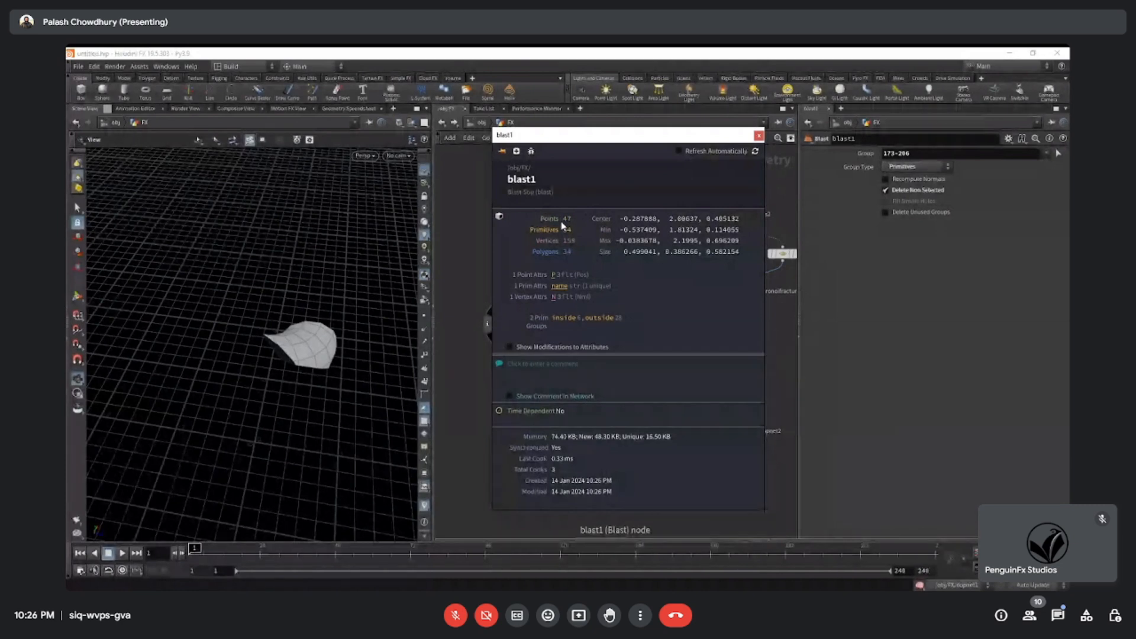
Add an Assemble node below blast1, display it and enable Create Packed Primitives.
key(Tab)
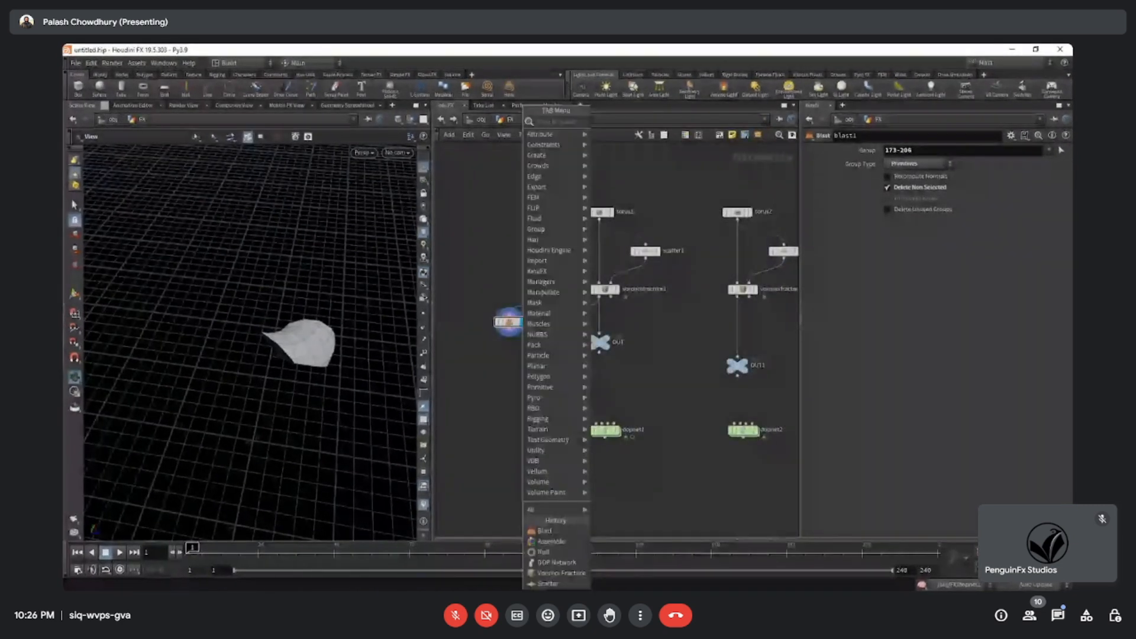
text(ass)
key(Return)
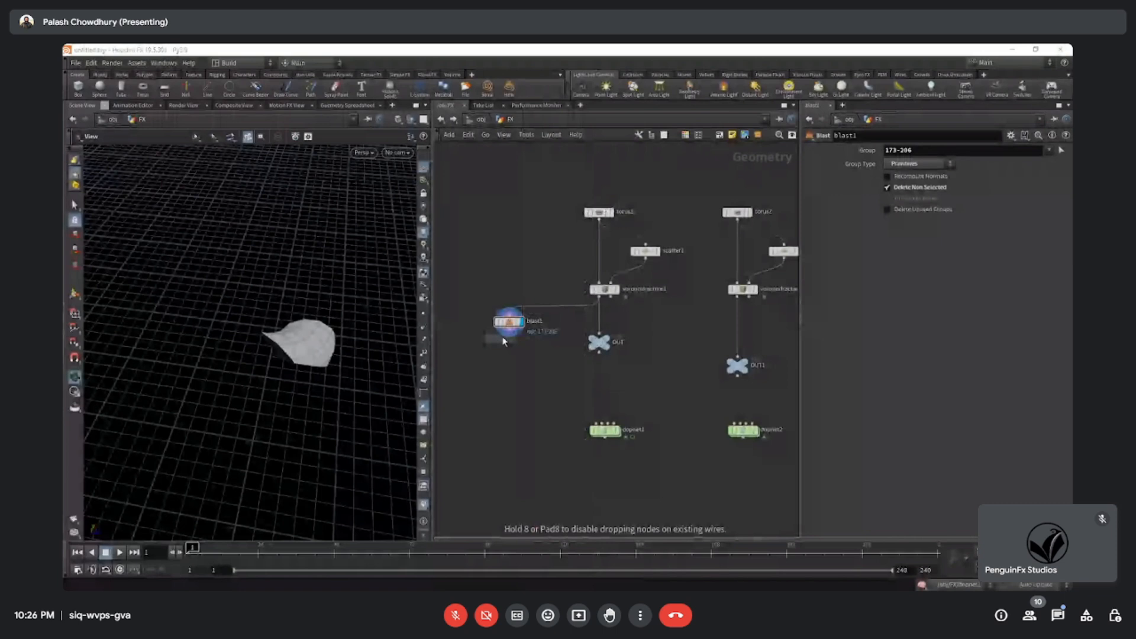
click(508, 355)
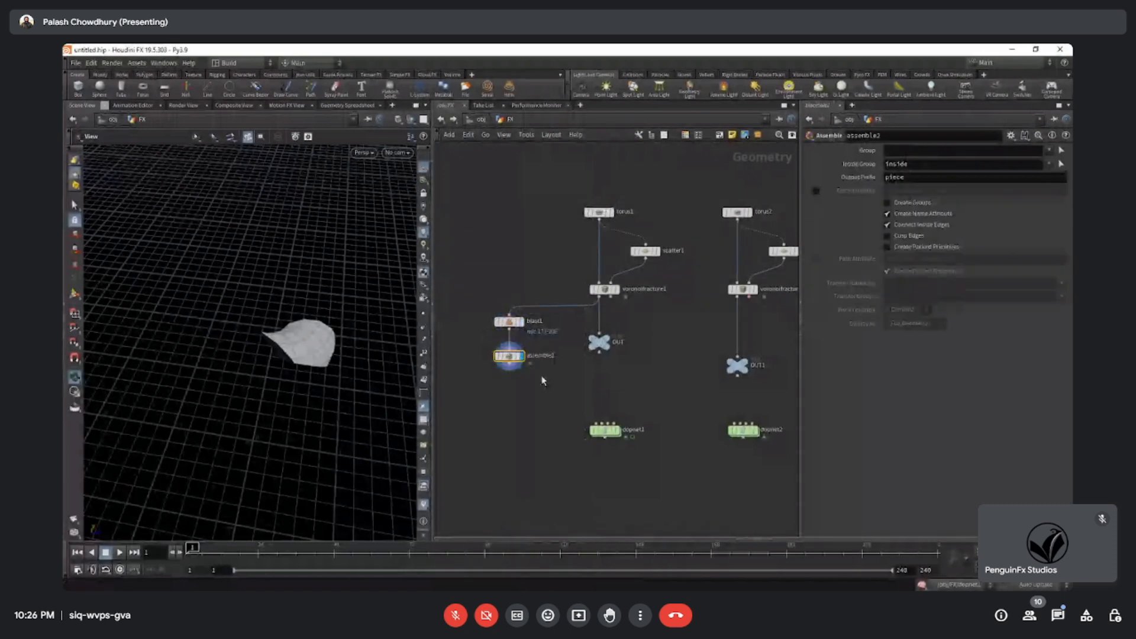
click(918, 250)
Compare the geometry information of the packed assemble2 piece with the unpacked blast1 piece.
mouse_move(490, 356)
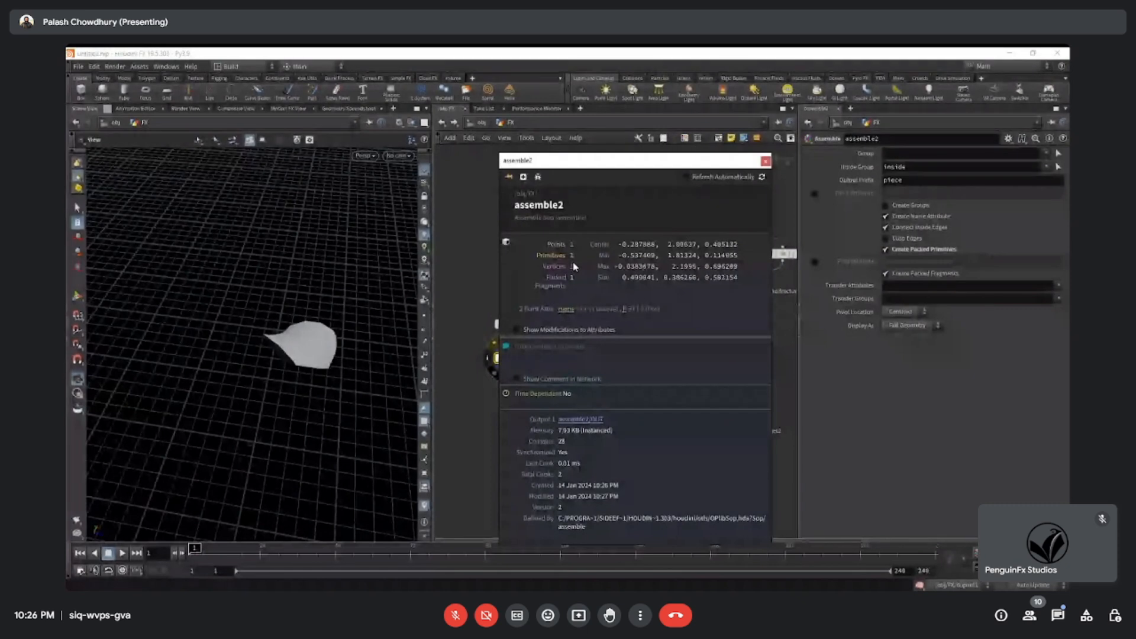
click(508, 322)
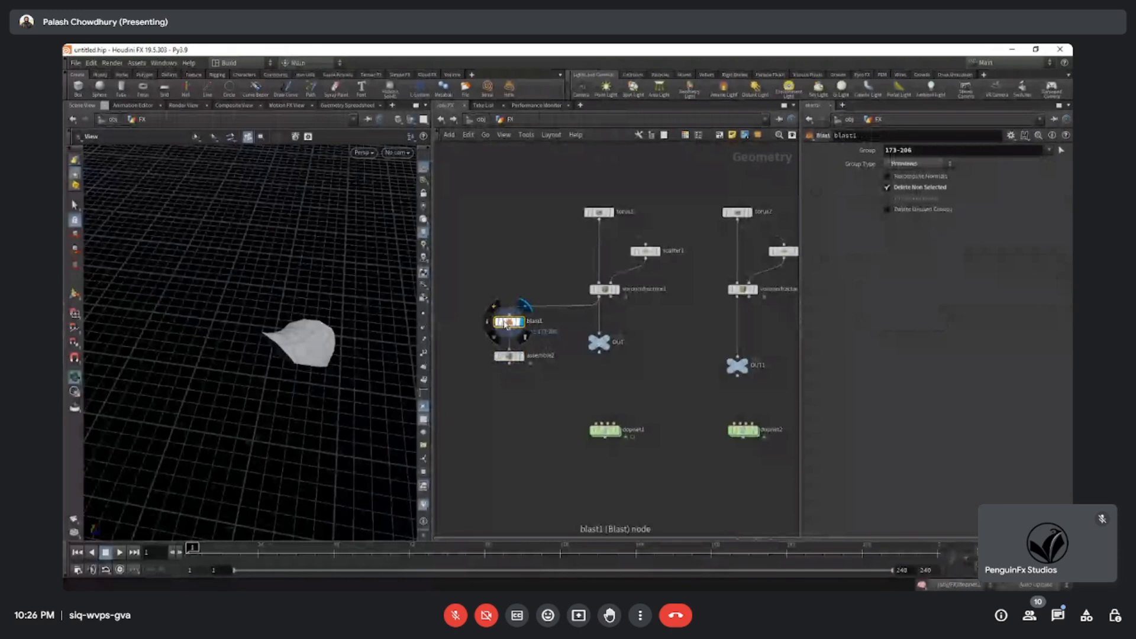
mouse_move(491, 324)
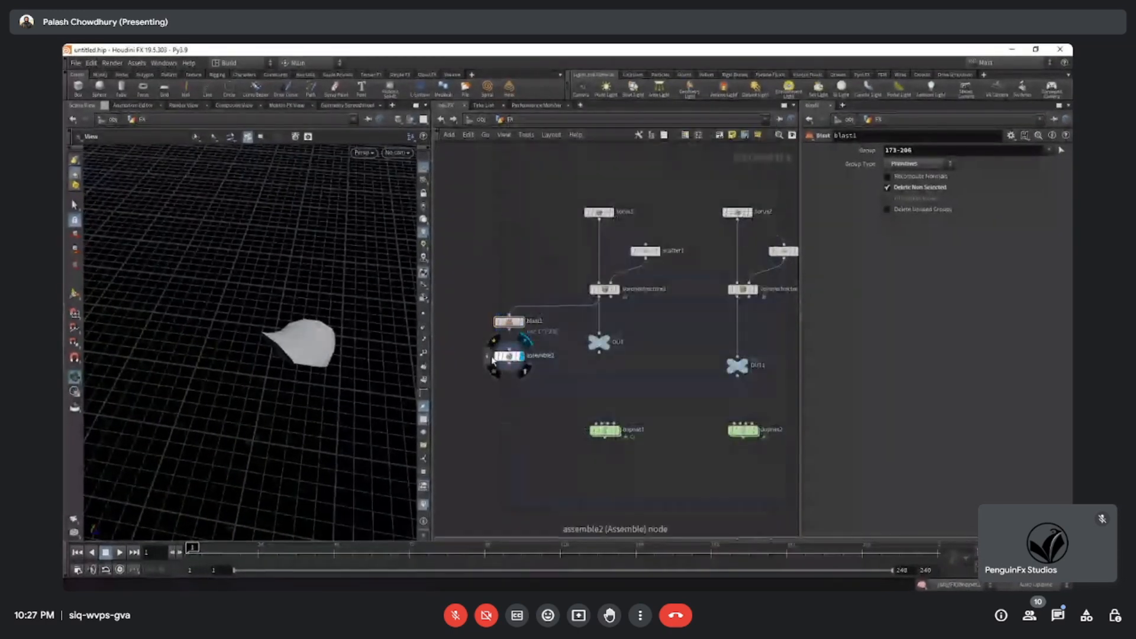
click(492, 358)
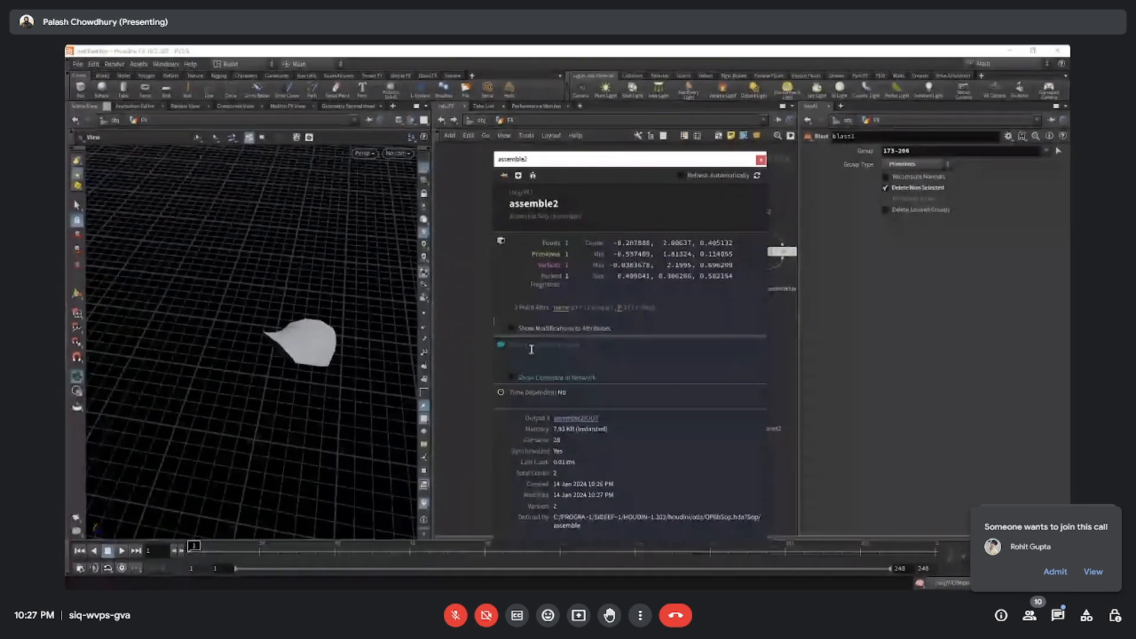
Review the original torus, scatter and fracture chain and select its dopnet1 node.
drag(464, 176, 663, 459)
middle_drag(657, 376, 616, 379)
click(597, 394)
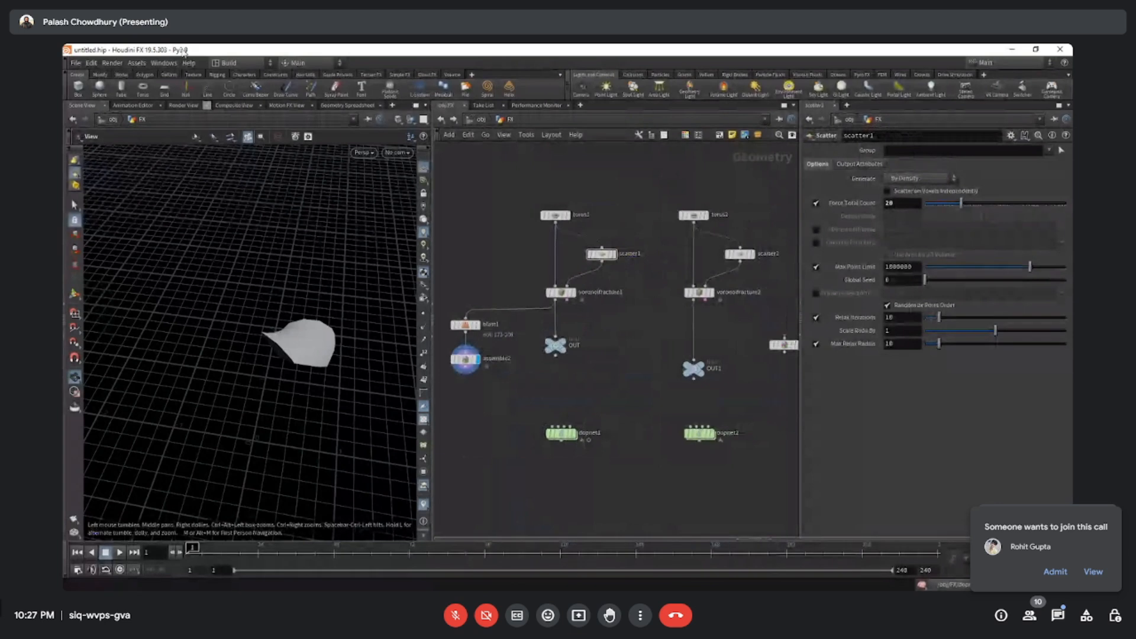
double_click(550, 439)
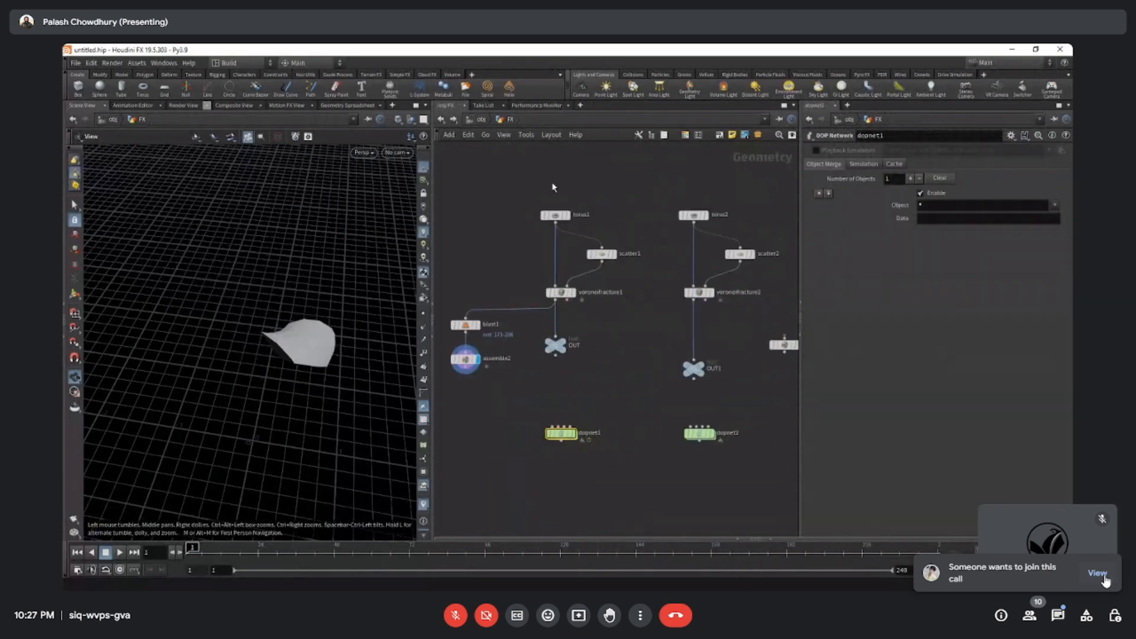
Switch to the Google Meet participant list, admit the person waiting to join, and close the list.
click(1101, 578)
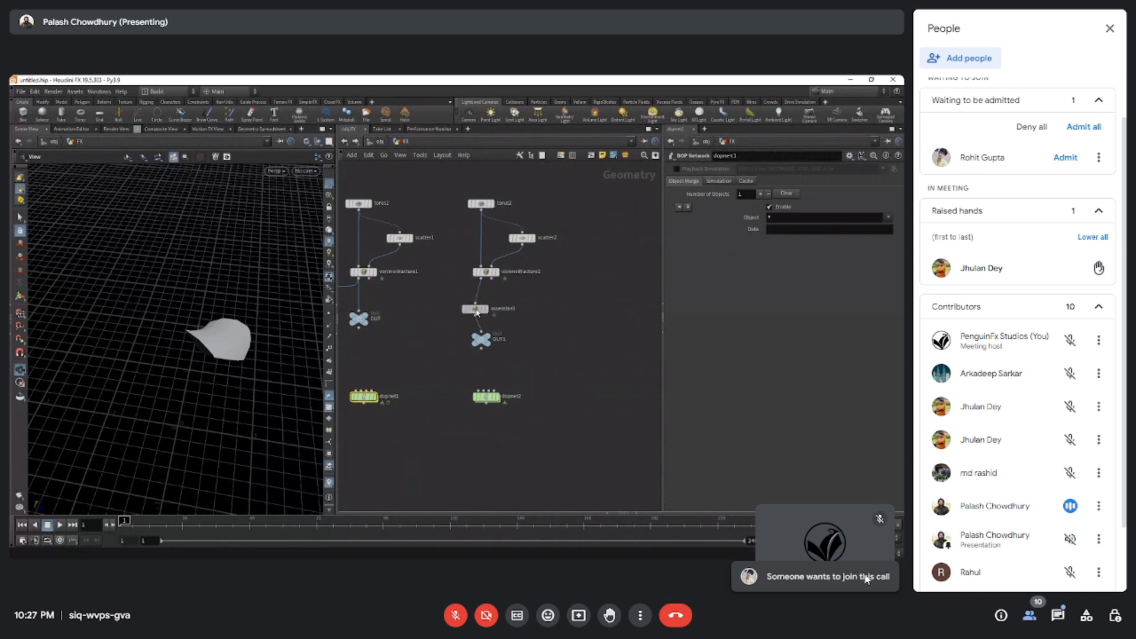
click(1065, 158)
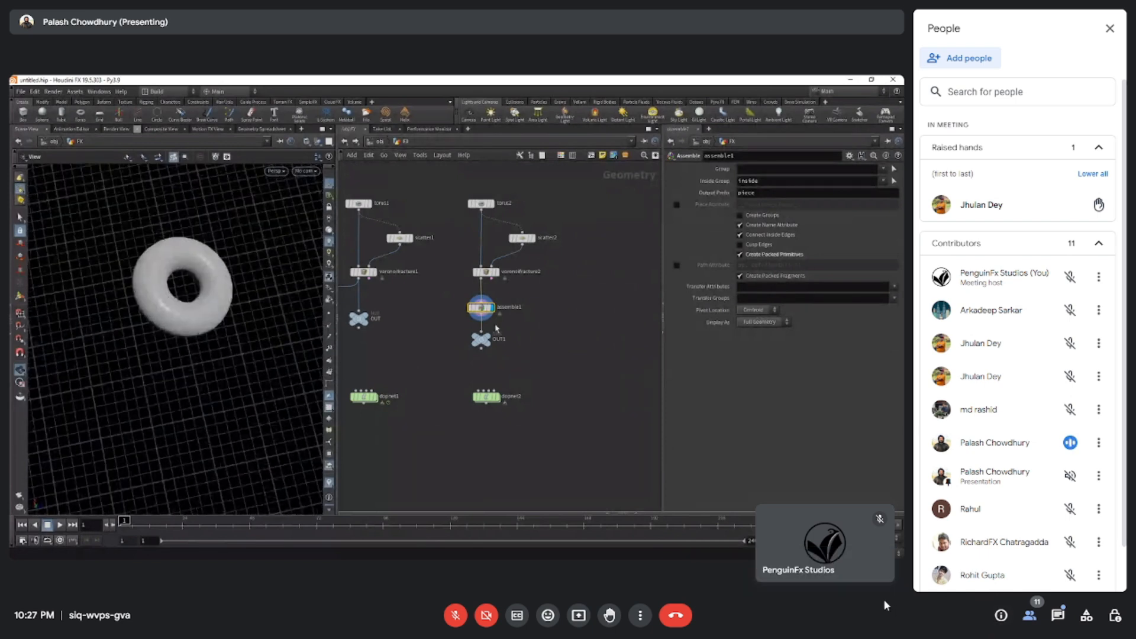
mouse_move(827, 556)
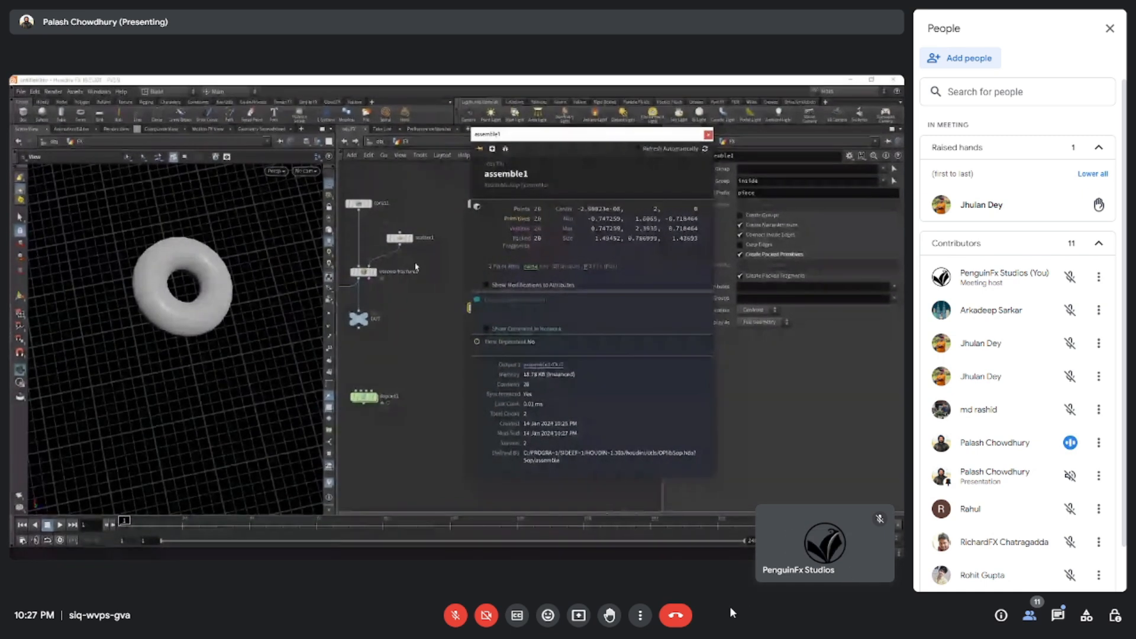
click(640, 615)
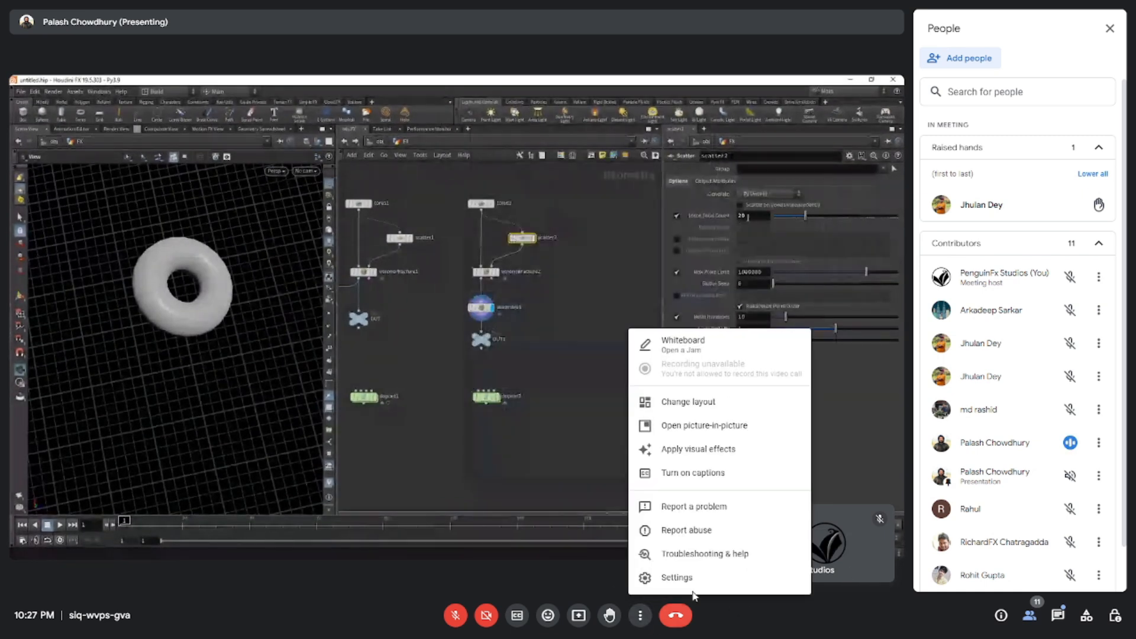
click(787, 609)
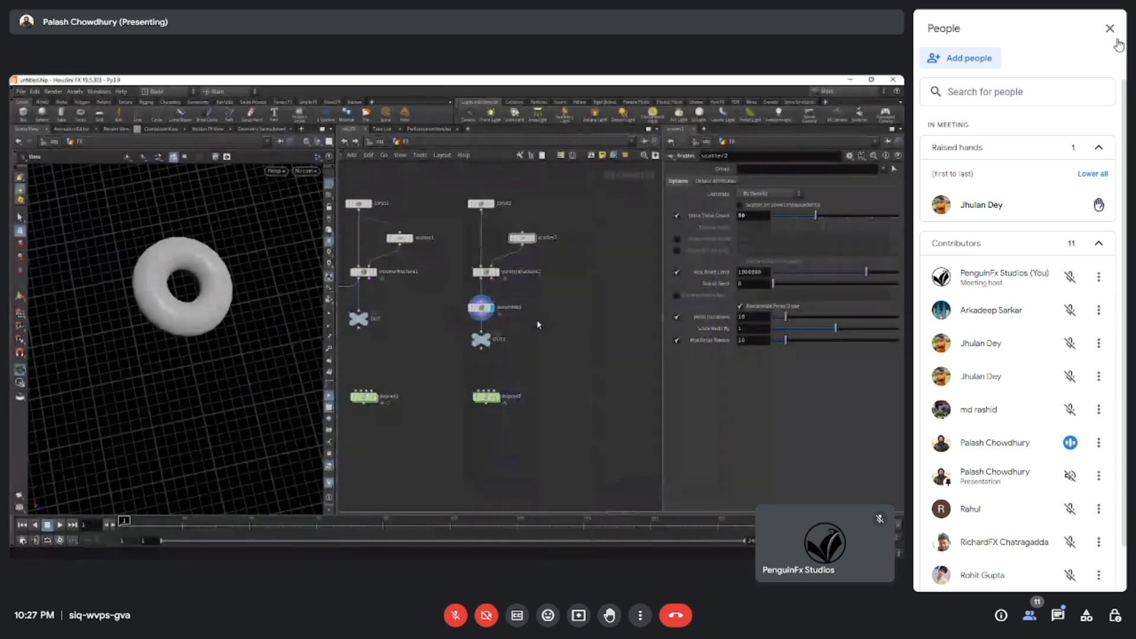
click(1111, 28)
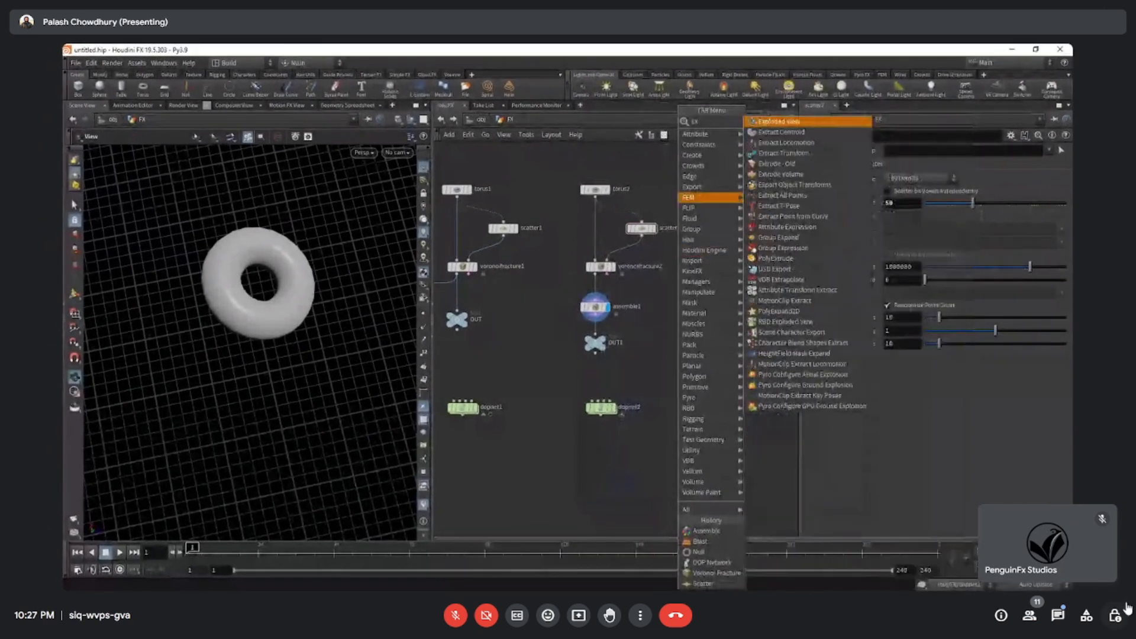
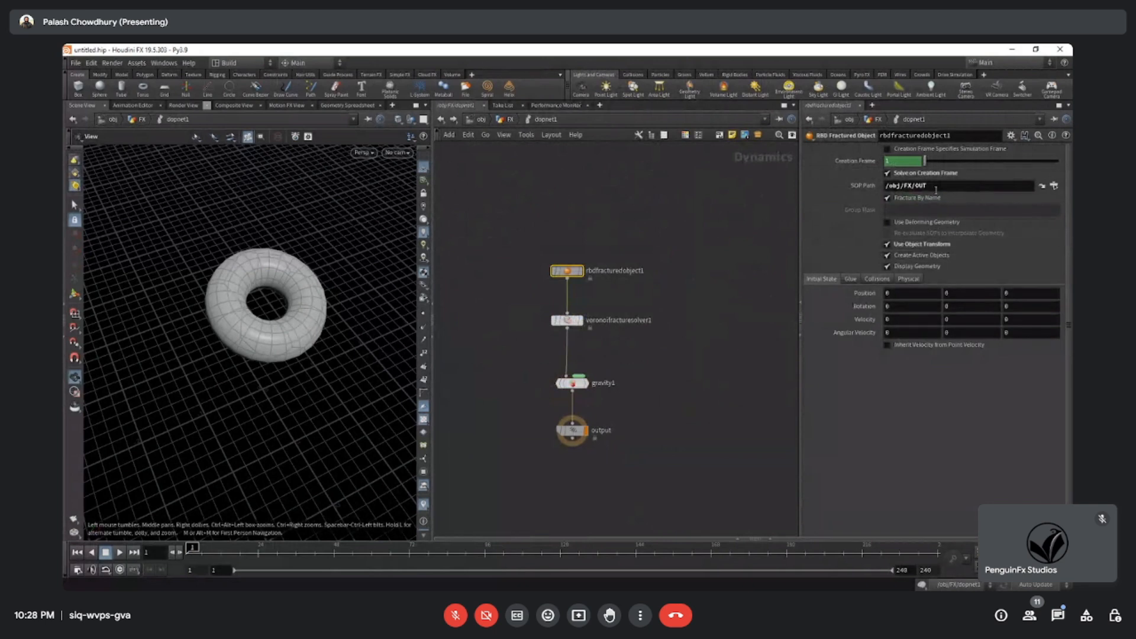
Spread out OUT1 and dopnet2 in the FX network and delete rbdfracturedobject1 and voronoifracturesolver1 inside dopnet2.
click(507, 120)
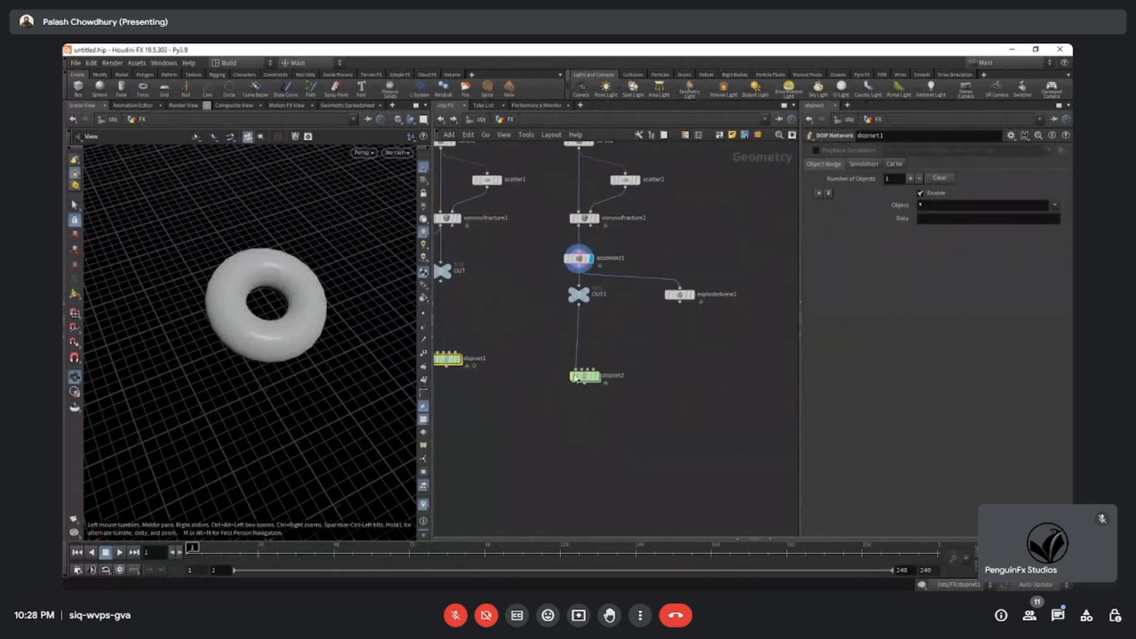
drag(588, 394, 592, 409)
drag(581, 295, 584, 320)
double_click(580, 400)
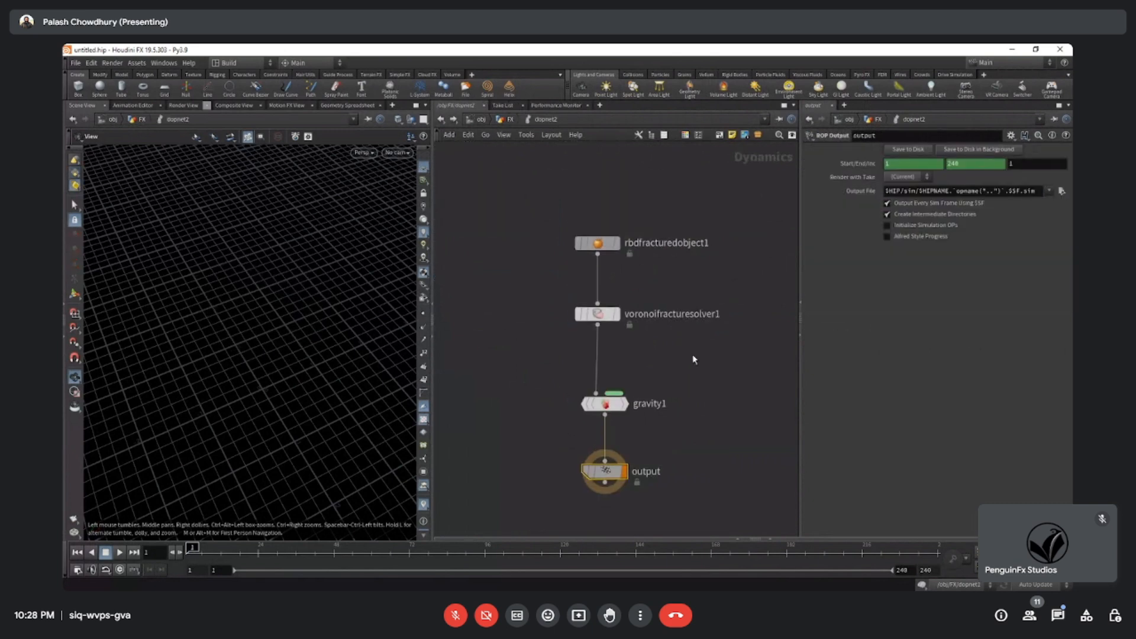
drag(693, 359, 525, 203)
key(Delete)
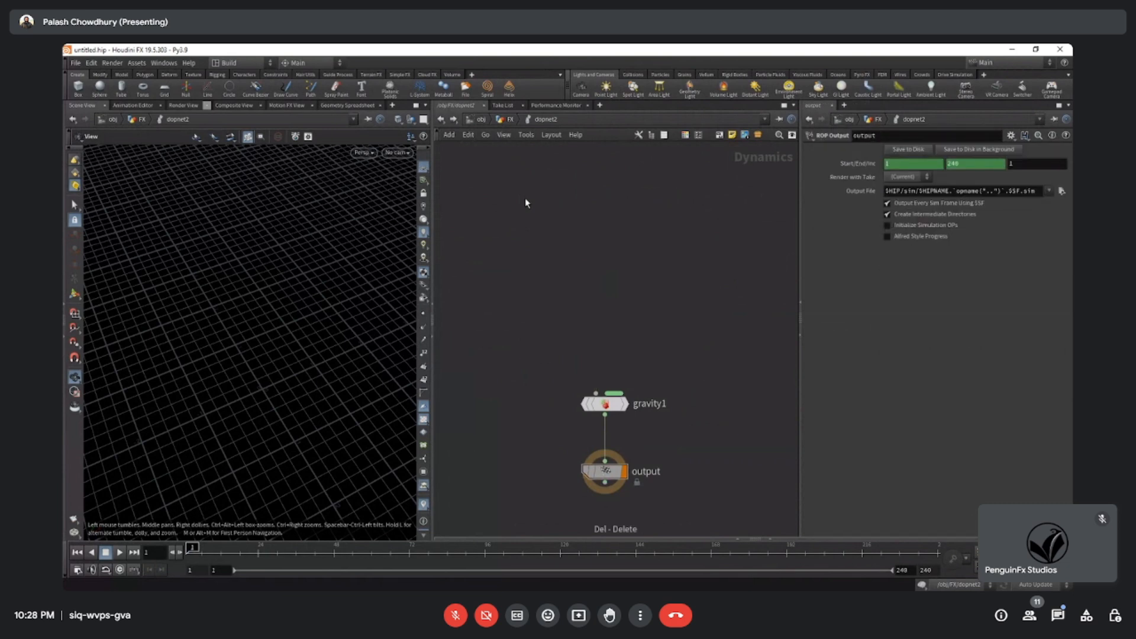
Add an RBD Packed Object node above gravity1 in dopnet2.
key(Tab)
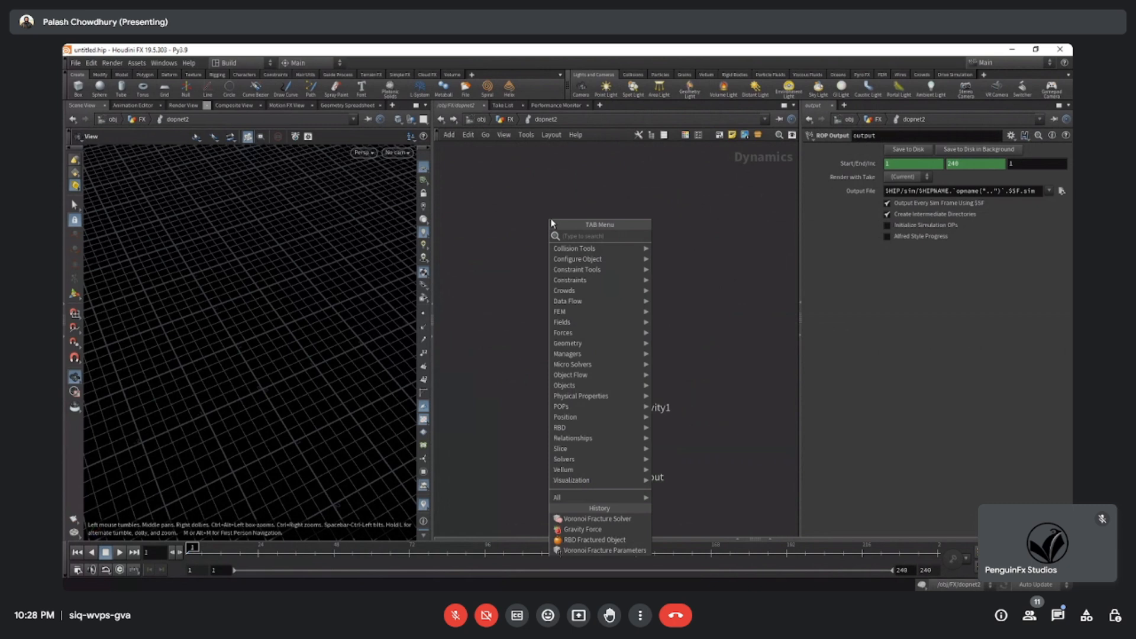
text(RBD)
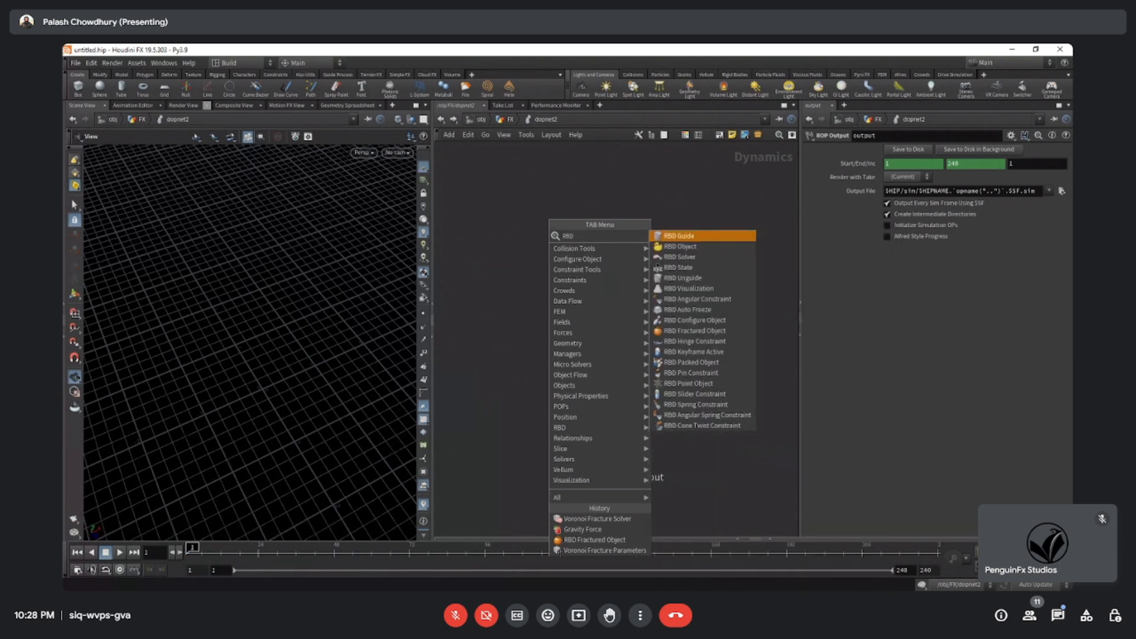
click(703, 362)
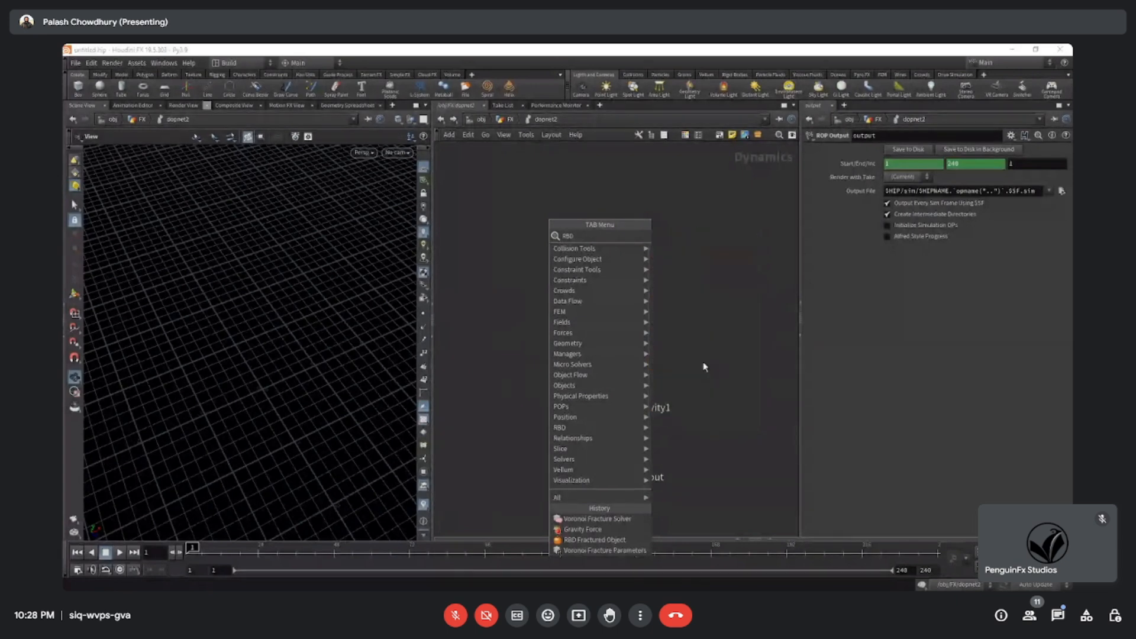
click(598, 237)
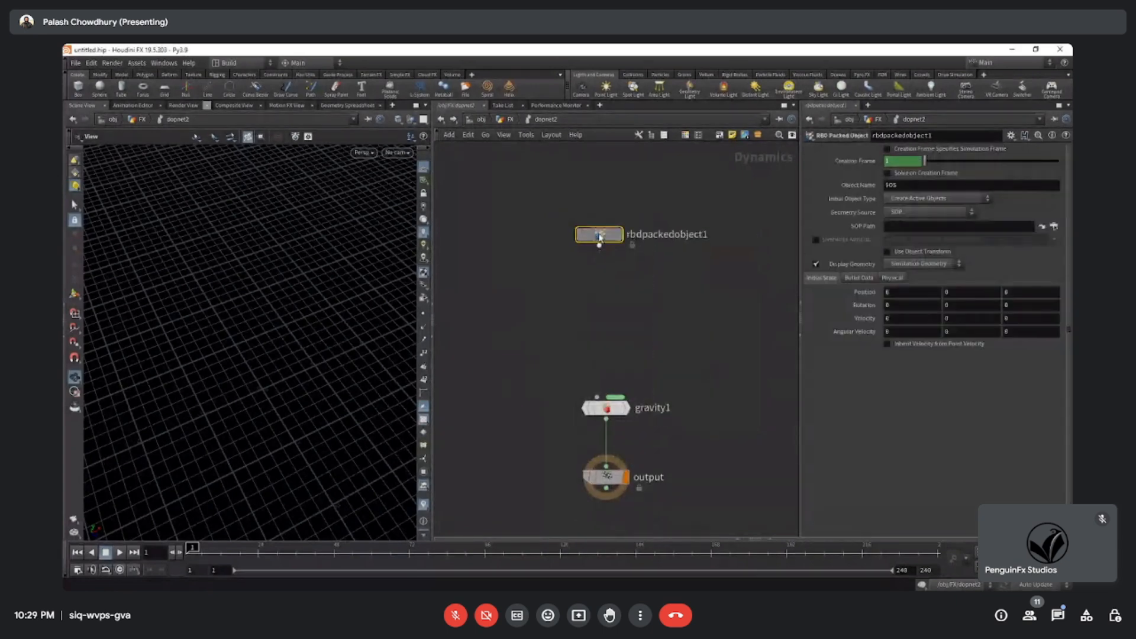
Check assemble1's packed primitive settings and connect rbdpackedobject1 to gravity1 inside dopnet2.
click(510, 120)
click(580, 258)
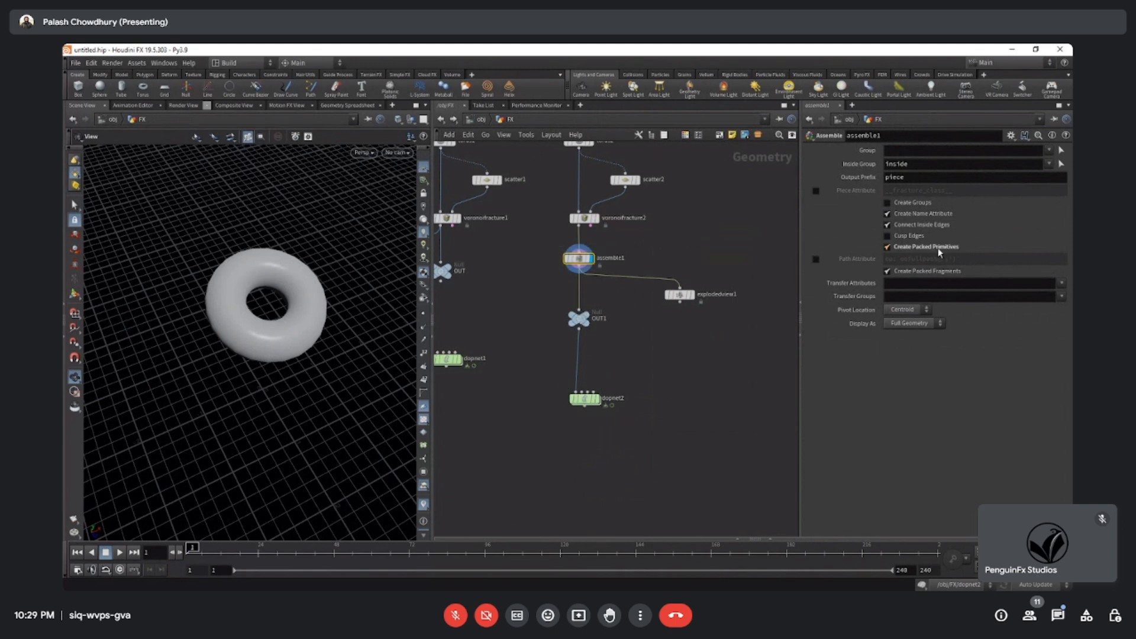
double_click(584, 399)
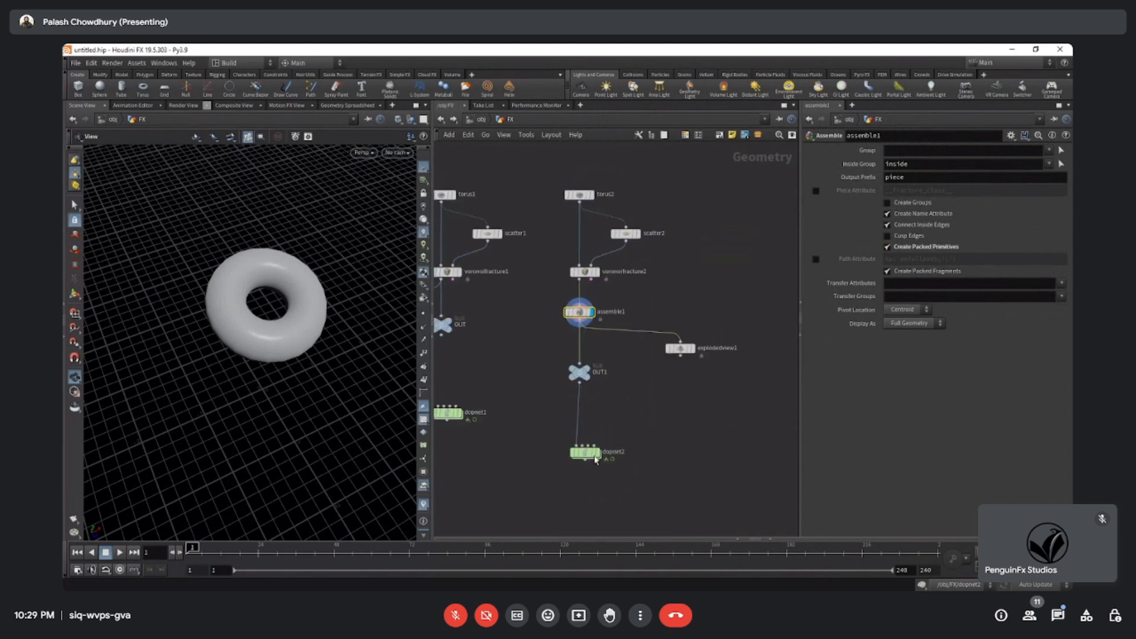
drag(587, 413, 596, 254)
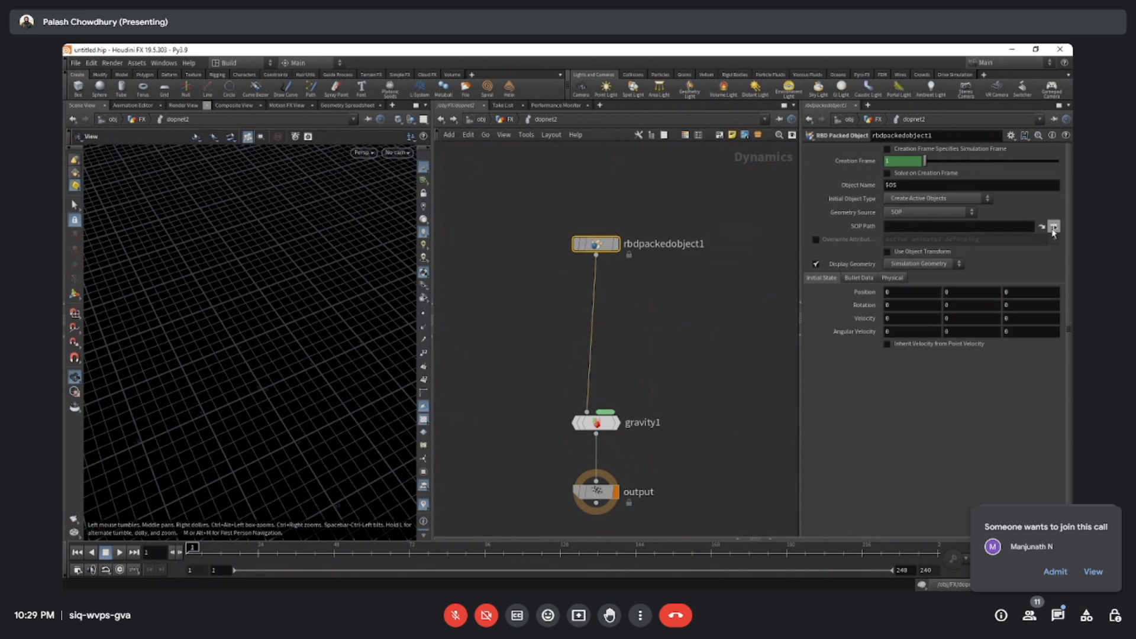
Admit the person waiting to join the Google Meet call.
click(1055, 572)
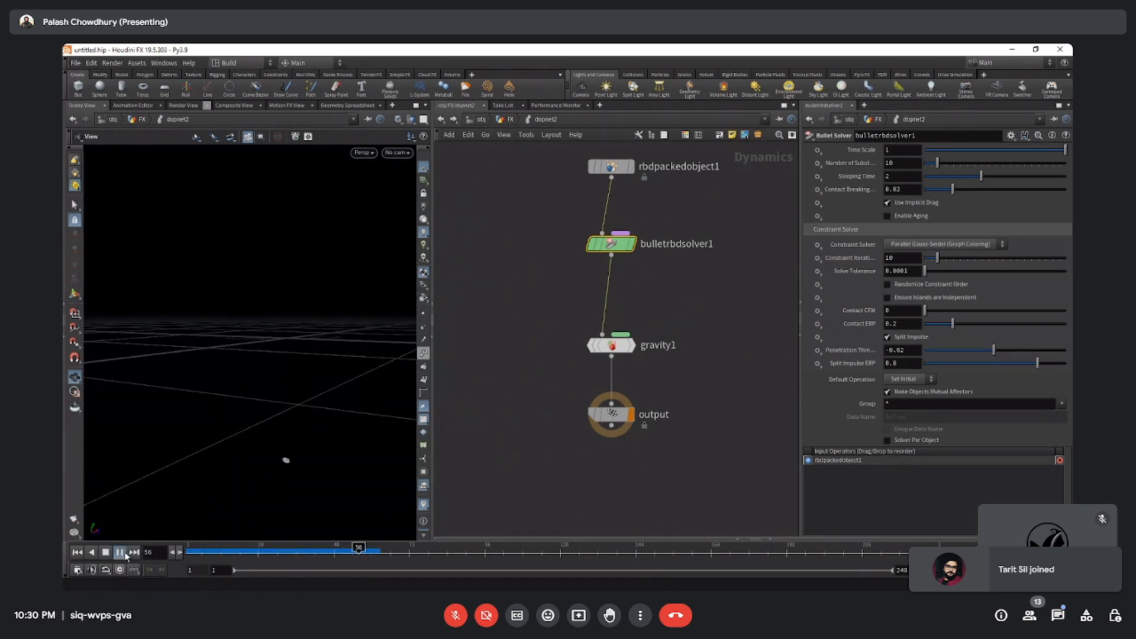
Stop the bullet simulation playback and inspect the torus from a low angle at frame 1.
click(121, 553)
right_drag(287, 330, 621, 295)
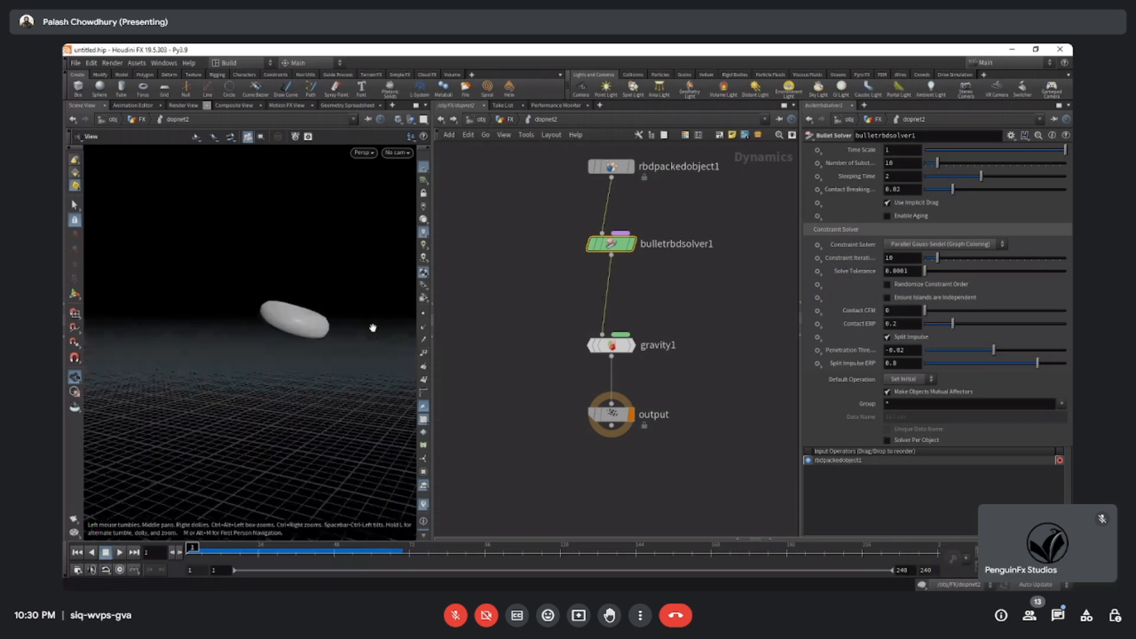
middle_drag(373, 325, 254, 327)
right_drag(272, 371, 491, 371)
middle_drag(492, 371, 509, 368)
right_drag(356, 368, 170, 372)
middle_drag(172, 373, 207, 377)
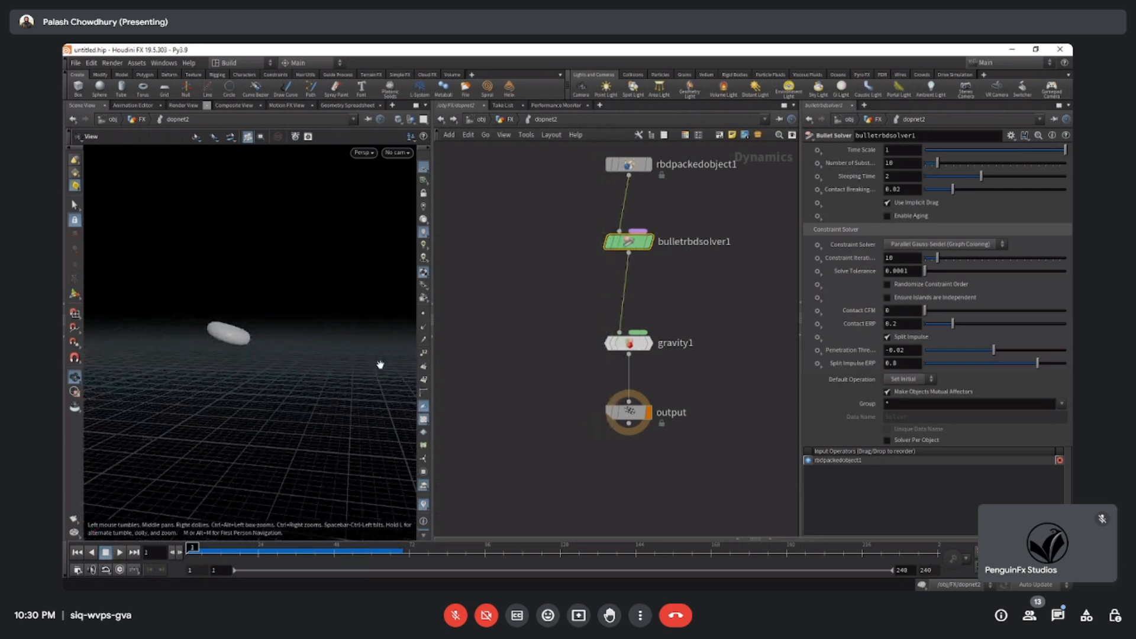
Add a Ground Plane node beside the bulletrbdsolver1 chain in dopnet2.
key(Tab)
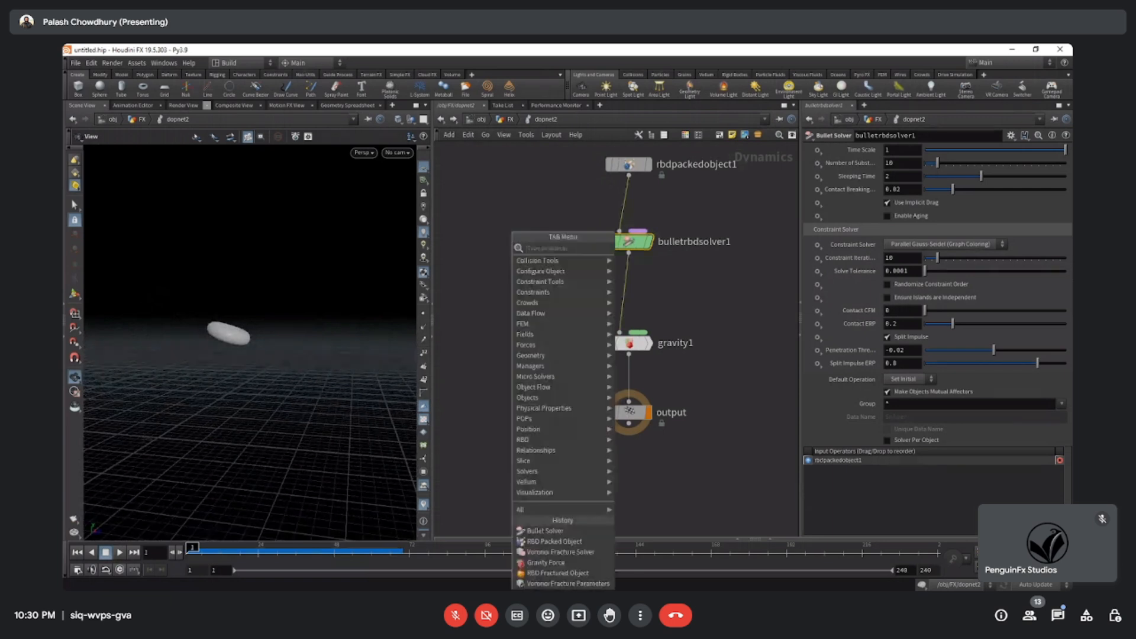
text(GR)
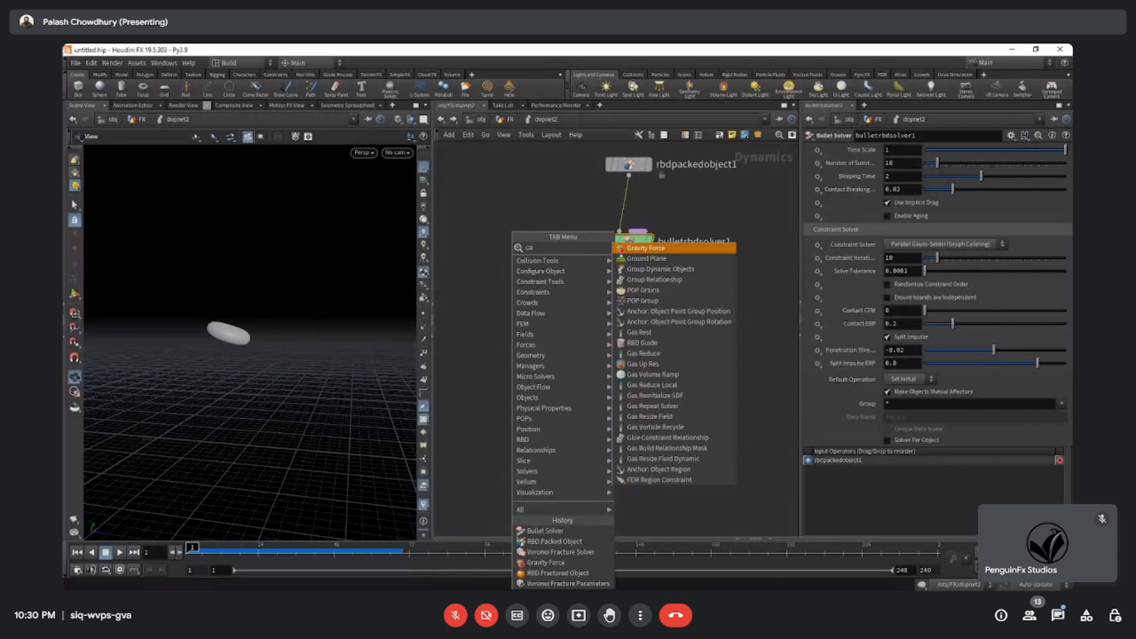
text(O)
key(Return)
click(525, 370)
mouse_move(526, 383)
middle_down()
mouse_move(546, 392)
mouse_move(538, 366)
middle_up()
Add a Merge node joining groundplane1 and bulletrbdsolver1 and feed it into gravity1.
key(Tab)
text(m)
key(Return)
click(539, 375)
drag(504, 323, 538, 365)
drag(650, 261, 628, 416)
drag(663, 356, 560, 440)
click(560, 440)
middle_drag(639, 413, 665, 367)
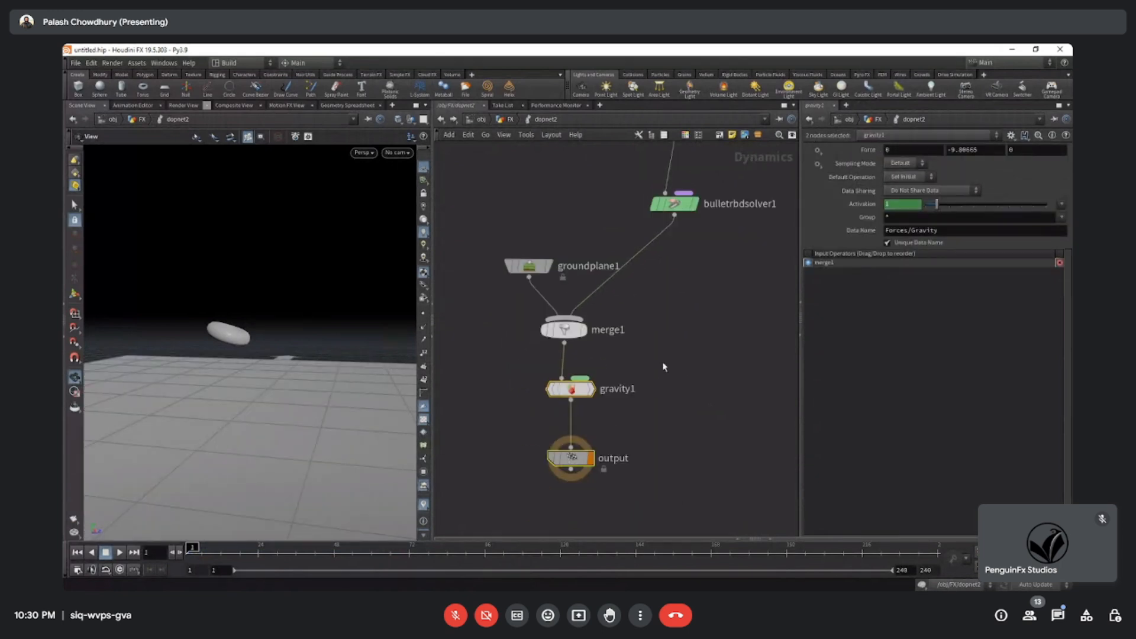
Play the packed torus falling onto the ground plane and return to frame 1.
click(121, 553)
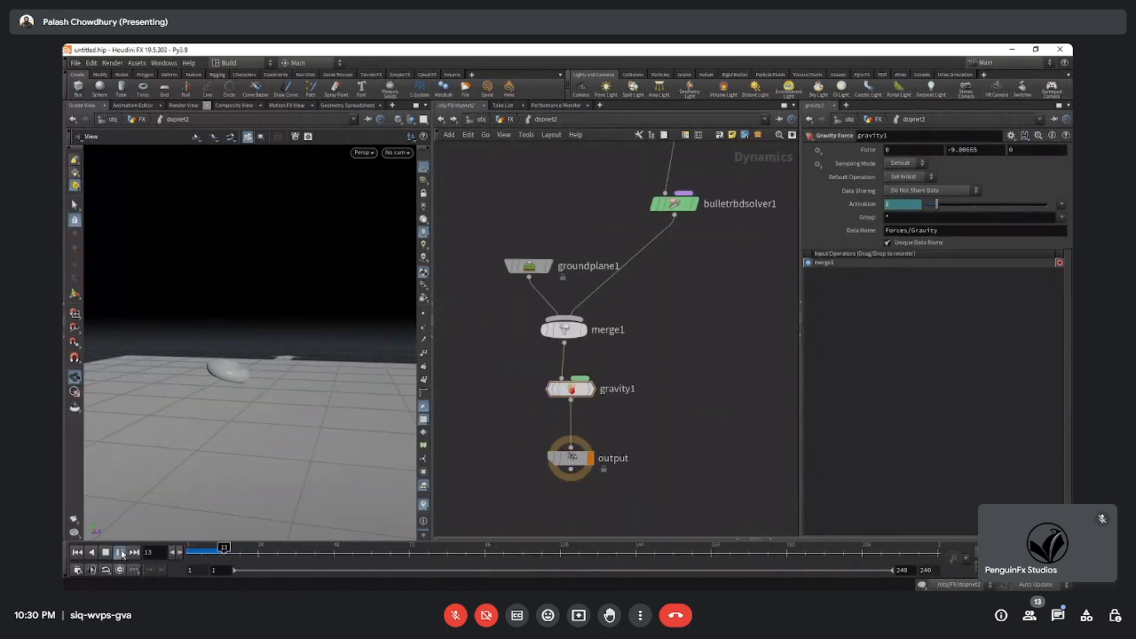
drag(201, 379, 226, 453)
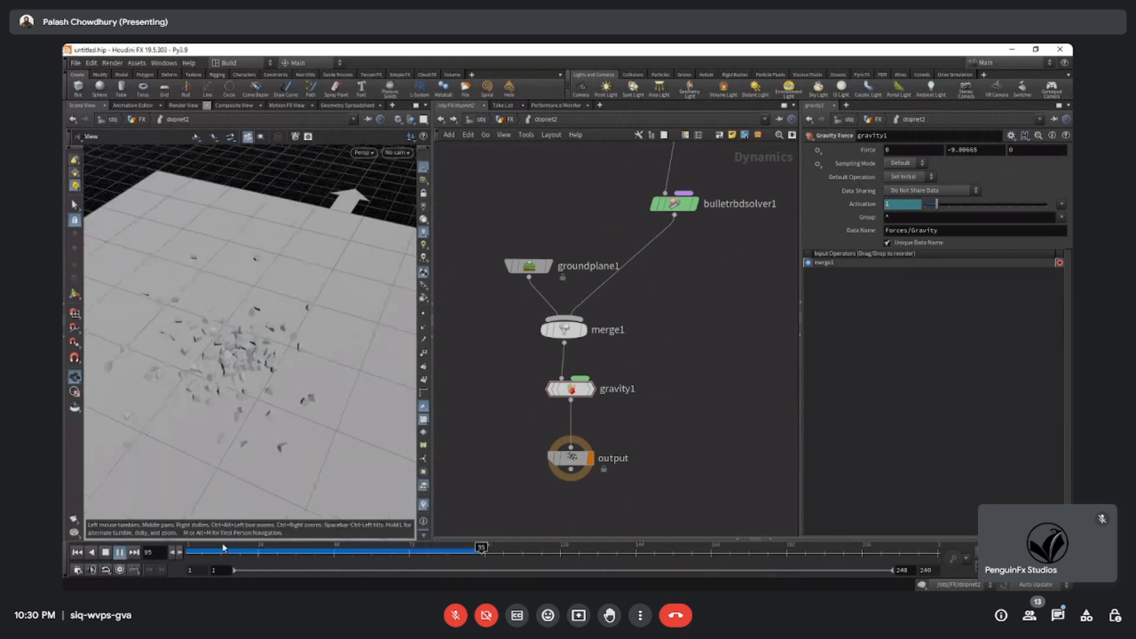
click(78, 553)
click(119, 553)
click(119, 554)
key(ctrl+Up)
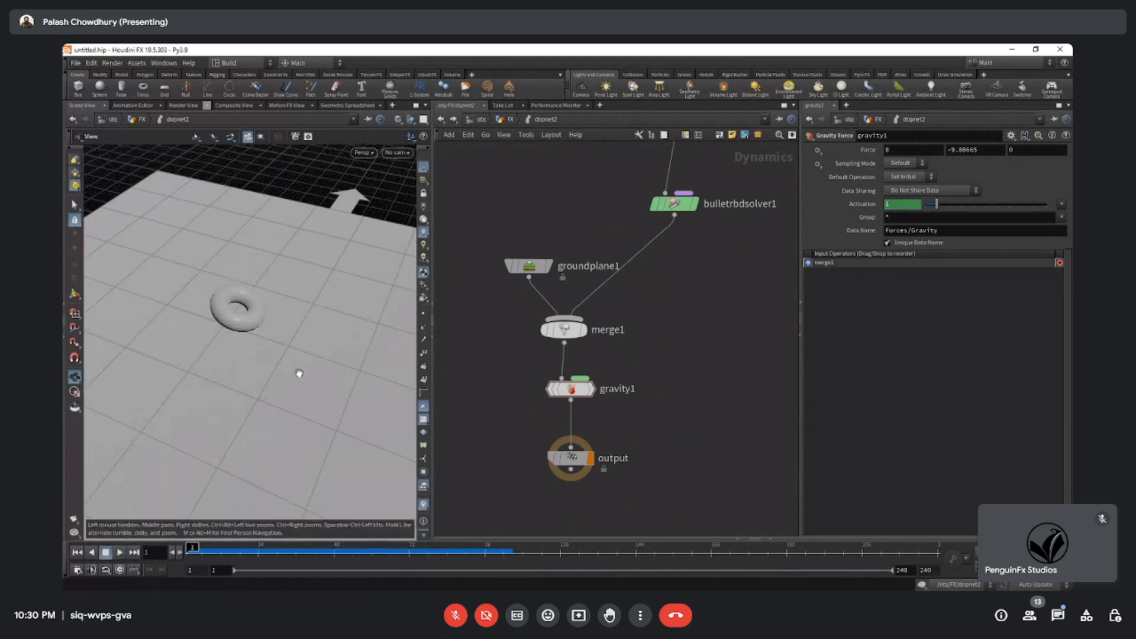
Move groundplane1 clear of the merge and set its color to near black, 0.00625 for each channel.
middle_drag(532, 329, 529, 367)
drag(518, 309, 497, 297)
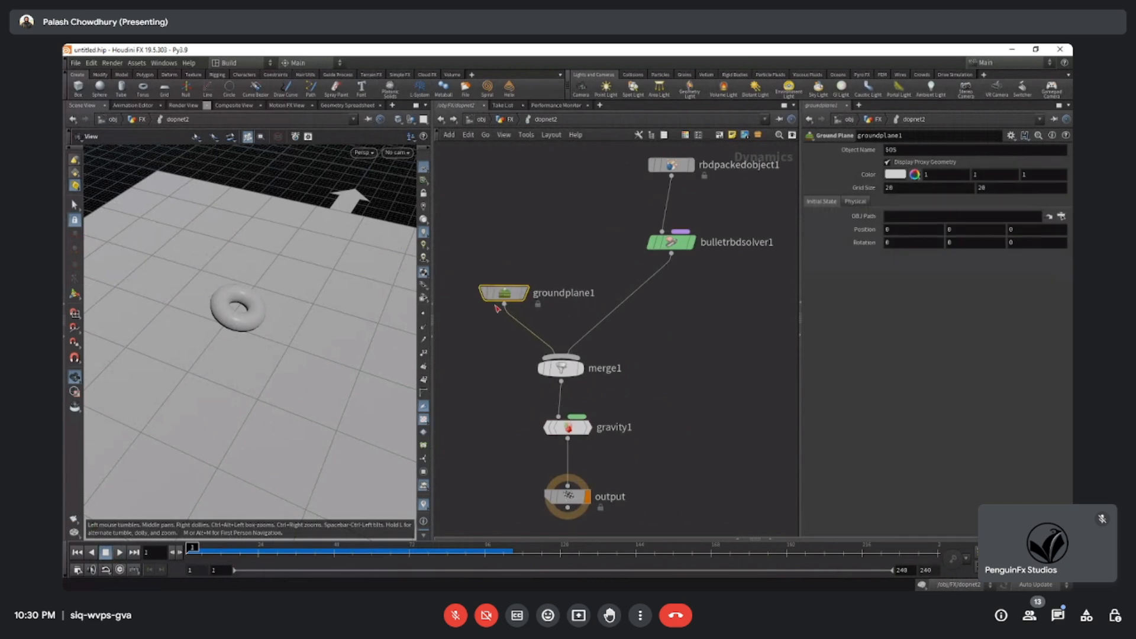
click(893, 175)
click(886, 150)
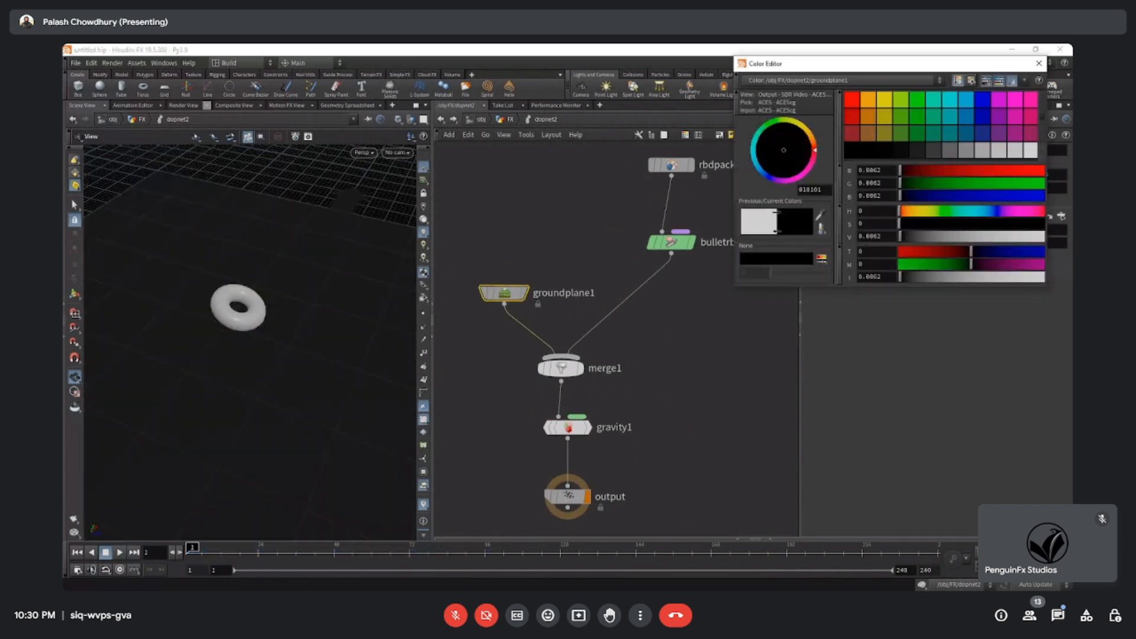
click(1039, 63)
Replay the simulation inside dopnet2 with the dark ground plane, viewing the torus from above.
drag(304, 406, 289, 307)
middle_drag(291, 349, 281, 306)
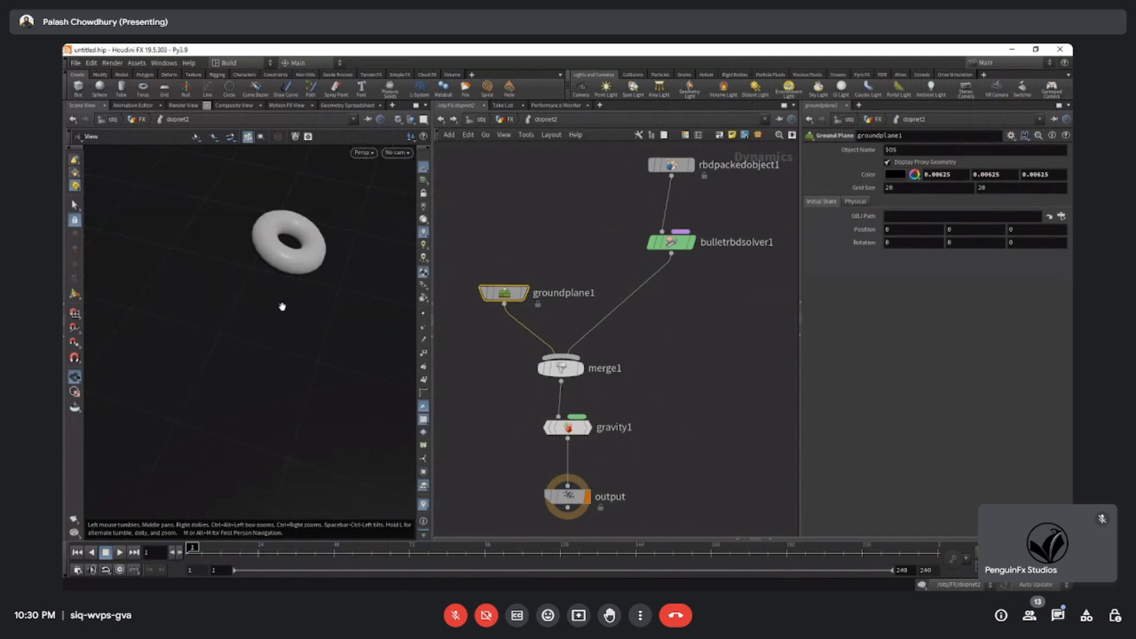
click(118, 553)
click(108, 555)
click(119, 552)
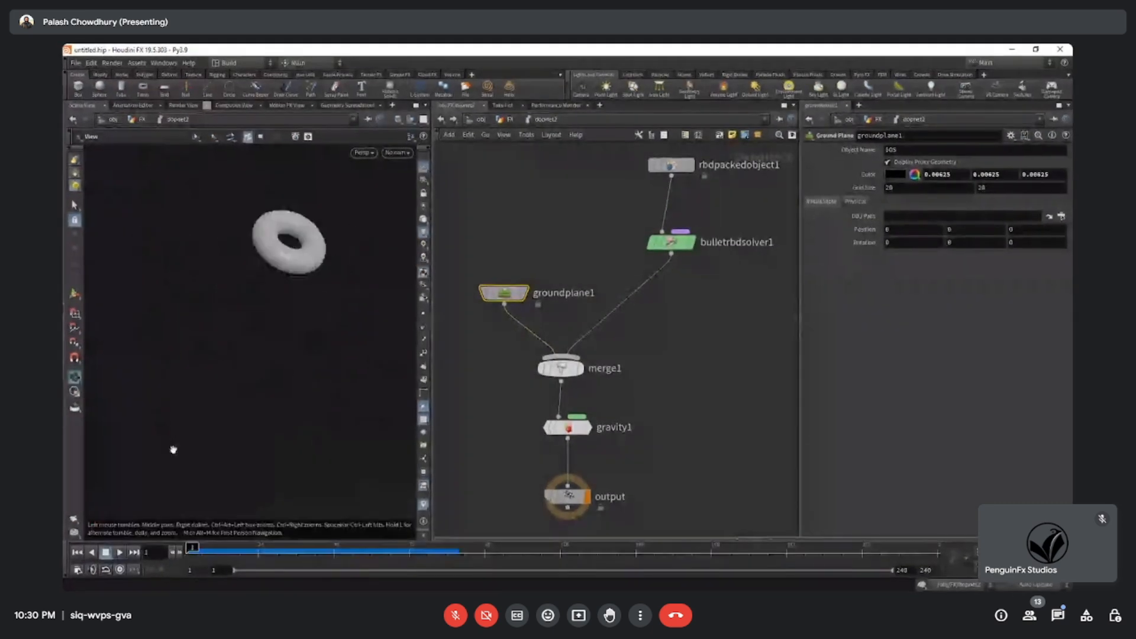
scroll(246, 367, down, 5)
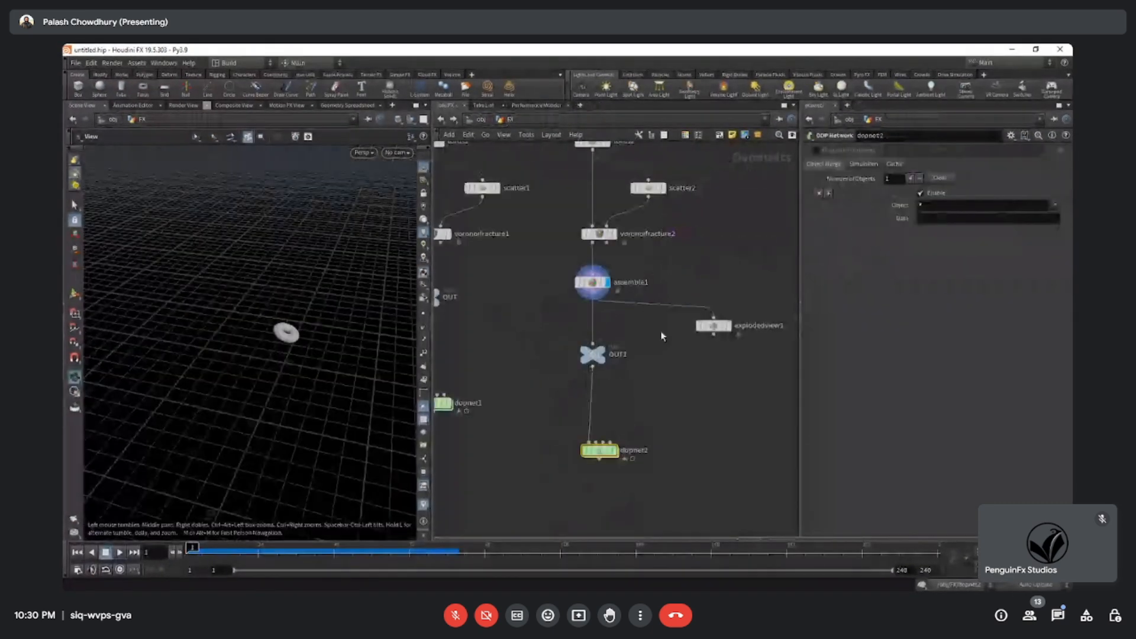
Display dopnet2 in the FX network, play its simulation there and return to frame 1.
middle_drag(660, 336, 663, 286)
click(615, 400)
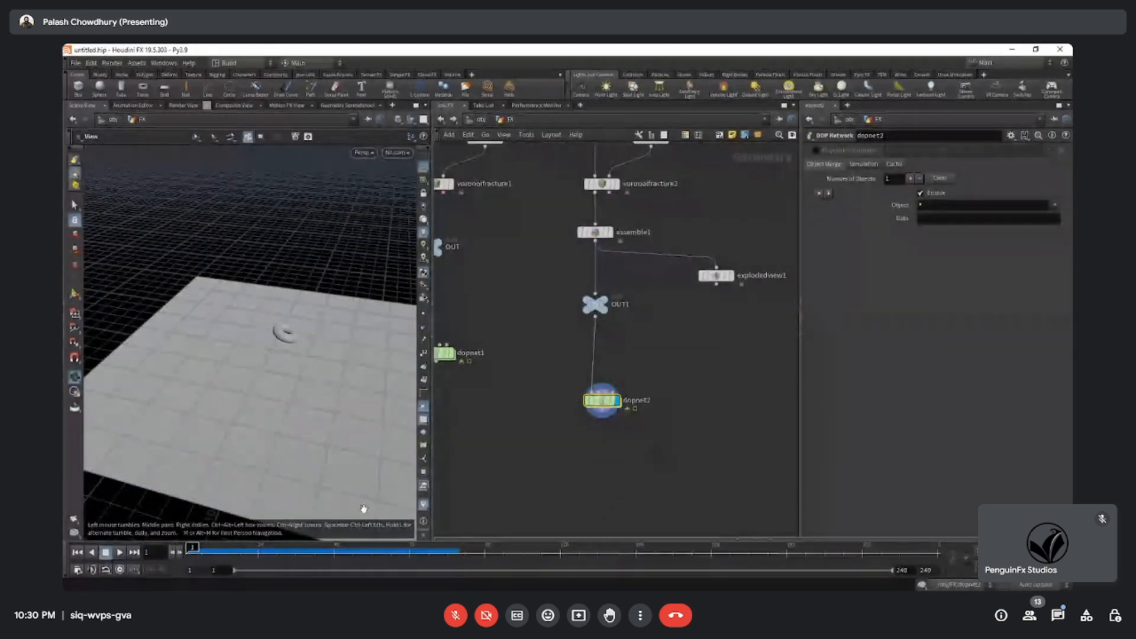
click(118, 553)
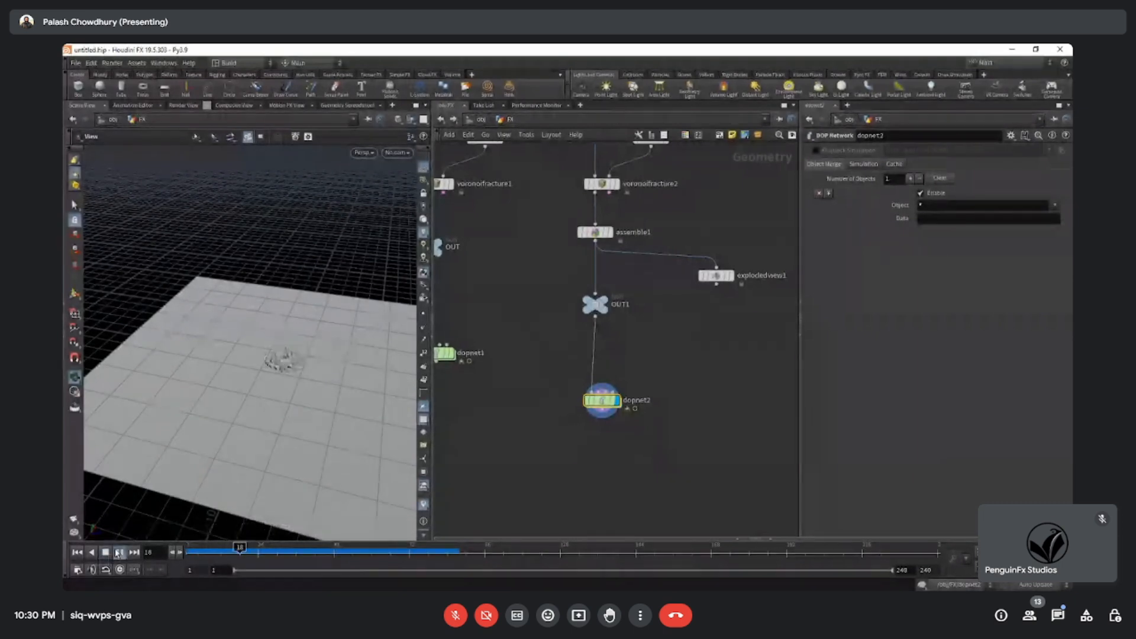
scroll(241, 391, up, 4)
drag(241, 390, 320, 358)
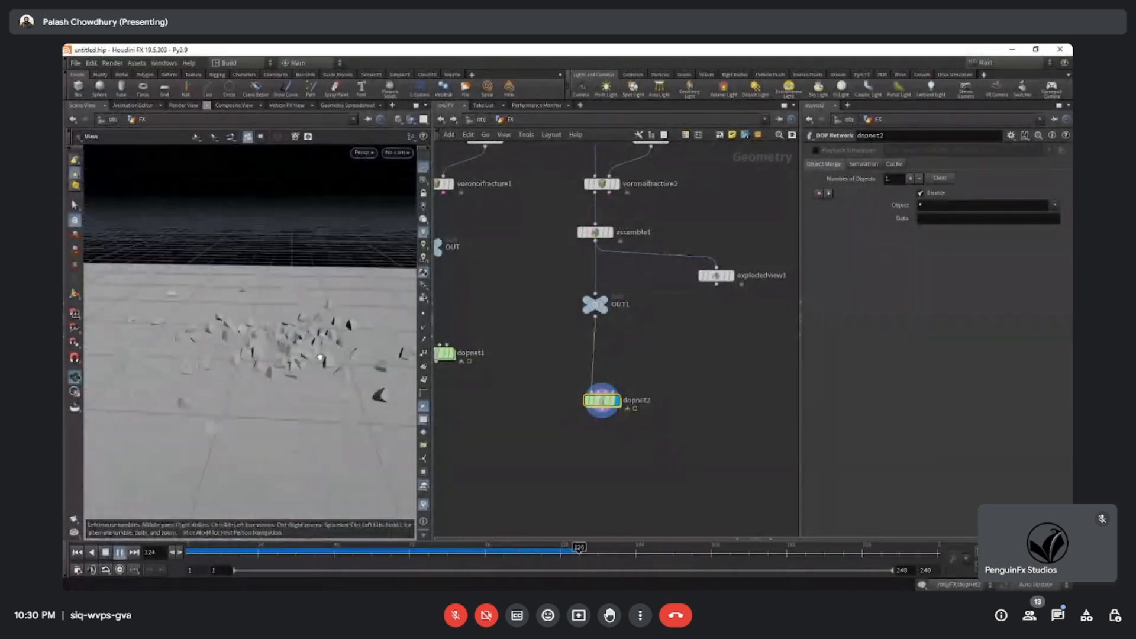
drag(223, 547, 172, 544)
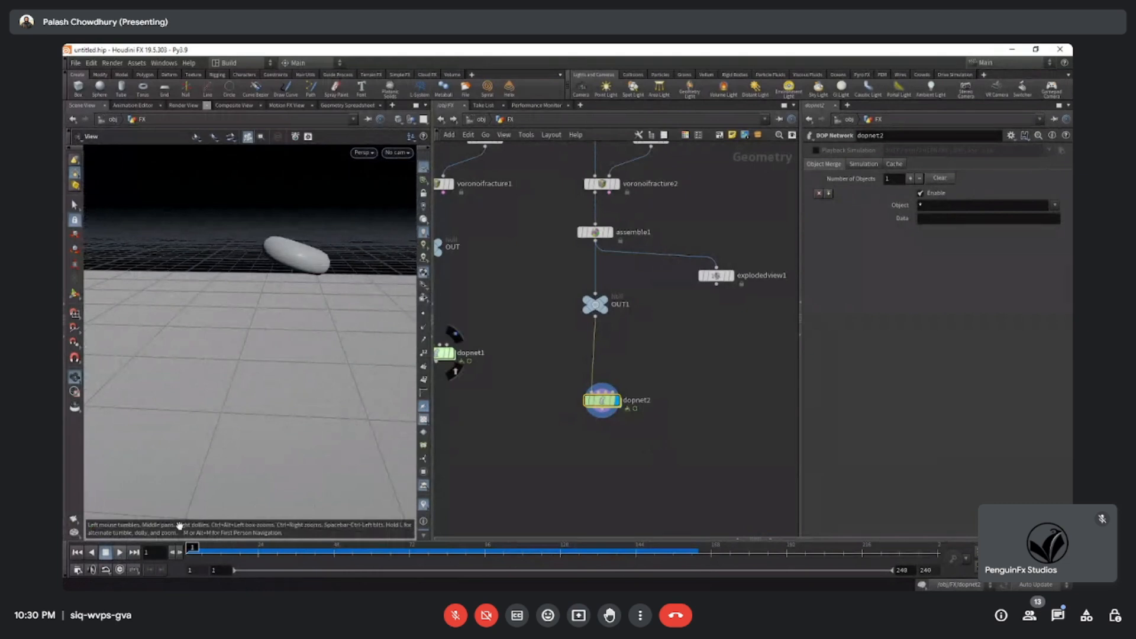
click(119, 553)
drag(241, 555, 134, 556)
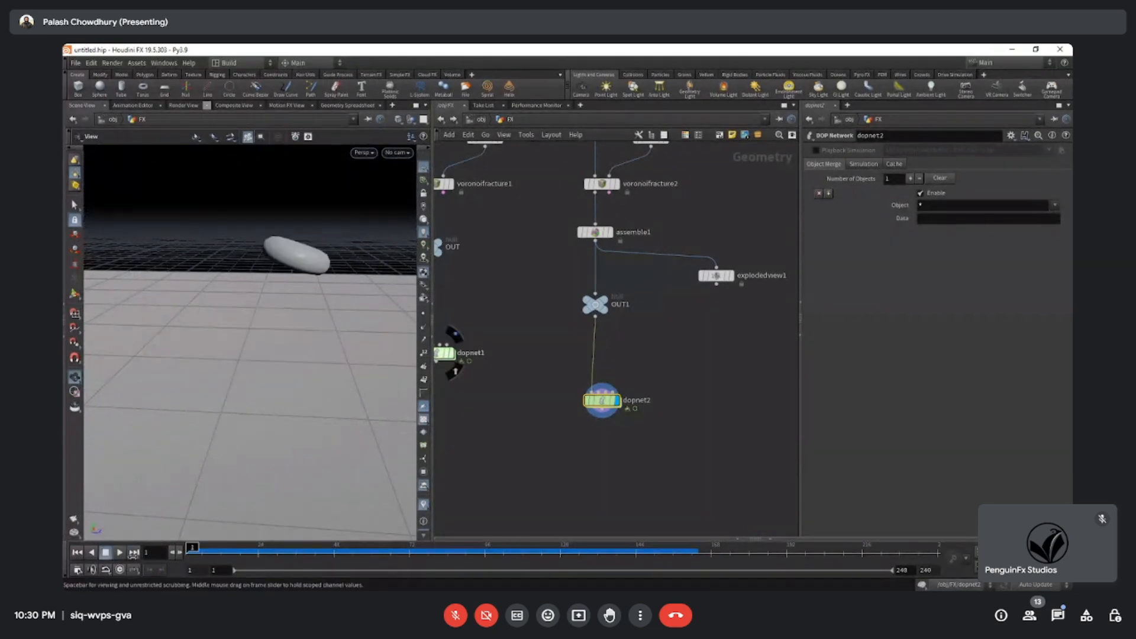
Select scatter2 to review its point count settings and bring both dopnet nodes into view.
drag(211, 401, 208, 331)
middle_drag(659, 214, 646, 285)
click(639, 208)
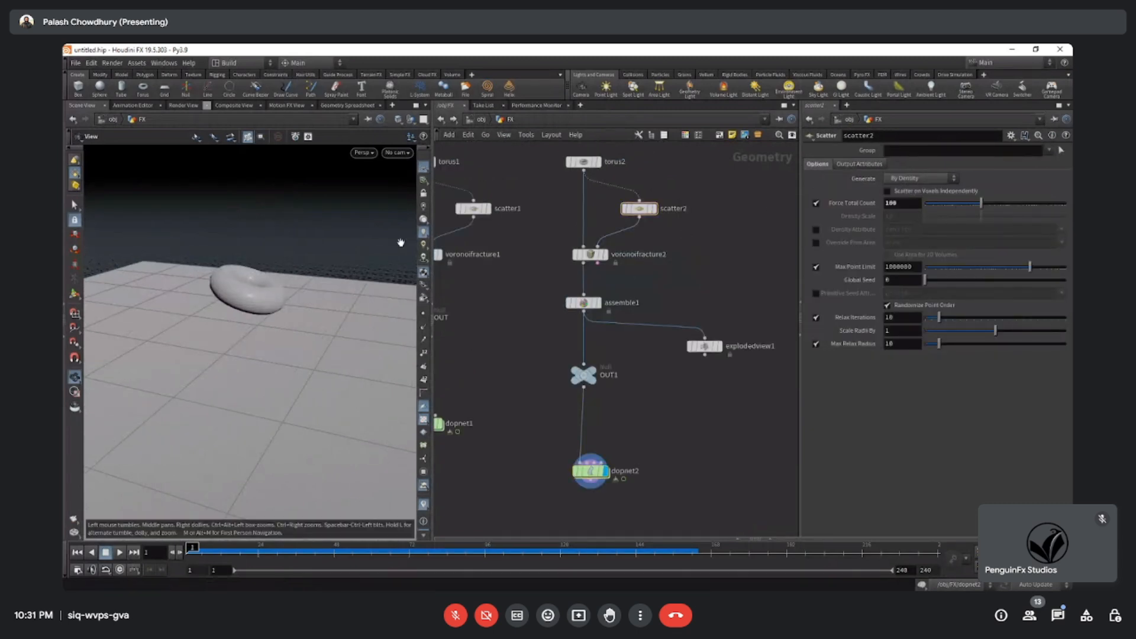
middle_drag(665, 446, 741, 344)
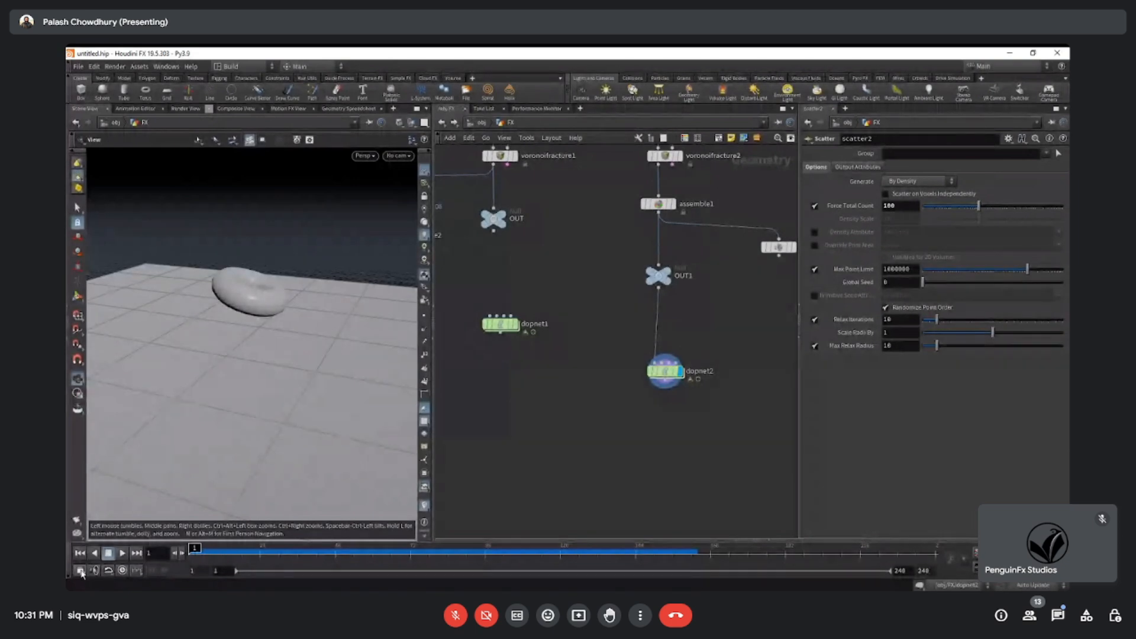
Check the FPS value in the Global Animation Options and close the dialog.
click(80, 570)
drag(150, 337, 245, 300)
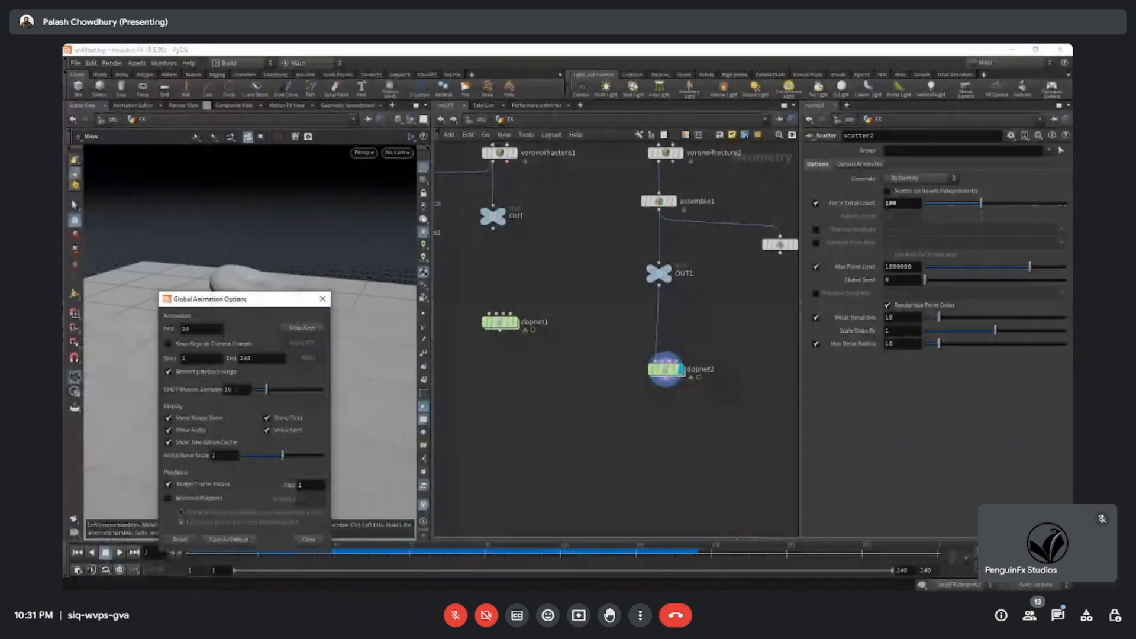
drag(199, 329, 65, 328)
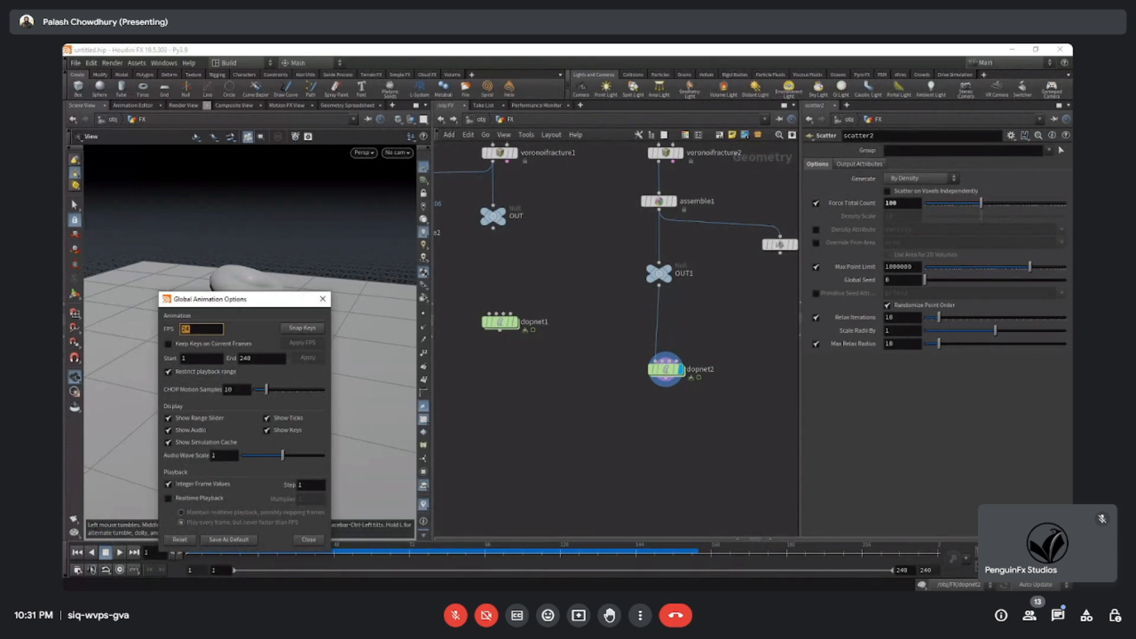
click(321, 302)
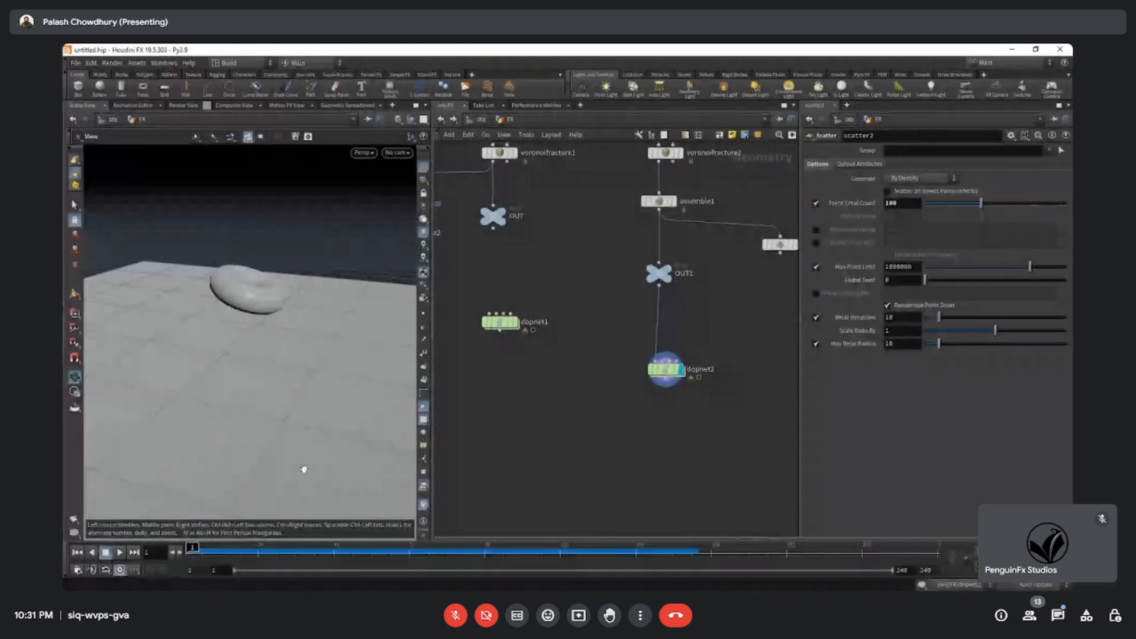
Restart the dopnet2 simulation from frame 1 and watch the cached playback at ground level.
right_drag(262, 413, 190, 434)
drag(190, 434, 226, 422)
click(118, 554)
click(119, 555)
key(ctrl+Up)
click(120, 553)
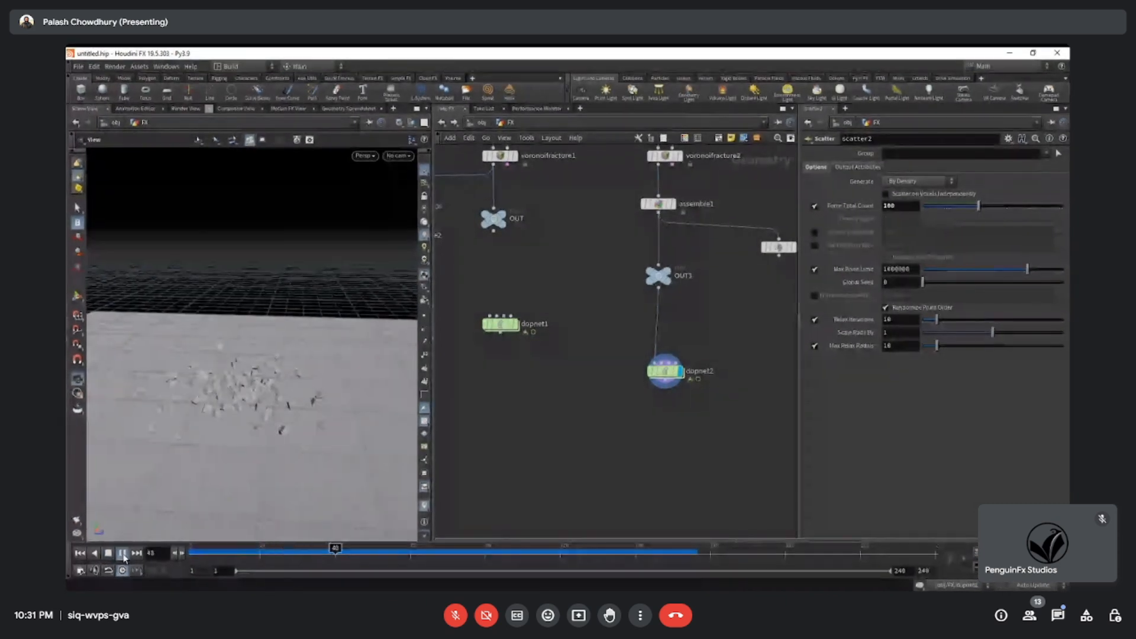
Replay the dopnet2 simulation several times from frame 1, viewing the falling torus from a lower angle, and return to frame 1.
key(ctrl+Up)
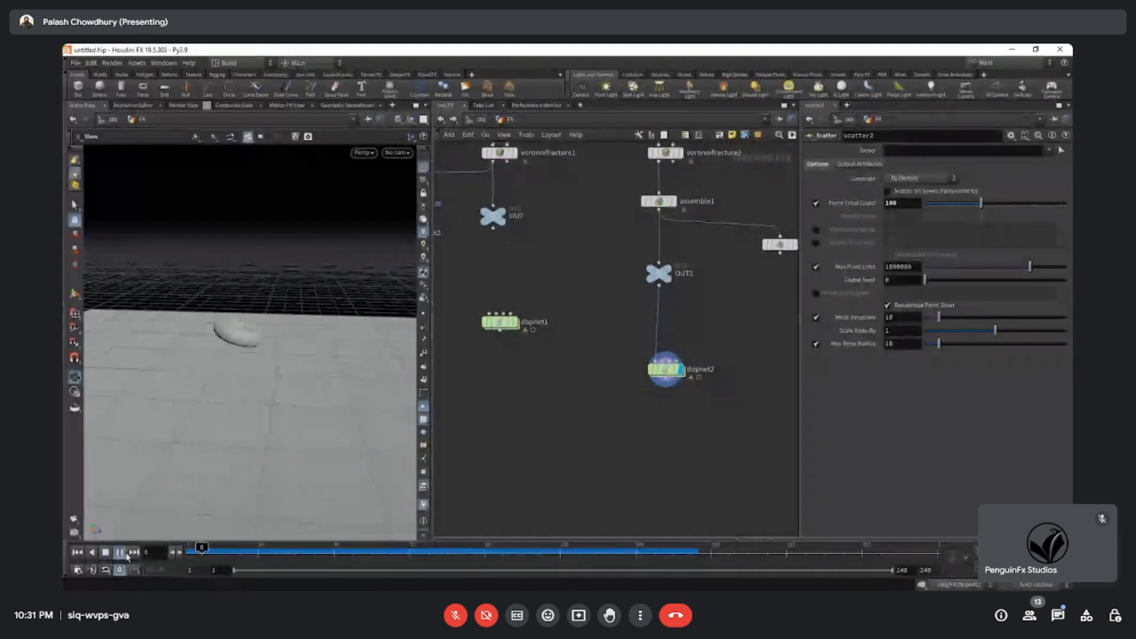
click(120, 553)
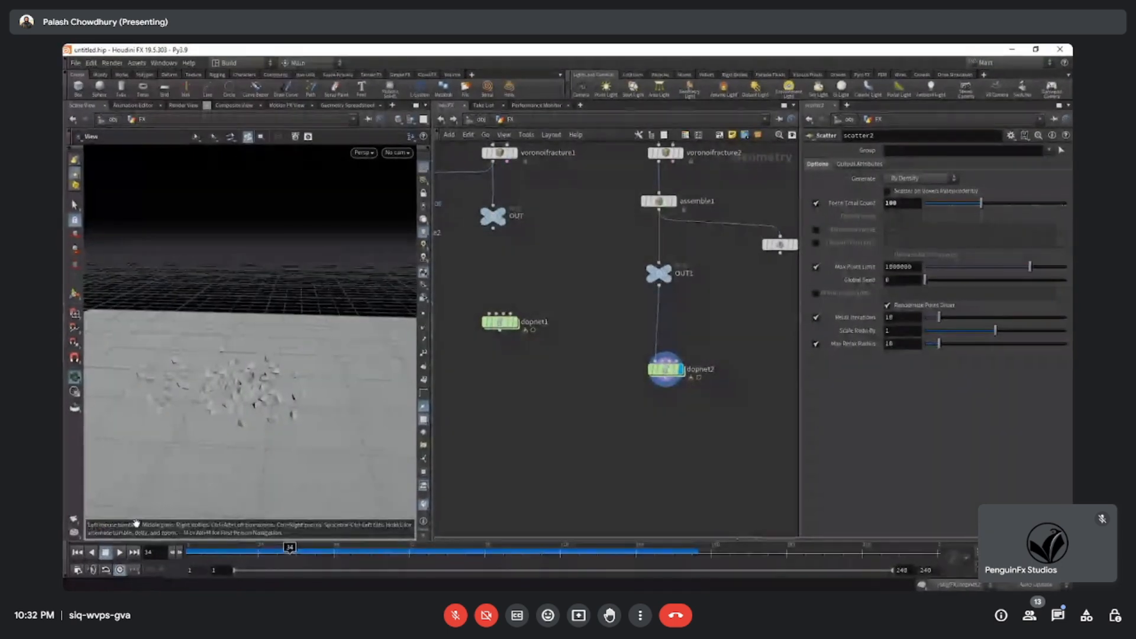
click(77, 553)
click(120, 553)
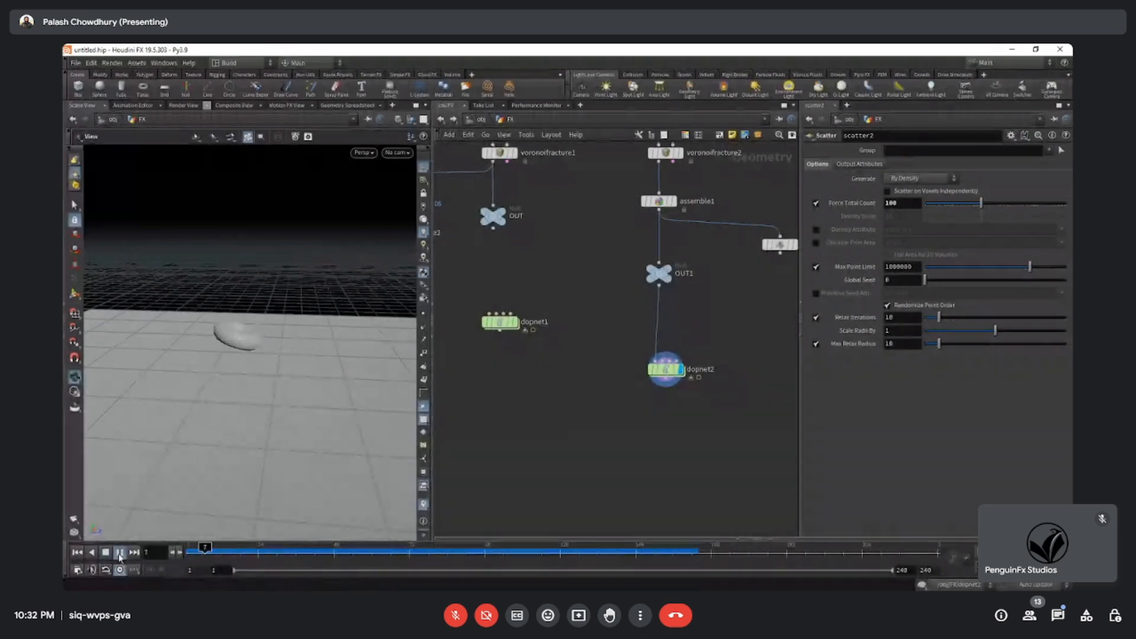
drag(245, 435, 279, 385)
click(77, 552)
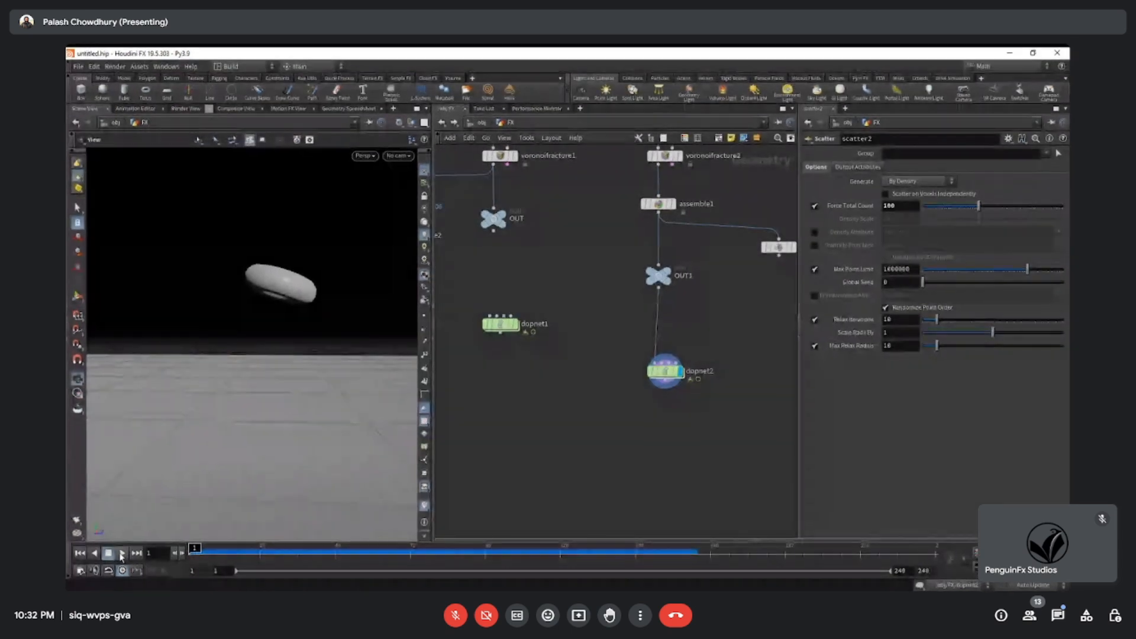
click(122, 553)
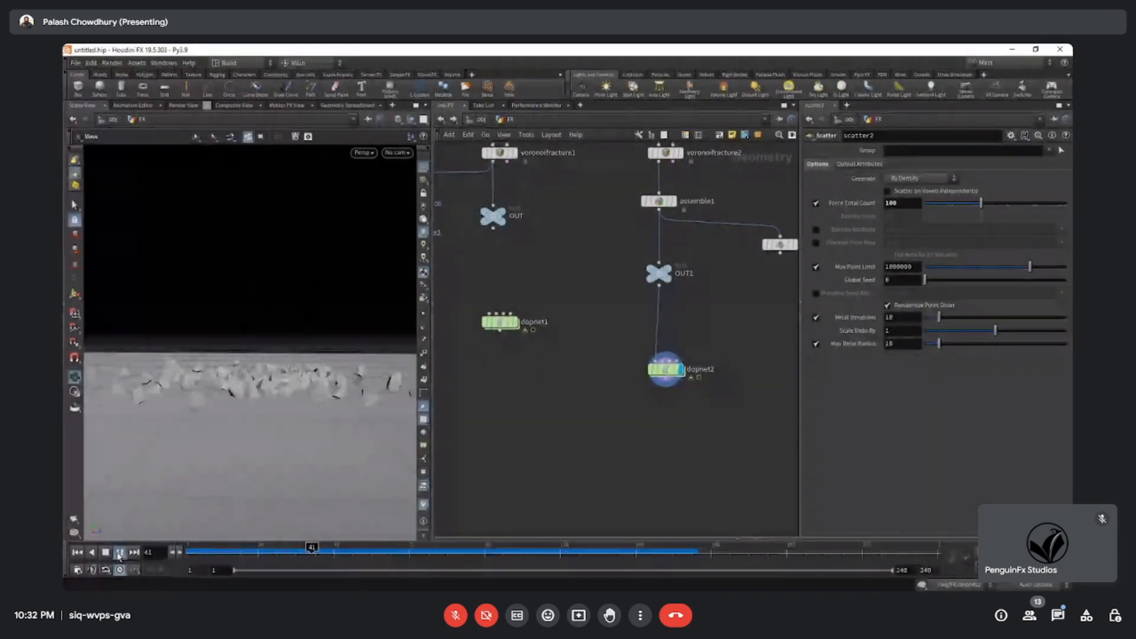
click(77, 553)
Select torus2, move it higher above its chain and bypass it.
scroll(500, 425, down, 4)
middle_drag(505, 424, 506, 480)
scroll(574, 314, up, 3)
click(571, 297)
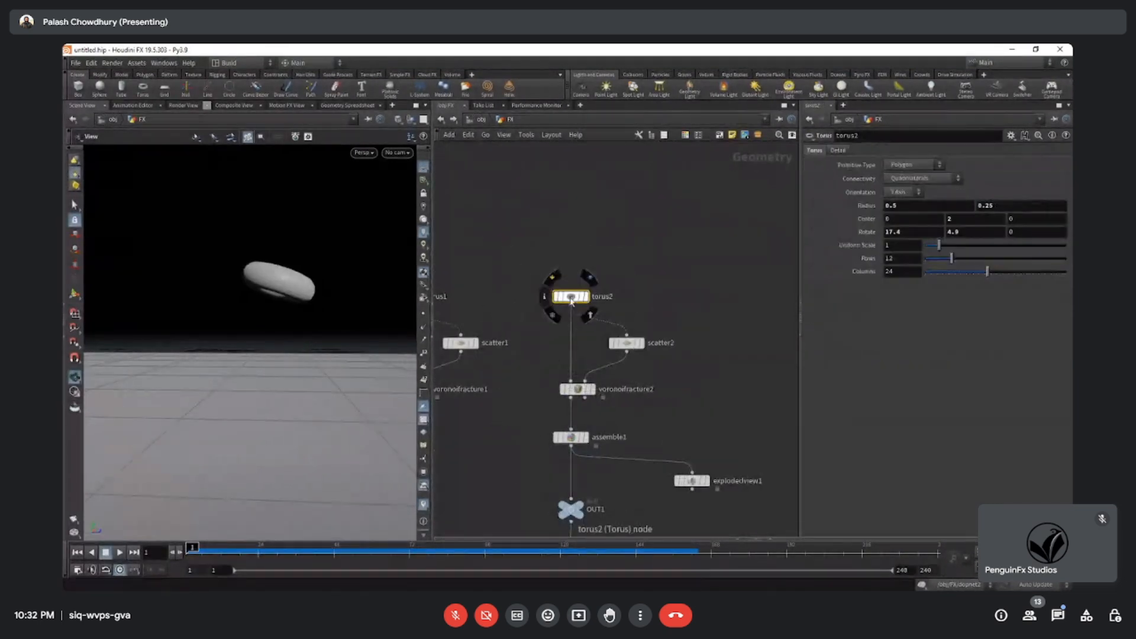
drag(559, 296, 565, 262)
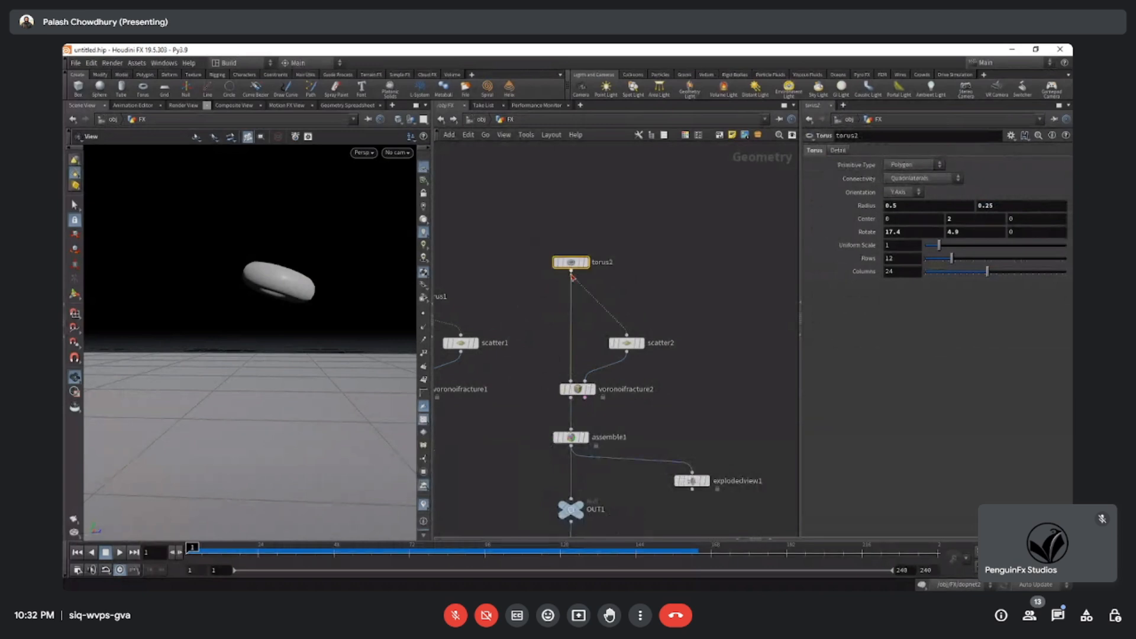
middle_drag(649, 290, 620, 299)
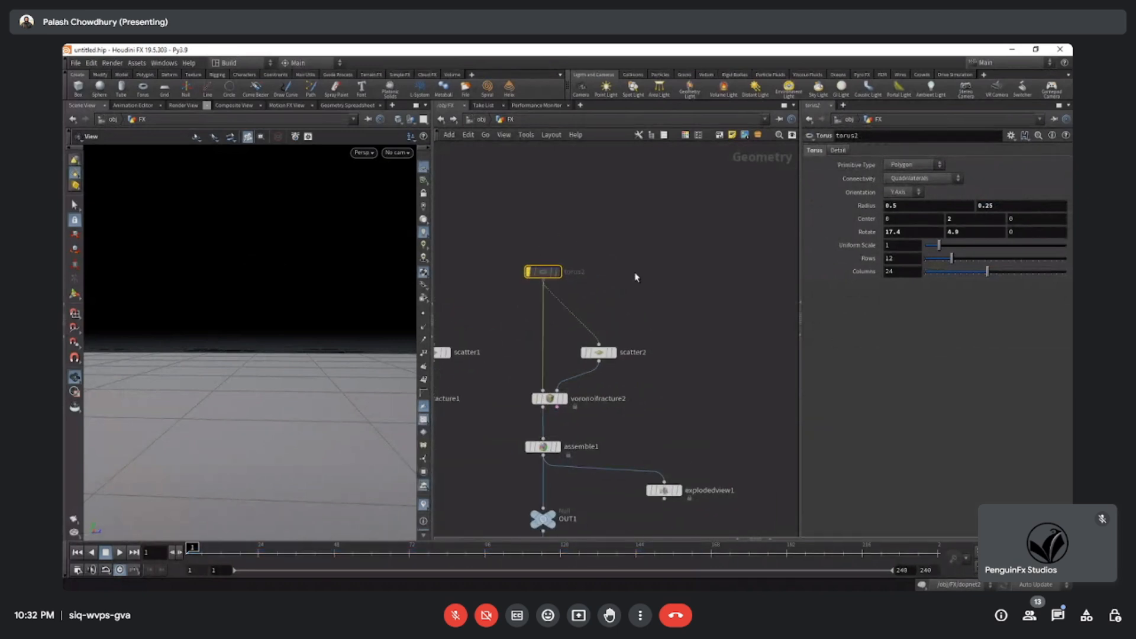
Add a Box node below torus2 and connect it to voronoifracture2 and scatter2 in place of the torus.
key(Tab)
mouse_move(651, 166)
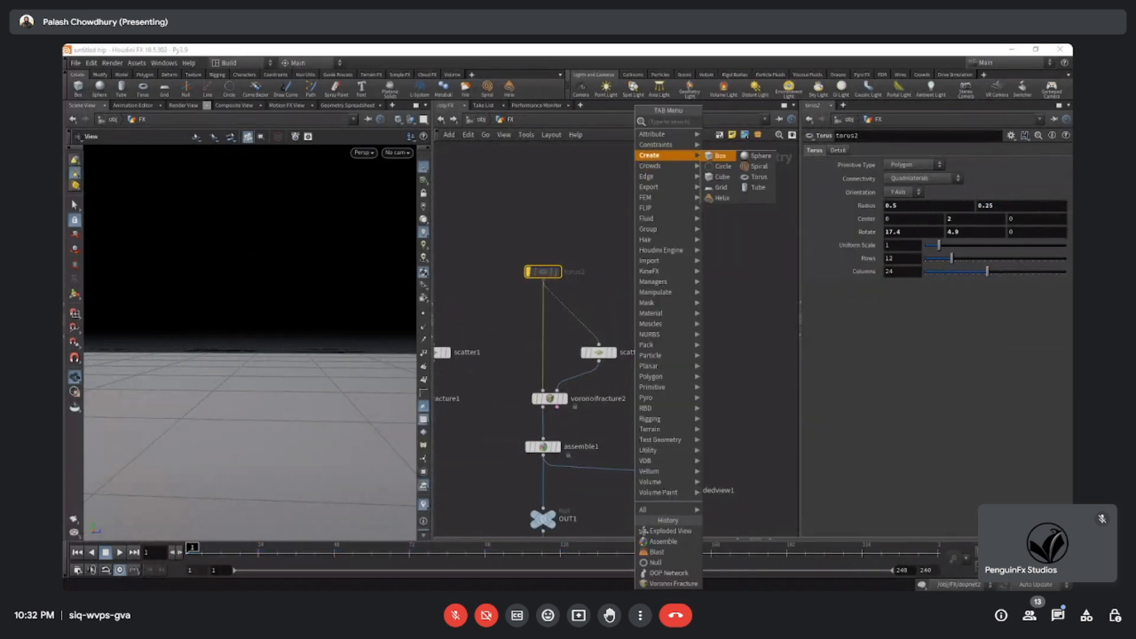
click(720, 155)
click(650, 250)
drag(650, 259, 544, 390)
drag(650, 259, 550, 311)
middle_drag(629, 419, 630, 300)
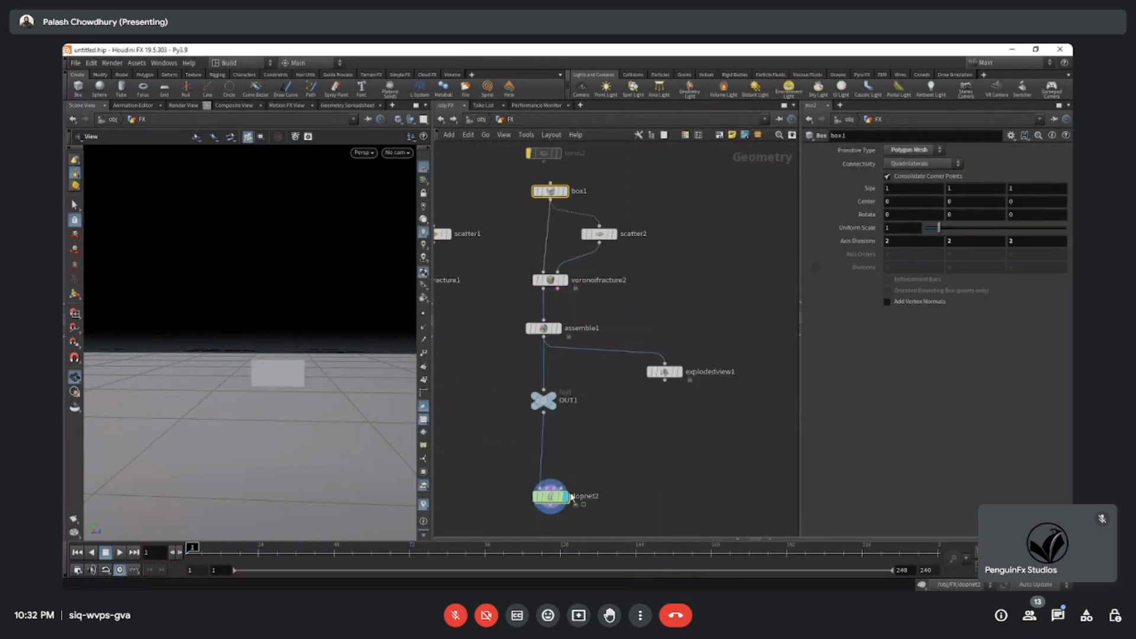
middle_drag(572, 496, 586, 380)
middle_drag(641, 304, 654, 363)
middle_drag(673, 194, 684, 273)
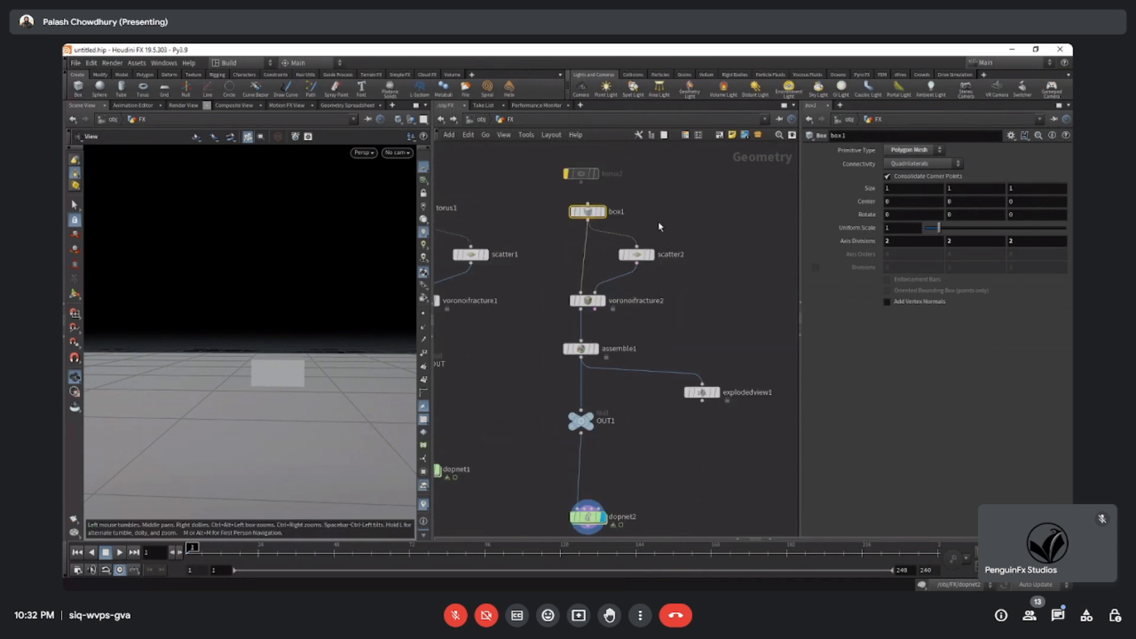
Check torus2's center values and set box1's Center Y to 2.
middle_drag(596, 201, 599, 239)
click(585, 212)
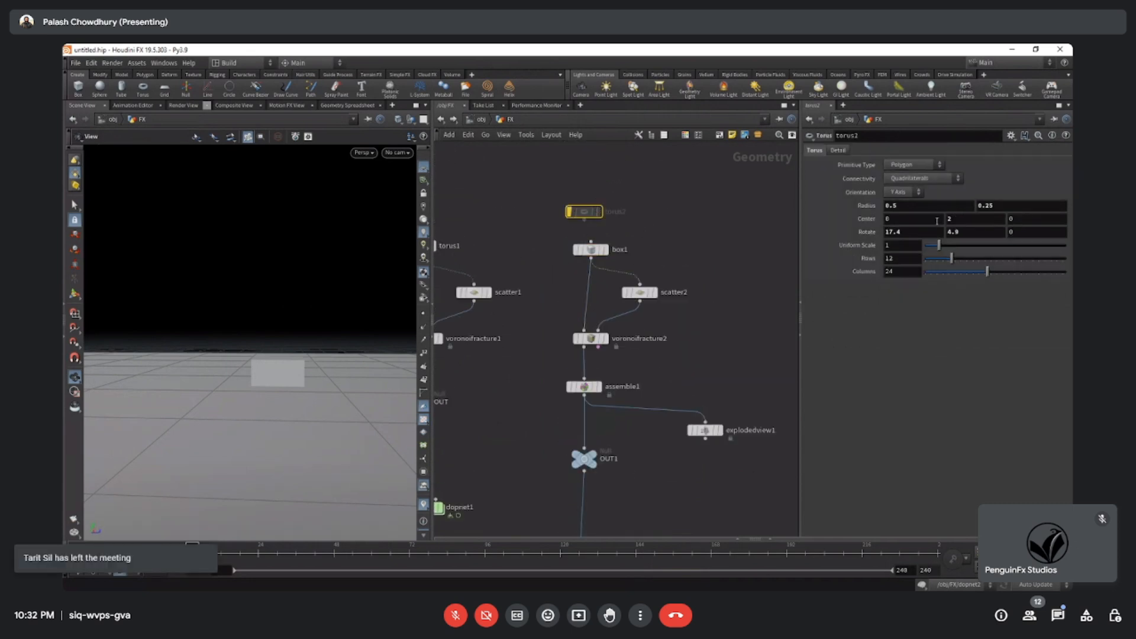
click(590, 249)
text(2)
key(Return)
Open dopnet2, play the fractured box simulation from above and return to frame 1.
middle_drag(726, 325, 730, 281)
double_click(597, 516)
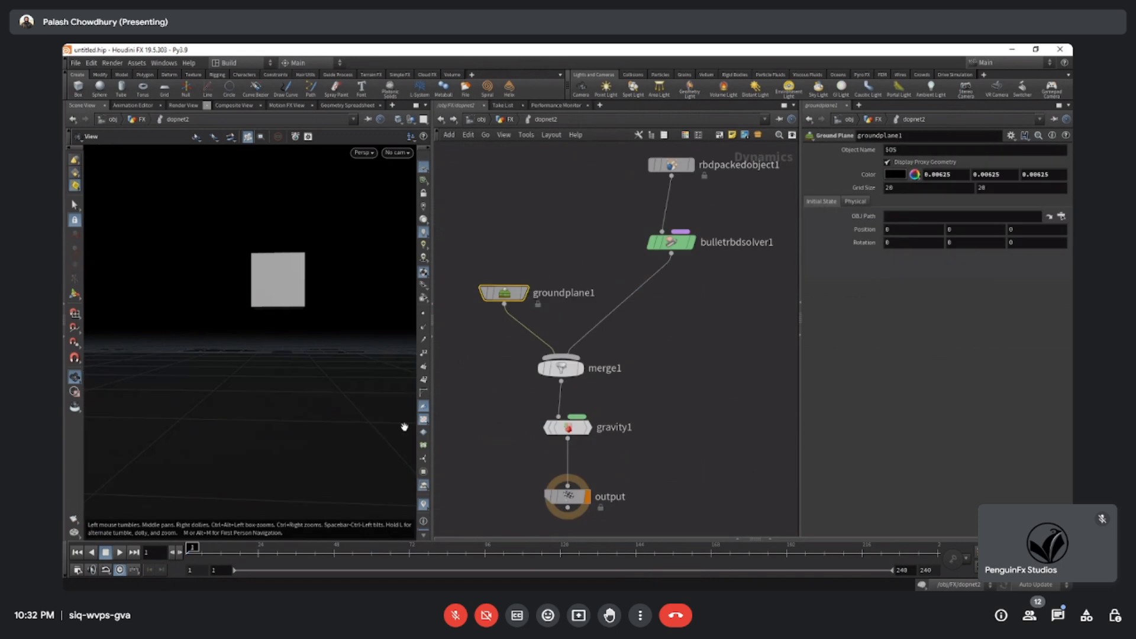
click(120, 552)
drag(247, 428, 249, 373)
click(77, 552)
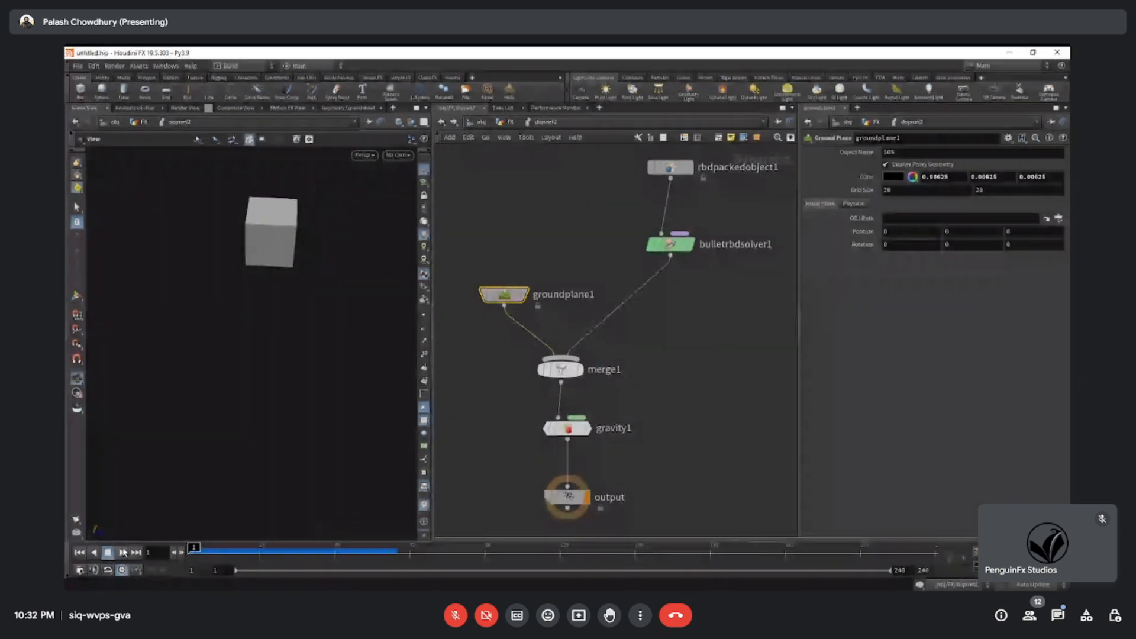
click(120, 552)
click(78, 553)
Go back to the FX network and place torus2 beside box1.
click(510, 120)
scroll(687, 296, down, 3)
middle_drag(700, 292, 700, 308)
drag(618, 253, 613, 249)
middle_drag(613, 249, 600, 275)
drag(607, 251, 586, 223)
Add a Merge node for box1 and the re-enabled torus2, and feed it into voronoifracture2 and scatter2.
scroll(602, 279, up, 3)
key(Tab)
text(mer)
key(Return)
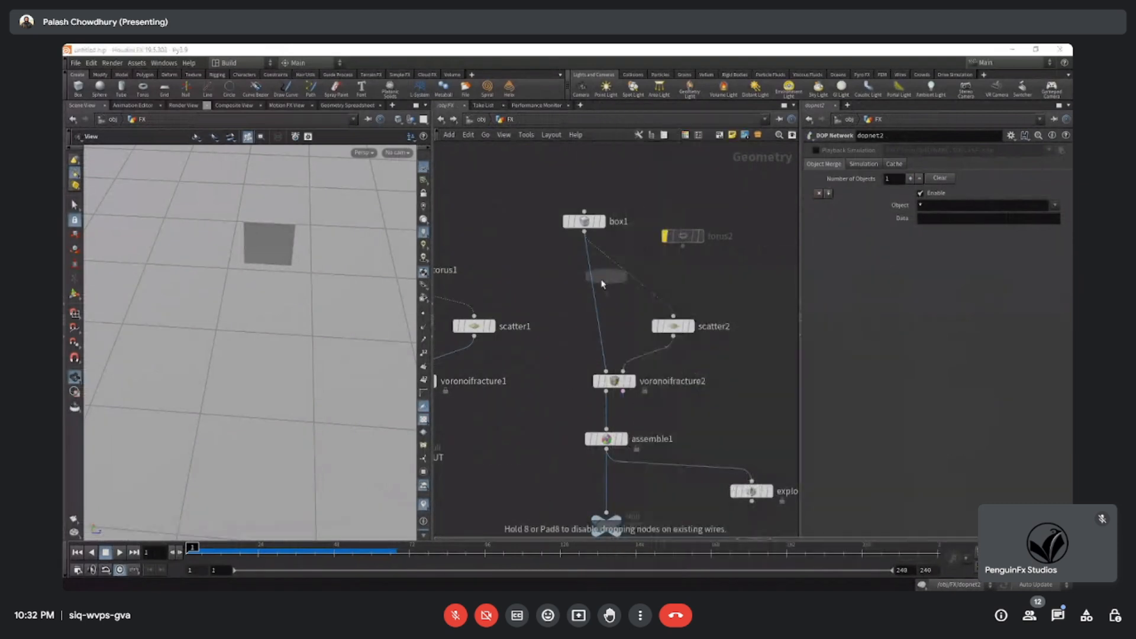
click(615, 286)
click(615, 274)
click(683, 245)
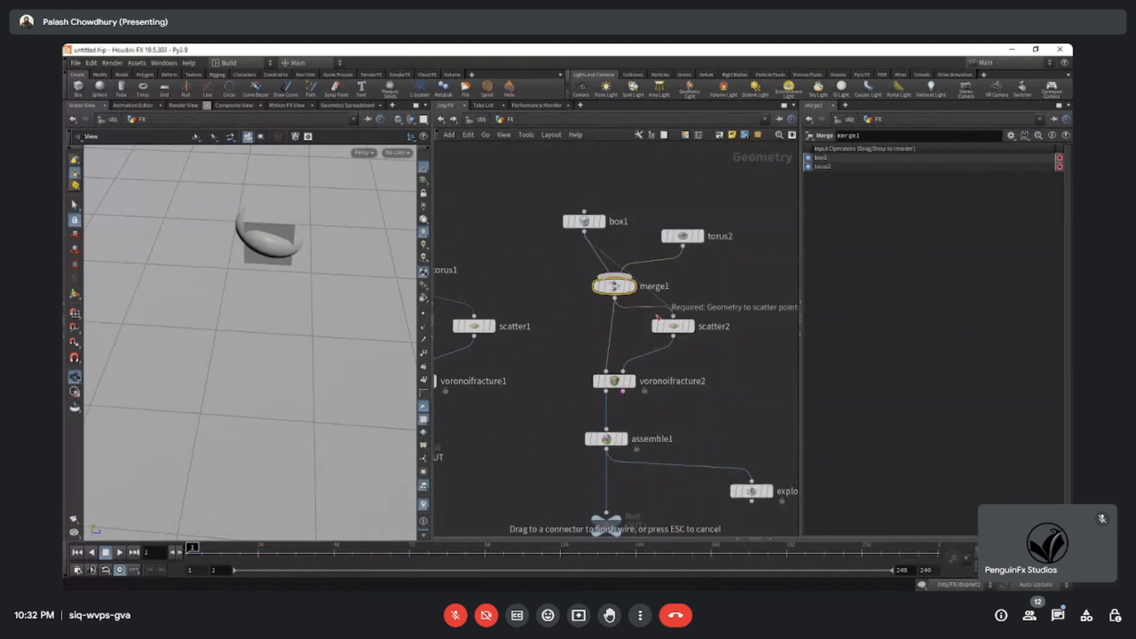
Set torus2's Center X to 1.8 to separate it from the box and inspect both shapes in the viewport.
click(680, 236)
middle_drag(927, 221, 1003, 219)
drag(382, 231, 315, 217)
middle_drag(329, 208, 329, 337)
drag(274, 279, 287, 235)
Open dopnet2, run the combined box and torus simulation, restart it once and return to frame 1.
middle_drag(531, 391, 550, 219)
middle_drag(559, 373, 567, 301)
double_click(627, 398)
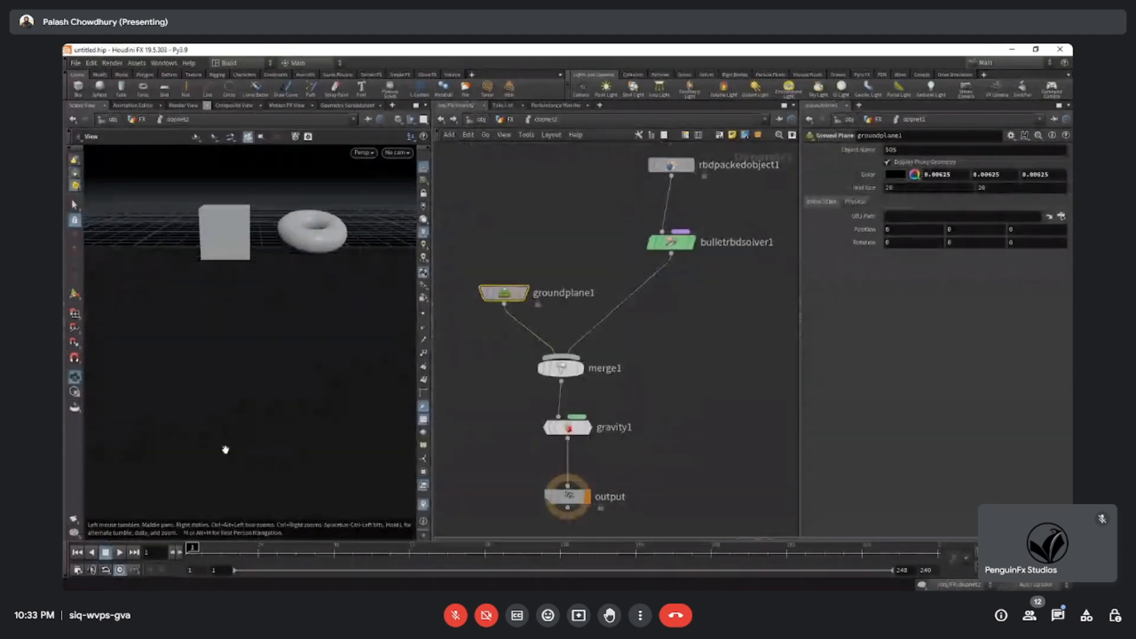
click(119, 553)
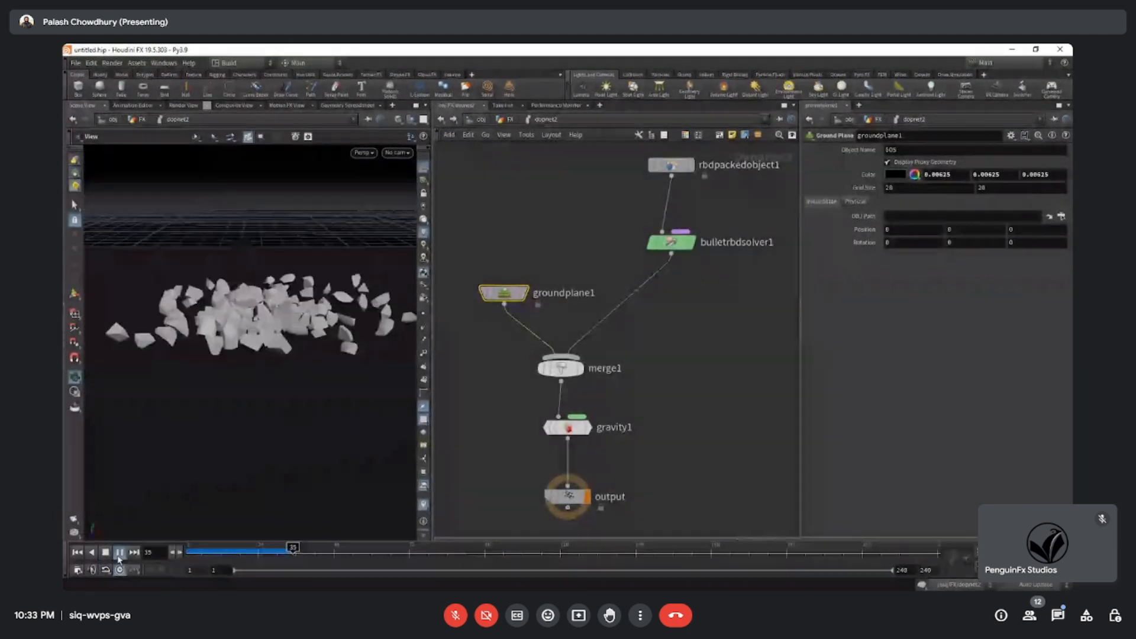
drag(279, 370, 202, 476)
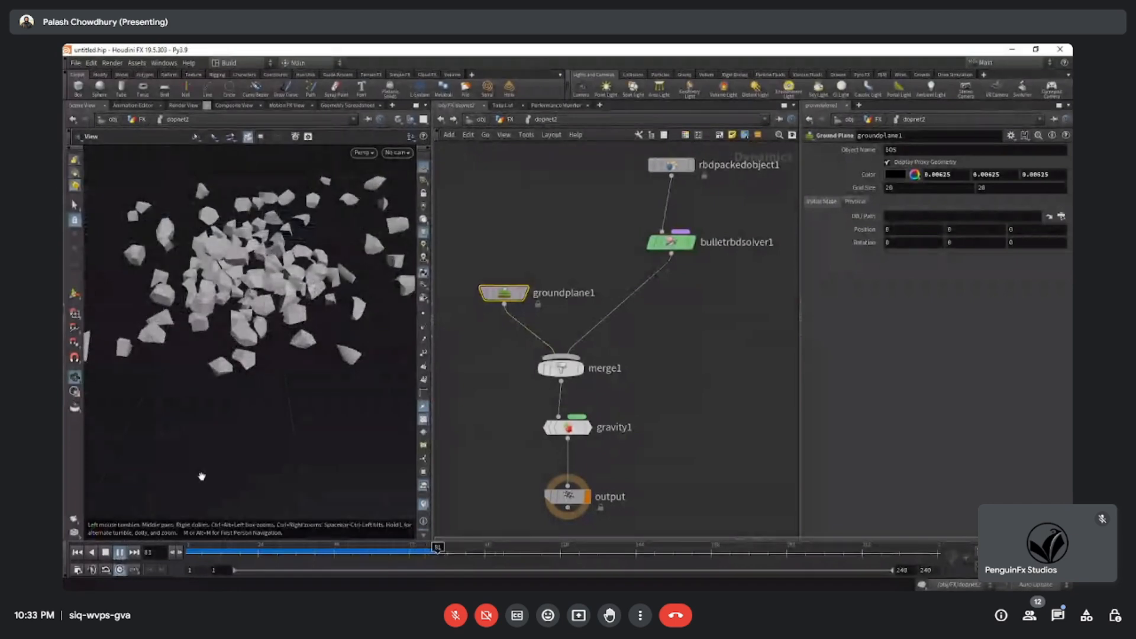
click(190, 553)
click(120, 554)
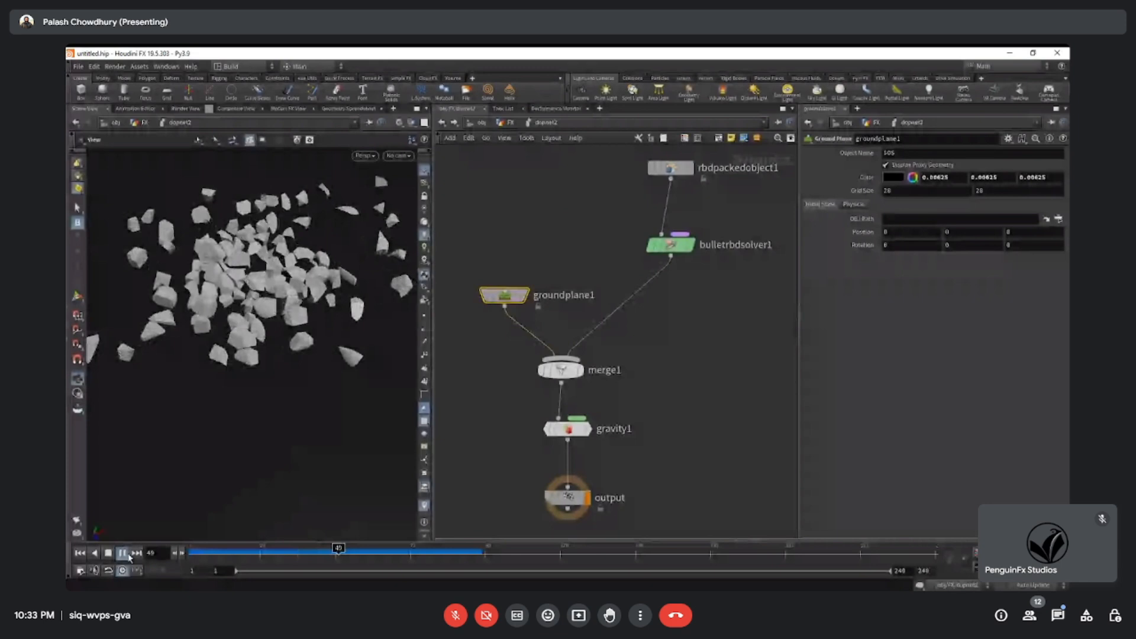
click(193, 555)
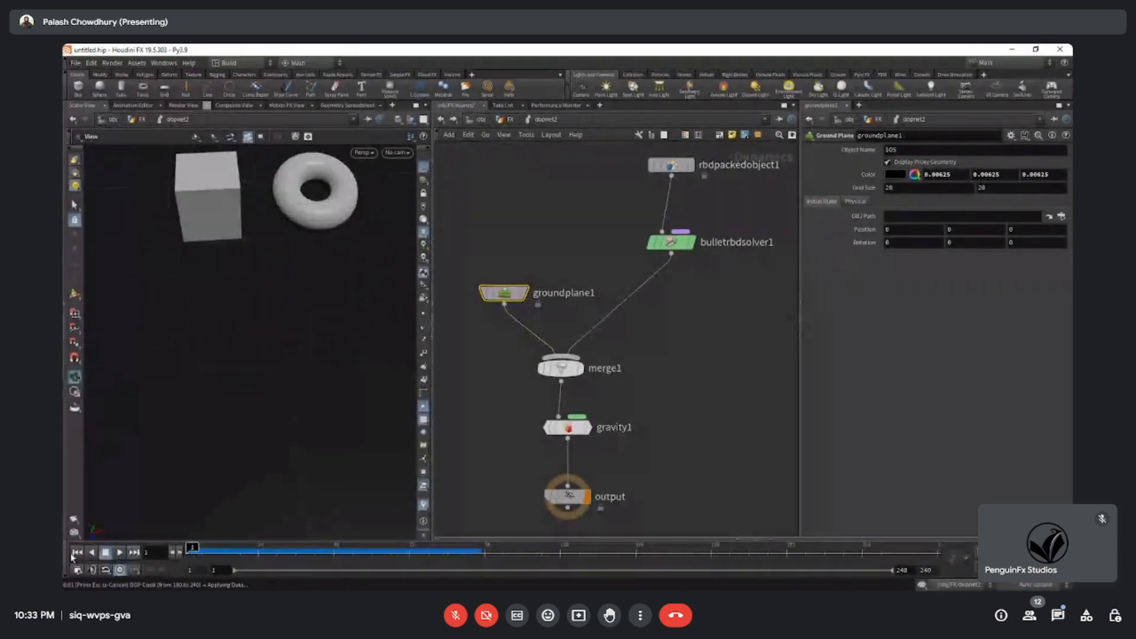
Play the cached box and torus simulation from frame 1 and stop it at frame 33.
click(80, 555)
click(78, 552)
click(120, 552)
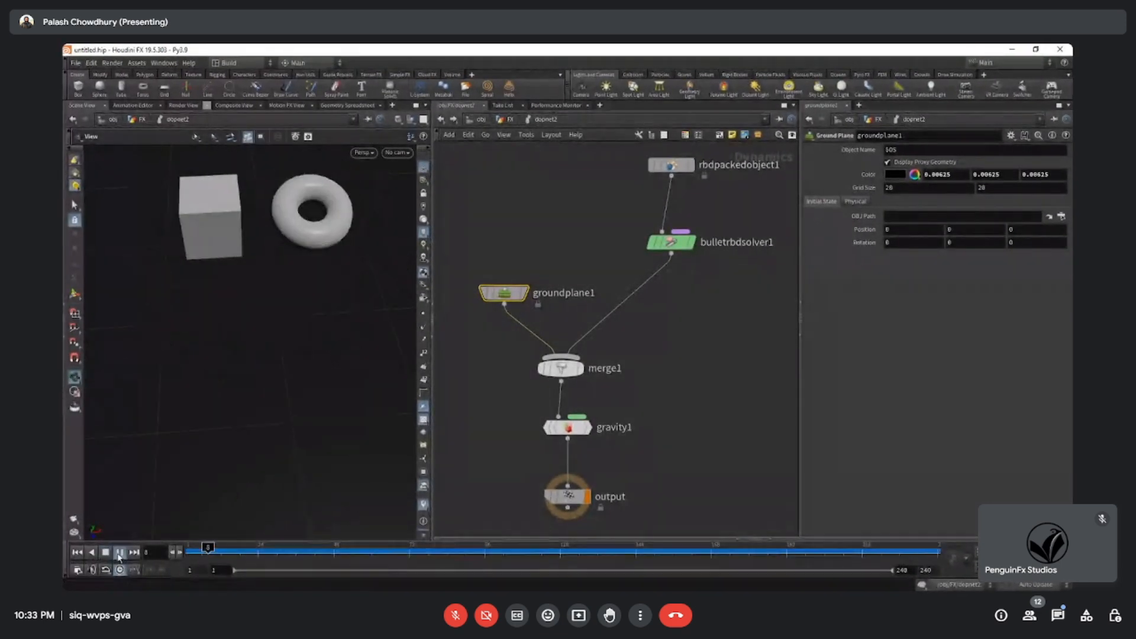
click(120, 556)
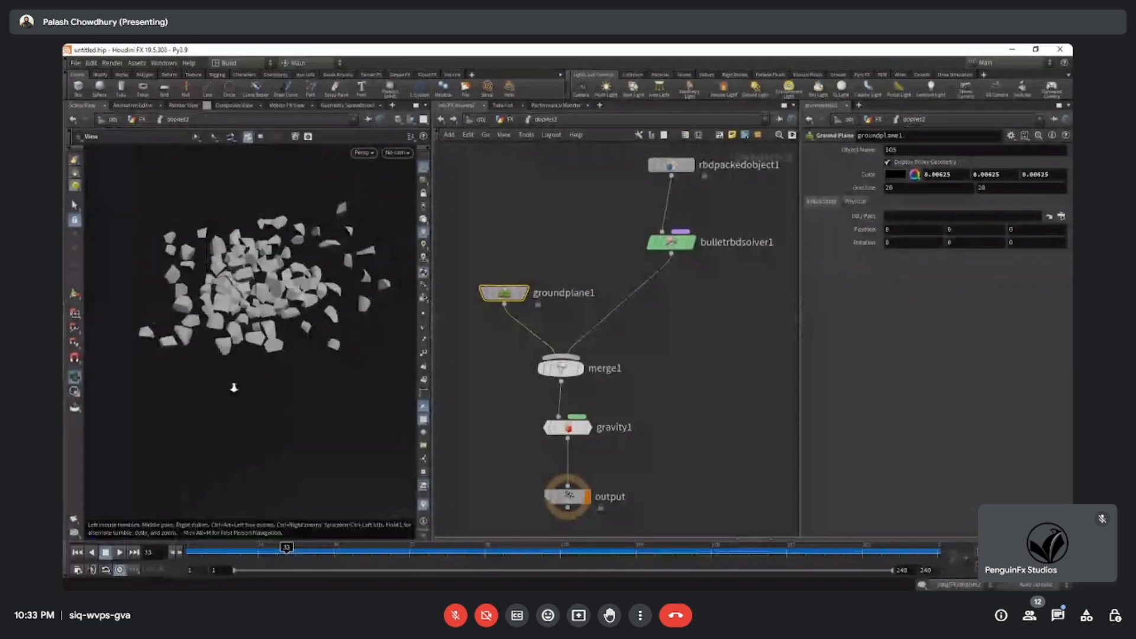
Return to the FX network and arrange box1 and torus2 side by side above merge1.
key(u)
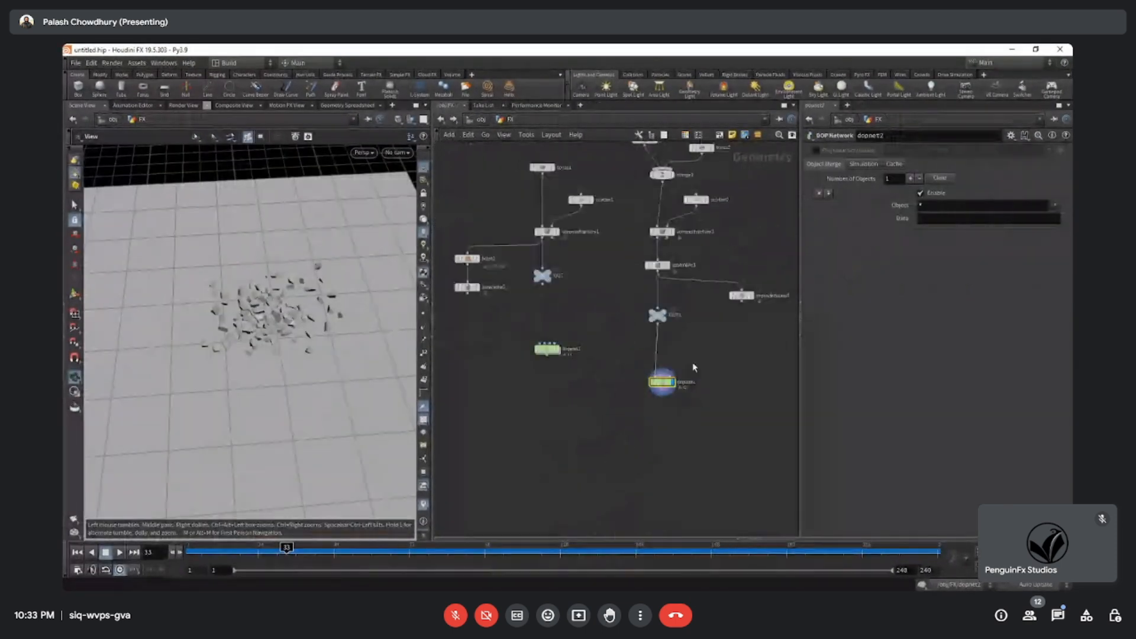
middle_drag(617, 418, 567, 380)
click(501, 135)
click(453, 193)
drag(498, 172, 658, 460)
drag(536, 363, 638, 362)
click(648, 479)
middle_drag(694, 421, 673, 446)
scroll(678, 429, up, 3)
scroll(673, 446, down, 3)
drag(572, 248, 648, 268)
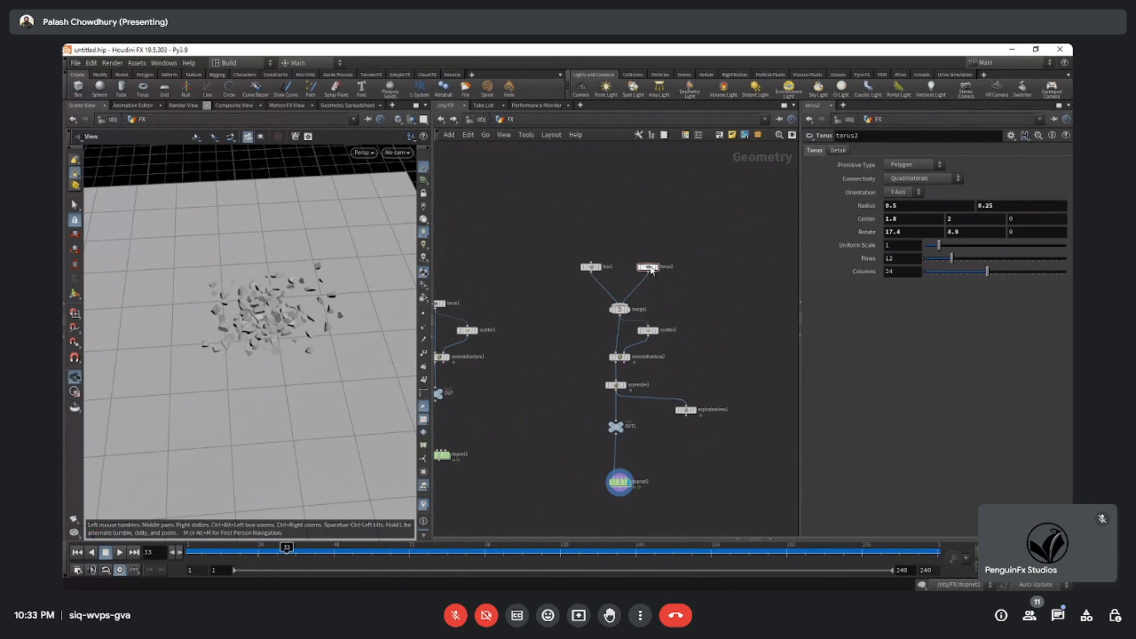
drag(627, 313, 654, 337)
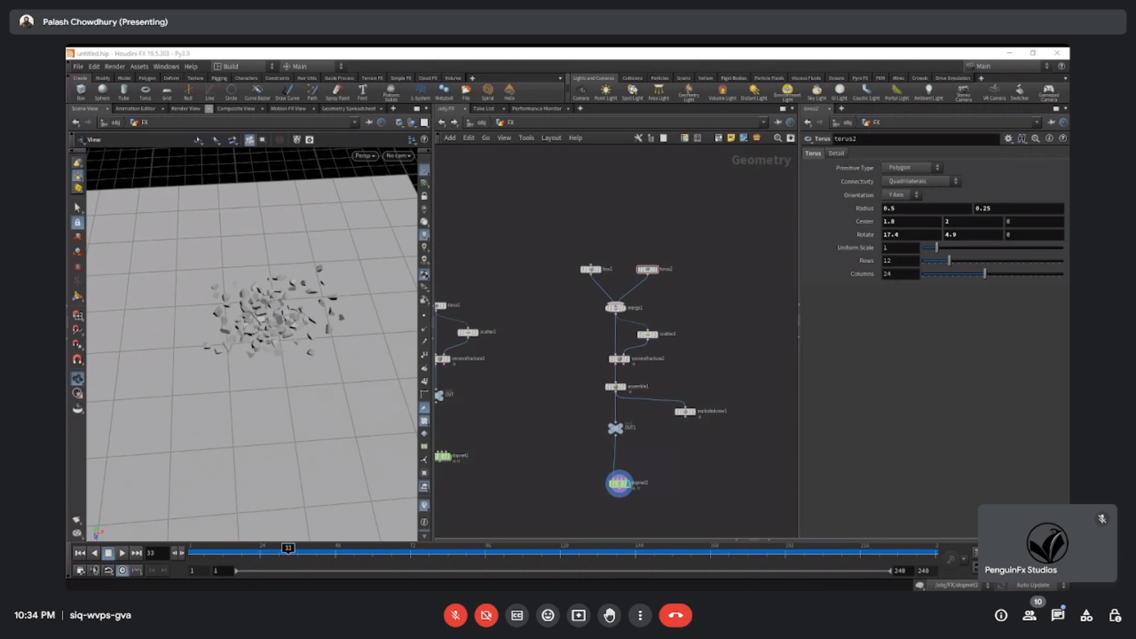
Take merge1 out of the chain, connect box1 directly to voronoifracture2 and scatter2, and move torus2 and merge1 aside.
scroll(522, 364, up, 5)
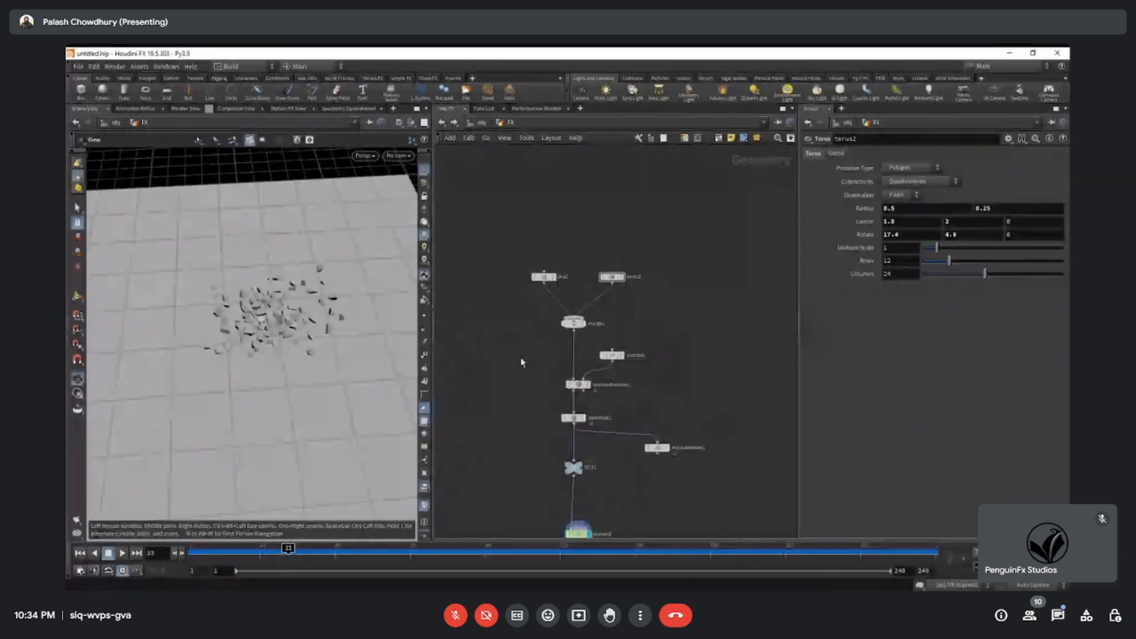
middle_drag(522, 375, 509, 403)
drag(469, 174, 714, 331)
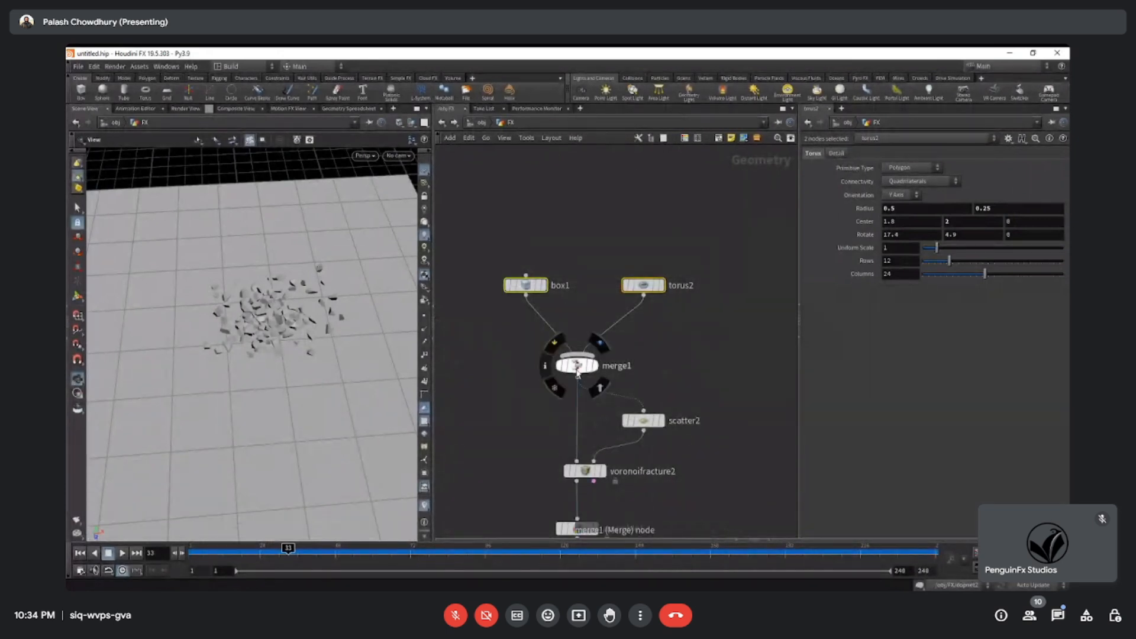
drag(577, 366, 633, 340)
drag(526, 293, 644, 408)
drag(637, 341, 690, 319)
drag(625, 265, 708, 329)
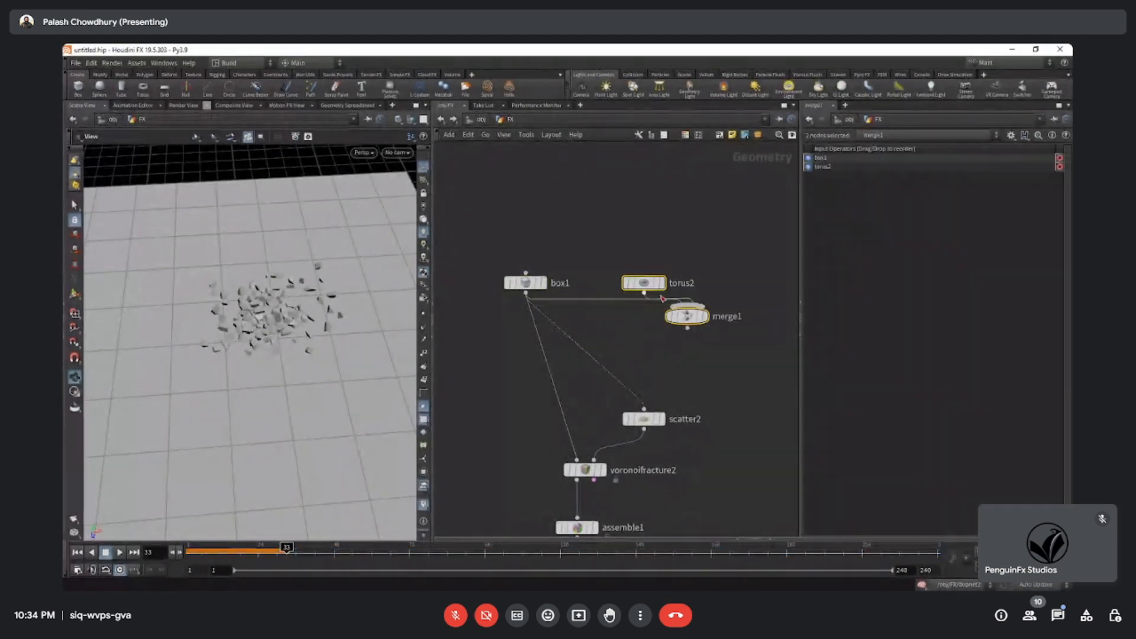
drag(650, 285, 709, 254)
Align box1 with the voronoifracture2 chain and move scatter2 up between them.
drag(538, 287, 597, 301)
middle_drag(712, 446, 650, 338)
drag(552, 212, 543, 220)
drag(612, 337, 619, 311)
drag(665, 357, 604, 299)
drag(670, 275, 607, 338)
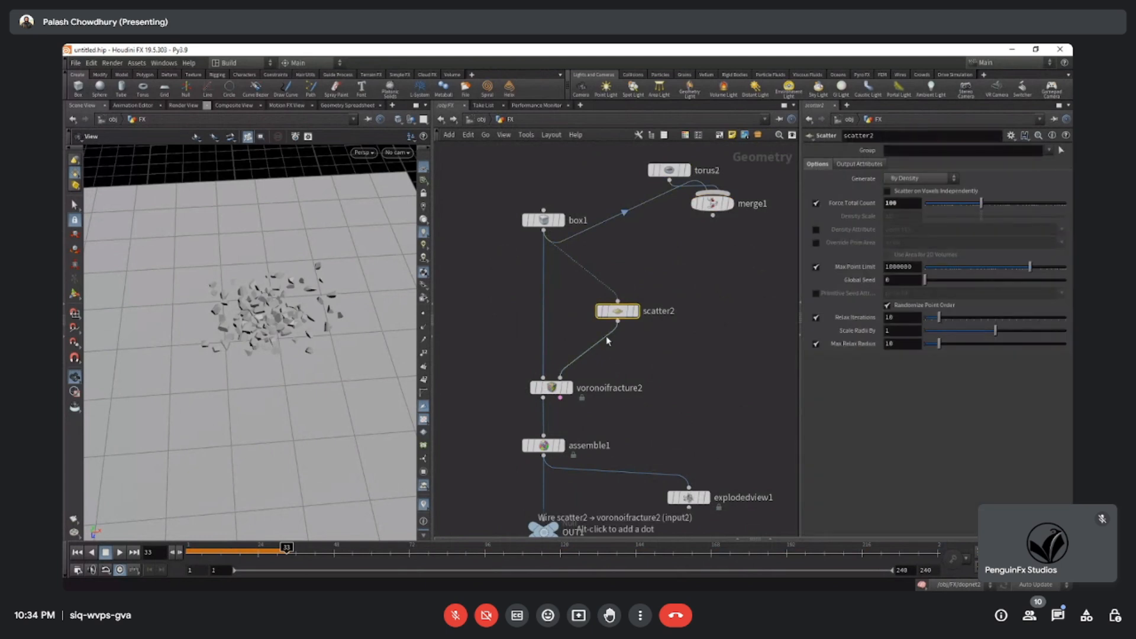
Display voronoifracture2 and inspect the fractured box up close in the viewport.
middle_drag(694, 426, 700, 388)
drag(575, 246, 659, 295)
drag(482, 325, 613, 376)
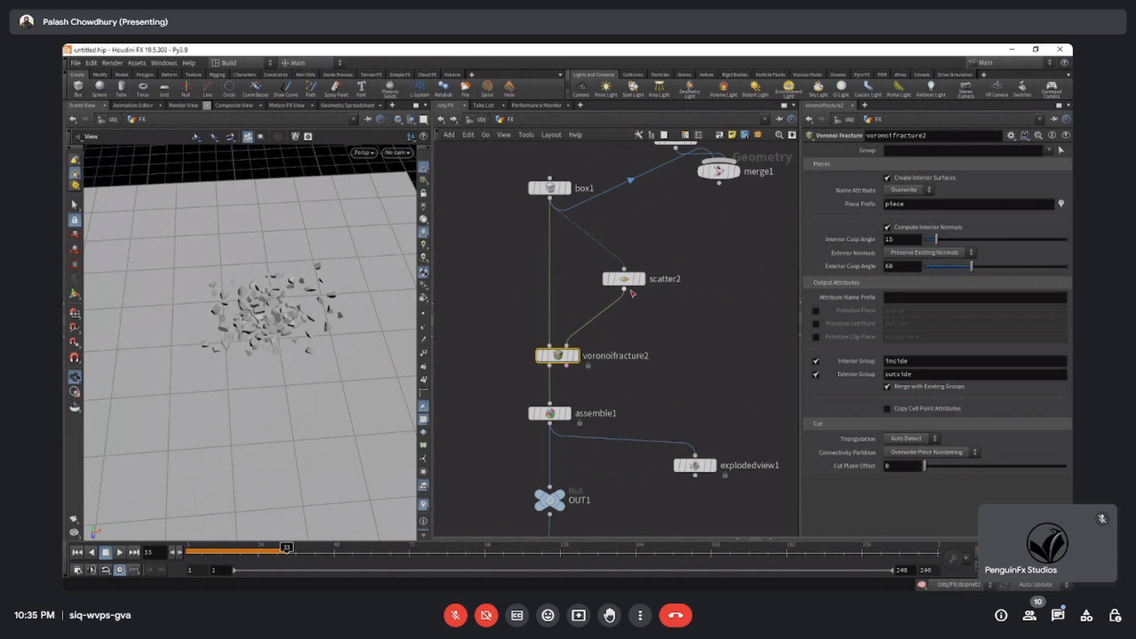
middle_drag(637, 400, 641, 320)
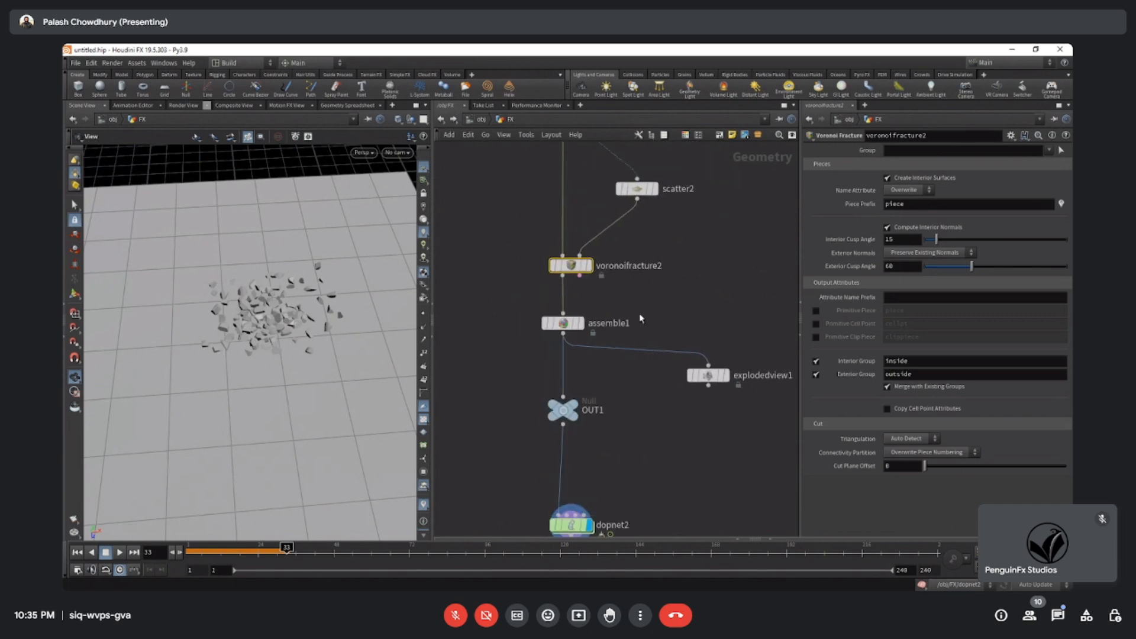
click(588, 265)
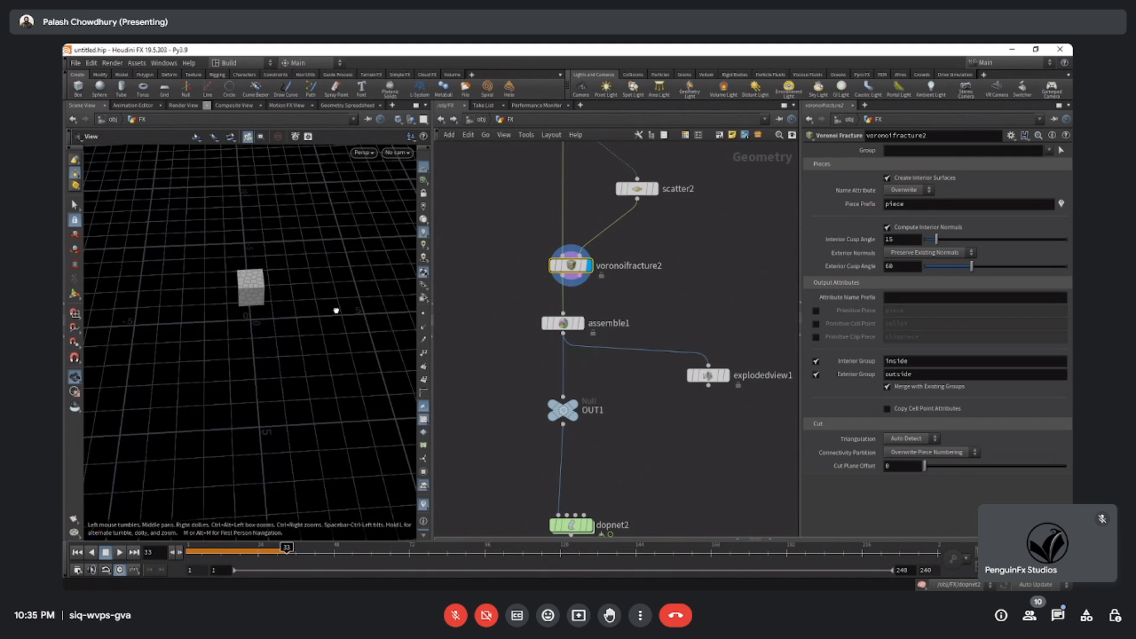
drag(336, 310, 352, 274)
scroll(353, 274, up, 6)
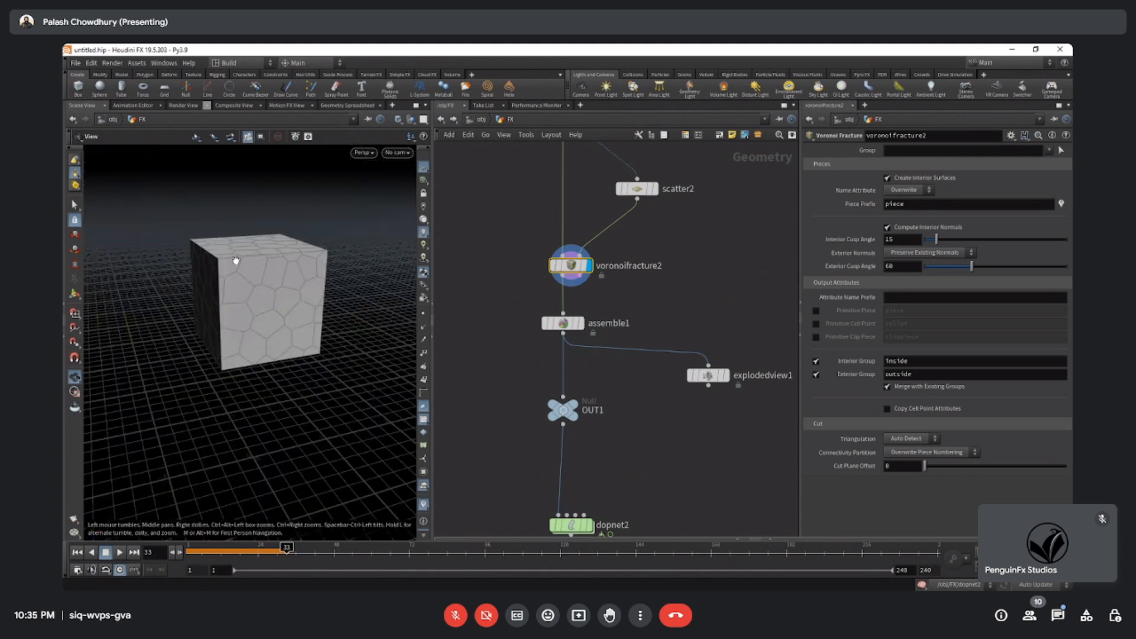
Move assemble1 aside and connect voronoifracture2 directly to OUT1.
drag(575, 329, 546, 329)
drag(562, 276, 563, 397)
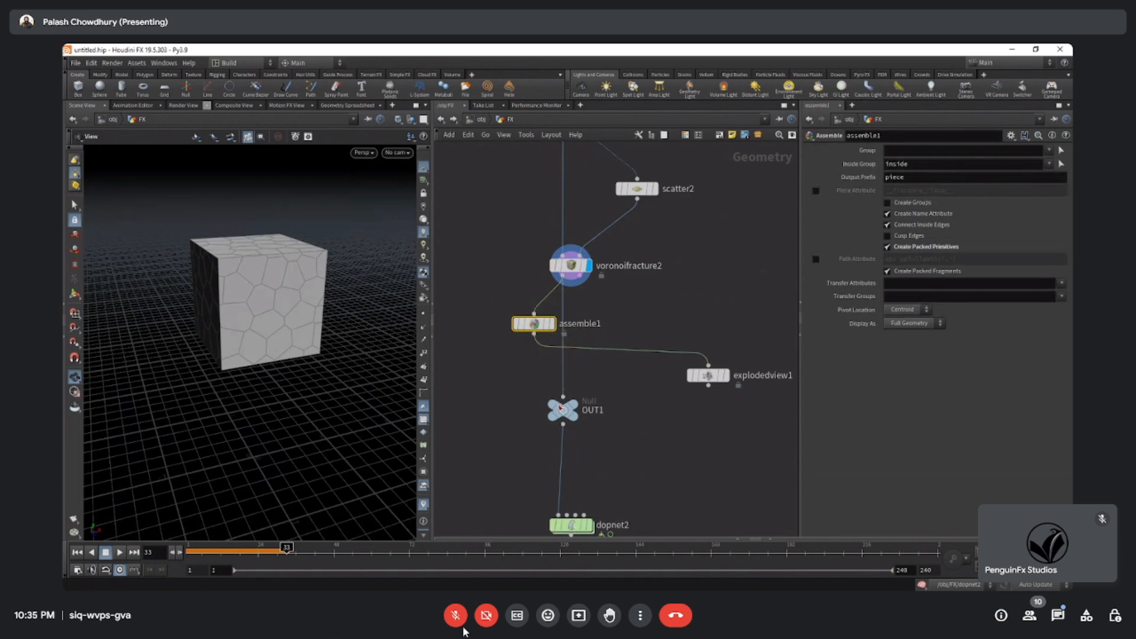
Display OUT1, orbit around the fractured box and open the node's info to examine its point and primitive counts.
click(584, 388)
click(531, 410)
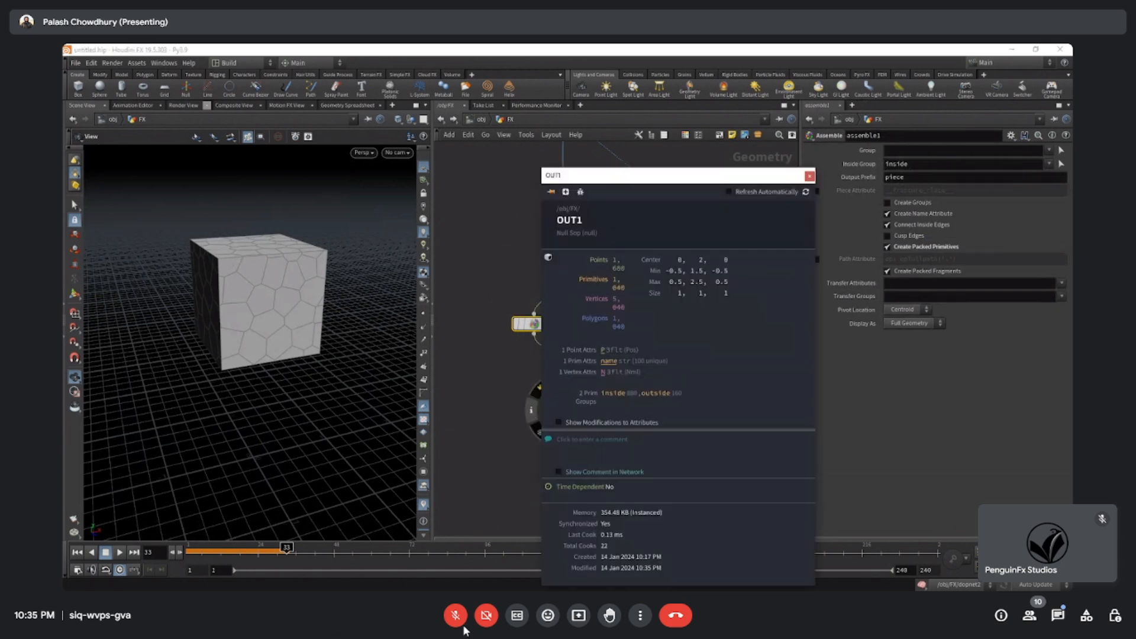
click(464, 626)
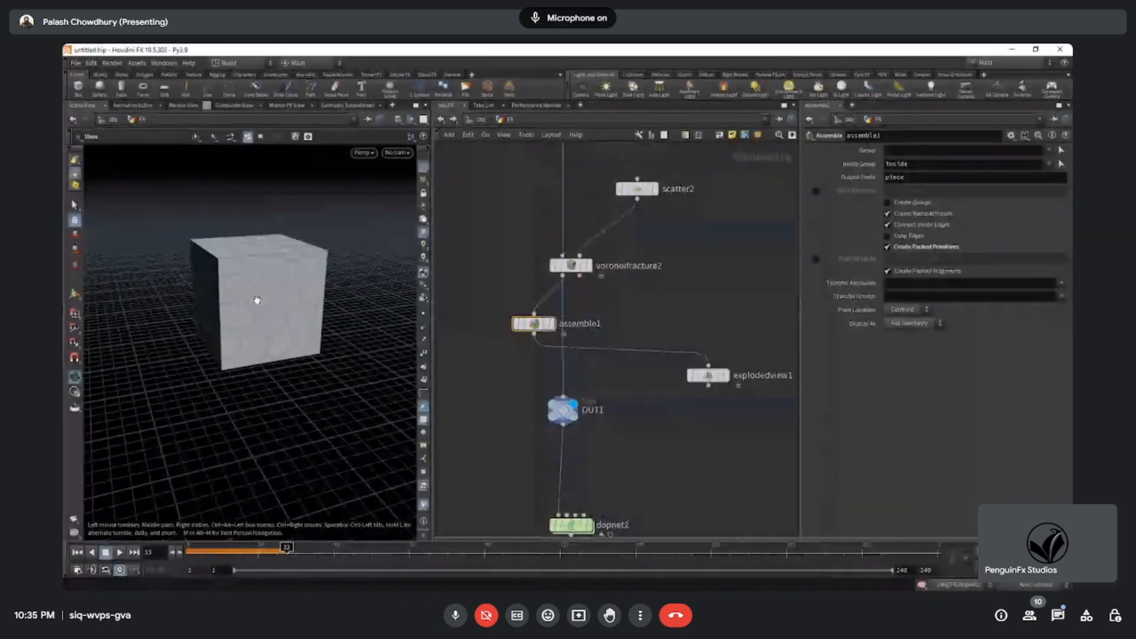
drag(257, 300, 294, 307)
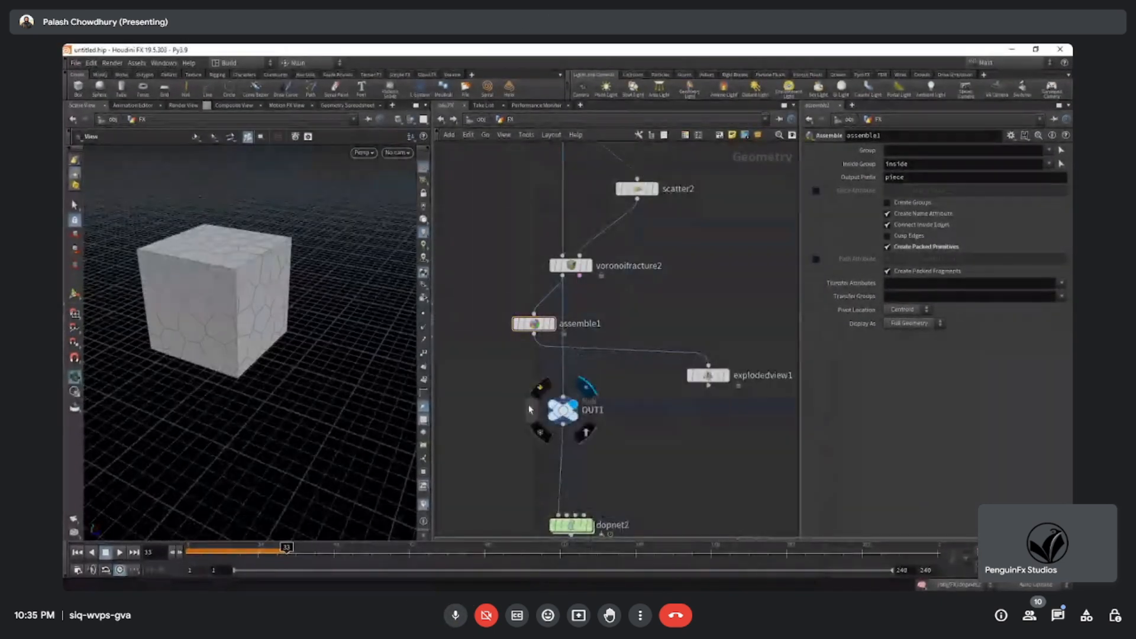
click(531, 409)
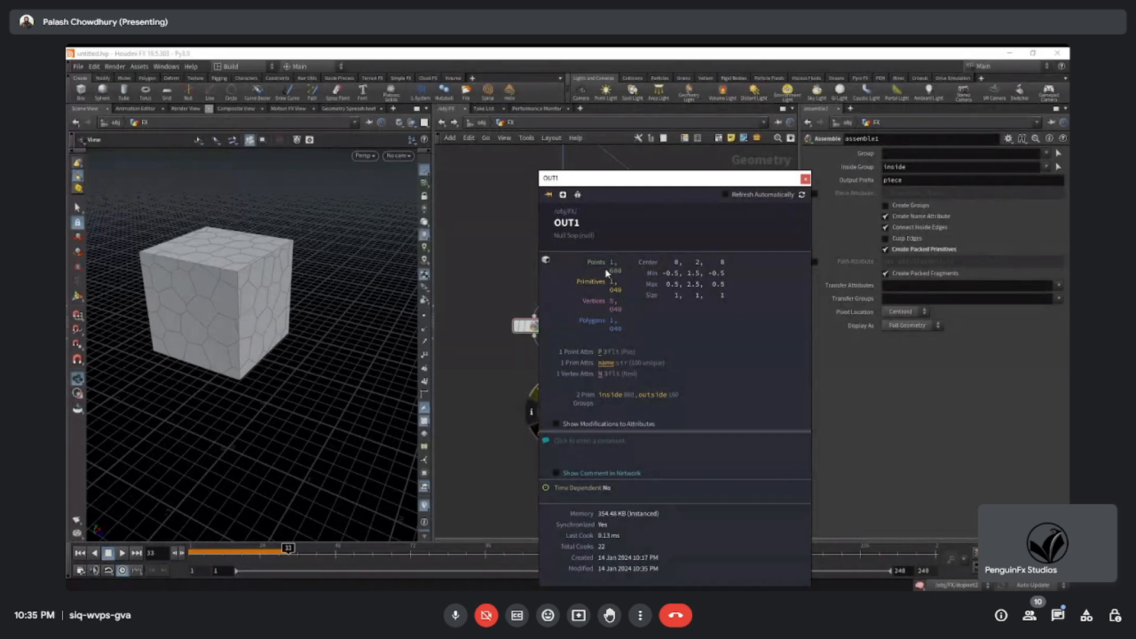
Open assemble1's node info to compare its packed geometry counts with those of OUT1.
click(485, 400)
mouse_move(535, 336)
mouse_down()
mouse_move(561, 397)
mouse_move(549, 331)
mouse_up()
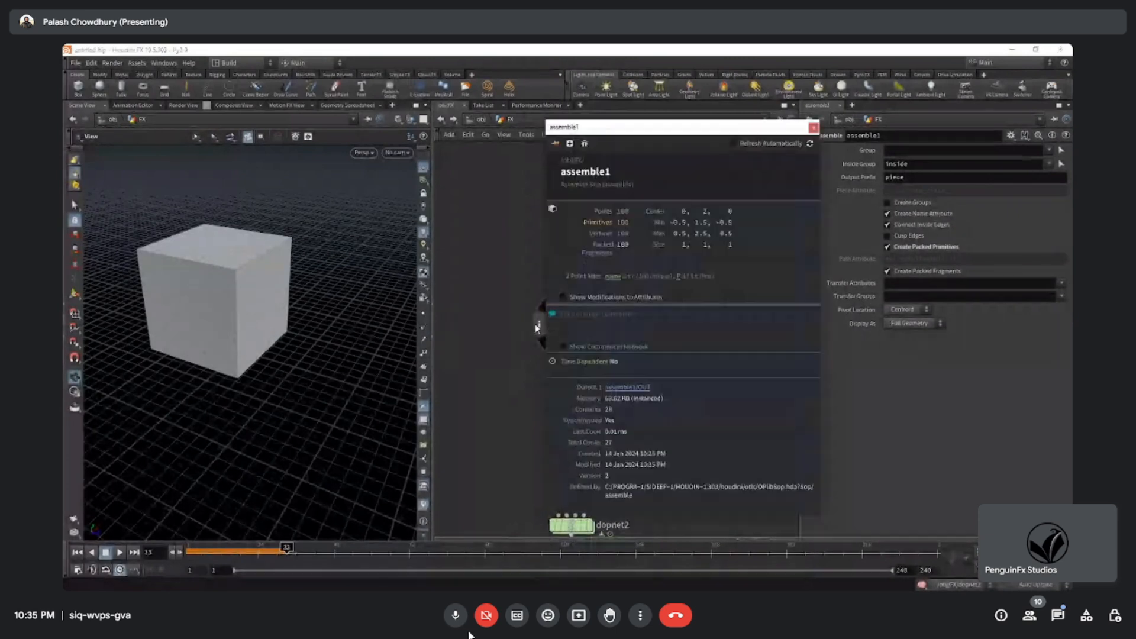
click(456, 616)
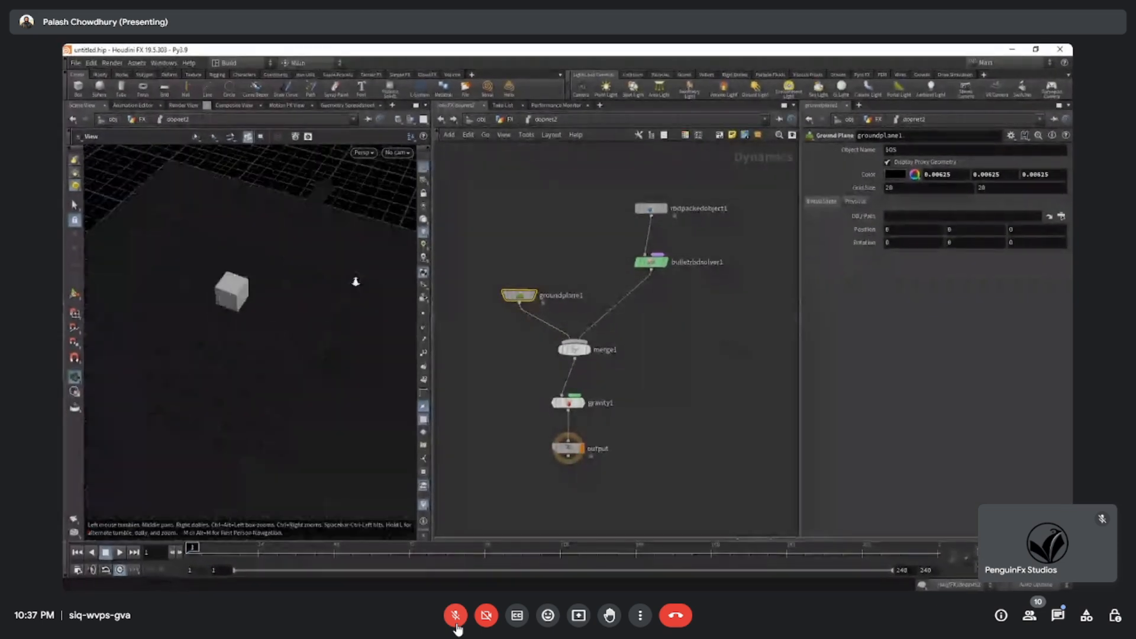
click(456, 615)
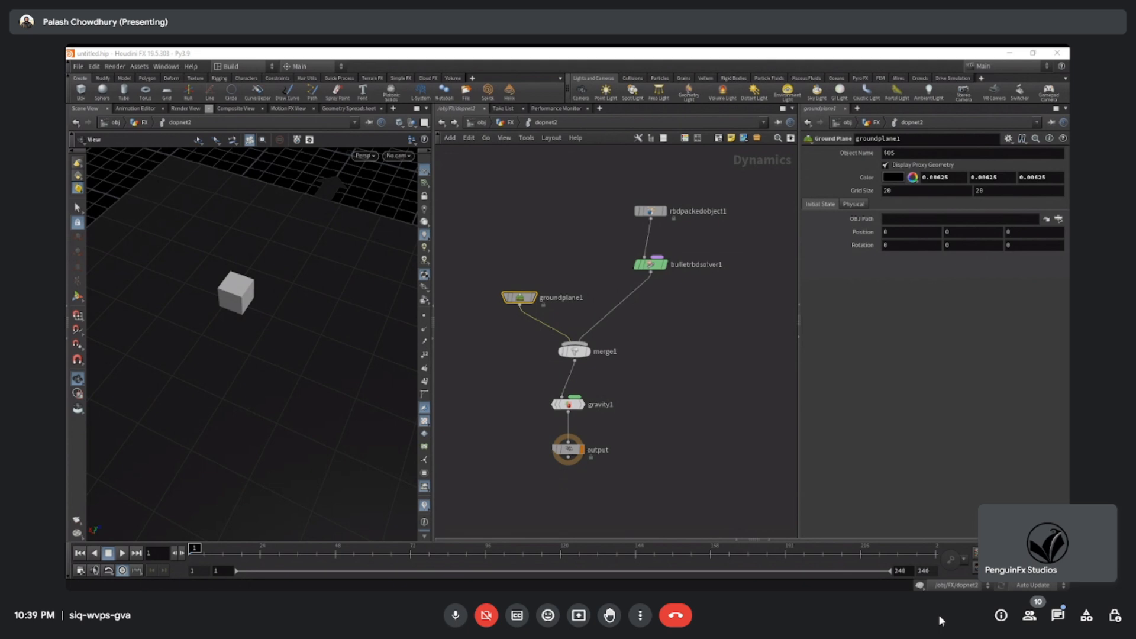
Go up from the DOP network to the FX geometry network and display the points of scatter2.
middle_drag(665, 309, 665, 388)
scroll(679, 339, up, 2)
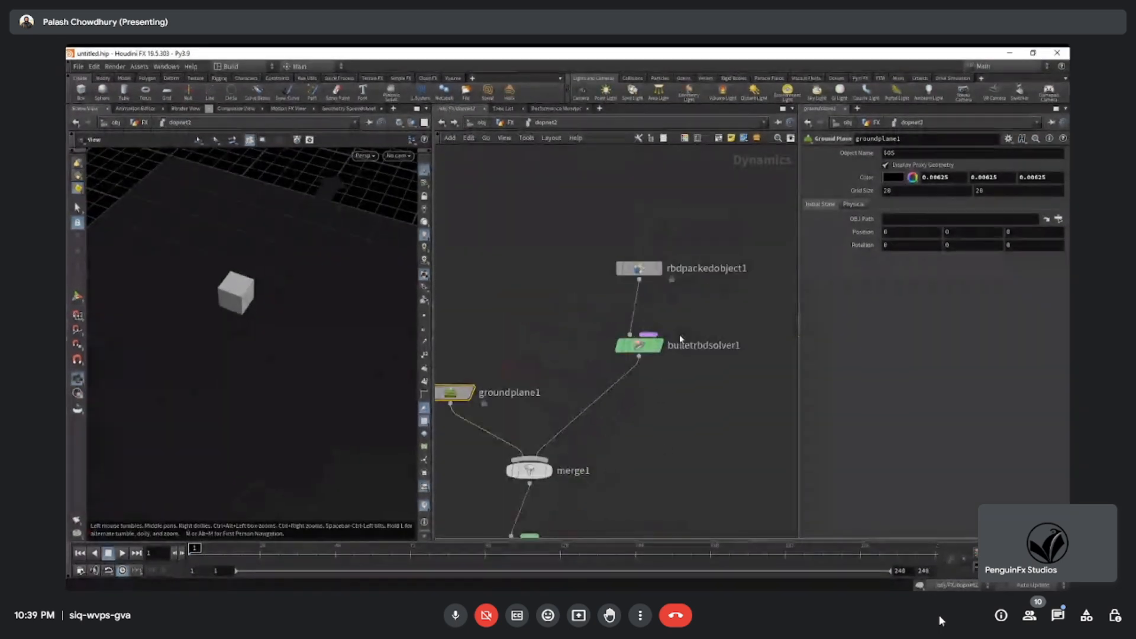
key(u)
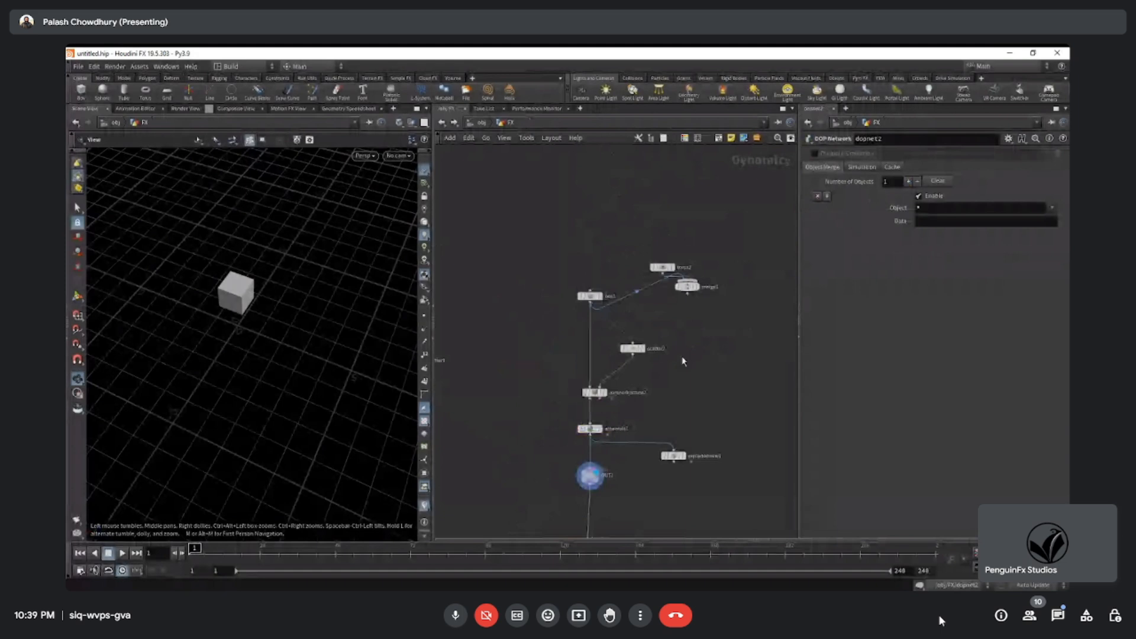
scroll(683, 361, up, 3)
click(610, 343)
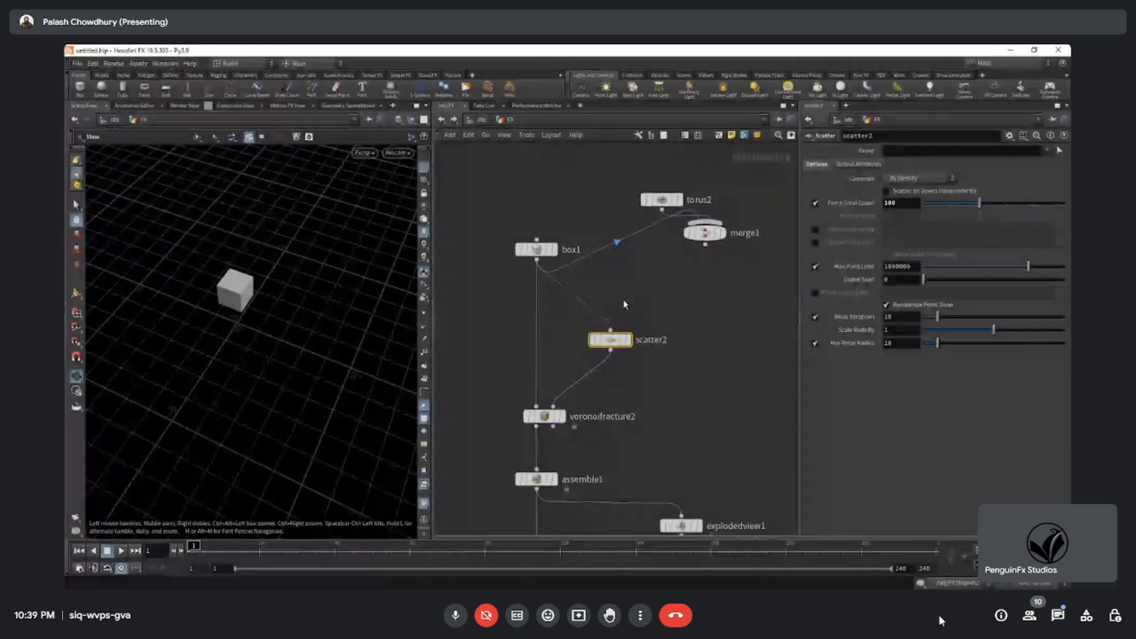
click(628, 341)
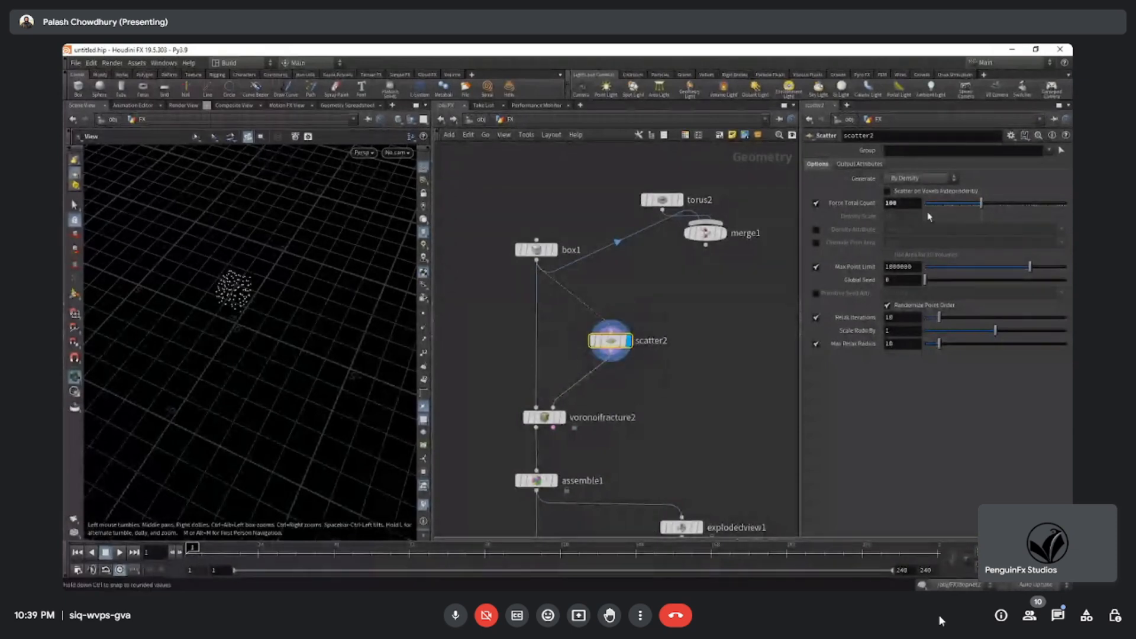
Set scatter2's Force Total Count to 1000 and display voronoifracture2 to view the finer fracture.
click(904, 204)
text(0)
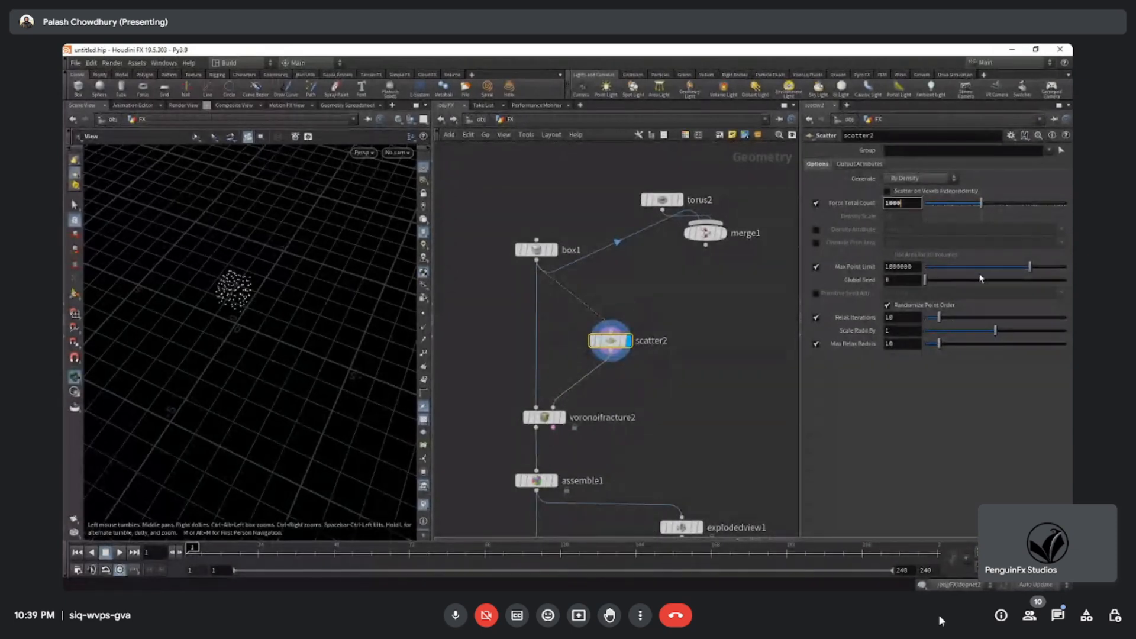
key(Return)
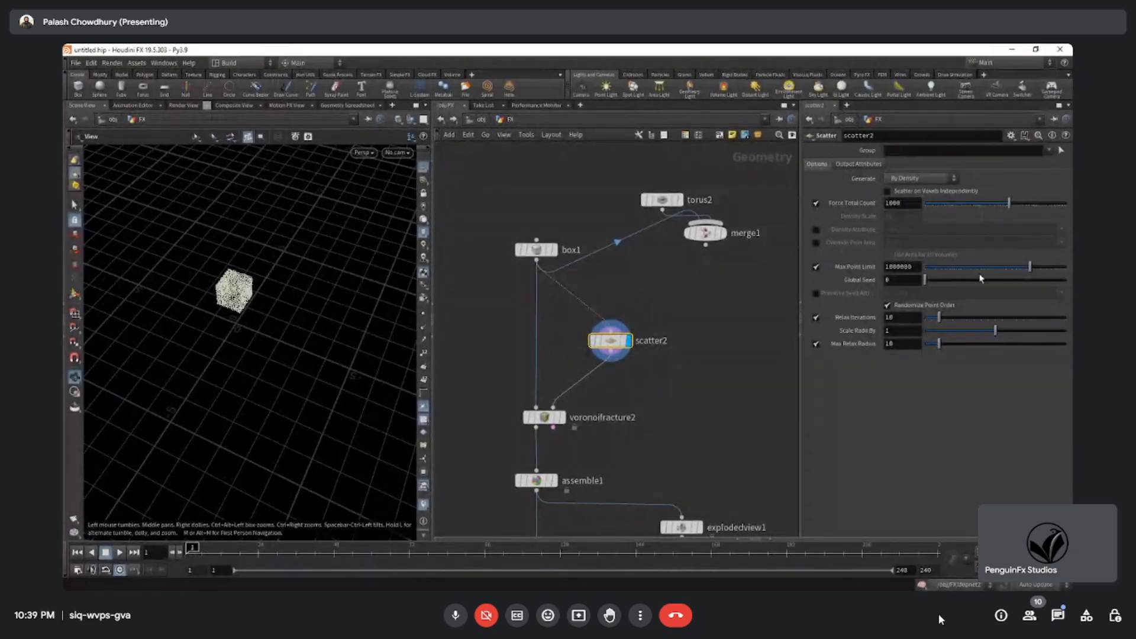
click(562, 417)
drag(259, 311, 254, 287)
scroll(255, 302, up, 5)
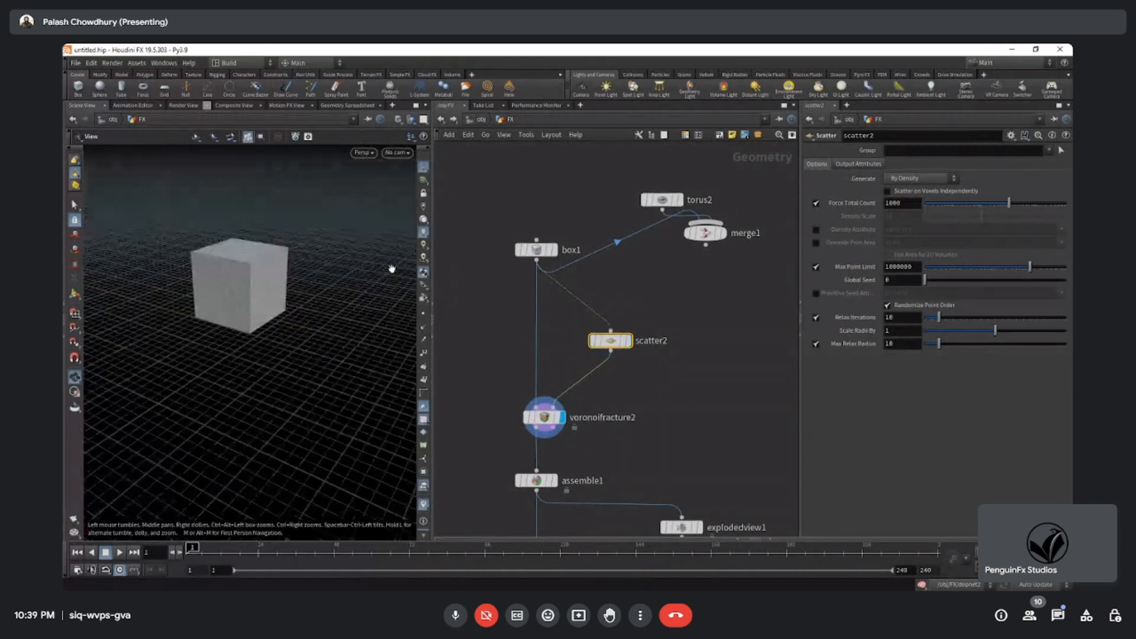
Set scatter2's Force Total Count to 5000 and inspect the more densely fractured box.
click(909, 205)
drag(900, 207, 809, 207)
text(5000)
key(Return)
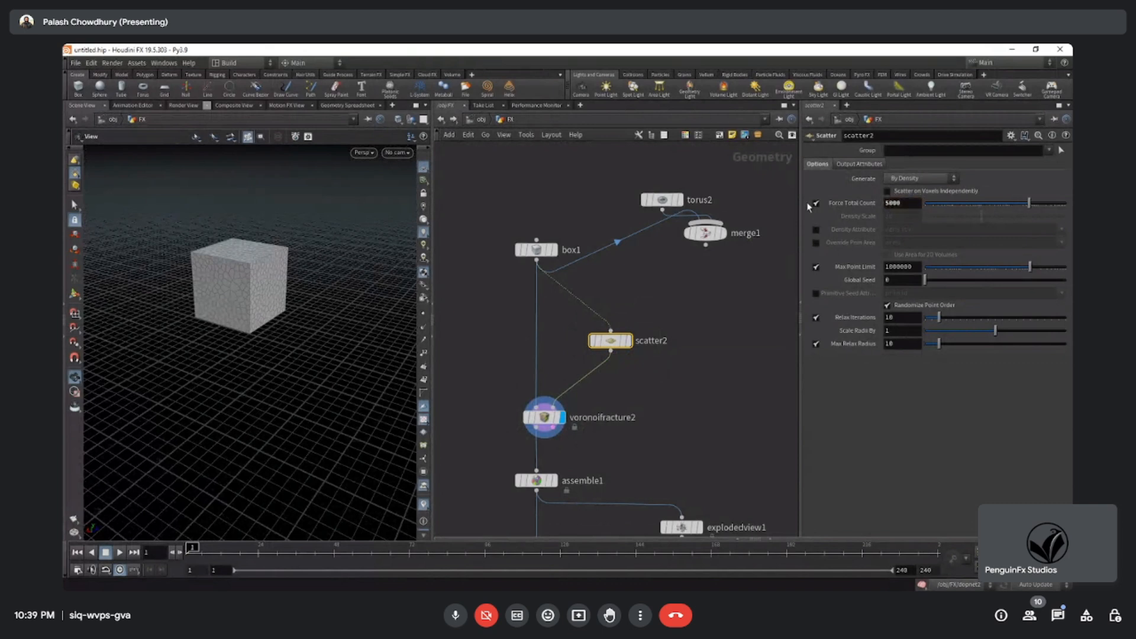
drag(240, 289, 264, 292)
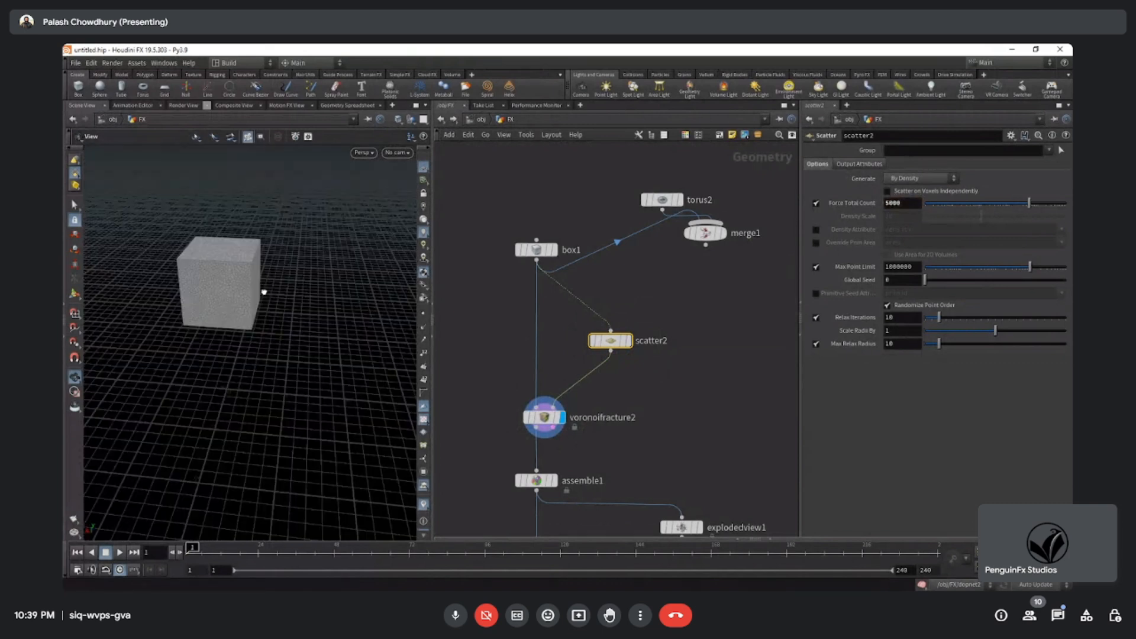
click(904, 204)
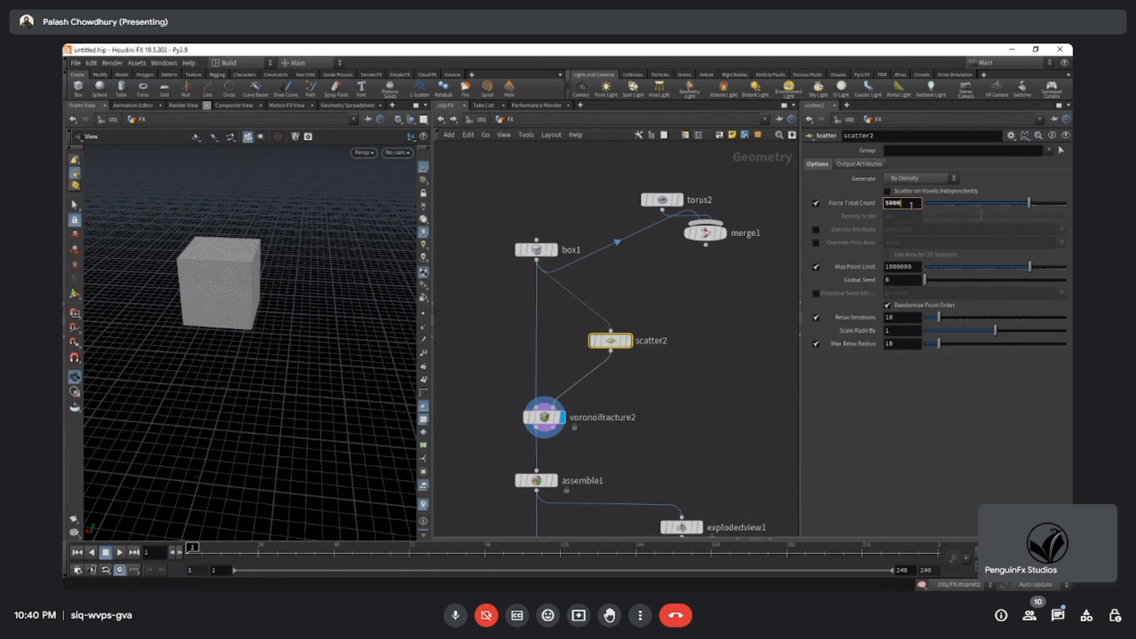
click(453, 617)
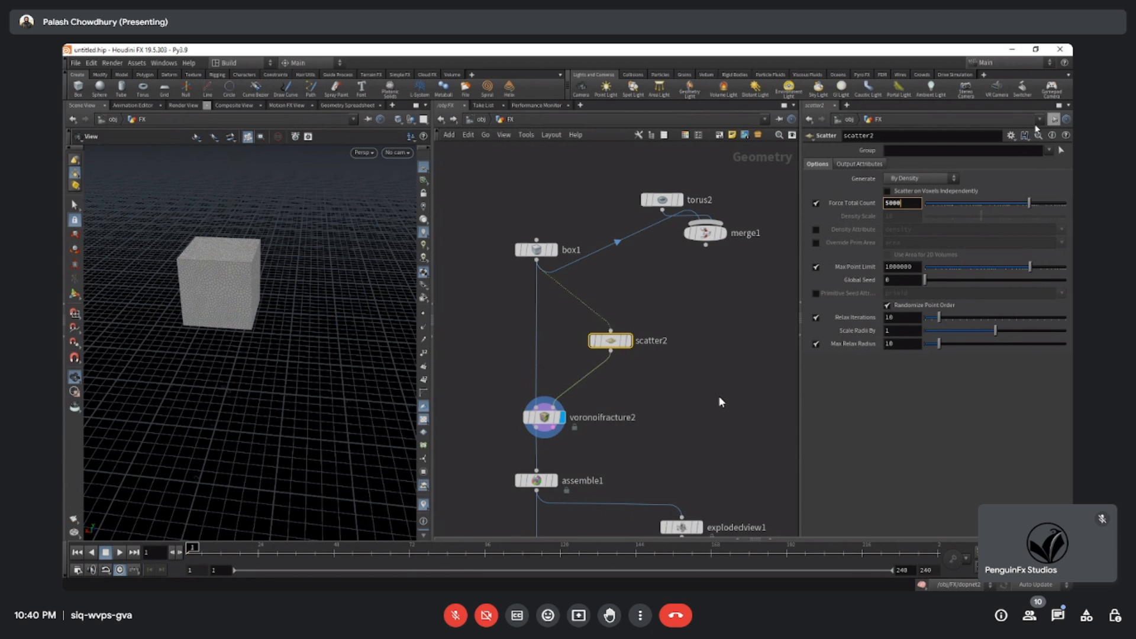
drag(680, 305, 630, 361)
drag(906, 204, 775, 207)
click(911, 203)
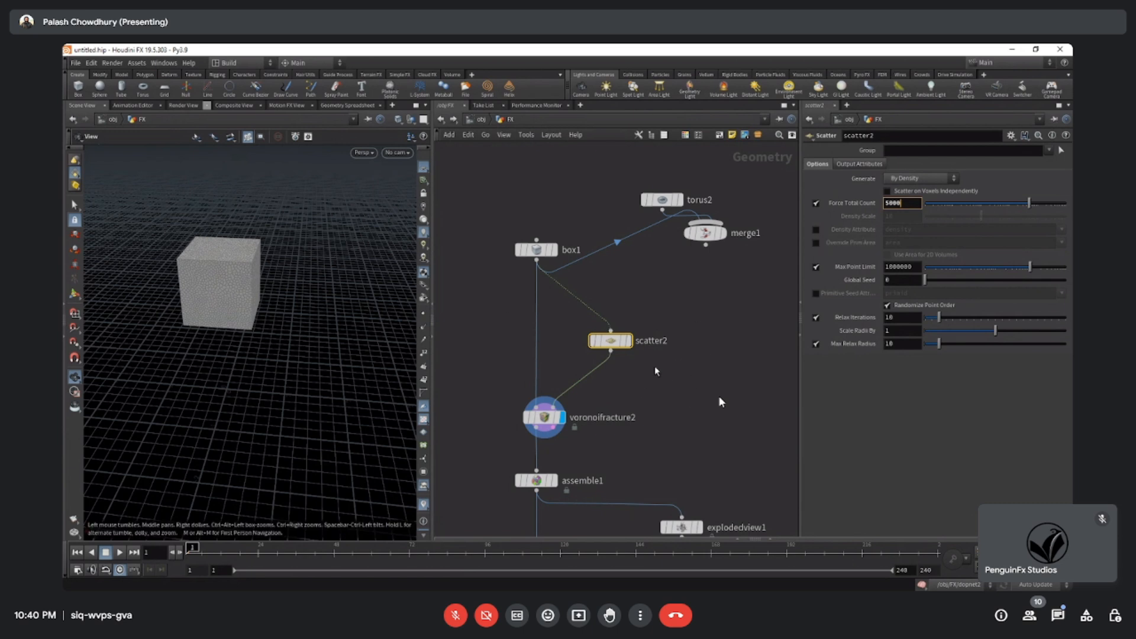
middle_drag(654, 369, 663, 329)
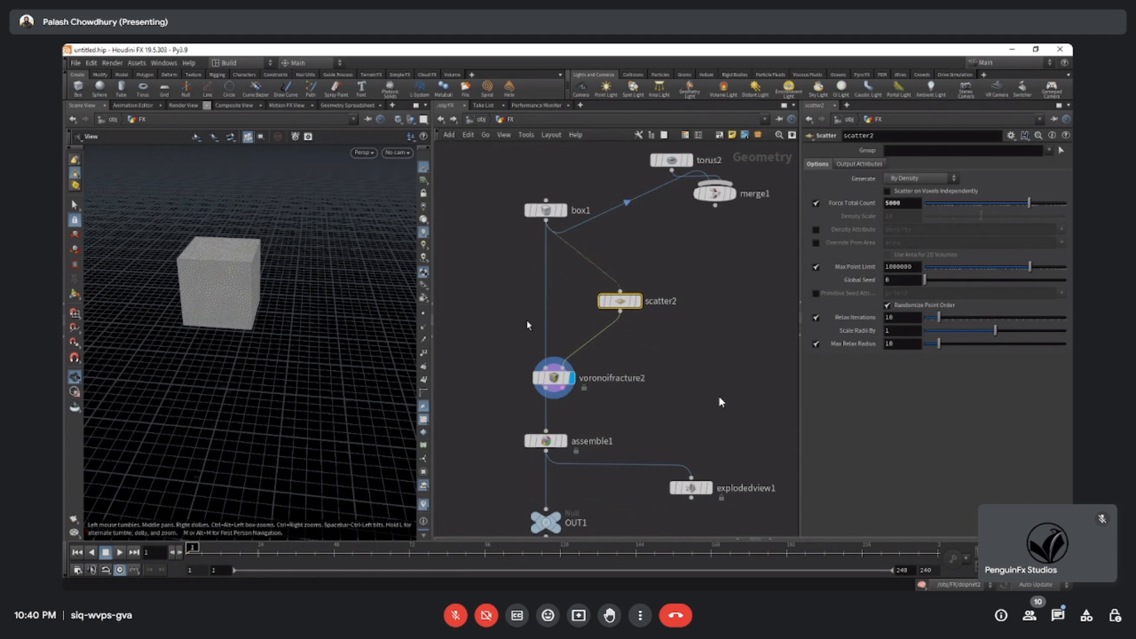